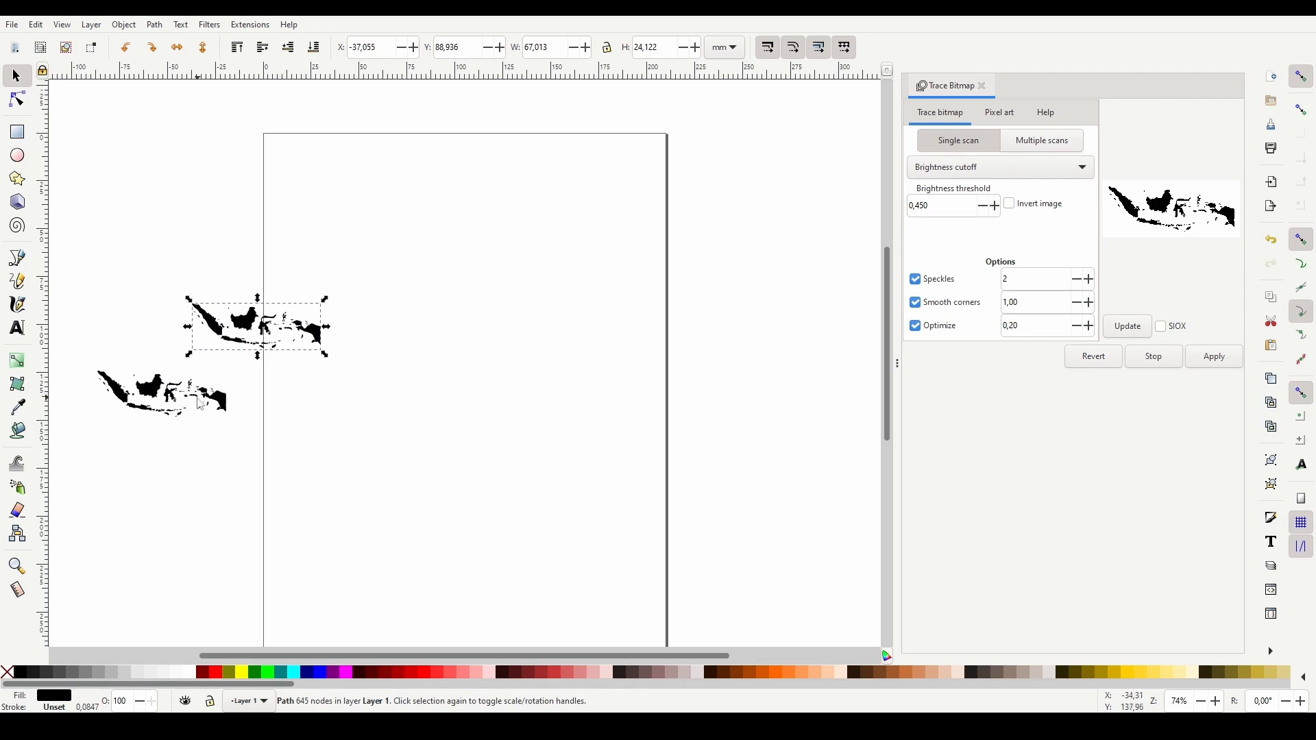
- Delete the original bitmap map image and enlarge the traced vector map to the page width, about 210 mm
mouse_move(174, 383)
left_mouse_down()
mouse_move(243, 396)
mouse_move(267, 420)
left_mouse_up()
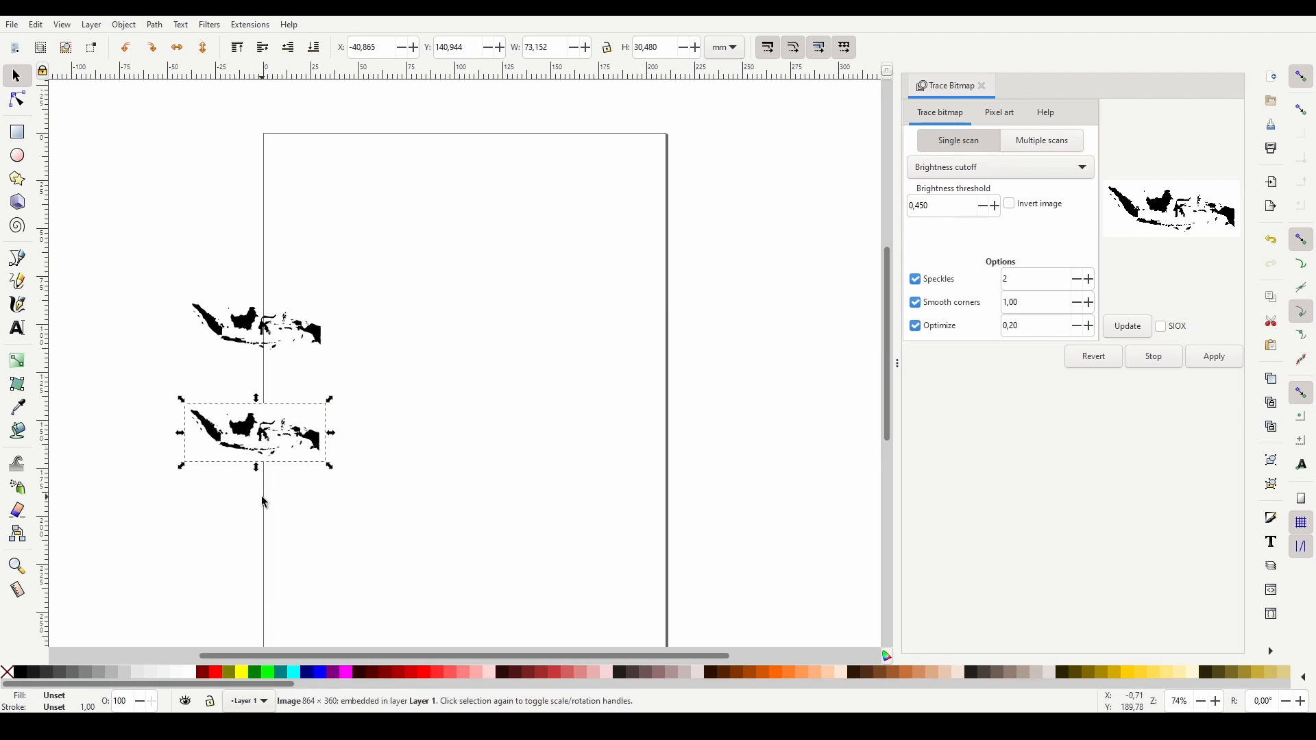
key("Delete")
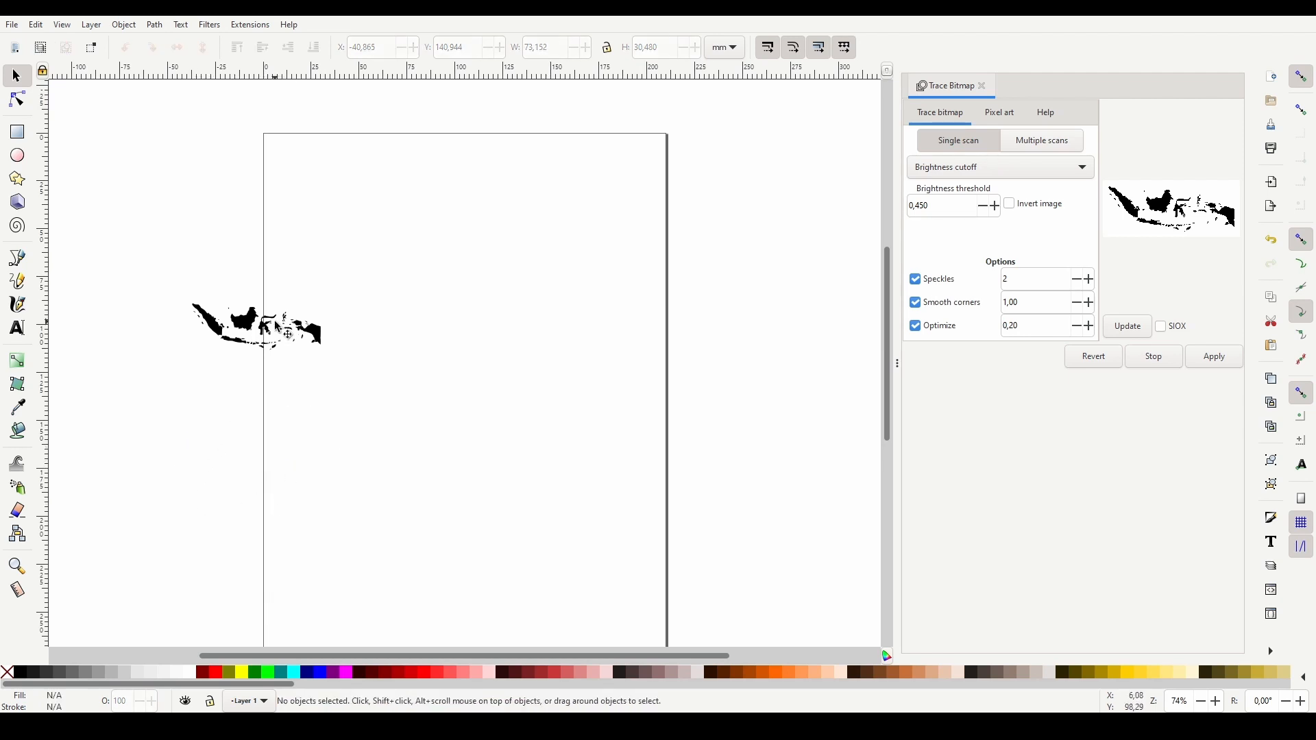
mouse_move(285, 331)
left_mouse_down()
mouse_move(362, 382)
mouse_move(652, 248)
mouse_move(668, 253)
mouse_move(669, 239)
mouse_move(671, 252)
left_mouse_up()
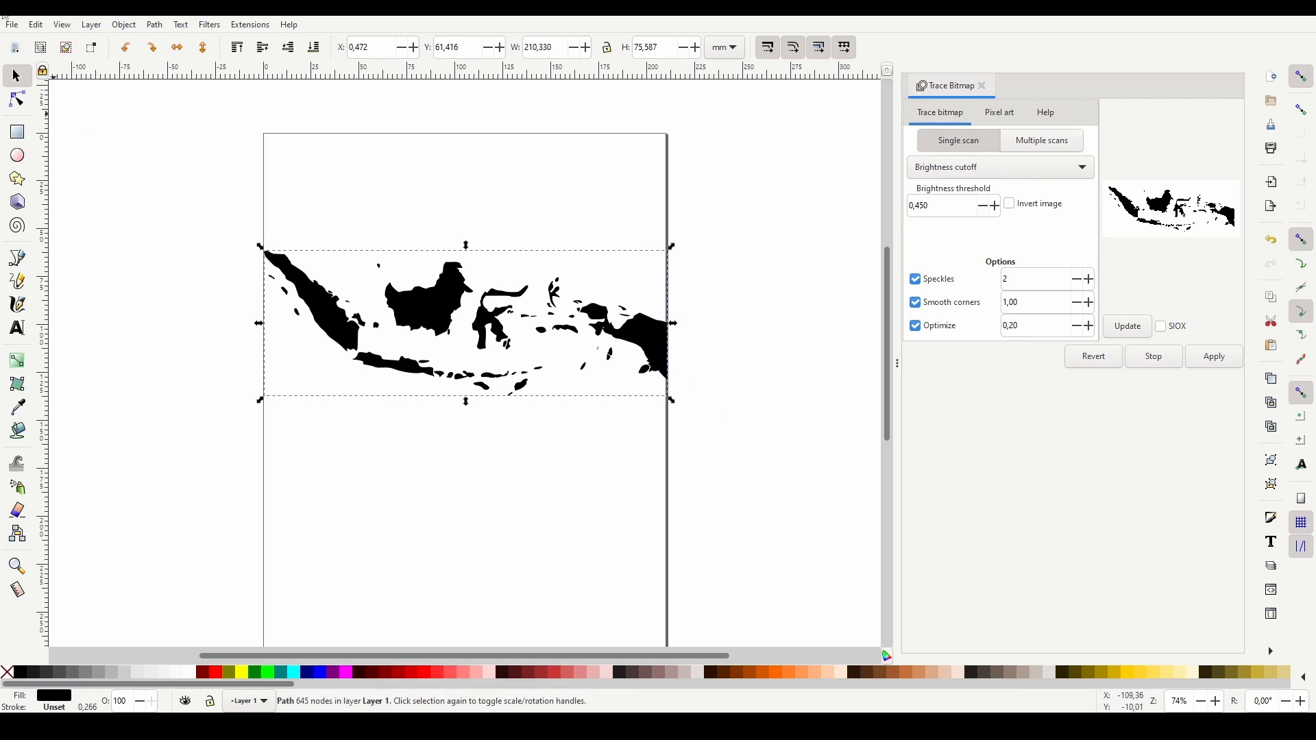
- Save the drawing as Kepulauan indonesia.svg and switch to Blender
left_click(11, 25)
left_click(36, 127)
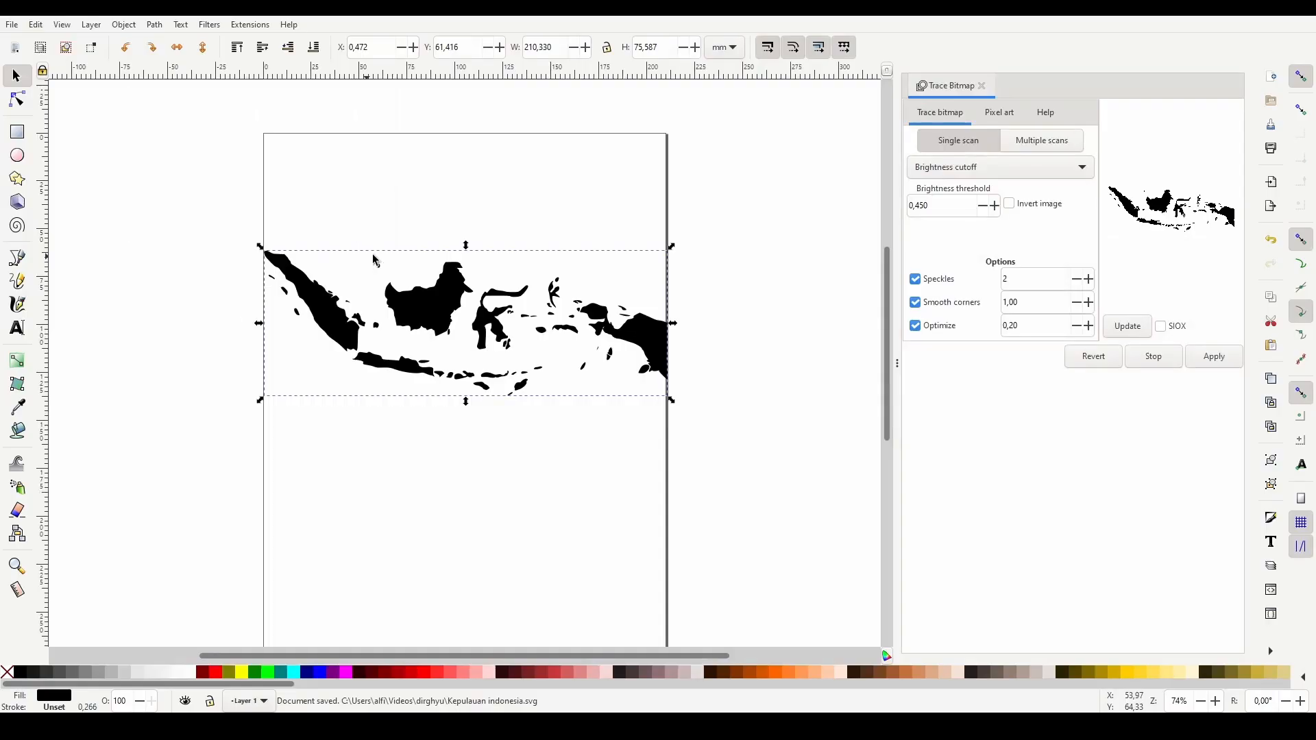
left_click(1247, 19)
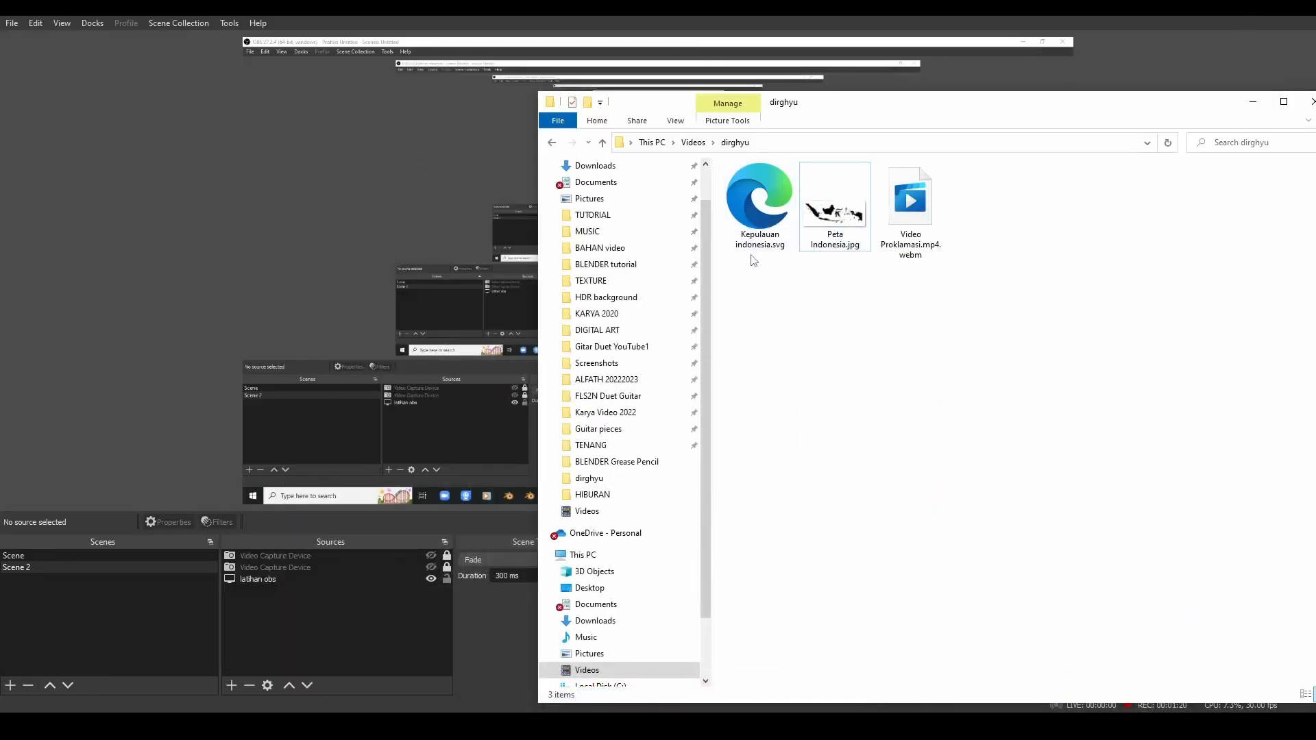
left_click(496, 652)
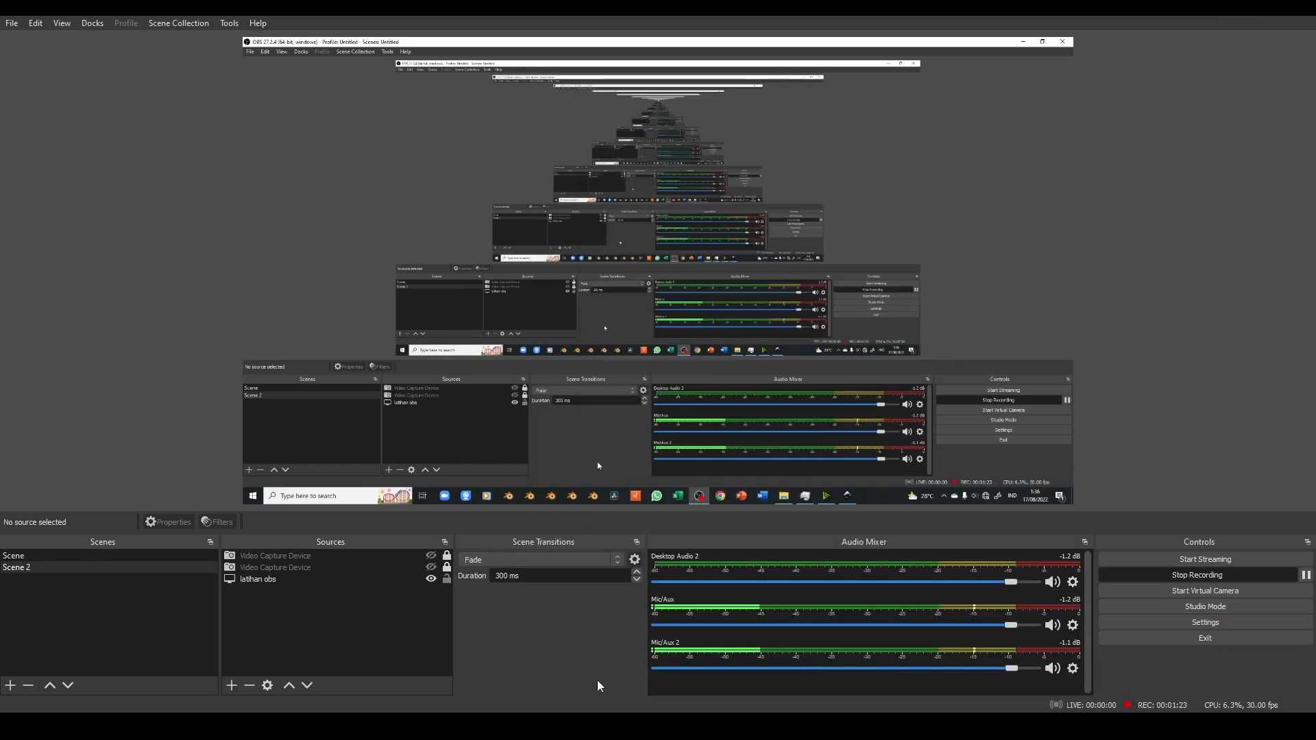
left_click(531, 501)
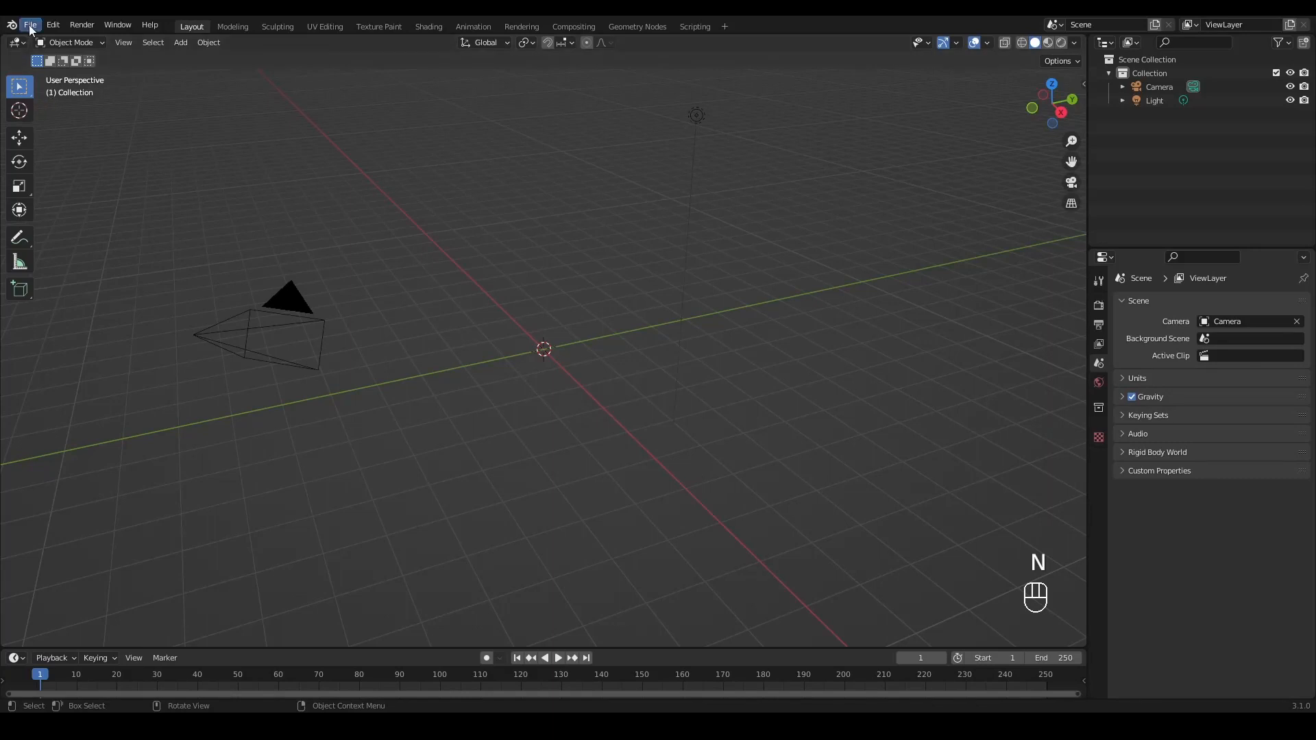
- Import Kepulauan indonesia.svg as Scalable Vector Graphics from the dirghyu folder in Videos
left_click(30, 25)
mouse_move(58, 210)
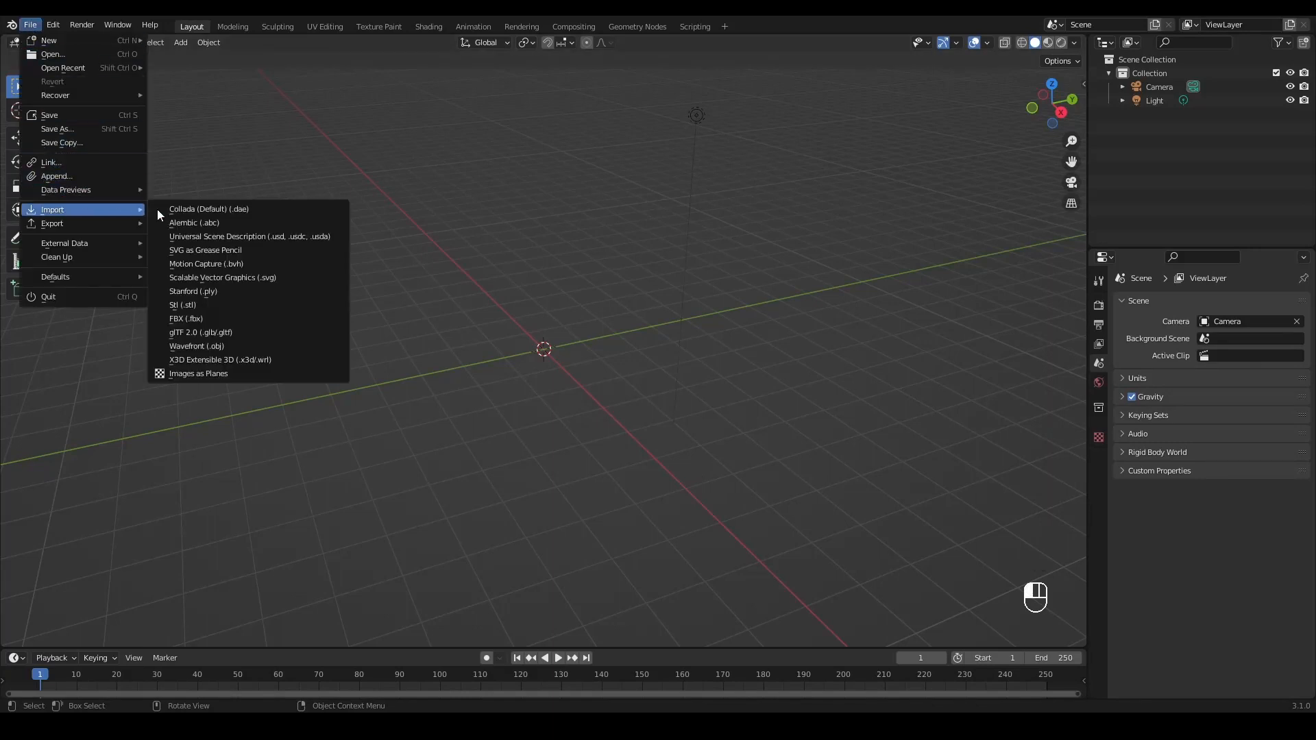
left_click(215, 278)
left_click(339, 382)
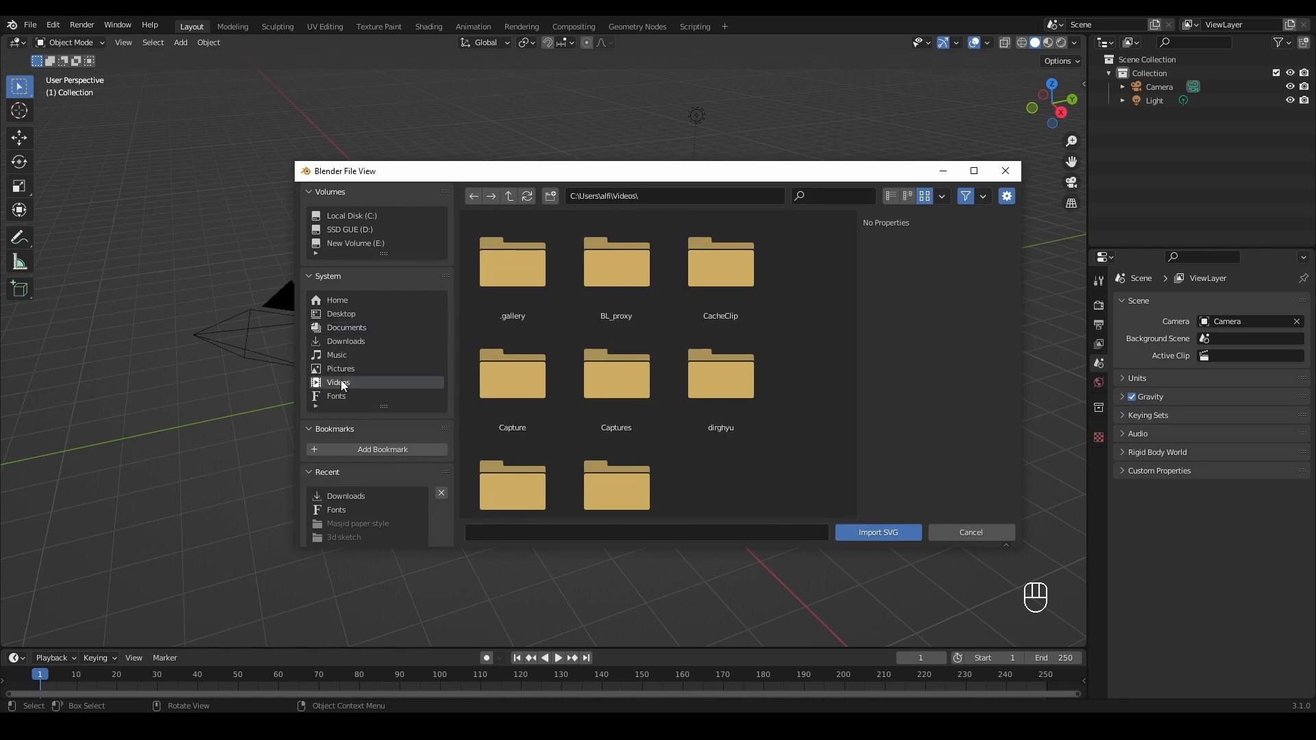
double_click(720, 411)
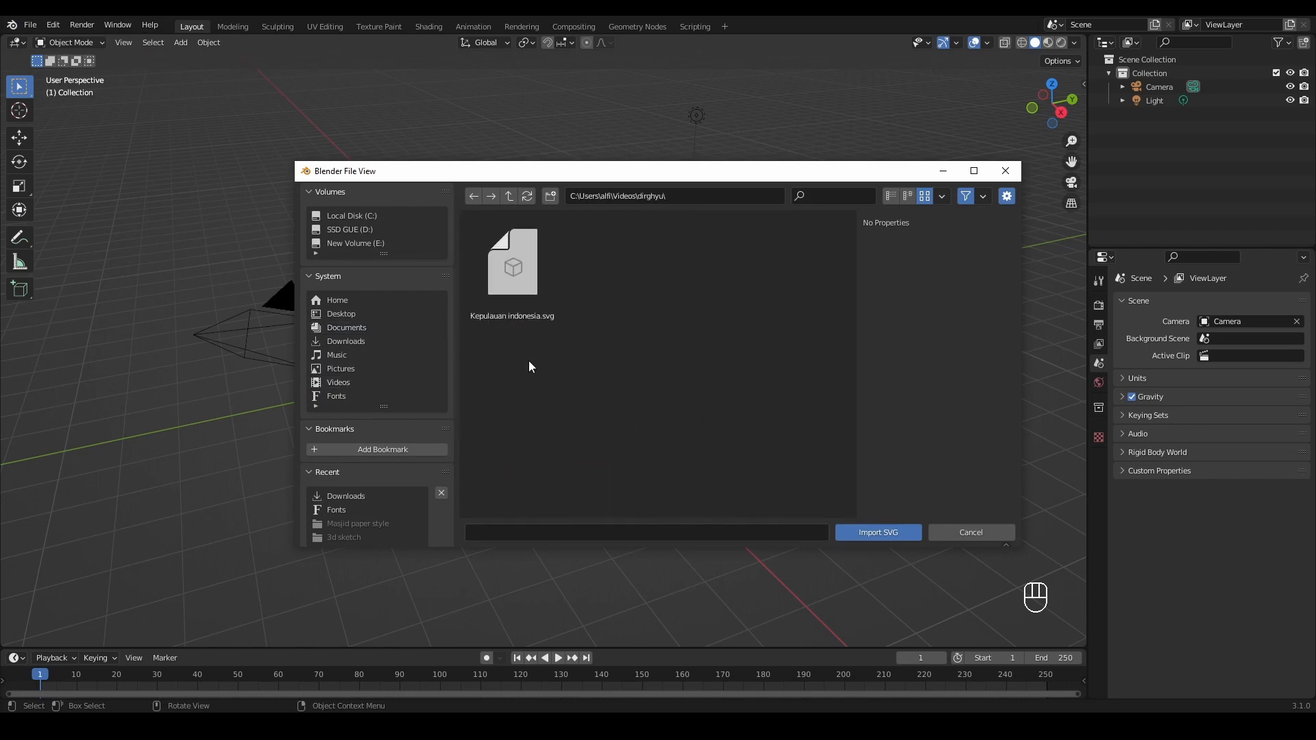
left_click(504, 262)
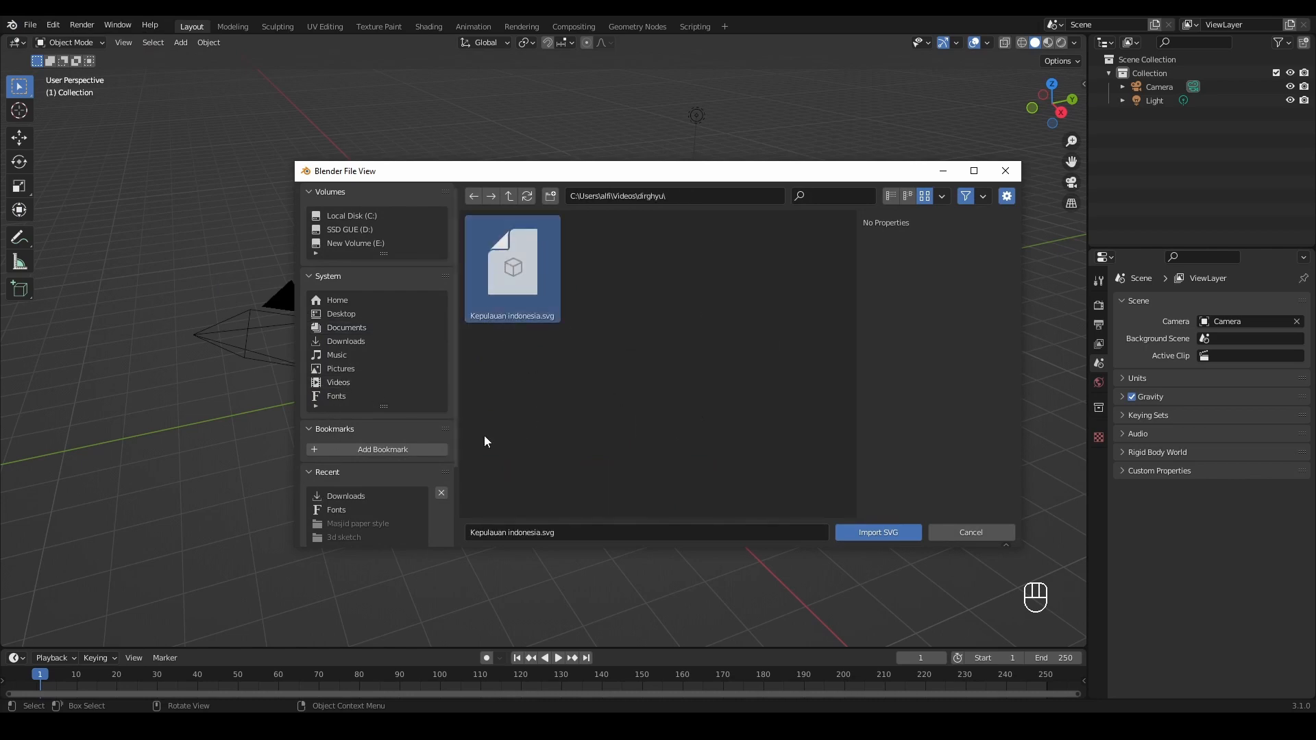
left_click(887, 537)
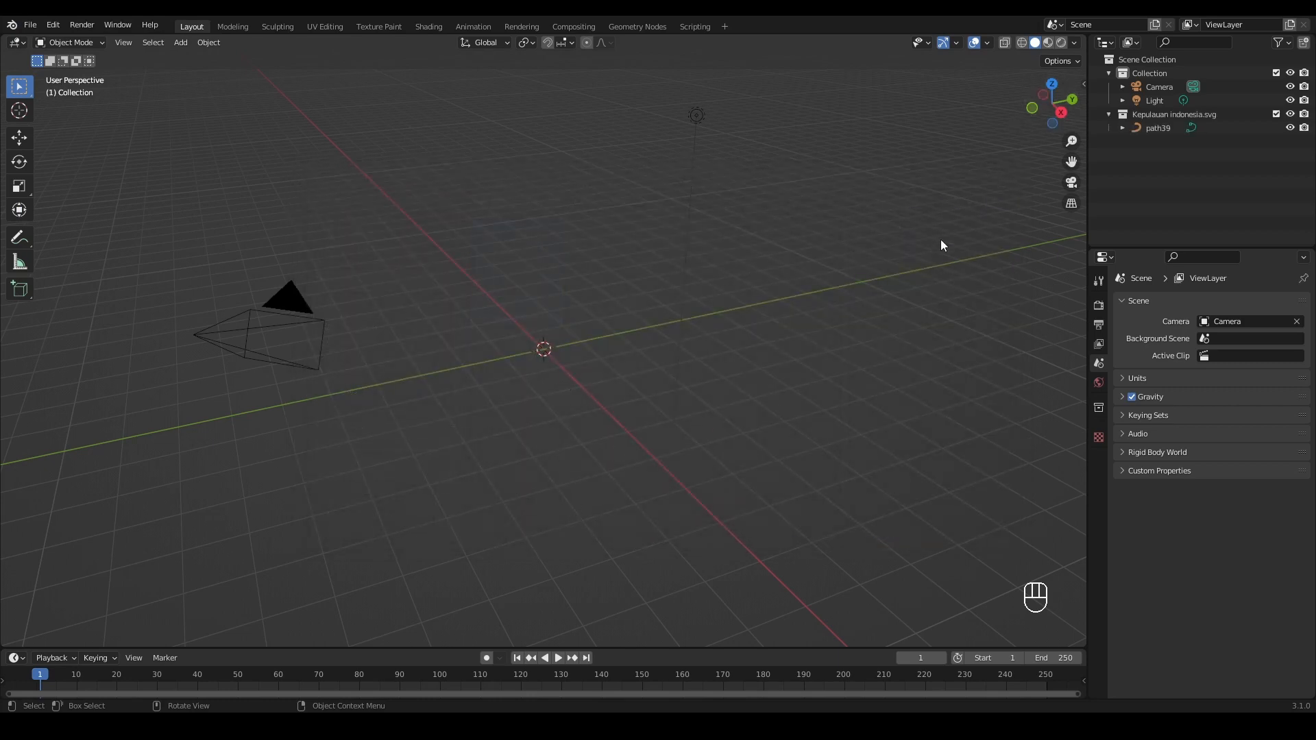
- Select the imported map curve path39 in top view and convert it to a mesh
left_click(1051, 86)
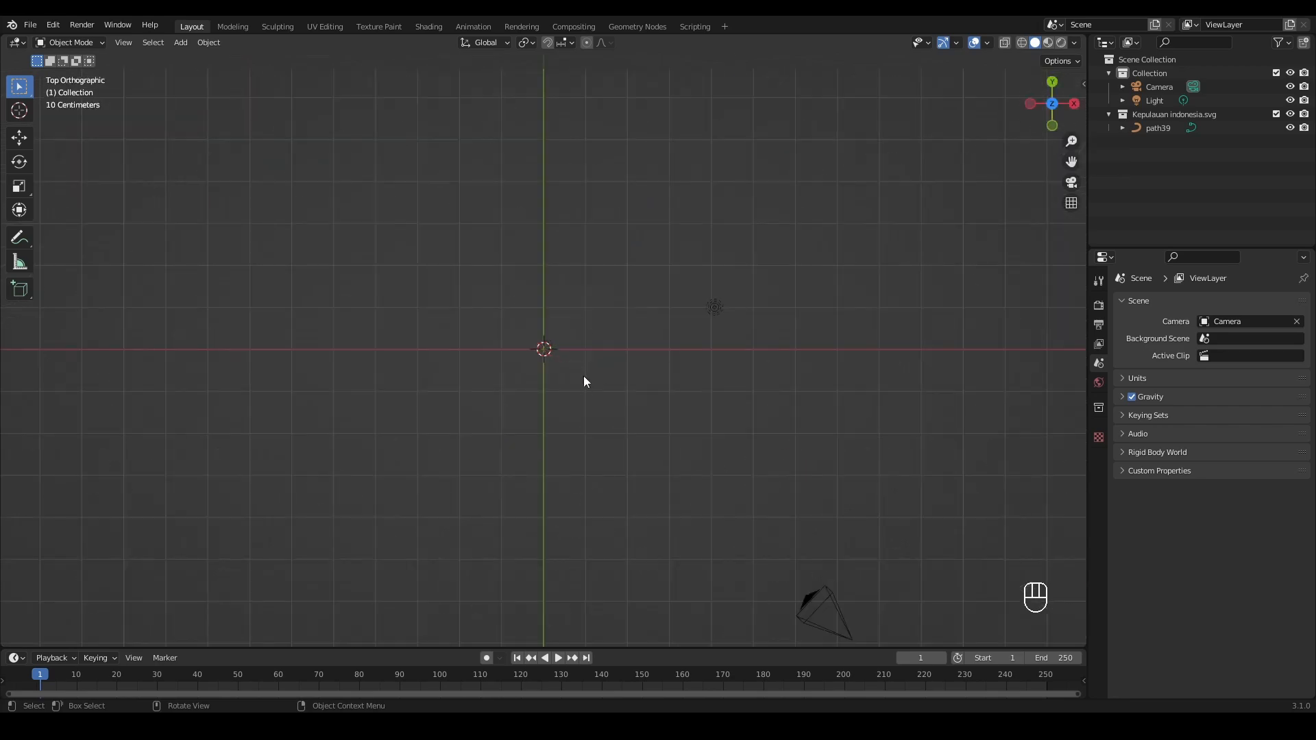
scroll(584, 381, "up", 5)
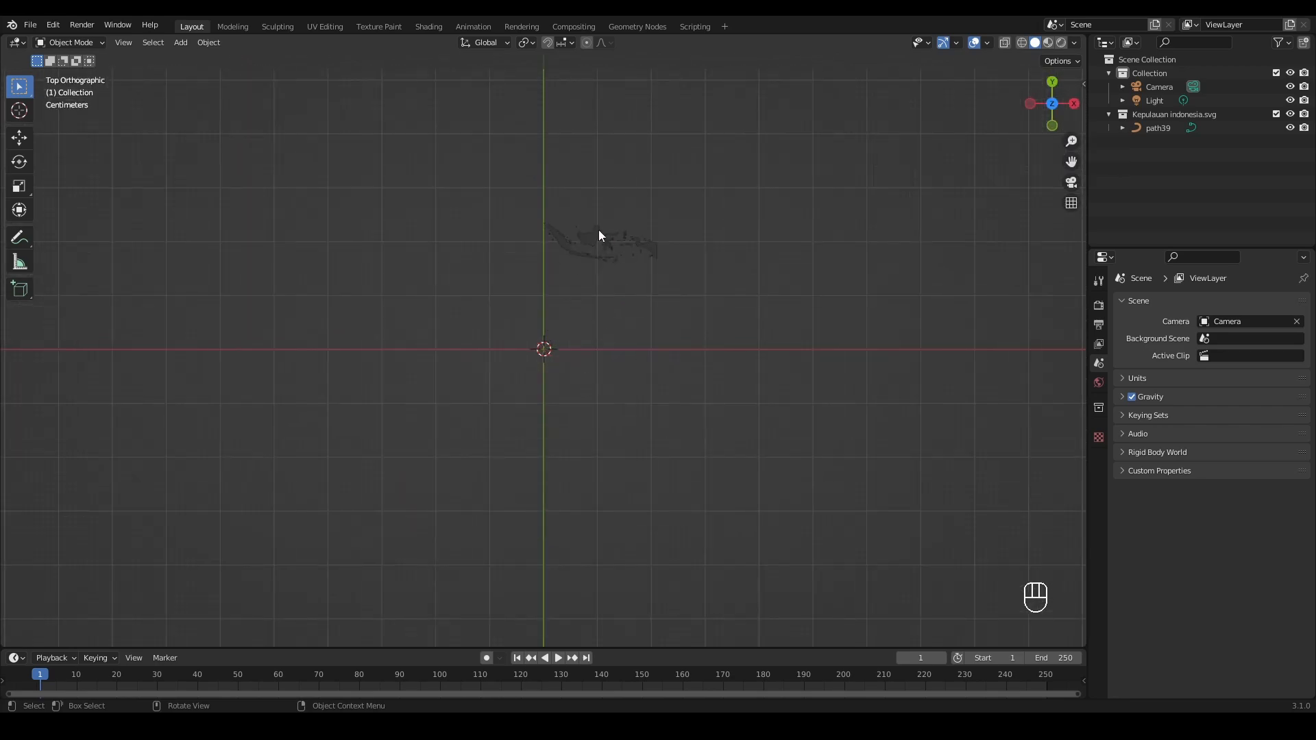
left_click(598, 229)
left_click(638, 327)
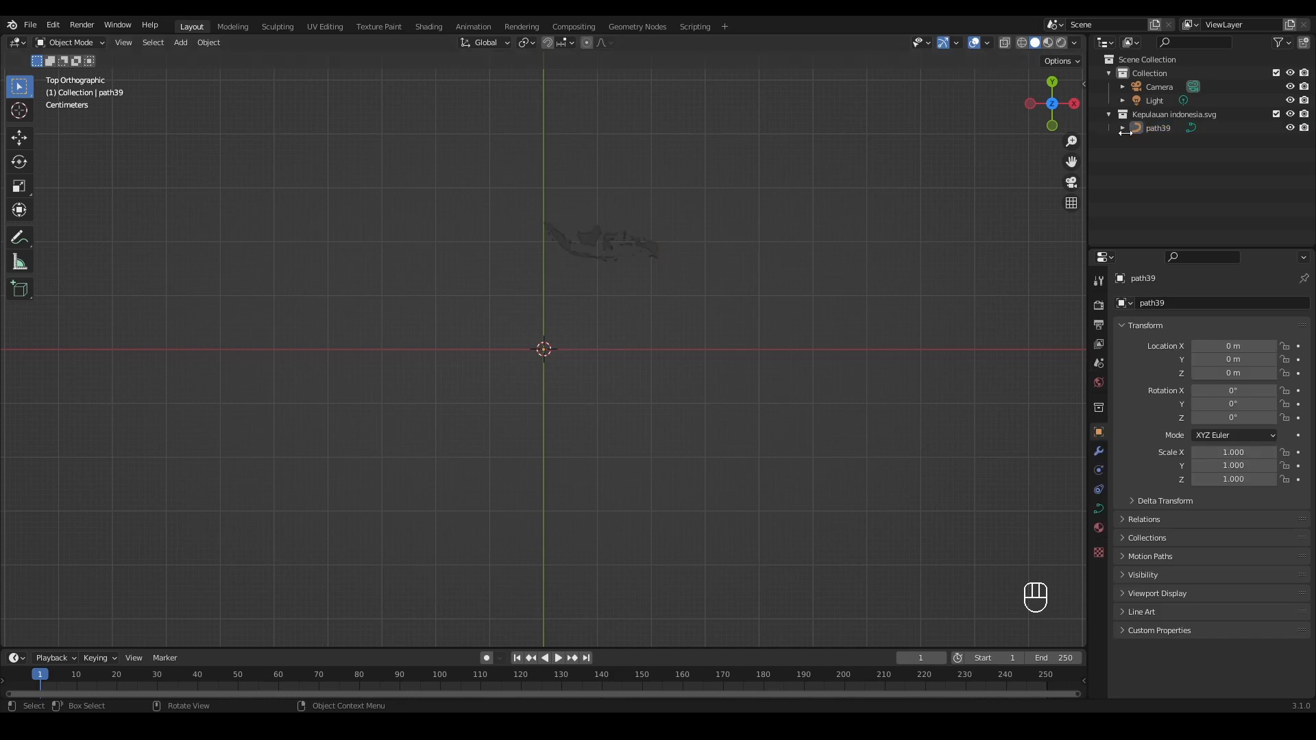
left_click(1157, 129)
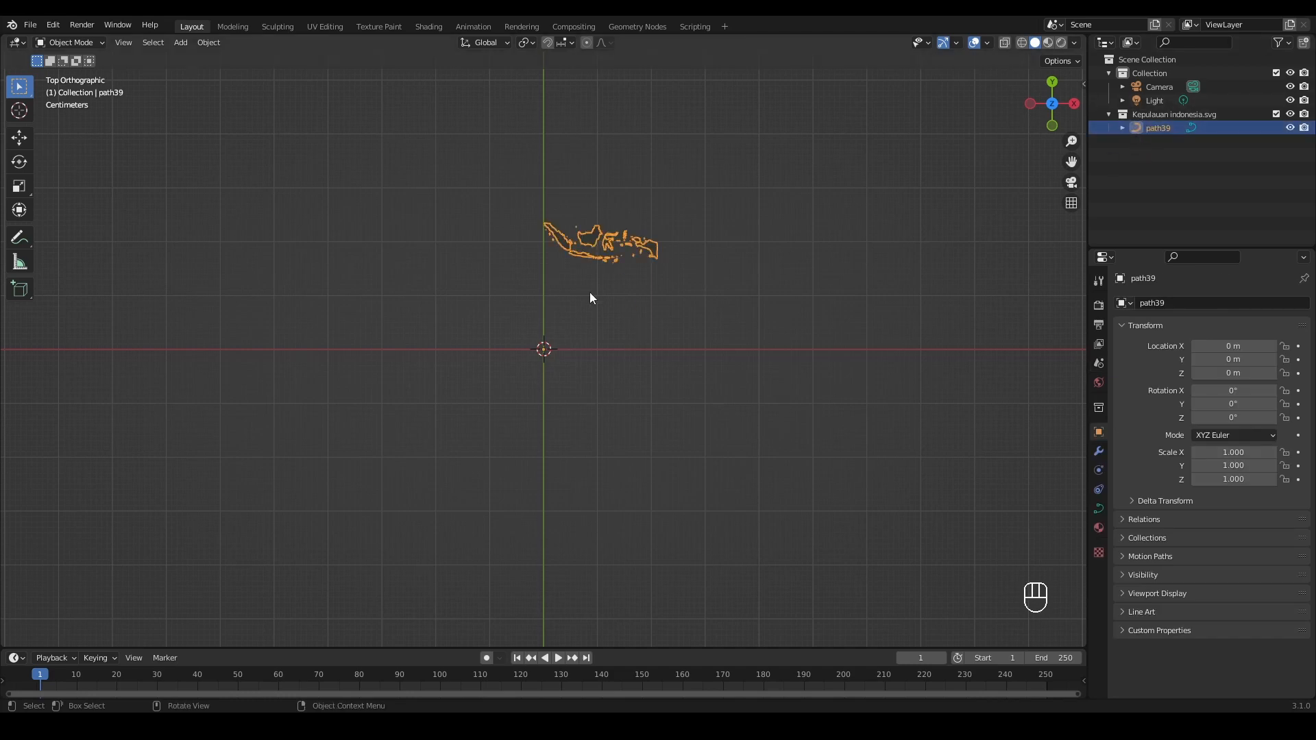
scroll(594, 239, "up", 3)
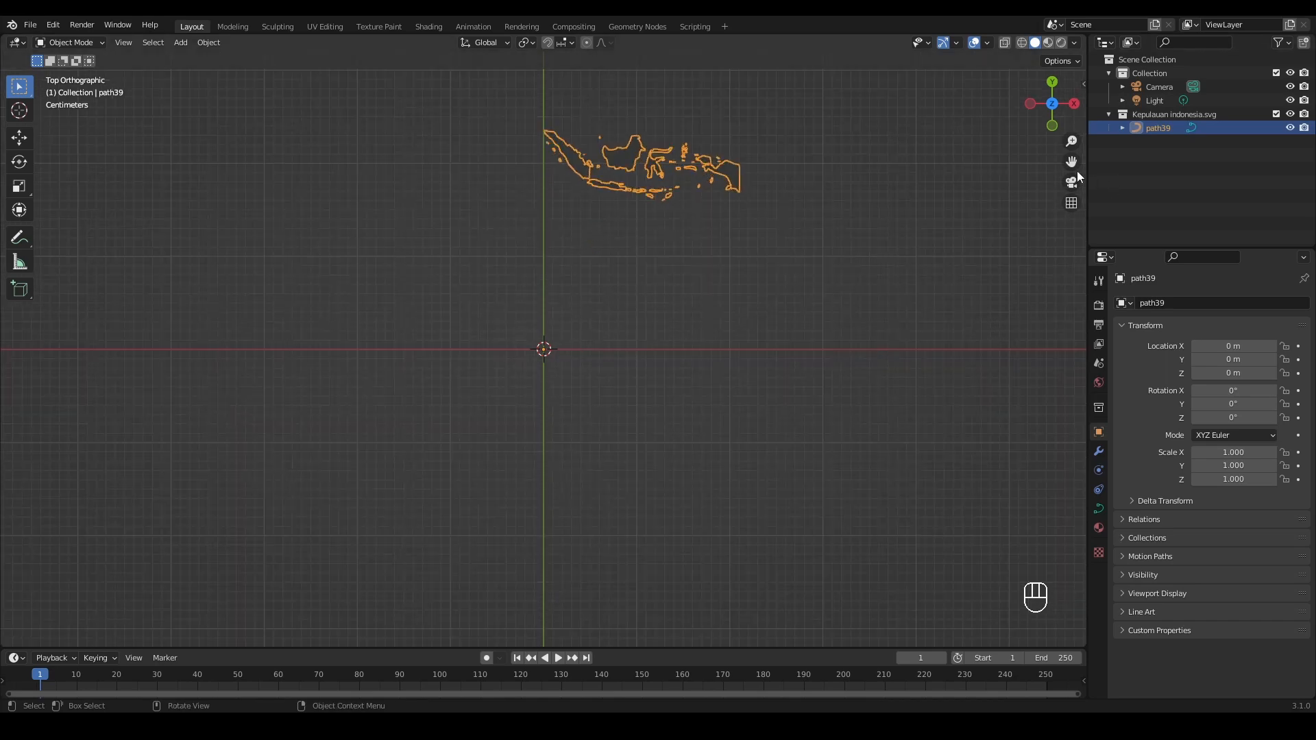
left_click_drag(1072, 164, 1078, 300)
right_click(631, 291)
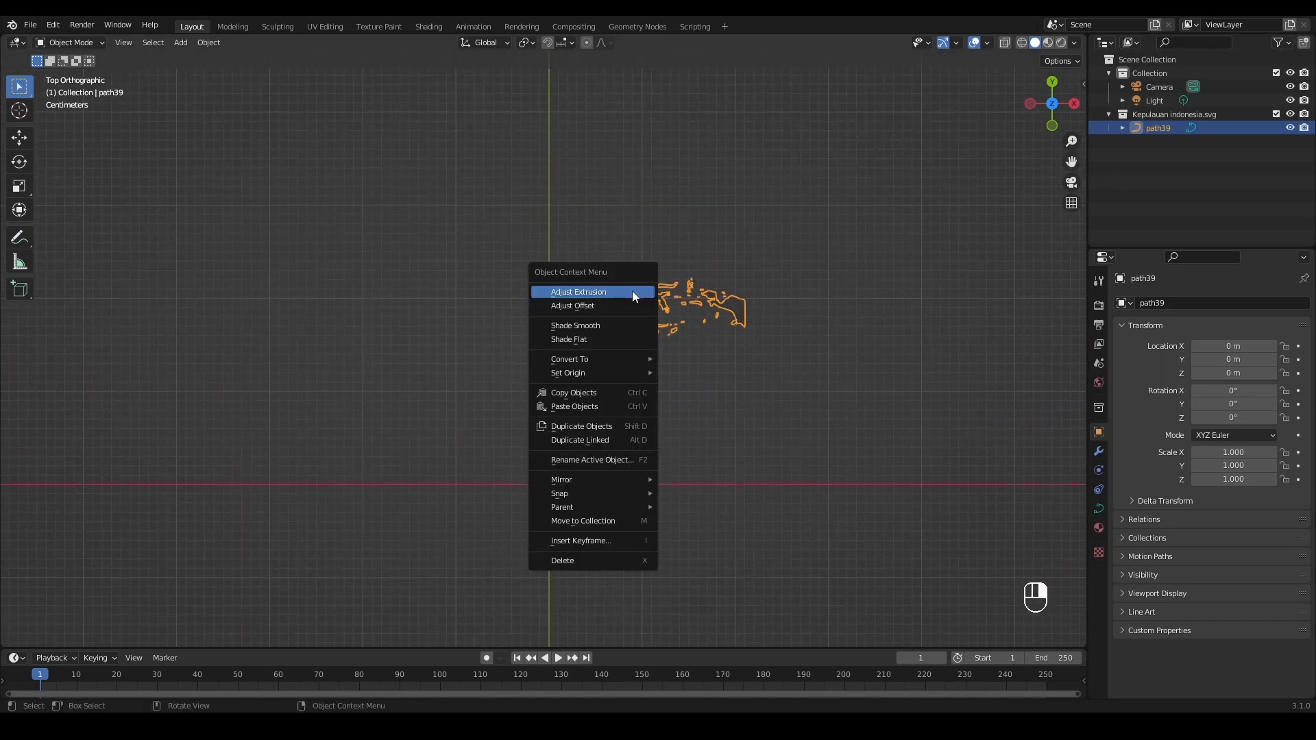
mouse_move(590, 362)
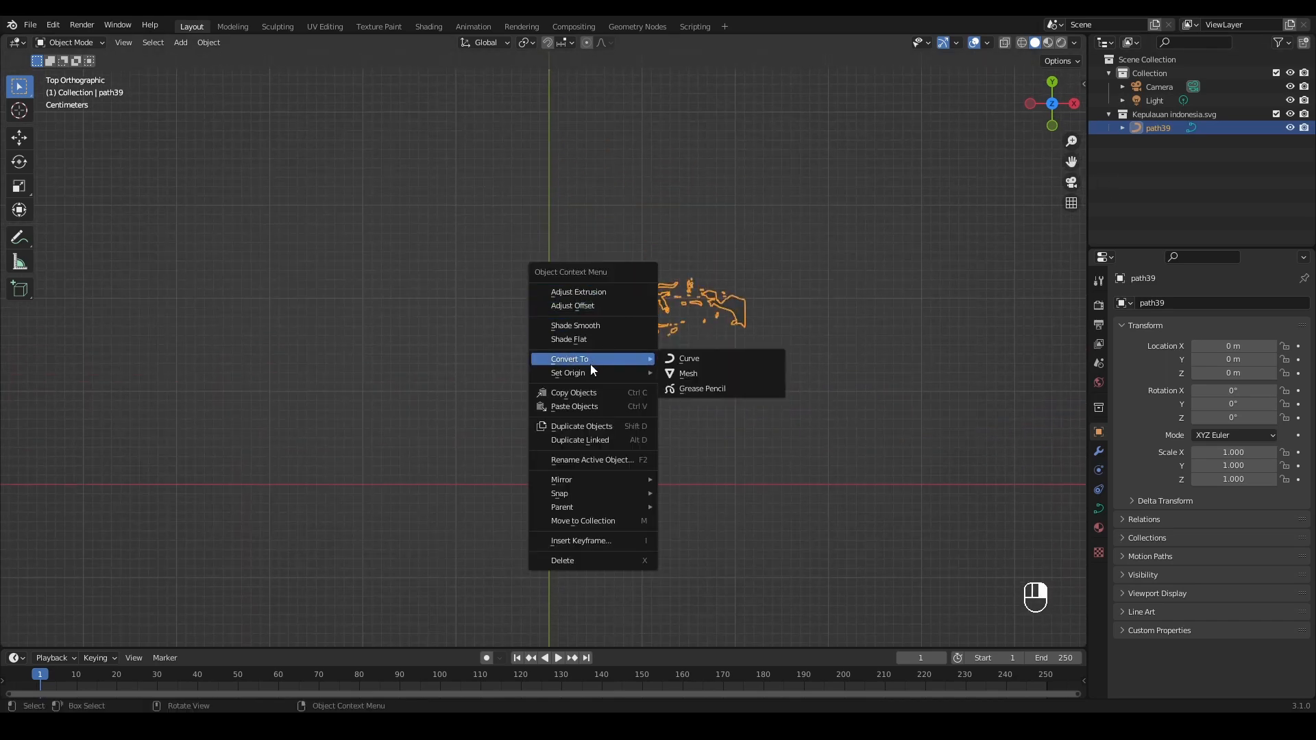
left_click(678, 374)
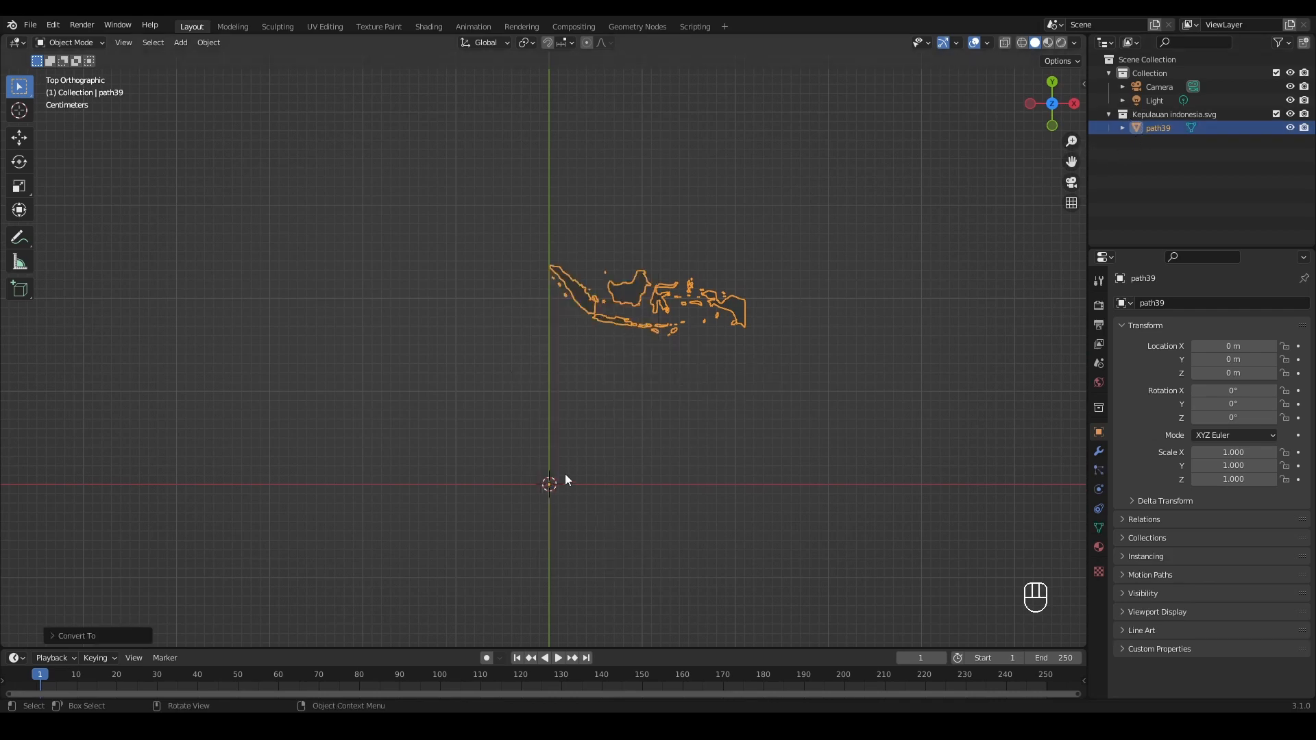
- Set the map mesh's origin to its geometry
right_click(632, 296)
mouse_move(614, 312)
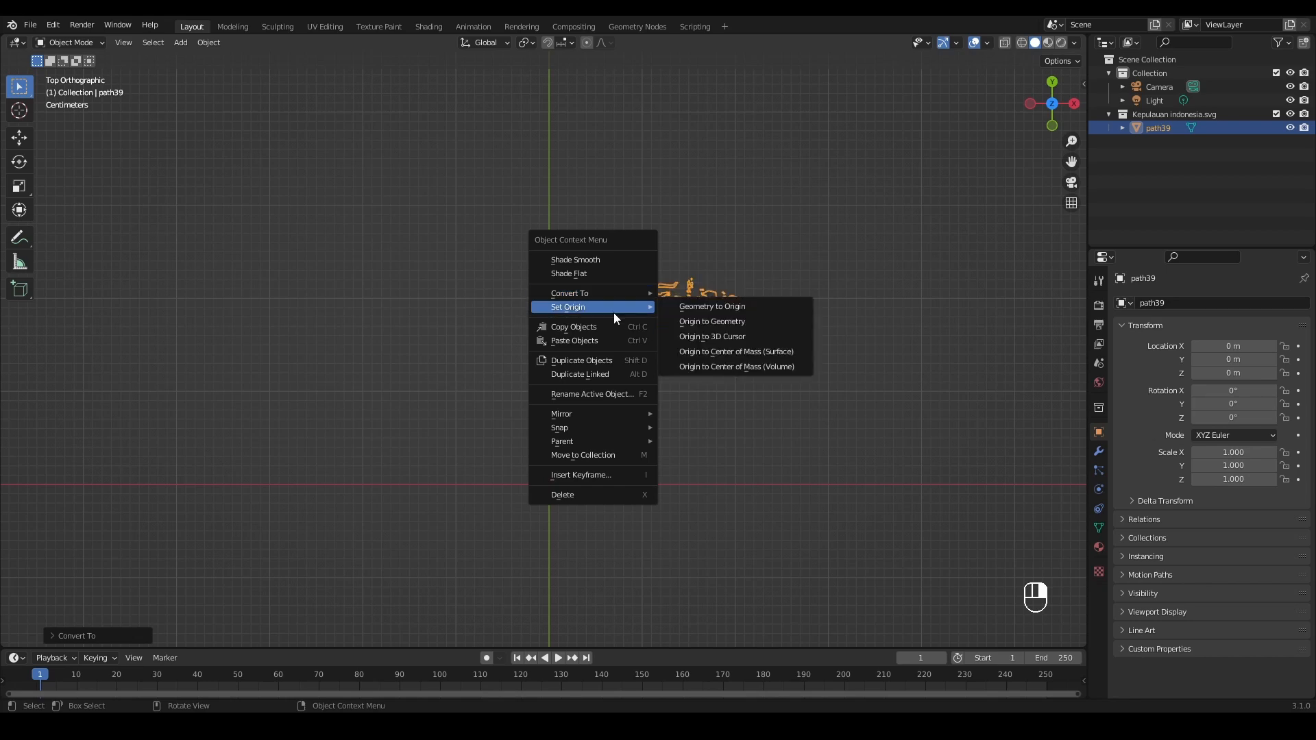
left_click(745, 323)
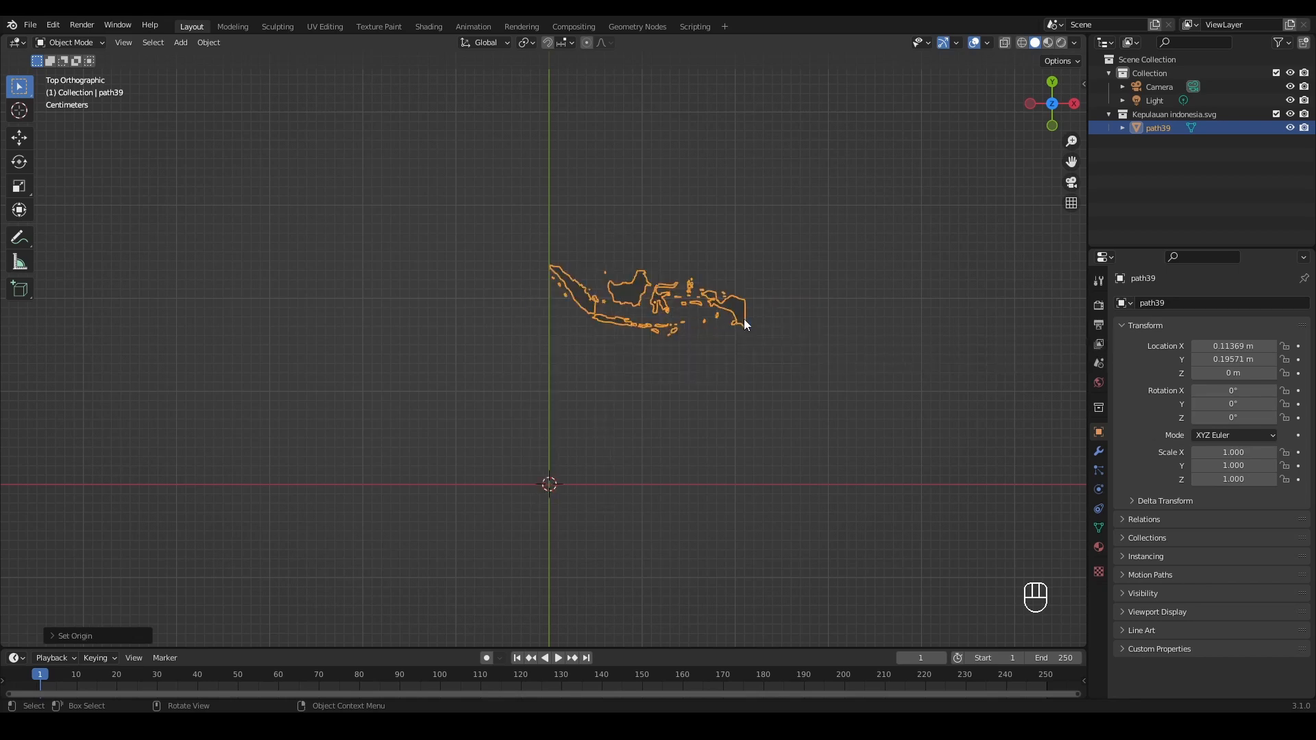
- Move the map mesh onto the world origin, to about X 0.005 m and Y 0.004 m
left_click(26, 138)
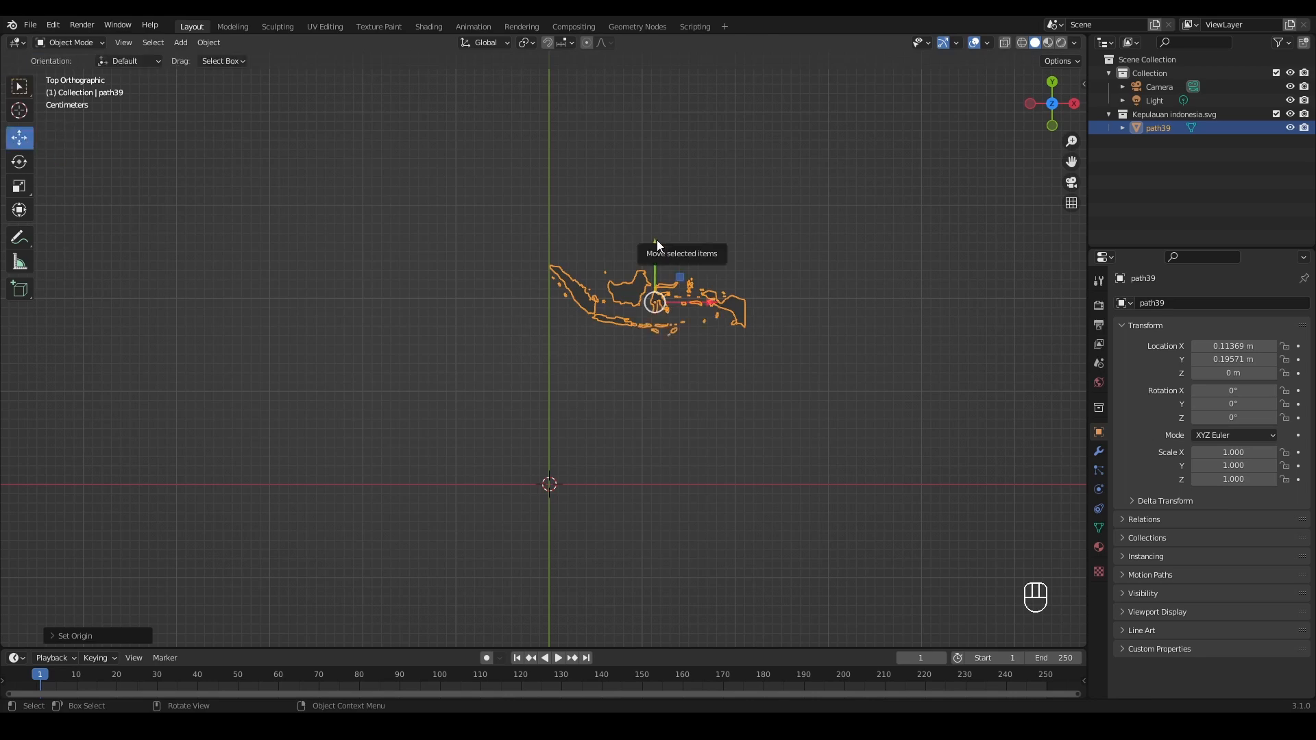
left_click_drag(657, 240, 662, 313)
left_click_drag(706, 360, 602, 355)
left_click(617, 379)
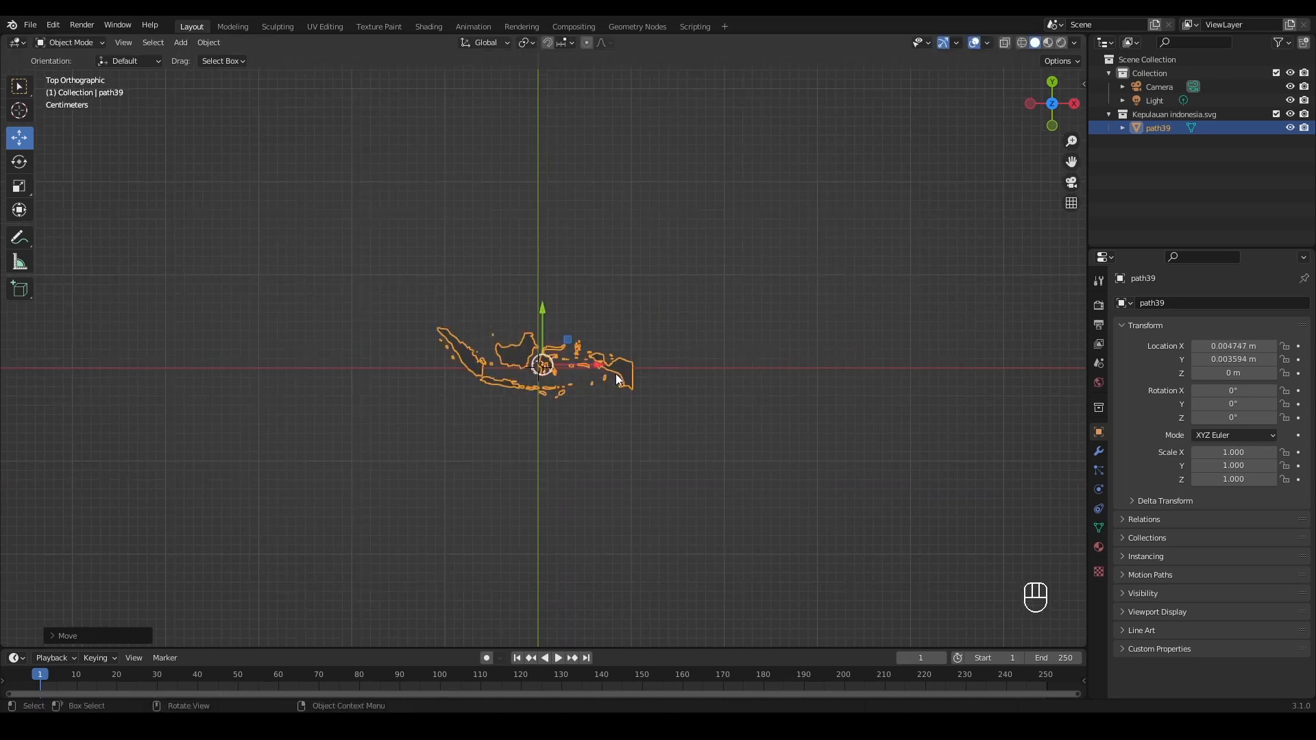
- Scale the map mesh up uniformly to about 58.8 while looking through the camera
left_click(1073, 184)
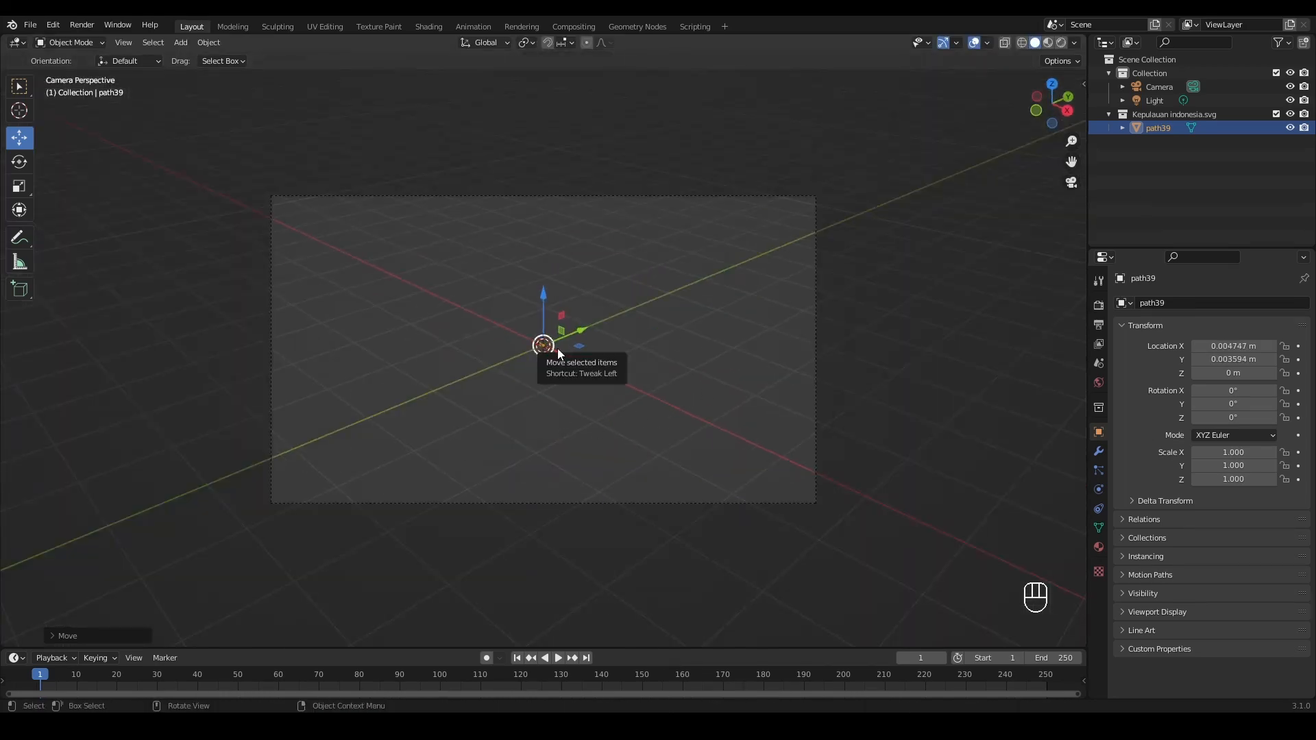
key("s")
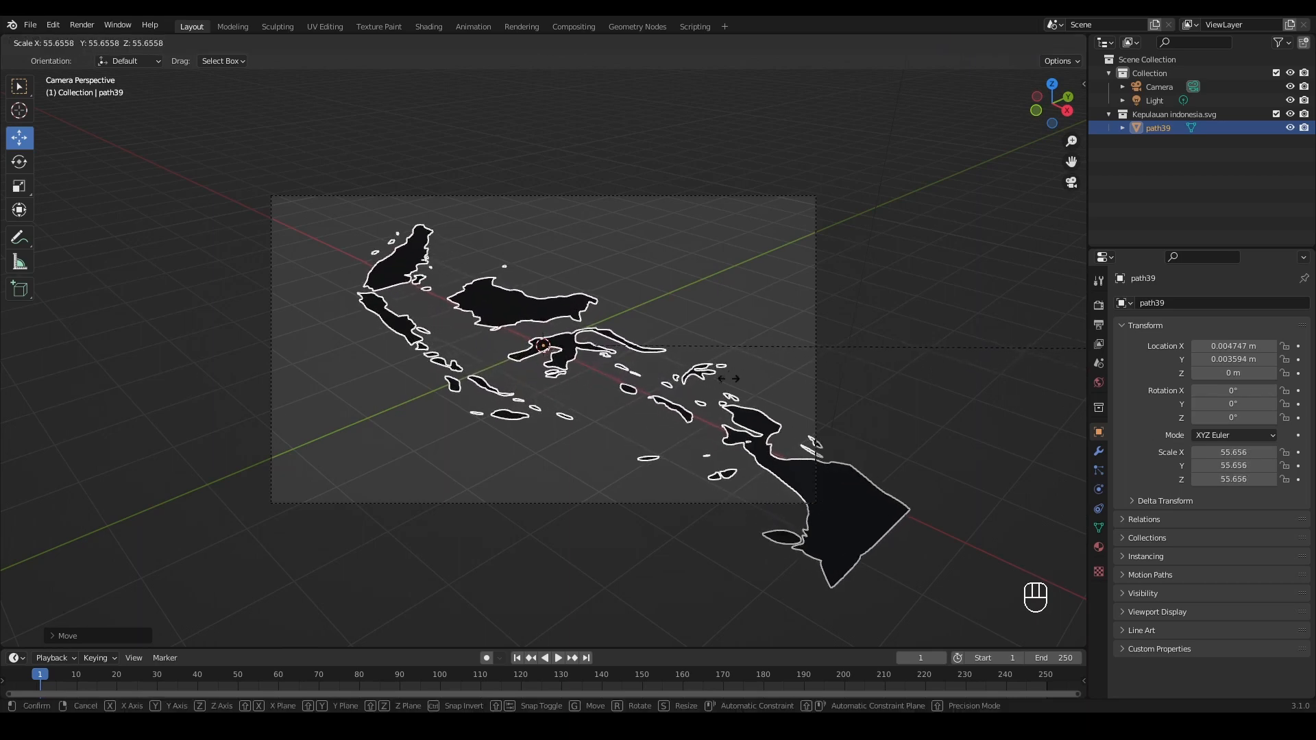
left_click(1045, 349)
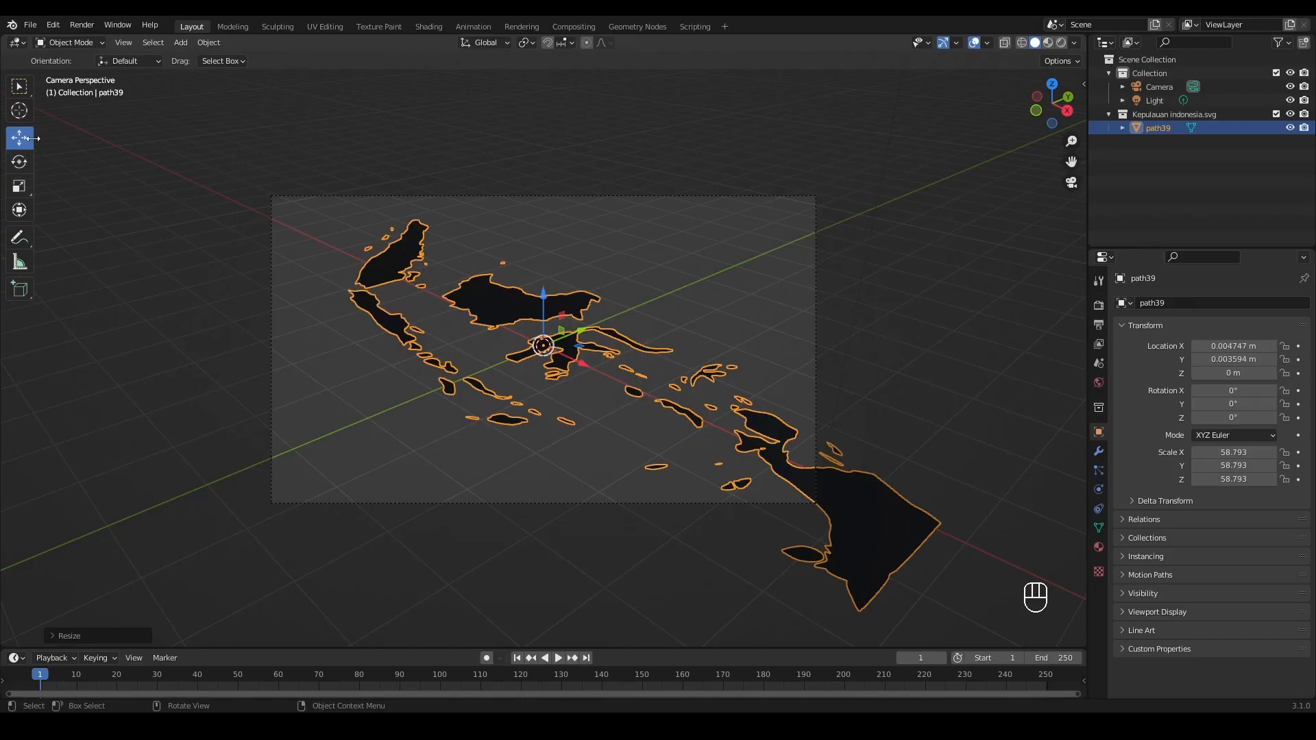
- Extrude all of the map's faces slightly upward in Edit Mode to give the islands thickness
left_click(50, 42)
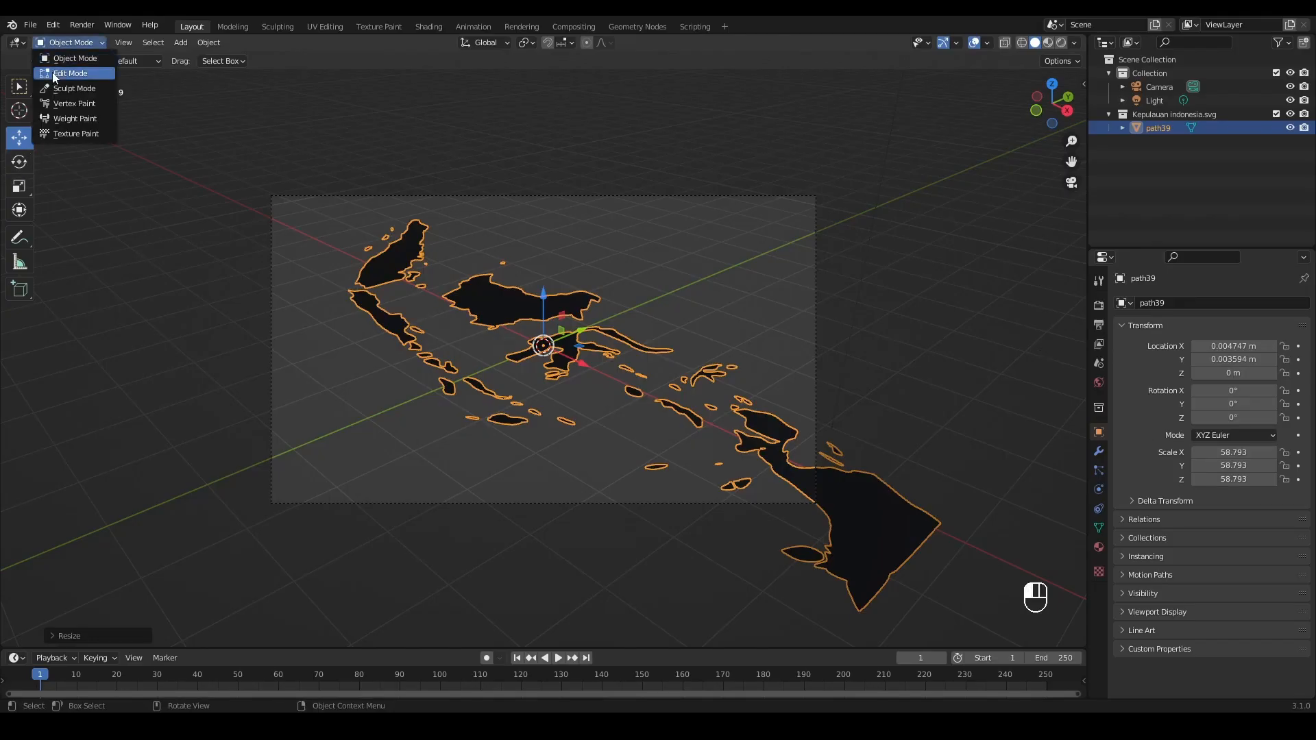
left_click(53, 72)
left_click(19, 315)
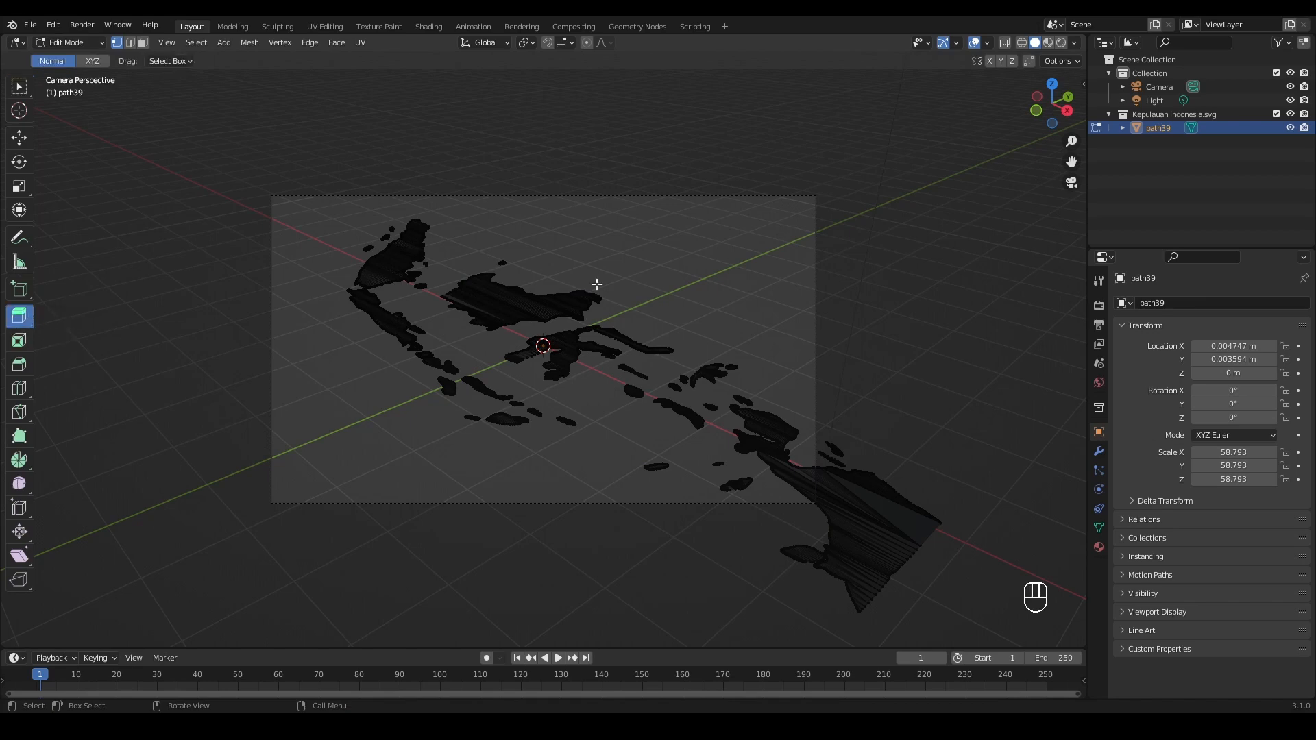
left_click_drag(325, 210, 682, 344)
left_click(675, 293)
key("a")
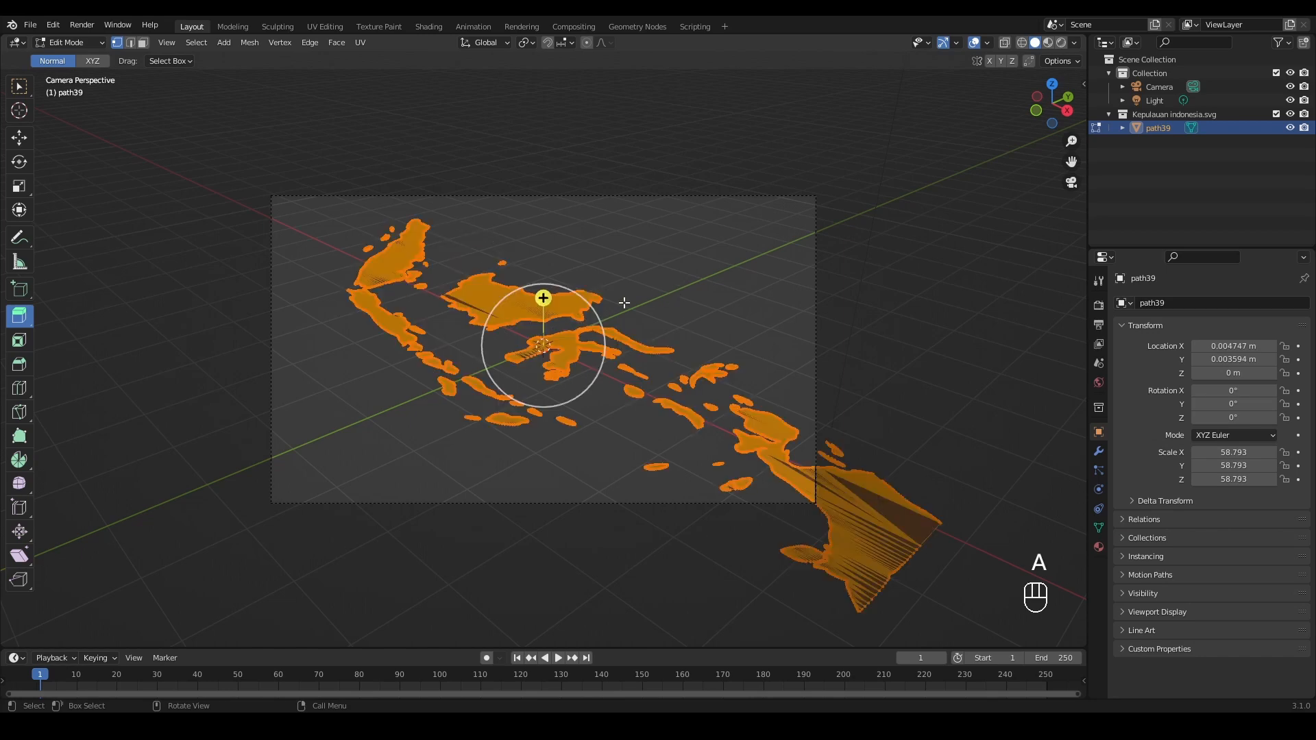
left_click_drag(543, 297, 542, 287)
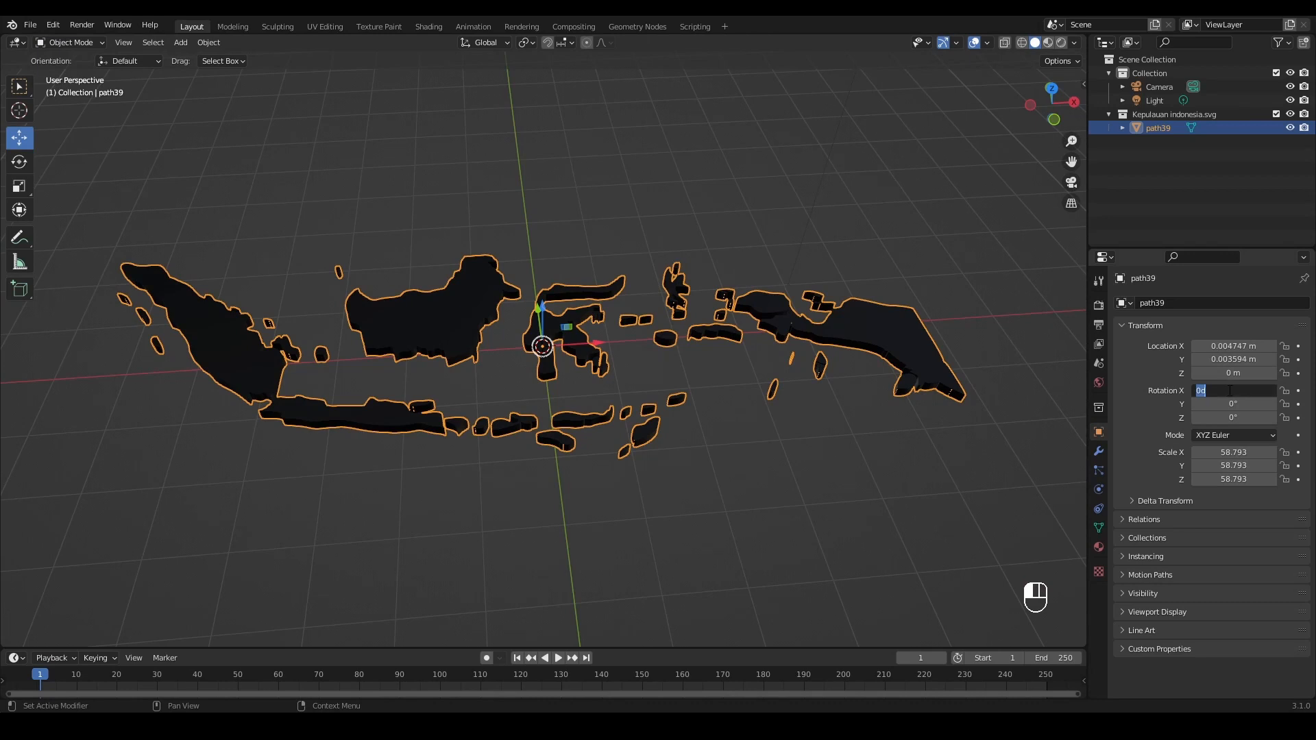
- Set the map's X rotation to 90° and raise it in front view to about Z 2.31 m
left_click_drag(1200, 391, 1229, 390)
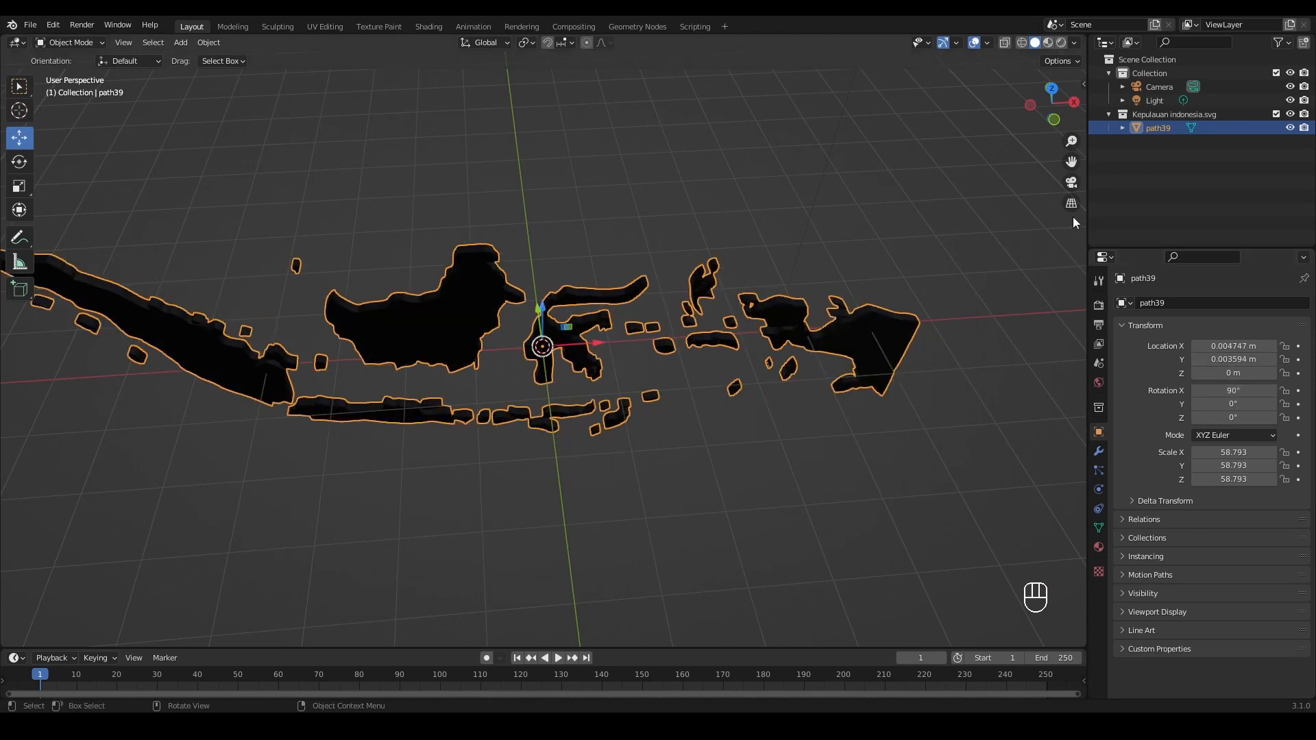
left_click(1054, 122)
scroll(541, 295, "down", 2)
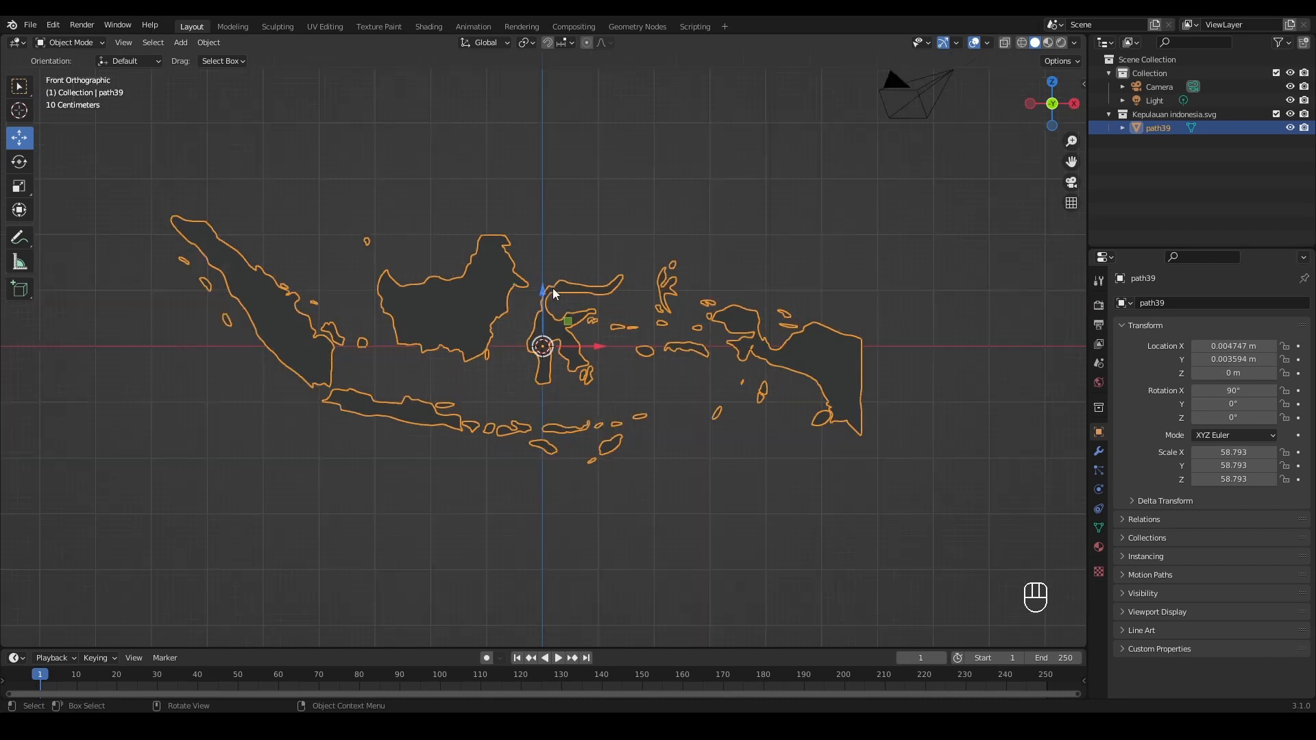
key("g")
left_click(545, 178)
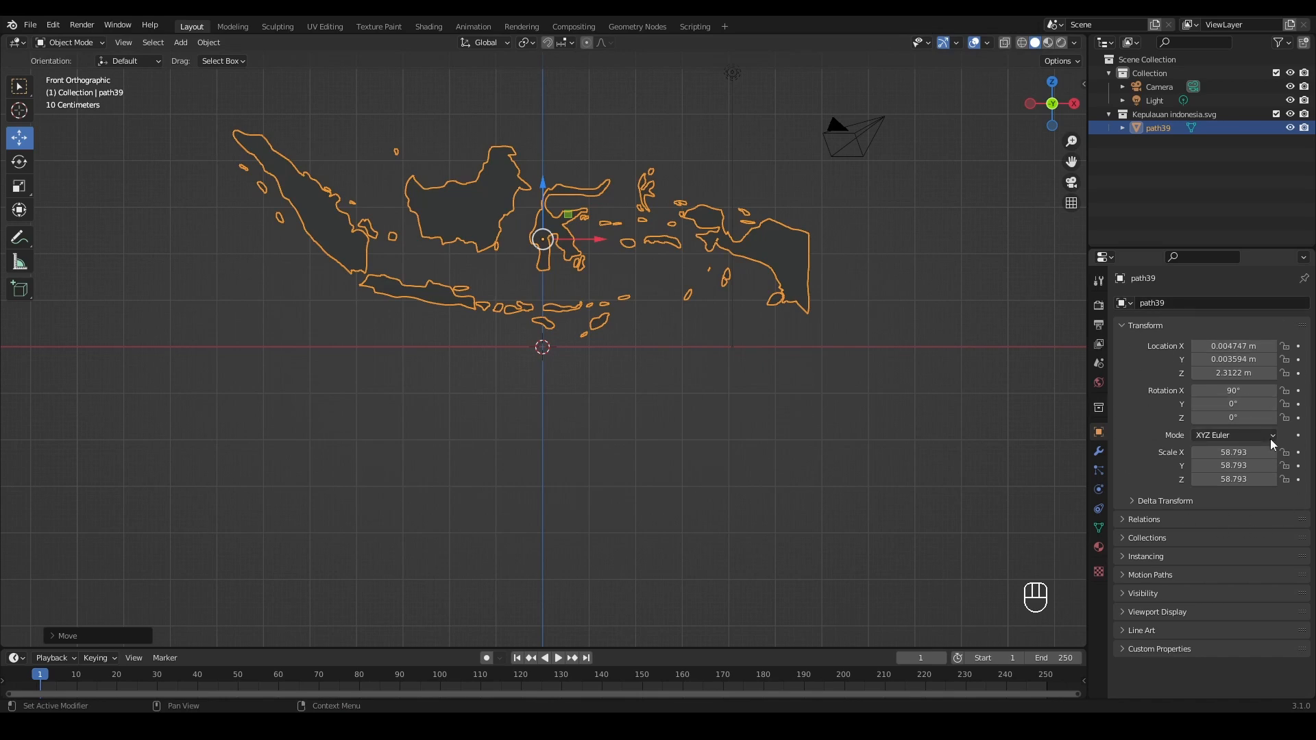
key("ctrl")
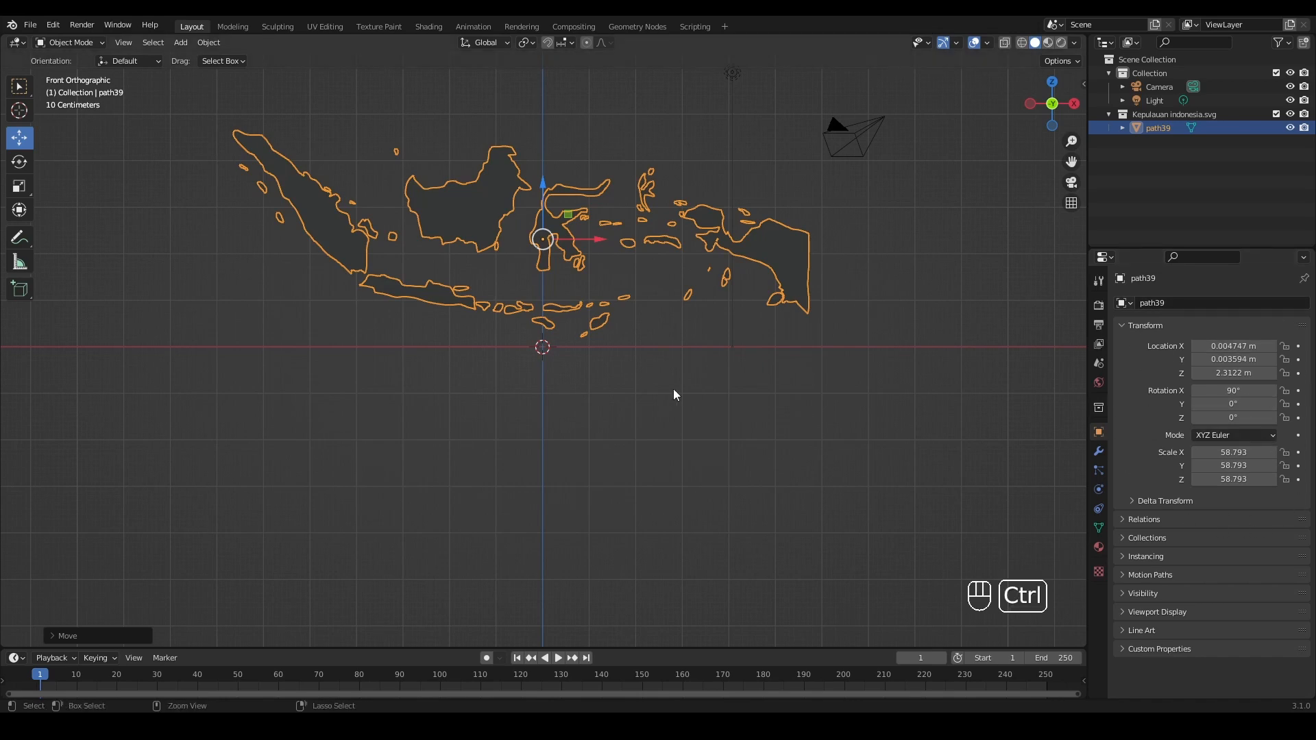
- Apply all transforms to the map mesh and switch the viewport to Material Preview shading
key("ctrl+a")
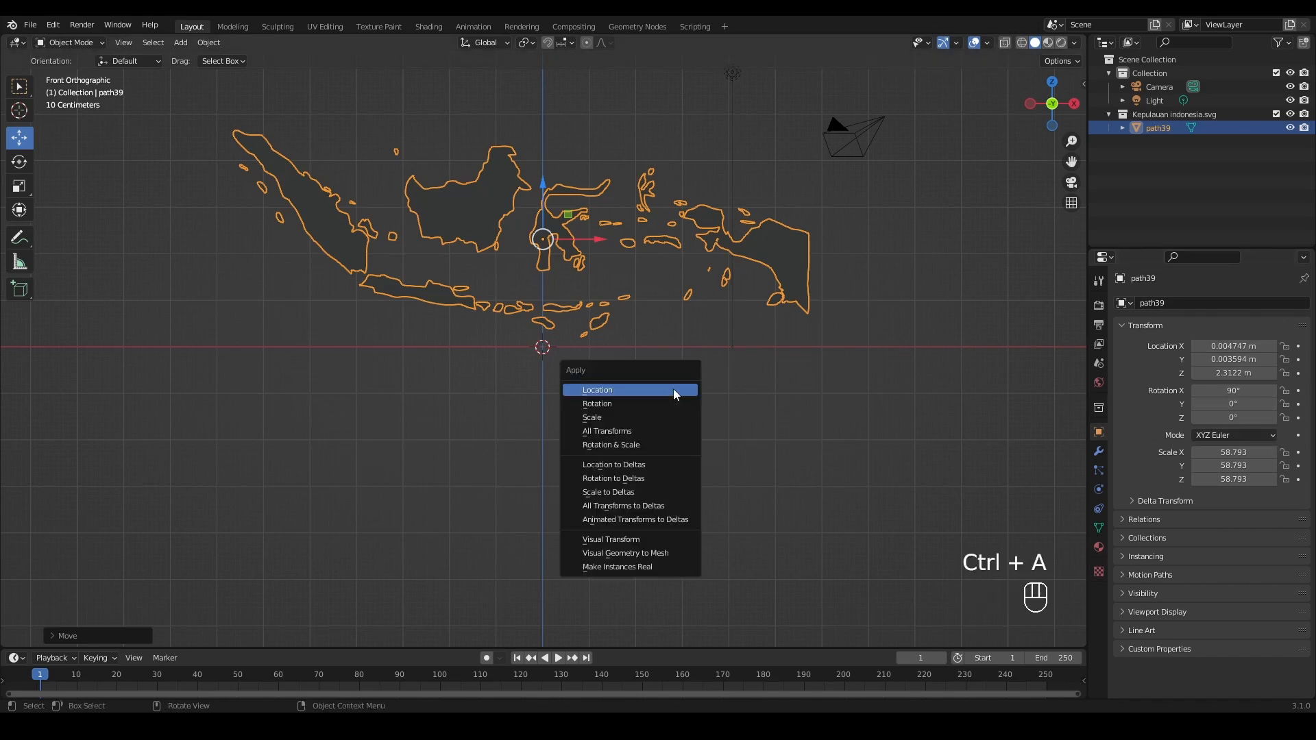
left_click(610, 432)
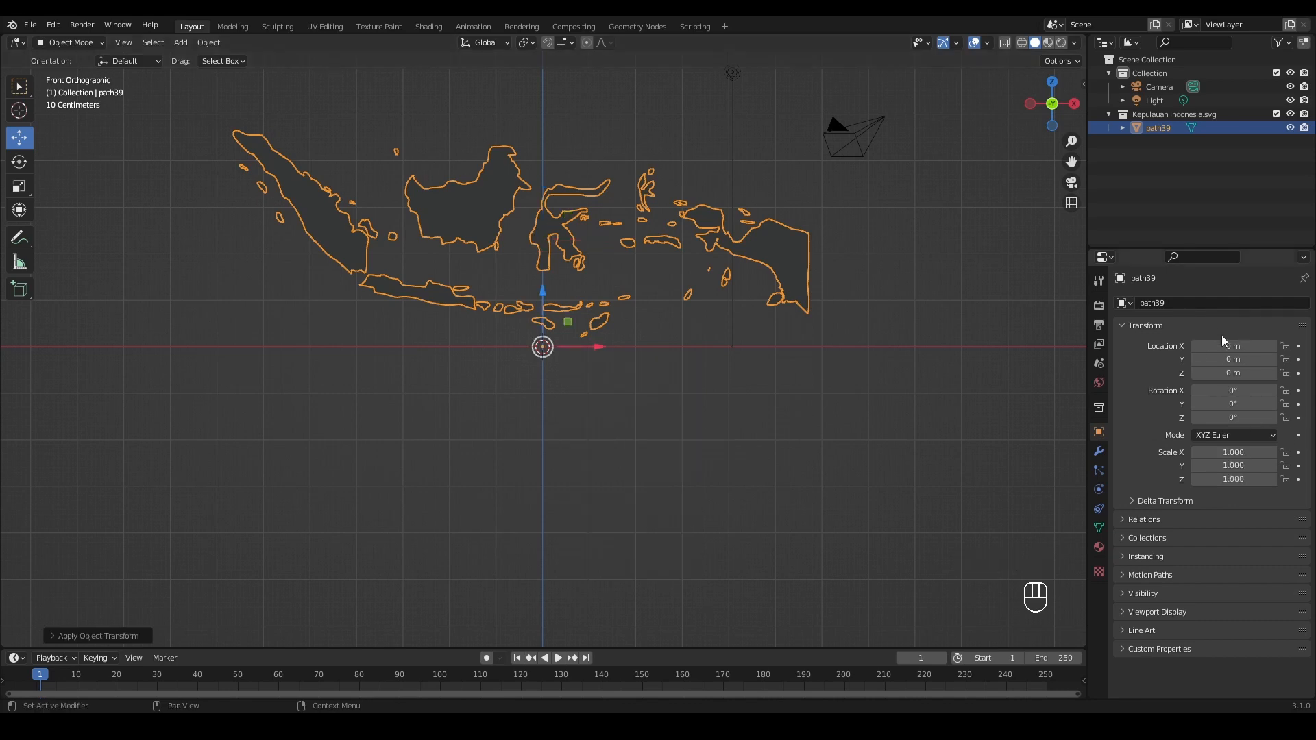
left_click(720, 471)
left_click(1048, 43)
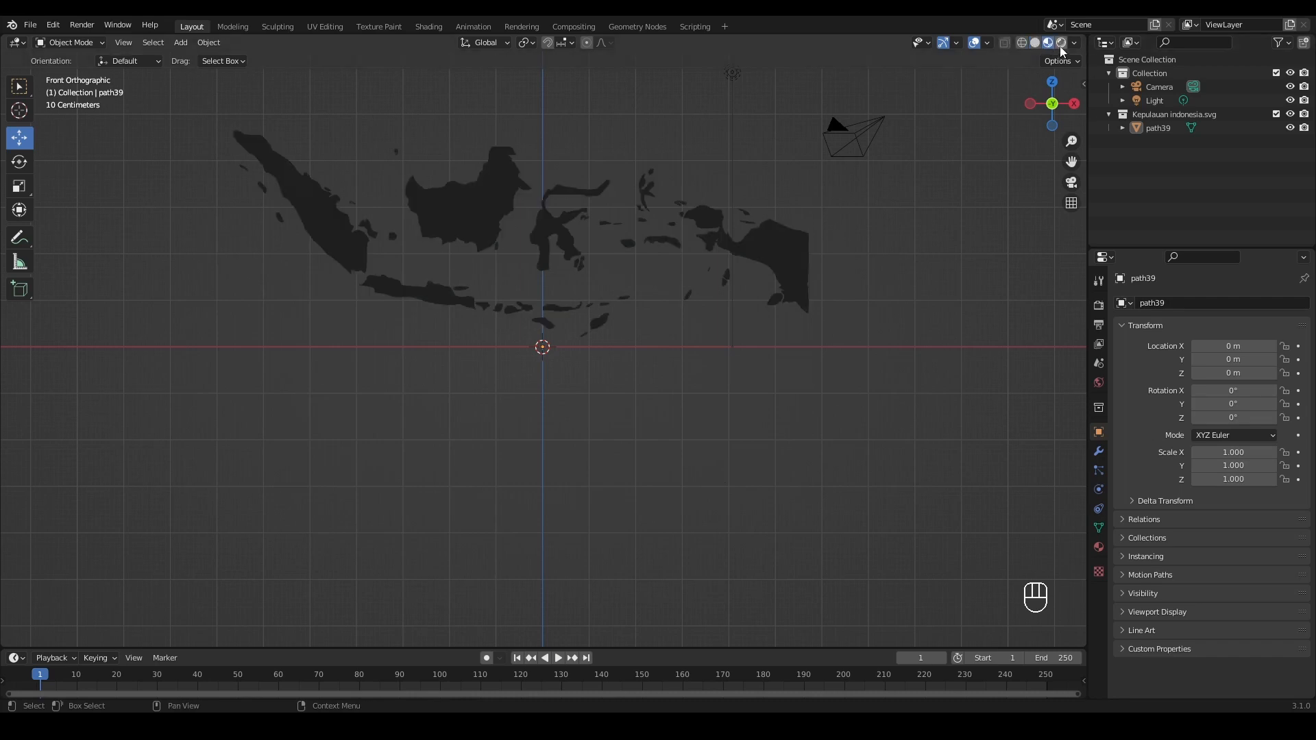
- Replace the map mesh's black SVG material with a new default white material
left_click_drag(1059, 100, 719, 240)
left_click(719, 241)
left_click(1098, 547)
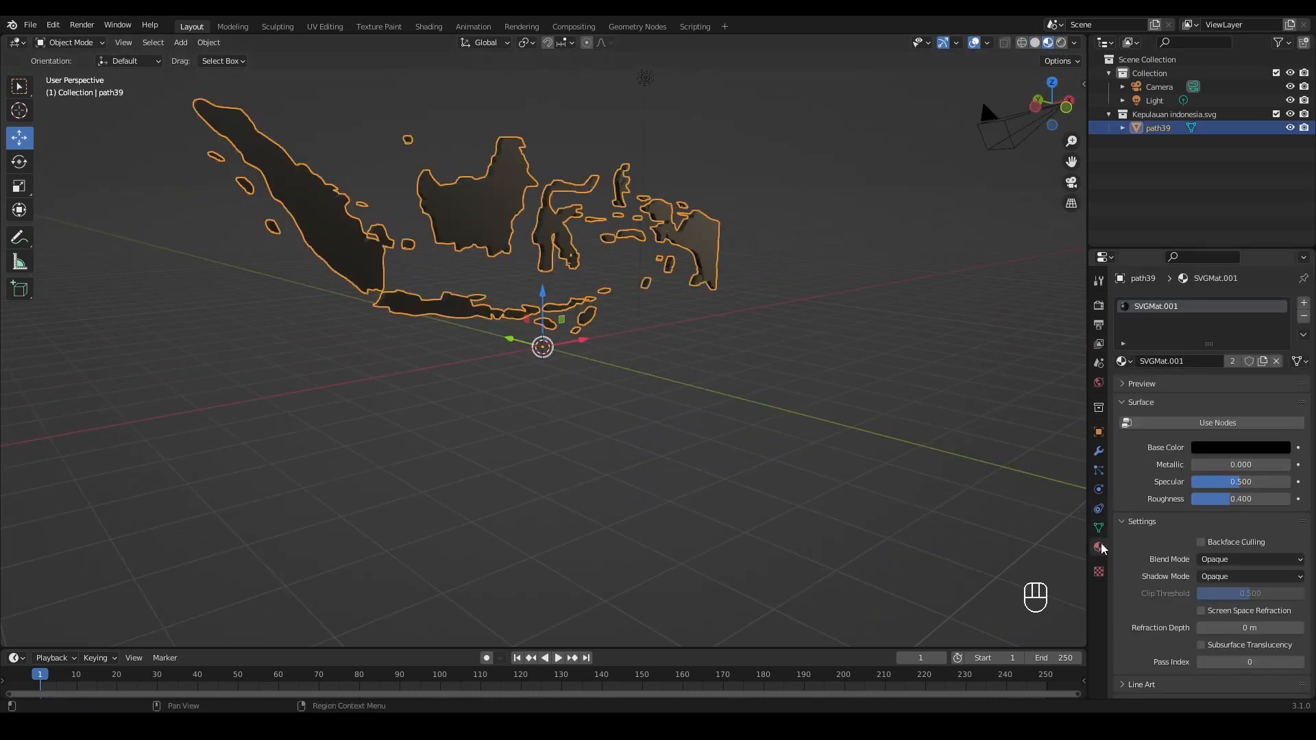
left_click(1304, 316)
left_click(1302, 302)
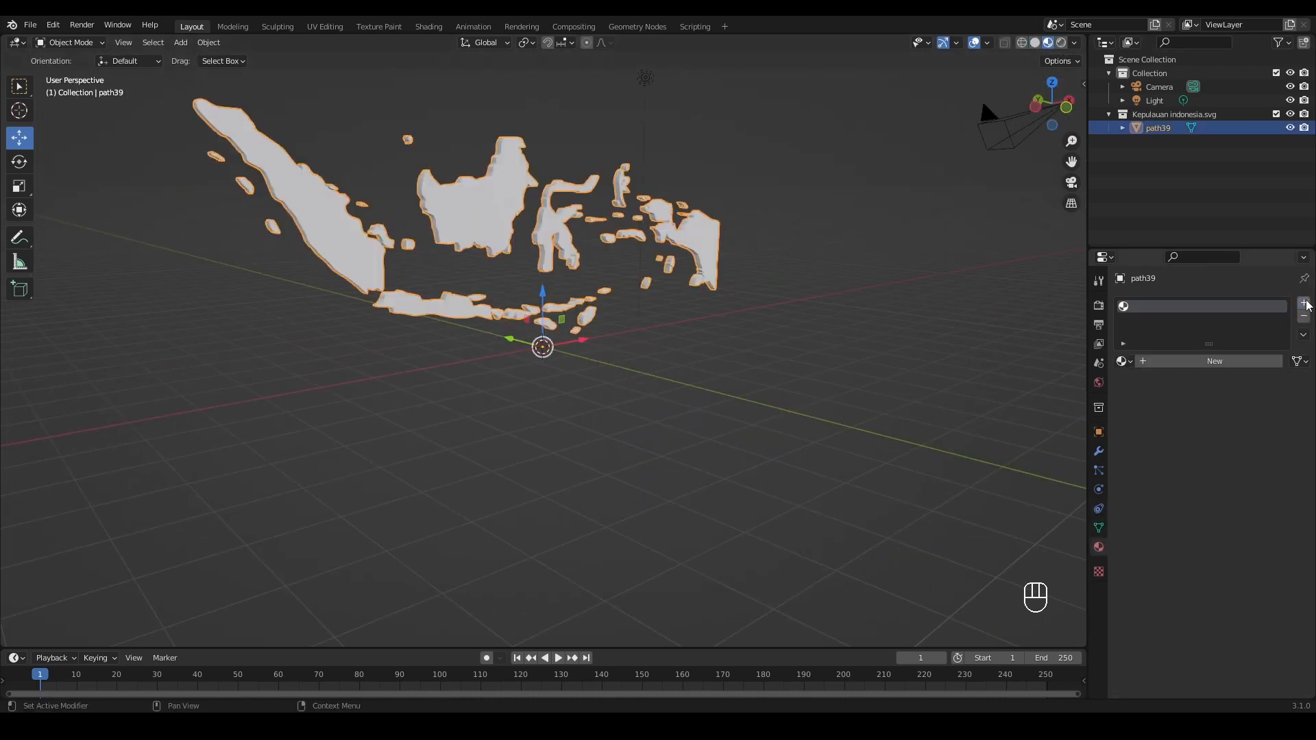
left_click(1217, 361)
left_click(843, 430)
left_click(1067, 108)
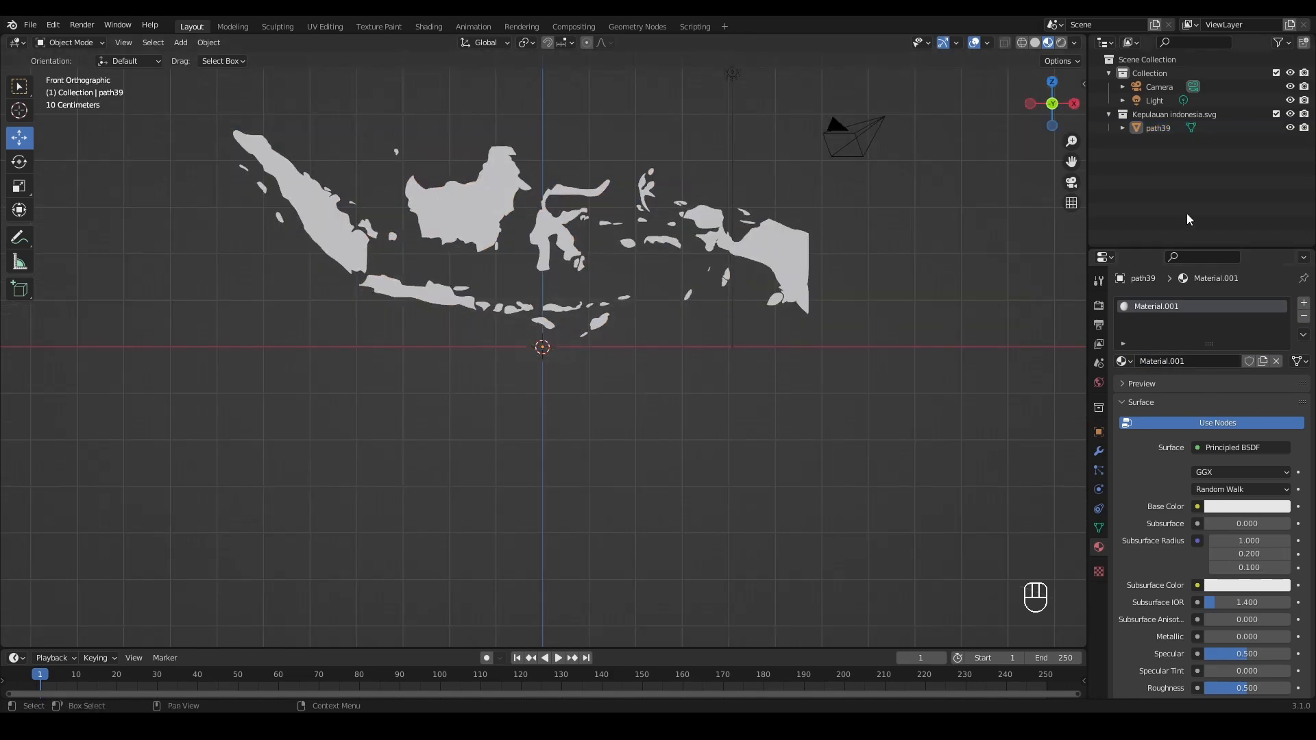
- Rename the map object from path39 to "Peta"
double_click(1166, 131)
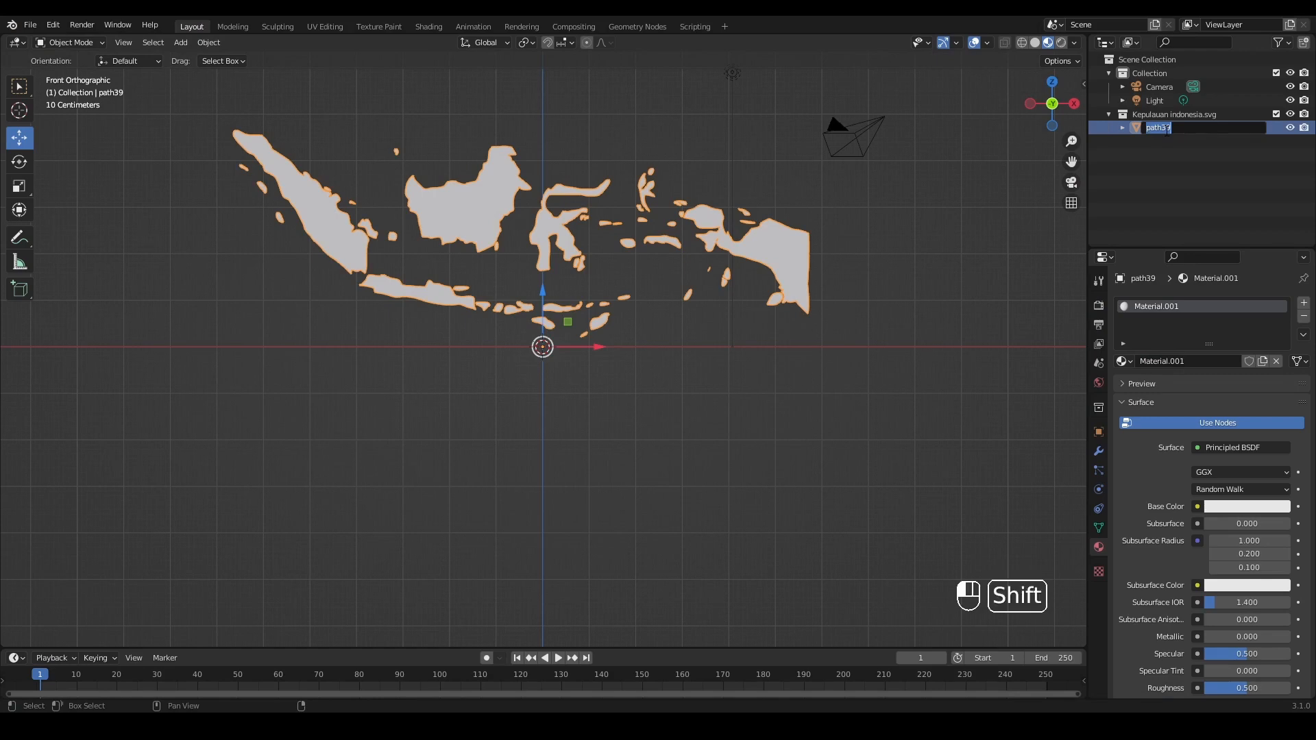
type("Peta")
left_click(1168, 211)
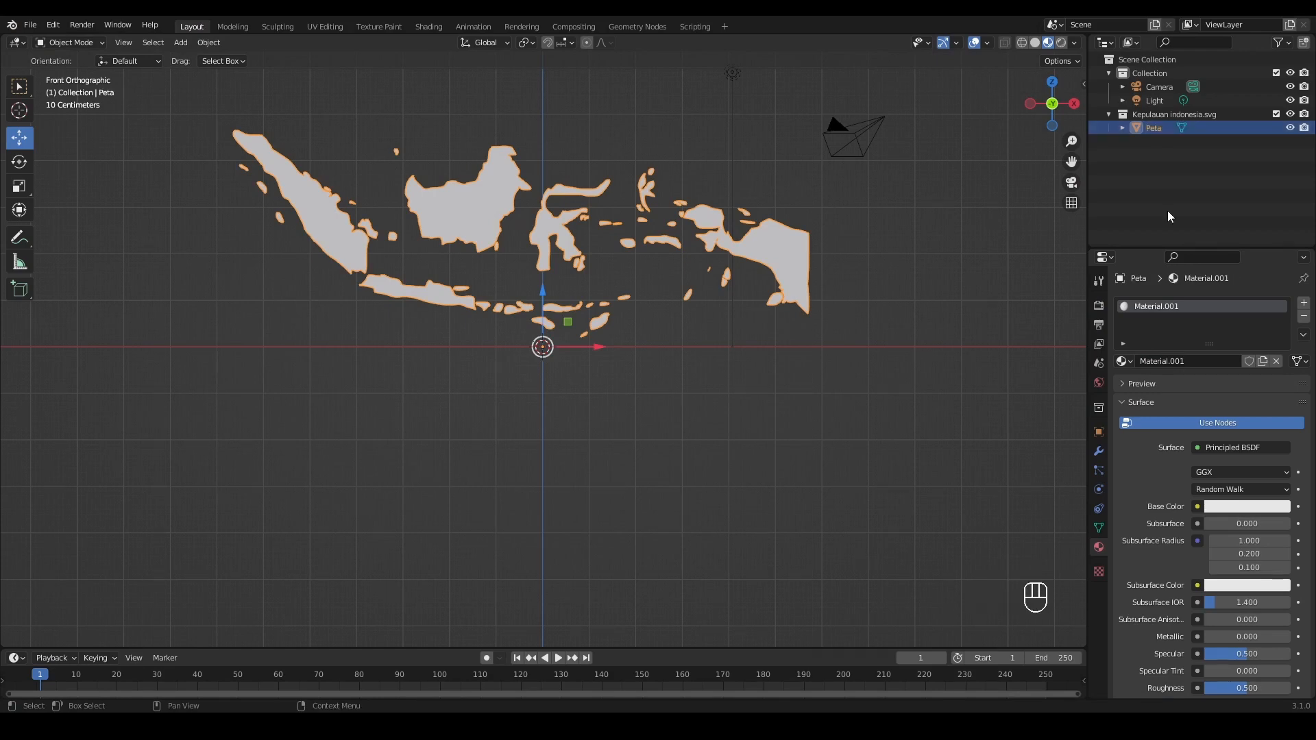
- Add a mesh plane at the world origin and set its X rotation to 90°
left_click(180, 42)
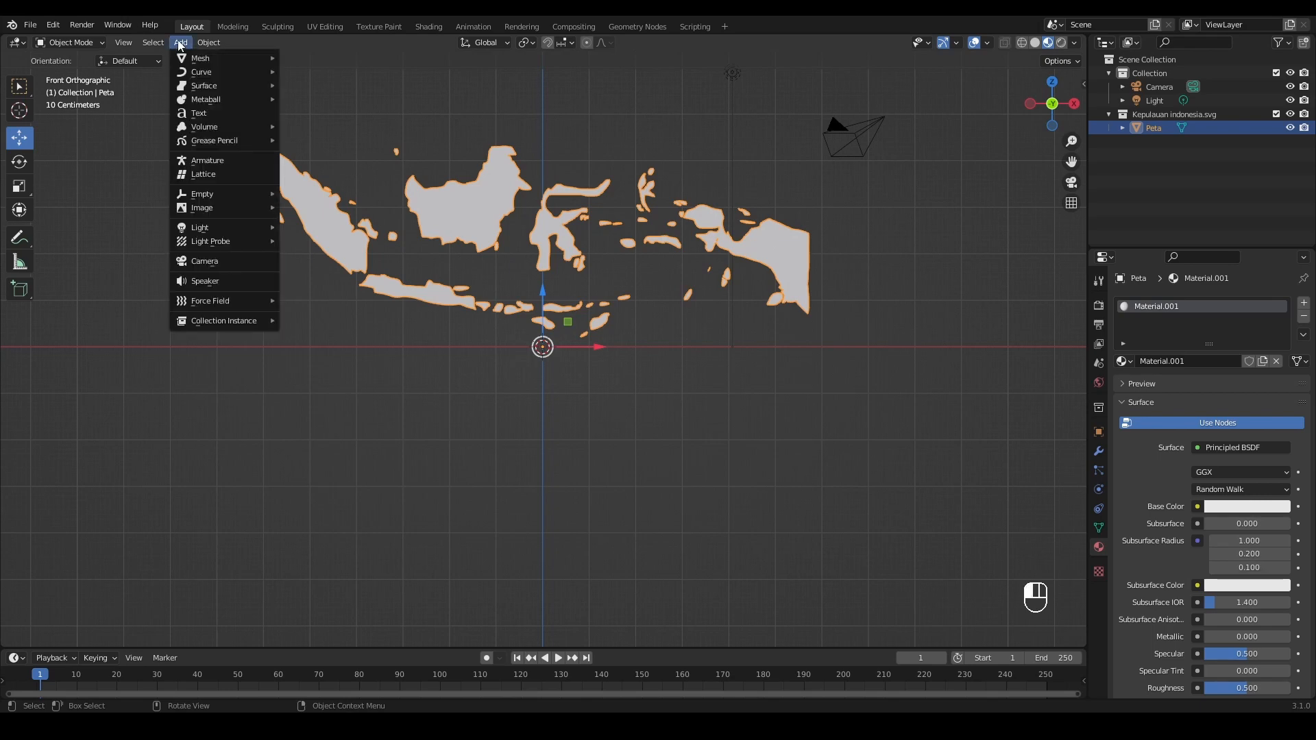
mouse_move(216, 61)
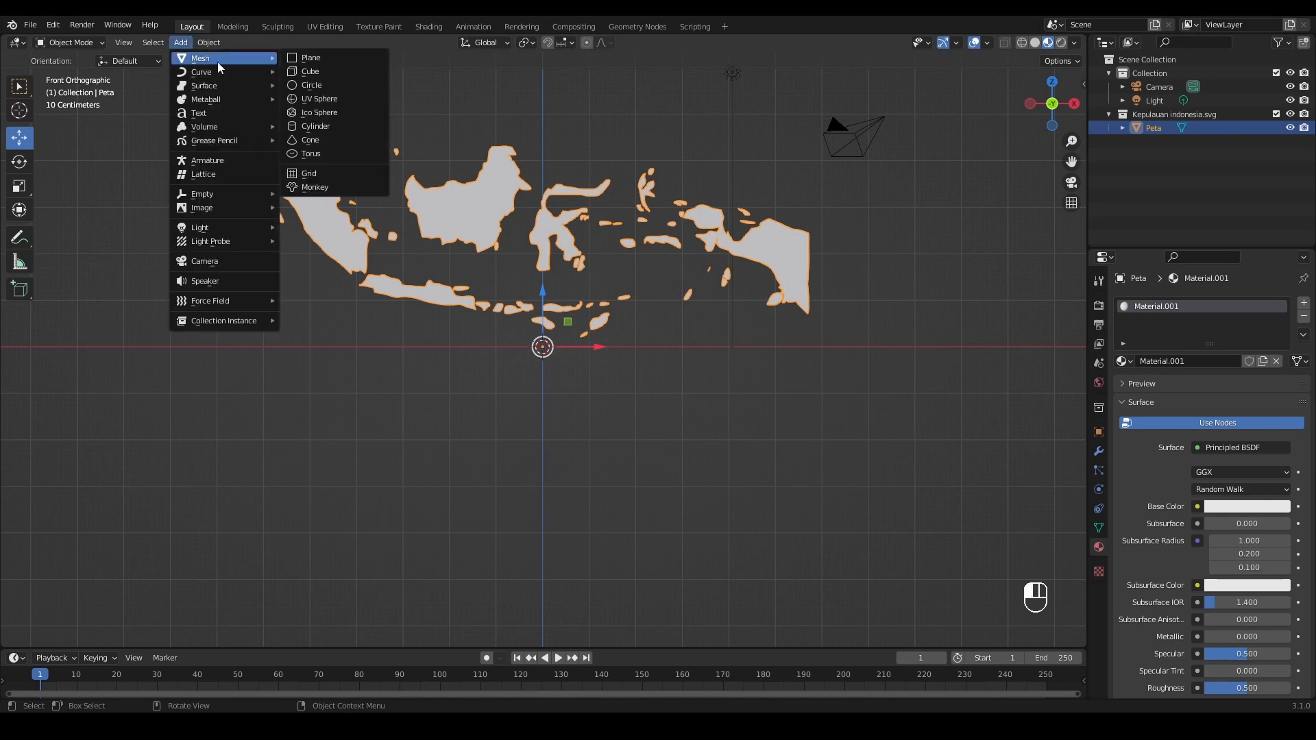
left_click(342, 58)
left_click(1098, 432)
left_click(1241, 392)
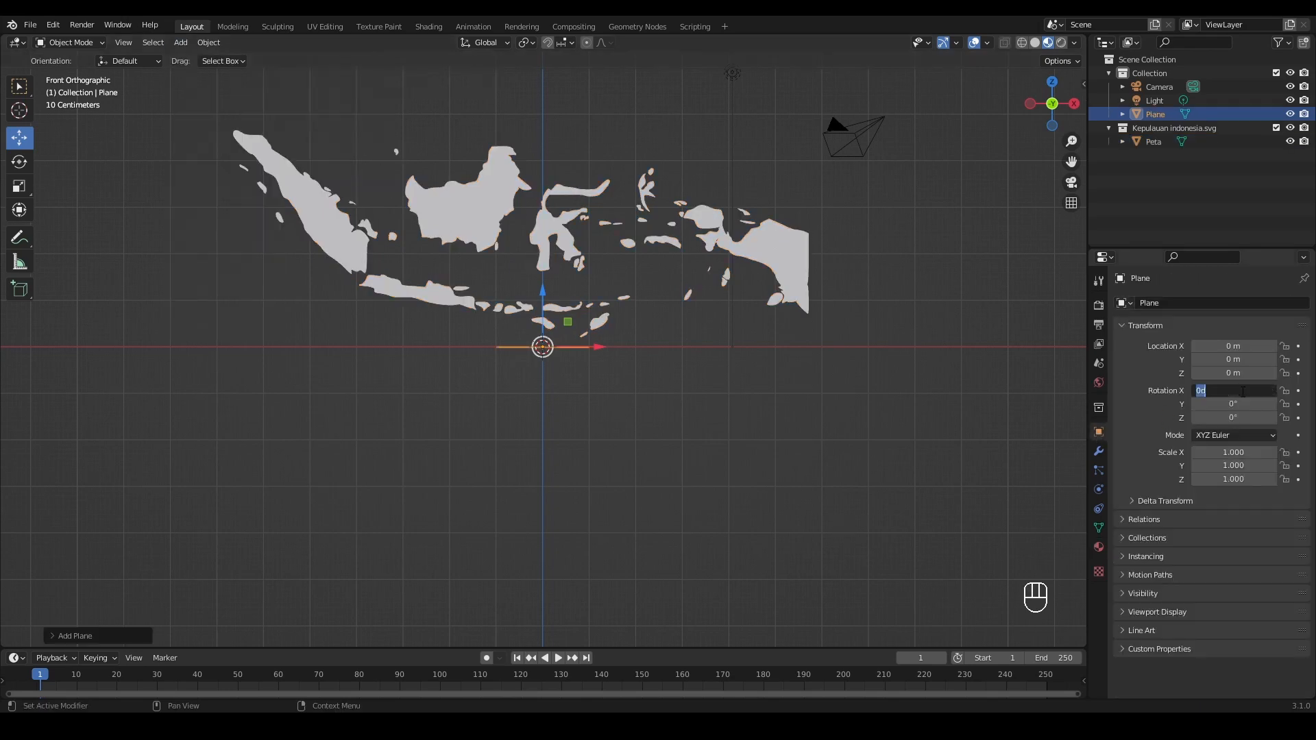
type("90")
key("Return")
- Enlarge the plane in Edit Mode, stretch it along X to slightly wider than the map, and flatten it along Z
key("Tab")
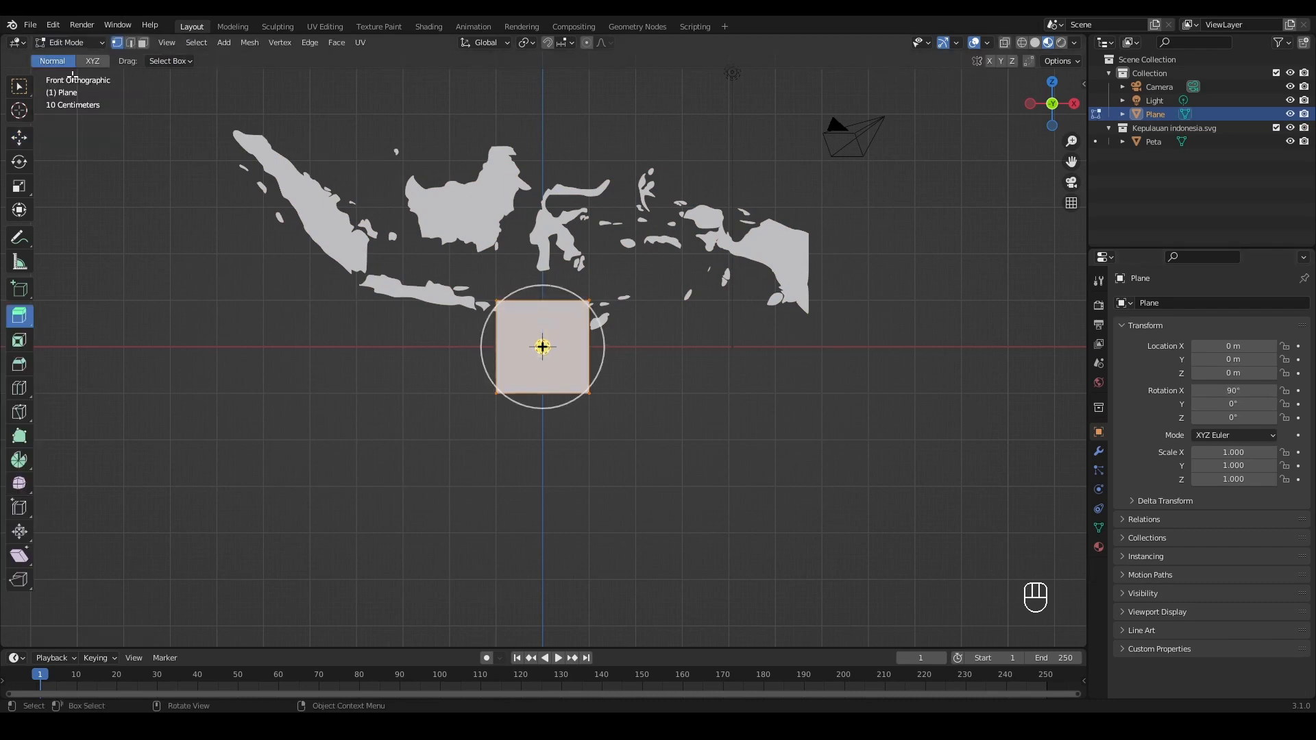
left_click(19, 187)
left_click_drag(614, 359, 661, 370)
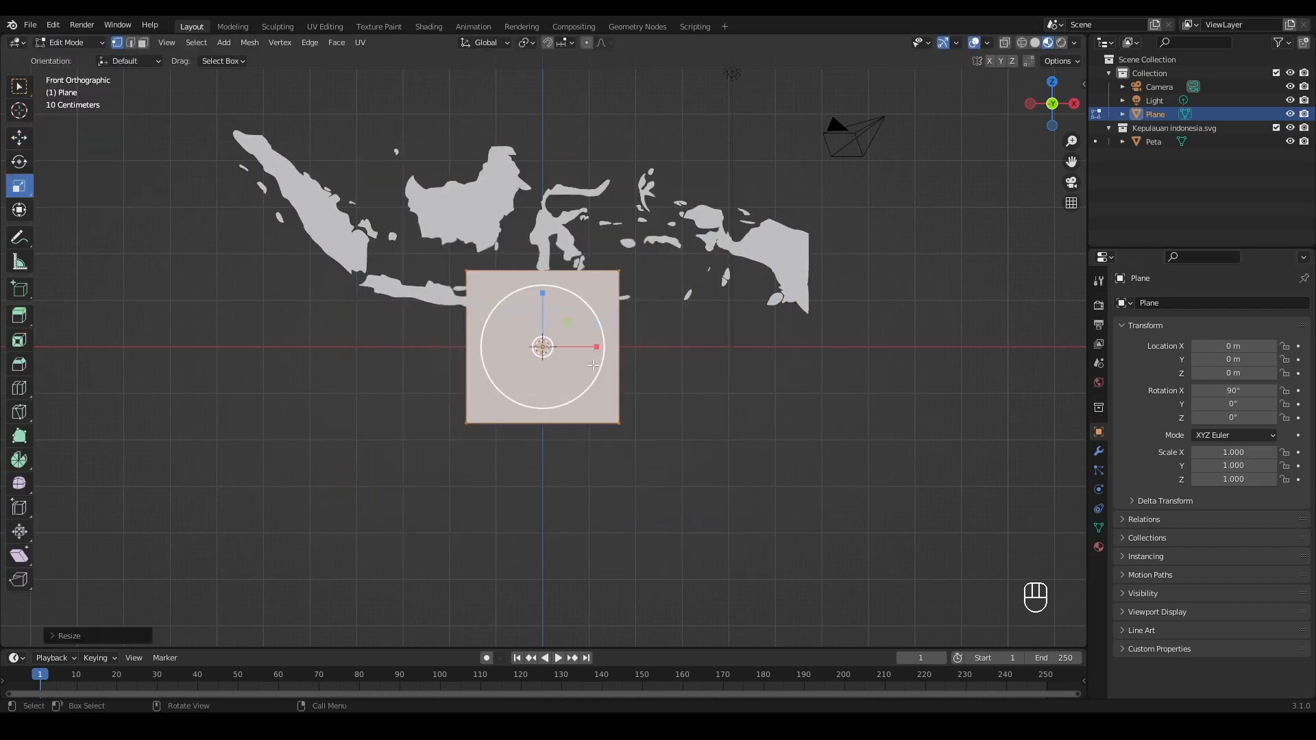
key("s")
key("x")
left_click(436, 415)
key("s")
key("z")
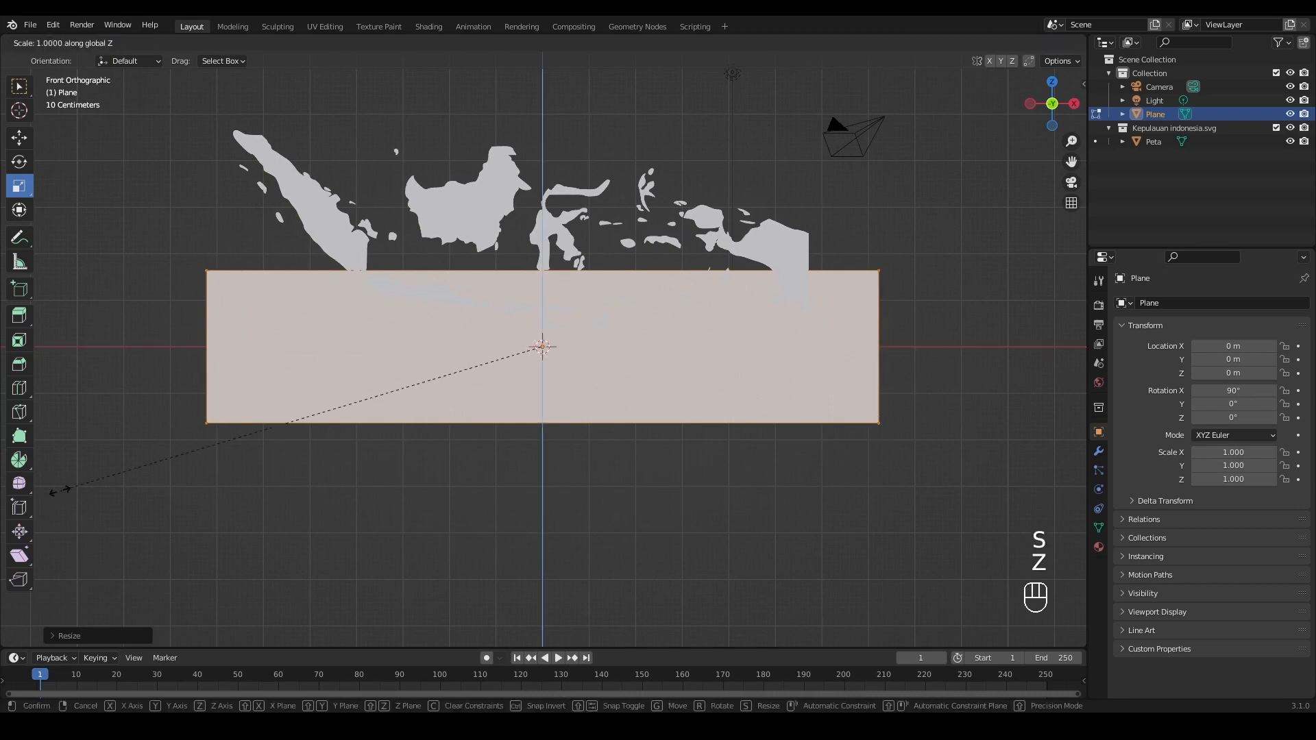
left_click(383, 394)
- Lower the flattened plane to just beneath the map and thin it further along Z into a narrow strip
left_click(19, 138)
left_click_drag(541, 296, 541, 322)
key("s")
key("z")
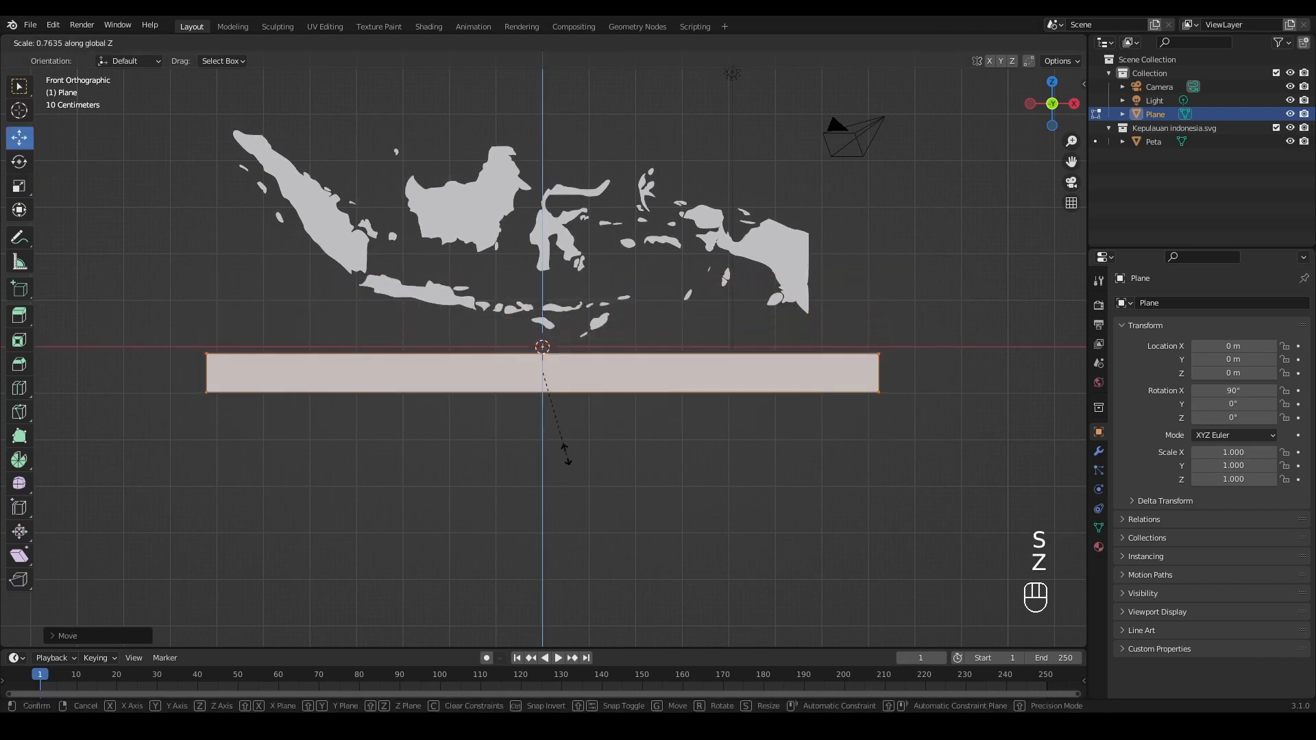
left_click(554, 442)
- Subdivide the strip's two short end edges to split it lengthwise into an upper and a lower face
middle_click_drag(692, 384, 741, 367)
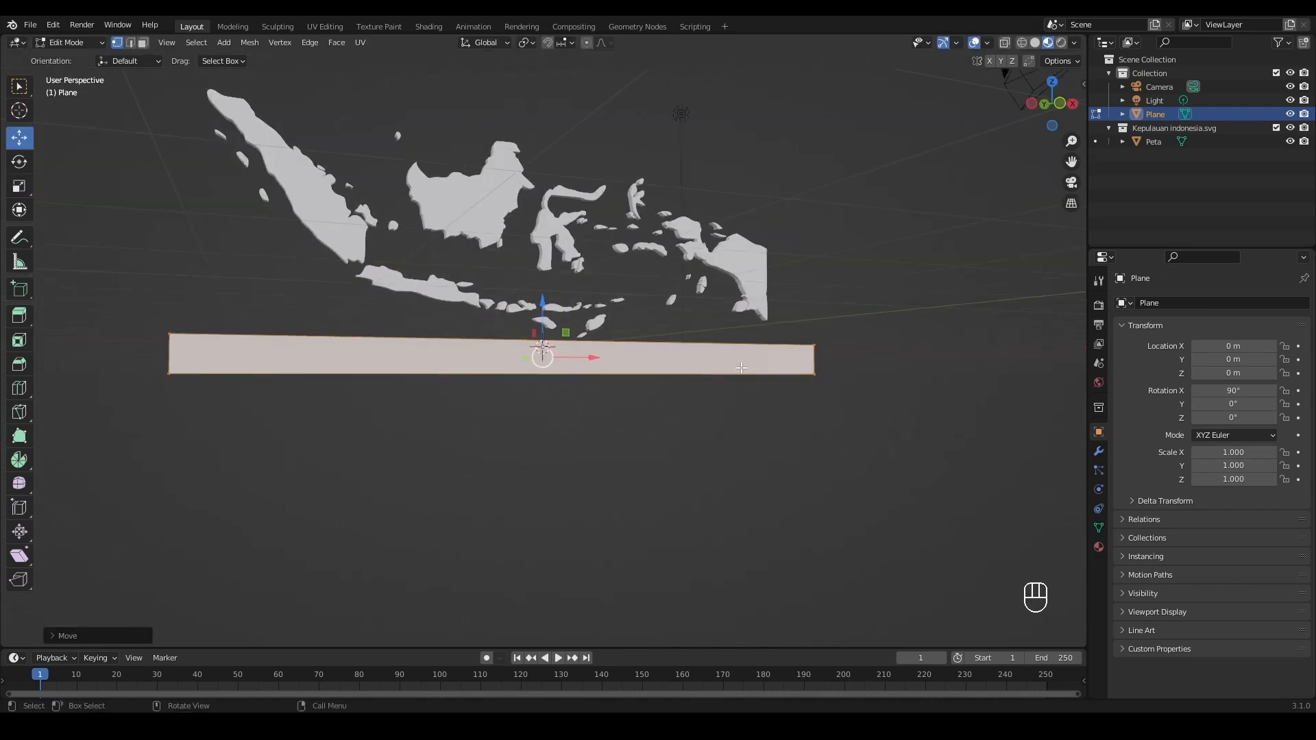
left_click(131, 44)
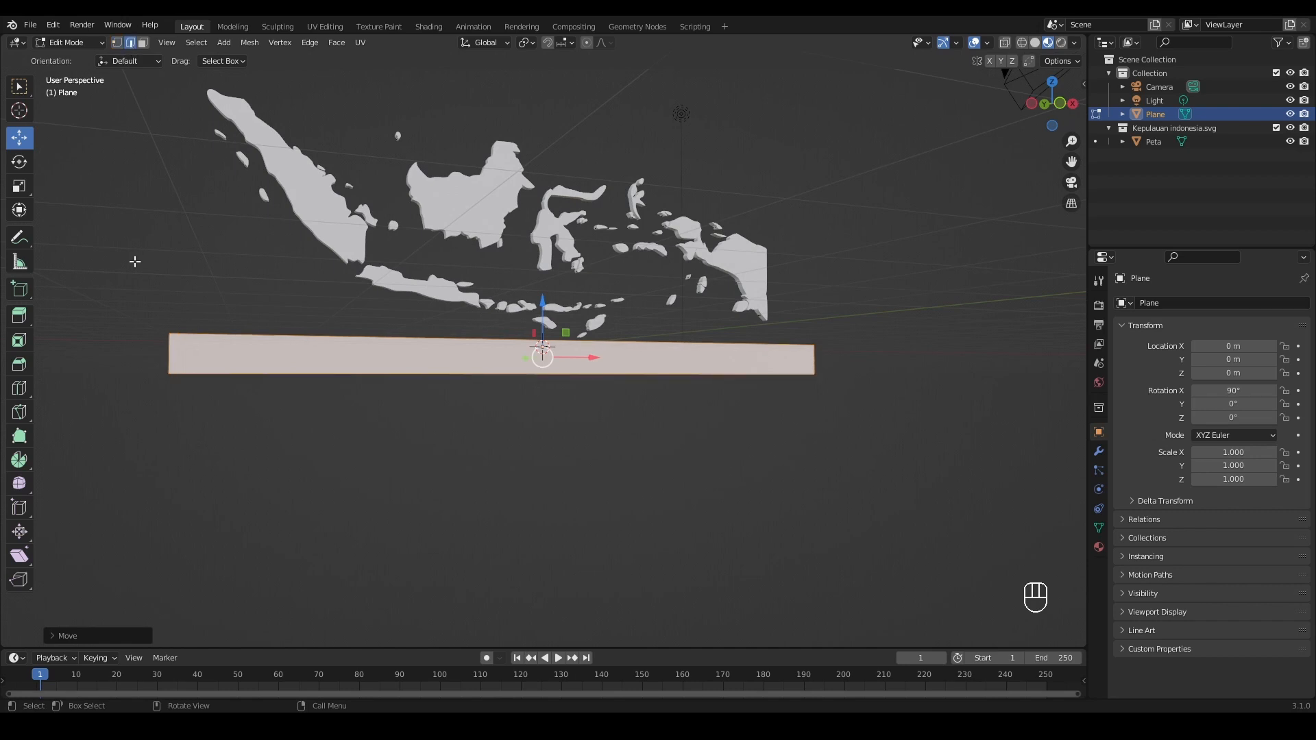
left_click(168, 353)
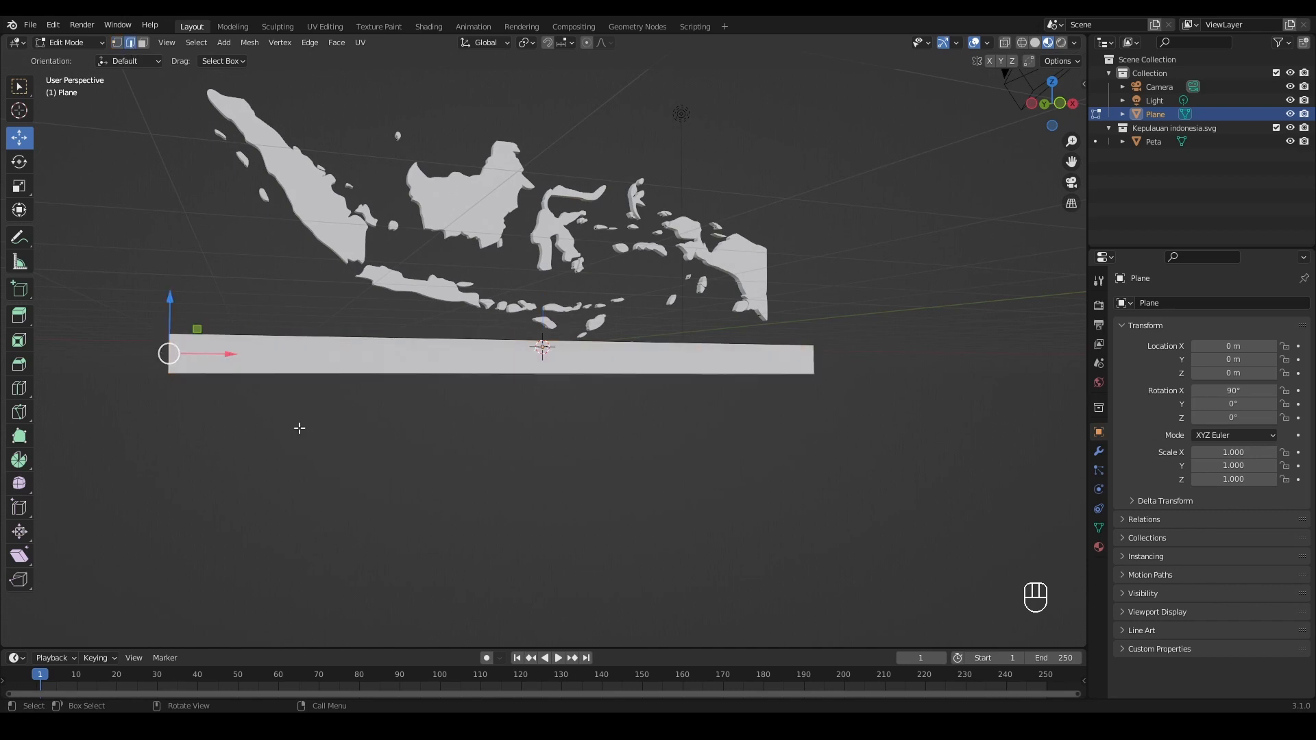
left_click(813, 364, "shift")
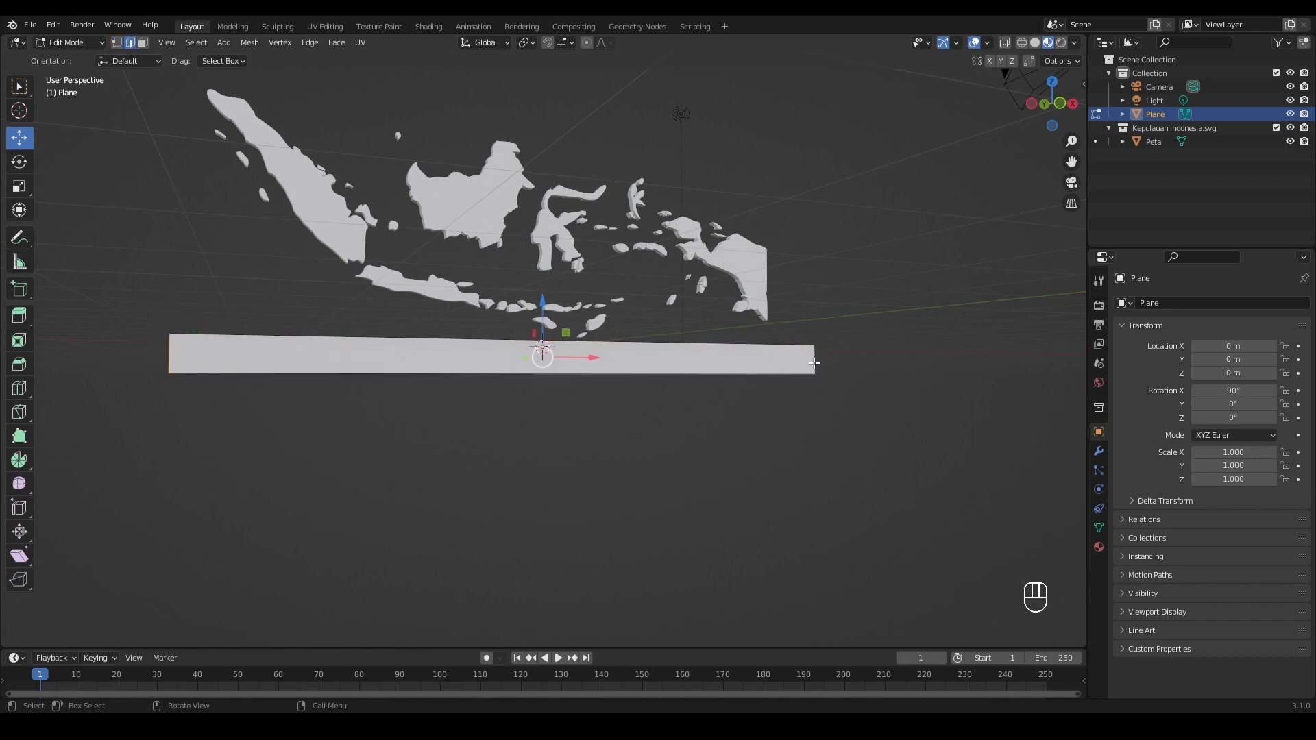
right_click(813, 363)
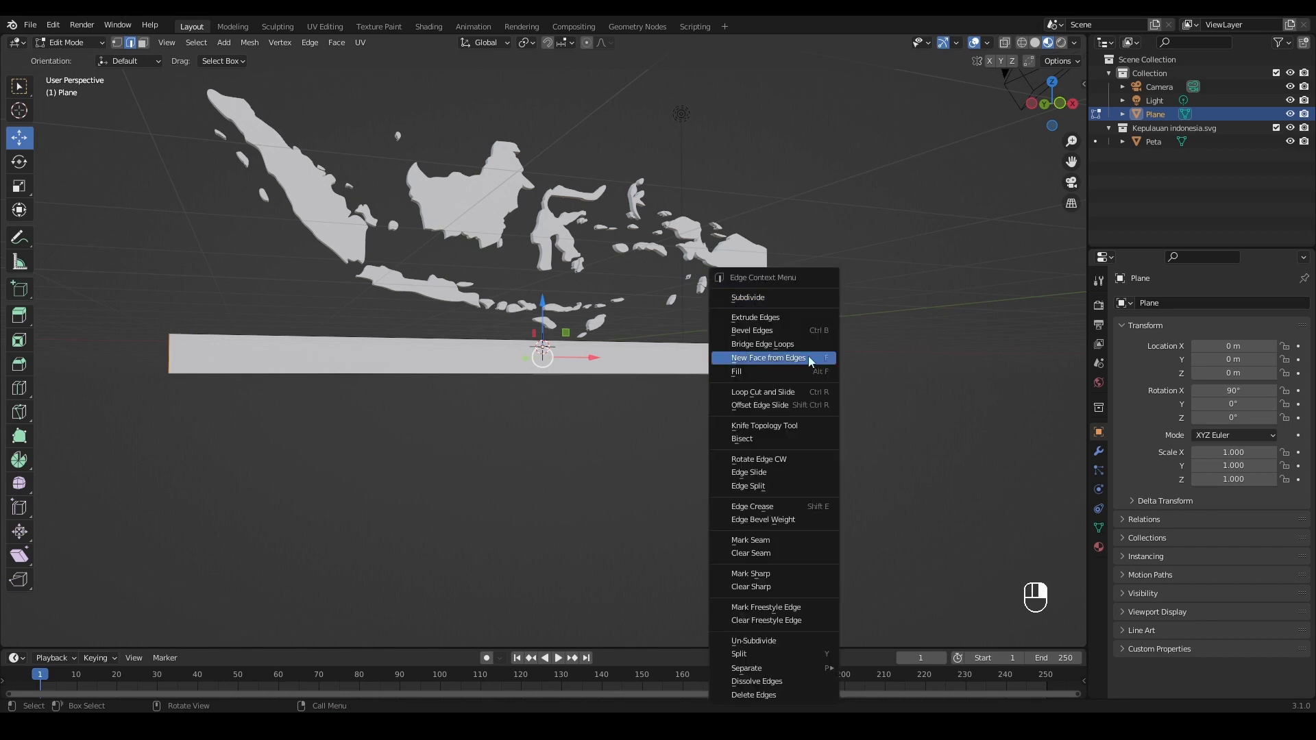
left_click(754, 299)
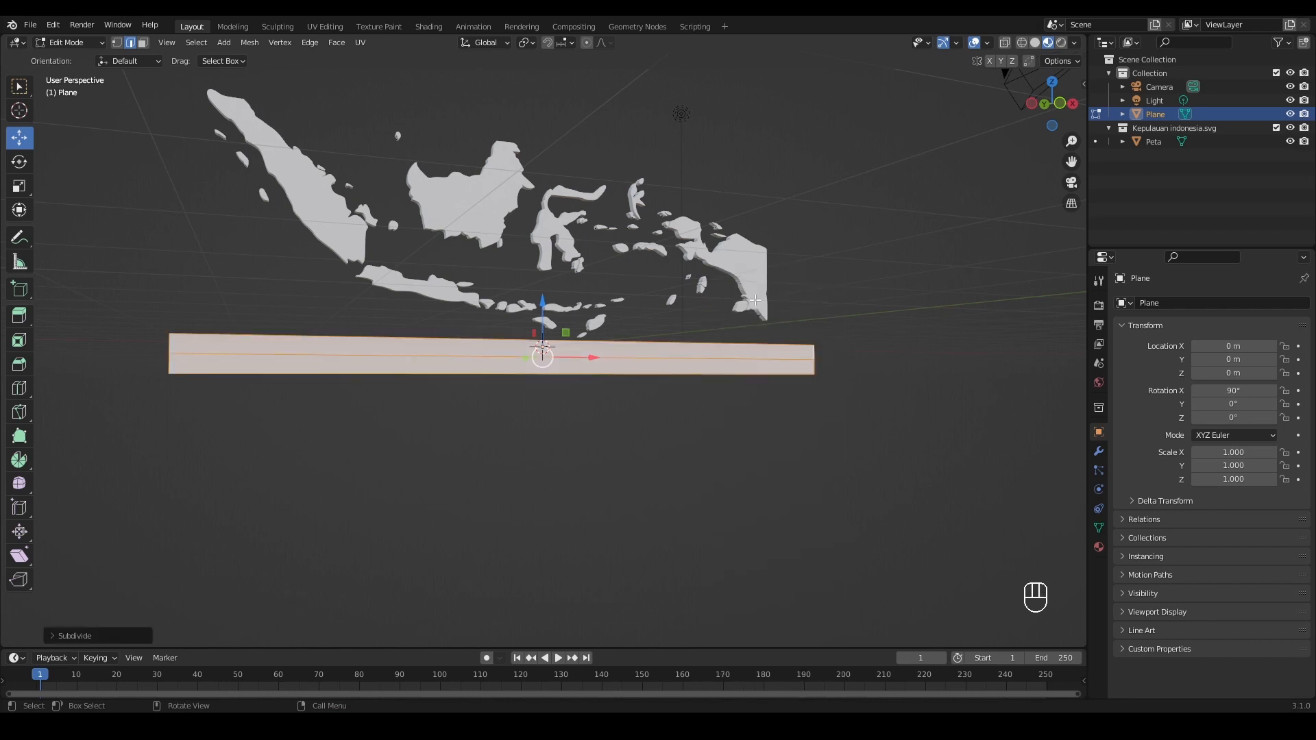
- Create a new material for the strip and set its base color to bright red
scroll(725, 347, "up", 1)
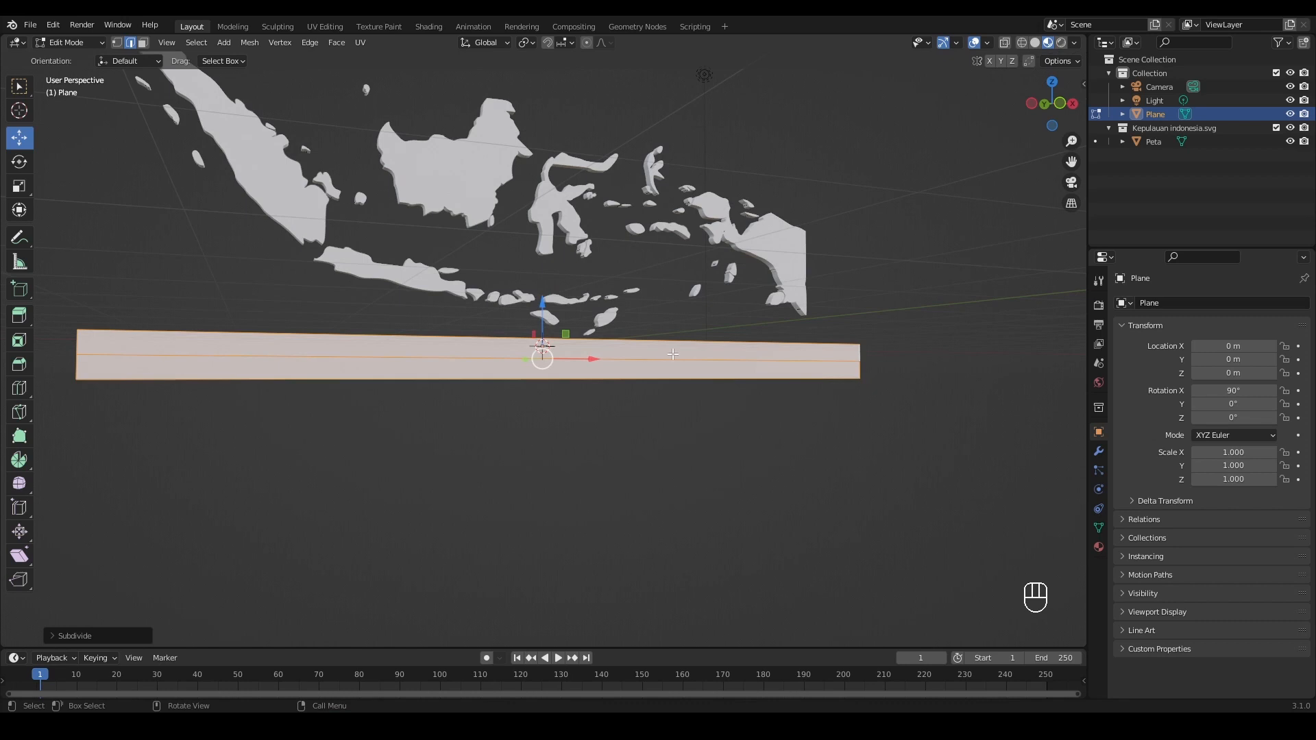
left_click(1098, 547)
left_click(1227, 364)
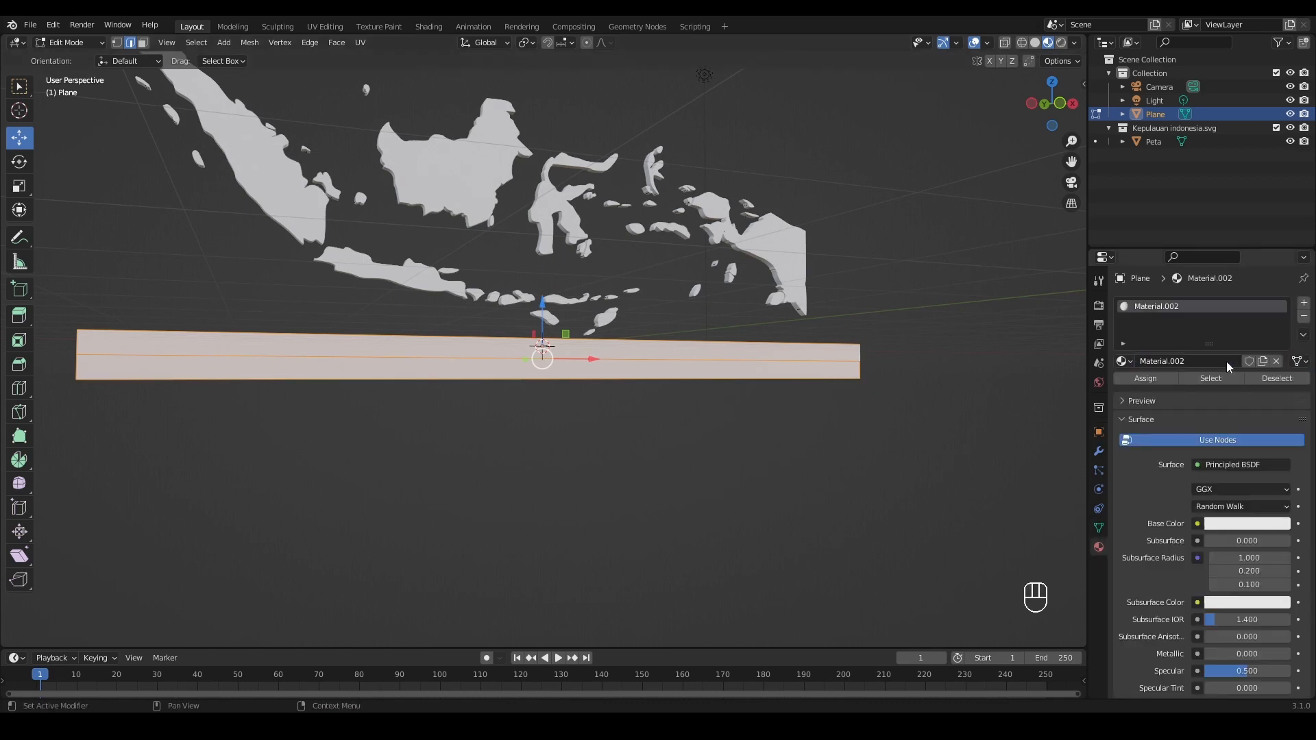
left_click(1240, 525)
left_click_drag(1221, 380, 1236, 425)
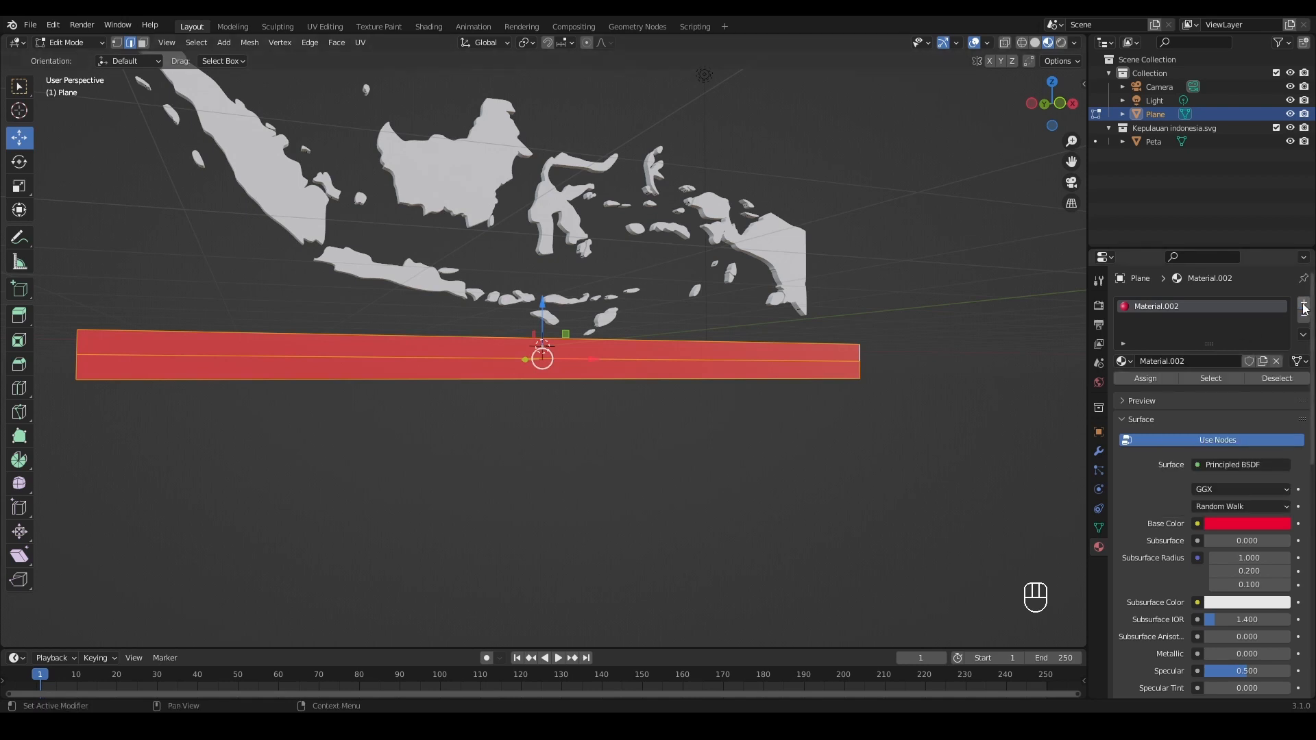
- Add a second, white material to the strip and assign it to the lower lengthwise face
left_click(1303, 302)
left_click(1203, 390)
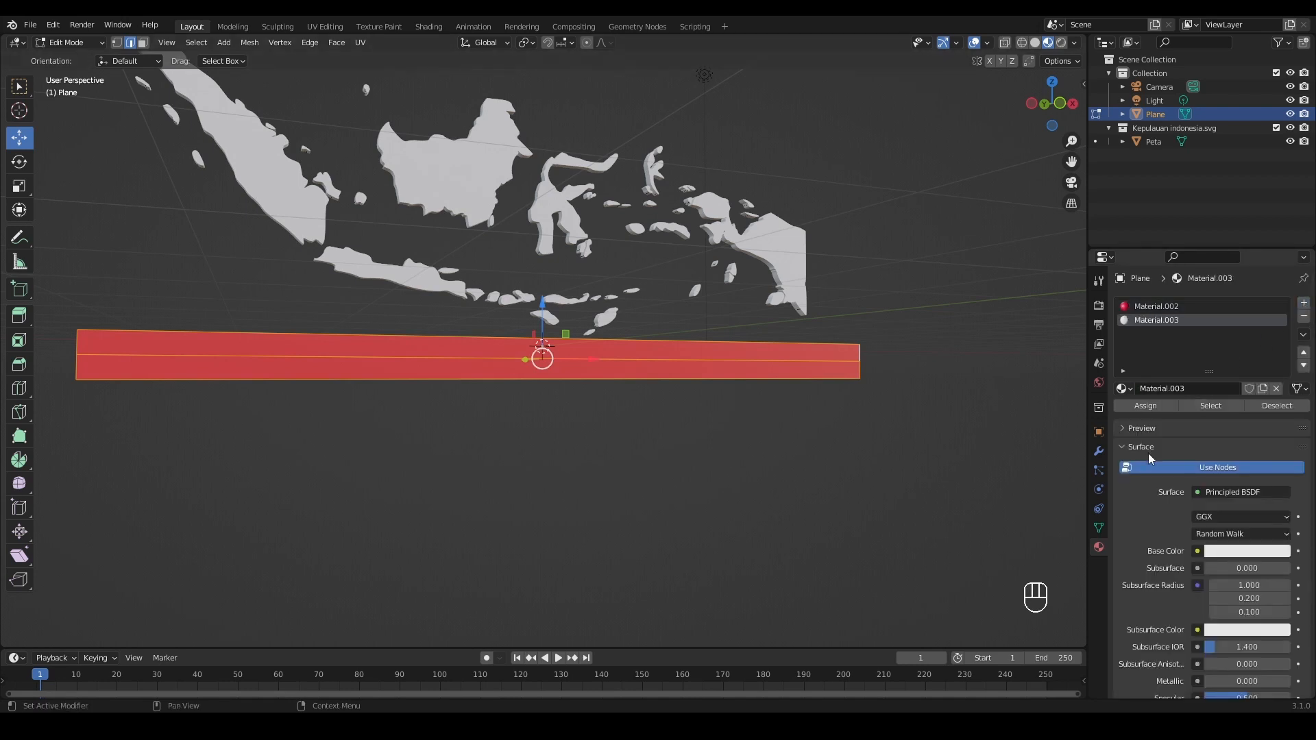
left_click(143, 43)
left_click(451, 366)
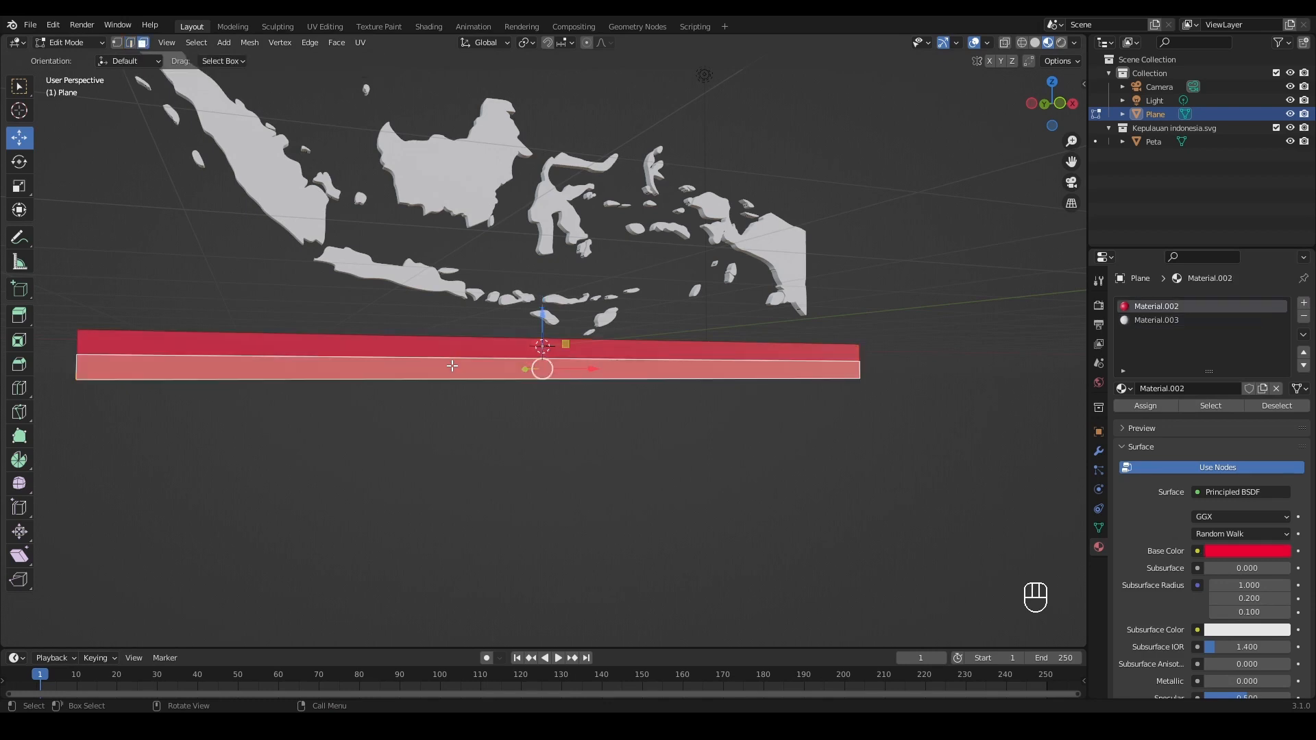
left_click(1151, 321)
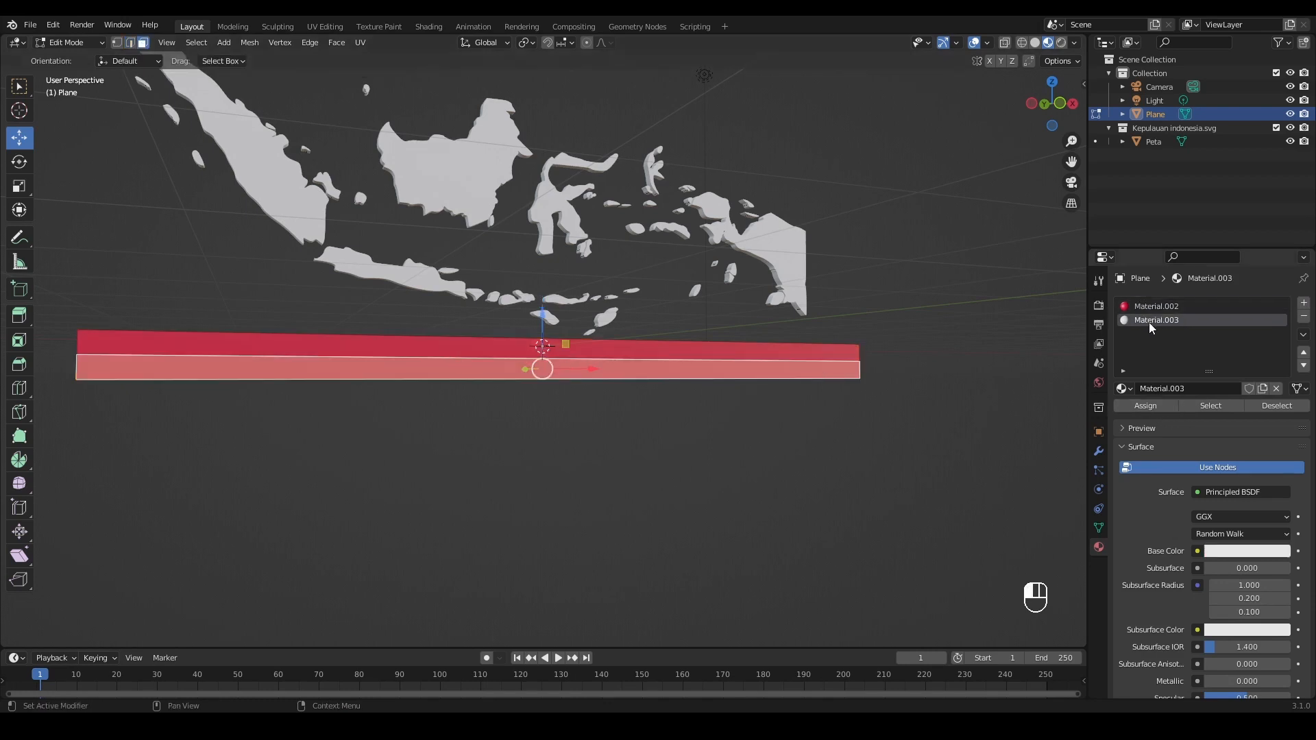
left_click(1145, 407)
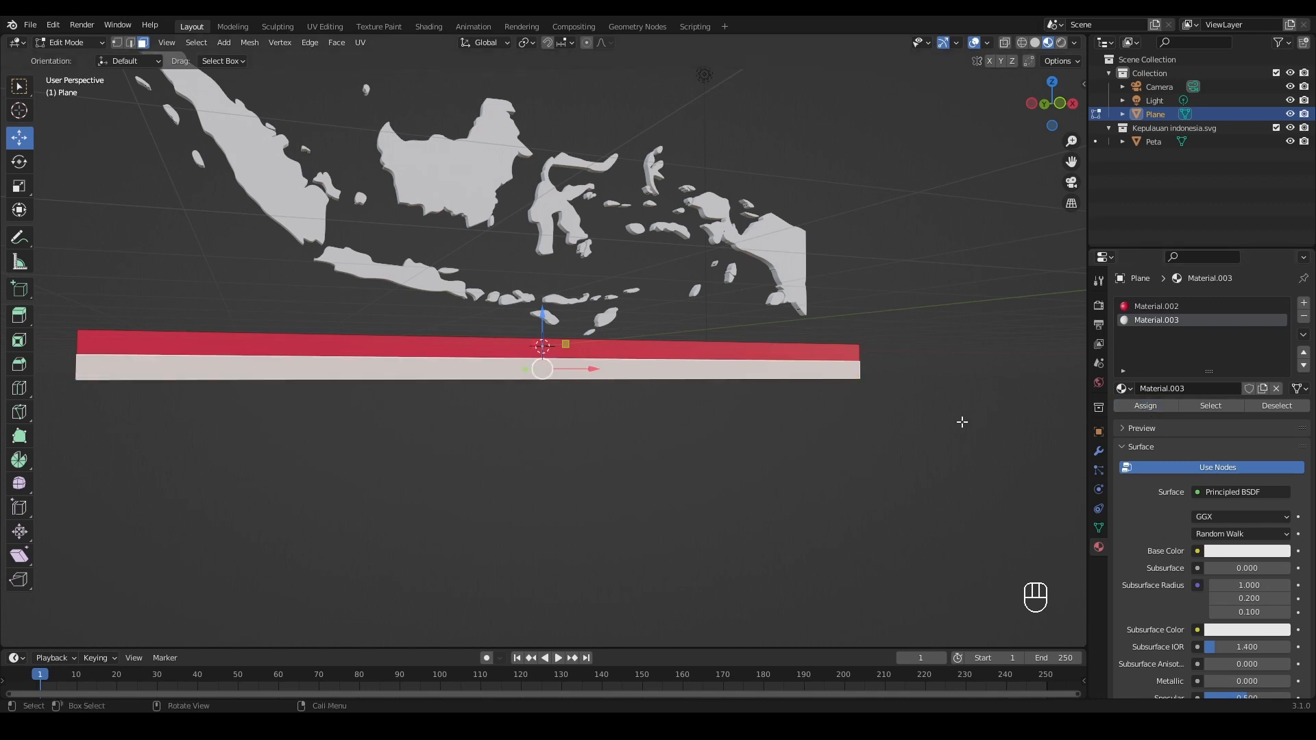
- Examine the red-and-white strip beneath the map from a few angles
key("Tab")
mouse_move(1052, 103)
left_mouse_down()
mouse_move(966, 102)
mouse_move(1052, 103)
left_mouse_up()
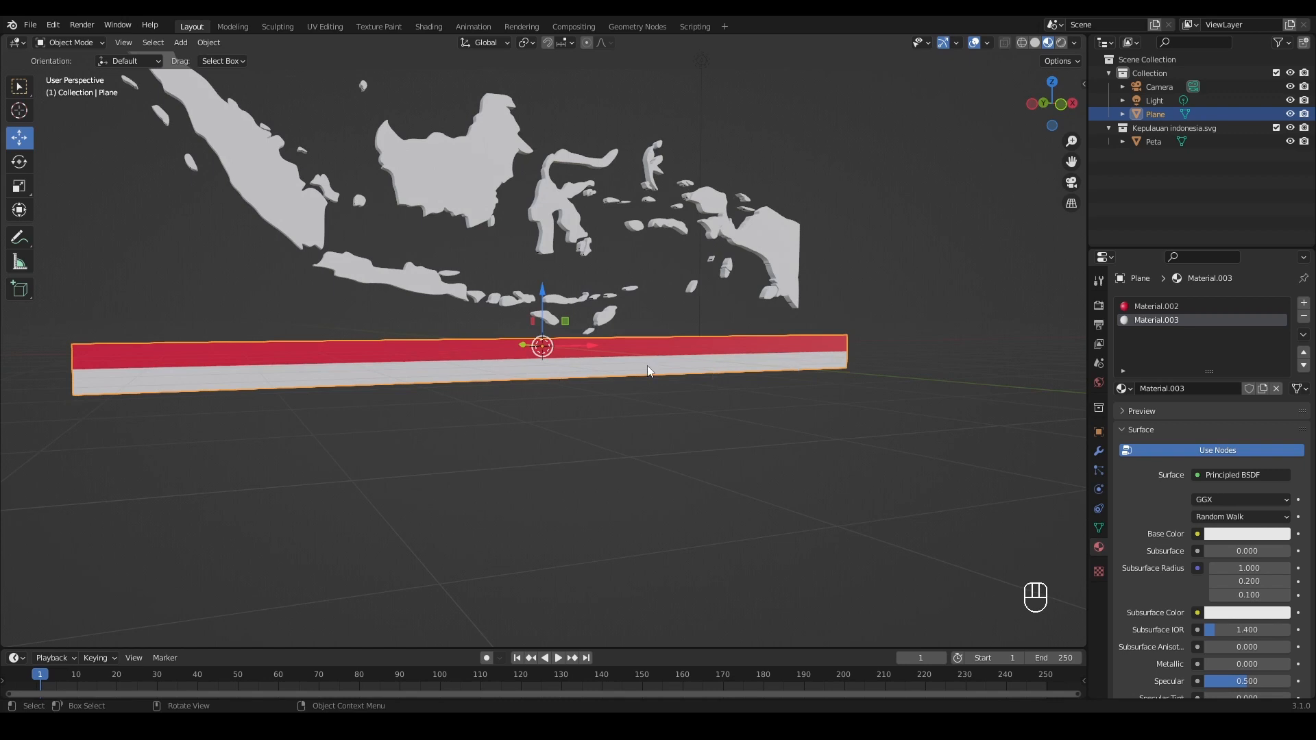
key("Tab")
middle_click_drag(647, 367, 685, 364)
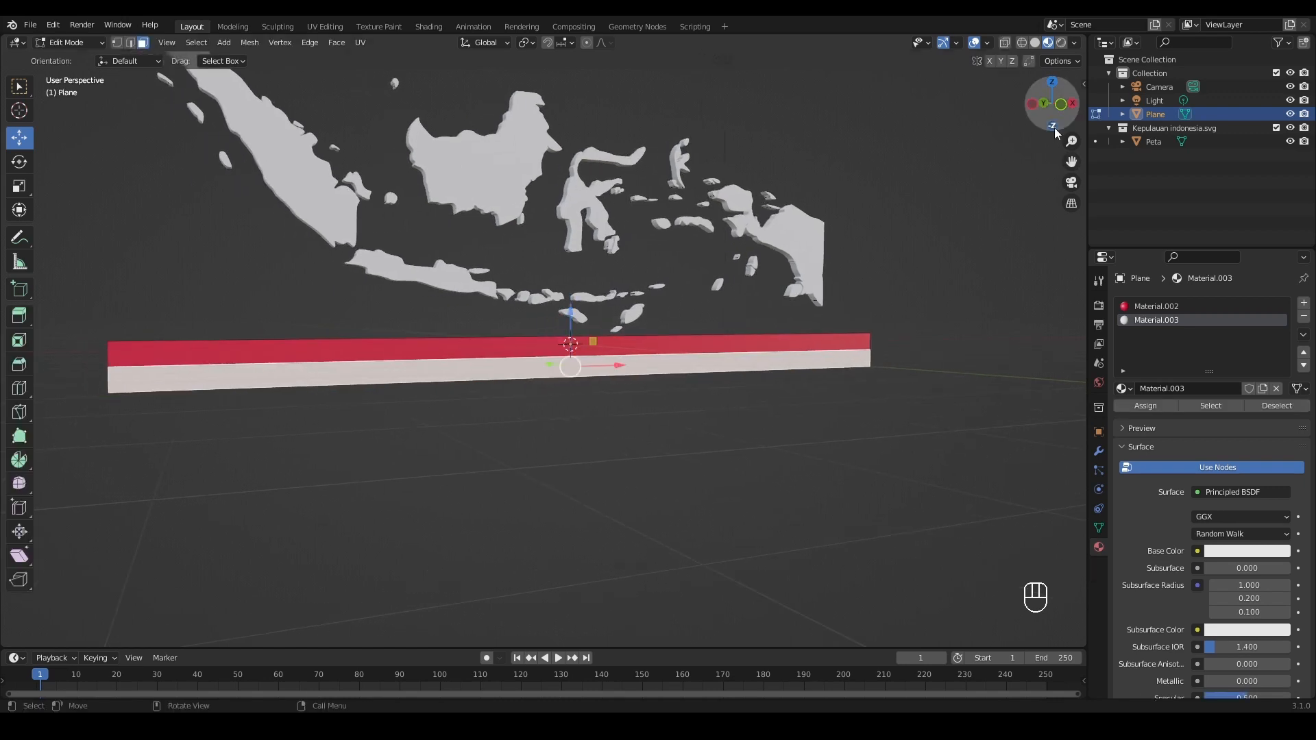
left_click_drag(1055, 133, 816, 231)
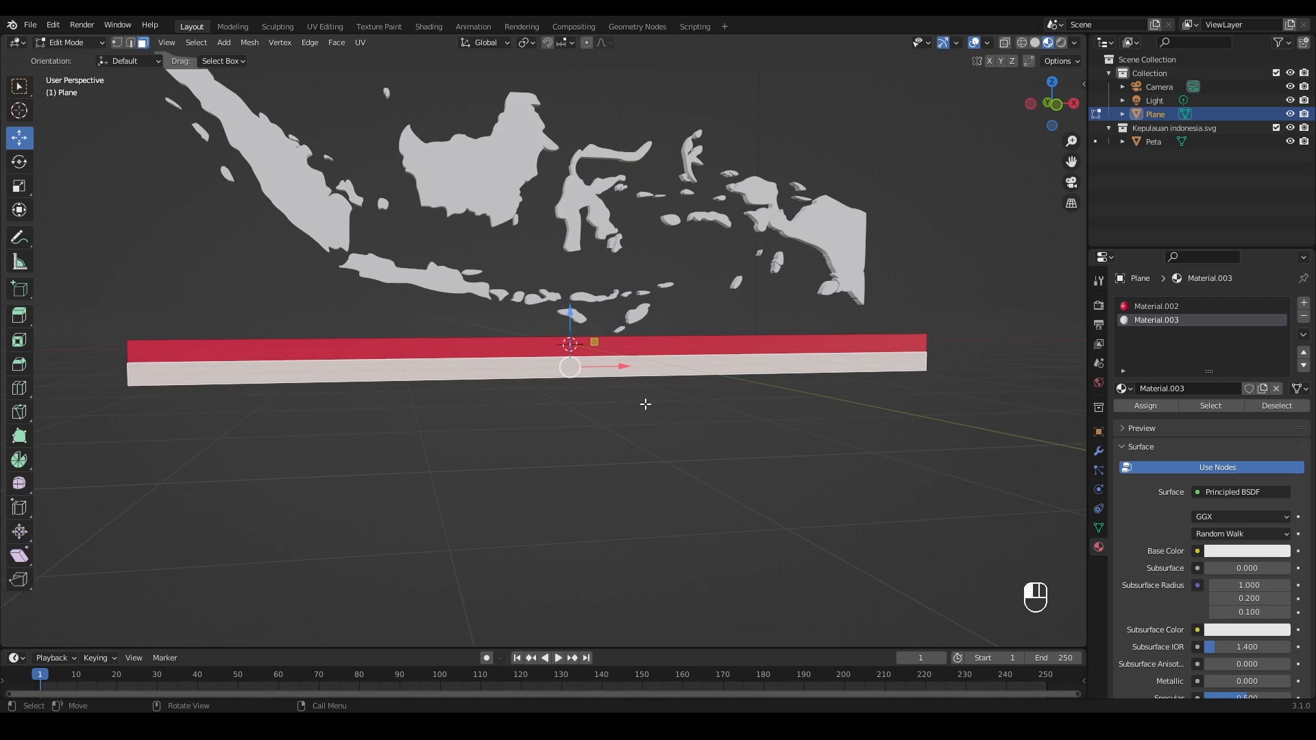
left_click(644, 401)
scroll(645, 403, "up", 2)
scroll(645, 403, "down", 1)
scroll(645, 403, "down", 1)
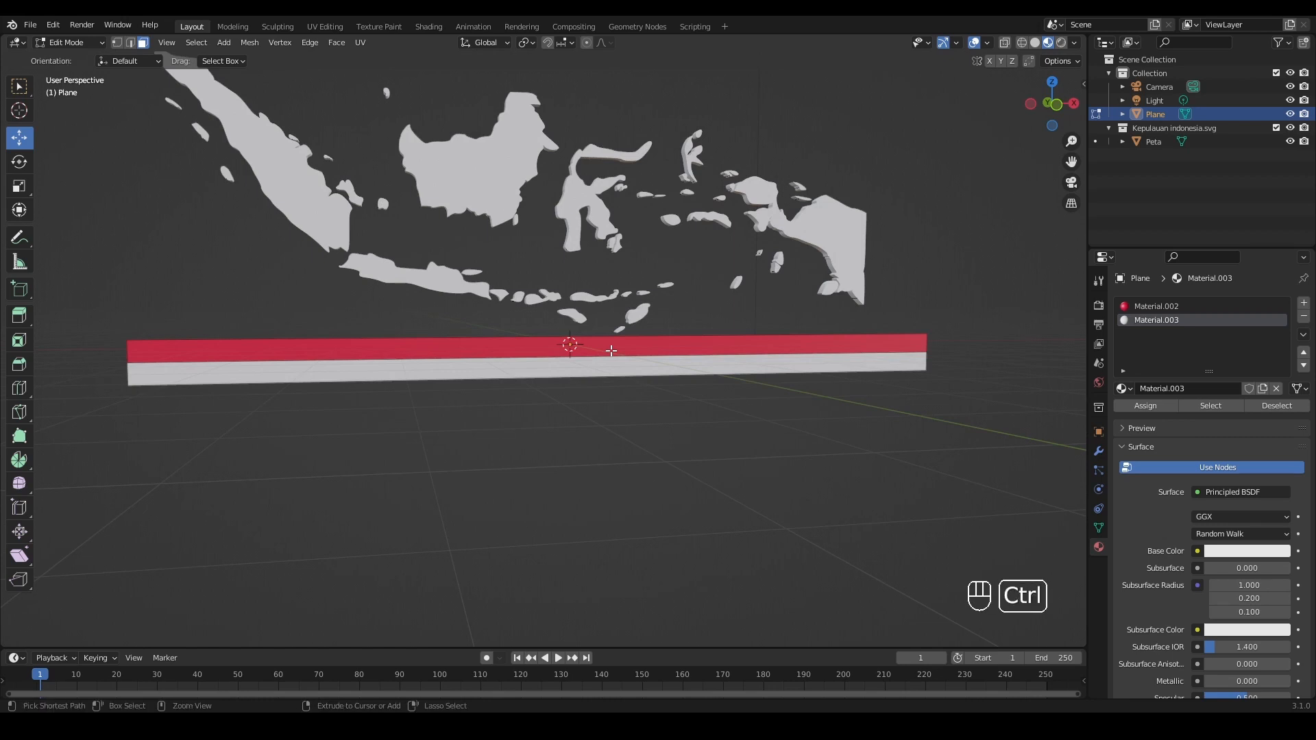
- Add about 18 evenly spaced vertical loop cuts along the length of the red-and-white strip
key("ctrl+r")
scroll(610, 350, "up", 16)
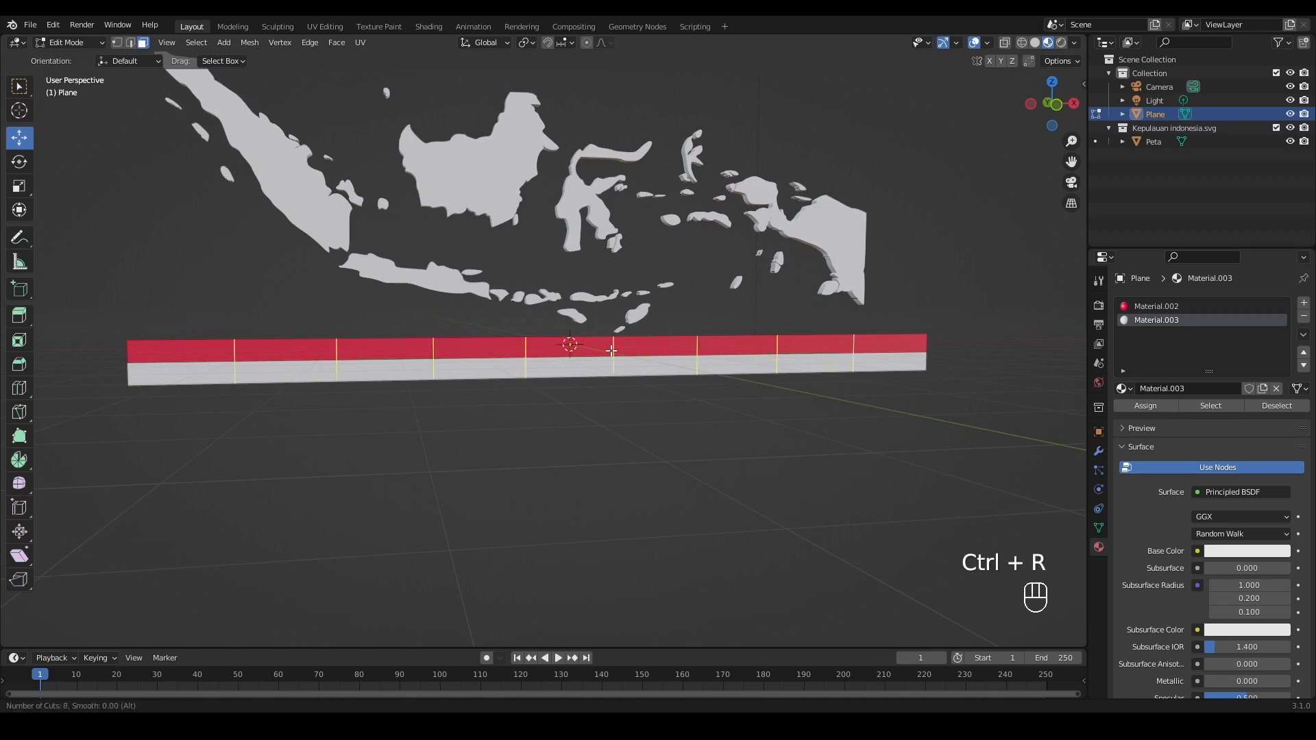
left_click(611, 350)
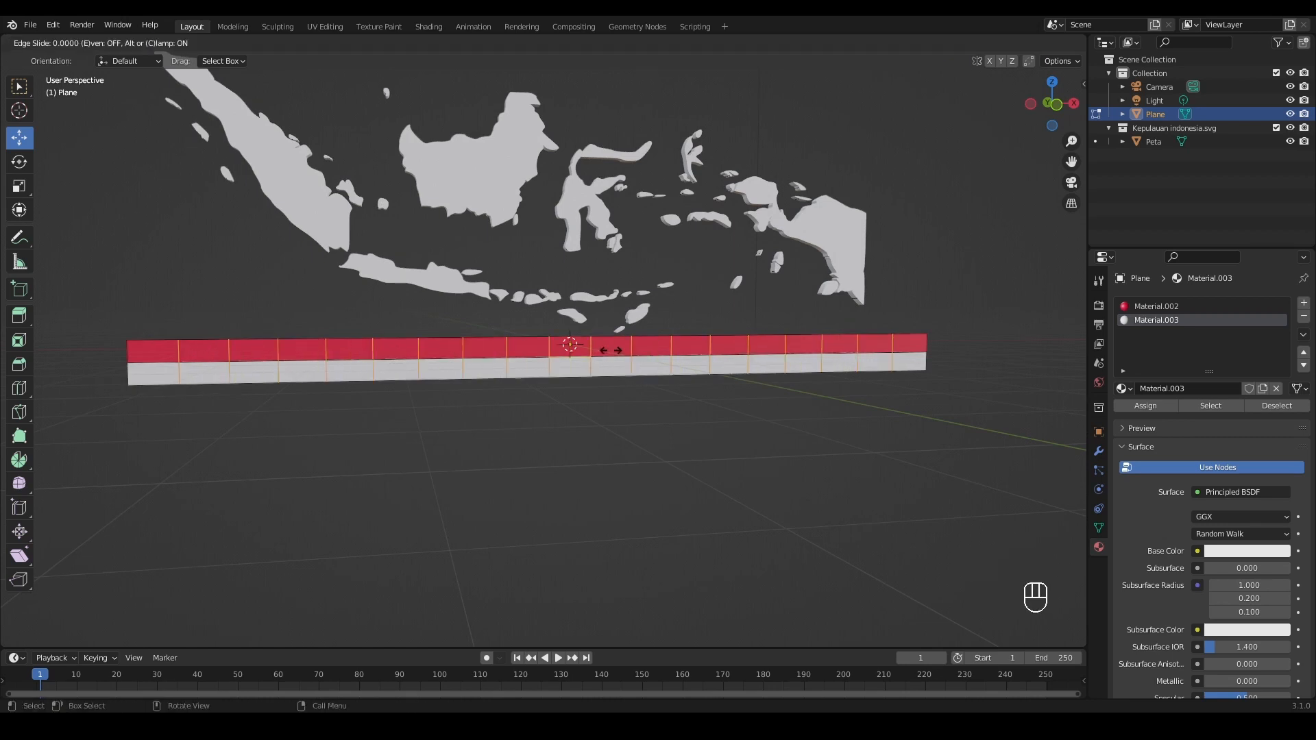
left_click(630, 353)
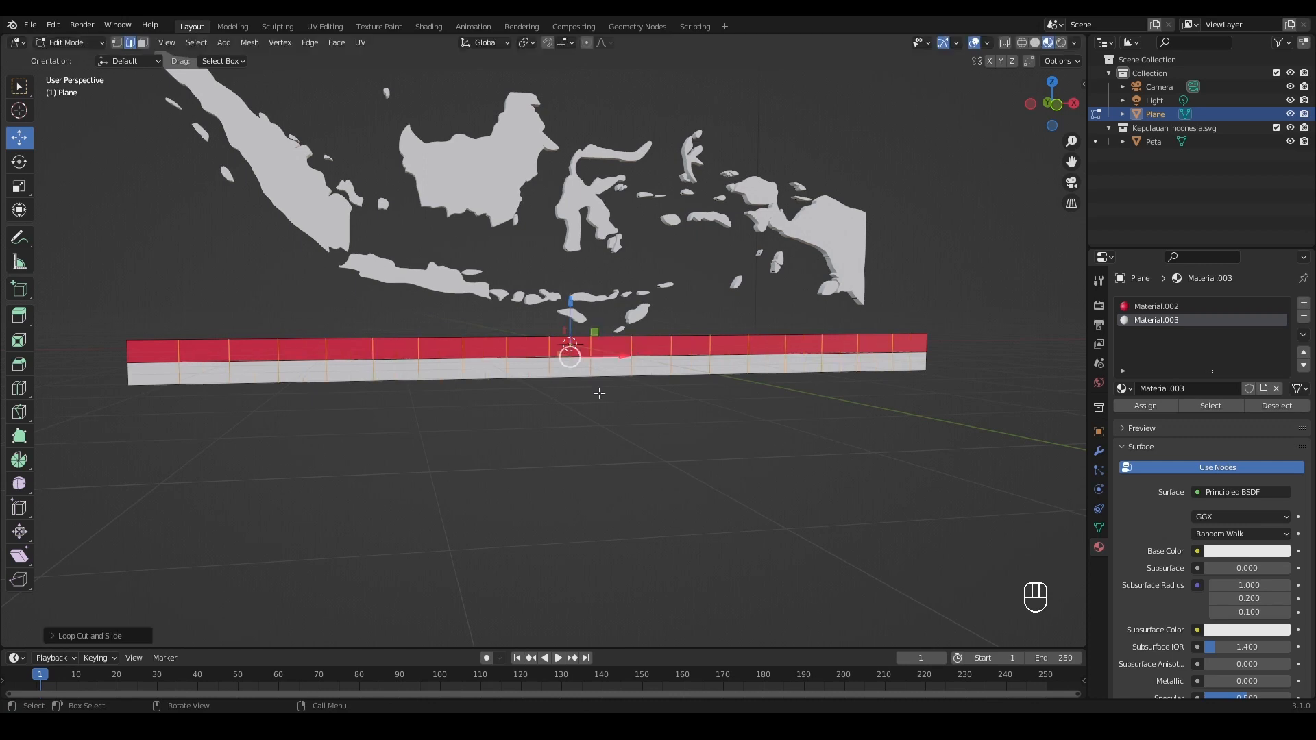
- Subdivide the whole red-and-white strip with 4 cuts and return to Object Mode
left_click_drag(1053, 132, 1048, 118)
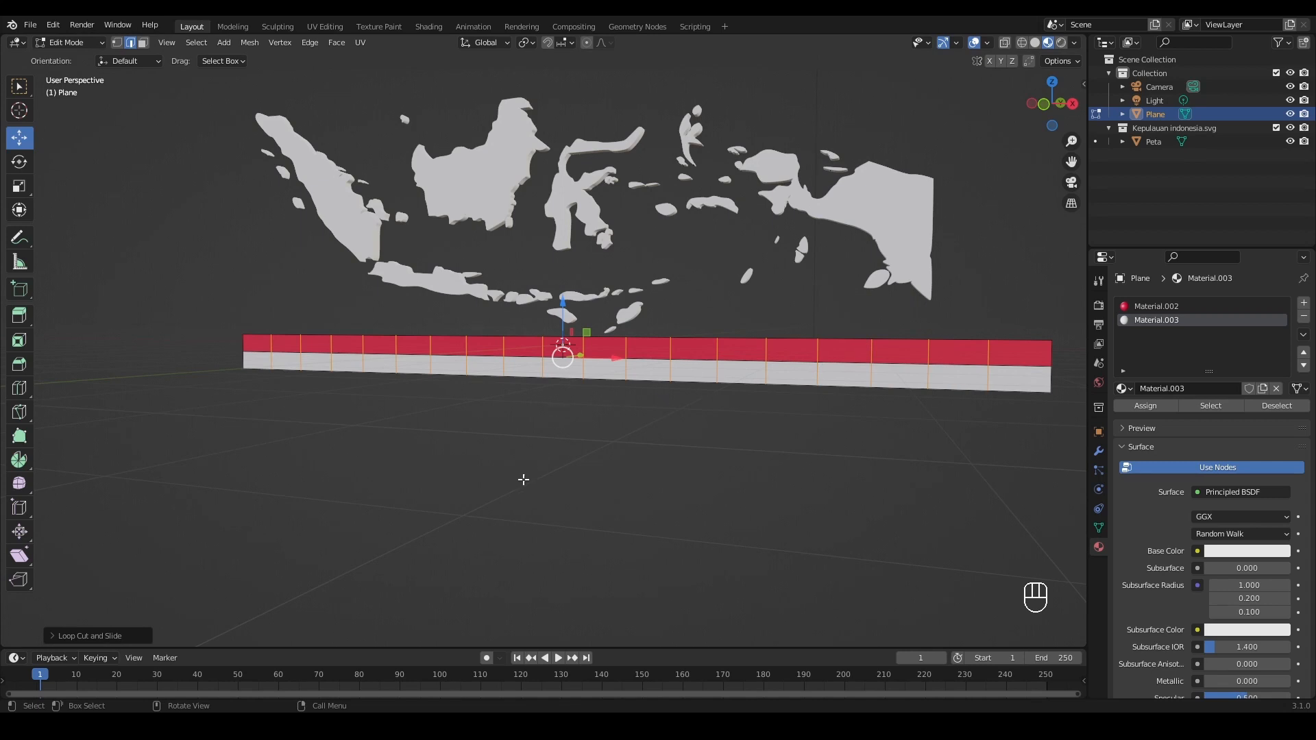
key("a")
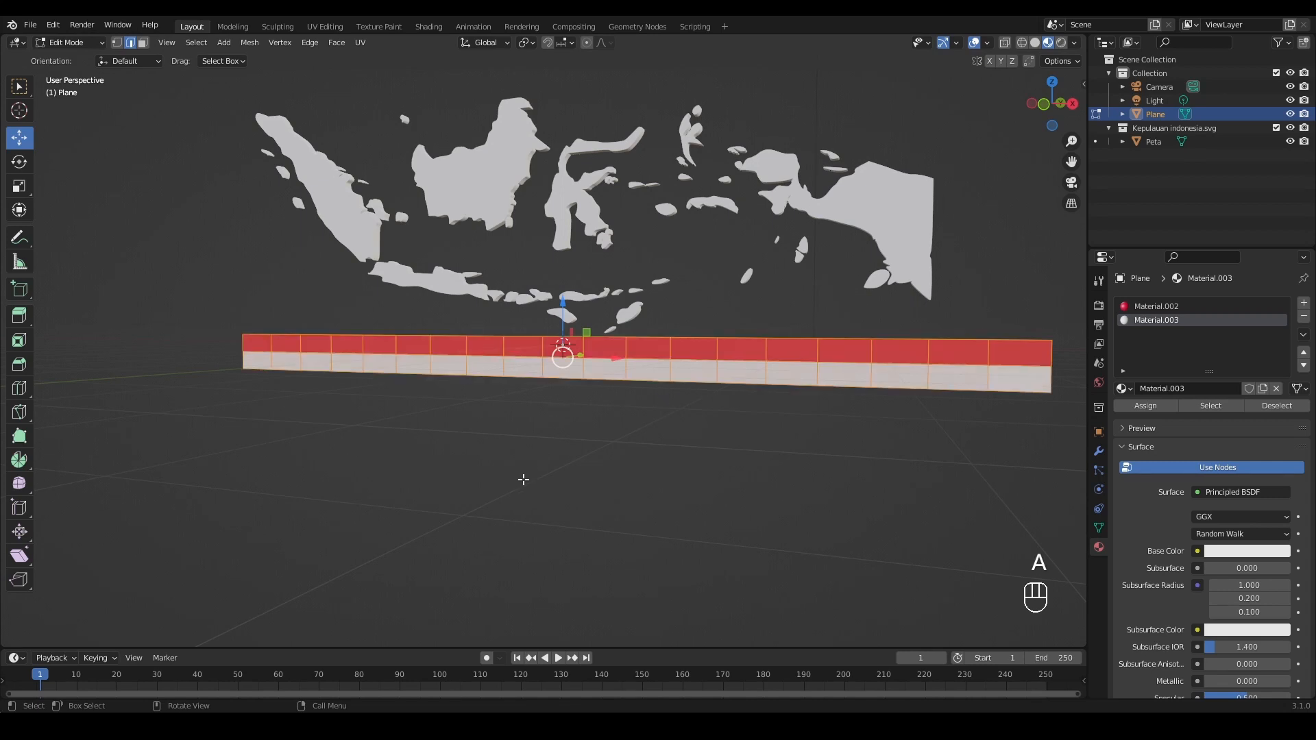
right_click(390, 347)
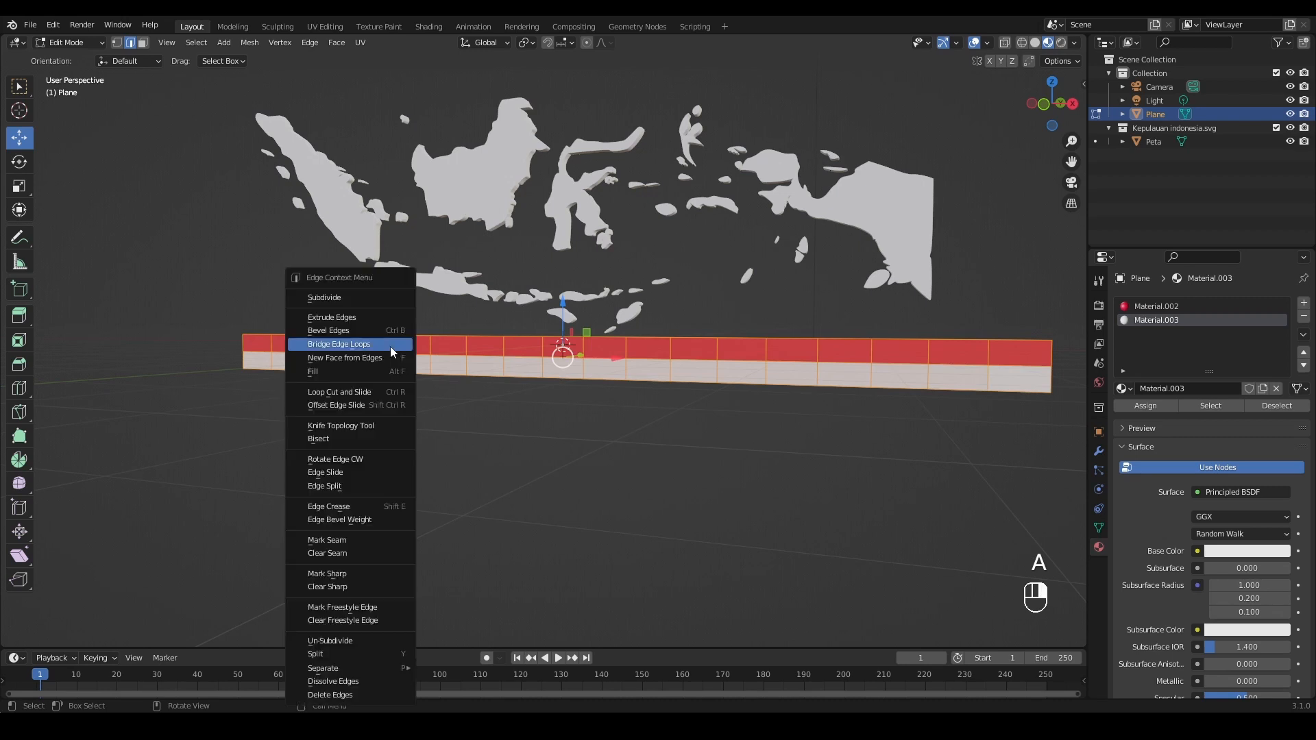
left_click(357, 294)
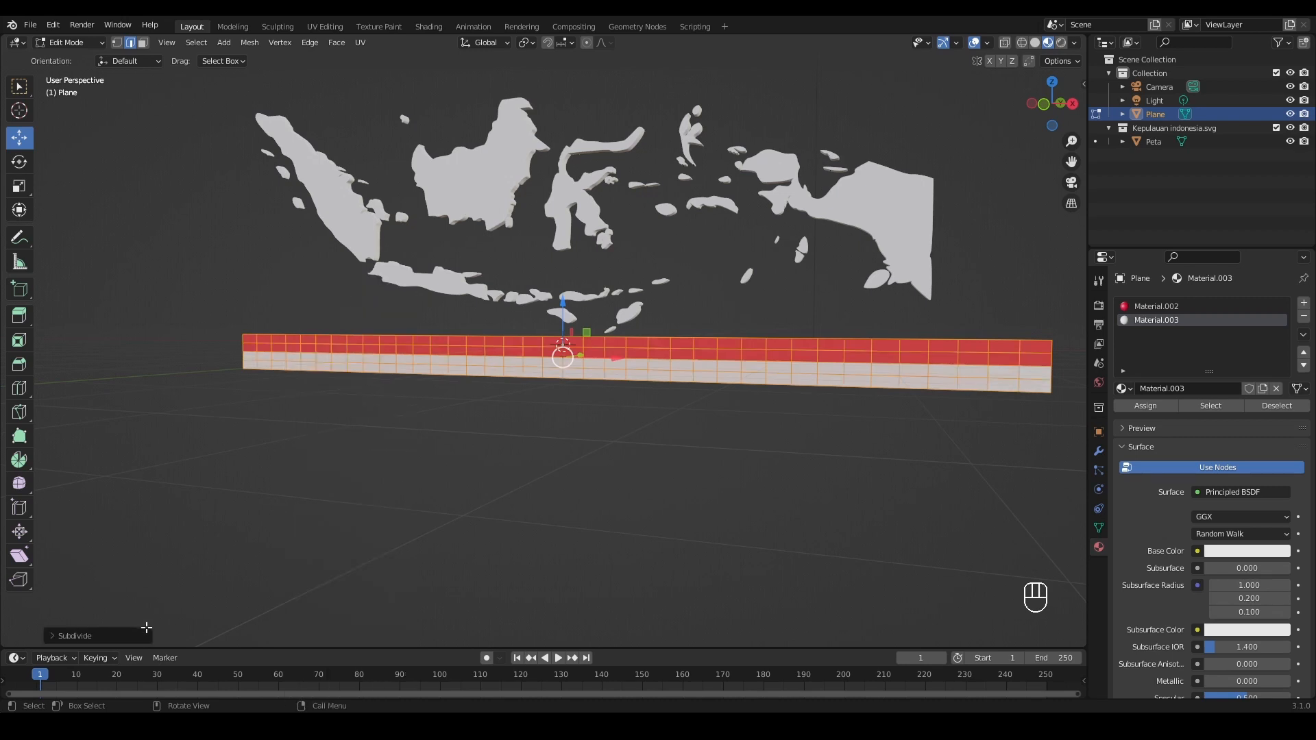
left_click(64, 632)
left_click(225, 541)
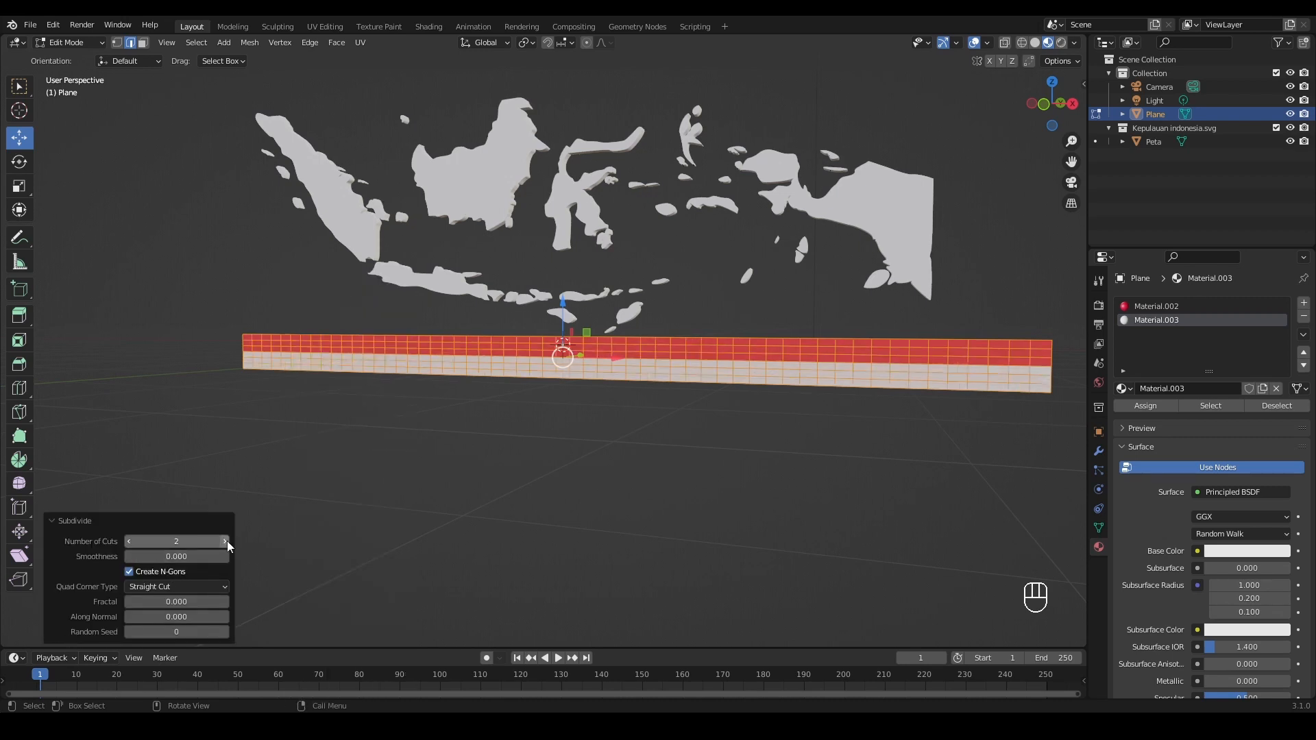
left_click(225, 541)
left_click(225, 542)
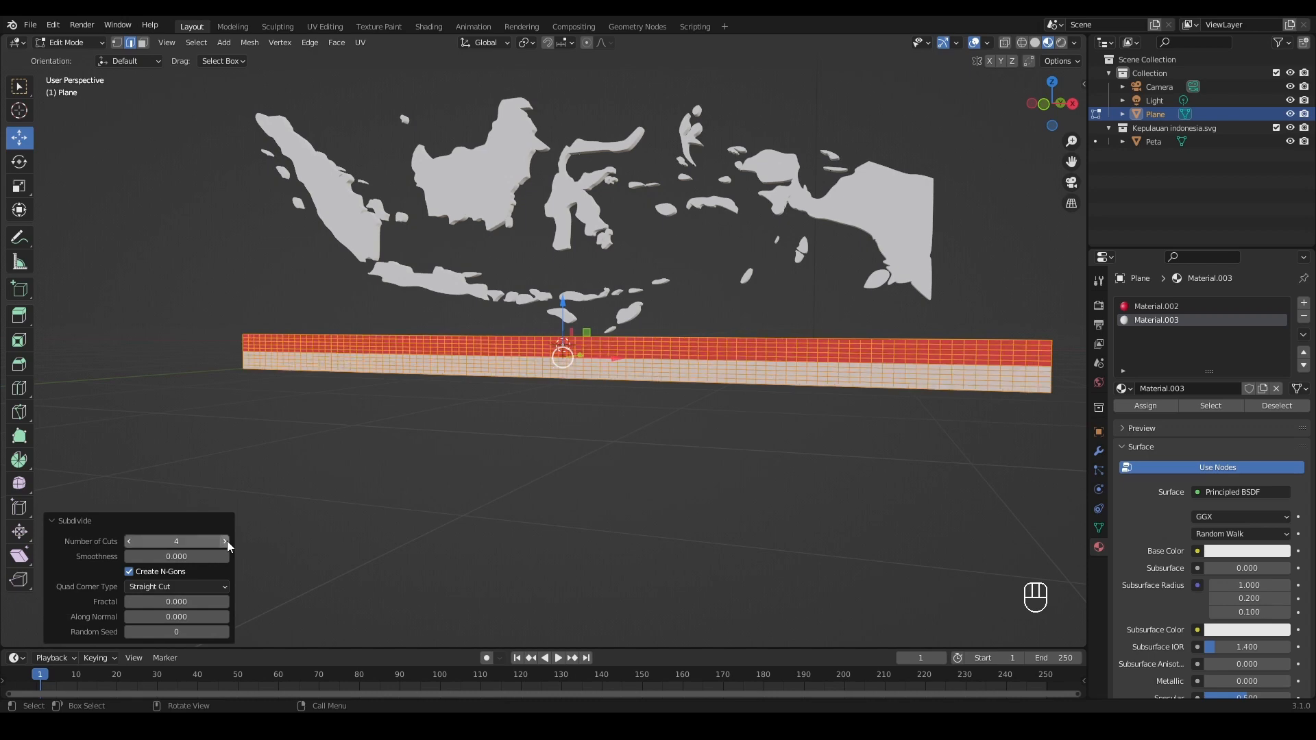
key("Tab")
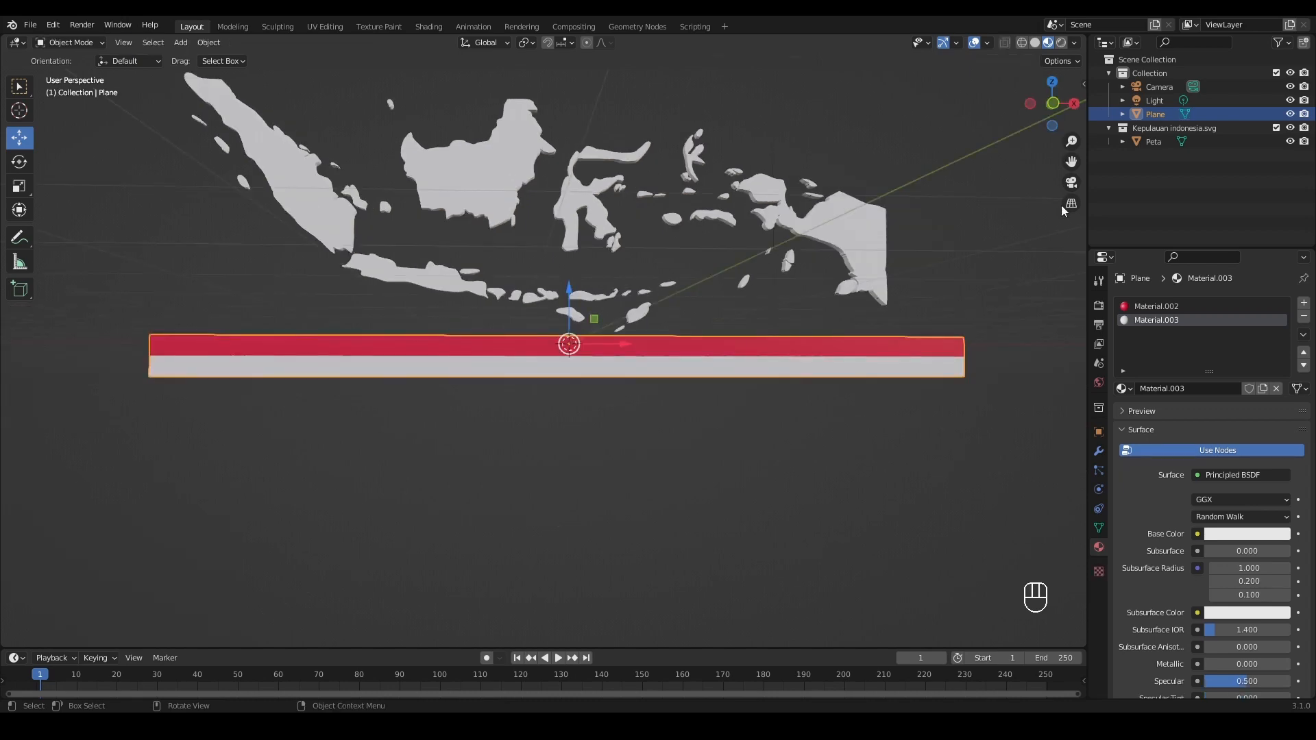
- Move the strip object into the Kepulauan indonesia.svg collection and rename it Bendera
left_click(1127, 130)
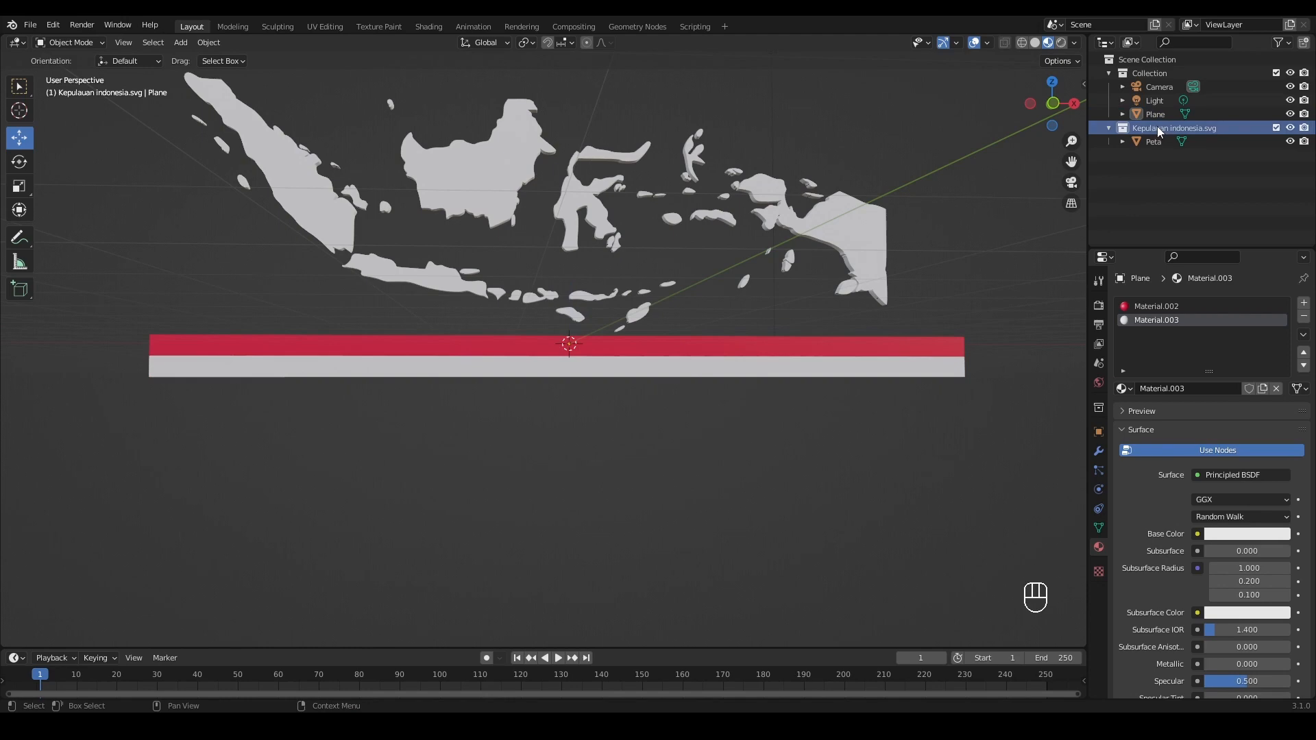
left_click_drag(1150, 114, 1150, 132)
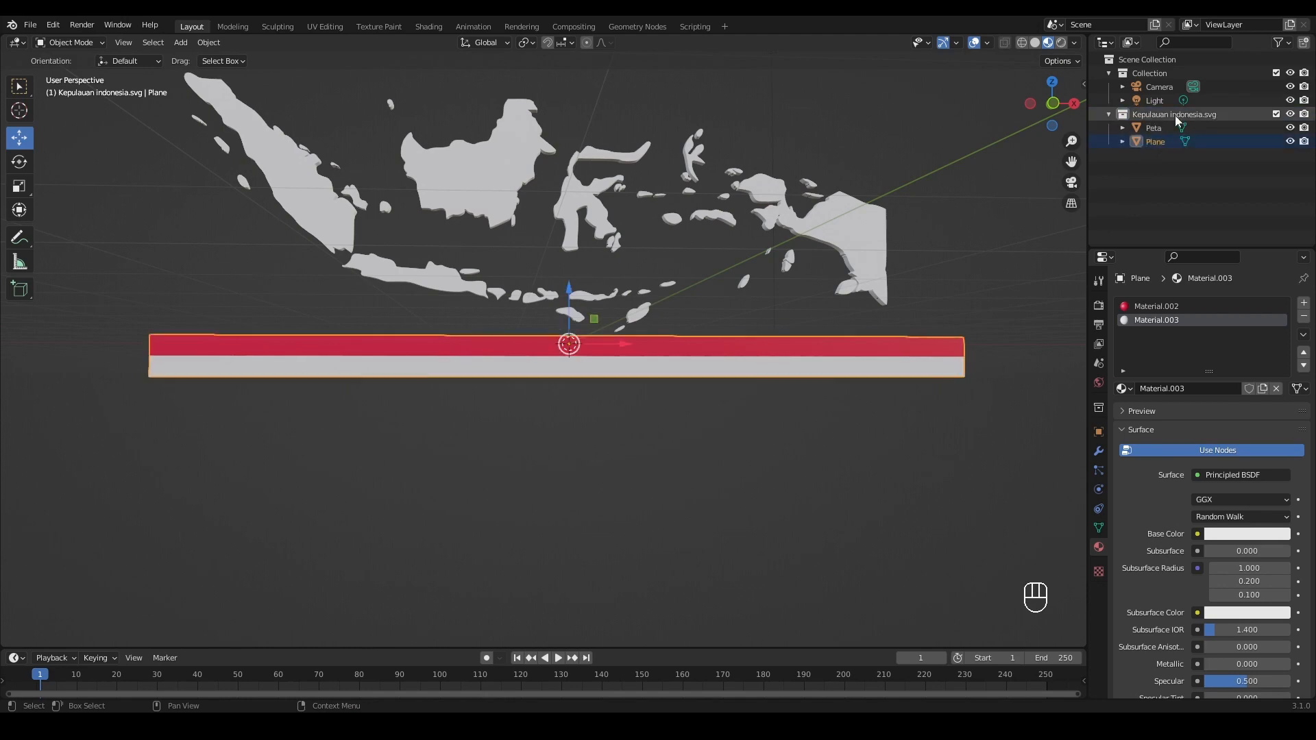
double_click(1155, 142)
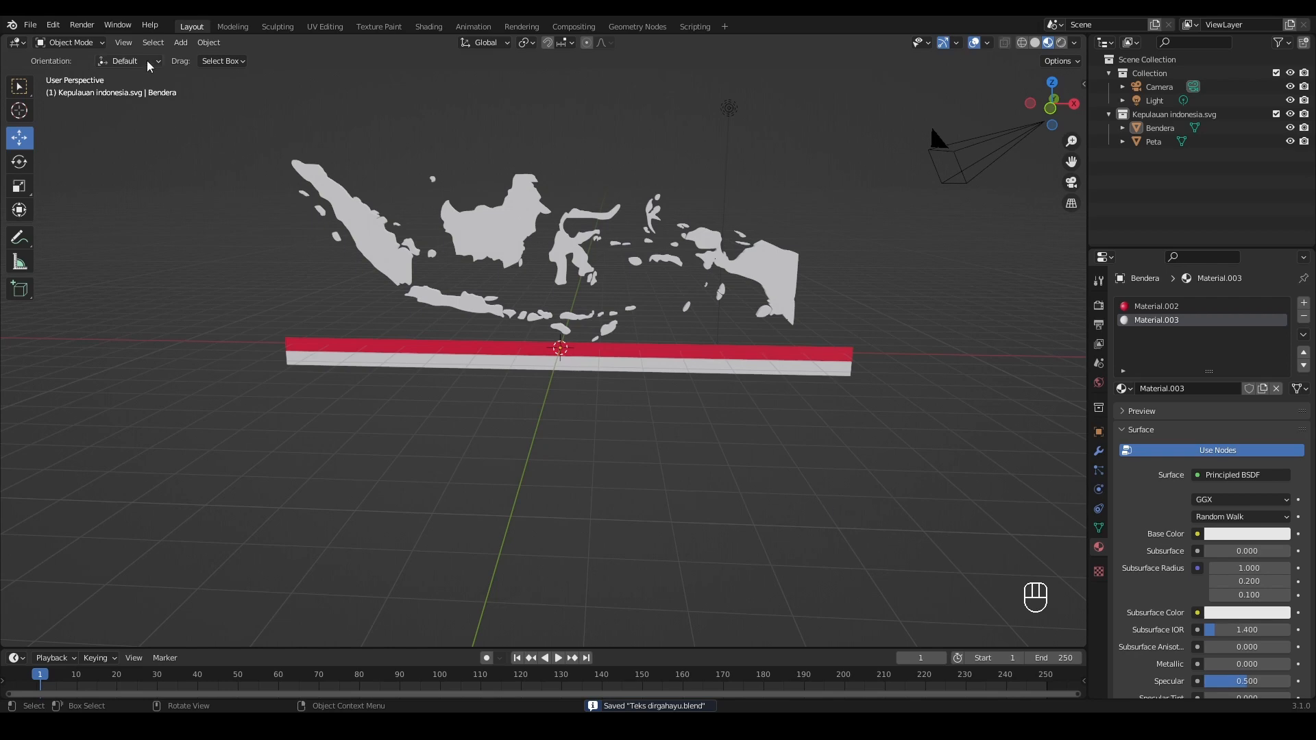
- Add a text object at the origin and rotate it 90° about the X axis so it stands upright
left_click(180, 43)
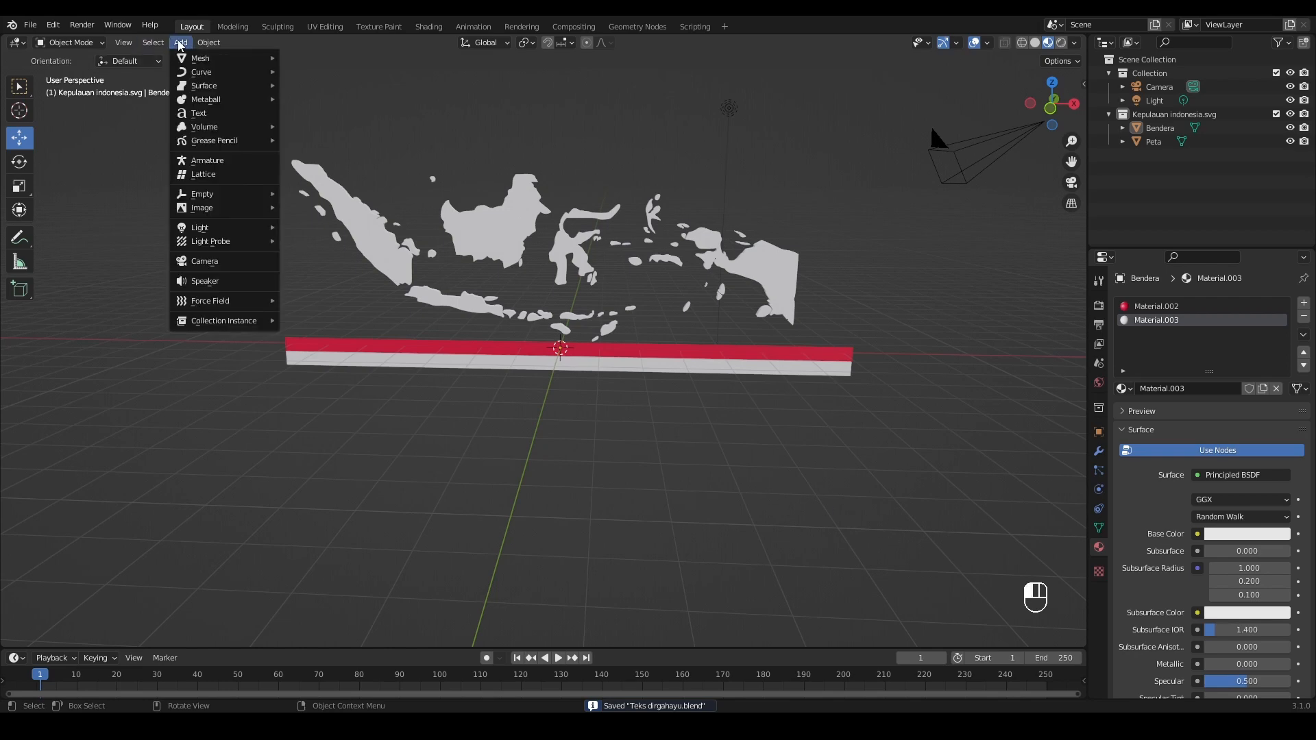
left_click(201, 114)
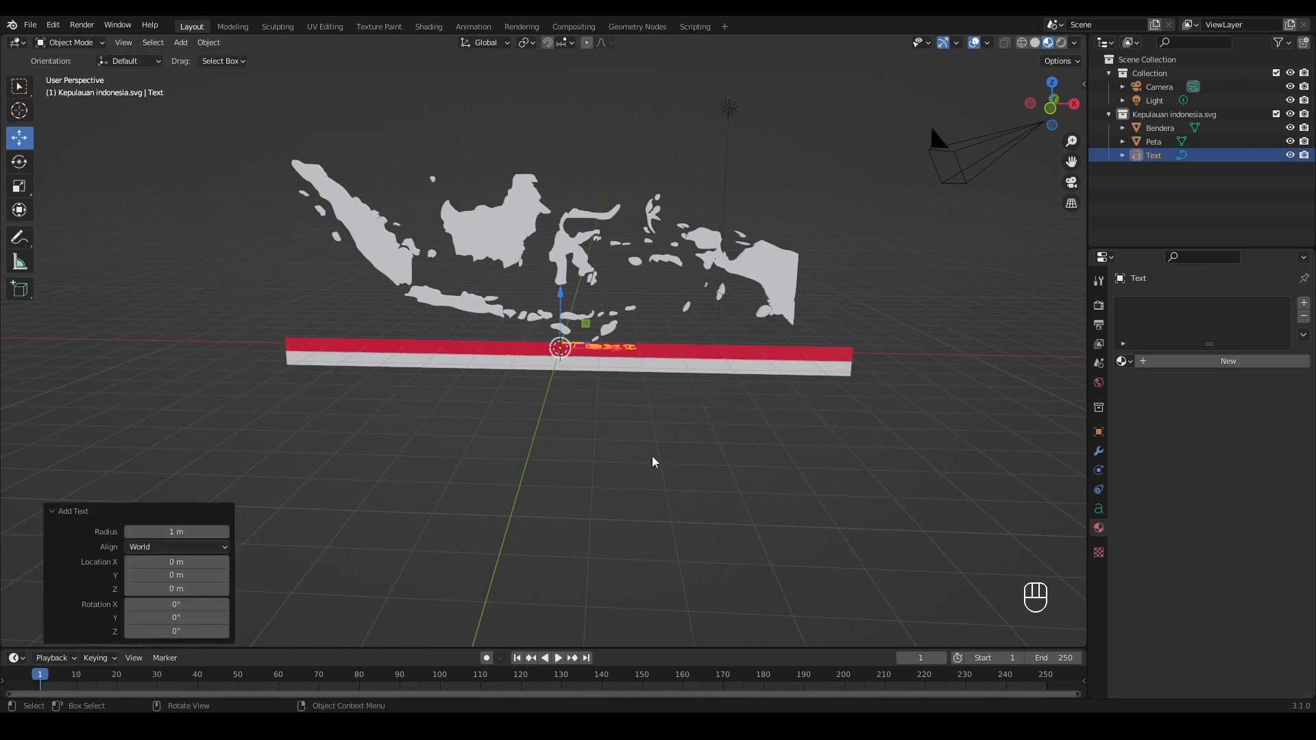
key("r")
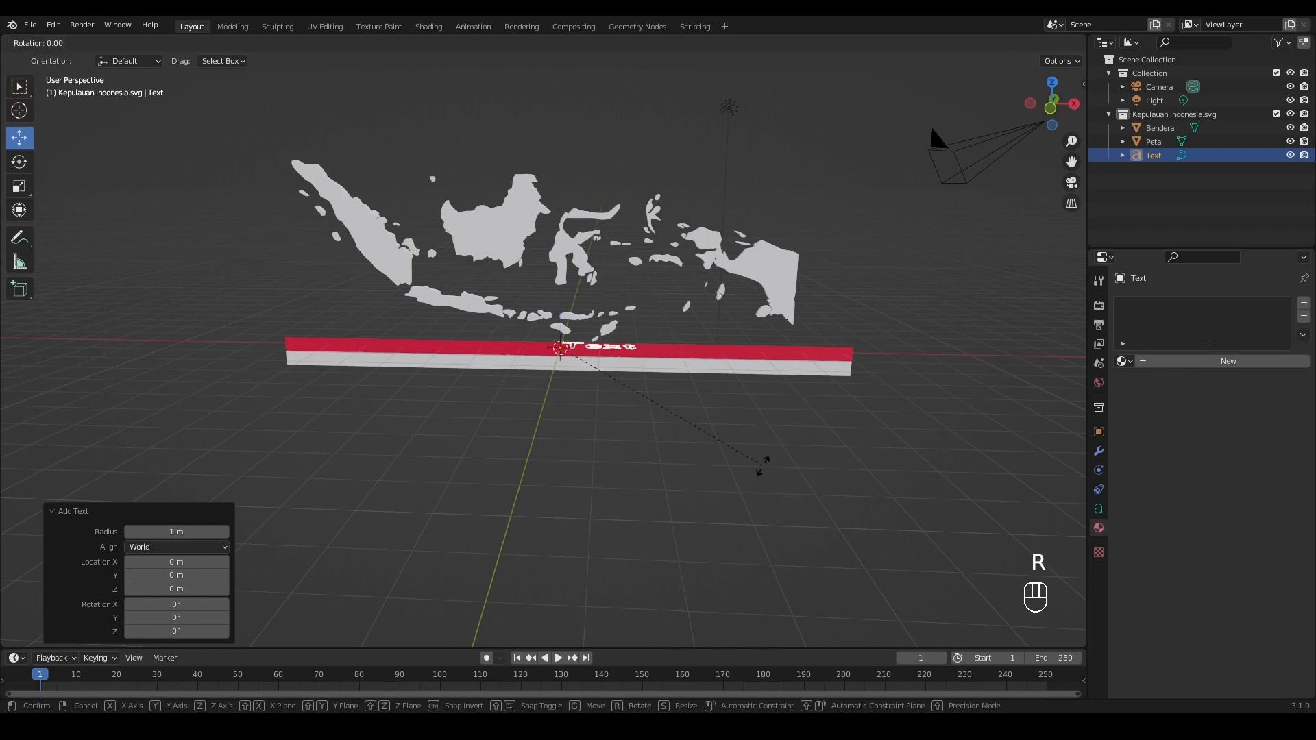
key("x")
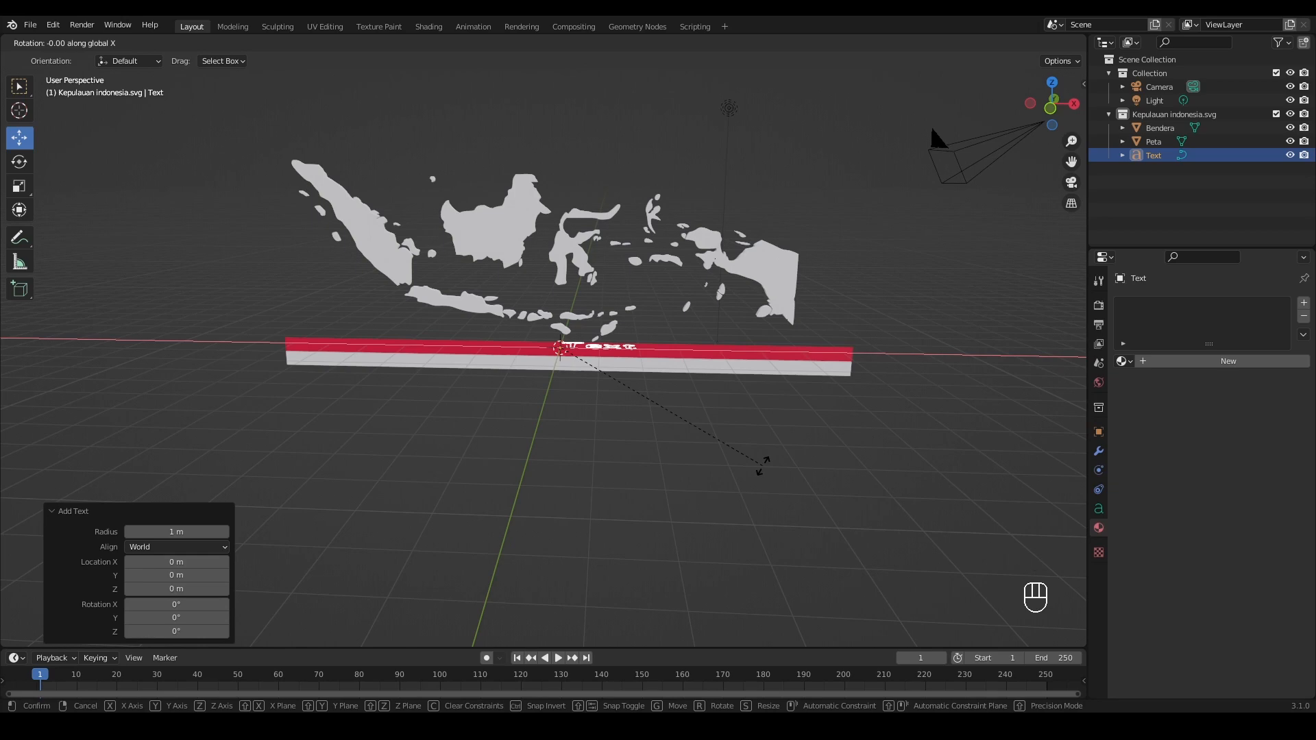
type("90")
left_click(763, 465)
- Replace the default text with DIRGAHAYU, working in the front view
key("KP_1")
key("Tab")
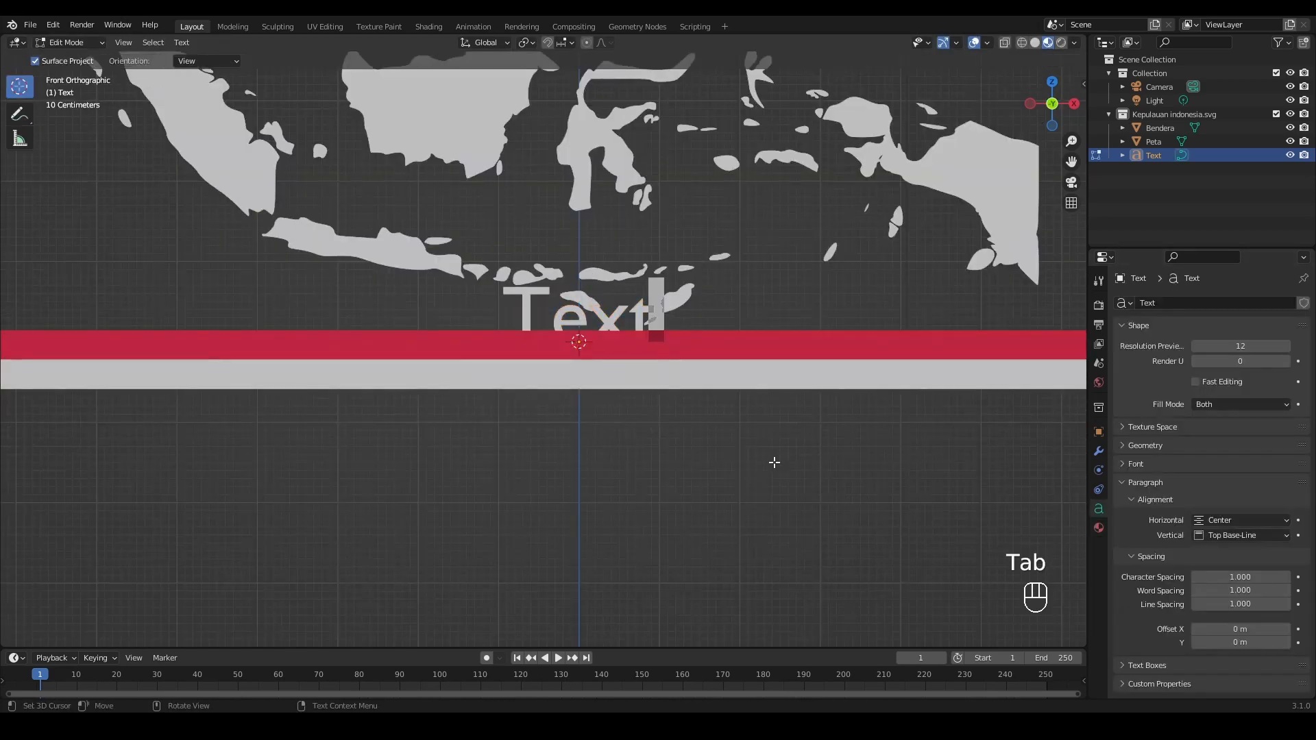
key("BackSpace")
key("BackSpace")
key("BackSpace")
key("BackSpace")
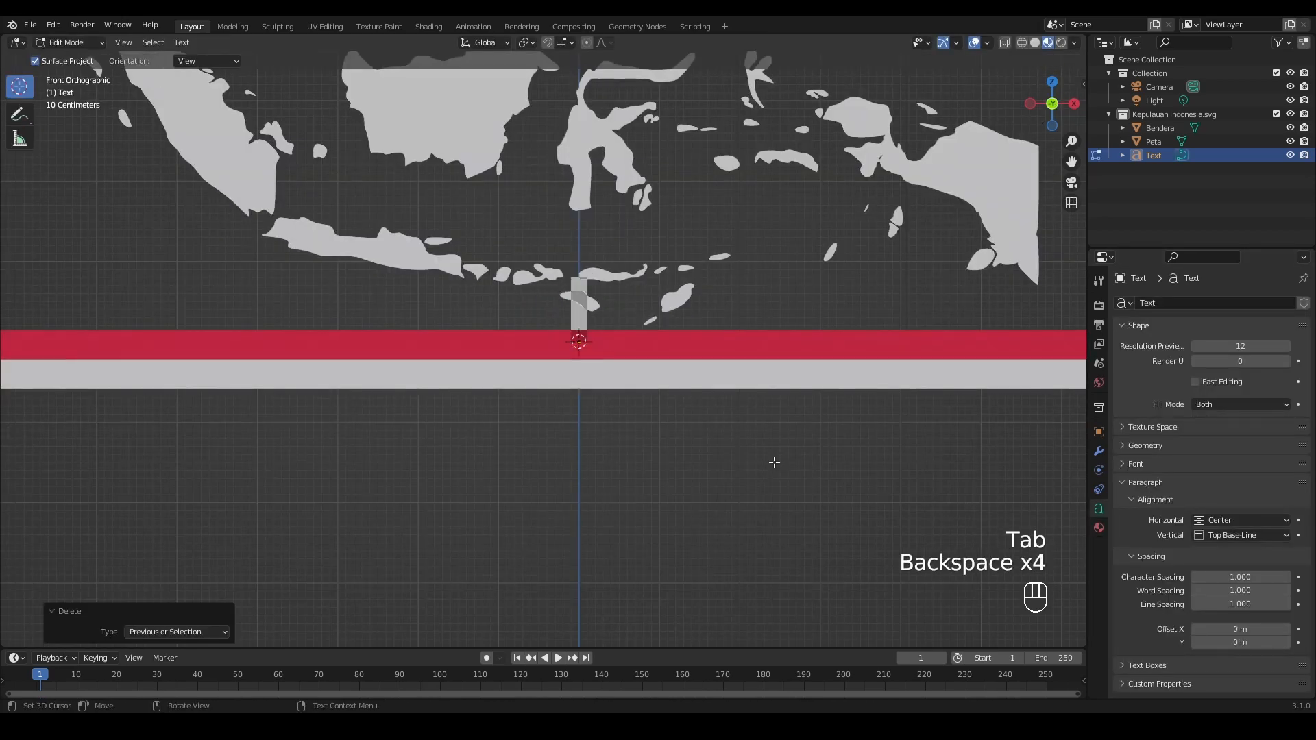
type("DIRGAHAYU")
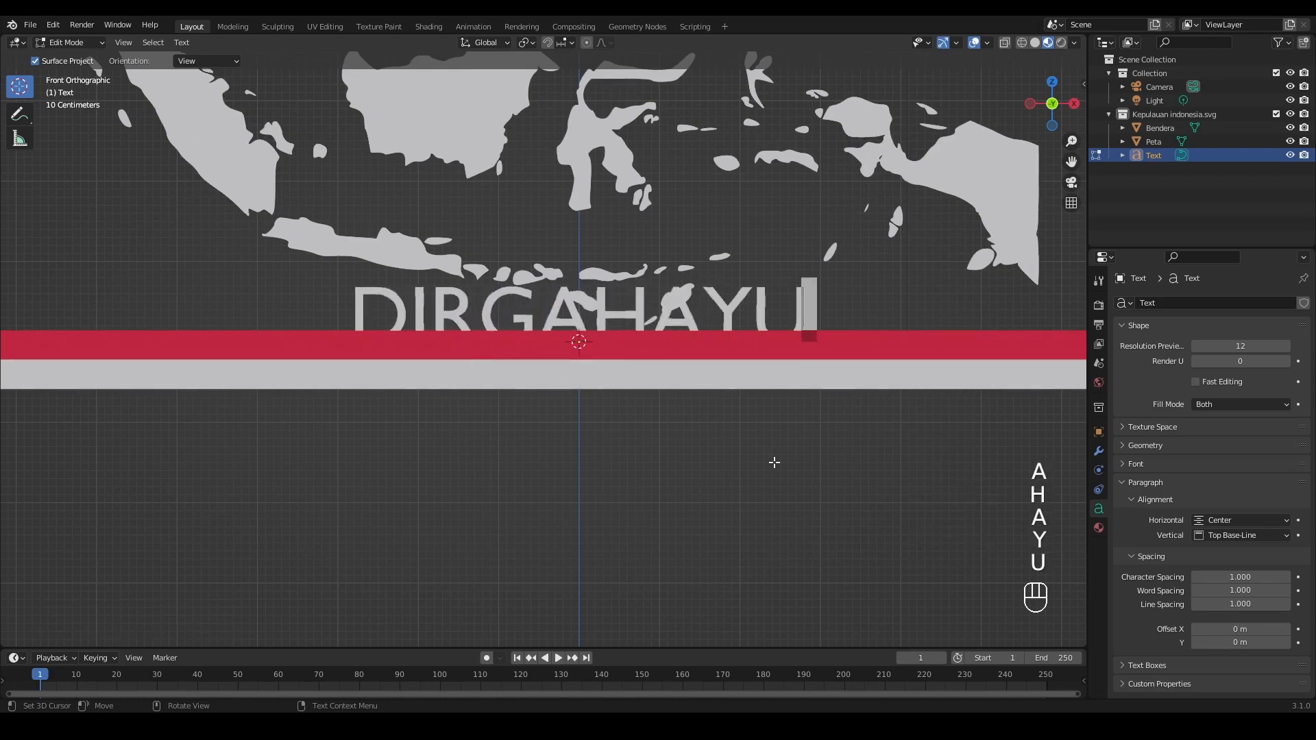
key("Tab")
- Move the DIRGAHAYU text down along Z to just below the strip and scale it to about 0.48
scroll(775, 462, "down", 3)
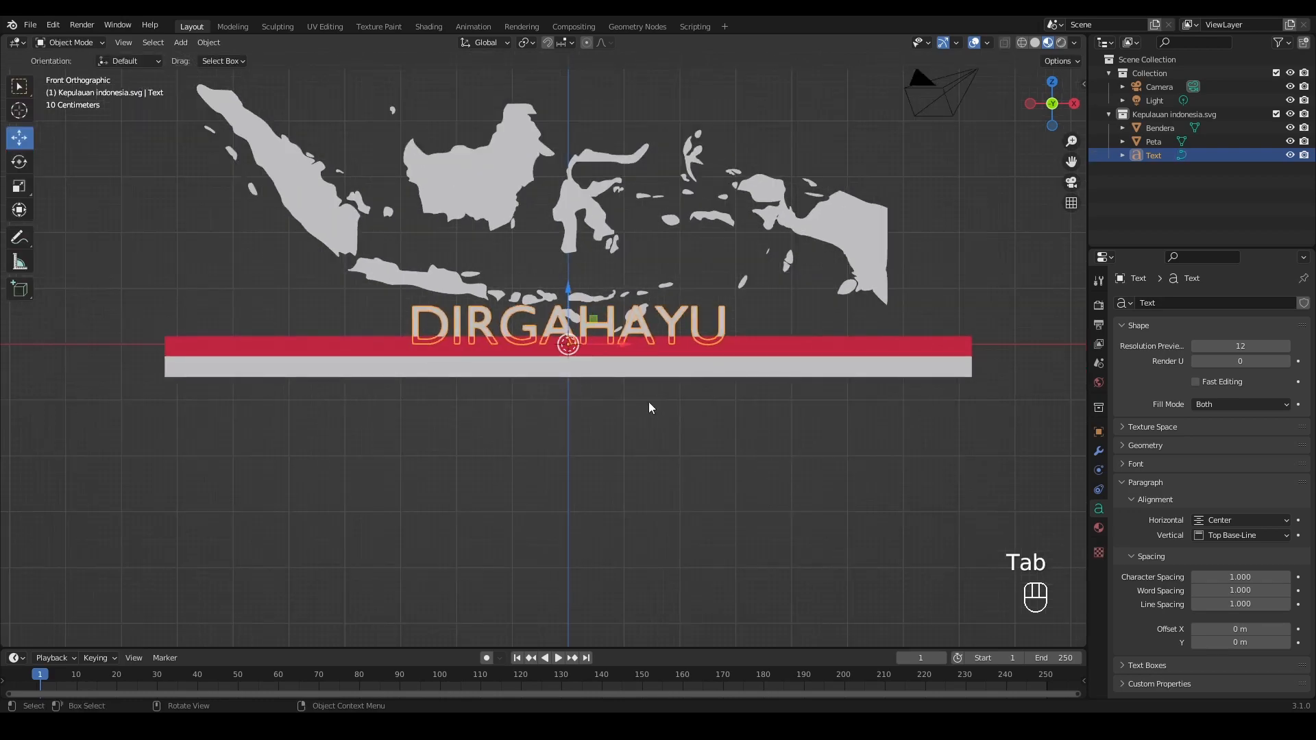
key("g")
key("z")
left_click(569, 384)
key("s")
left_click(568, 377)
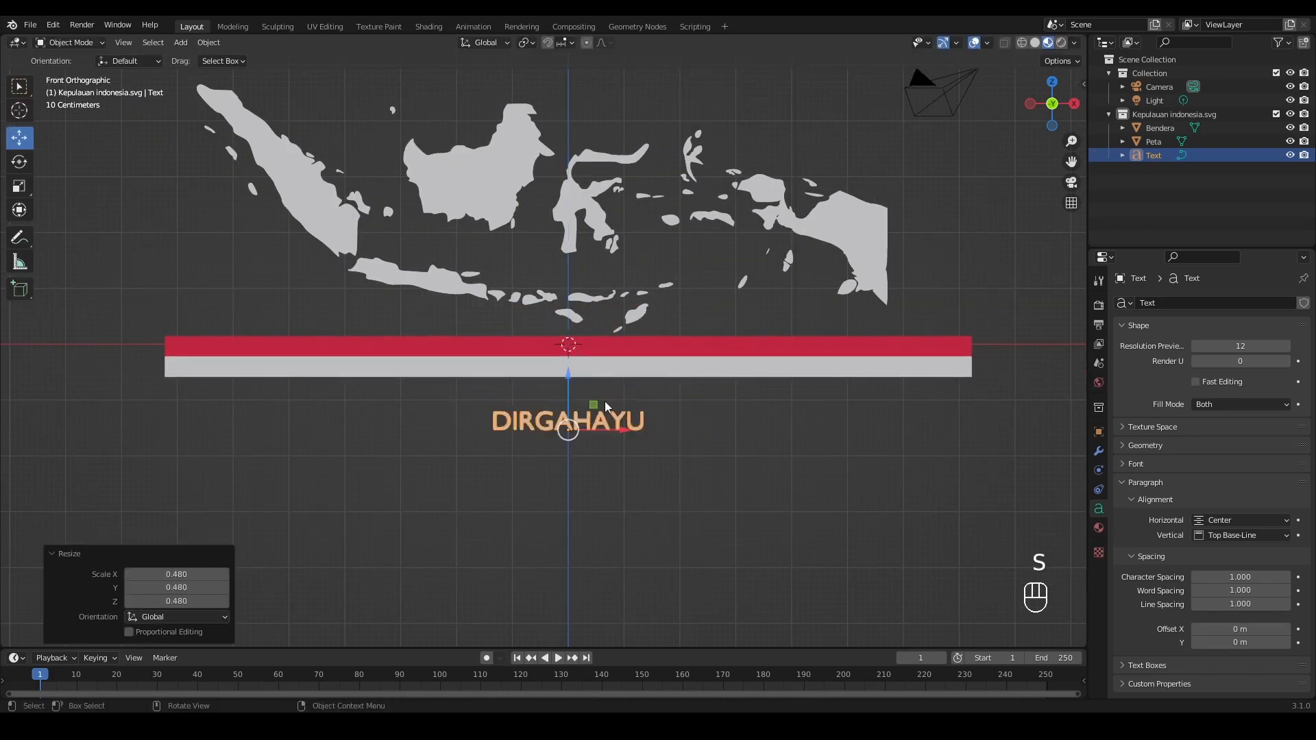
left_click_drag(567, 378, 567, 374)
- Set the regular font of the DIRGAHAYU text to Arial Bold and scale the text up by about 1.85
left_click_drag(1071, 162, 1143, 194)
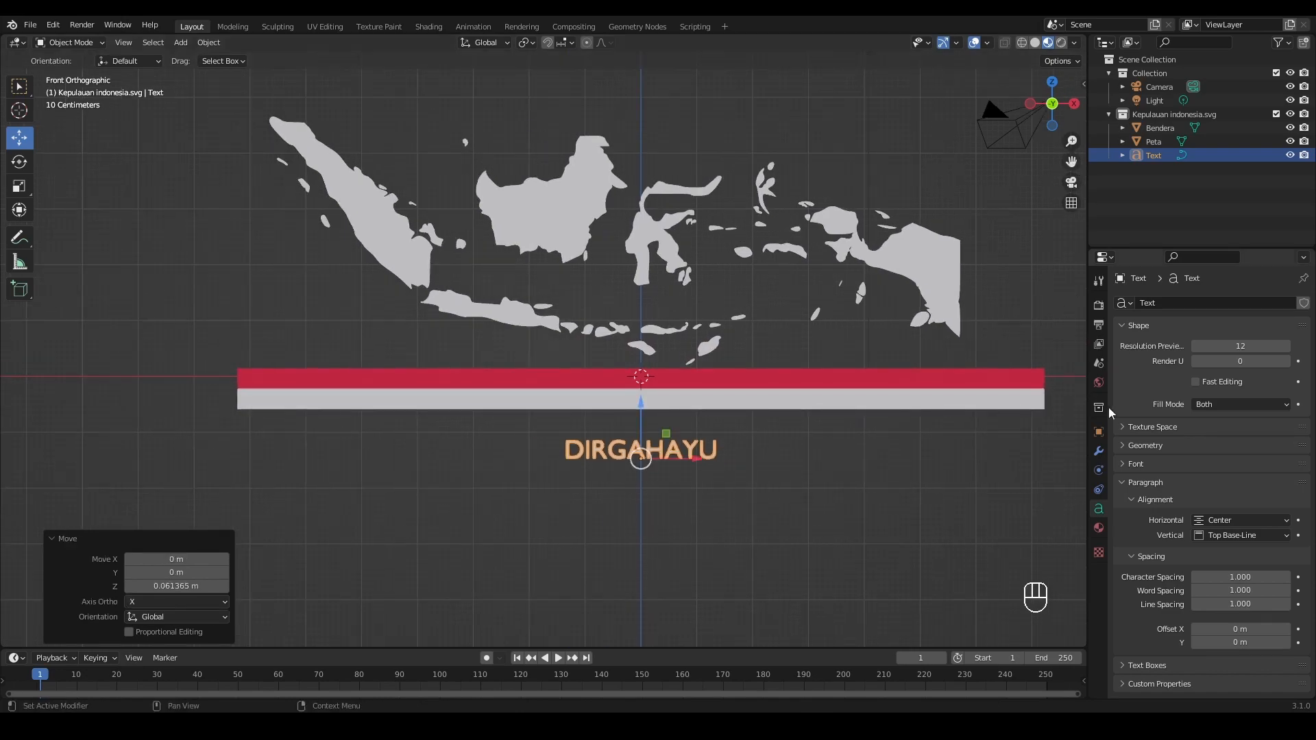
left_click(1136, 464)
left_click(1284, 484)
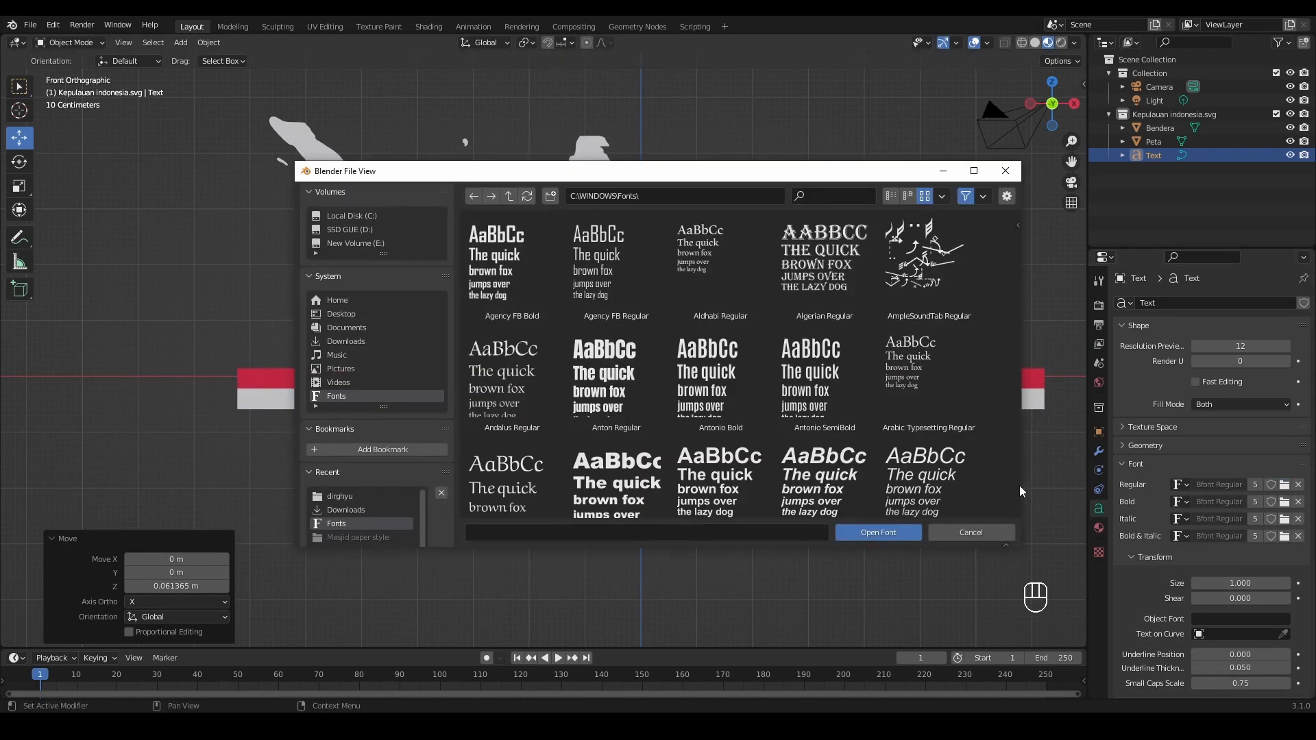
scroll(834, 482, "up", 2)
left_click(720, 404)
left_click(877, 532)
key("s")
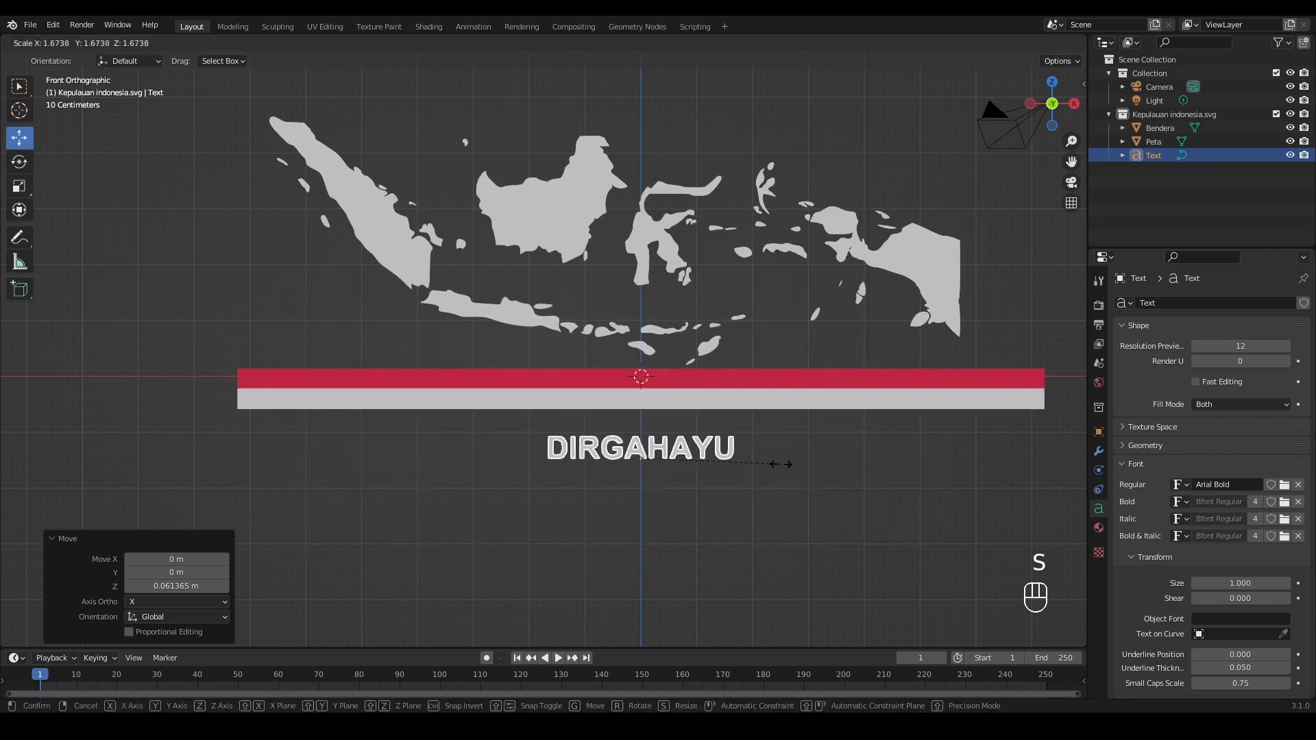
left_click(796, 463)
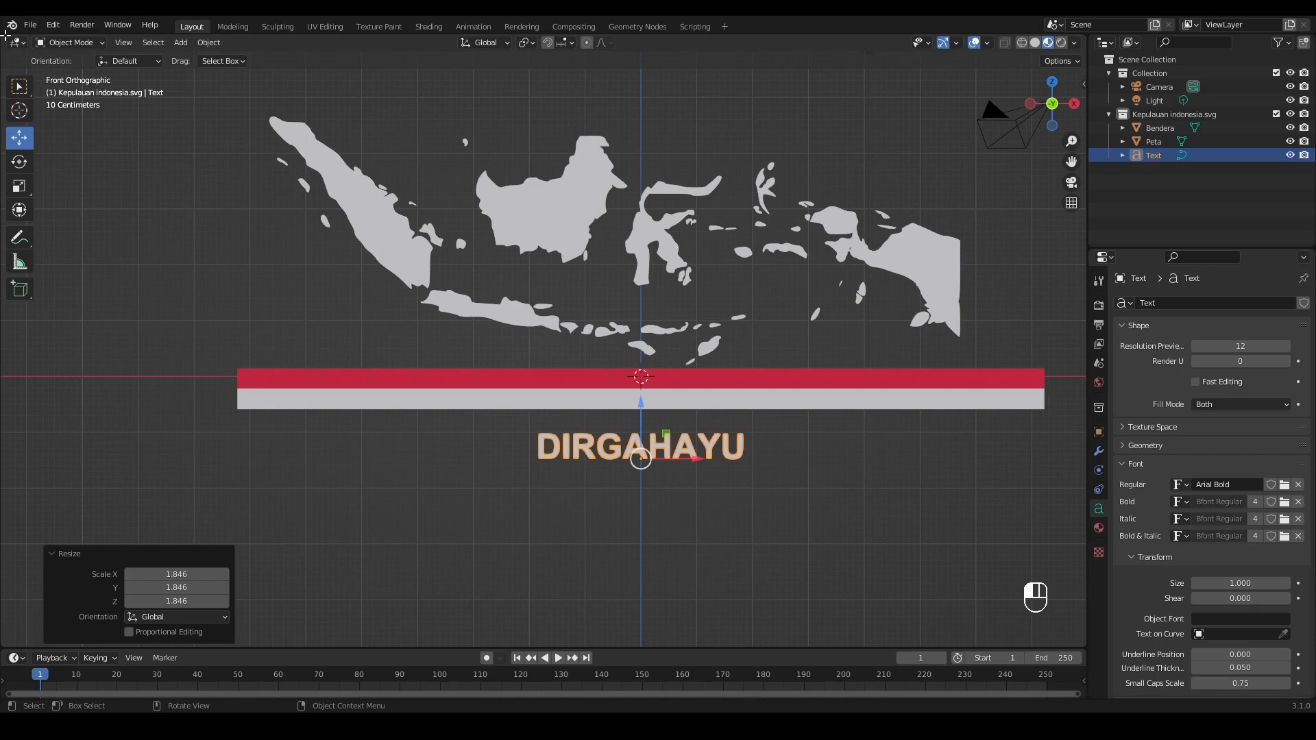
- Split the 3D viewport in two for an angled view beside the front view, and extrude the DIRGAHAYU text by 0.07 m
left_click_drag(5, 34, 502, 79)
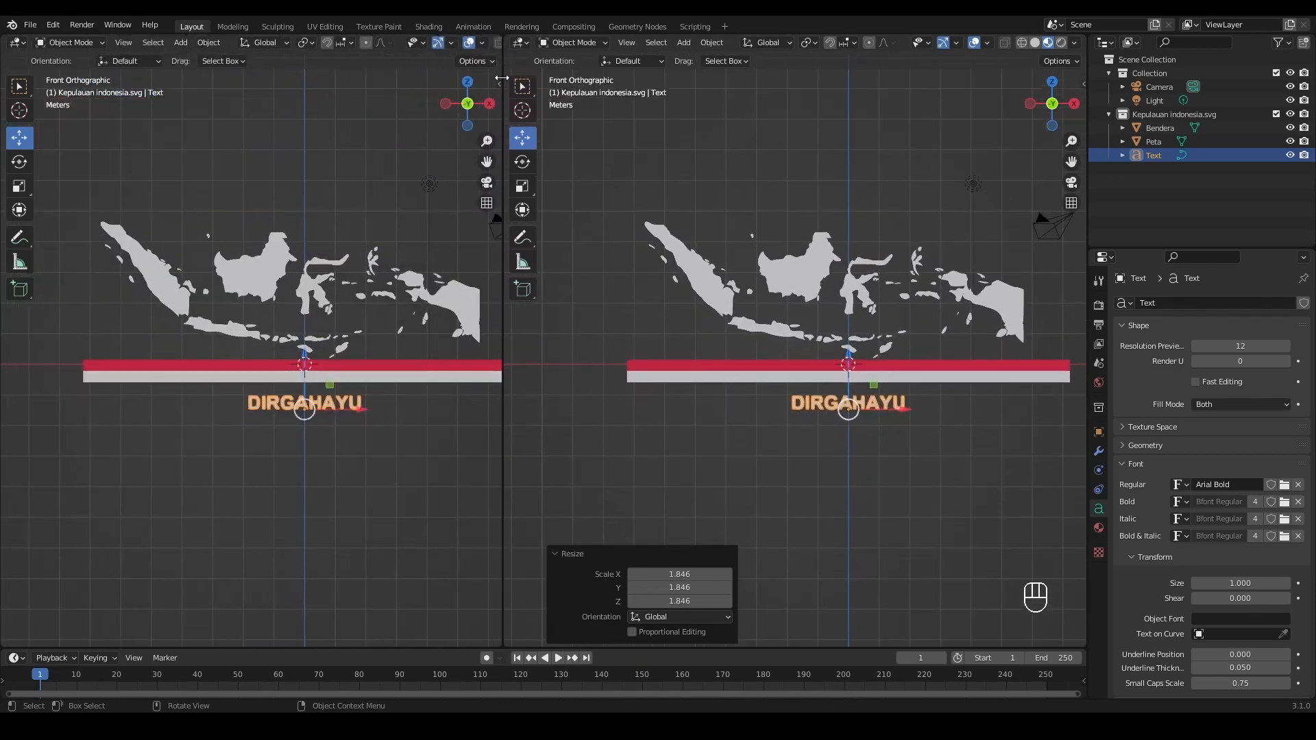
left_click_drag(466, 125, 486, 324)
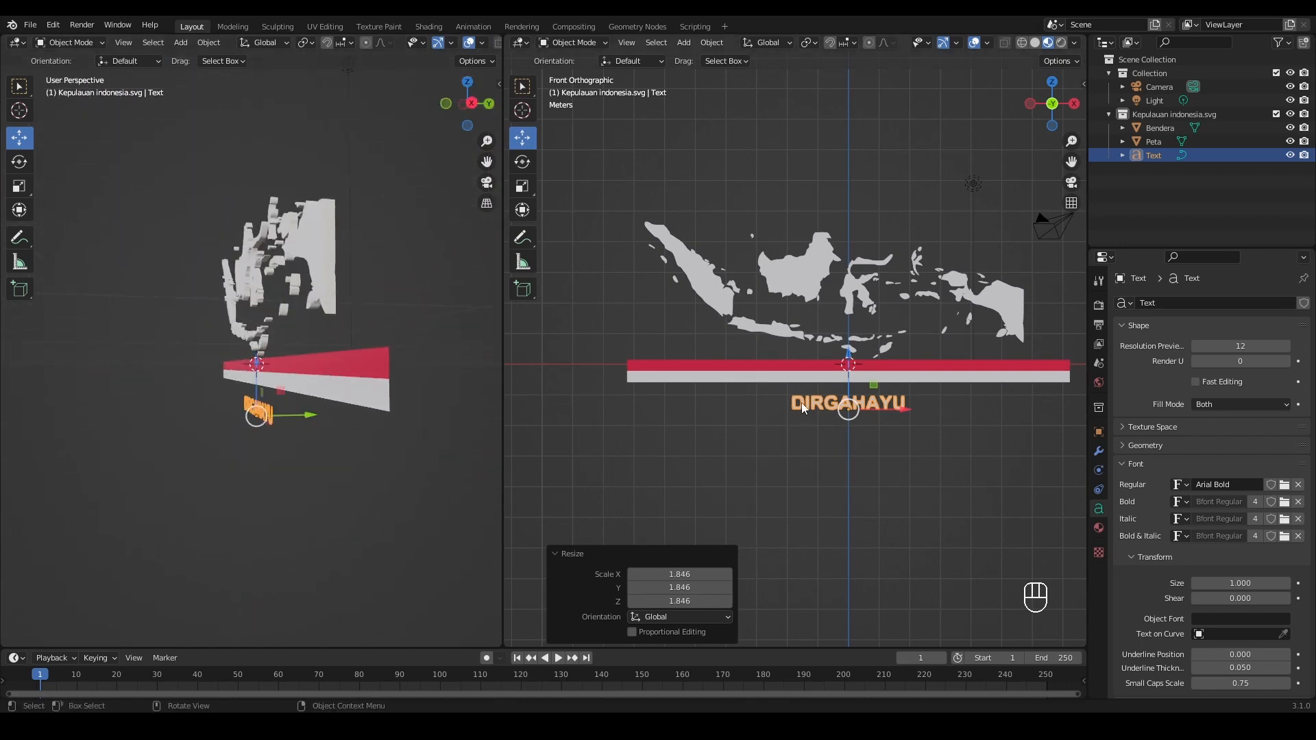
left_click(1149, 446)
left_click_drag(1227, 481, 1237, 481)
scroll(447, 448, "up", 5)
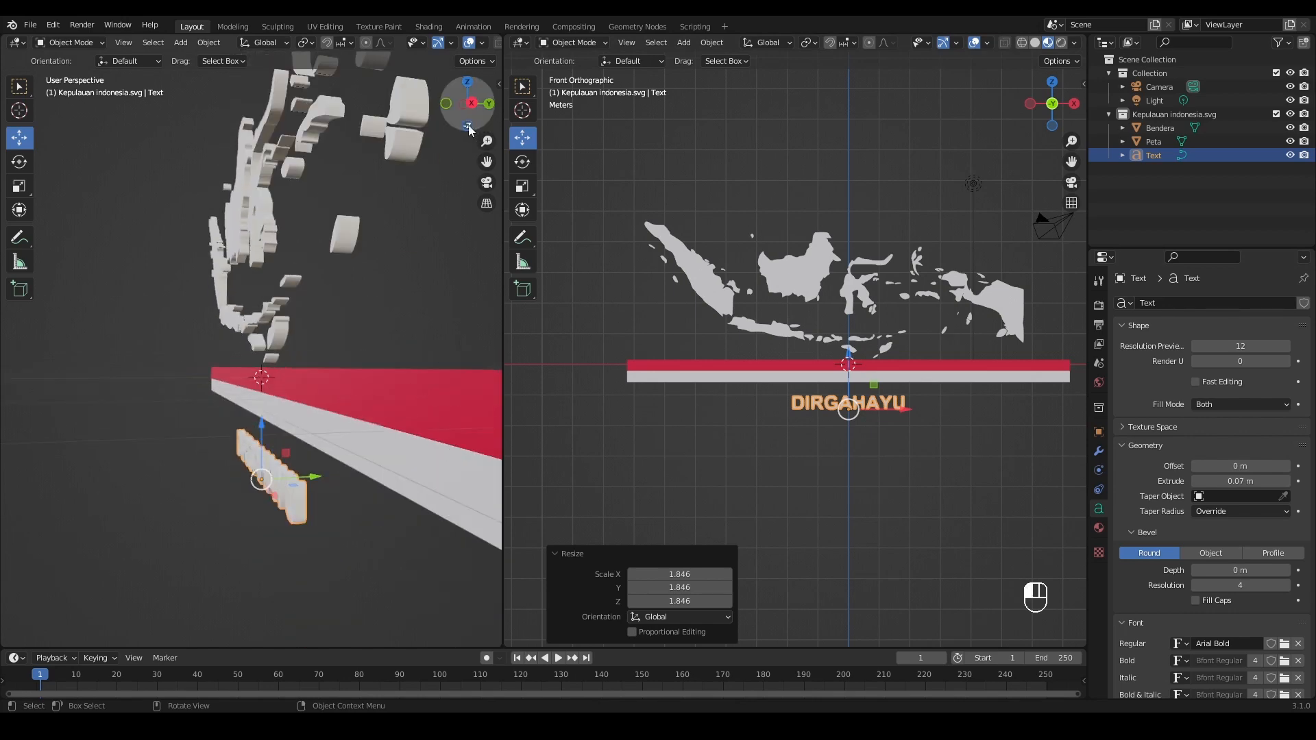
left_click_drag(471, 129, 447, 110)
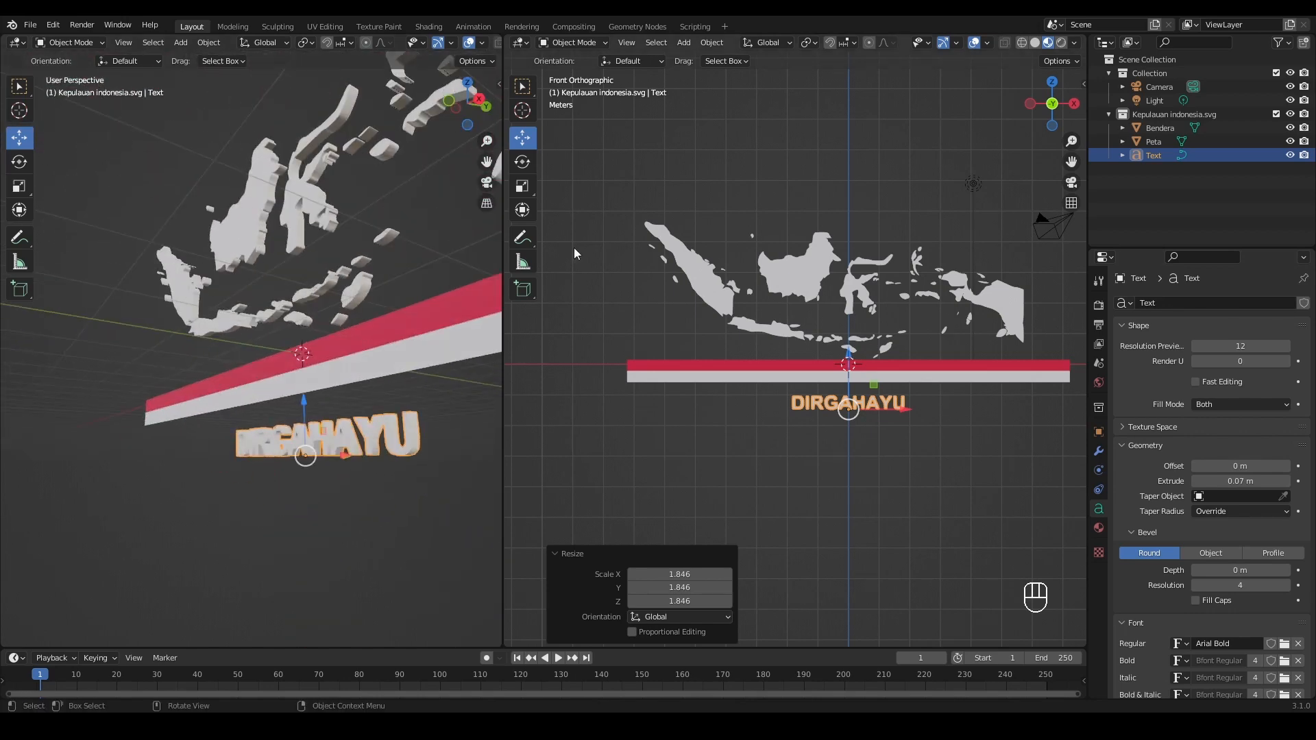
- Duplicate the DIRGAHAYU text and place the copy about 1 m lower along Z
scroll(899, 335, "up", 3)
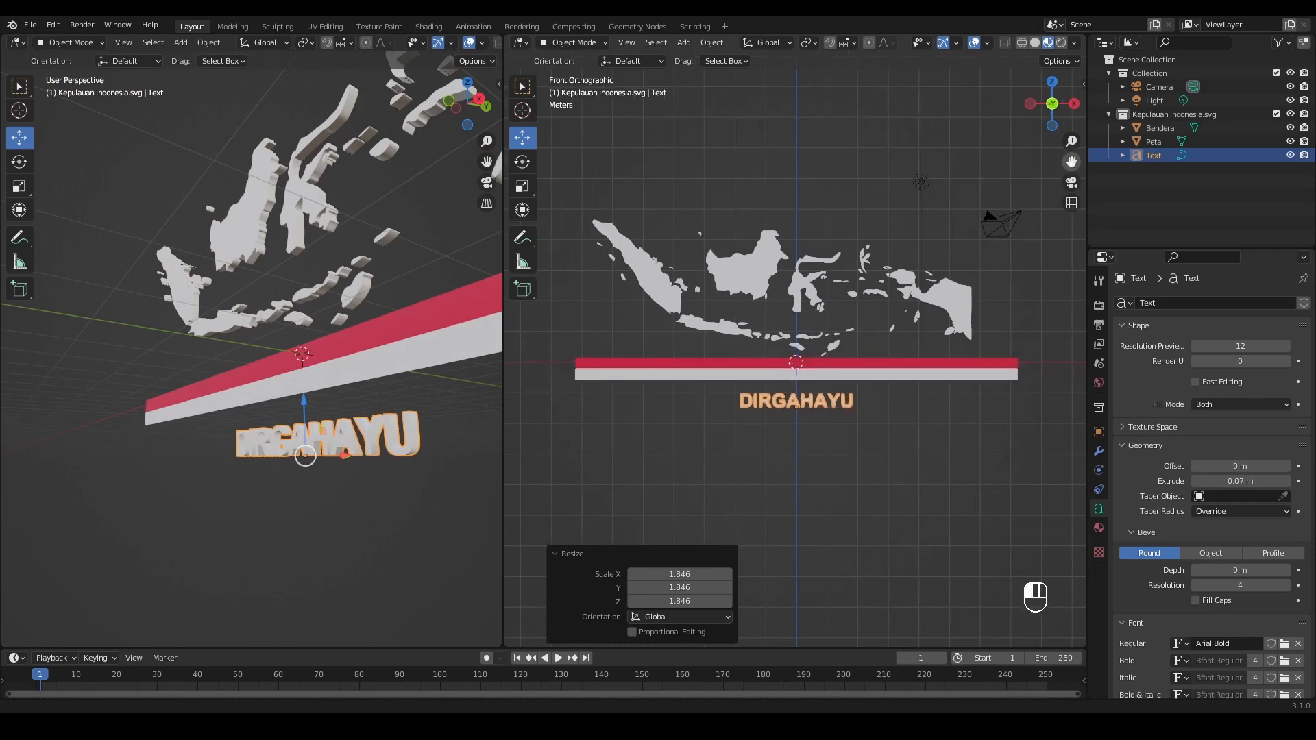
scroll(899, 335, "up", 1)
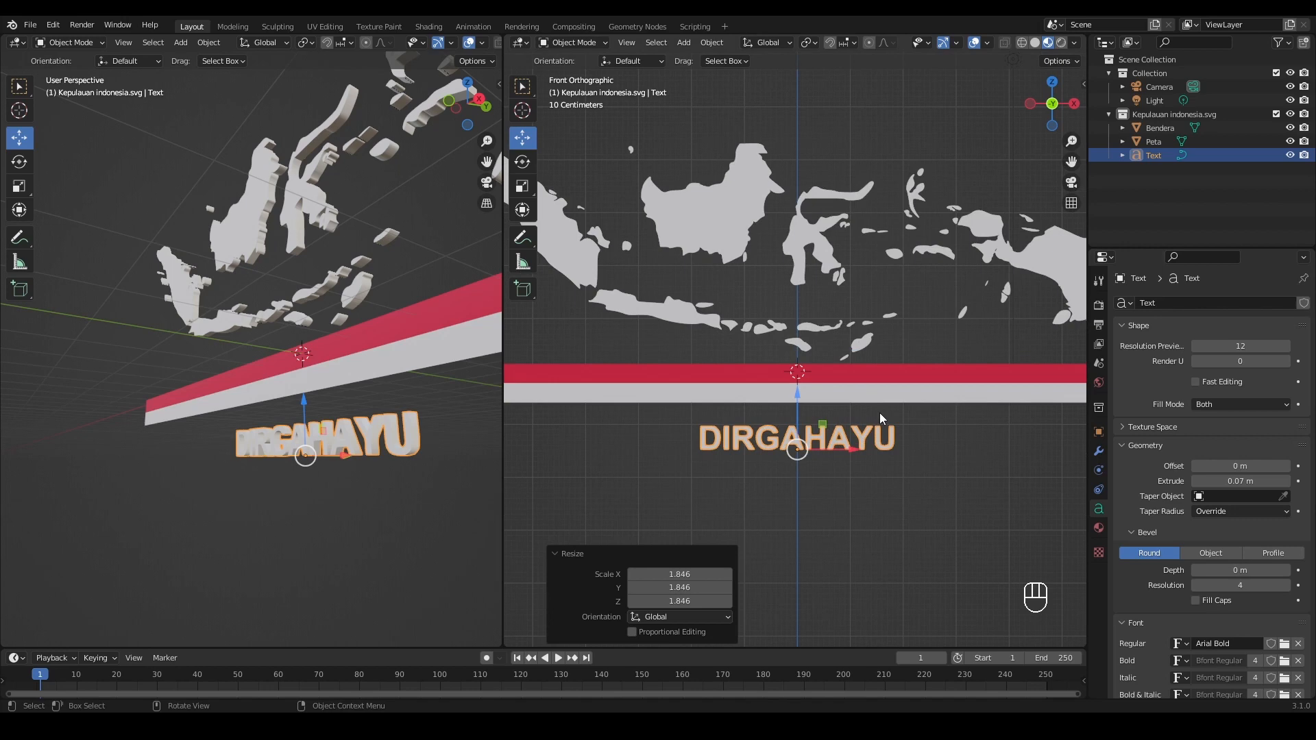
key("shift+d")
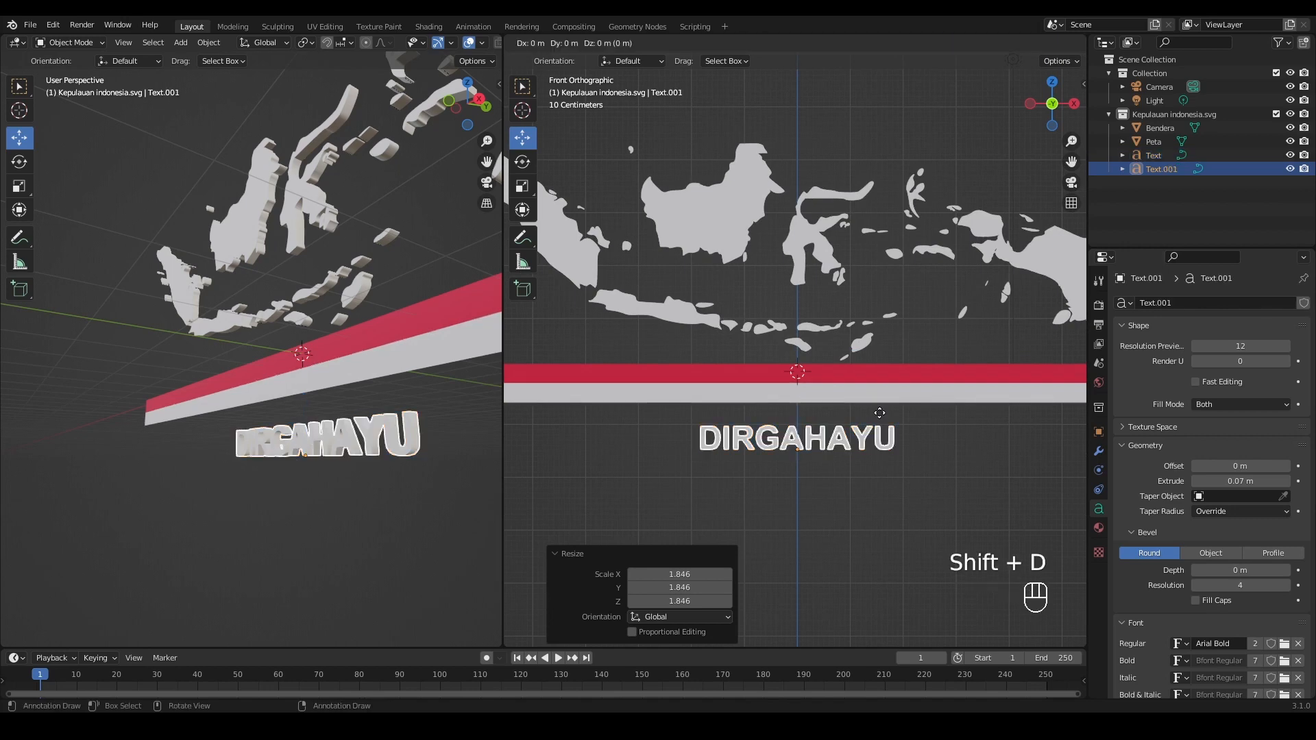
key("z")
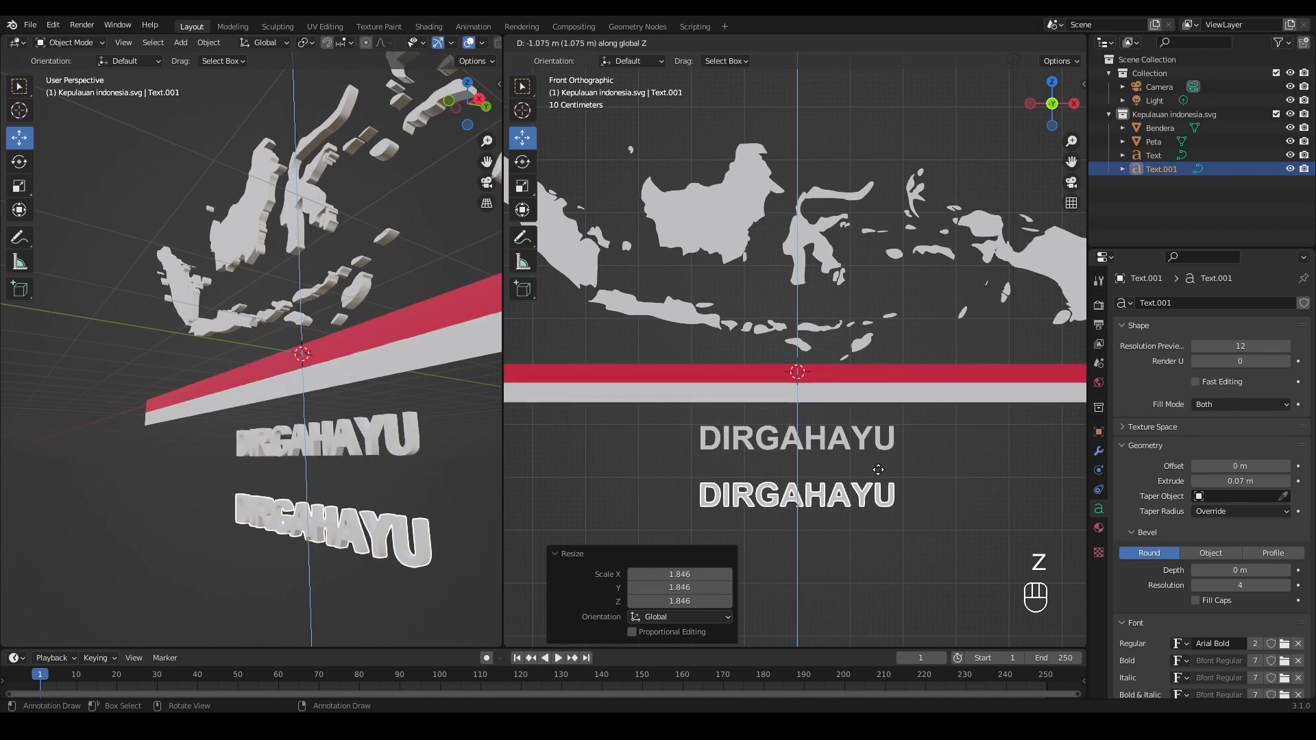
left_click(880, 473)
- Replace the wording of the lower text copy with REPUBLIK INDONESIA
key("Tab")
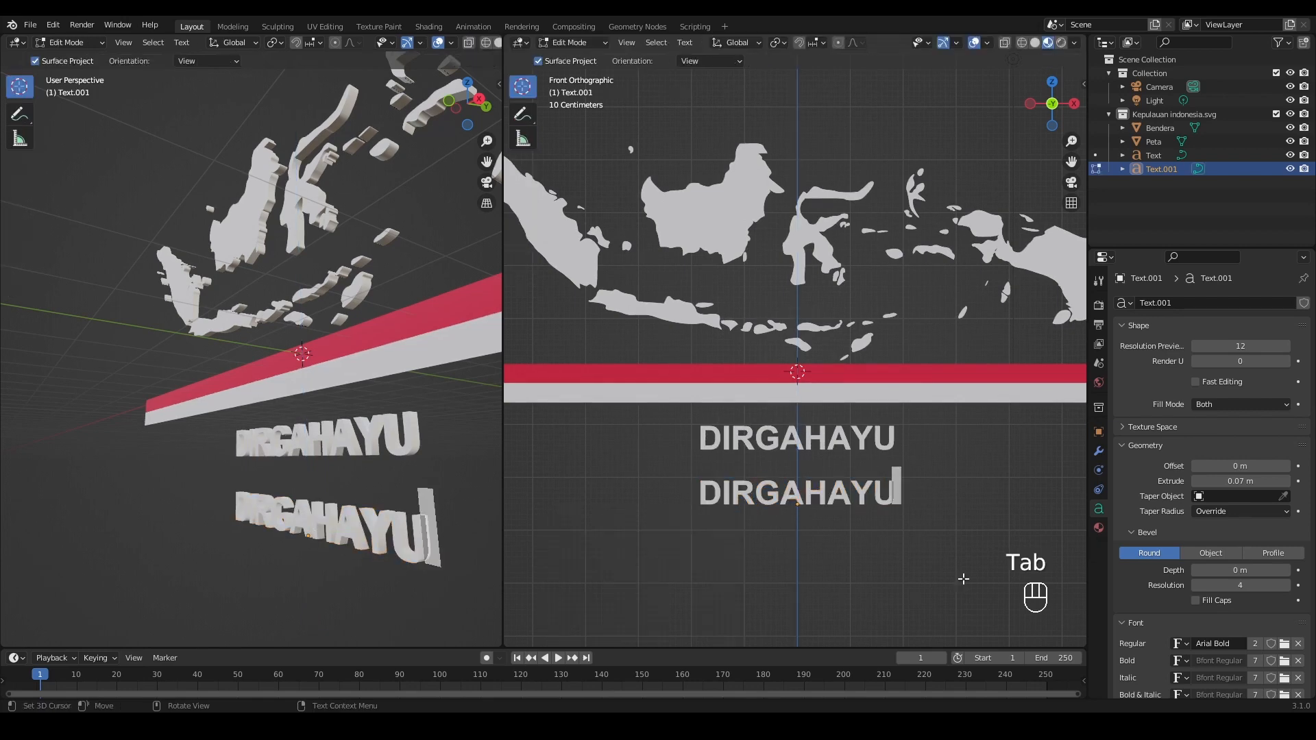
key("BackSpace")
key("BackSpace")
key("BackSpace")
key("BackSpace")
key("BackSpace")
key("BackSpace")
key("BackSpace")
key("BackSpace")
key("BackSpace")
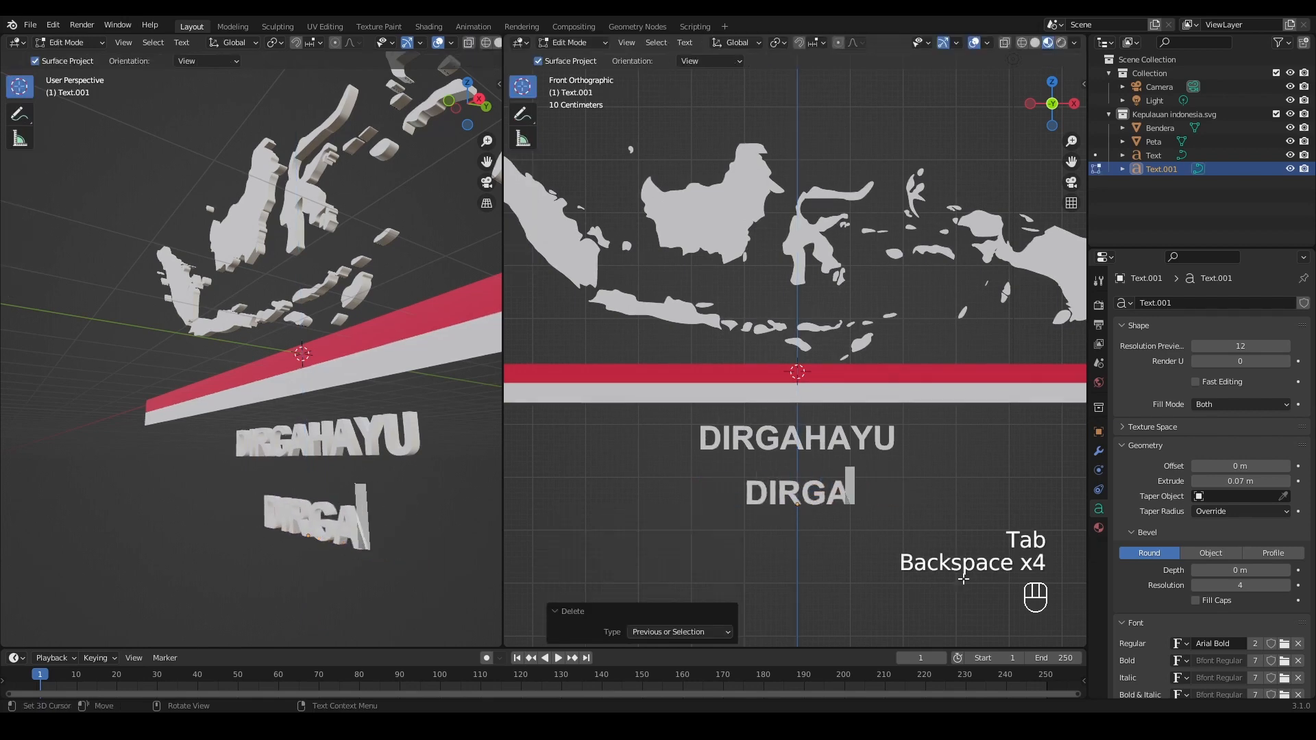
type("REPUBLIK INDONESIA")
key("Tab")
- Set the regular font of the REPUBLIK INDONESIA text to Traditional Arabic Bold and resize the text to fit beneath DIRGAHAYU
scroll(1268, 522, "down", 5)
left_click(1284, 506)
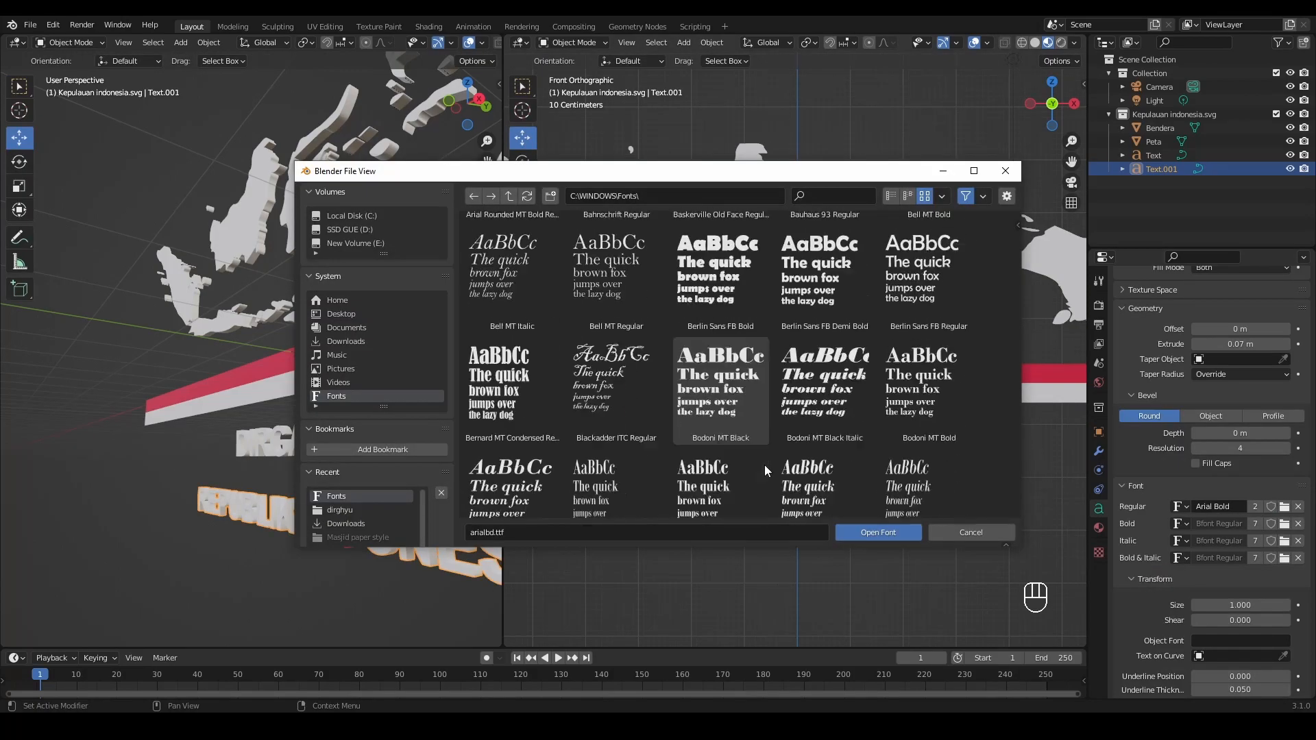
scroll(764, 465, "down", 5)
scroll(763, 465, "down", 10)
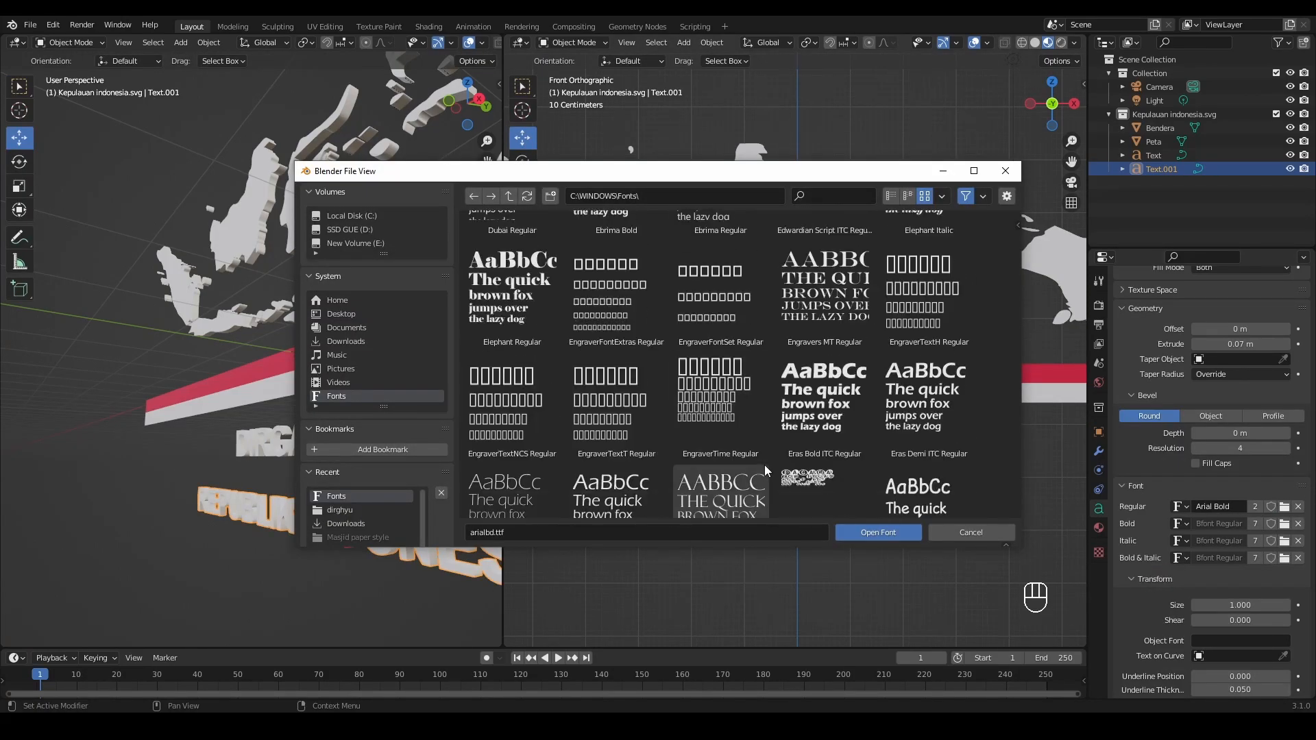
scroll(764, 464, "down", 12)
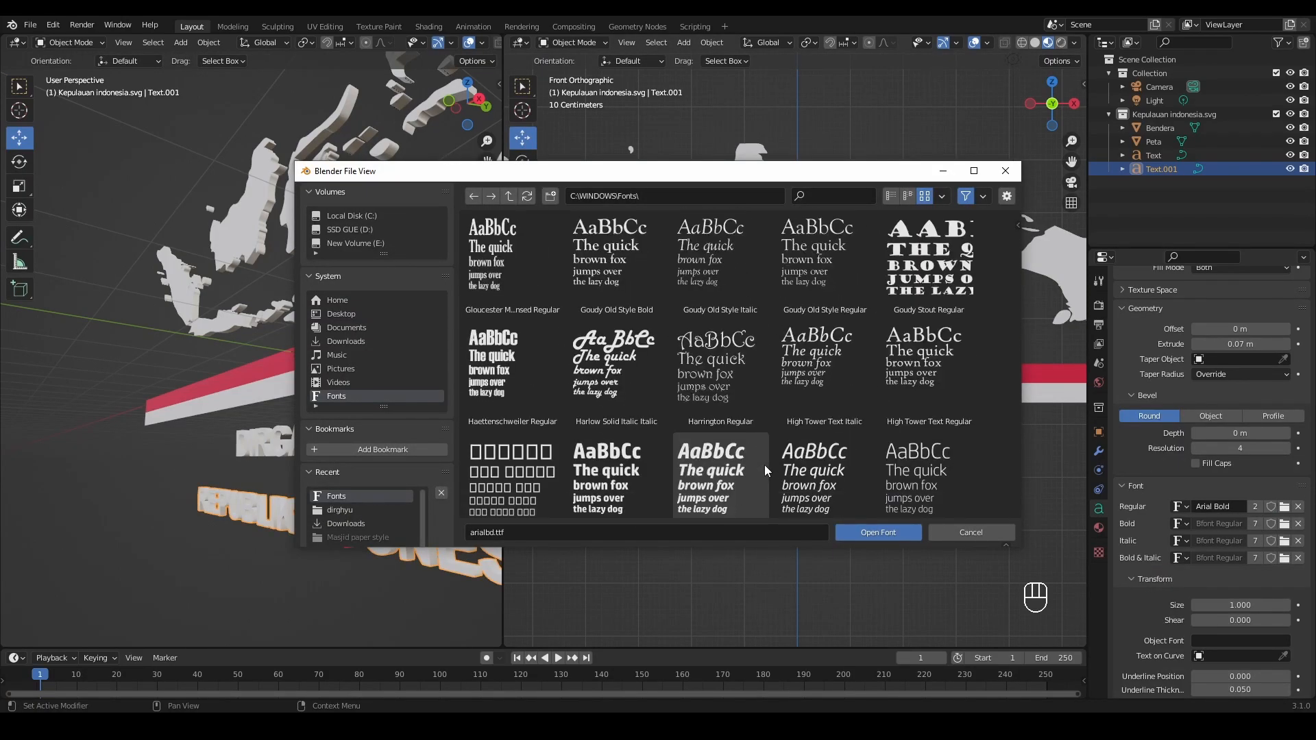
scroll(763, 465, "down", 12)
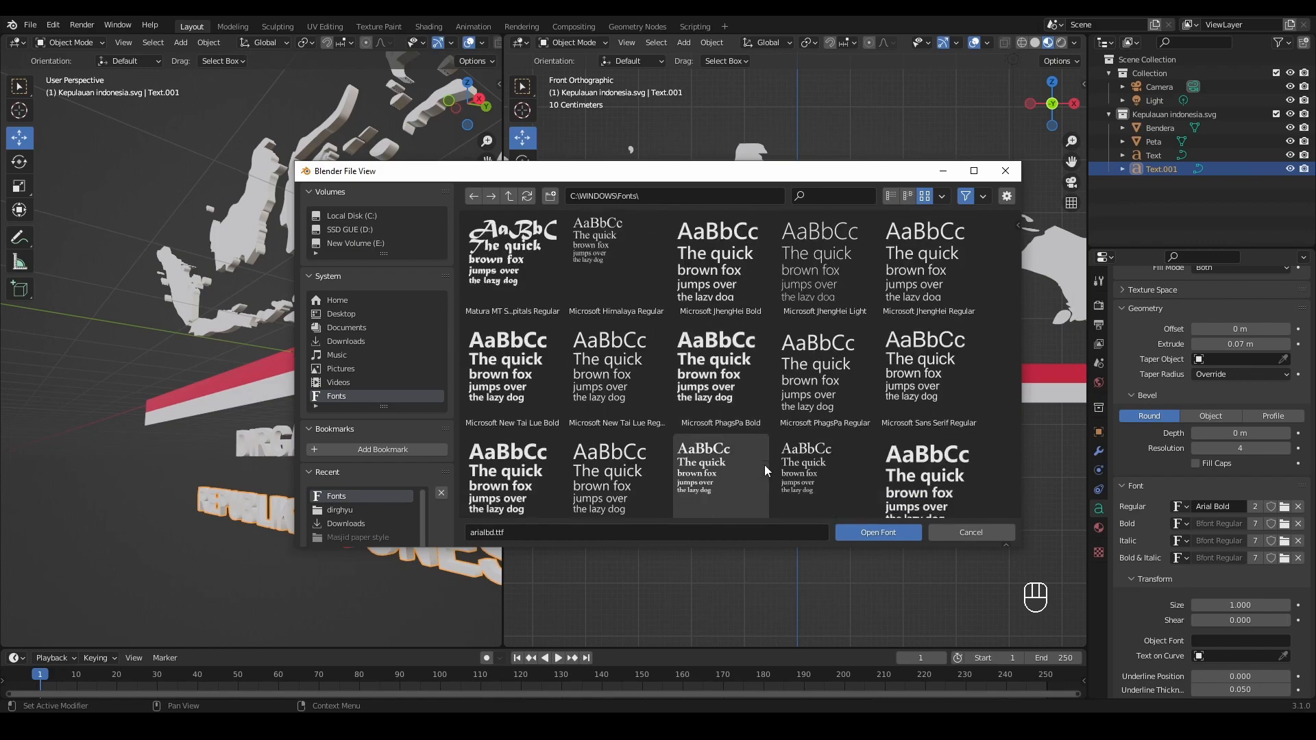
scroll(763, 464, "down", 12)
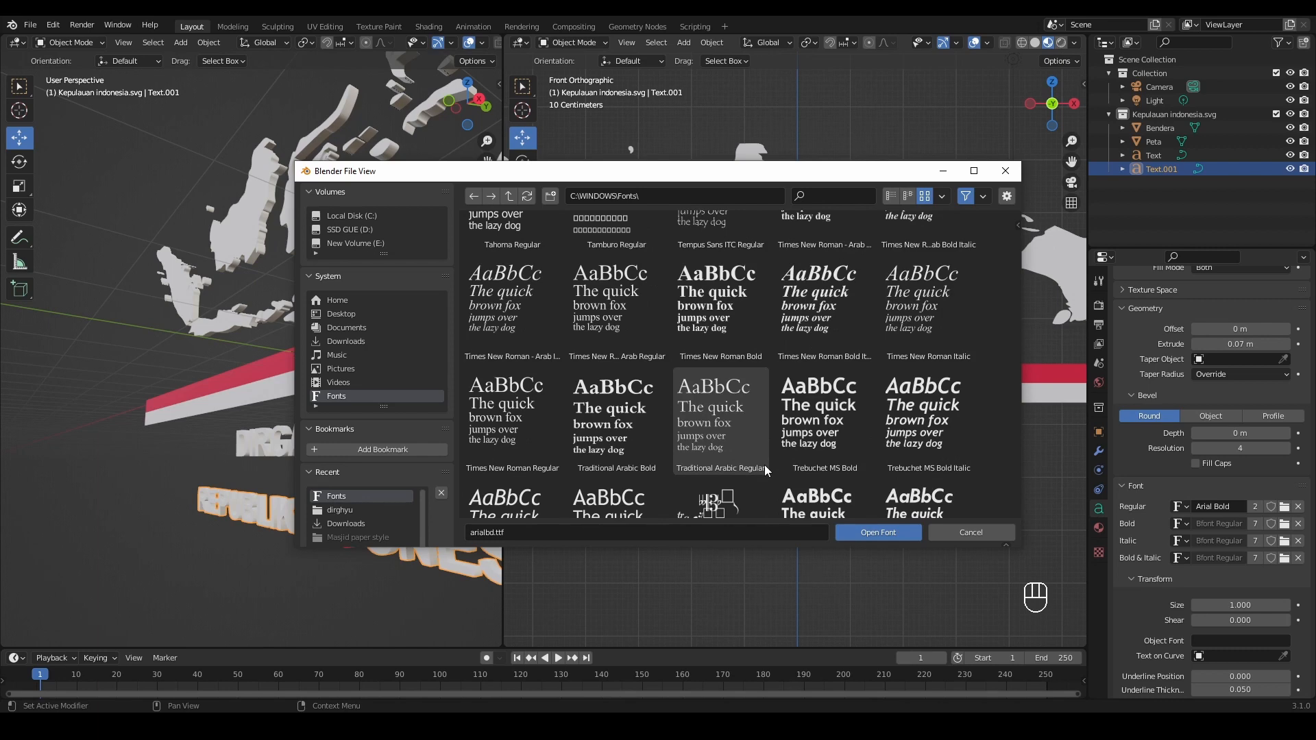
left_click(644, 442)
left_click(864, 529)
key("s")
left_click(904, 537)
- Duplicate the REPUBLIK INDONESIA text and place the copy below it along Z
left_click_drag(468, 104, 439, 109)
scroll(884, 582, "up", 1)
key("shift+d")
key("z")
left_click(884, 585)
- Replace the wording of the lowest text copy with 17 Agustus 1945 – 17 Agustus 2022
key("Tab")
key("BackSpace")
key("BackSpace")
key("BackSpace")
key("BackSpace")
key("BackSpace")
key("BackSpace")
key("BackSpace")
key("BackSpace")
key("BackSpace")
key("BackSpace")
key("BackSpace")
key("BackSpace")
key("BackSpace")
key("BackSpace")
type("1")
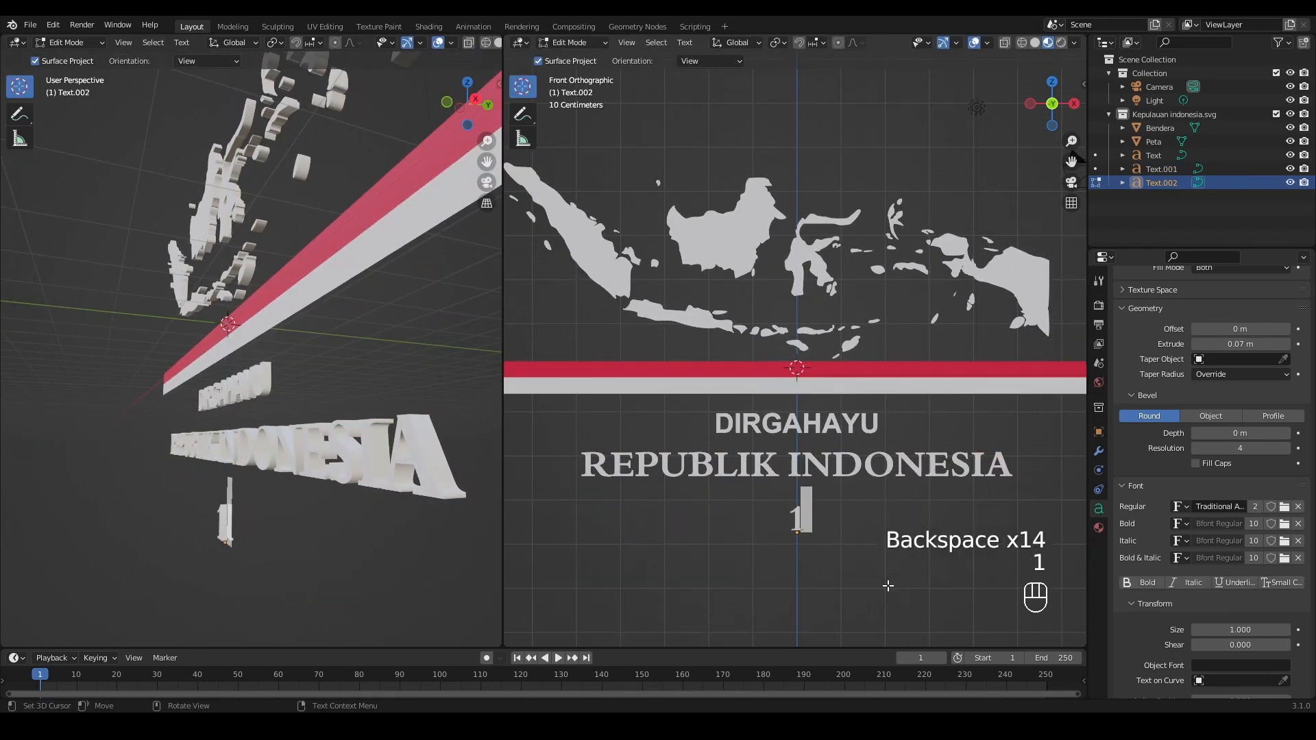
type("7 Agustus 1945")
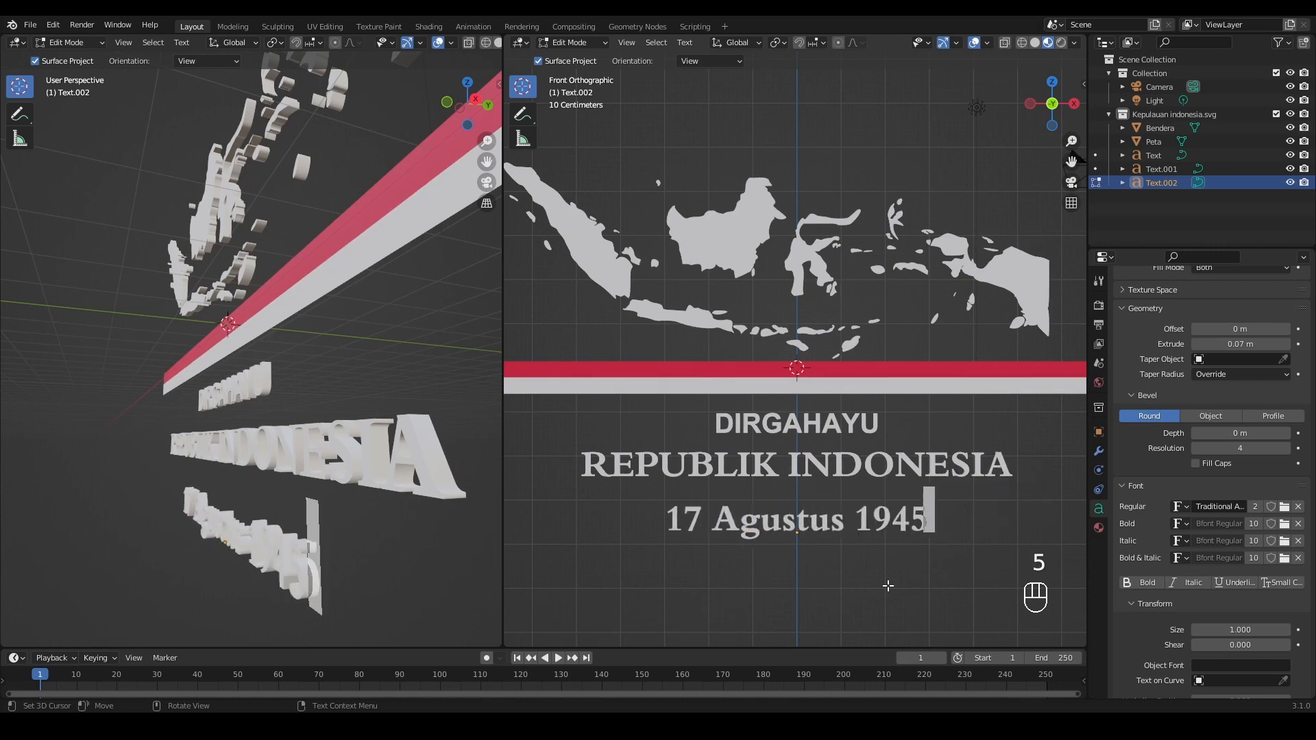
type(" – 17 Agustus 2022")
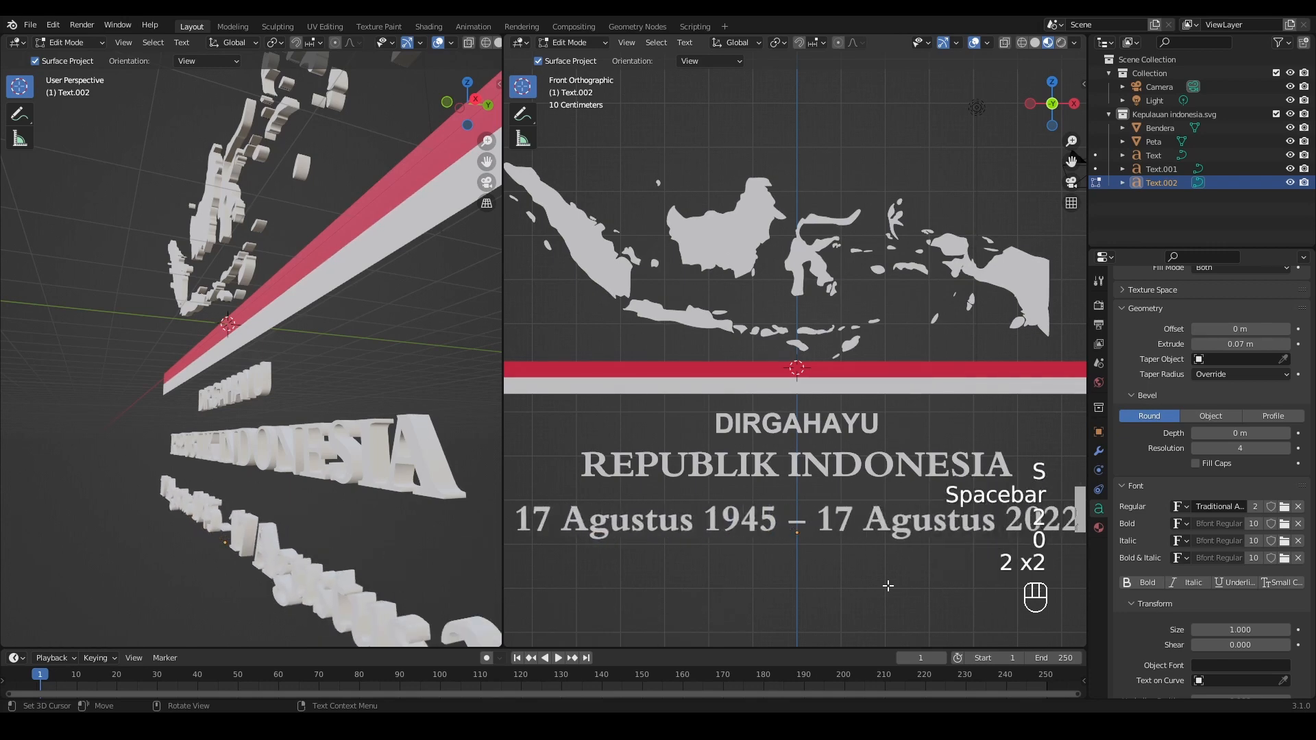
- Scale the date text down to less than half its size and move it up along Z, close beneath REPUBLIK INDONESIA
key("Tab")
key("s")
left_click(844, 557)
key("g")
key("z")
left_click(846, 534)
left_click(909, 488)
scroll(910, 488, "down", 2)
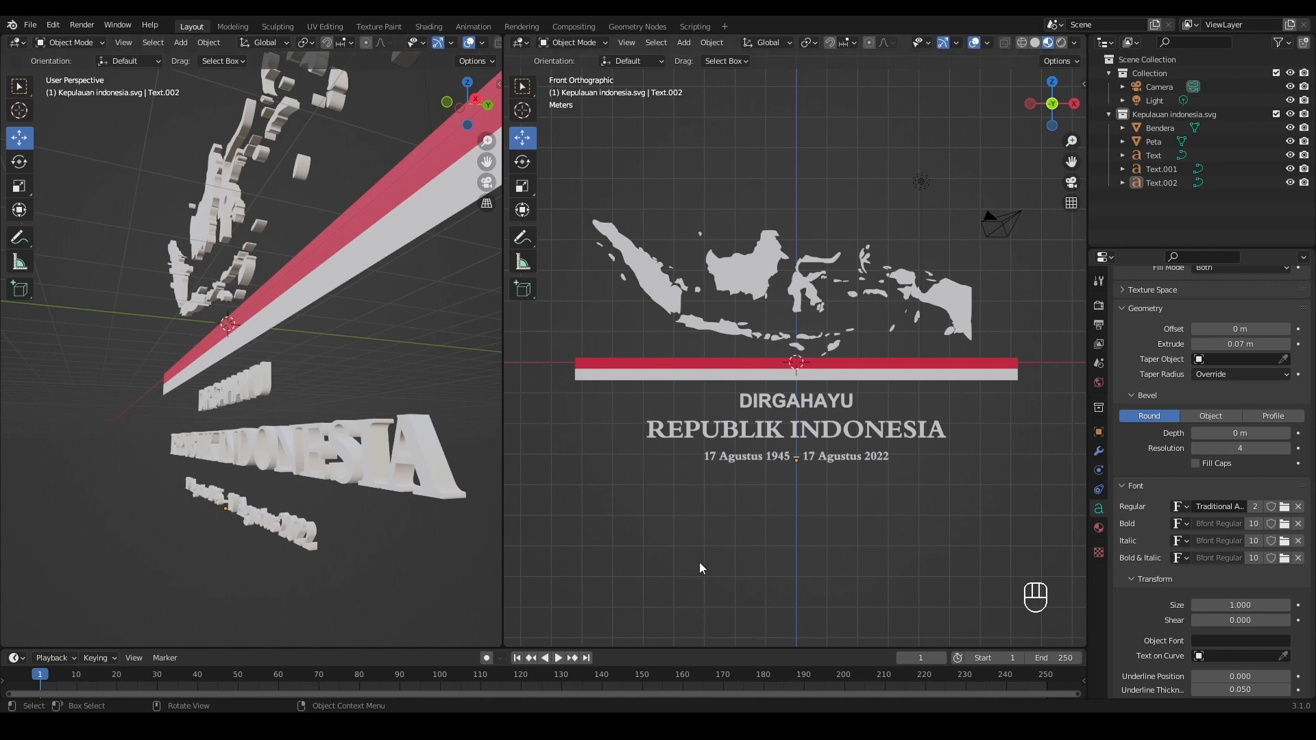
- Enable the Import Images as Planes add-on in the preferences
left_click(57, 26)
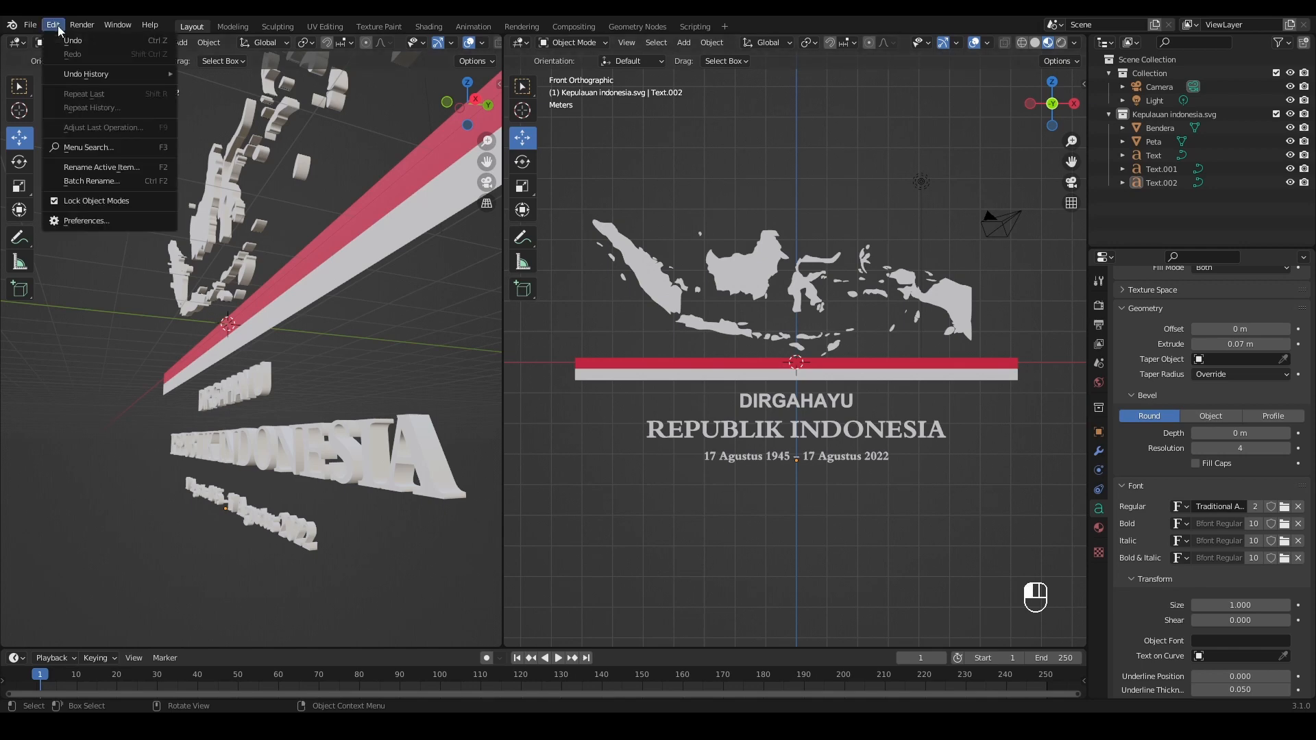
left_click(73, 220)
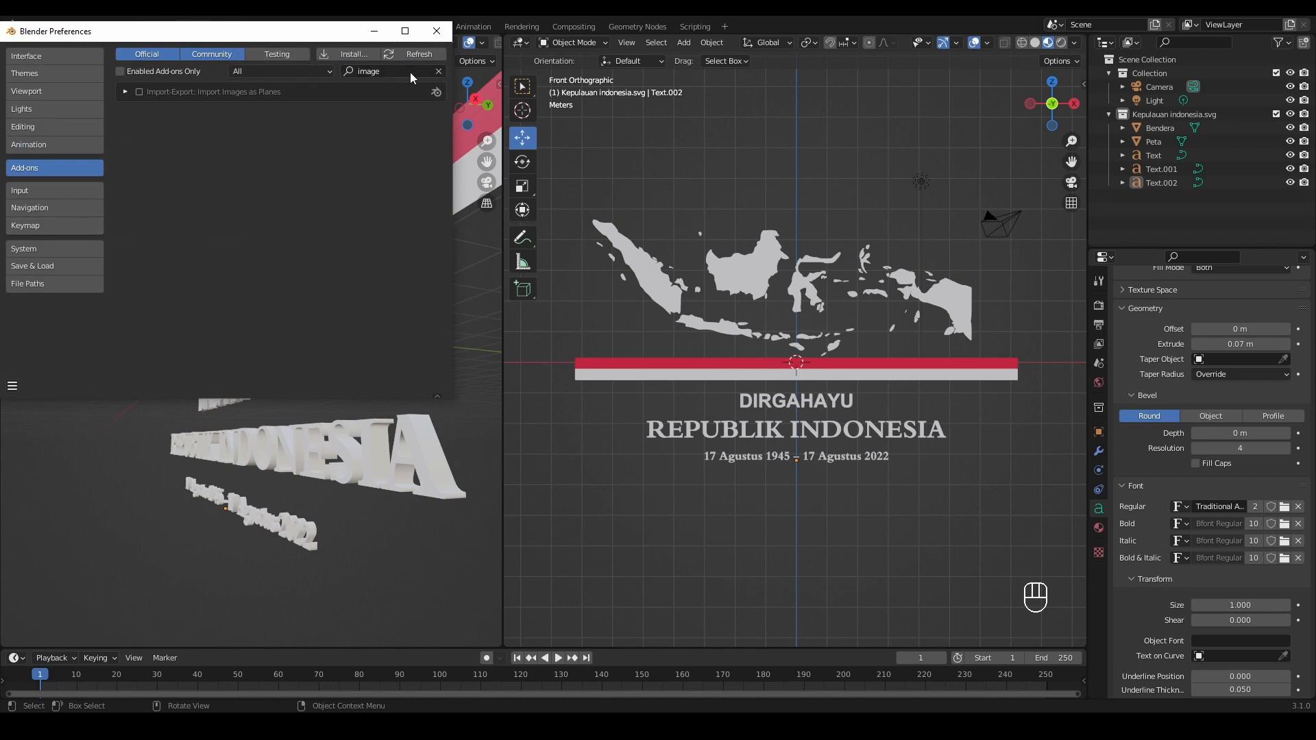
left_click(141, 92)
left_click(436, 31)
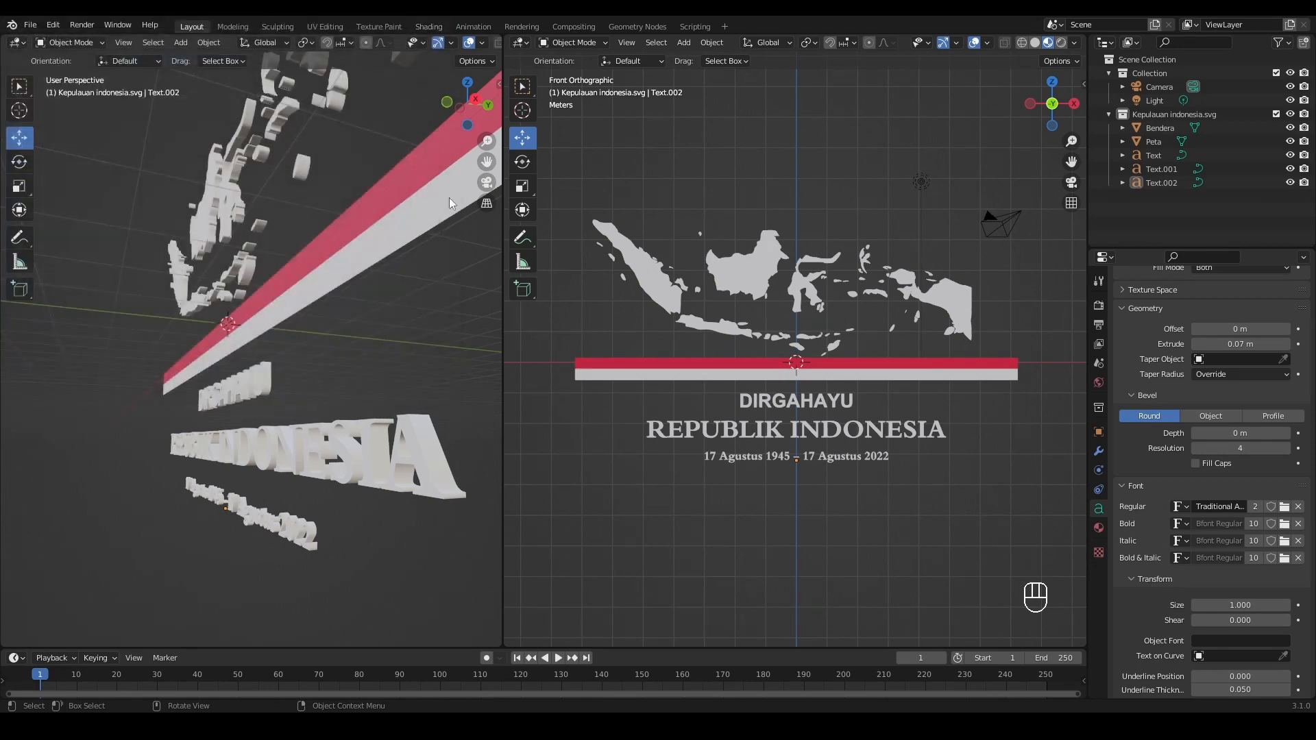
- Import HUT RI 77_Logo Landscape Putih (Alpha).mov as an image plane using the Emit material setting
left_click(684, 42)
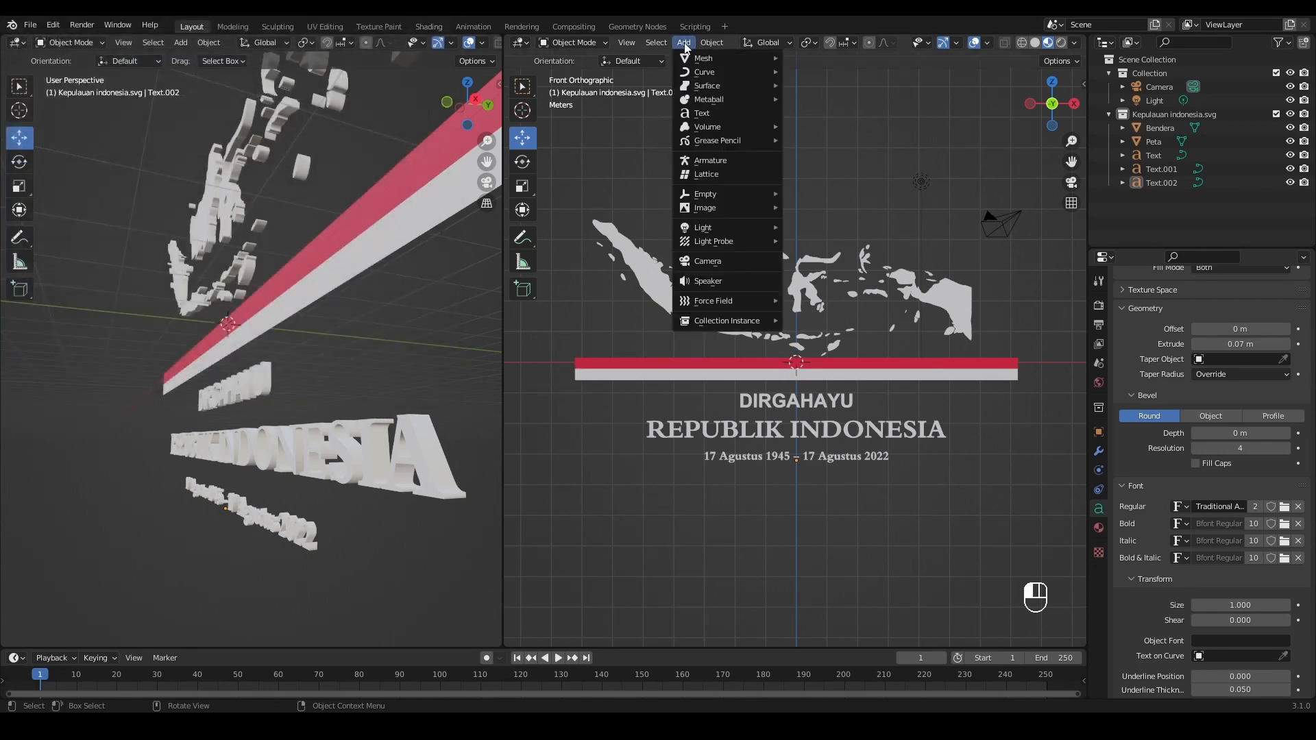
mouse_move(713, 205)
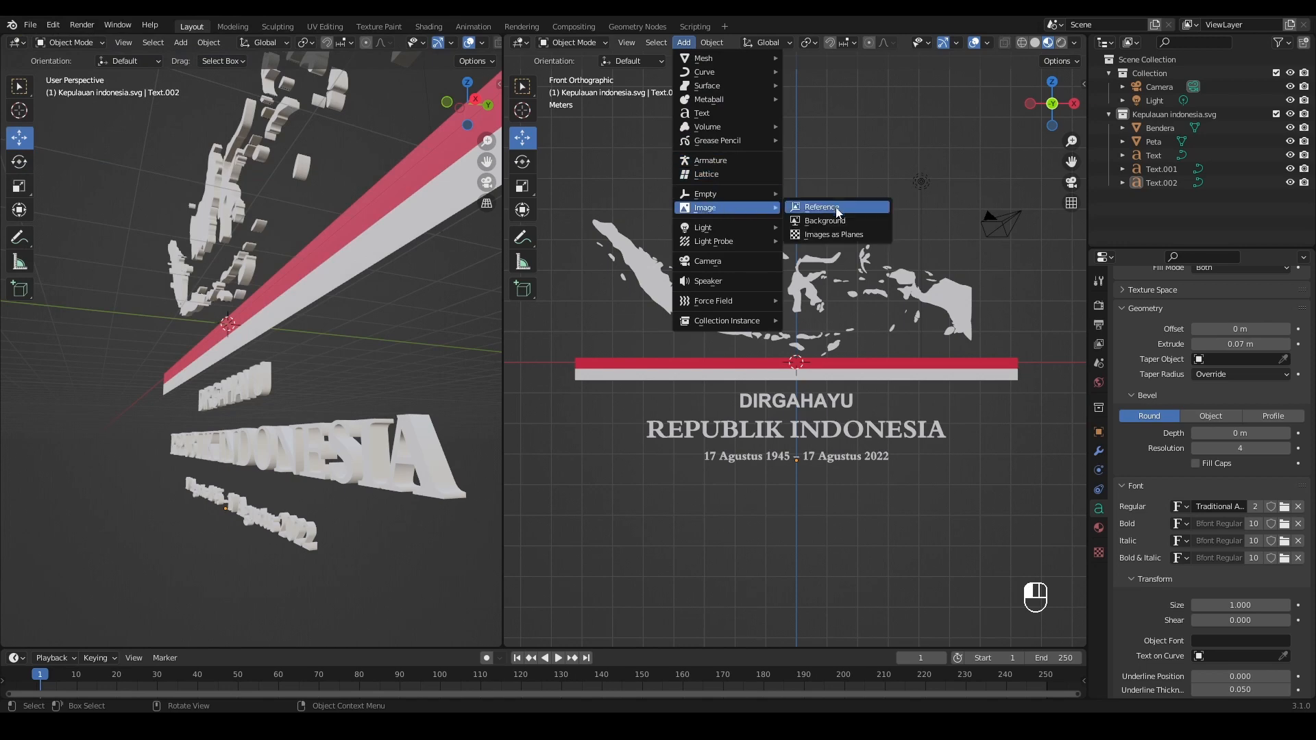
left_click(841, 234)
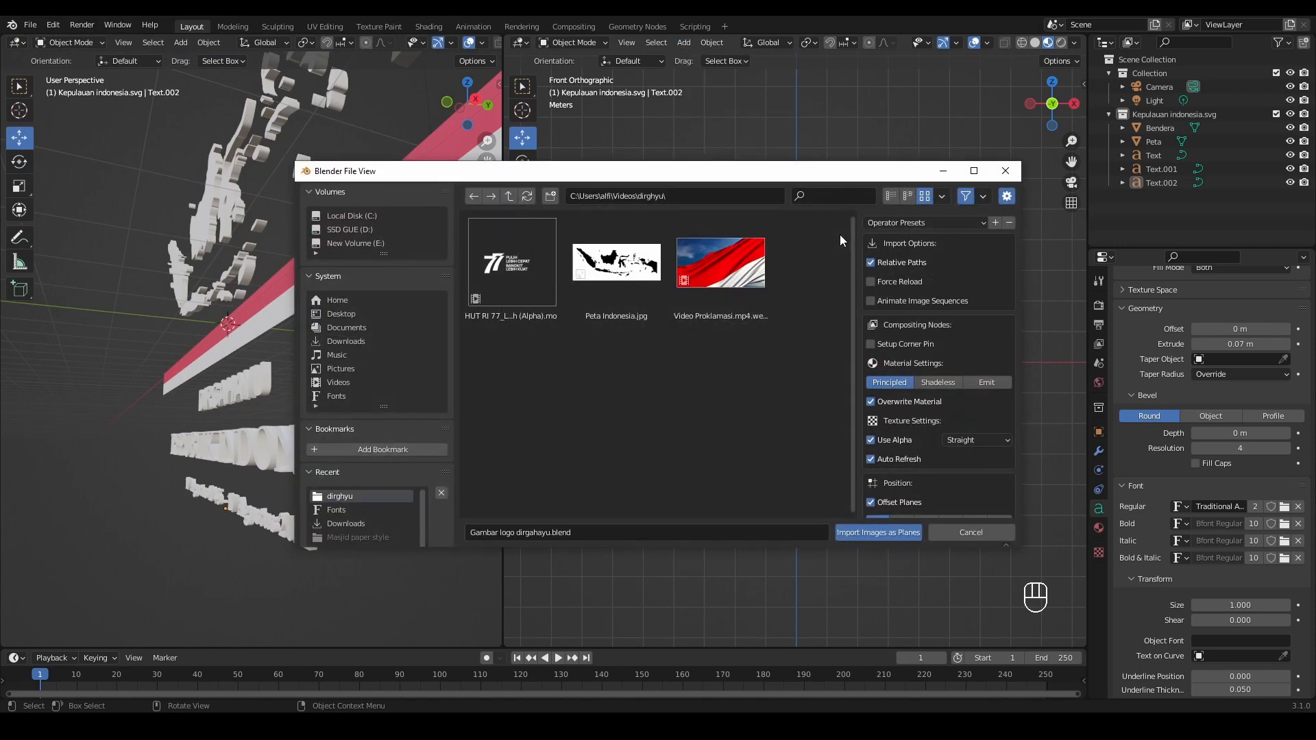
left_click(500, 277)
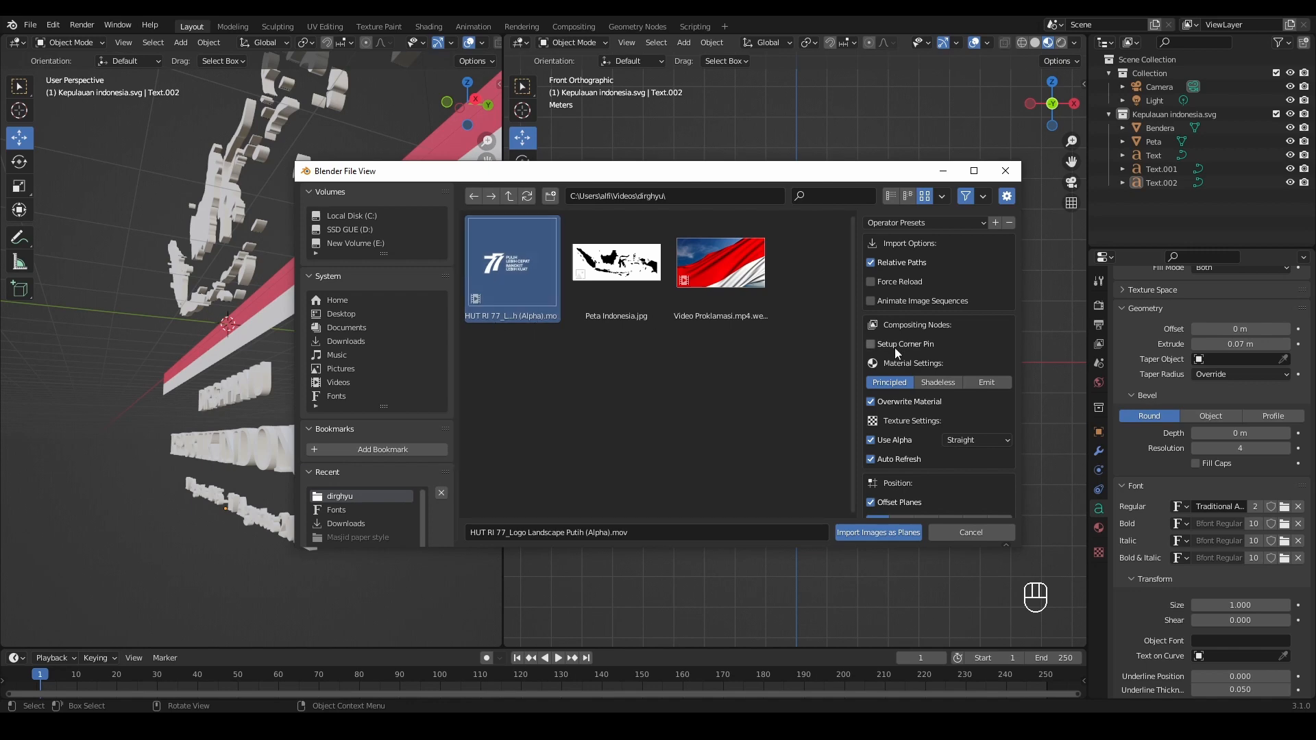
left_click(998, 382)
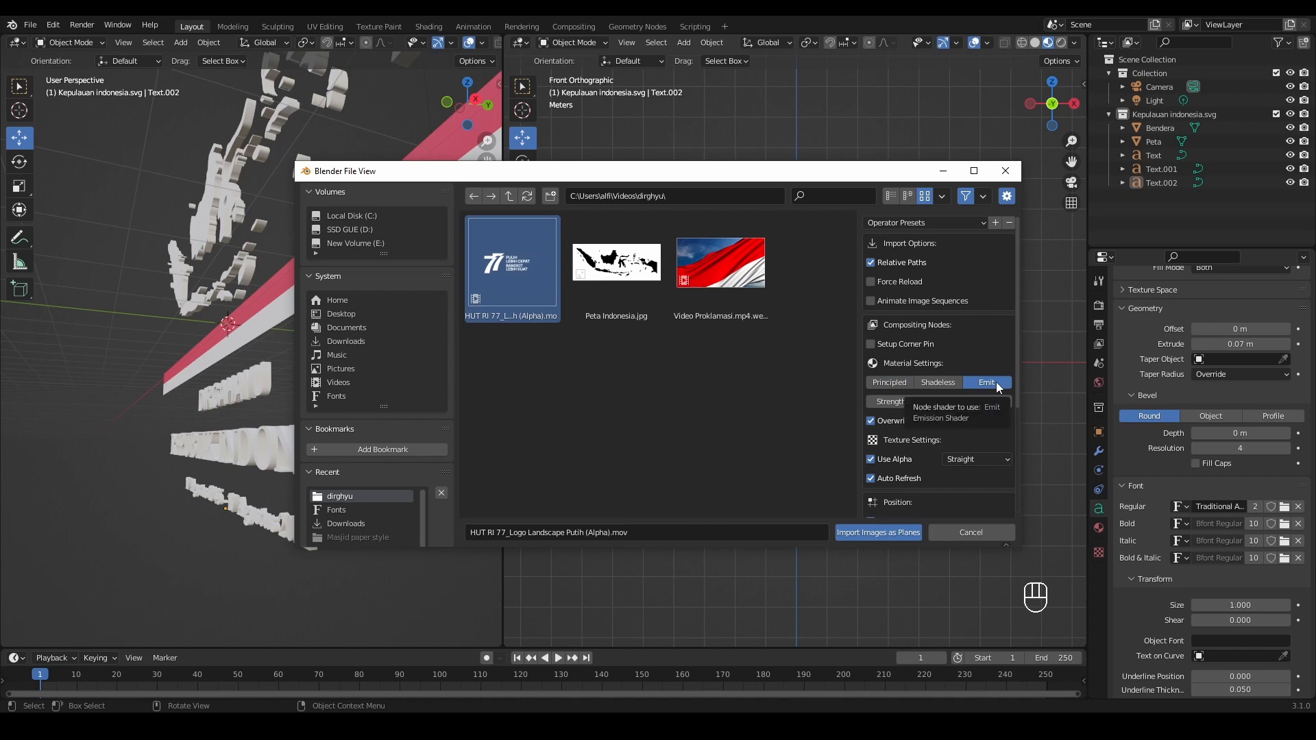
left_click(905, 532)
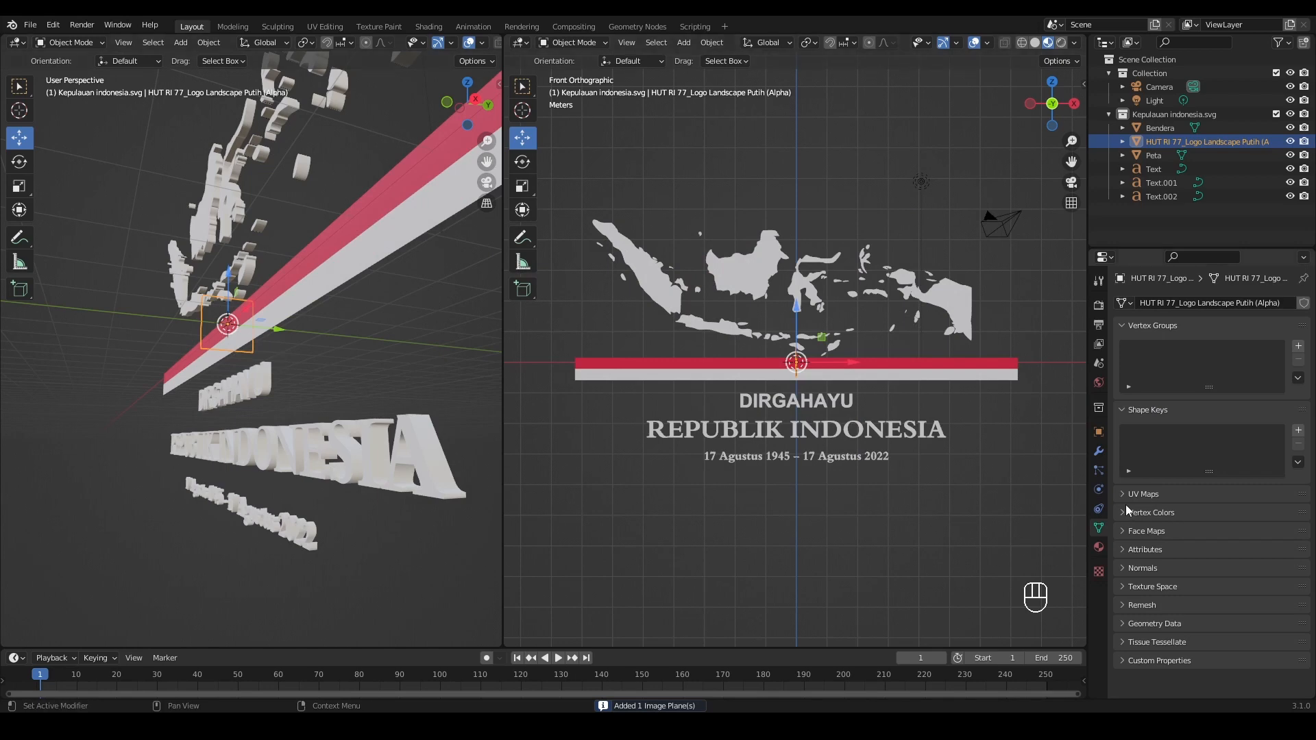
- Set the logo plane's Z rotation to 0° and move it up about 7 m along Z, above the map
left_click(1098, 432)
left_click(1236, 417)
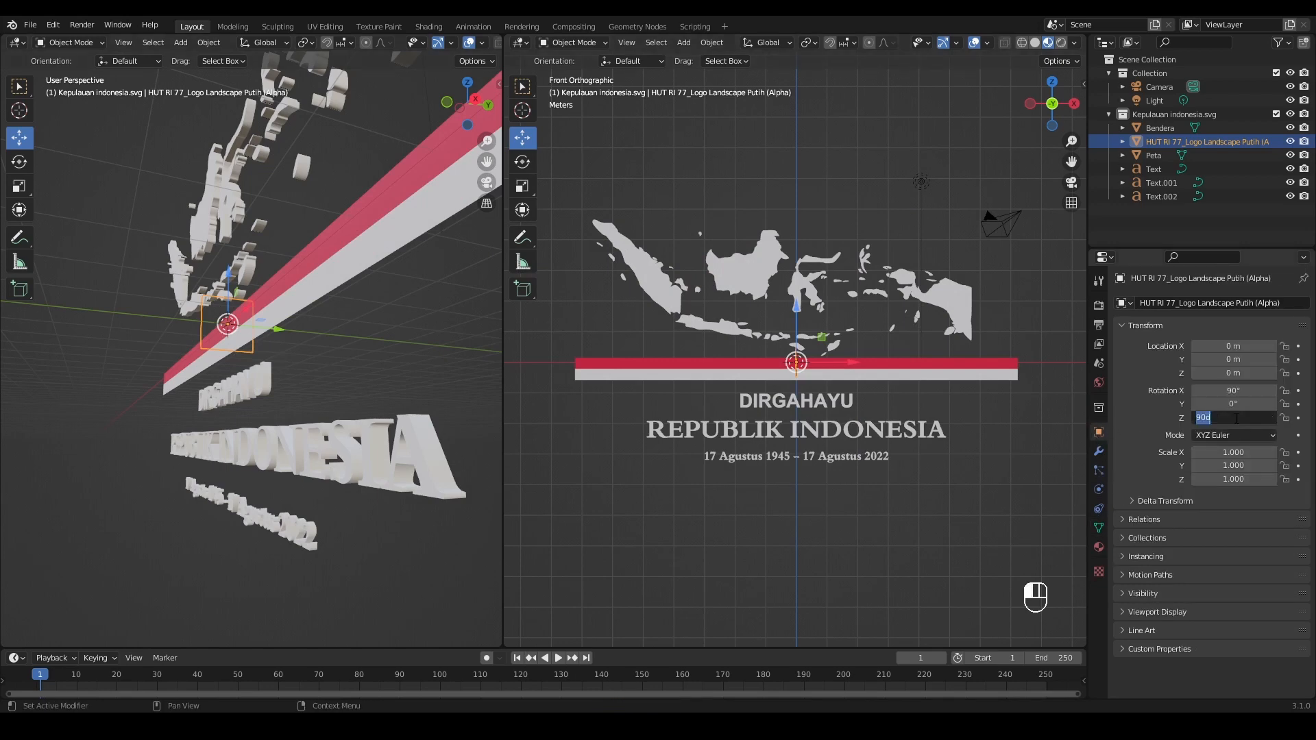
type("0")
key("Return")
left_click_drag(797, 312, 797, 98)
- Scale the logo plane up to about 8.74, playing the animation to frame 96 to show the logo
key("s")
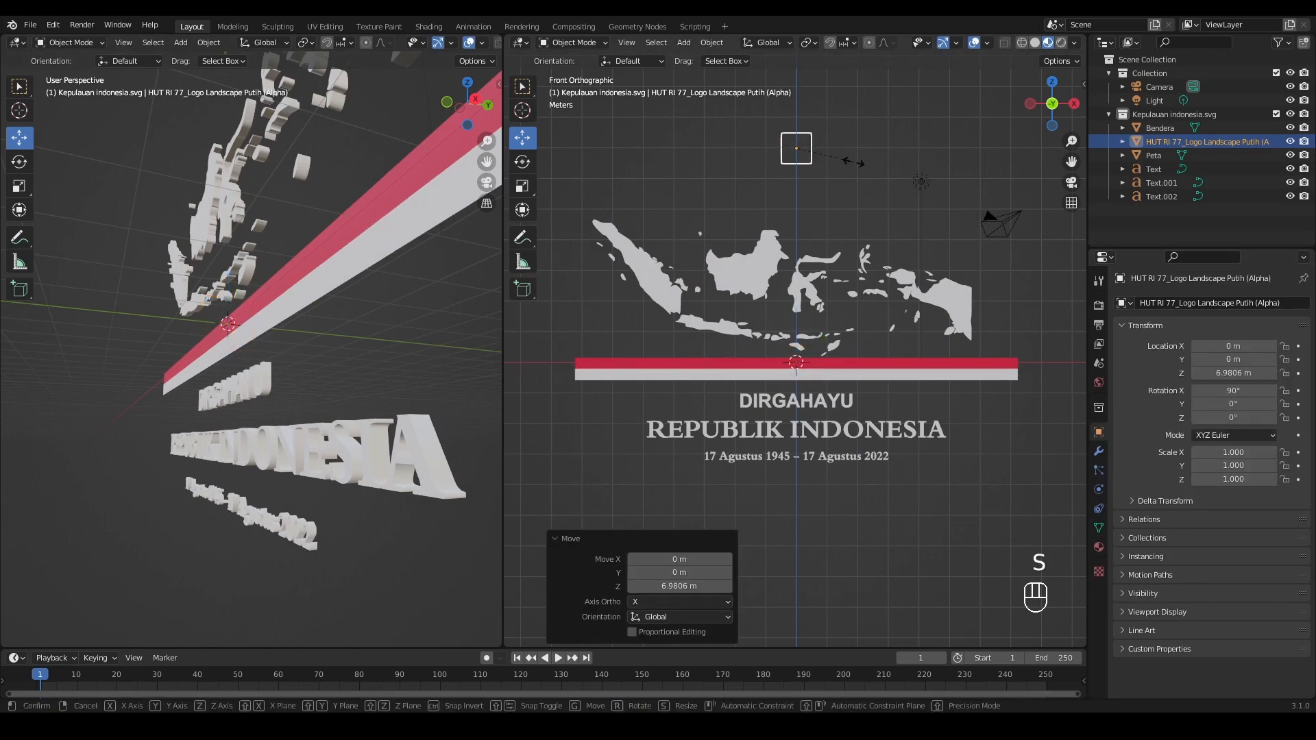
left_click(1056, 196)
middle_click_drag(1053, 193, 1051, 241, "shift")
left_click(558, 658)
left_click(558, 657)
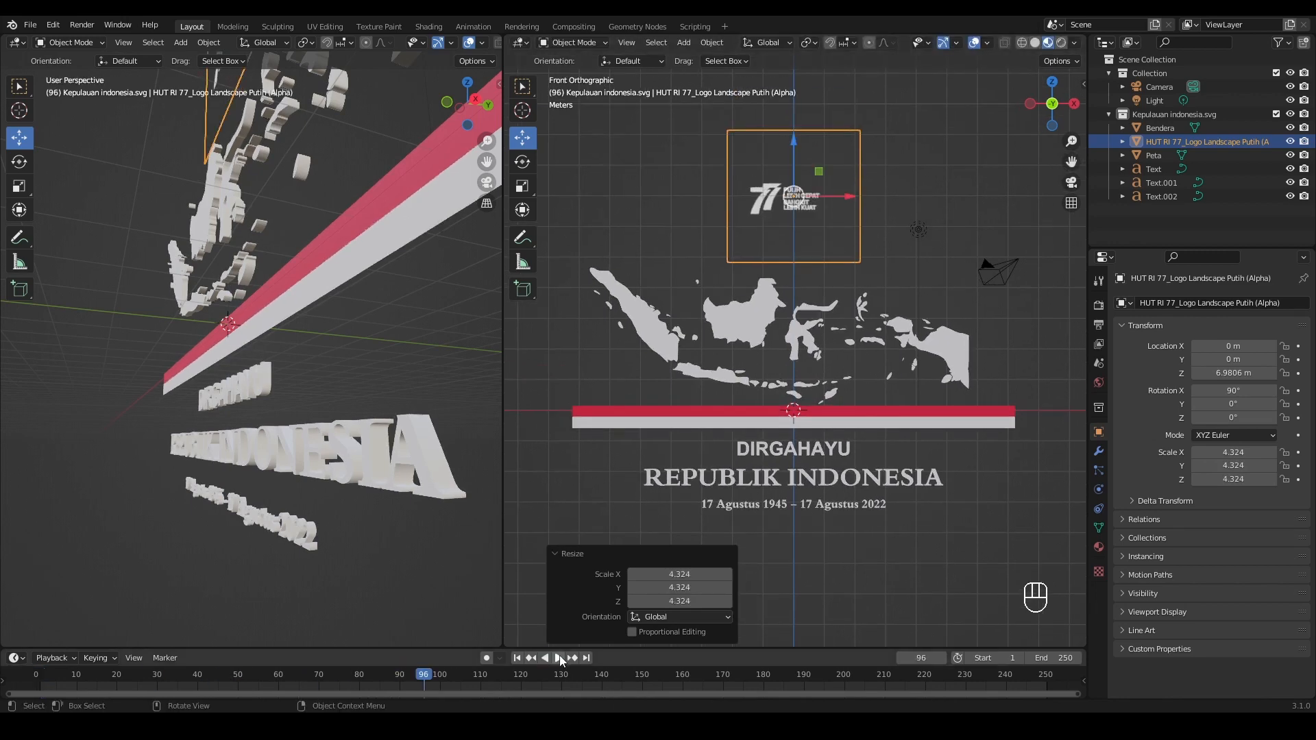
key("s")
left_click(852, 200)
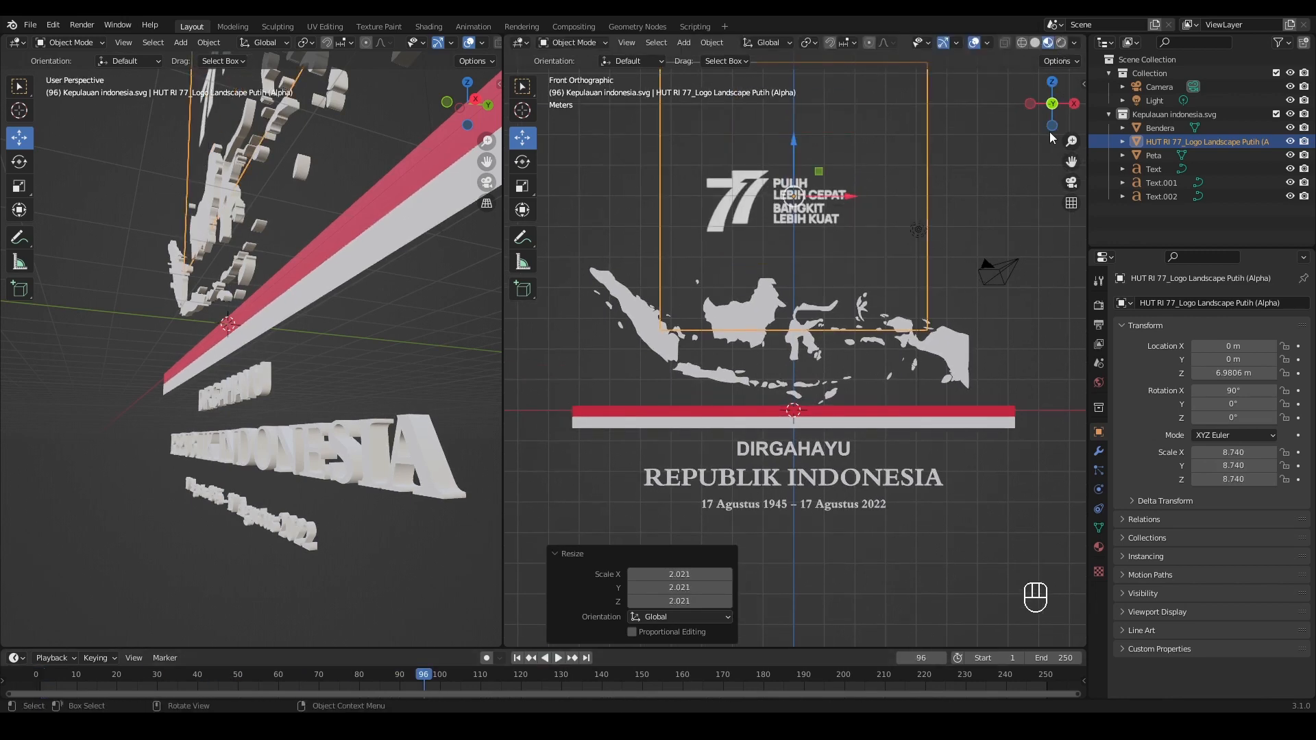
- Set both the blend mode and the shadow mode of the logo plane's material to Alpha Clip
left_click_drag(1052, 137, 1043, 118)
left_click(1099, 546)
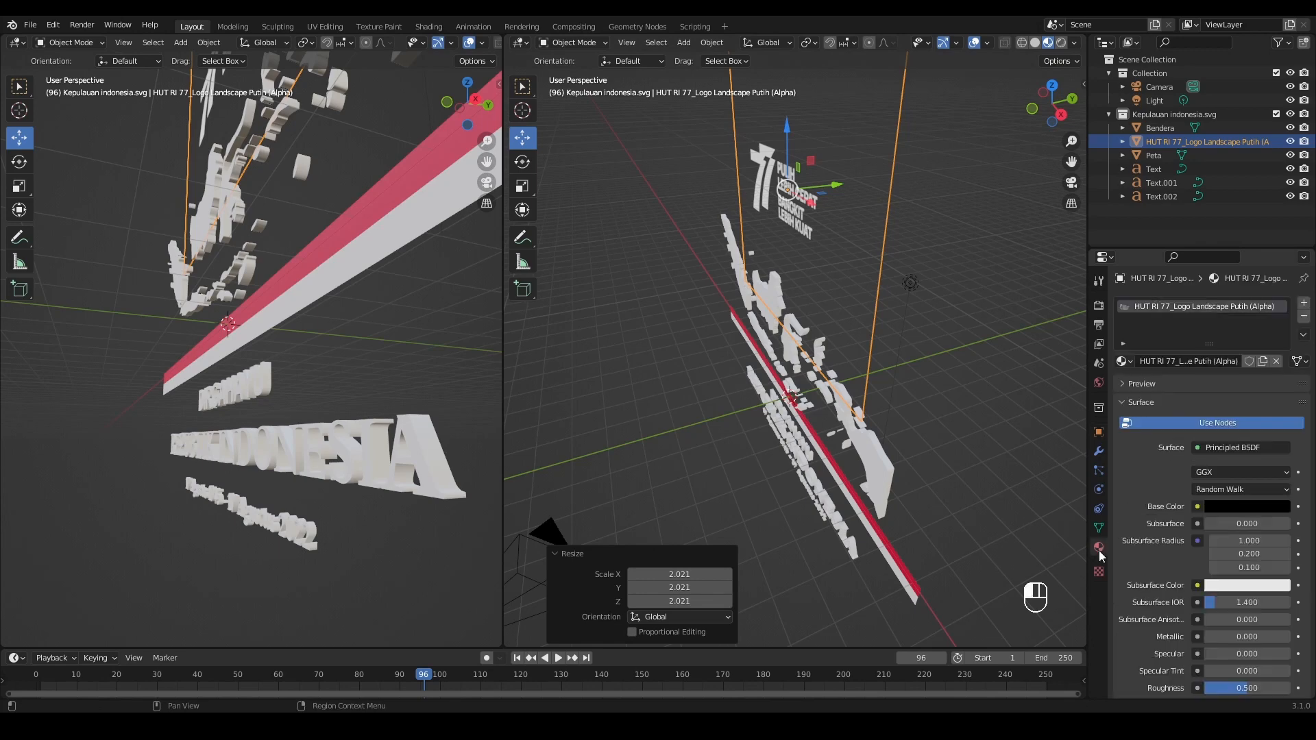
scroll(1194, 543, "down", 12)
scroll(1193, 542, "down", 3)
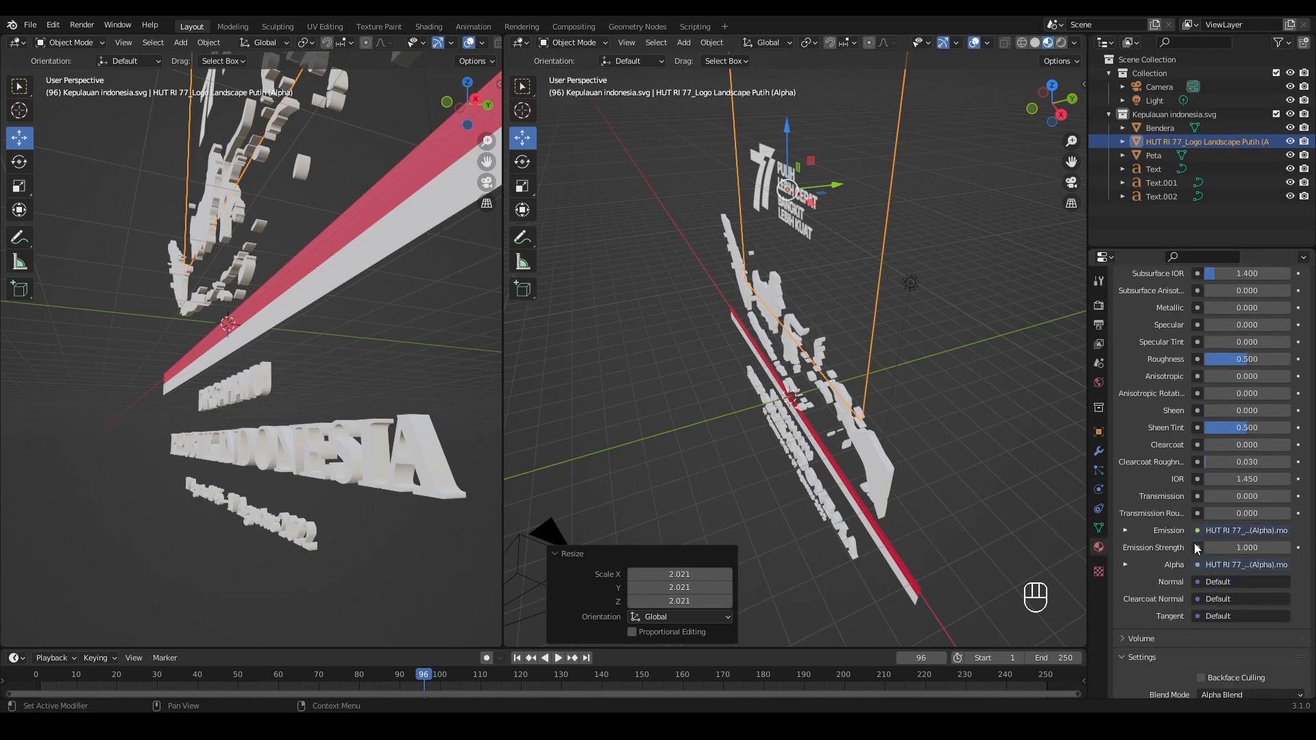
scroll(1174, 586, "down", 6)
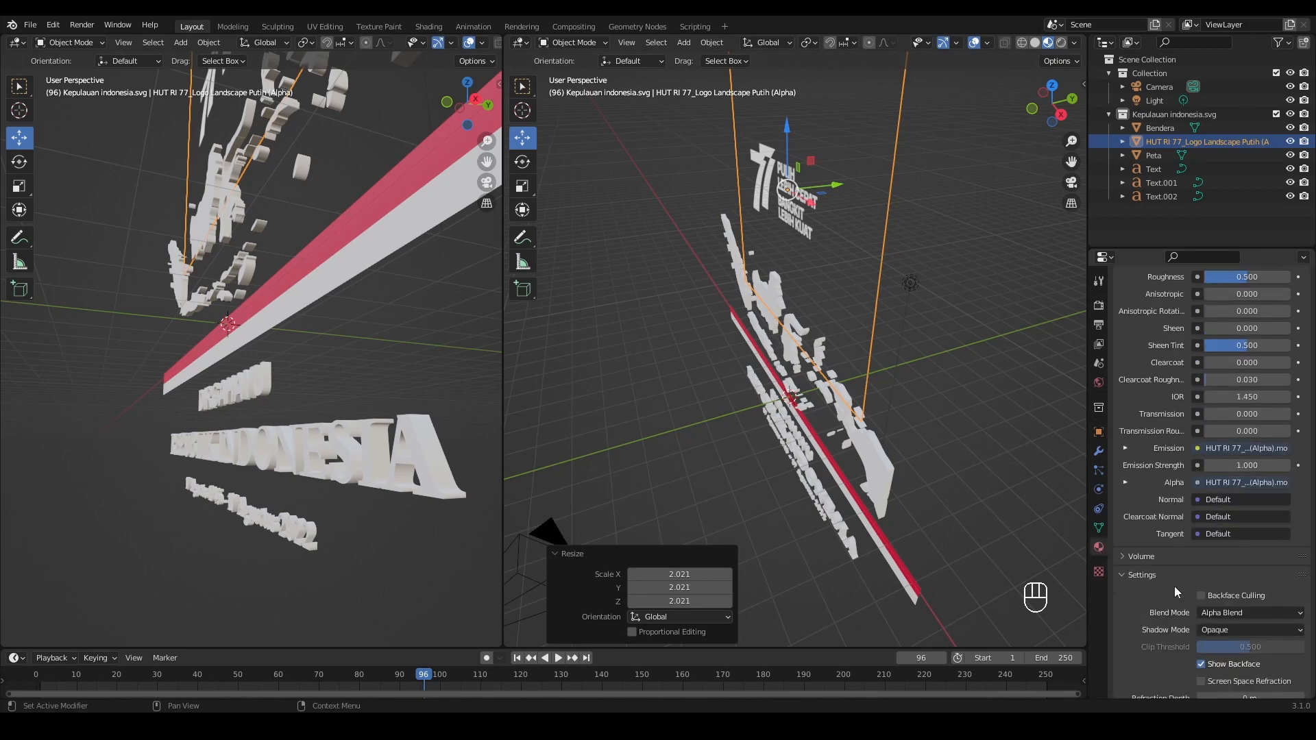
left_click(1241, 586)
left_click(1239, 615)
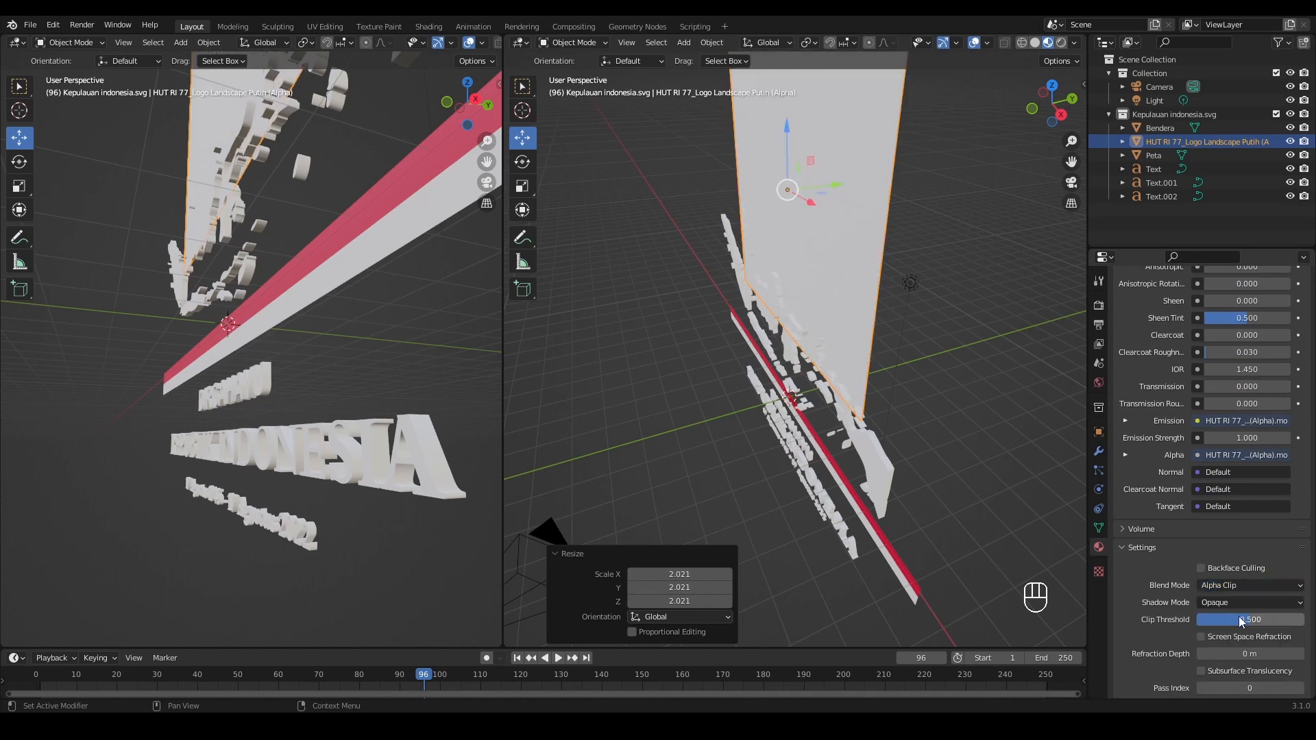
left_click(1239, 602)
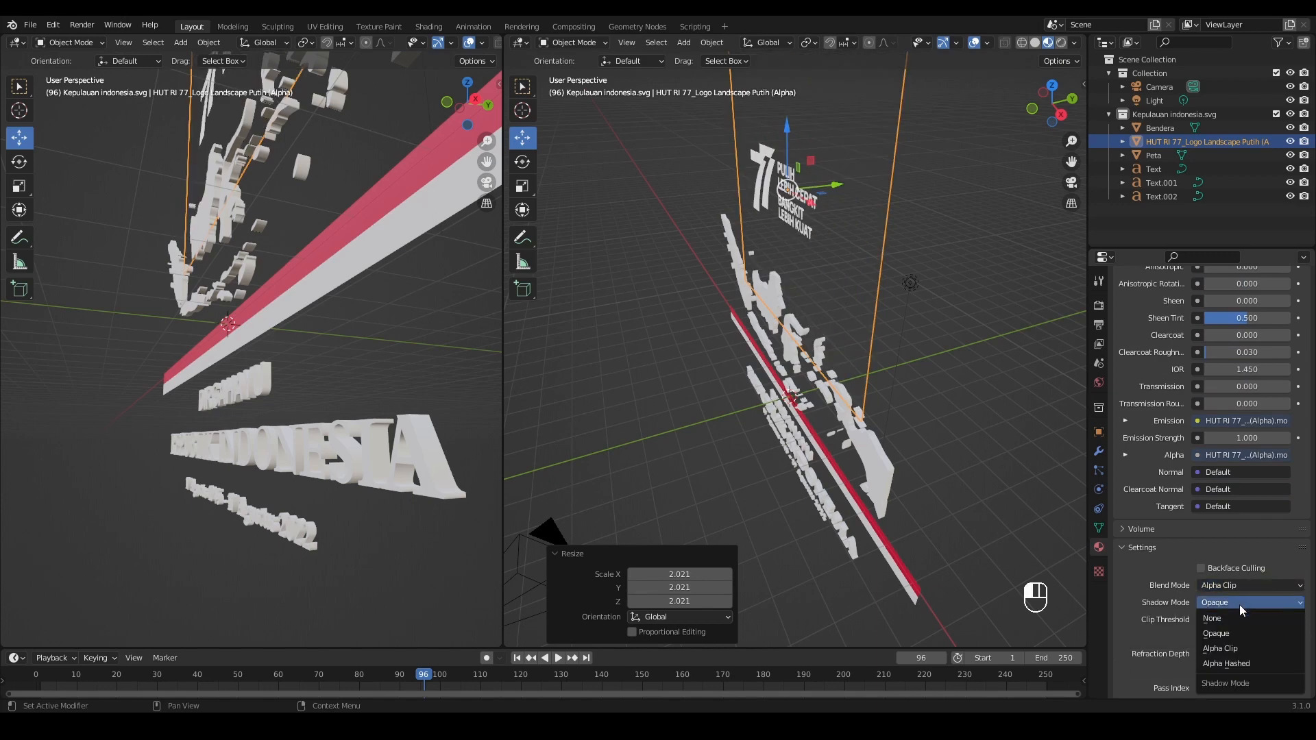
left_click(1235, 649)
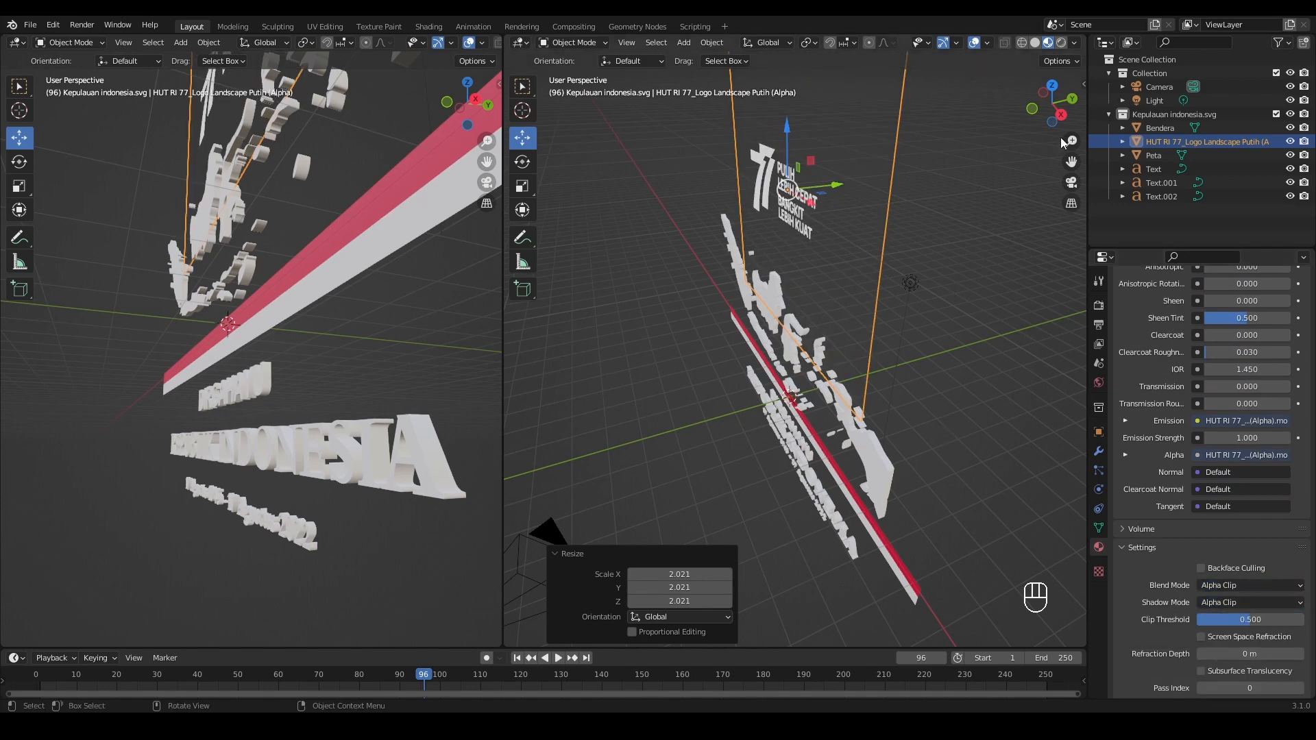
- Switch to the Shading workspace with the logo plane selected and frame the 77 logo closely at an angle
left_click_drag(1052, 109, 989, 211)
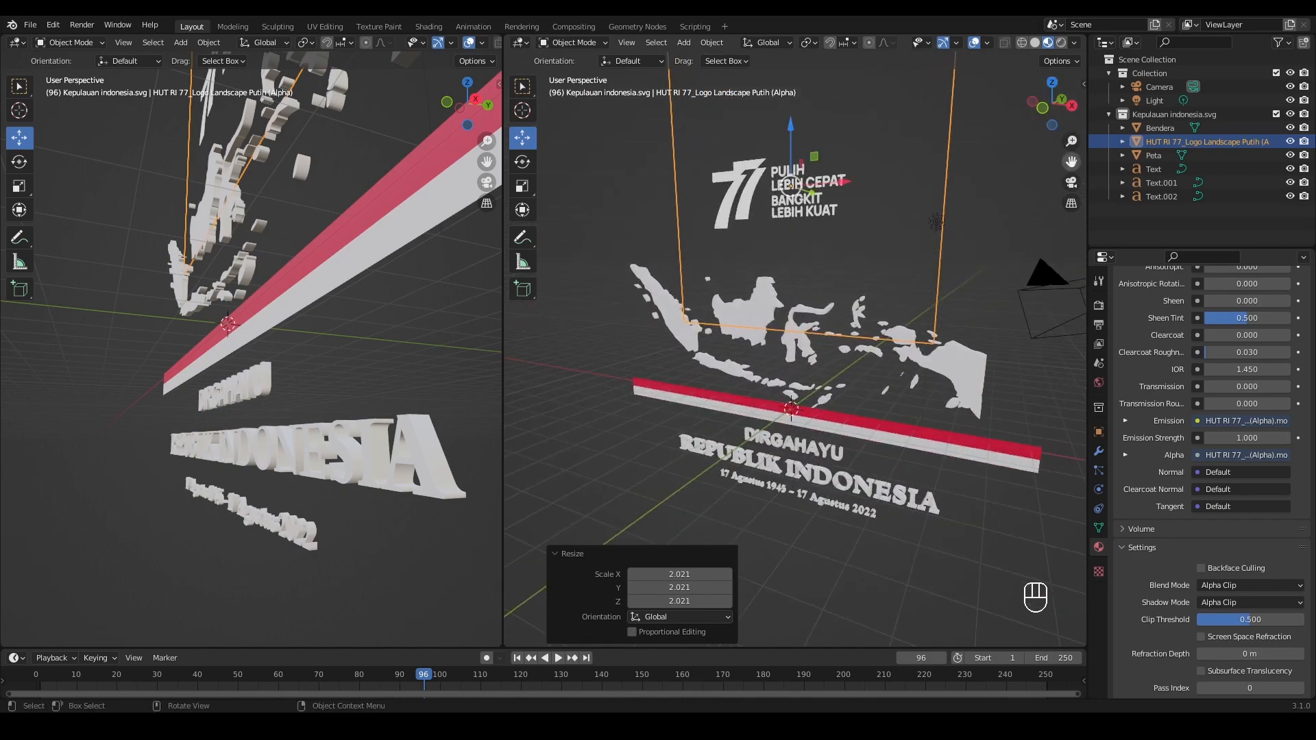
left_click_drag(1071, 161, 1097, 288)
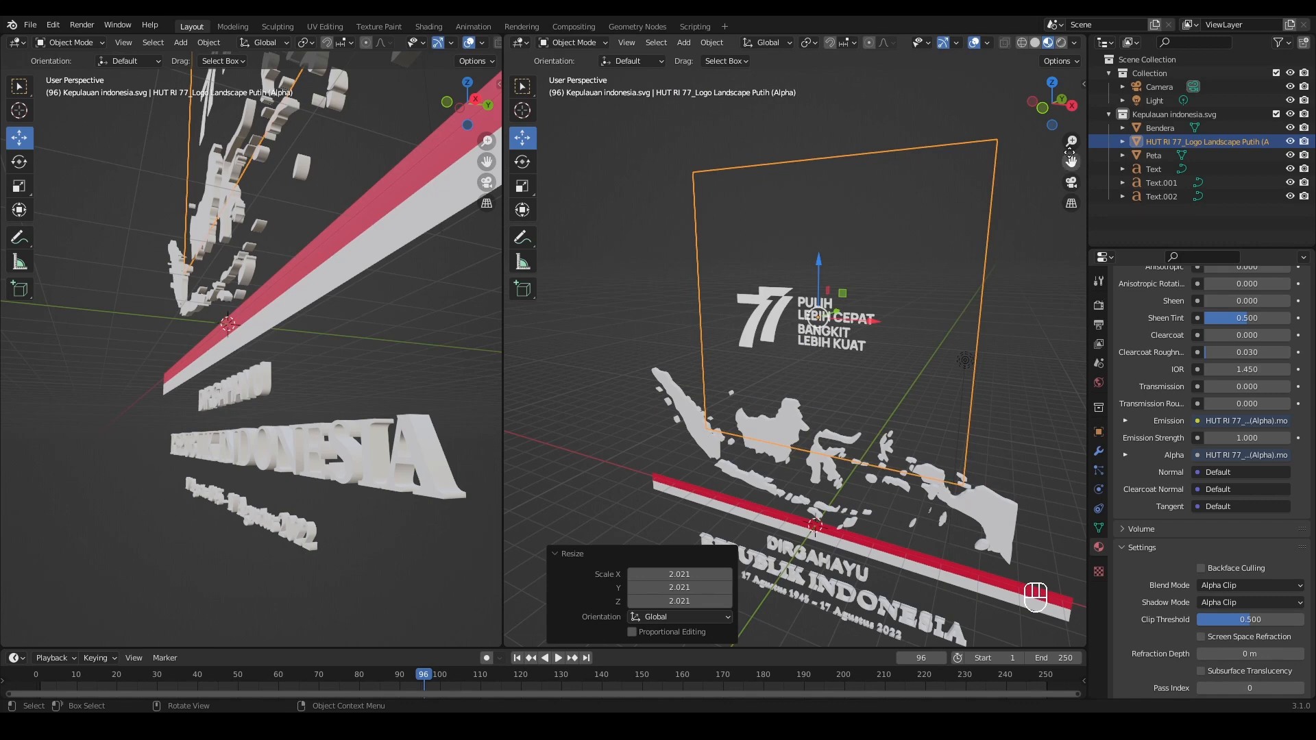
left_click_drag(1058, 127, 973, 134)
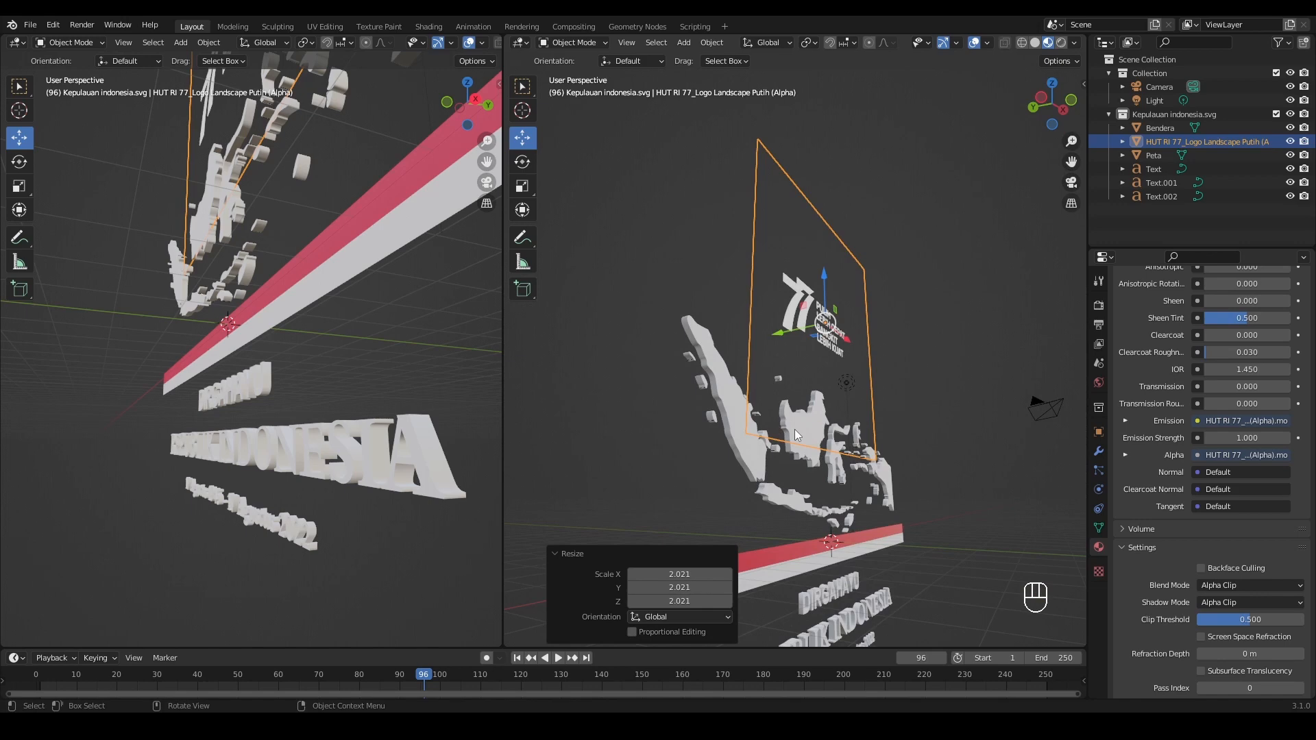
middle_click_drag(797, 435, 853, 341)
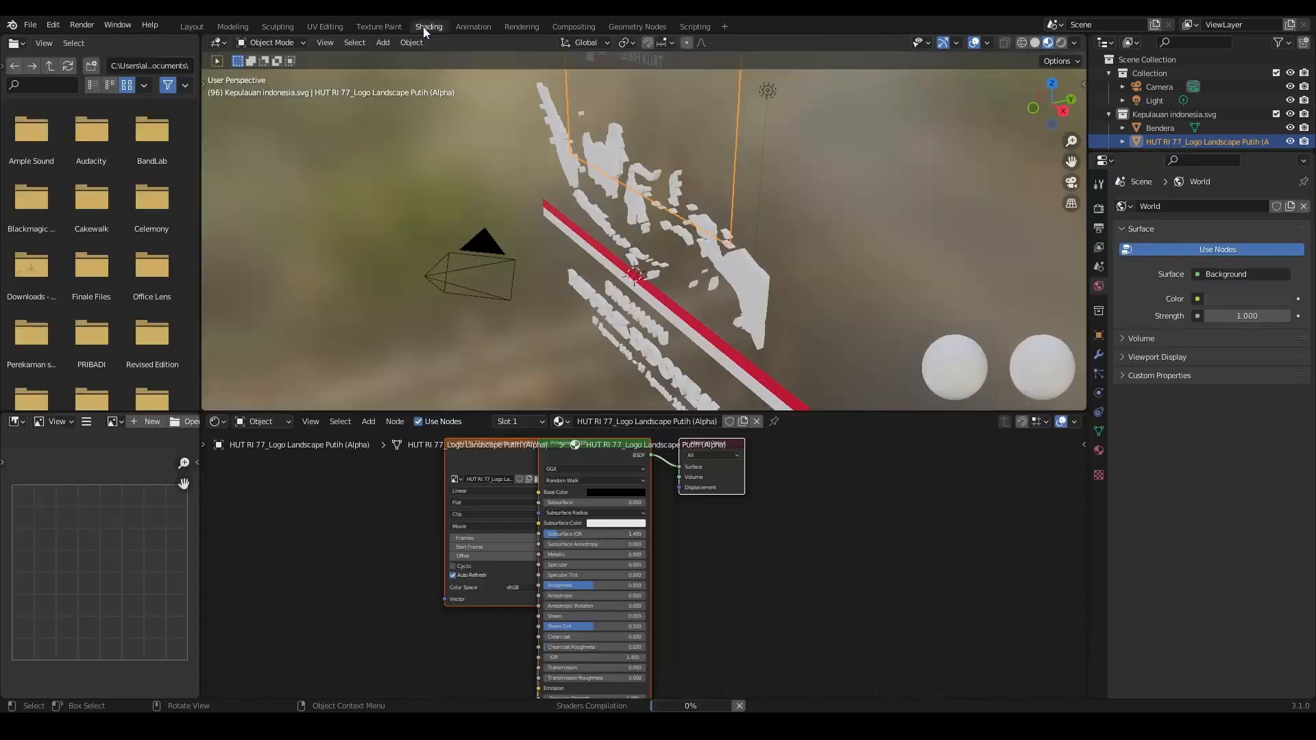
left_click(426, 28)
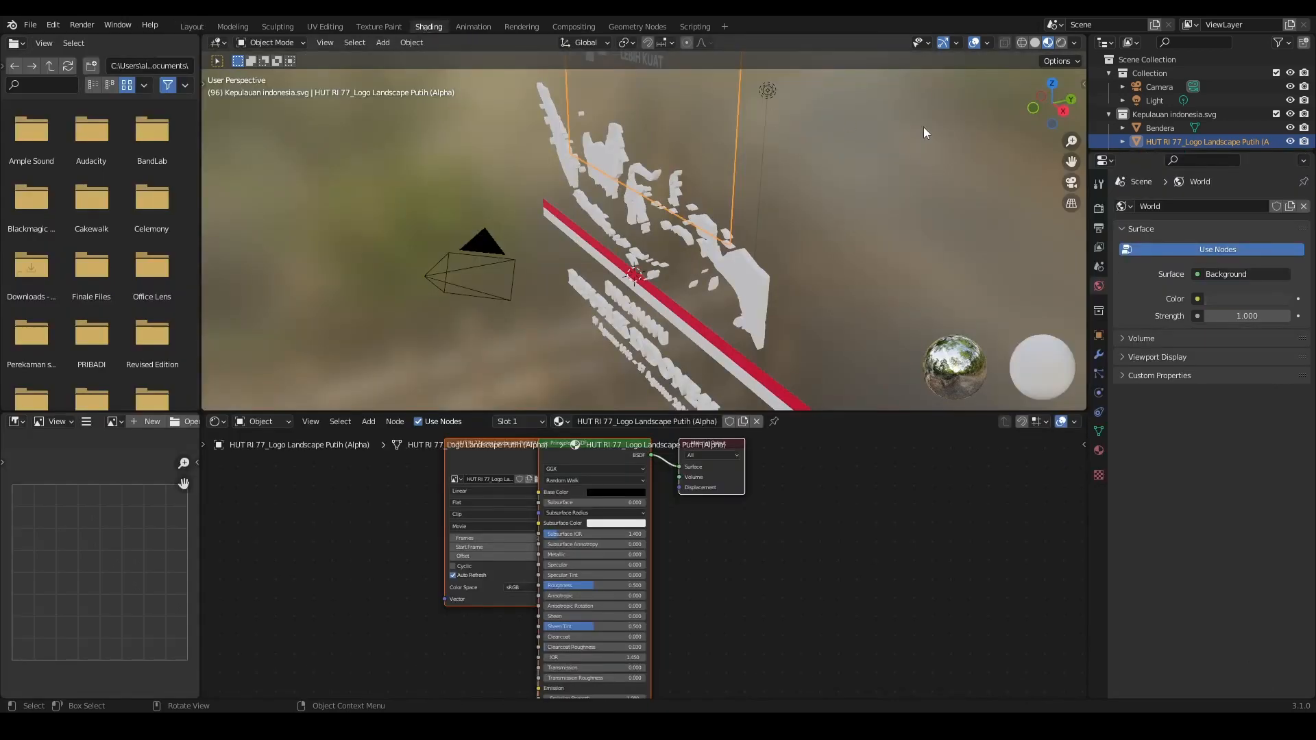
left_click_drag(1071, 161, 872, 268)
scroll(930, 249, "up", 3)
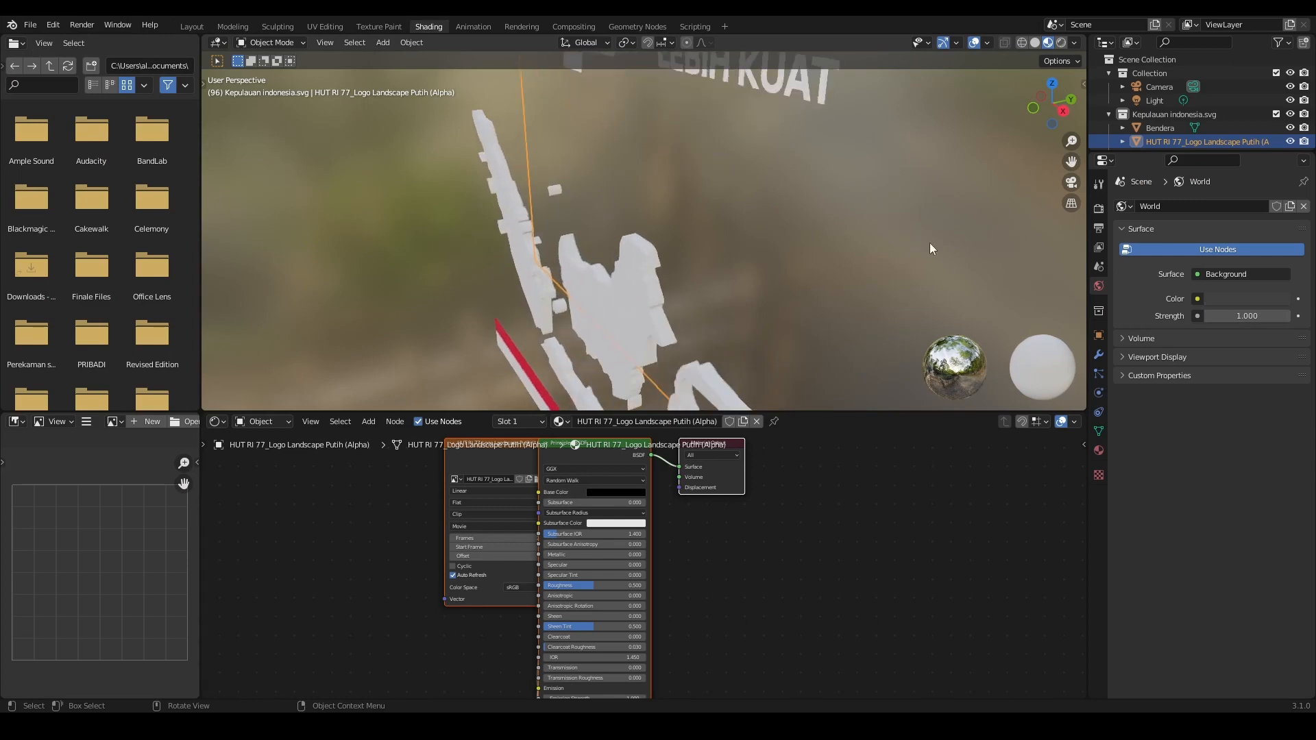
left_click_drag(1073, 164, 1069, 356)
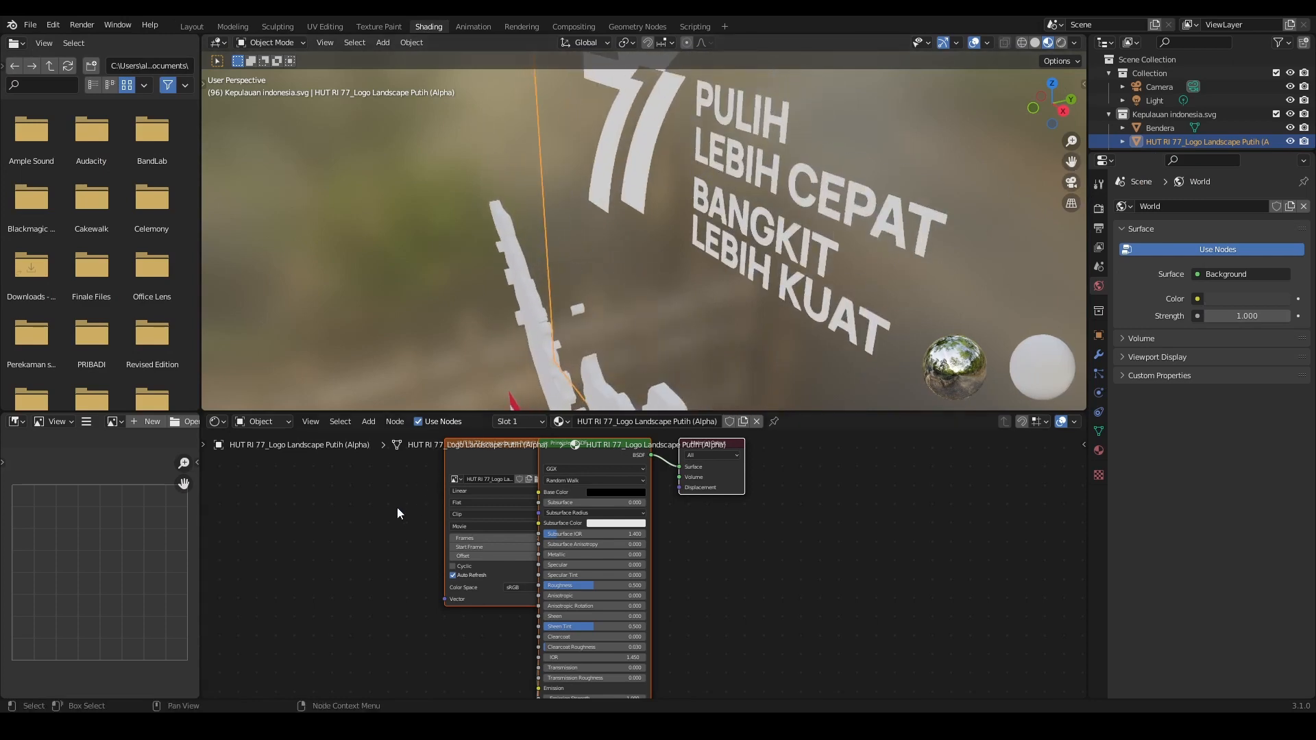
- Spread the logo material's nodes apart, leaving a gap between the image texture node and the Principled BSDF
left_click_drag(867, 480, 606, 502)
key("g")
left_click(880, 475)
left_click_drag(488, 461, 352, 455)
- Insert a ColorRamp node on the link between the logo texture's Color output and the Principled BSDF's Emission input
left_click(368, 423)
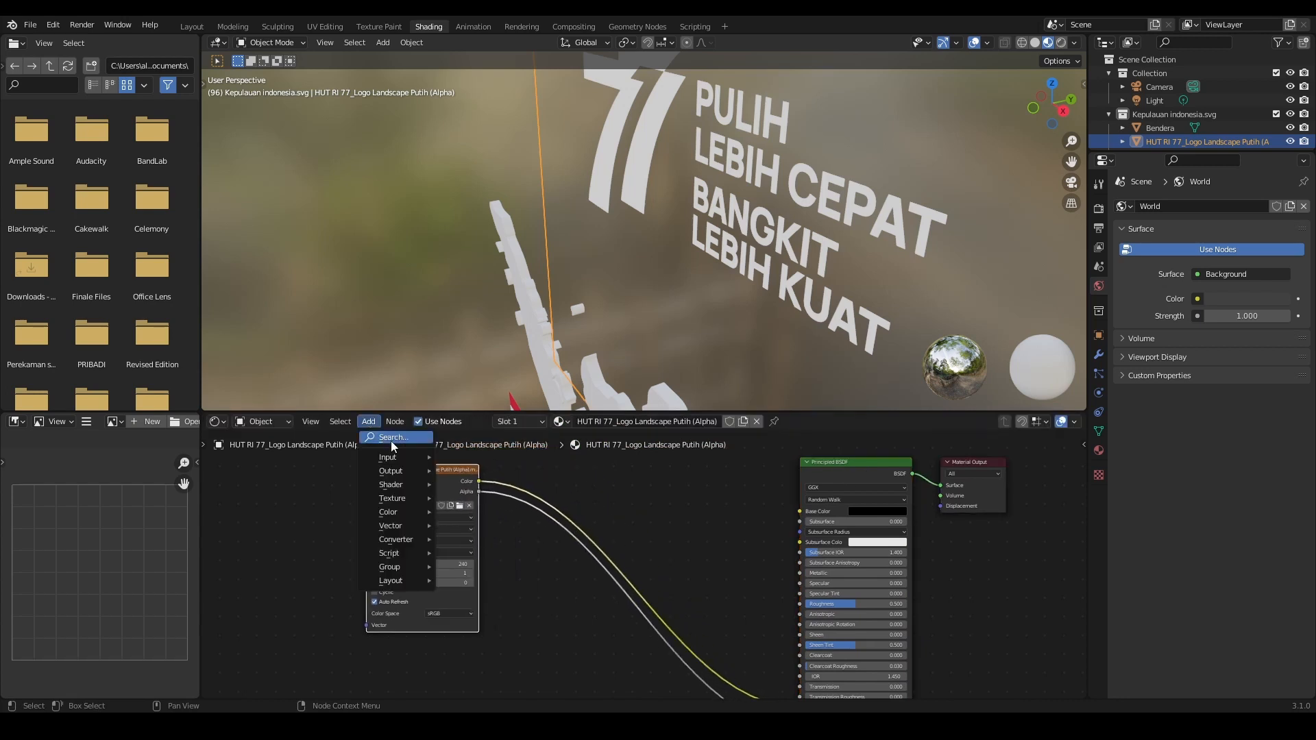
mouse_move(401, 540)
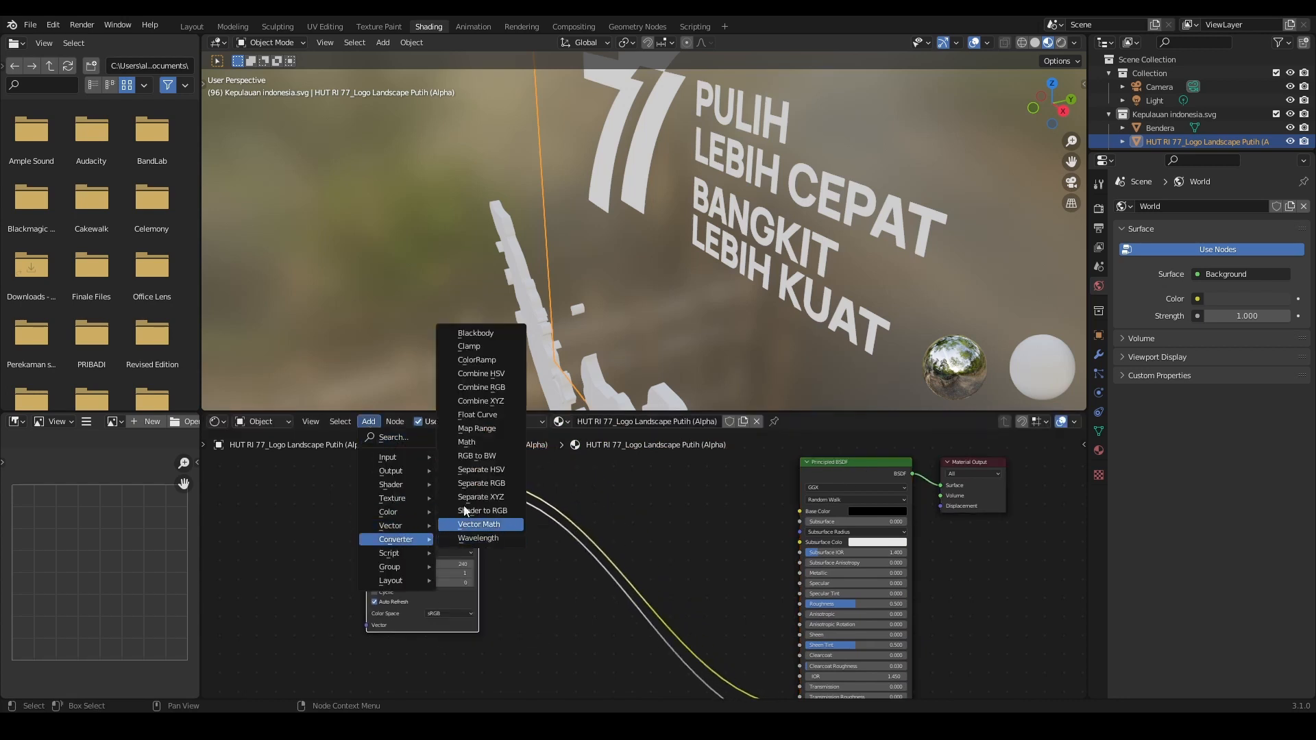
left_click(480, 364)
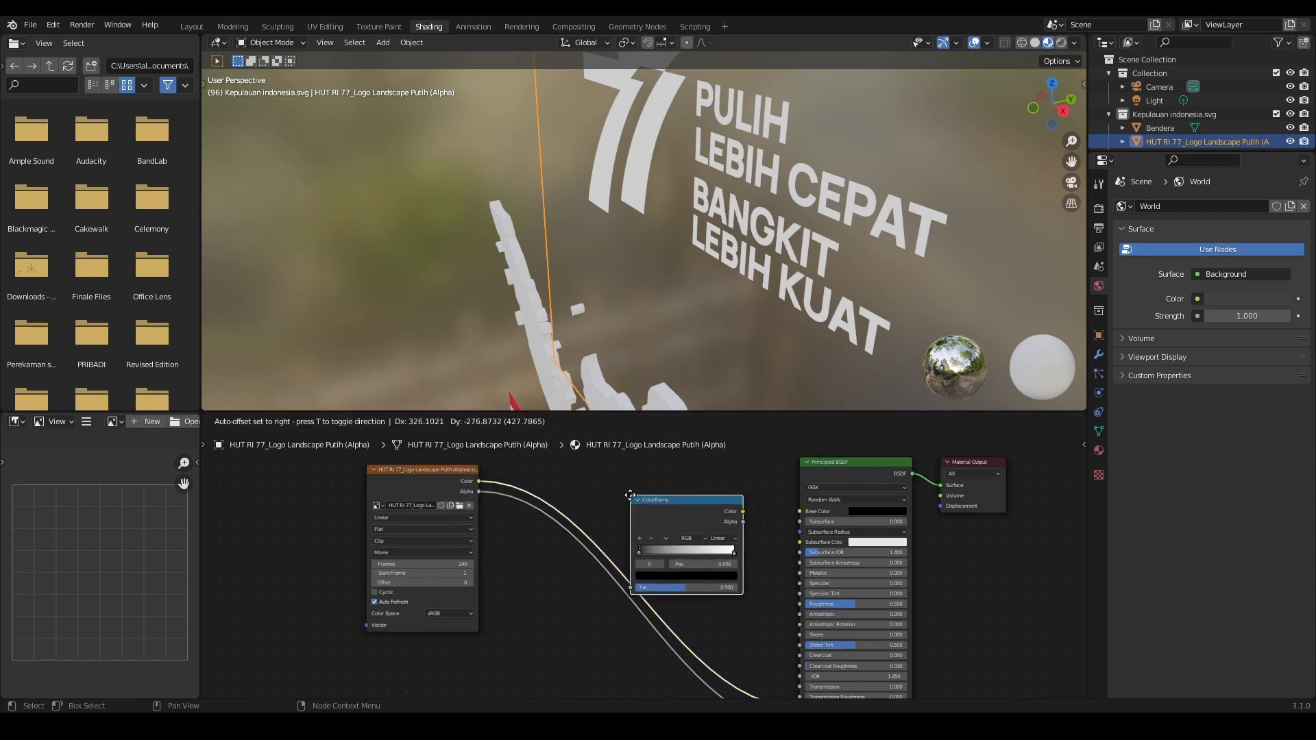
left_click(629, 495)
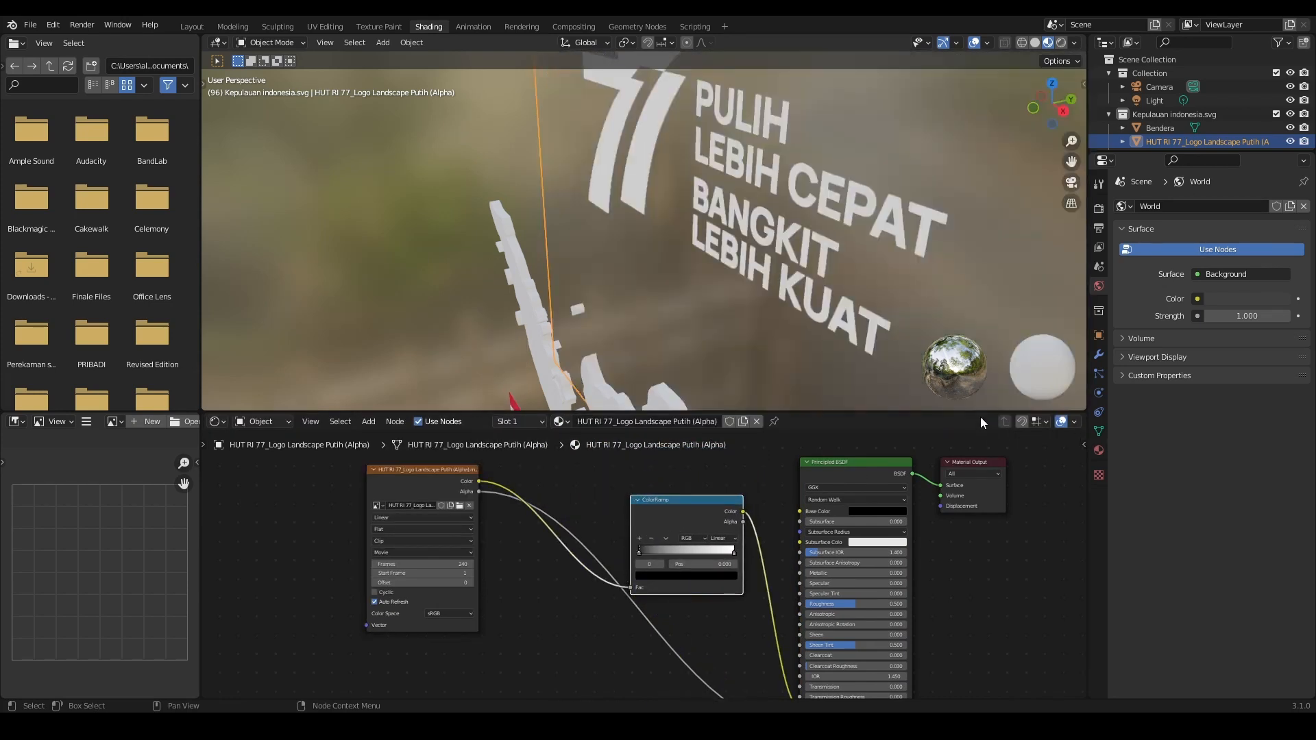
- Remove the ColorRamp's black stop and colour the remaining white stop red, with hue and saturation 0.999 and value 1.000
left_click_drag(980, 412, 1002, 279)
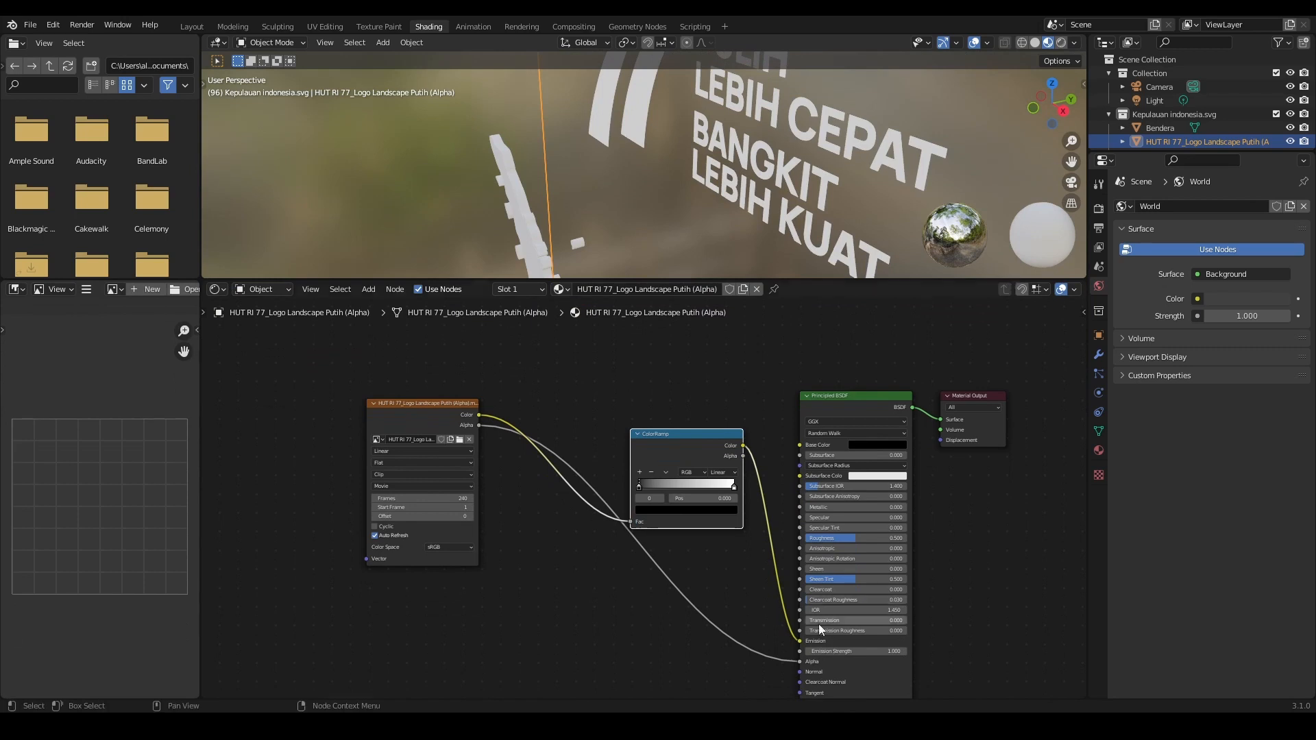
scroll(806, 643, "up", 2)
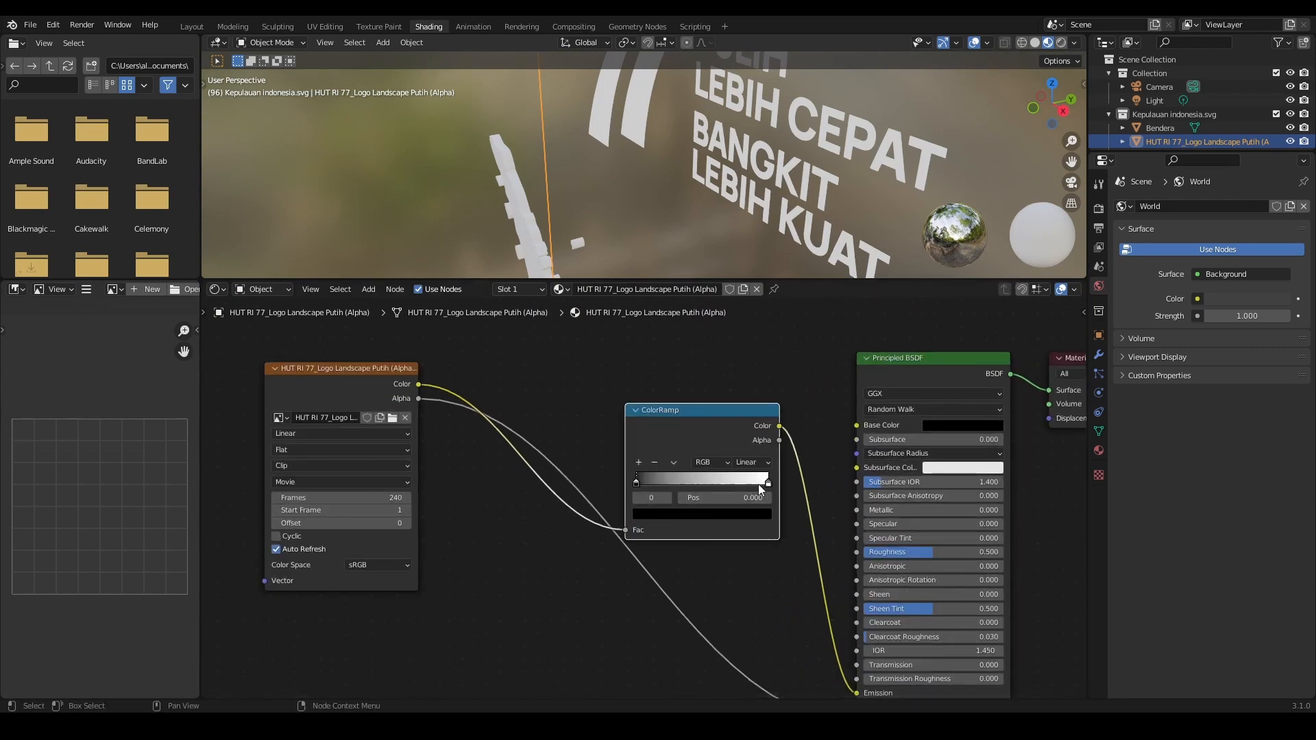
left_click(655, 464)
left_click(724, 515)
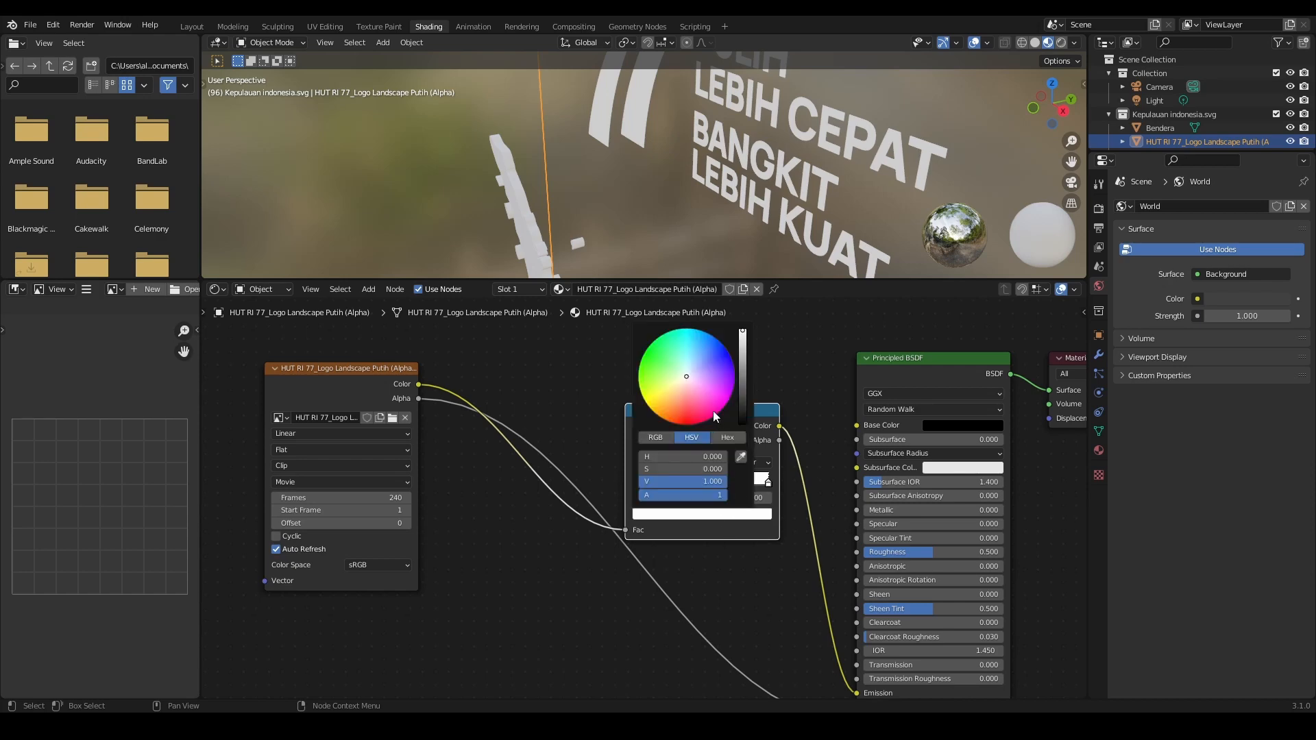
left_click_drag(689, 380, 697, 419)
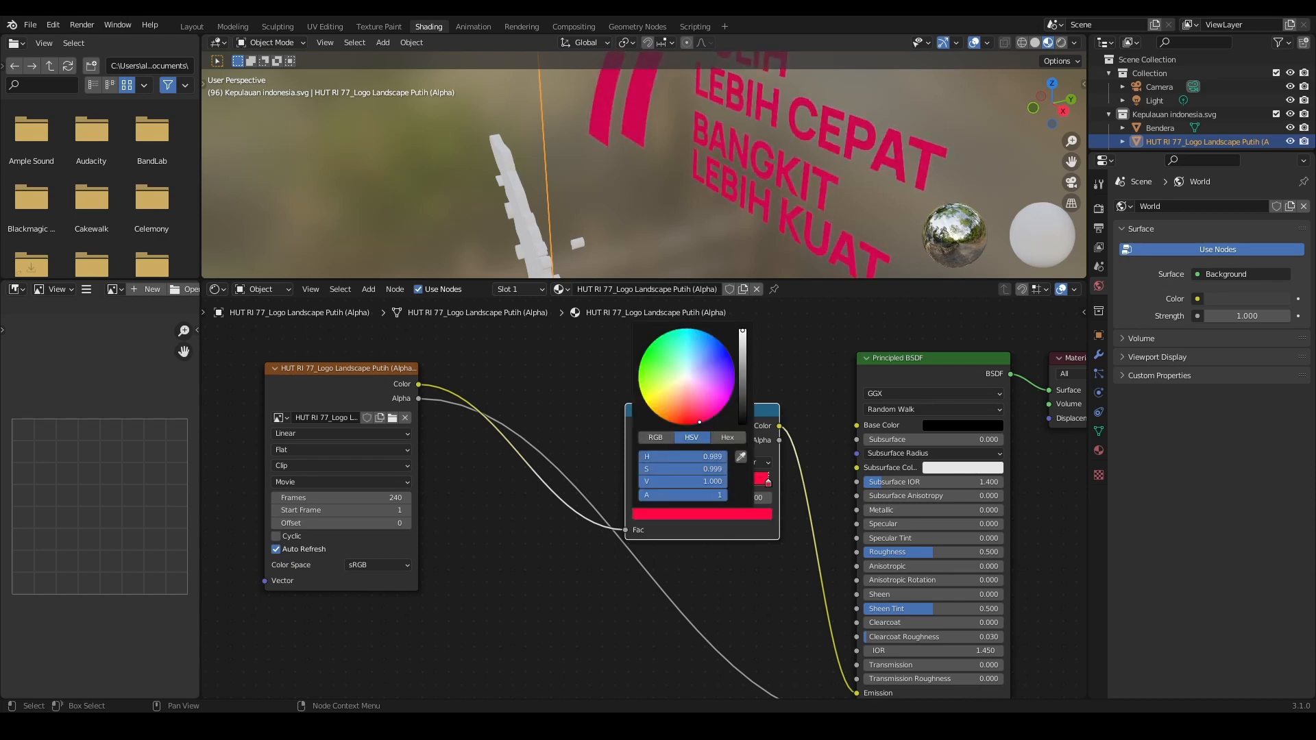
- Check the red logo in the Layout workspace from the front view at frame 168
middle_click_drag(637, 198, 795, 161)
scroll(795, 161, "down", 4)
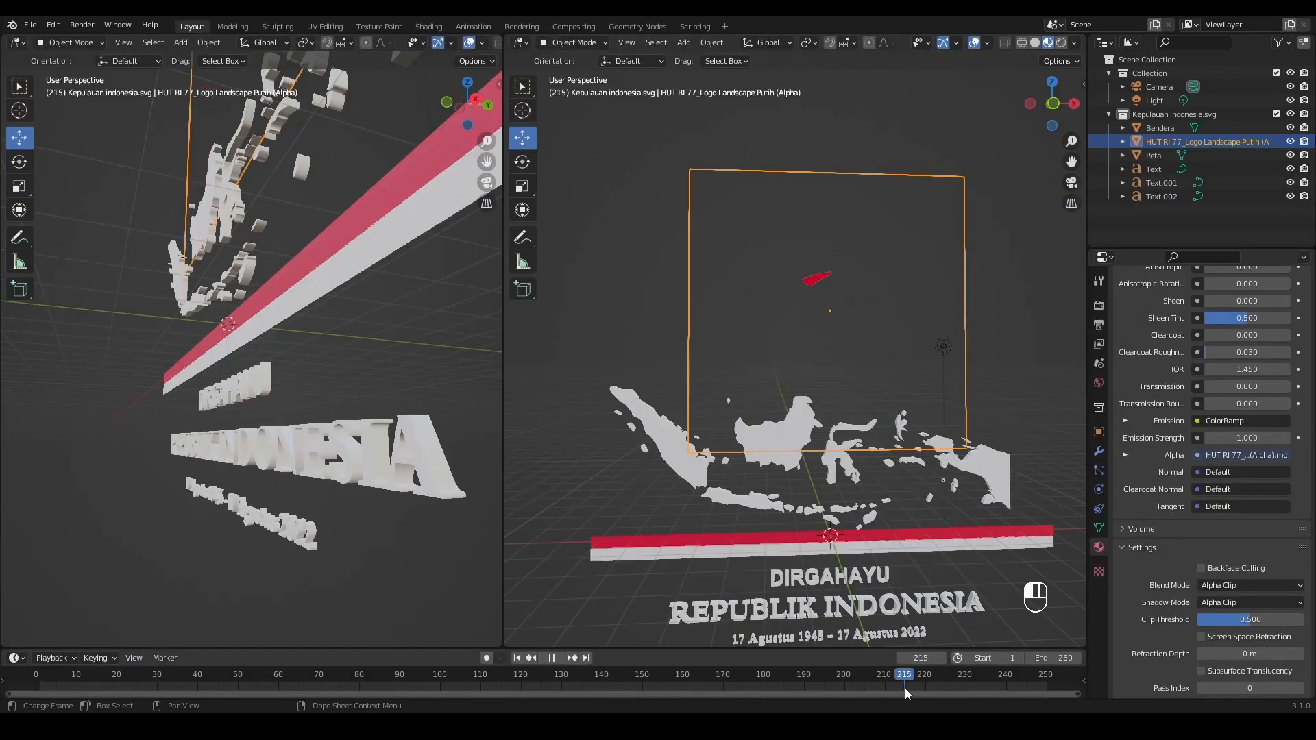
left_click(1052, 103)
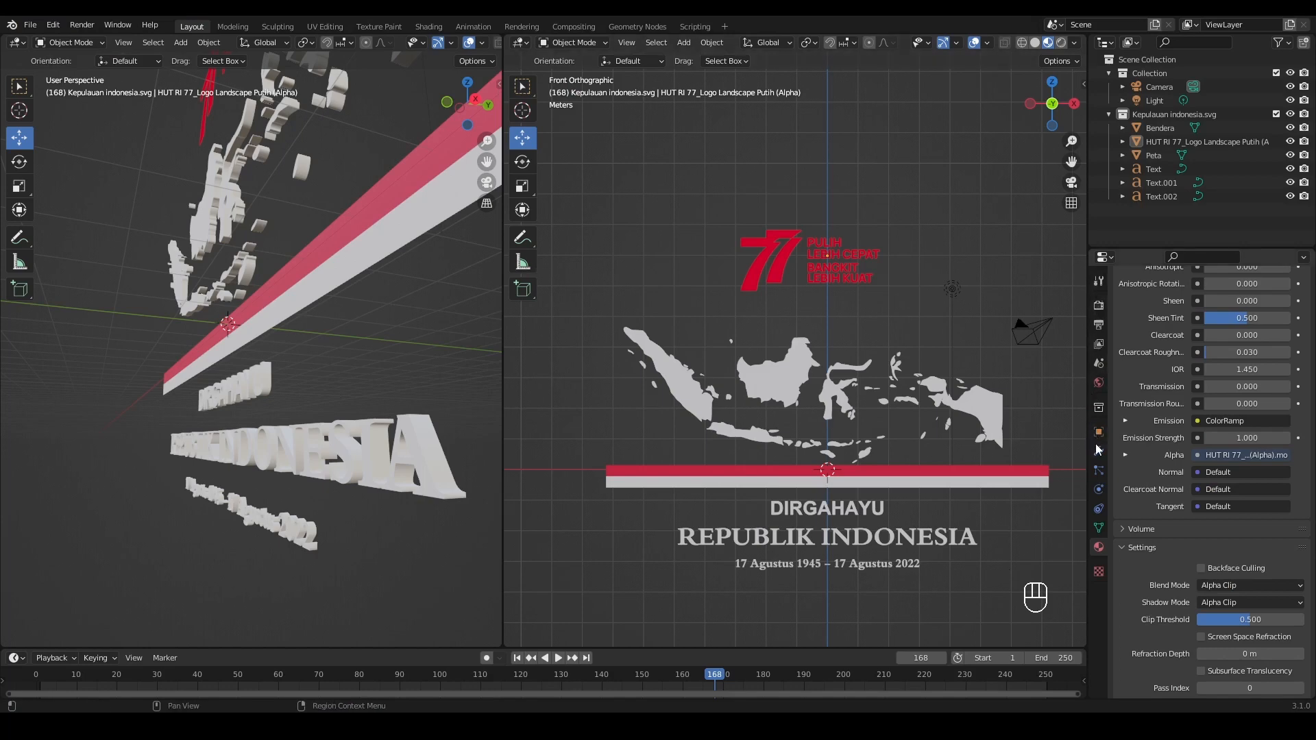
- Assign an Environment Texture to the world background's colour
left_click(1100, 388)
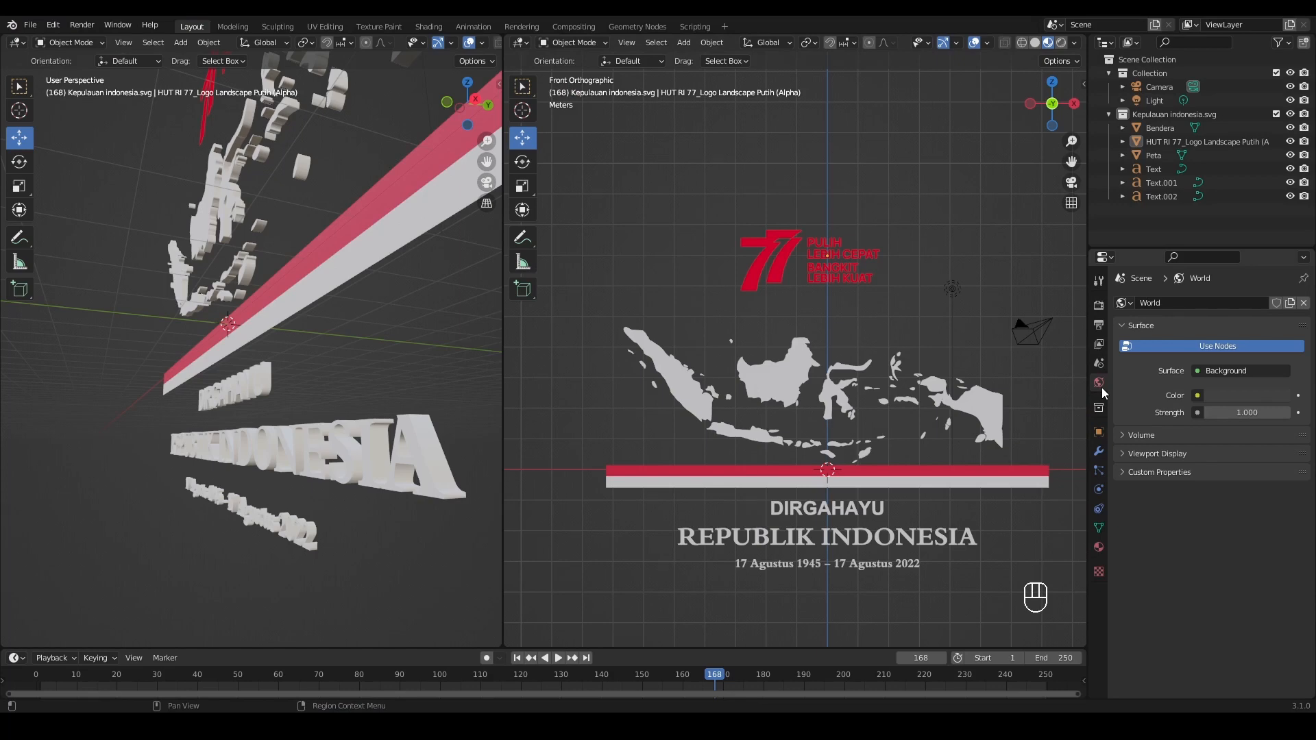
left_click(1197, 396)
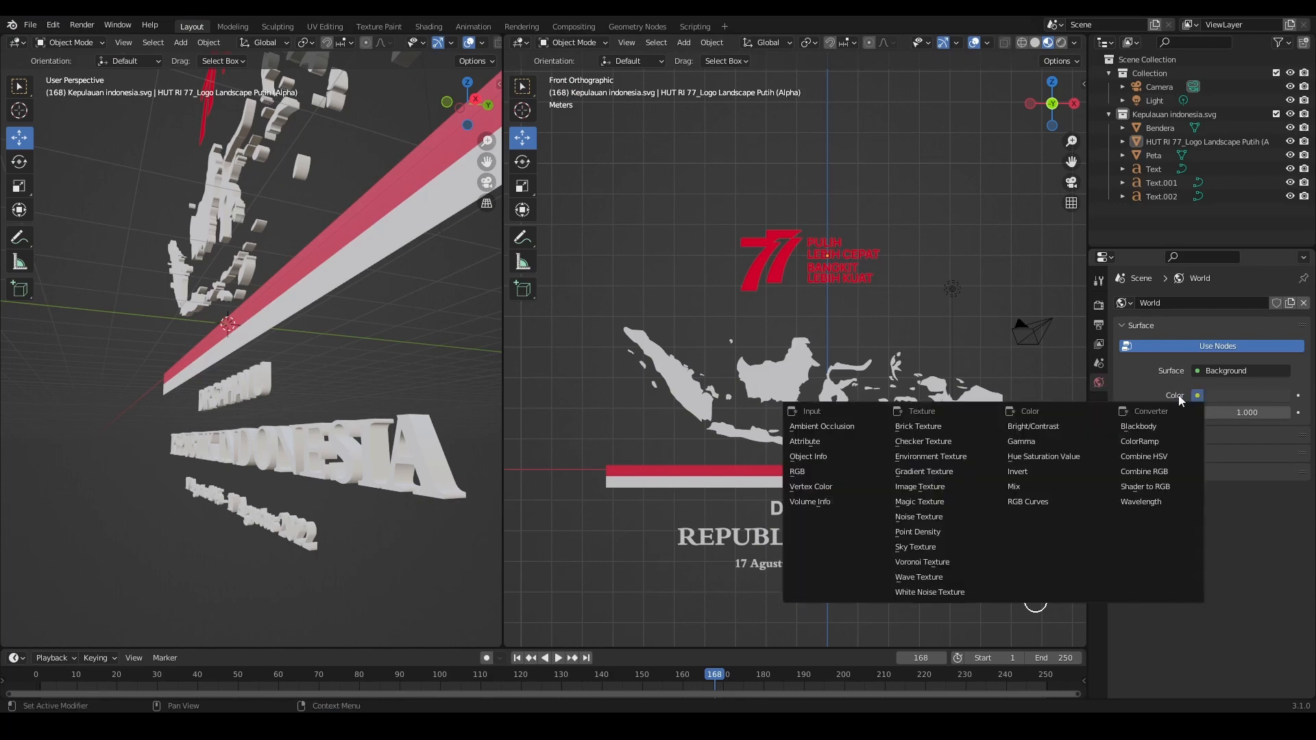
left_click(935, 457)
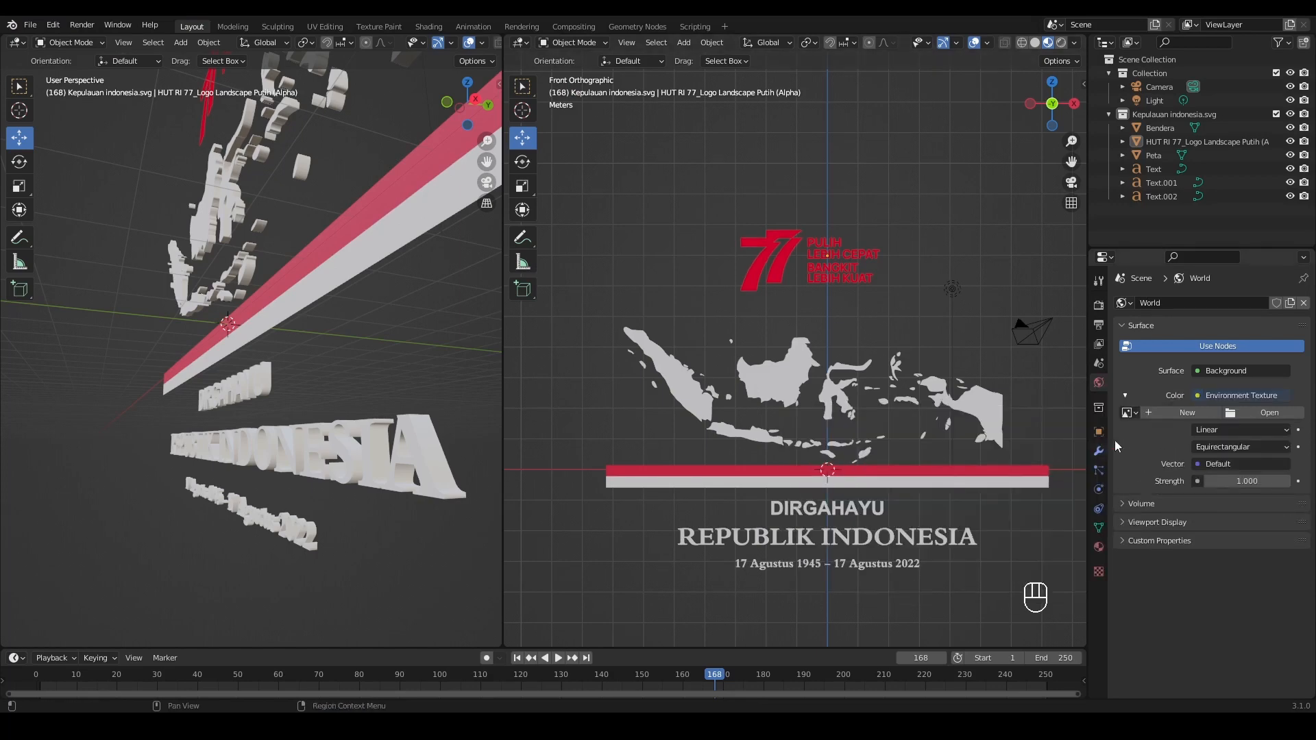
- Load lilienstein_4k.hdr from the KARYA 2020\BLENDER 2020\HDR background folder on drive D as the environment image
left_click(1263, 413)
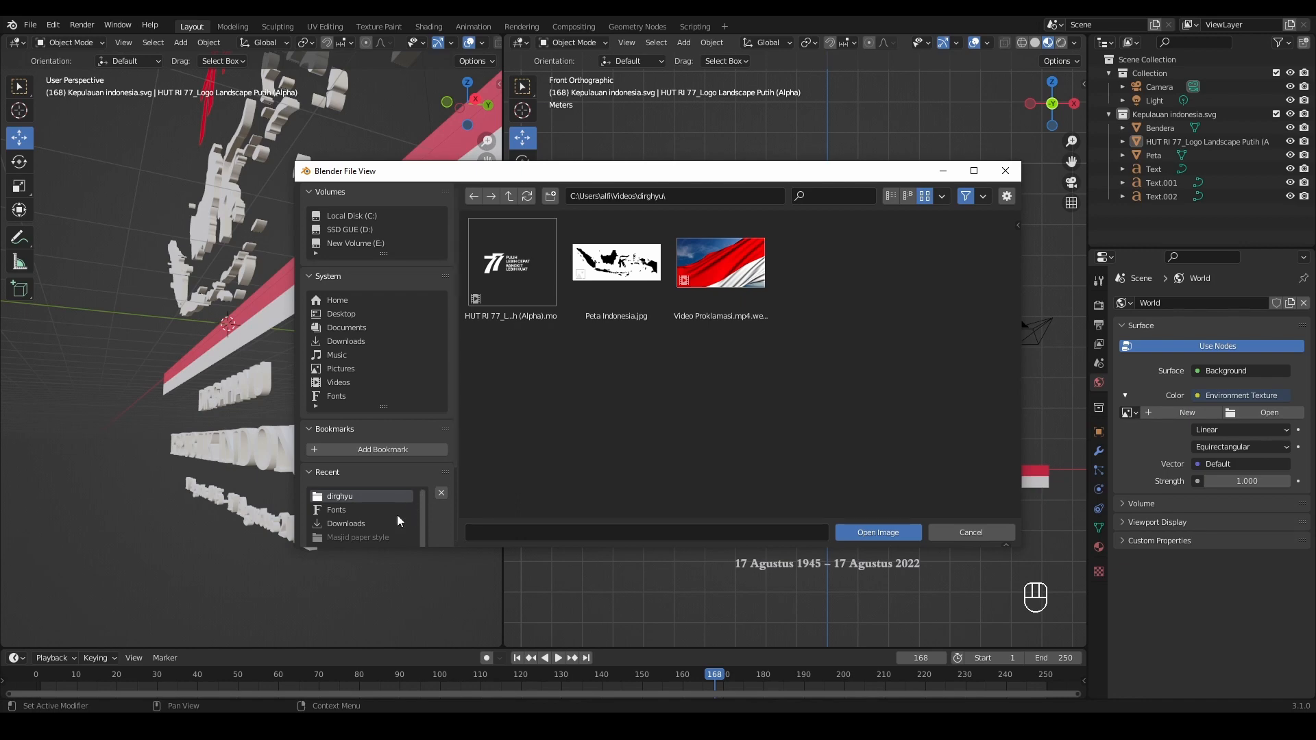
left_click(351, 229)
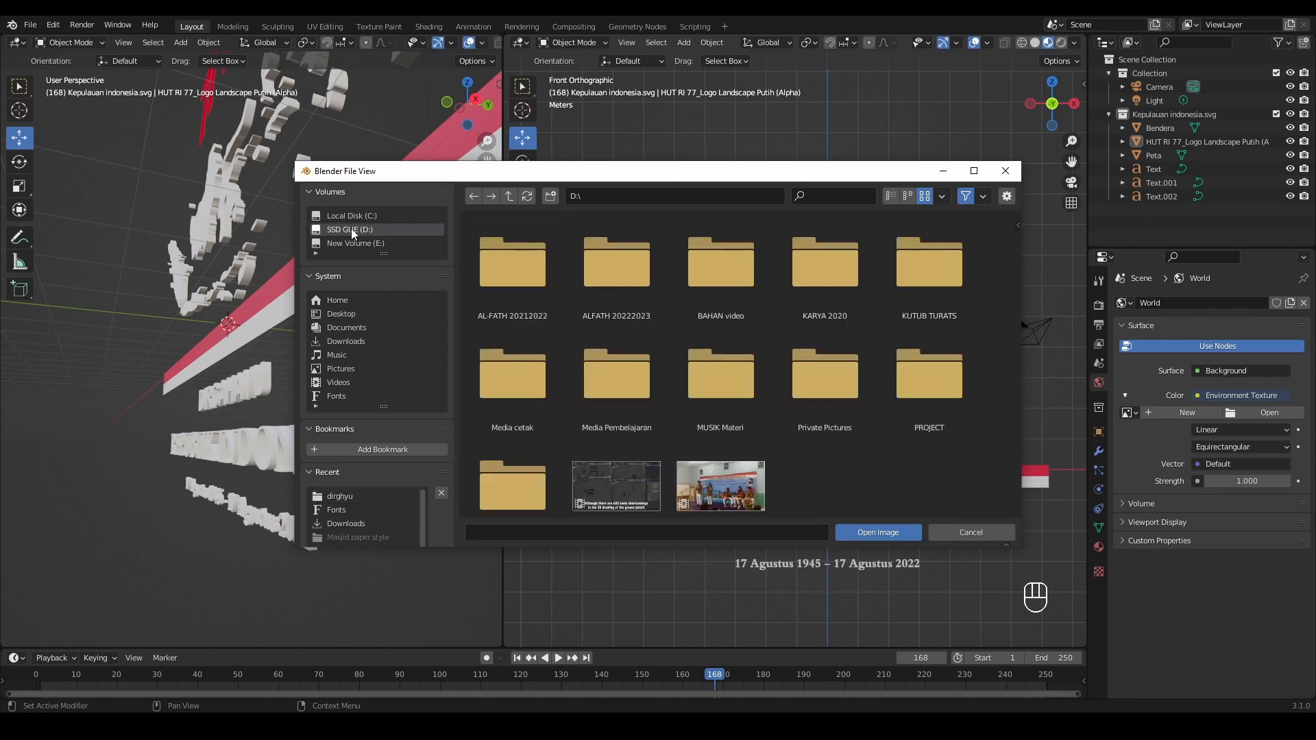
double_click(824, 267)
double_click(513, 267)
scroll(918, 384, "down", 2)
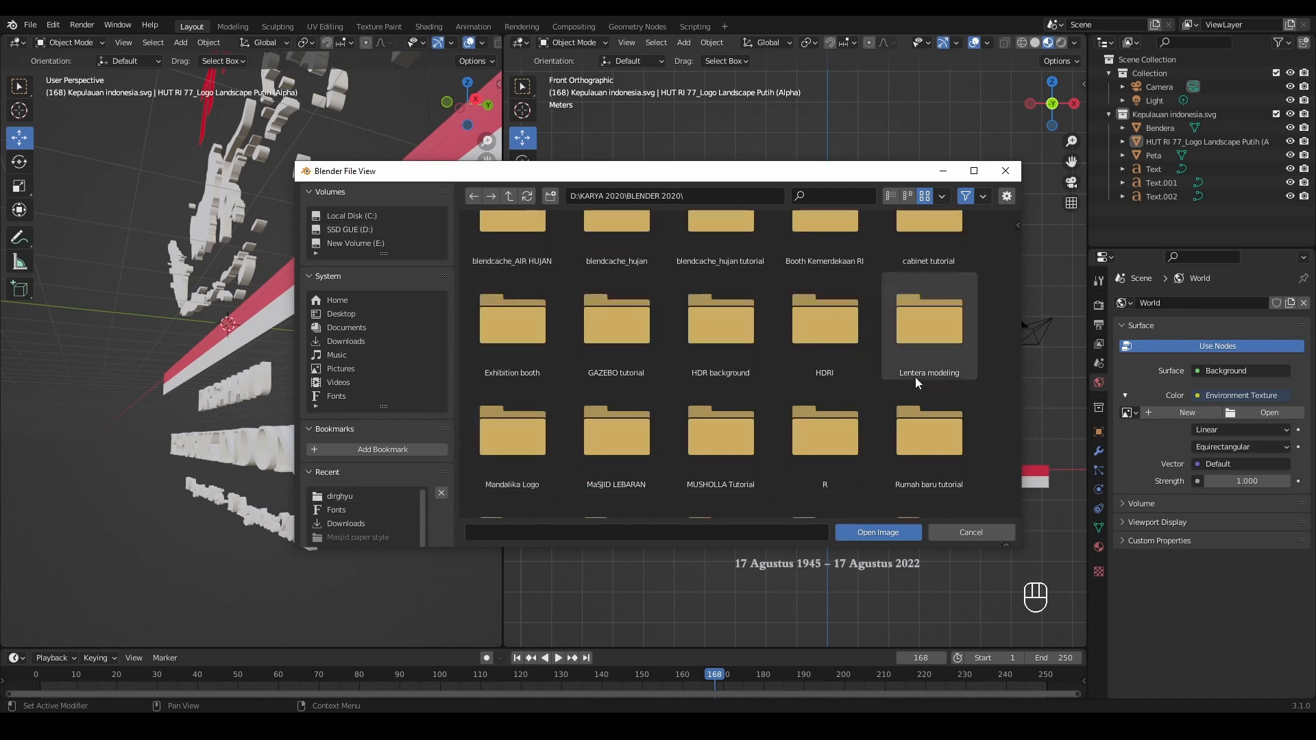
double_click(729, 333)
scroll(729, 333, "down", 2)
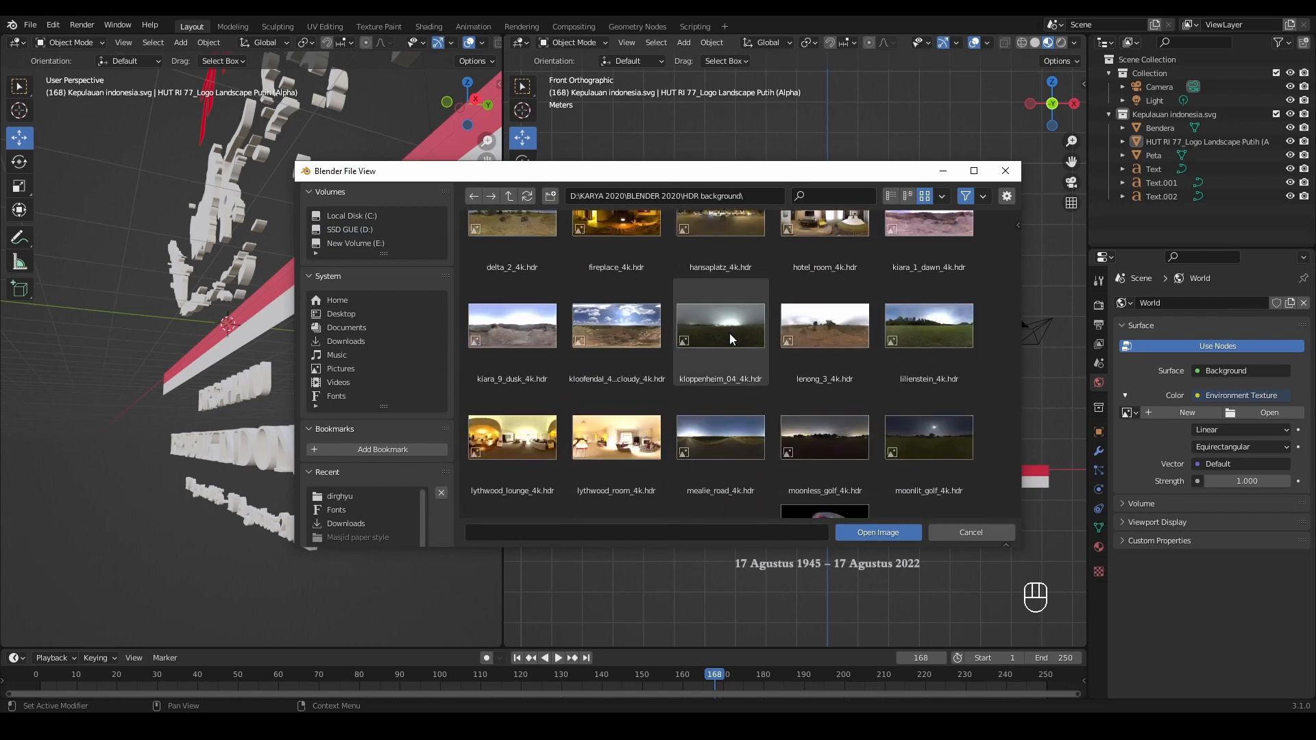
double_click(928, 326)
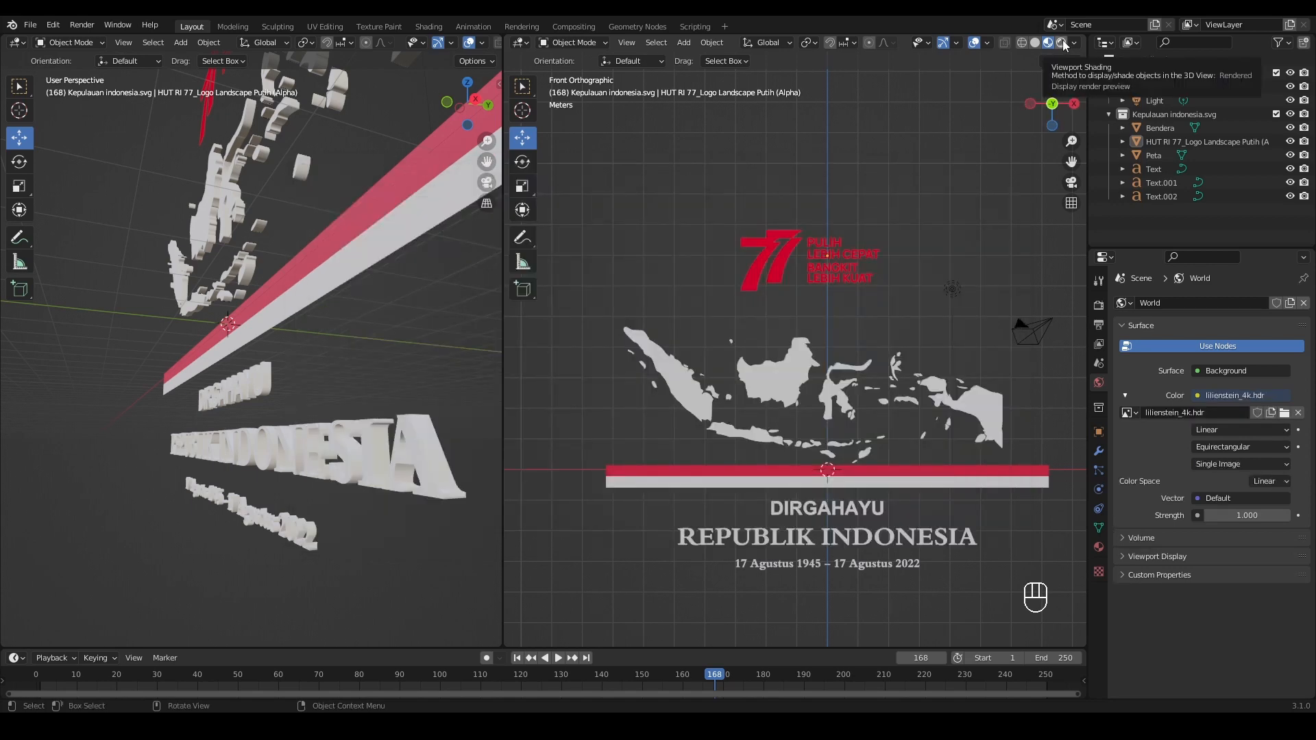
- Show the front viewport in Rendered shading, widen it, and align the camera to this view
left_click(1062, 42)
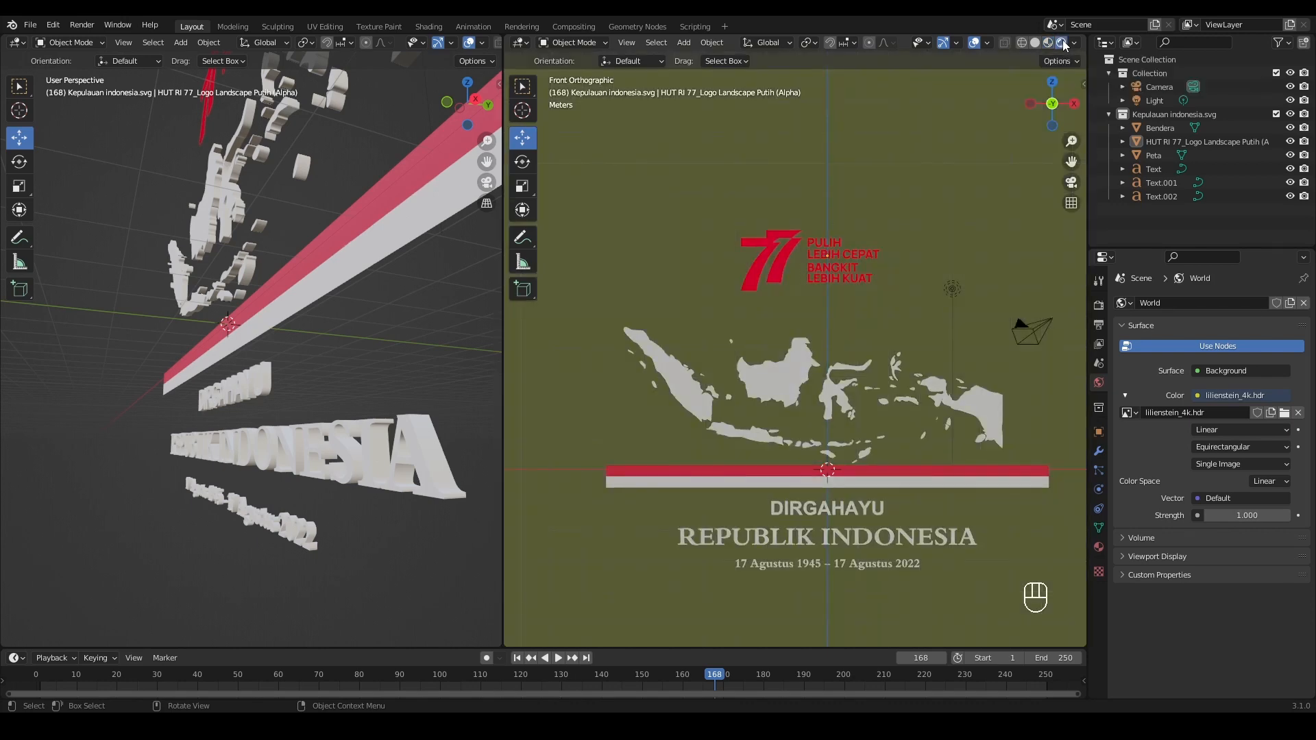
left_click_drag(503, 309, 358, 308)
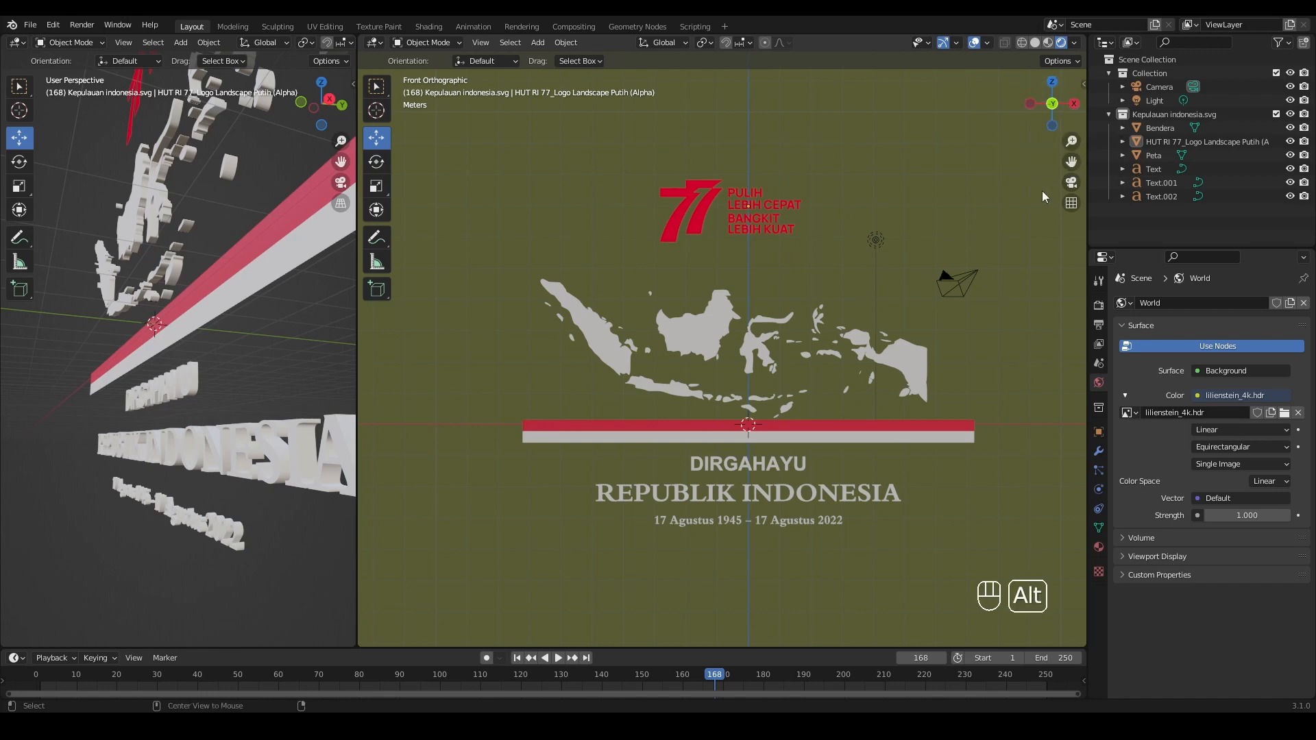
key("ctrl+alt+KP_0")
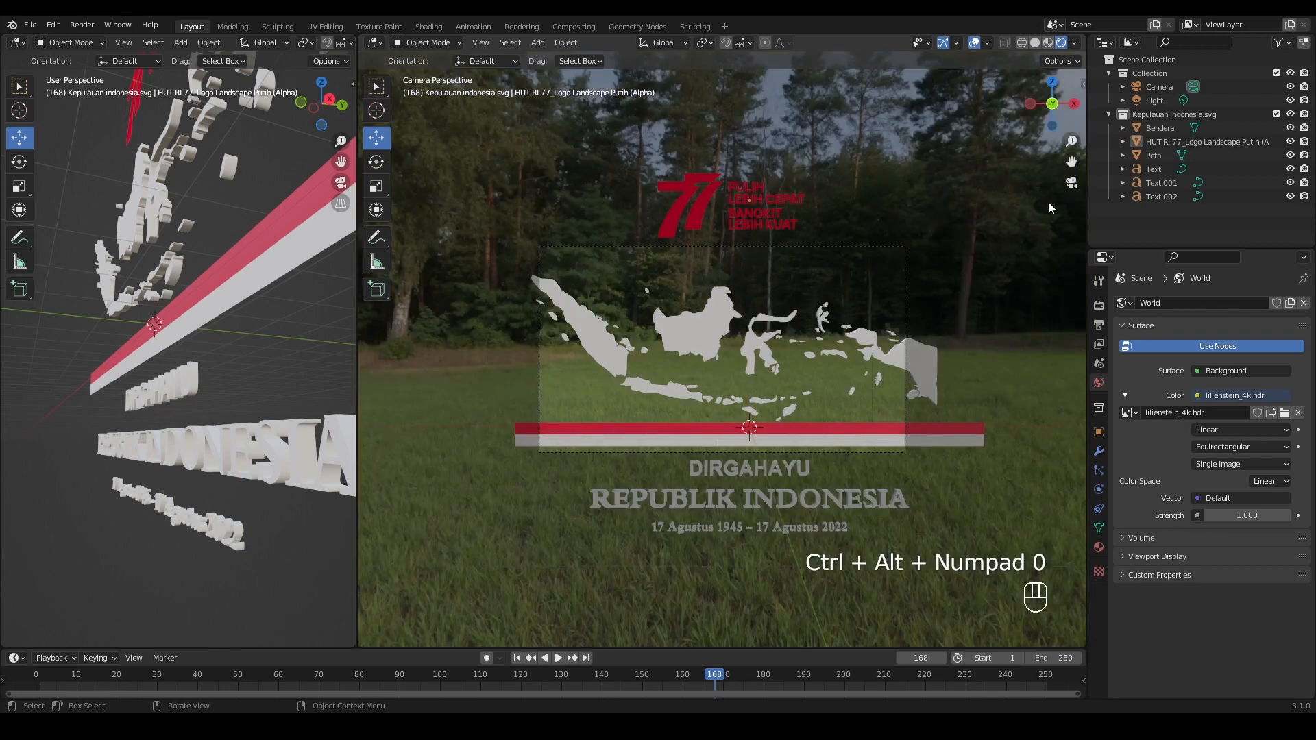
- Move the camera back to about -31.956 m in Y so the logo, map, flag and texts fit its frame, and deselect it
left_click(1099, 431)
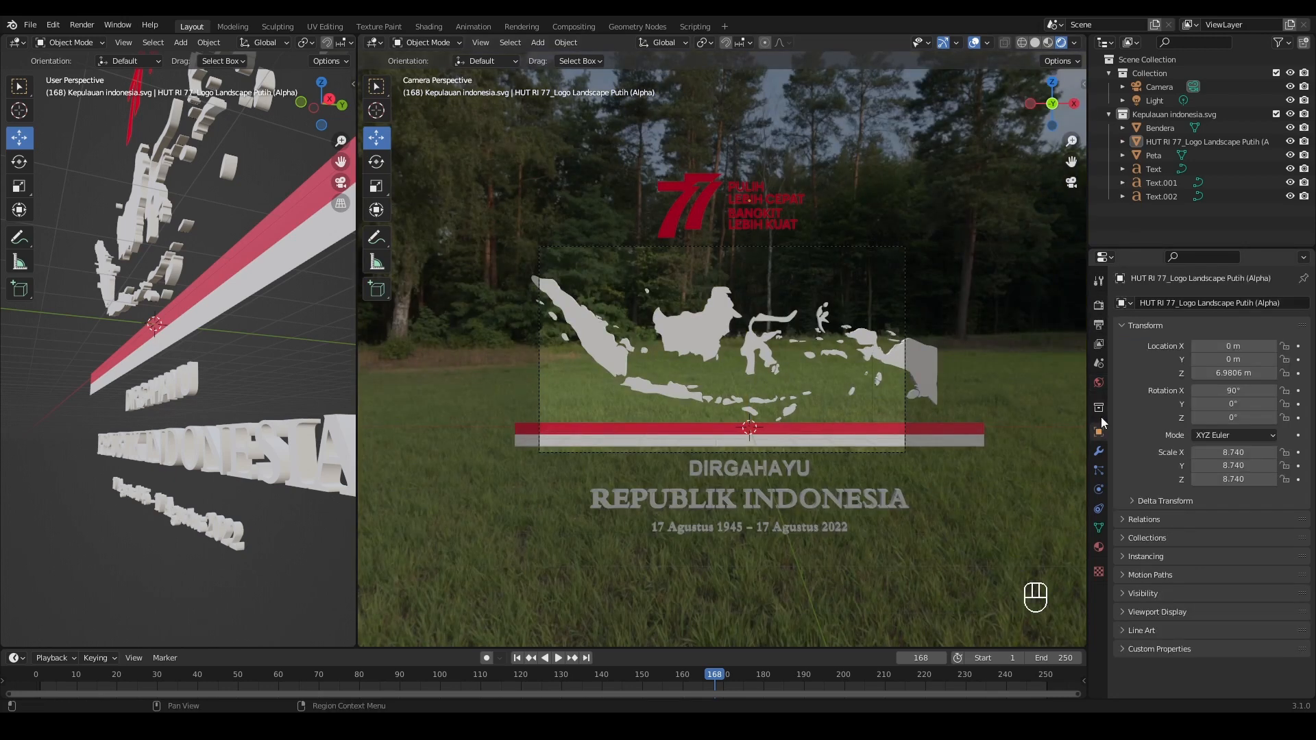
left_click(1159, 86)
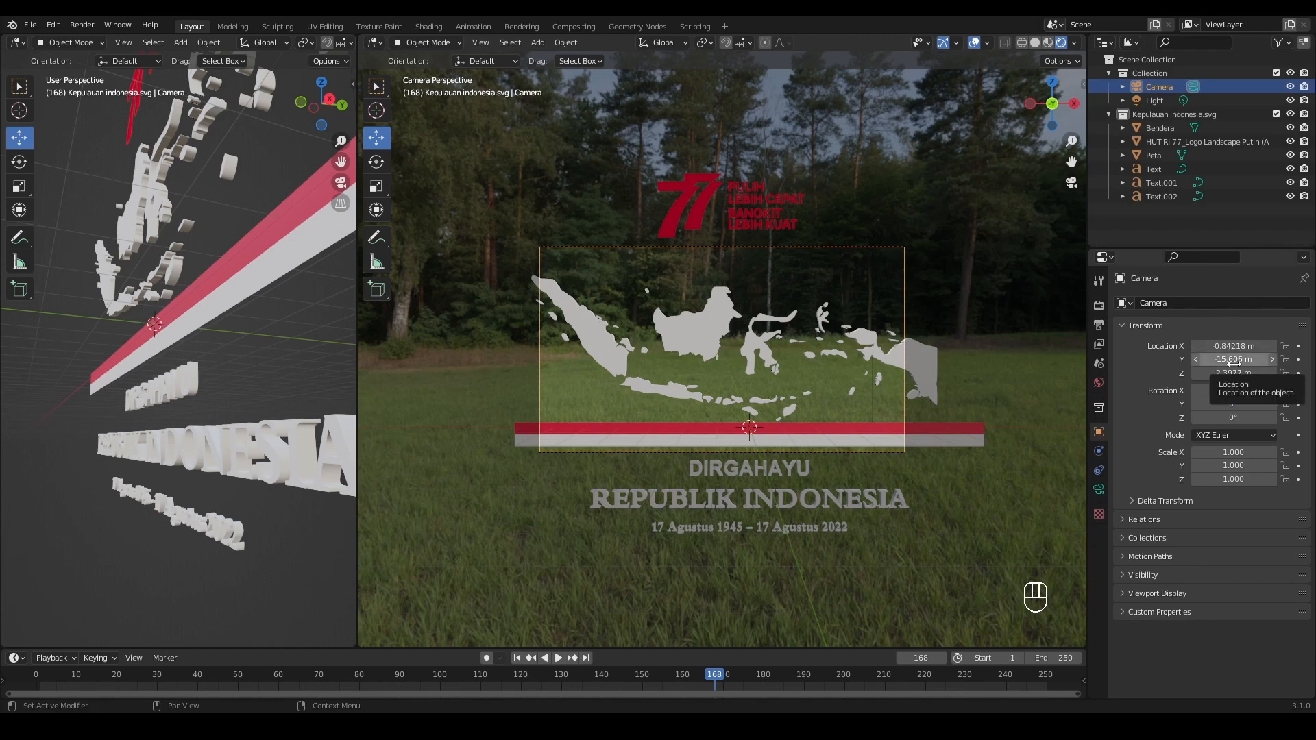
left_click_drag(1233, 361, 1134, 361)
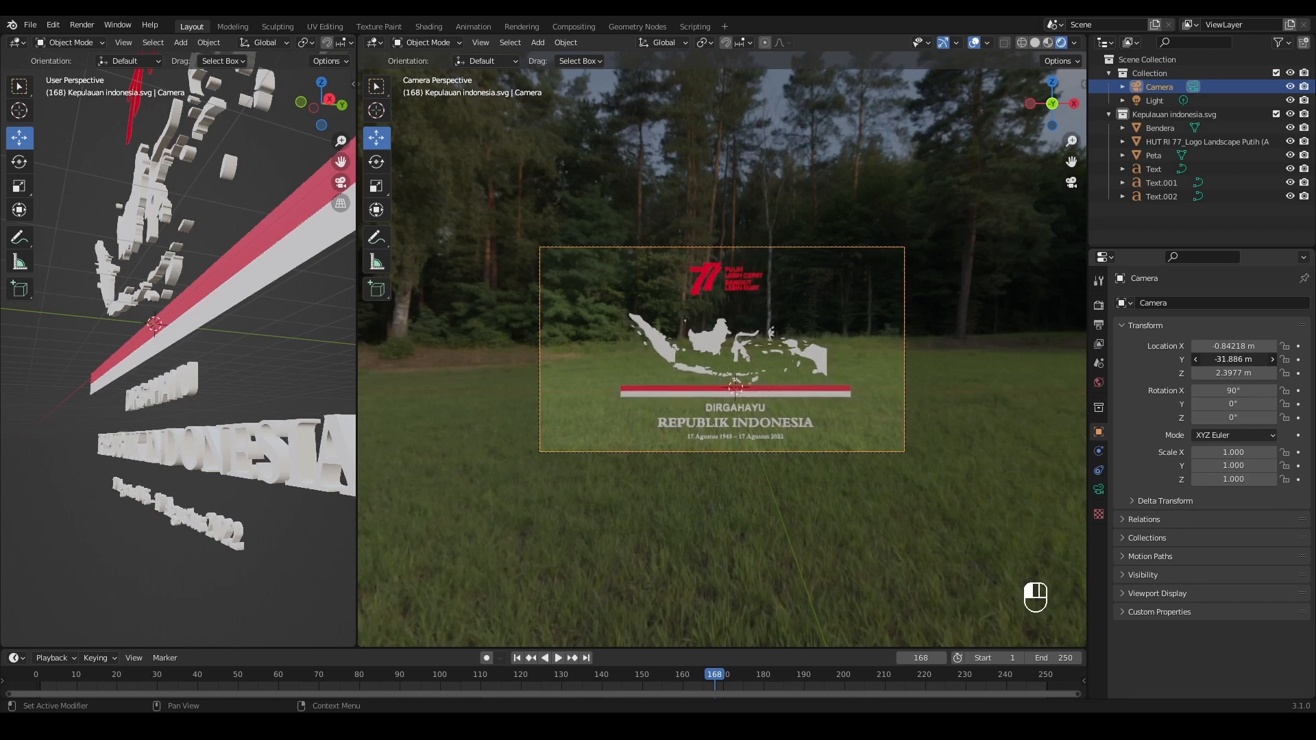
key("alt+a")
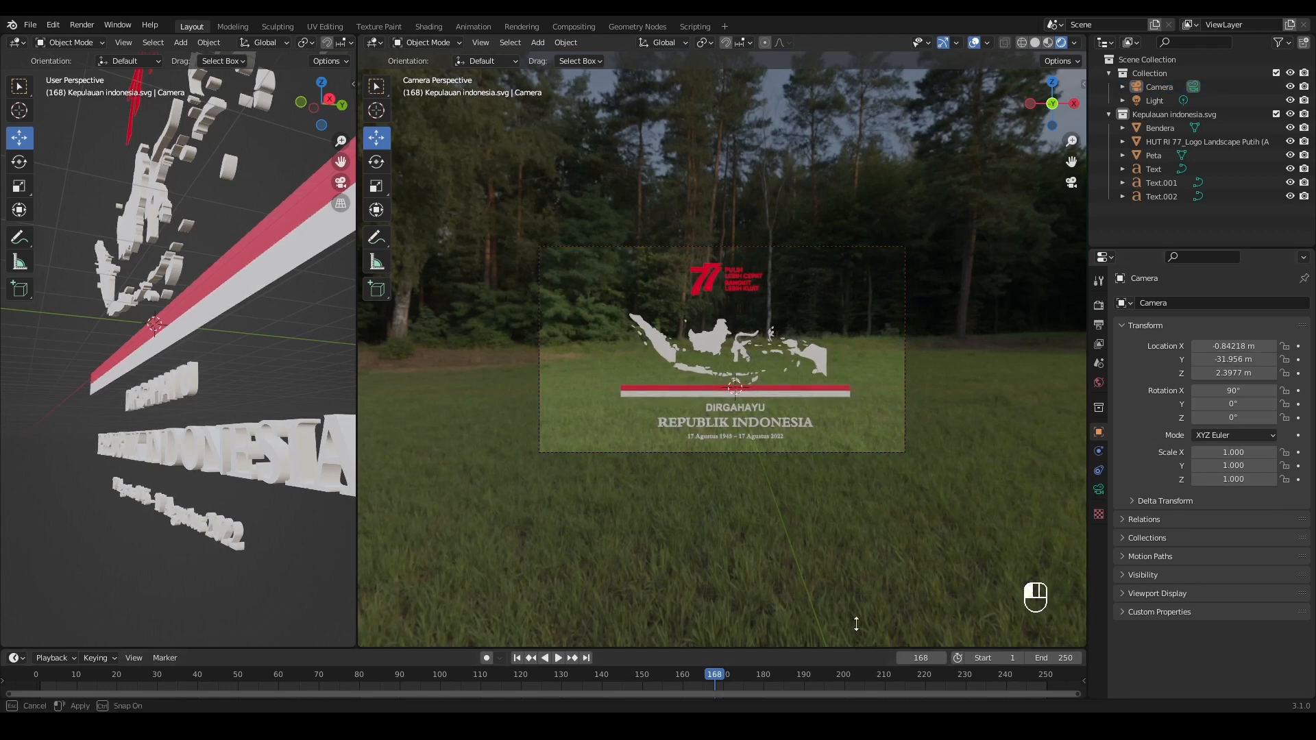
- Enlarge the timeline area, split it horizontally in two, and turn the lower part into a Video Sequencer
left_click_drag(857, 647, 857, 526)
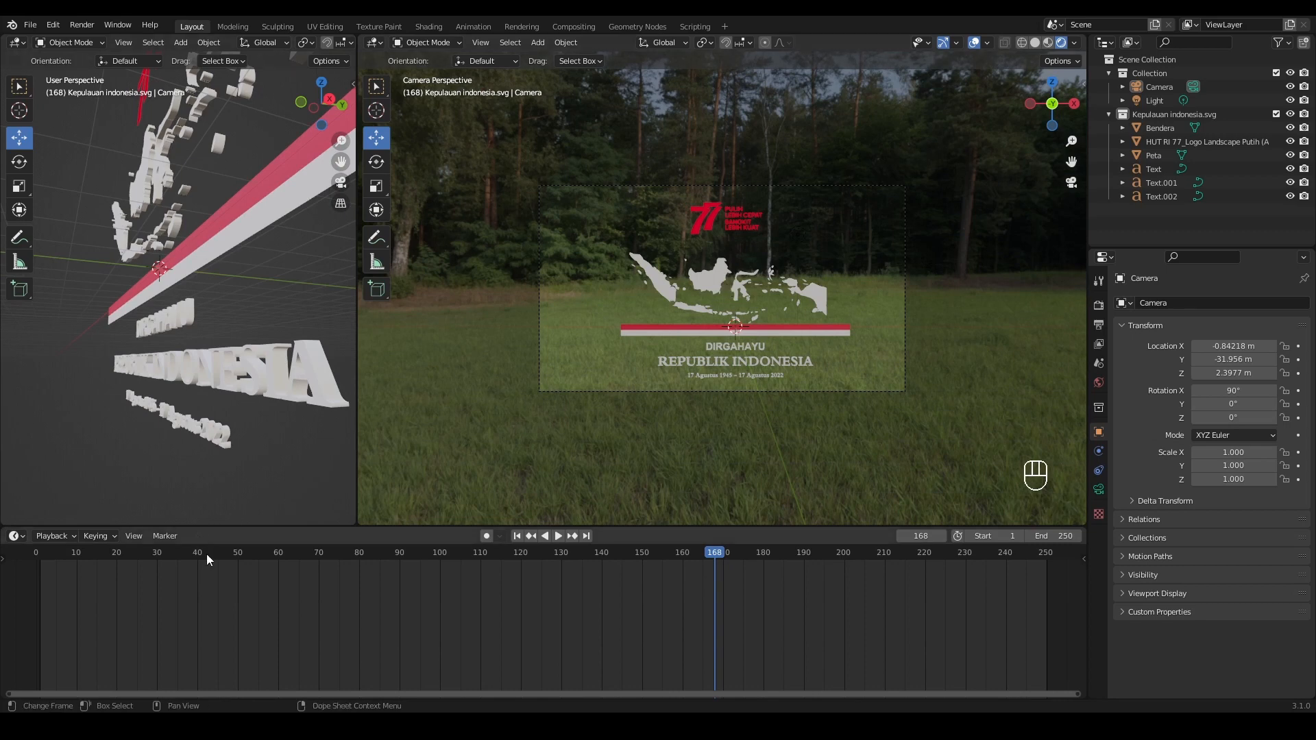
left_click_drag(374, 527, 390, 444)
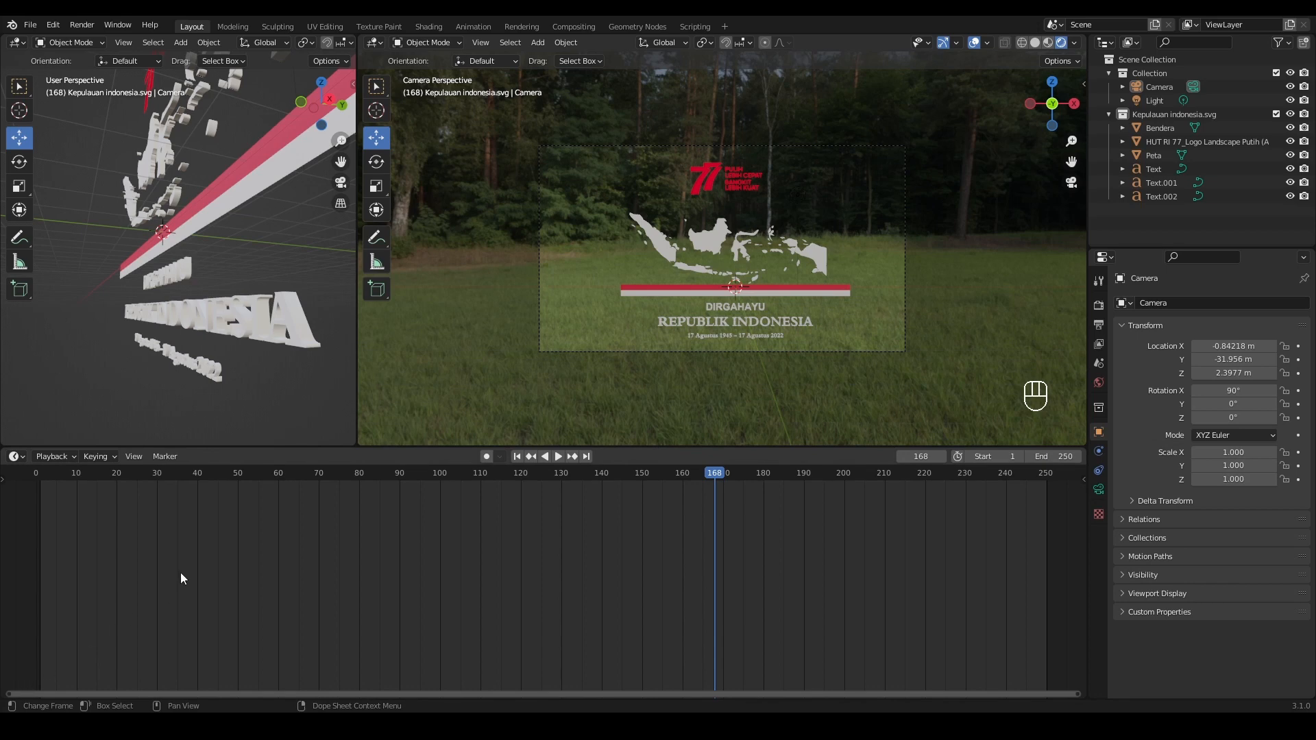
left_click_drag(7, 695, 10, 561)
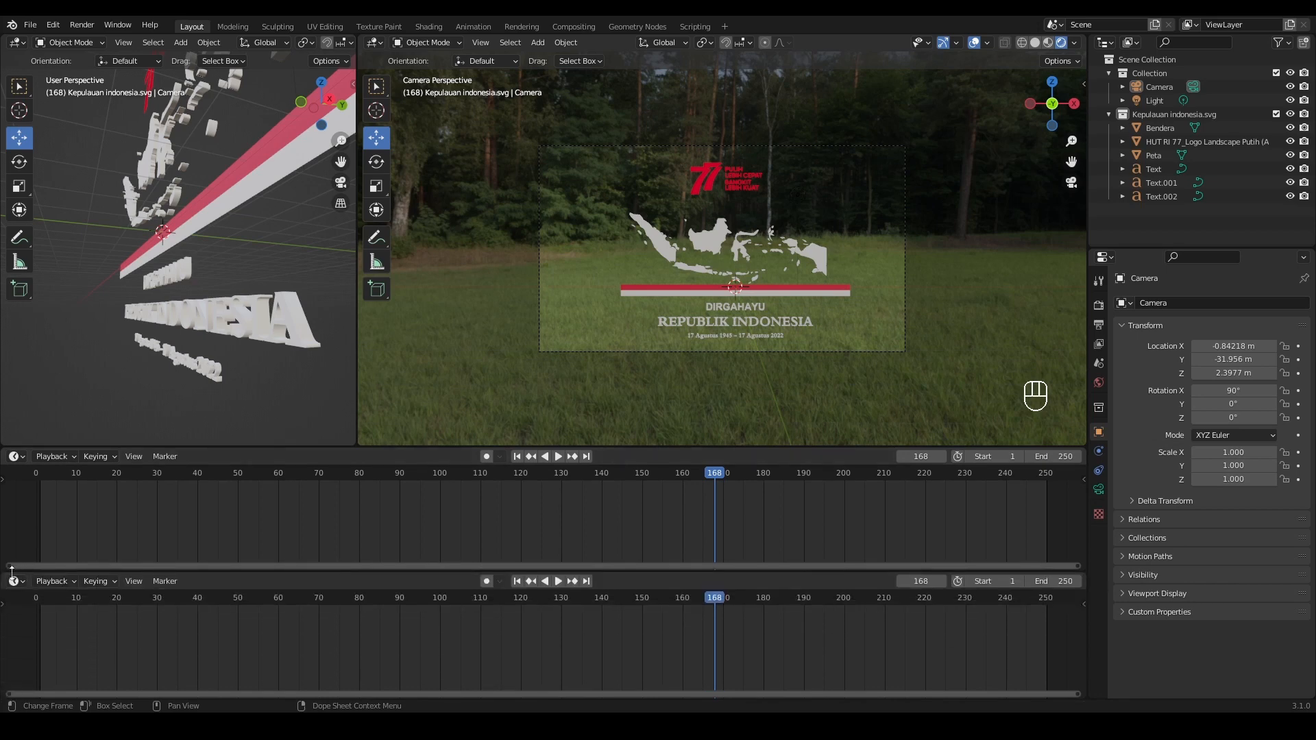
left_click(15, 582)
left_click(39, 549)
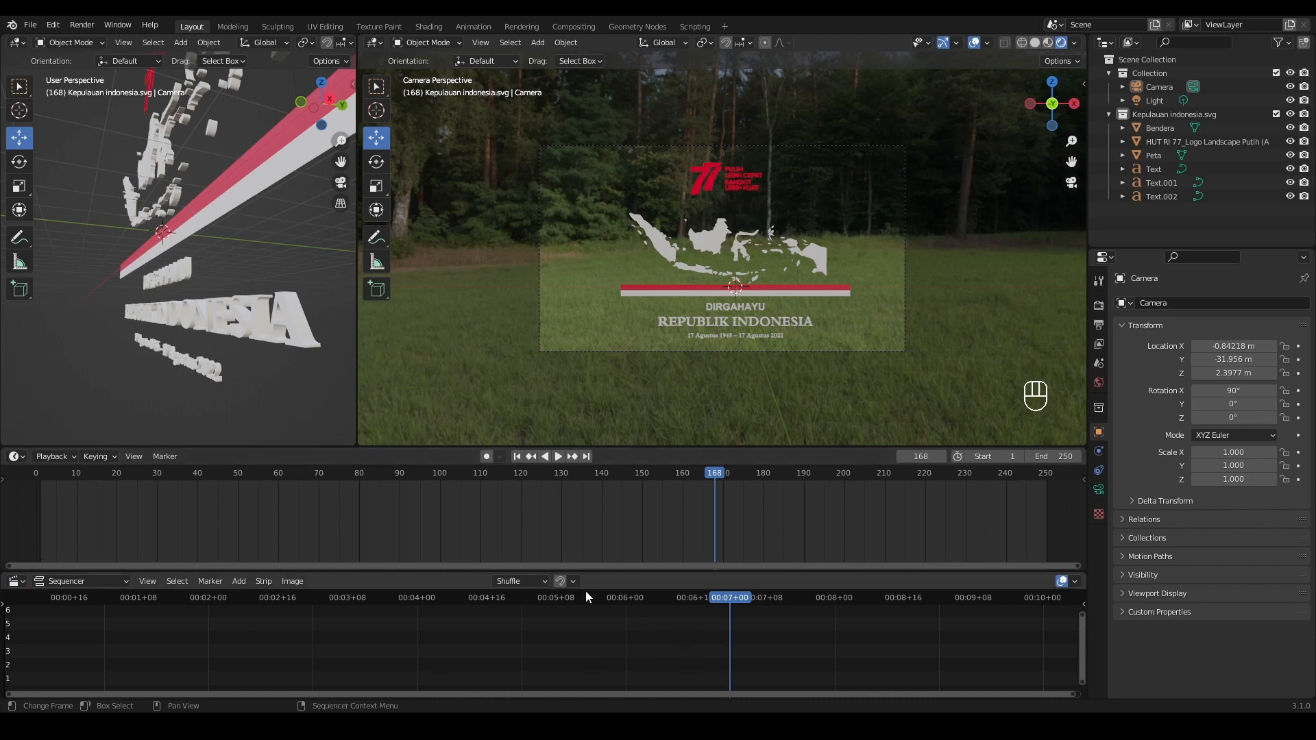
- Return to frame 1 and add Video Proklamasi.mp4.webm from the dirghyu folder in File Explorer as strips in the sequencer
left_click(516, 456)
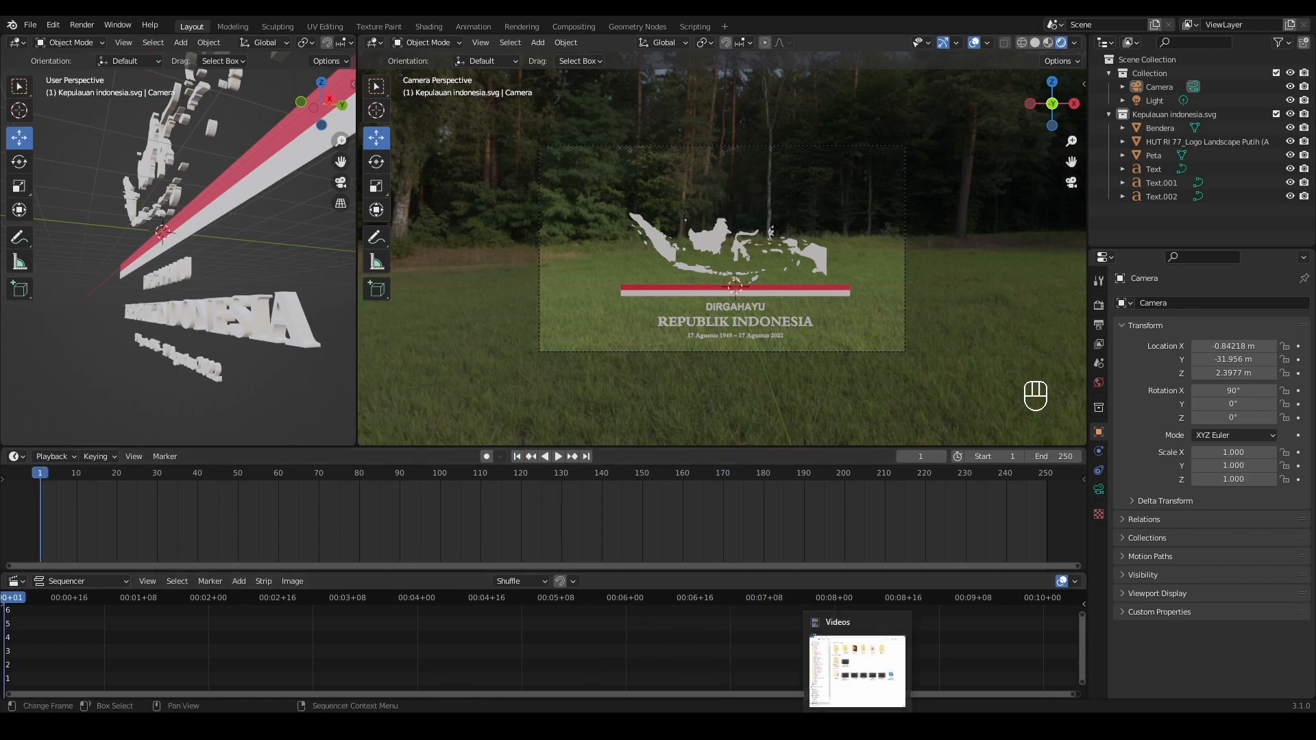
left_click(858, 725)
double_click(759, 435)
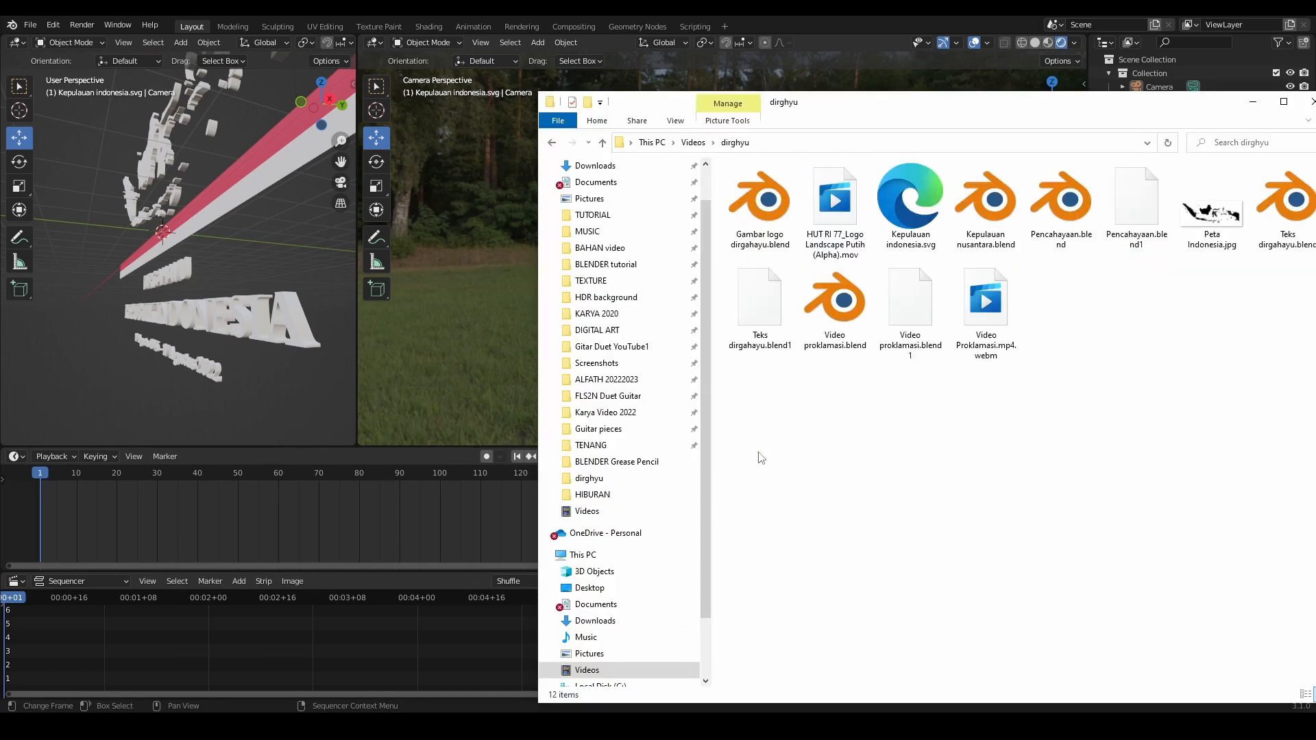
left_click(842, 200)
left_click_drag(105, 636, 118, 651)
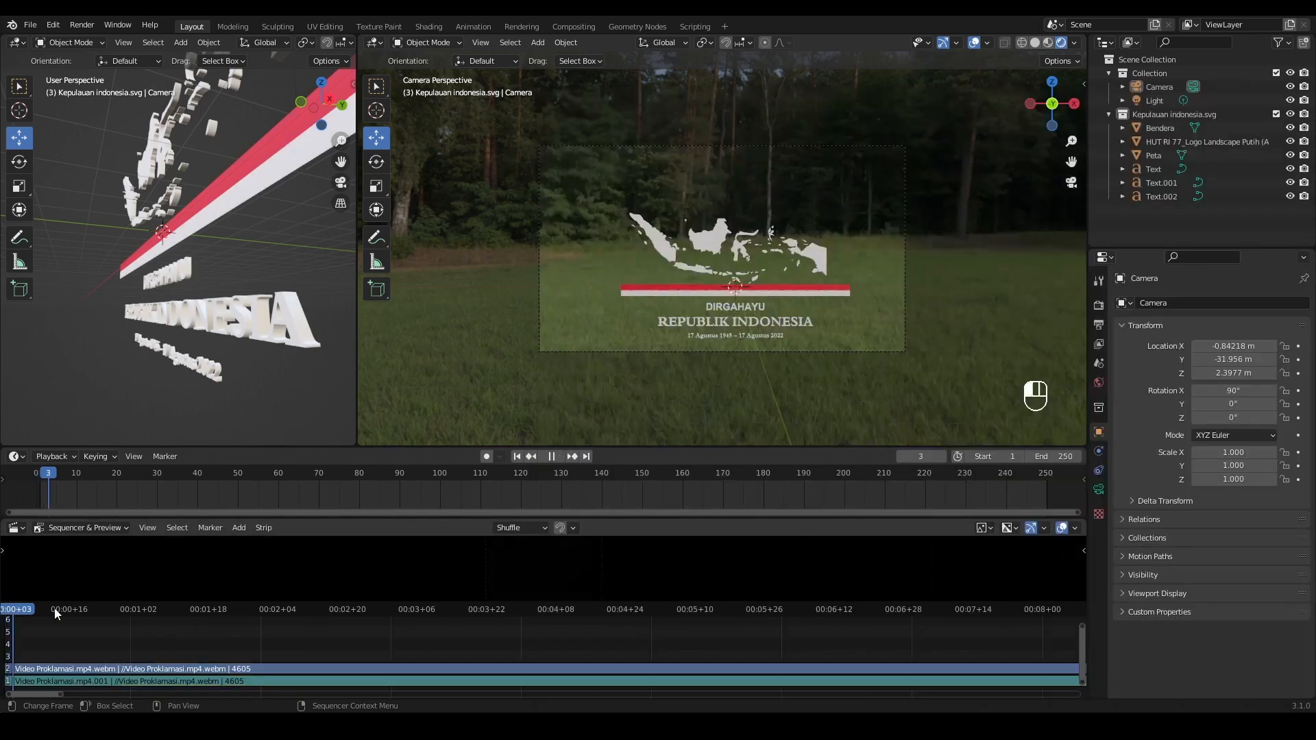
- Play the proclamation video to frame 171 while making the timeline and sequencer areas taller
left_click(135, 614)
key("space")
left_click_drag(850, 447, 851, 377)
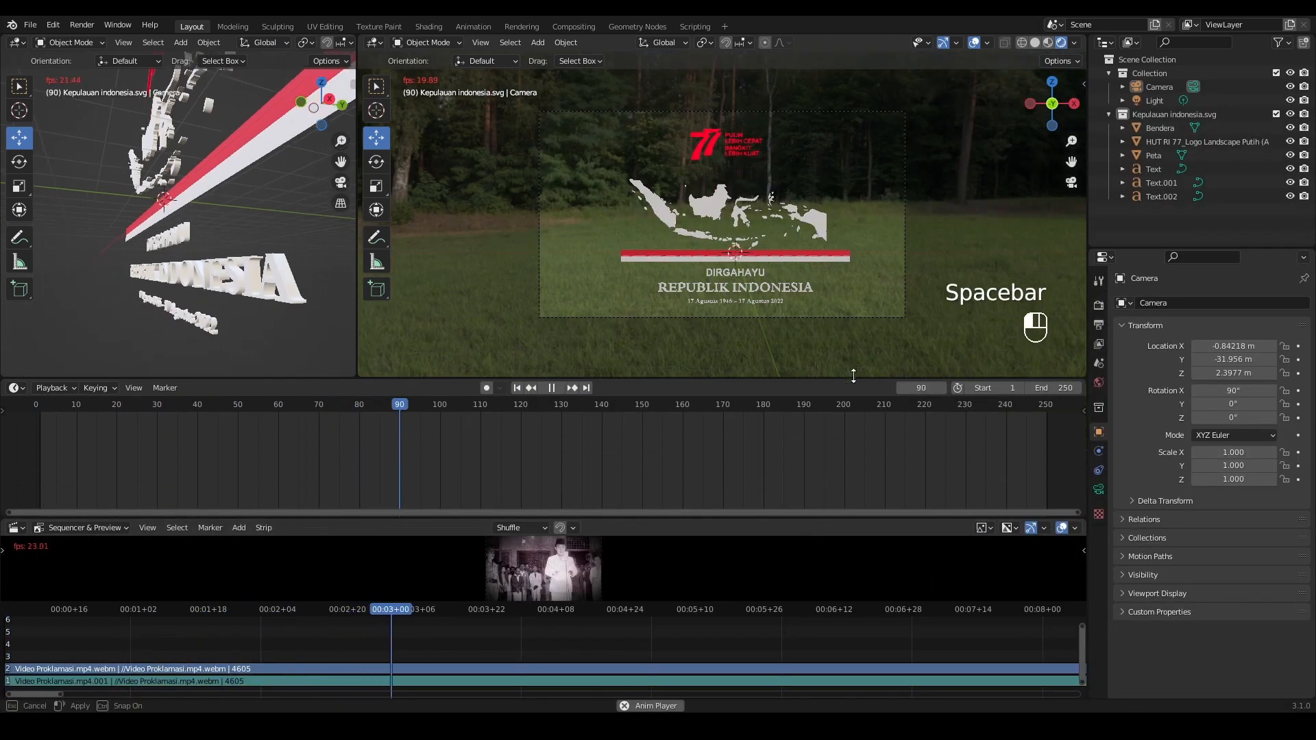
left_click_drag(829, 518, 819, 453)
key("space")
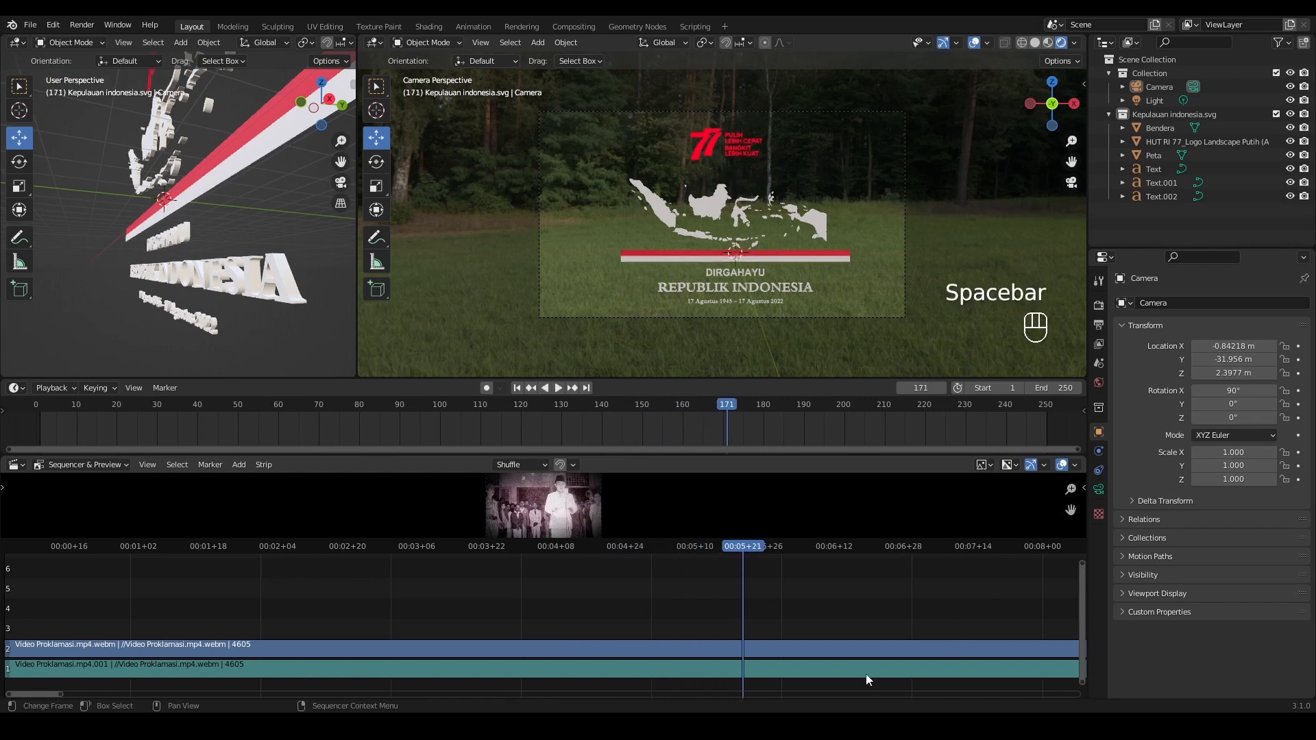
left_click(1083, 488)
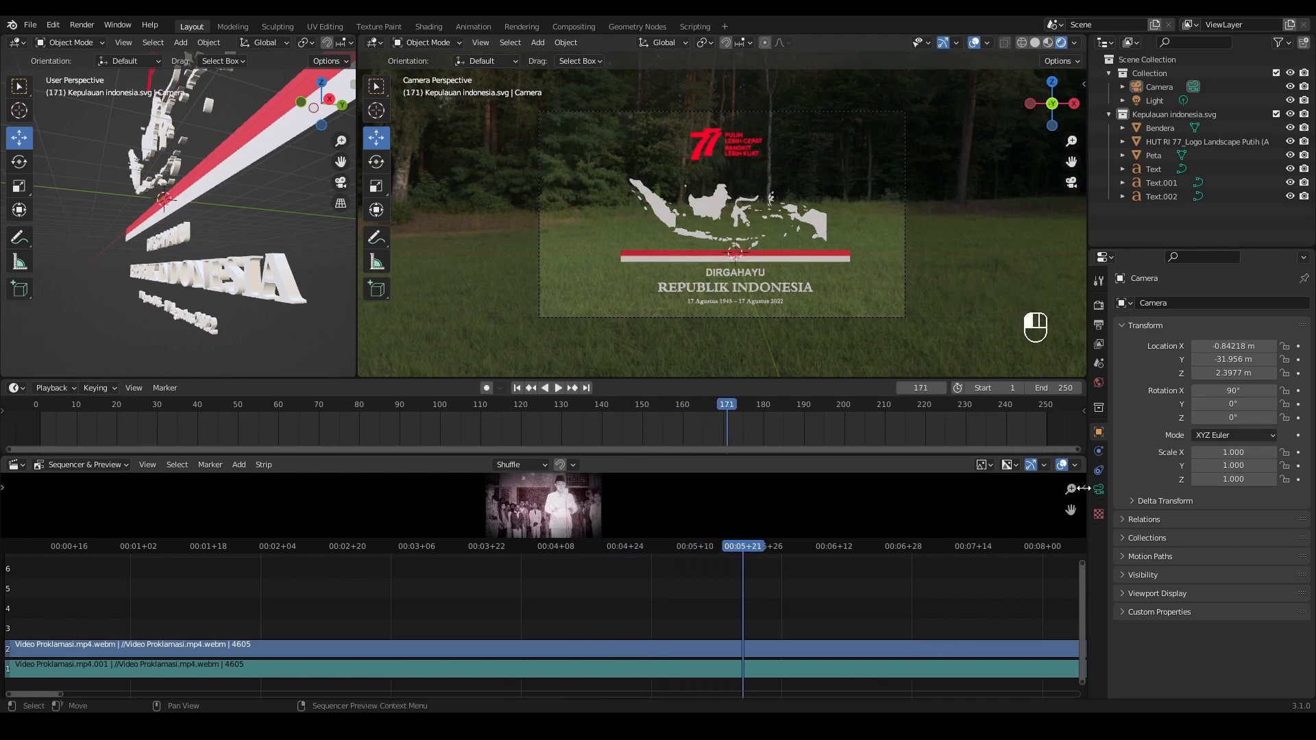
- Display the waveform of the proclamation audio strip and move the sequencer playhead to frame 1467
left_click(829, 670)
left_click(974, 591)
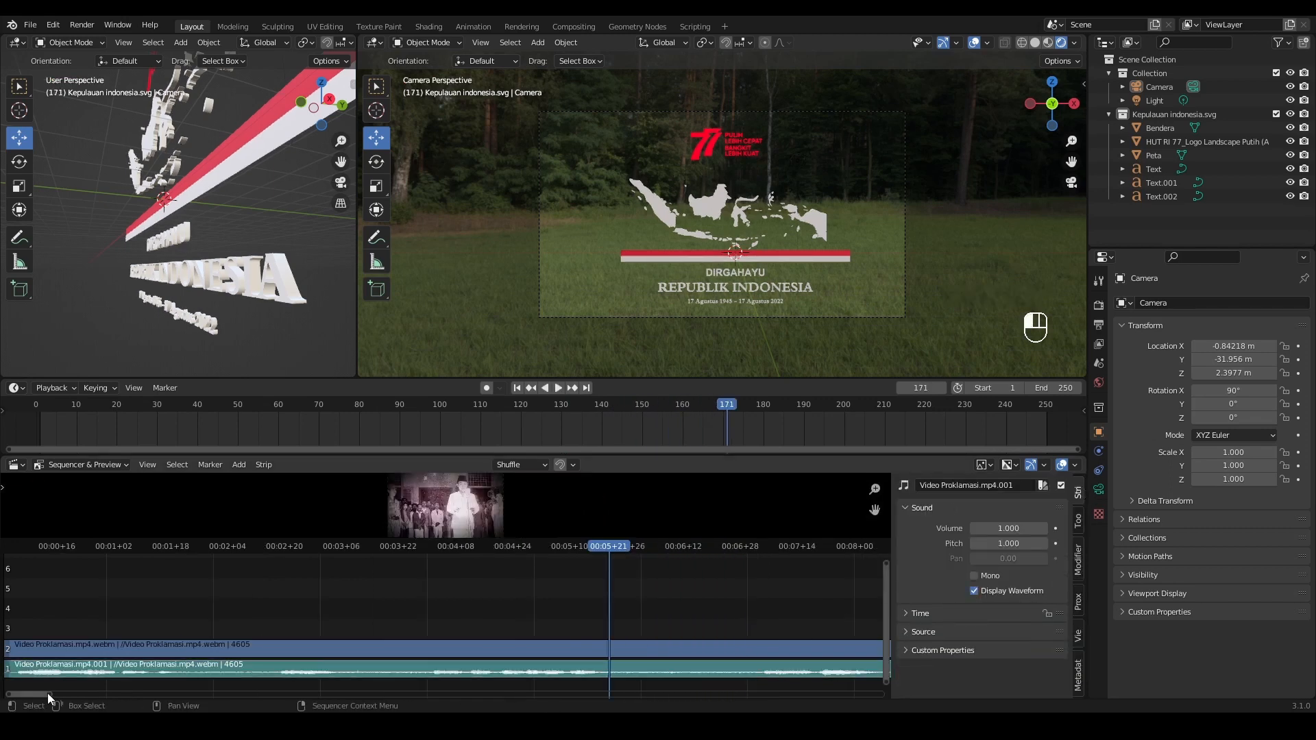
left_click_drag(47, 694, 375, 691)
key("space")
left_click_drag(140, 546, 680, 579)
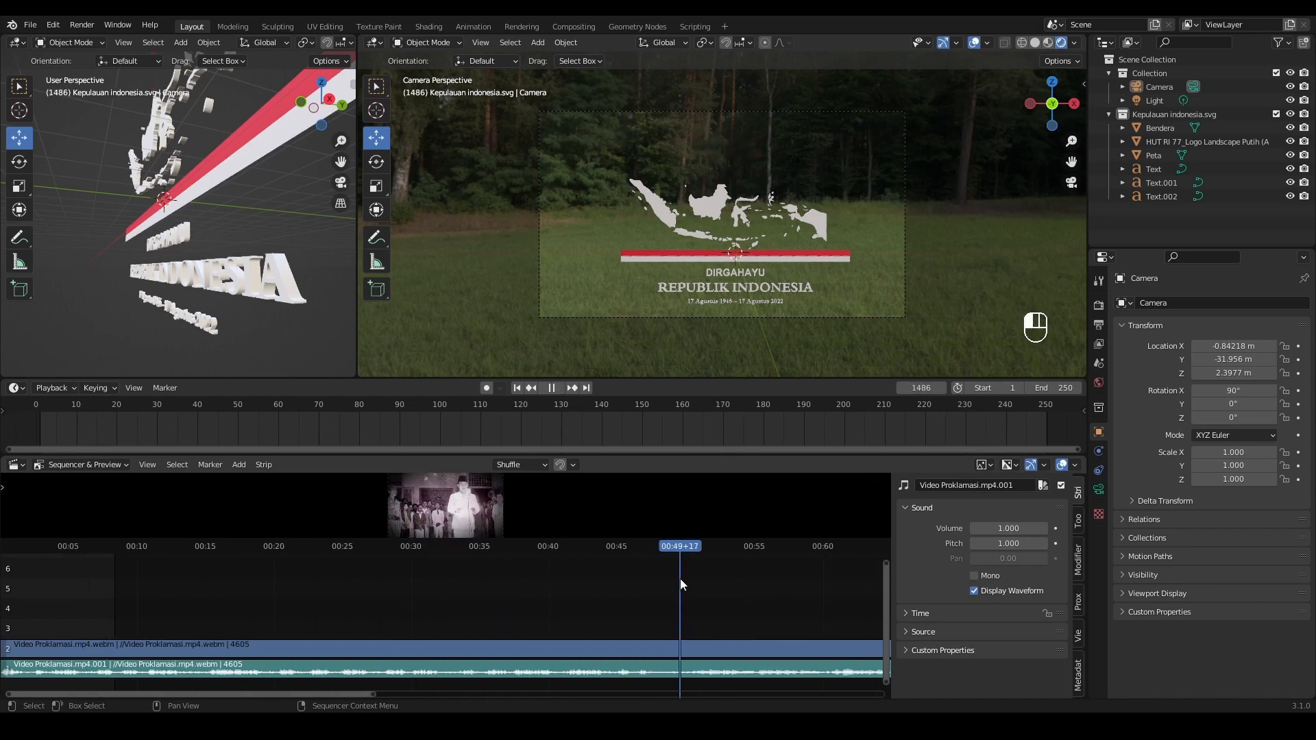
key("n")
scroll(450, 694, "right", 5, "ctrl")
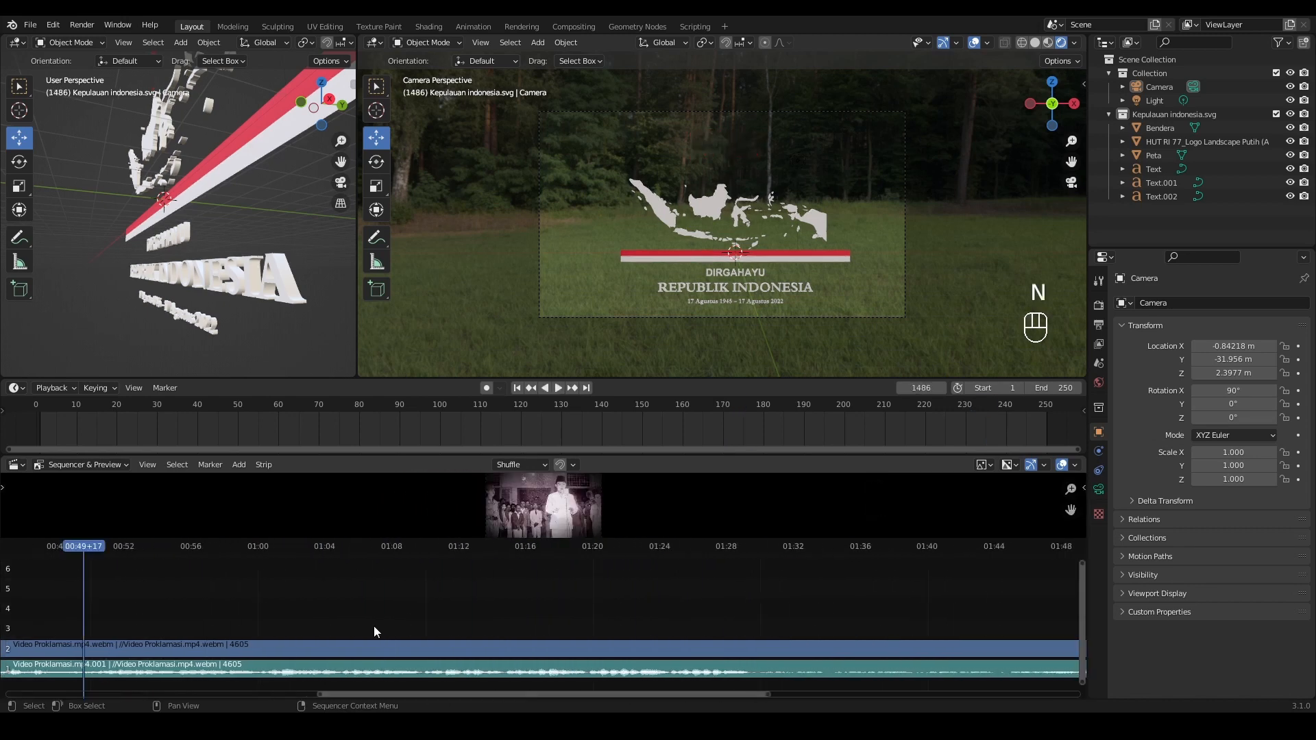
left_click_drag(264, 546, 74, 571)
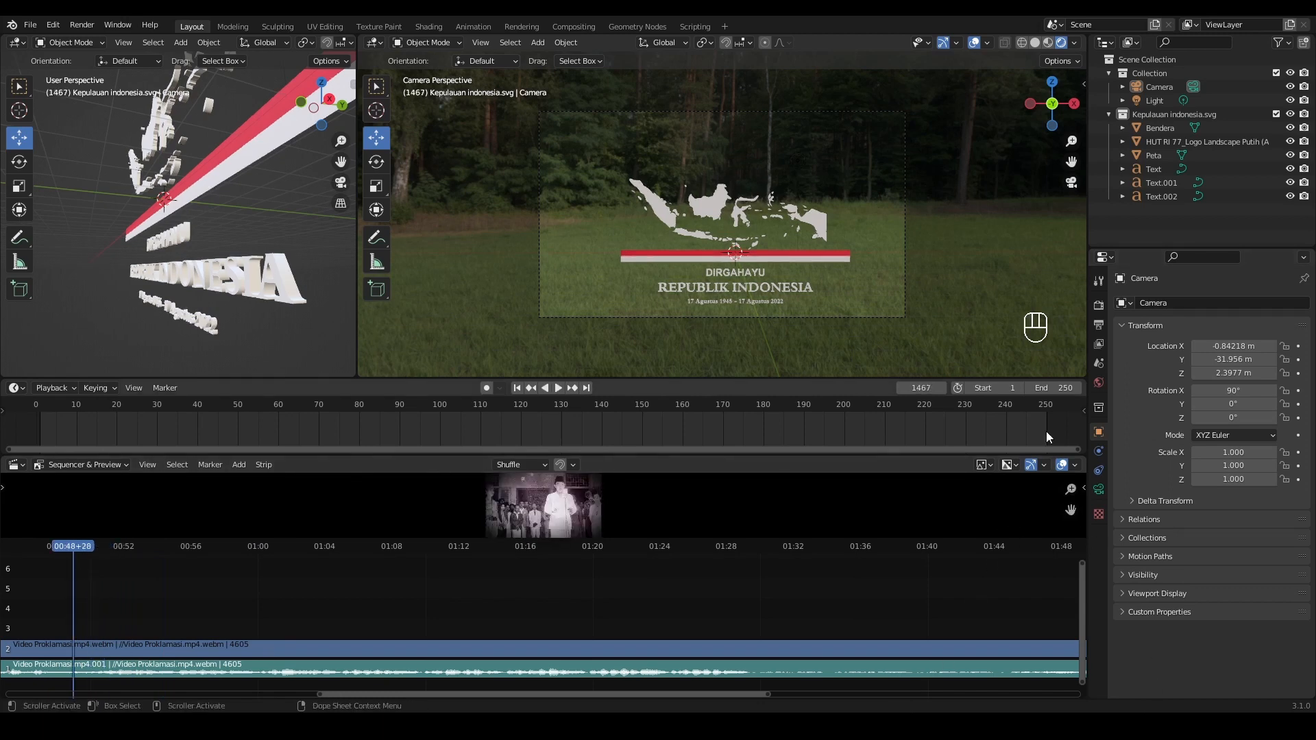
- Copy the current frame number into the scene's end frame, making it 1467
left_click(922, 388)
key("ctrl+c")
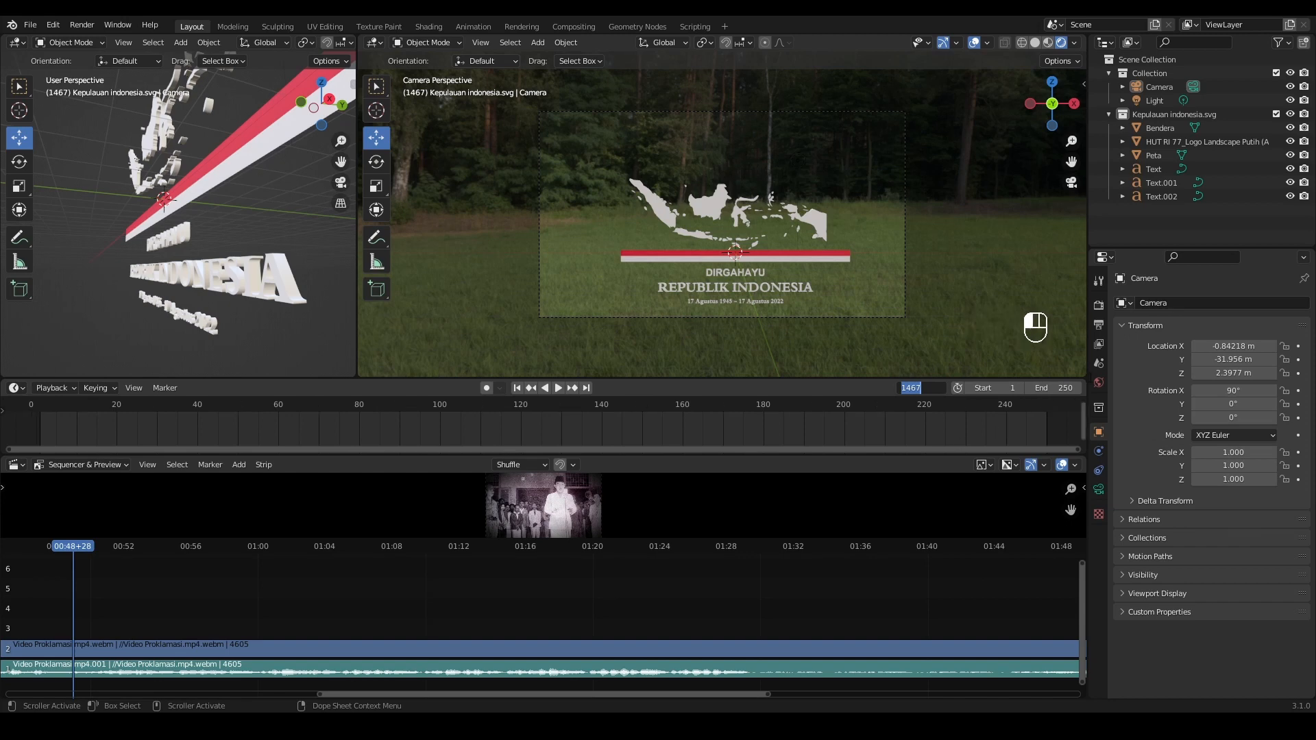
left_click(1069, 388)
key("ctrl+v")
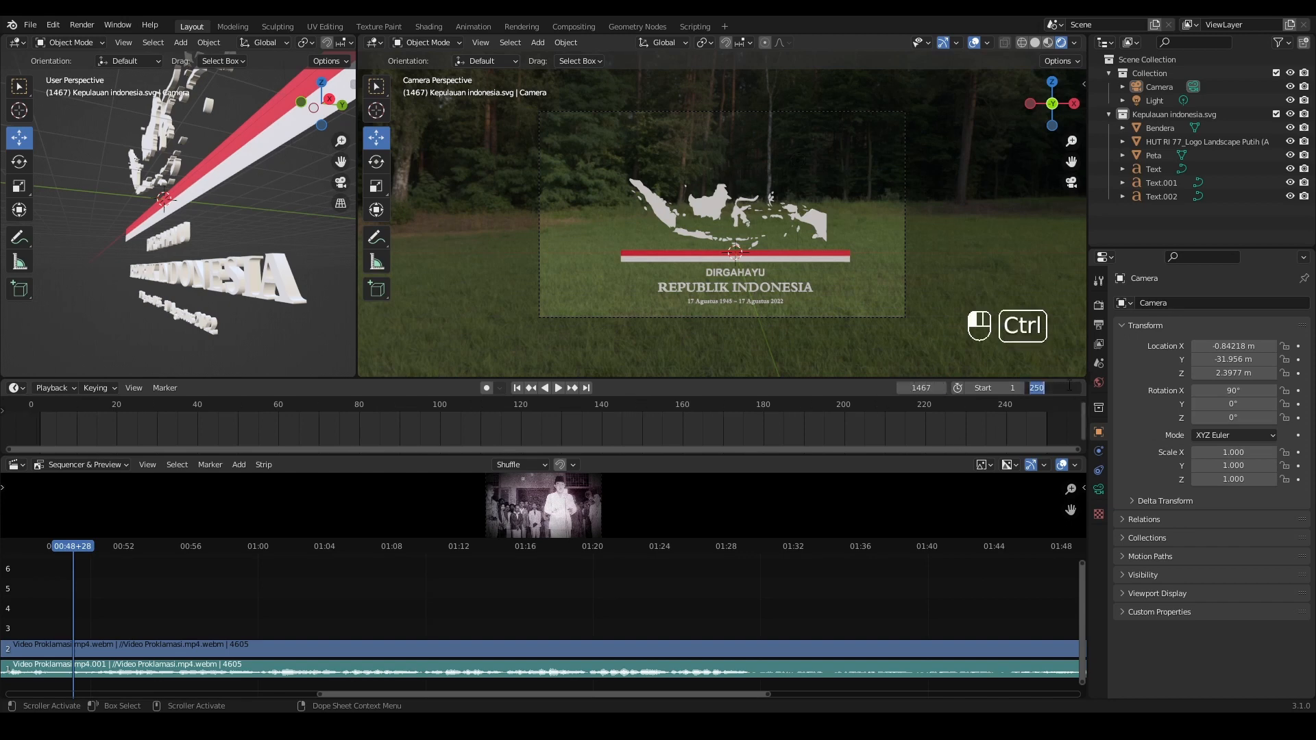
key("Return")
scroll(702, 673, "down", 2)
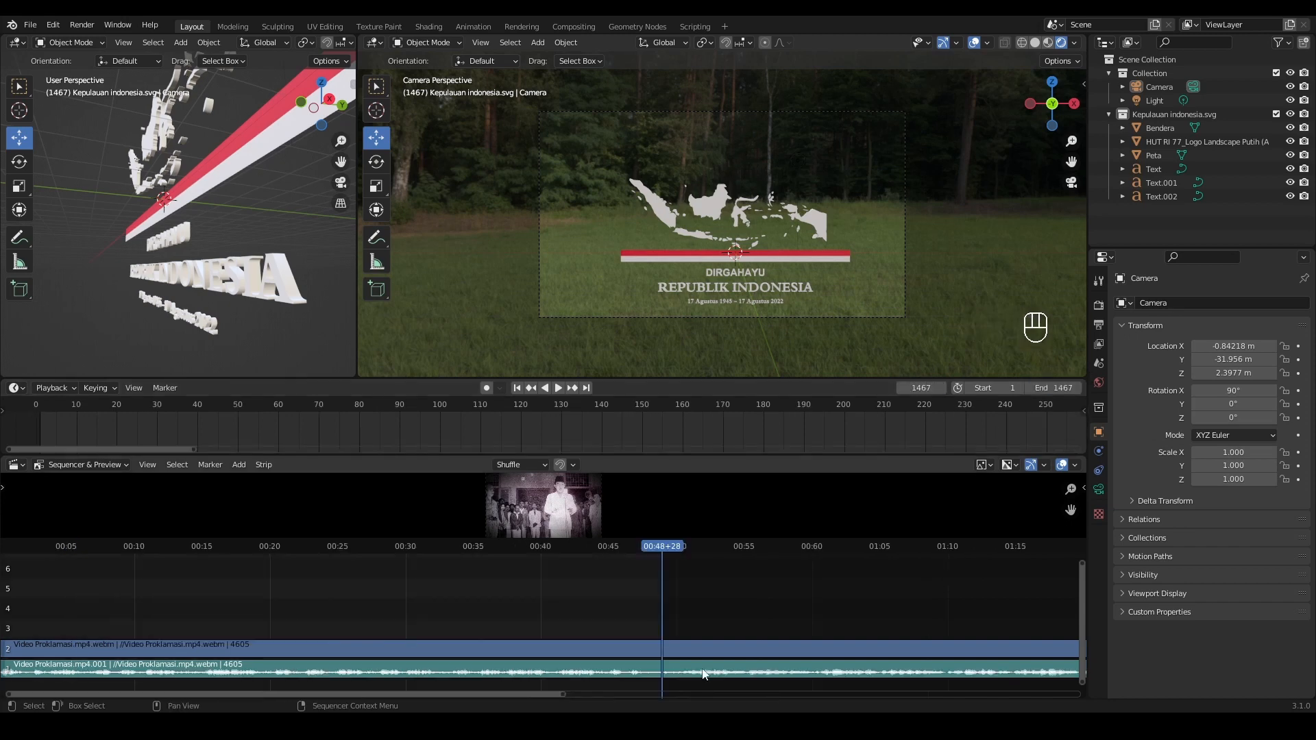
- Open the scene's output properties, render a test image of frame 103 and close the render window
left_click(747, 652)
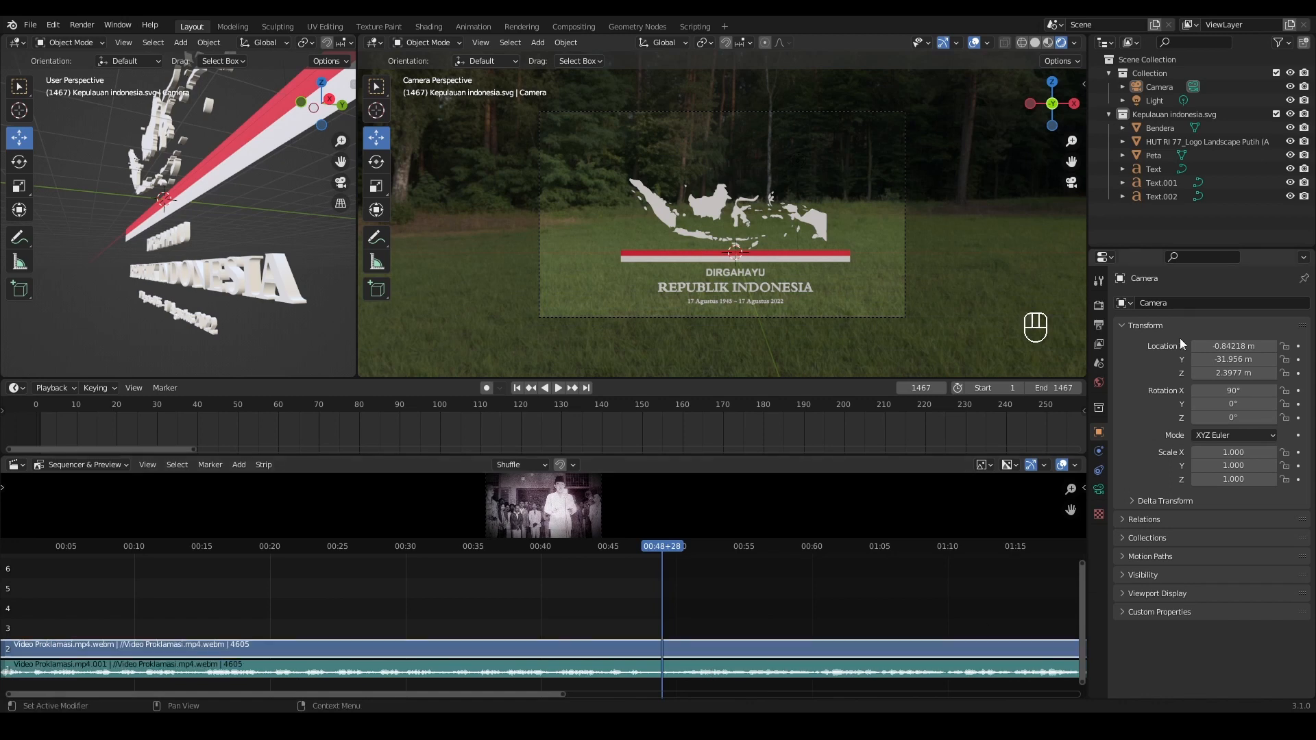
left_click(1099, 306)
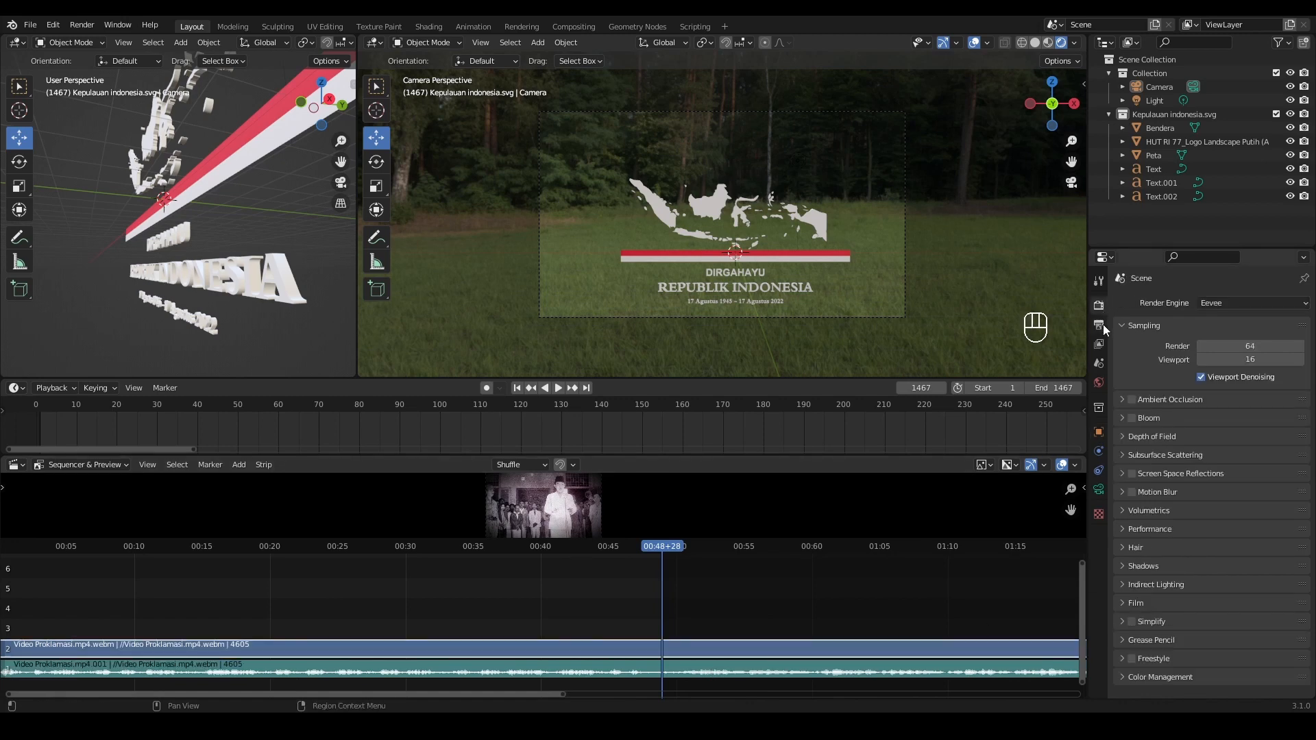
left_click(1099, 324)
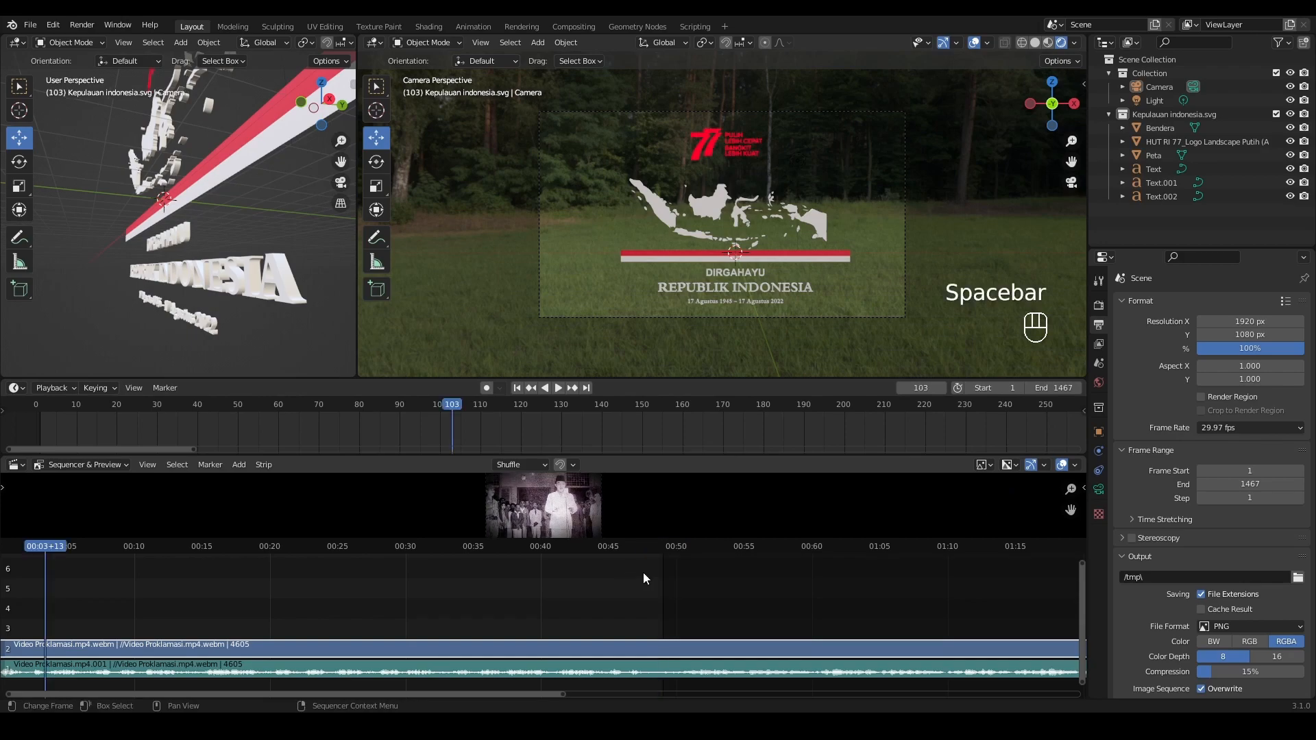
key("F12")
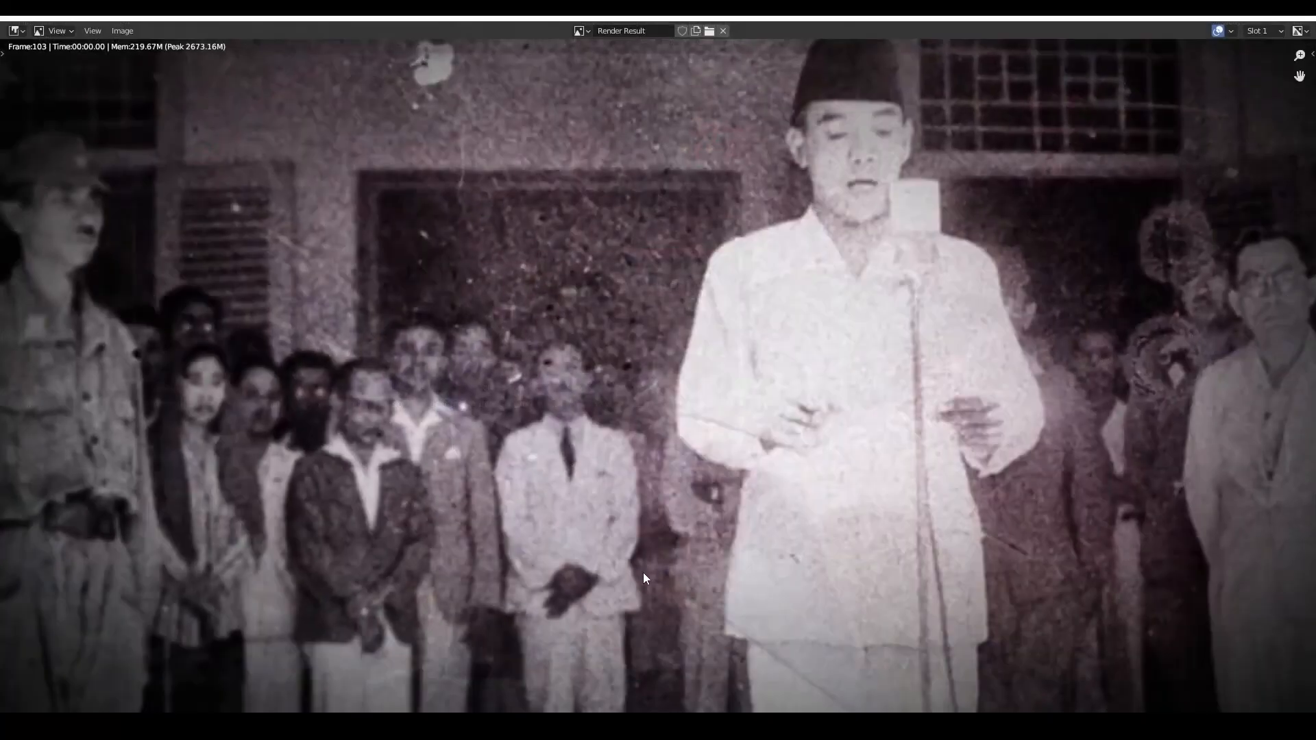
left_click(1301, 19)
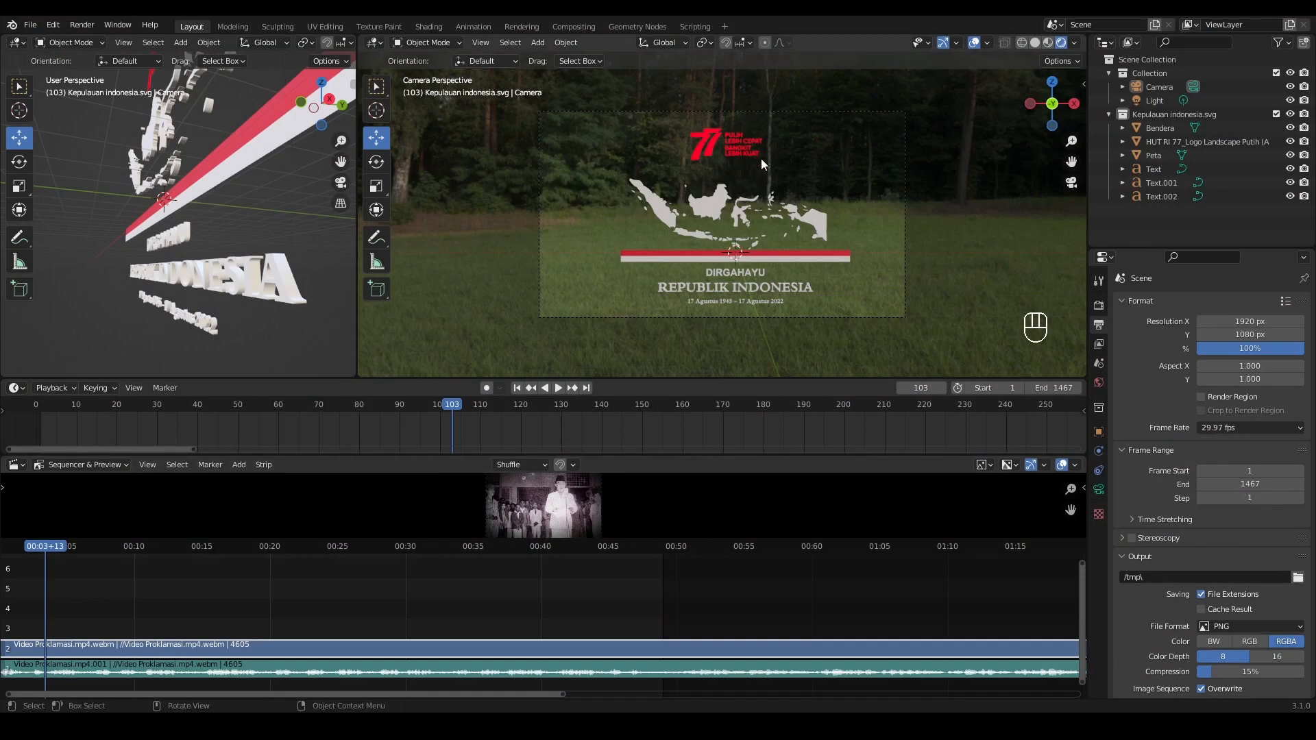
- Delete the proclamation video strip from the sequencer, keeping its audio strip, and return to frame 1
left_click(766, 624)
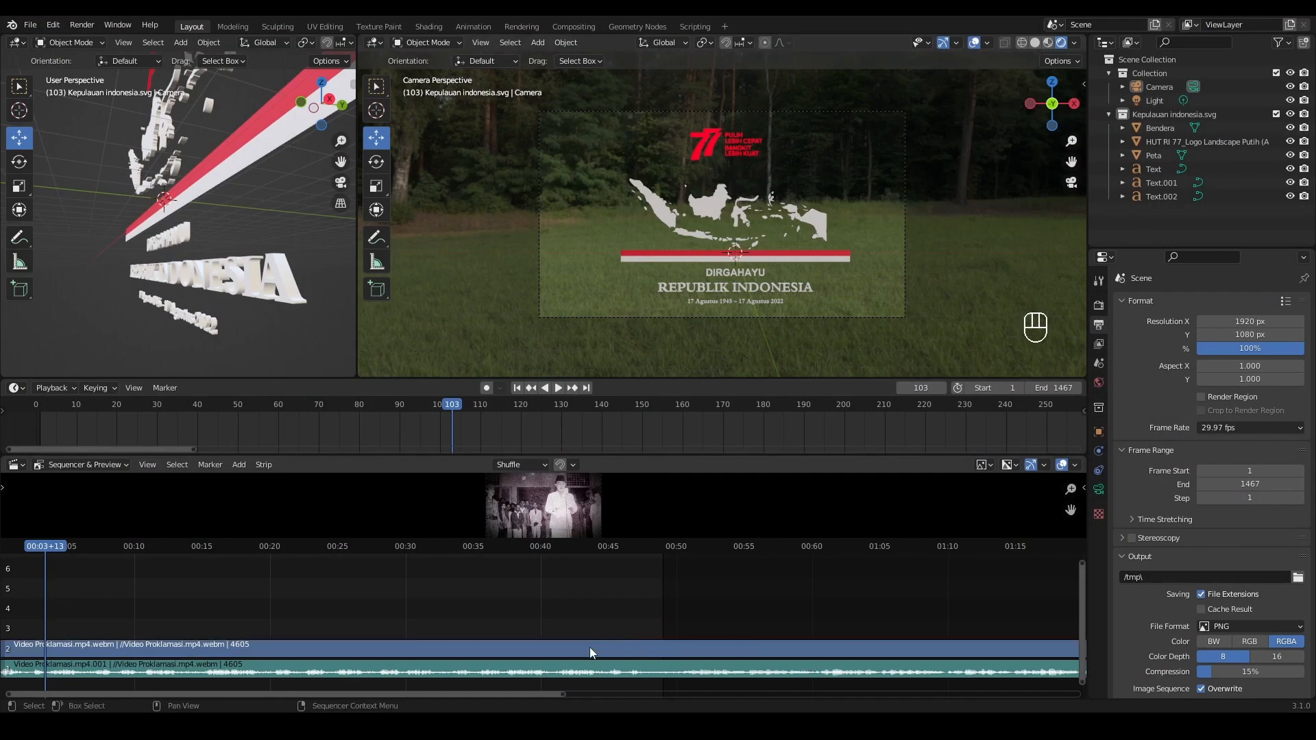
left_click(588, 648)
key("Delete")
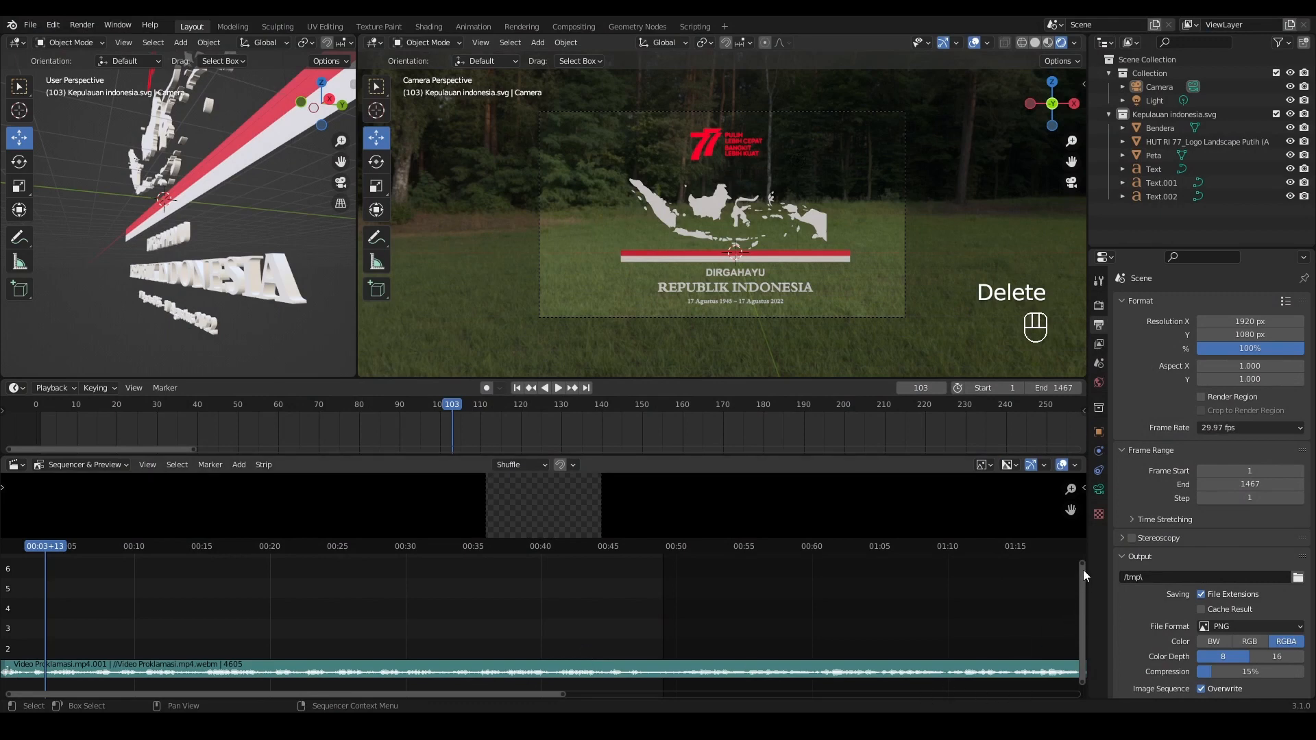
left_click_drag(1082, 571, 1072, 656)
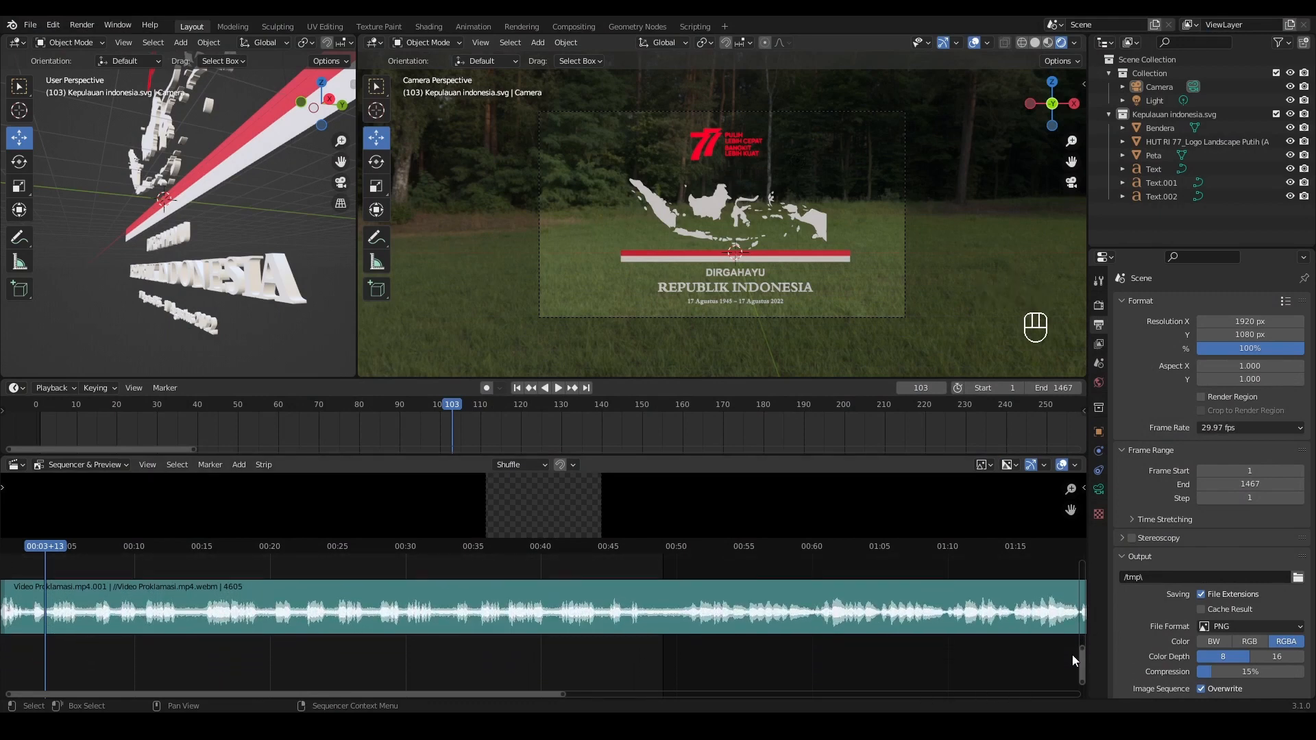
left_click_drag(492, 694, 421, 694)
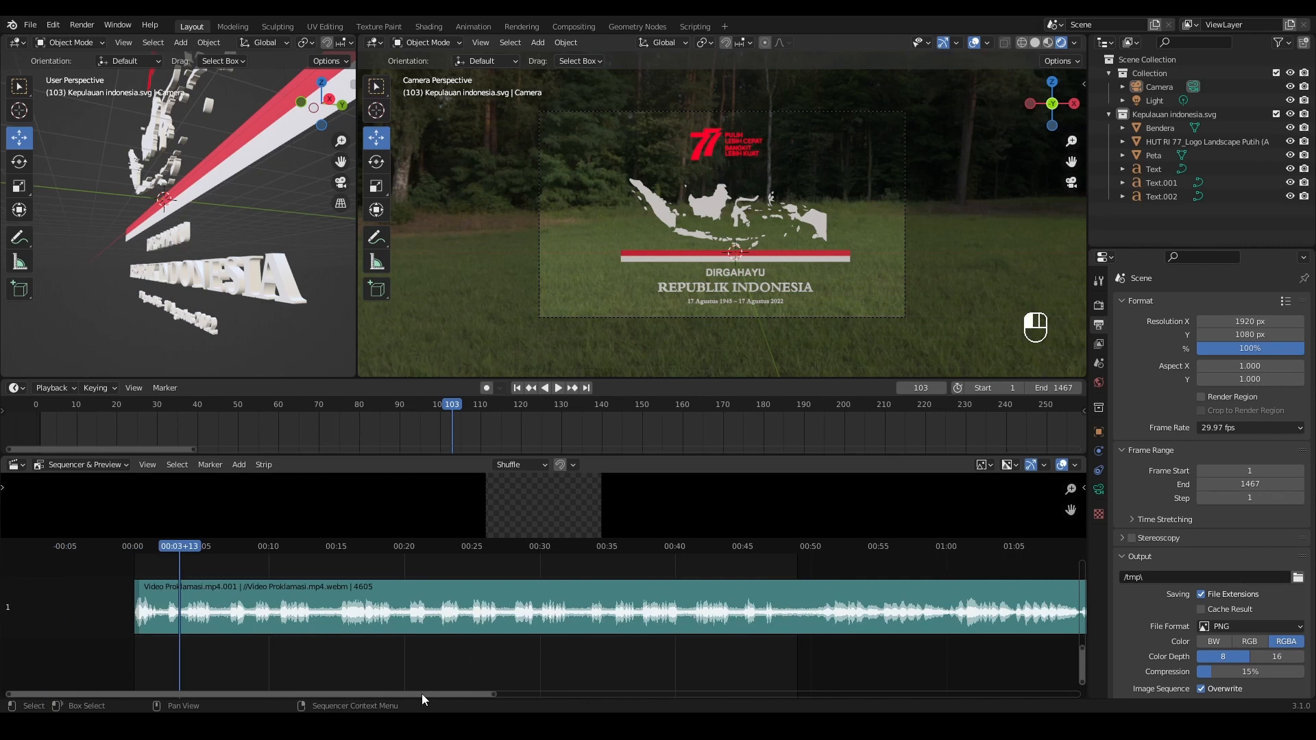
left_click(516, 388)
- Switch to the Shading workspace and select the Peta map object for material editing
scroll(737, 212, "up", 5)
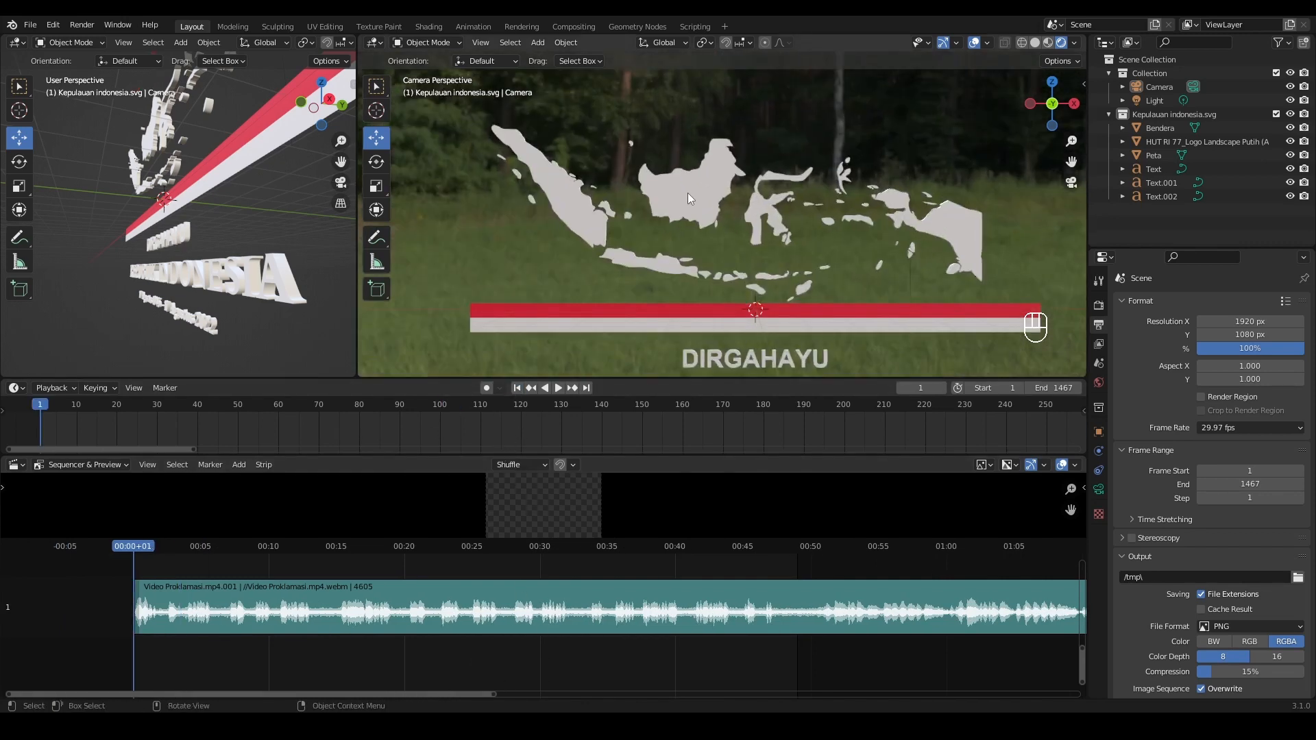
scroll(688, 191, "down", 2)
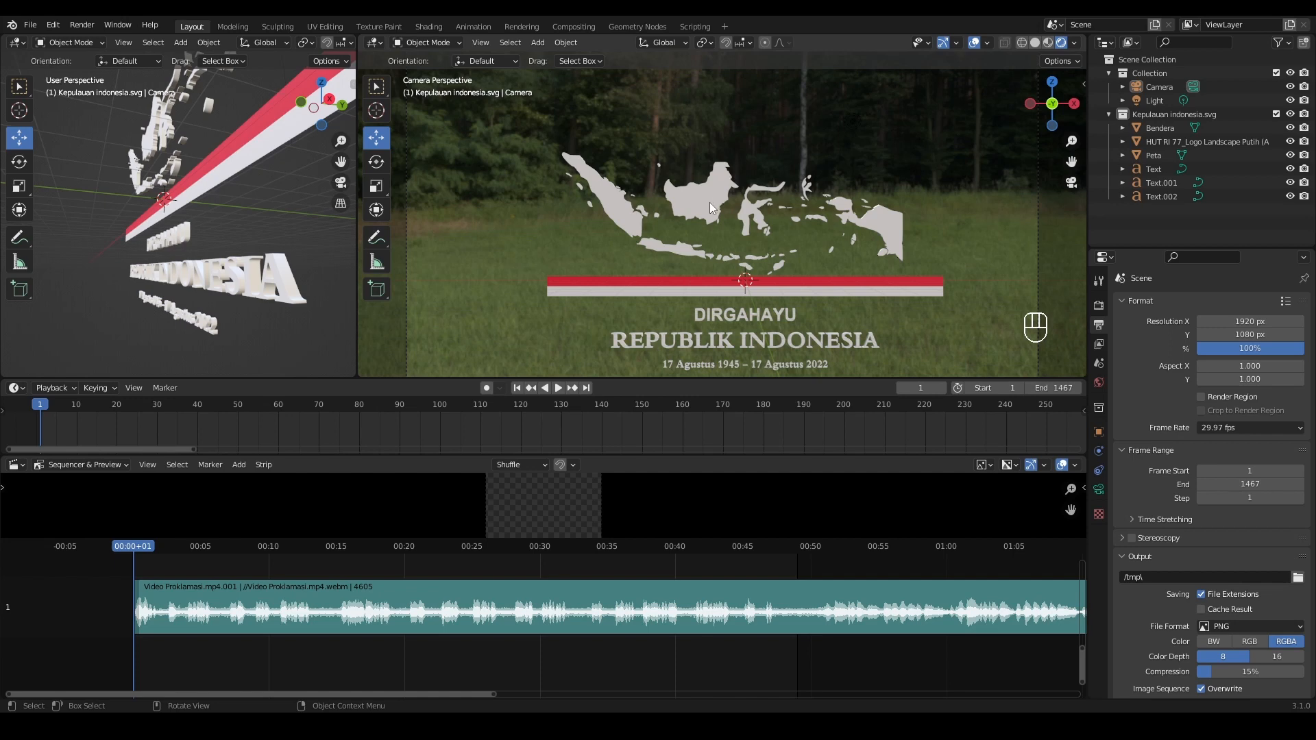
left_click(430, 26)
left_click(660, 179)
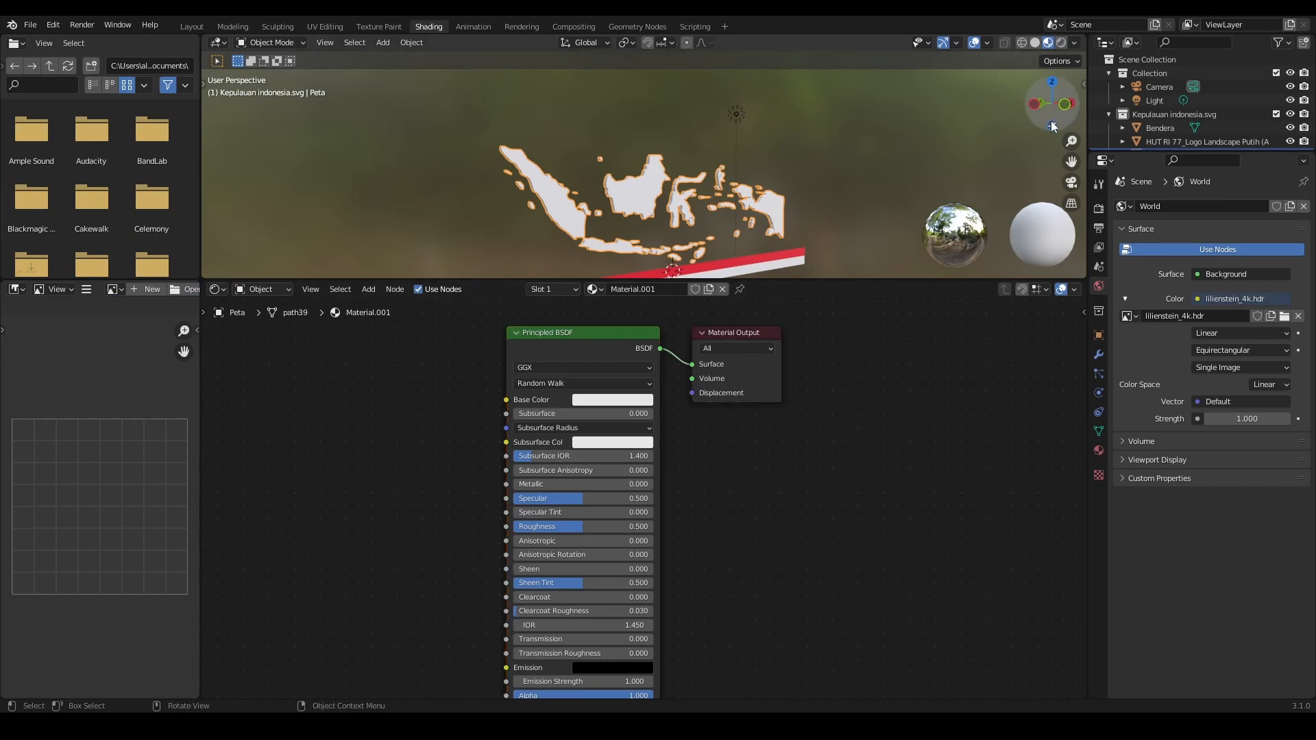
left_click_drag(1053, 127, 1073, 125)
left_click(1072, 181)
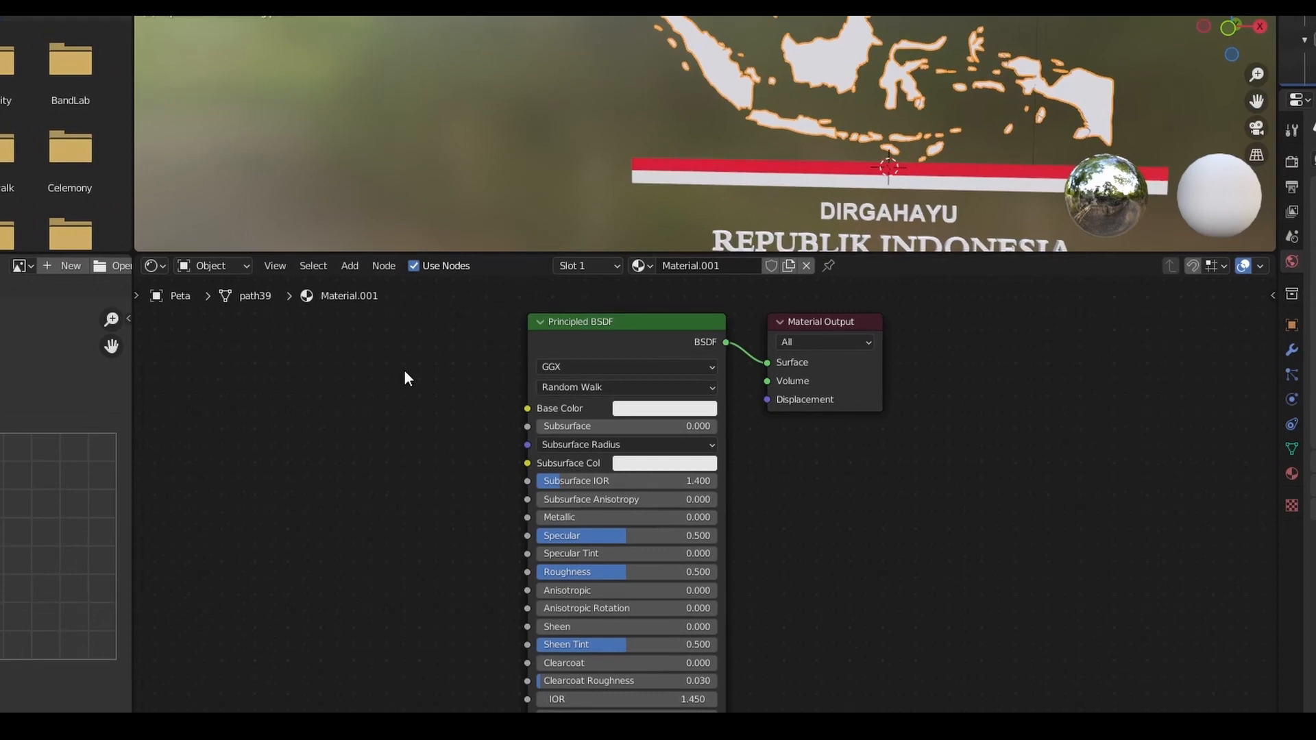
- Add an Image Texture node to the map's material and connect its Color output to the Principled BSDF Emission input
left_click(350, 266)
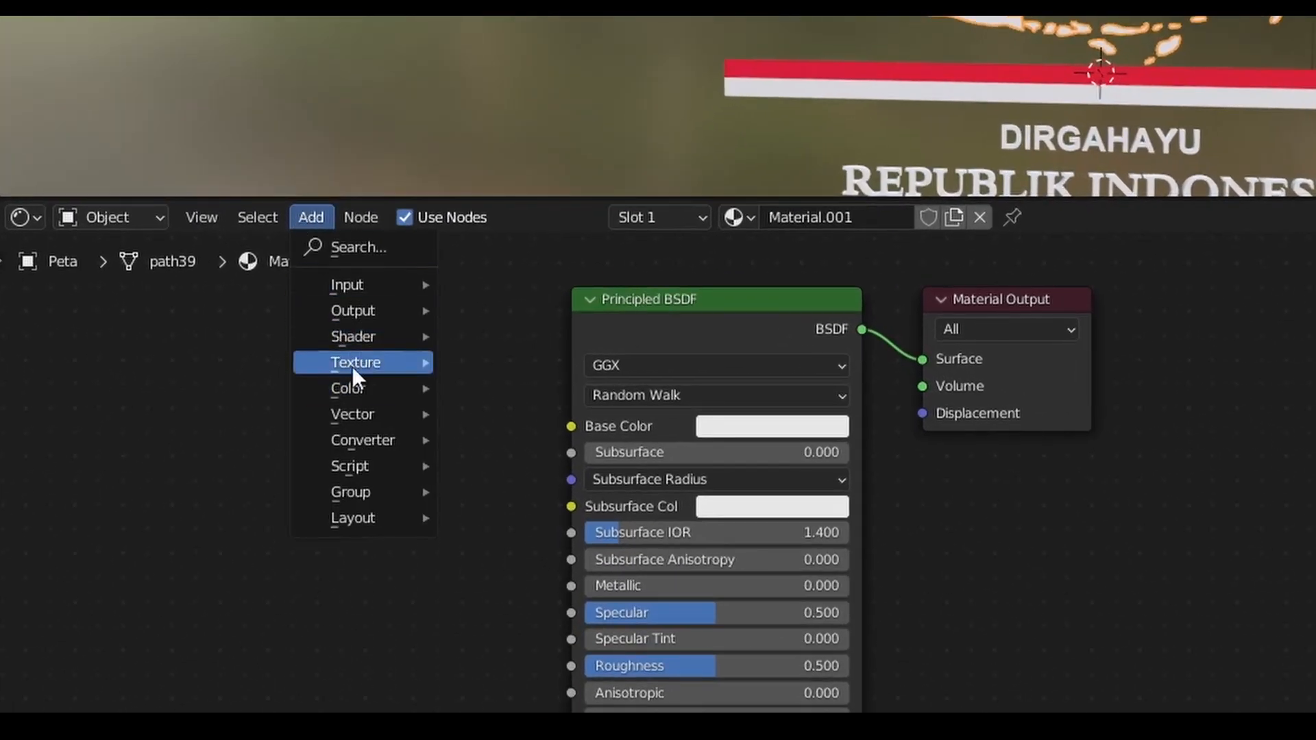
mouse_move(355, 361)
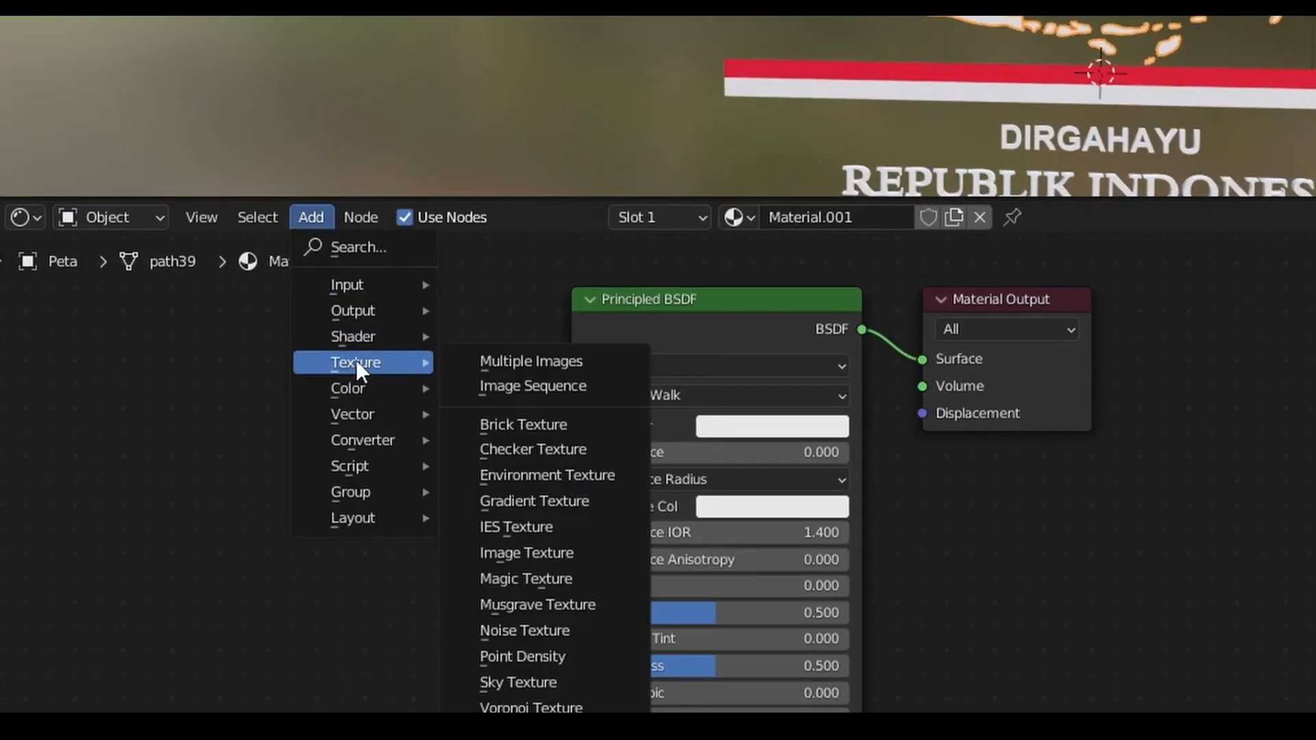
left_click(545, 555)
left_click(155, 431)
left_click_drag(1227, 370, 1111, 330)
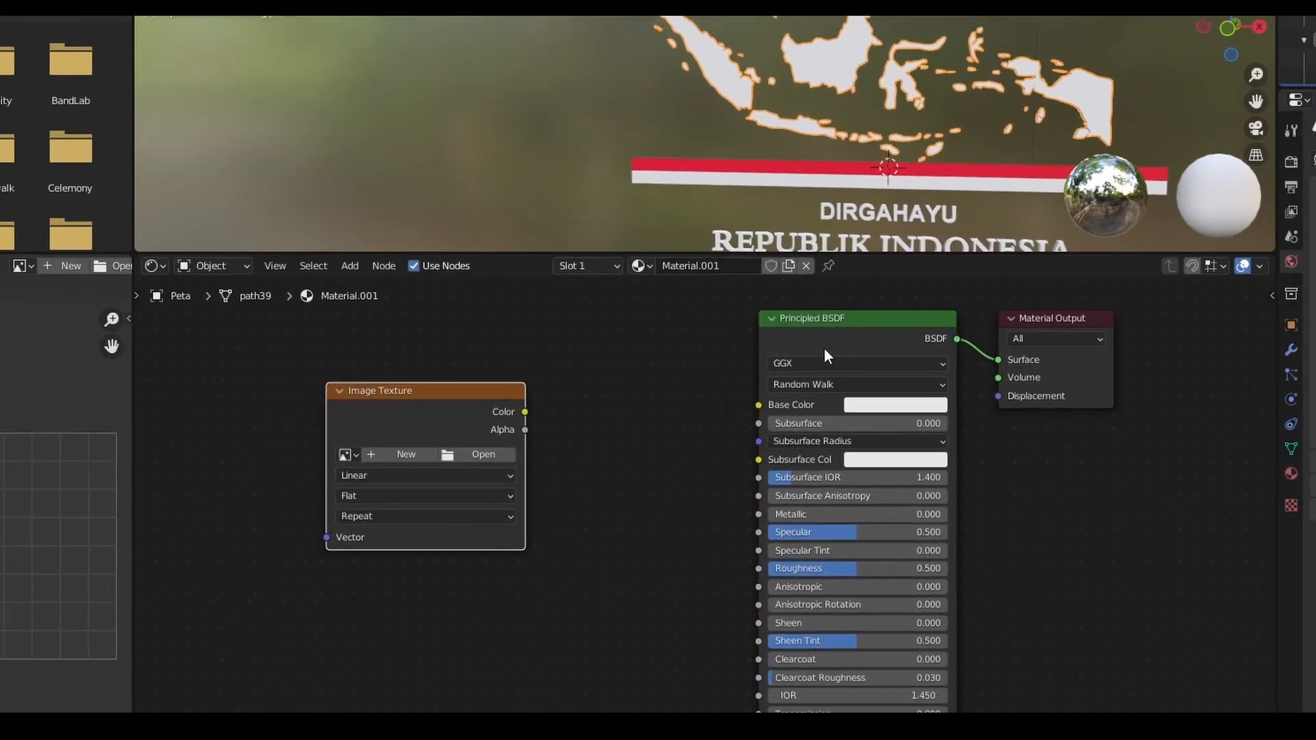
left_click_drag(958, 355, 902, 309)
left_click(745, 320)
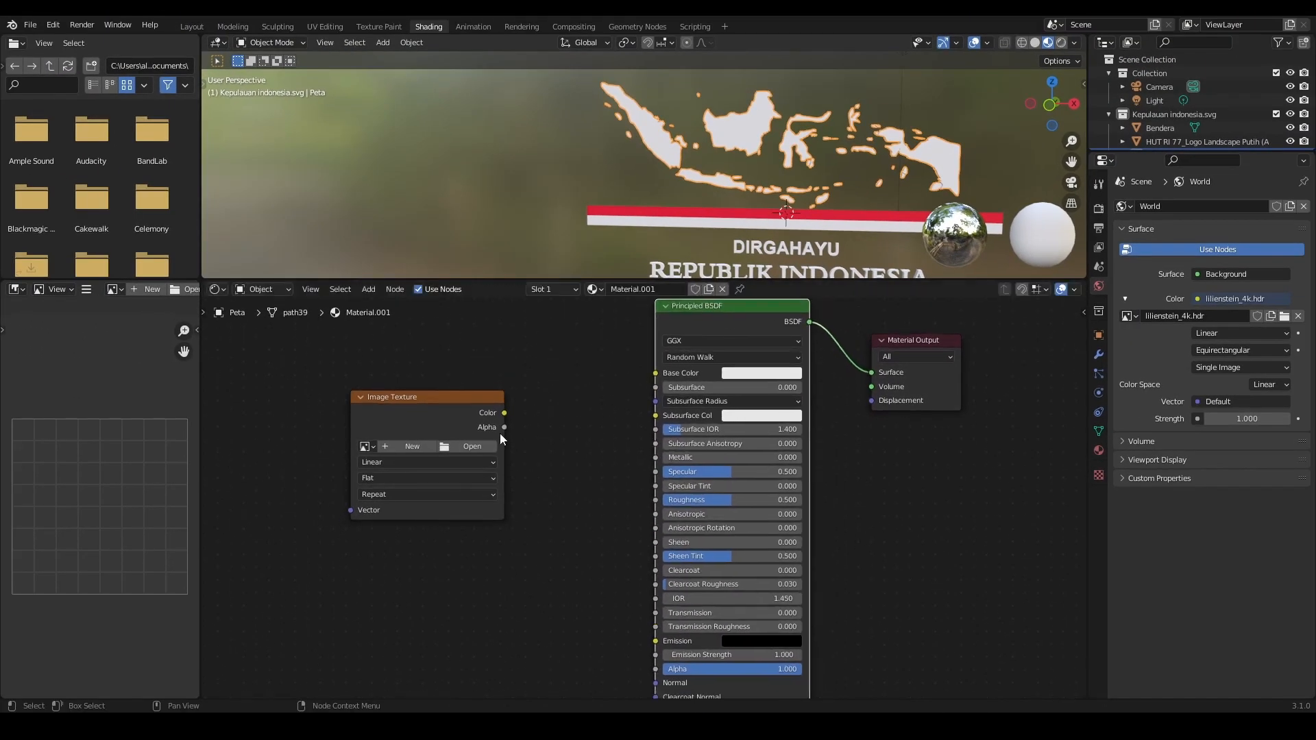
left_click_drag(506, 413, 657, 642)
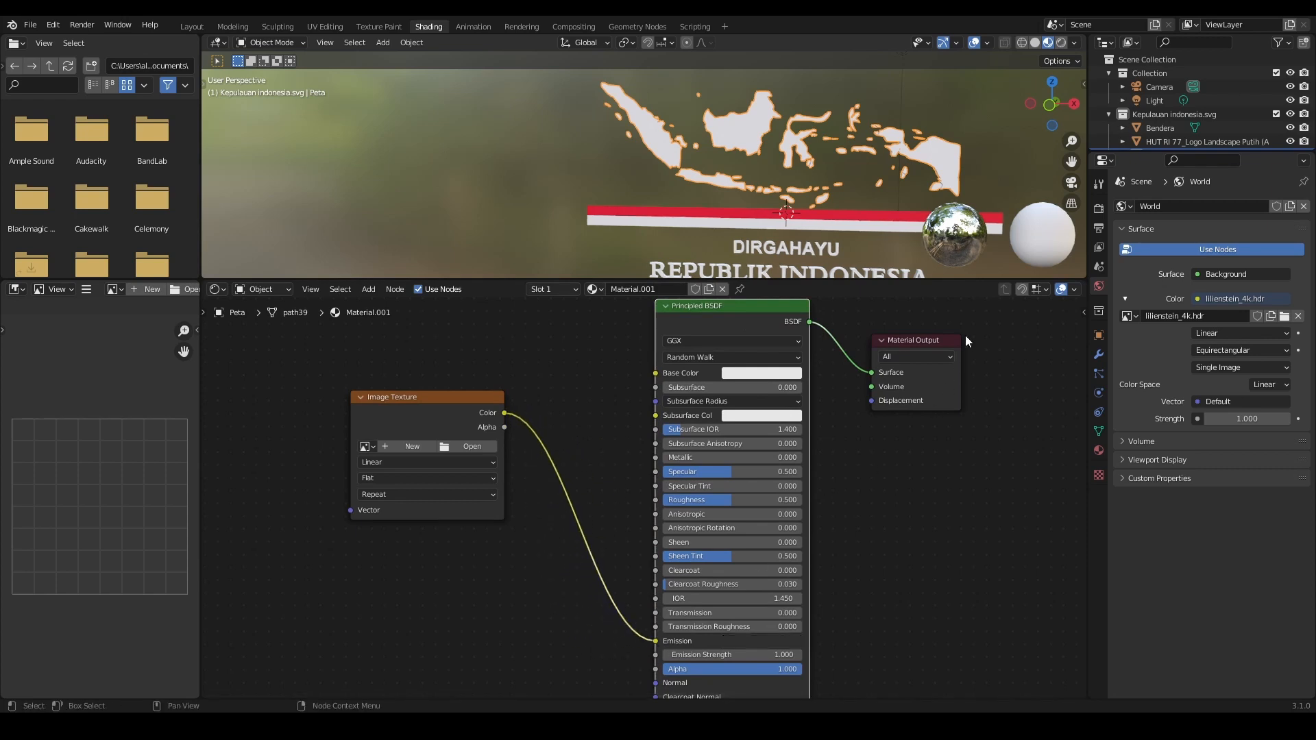
- Load Video Proklamasi.mp4.webm from the dirghyu folder into the map's Image Texture node
left_click(475, 449)
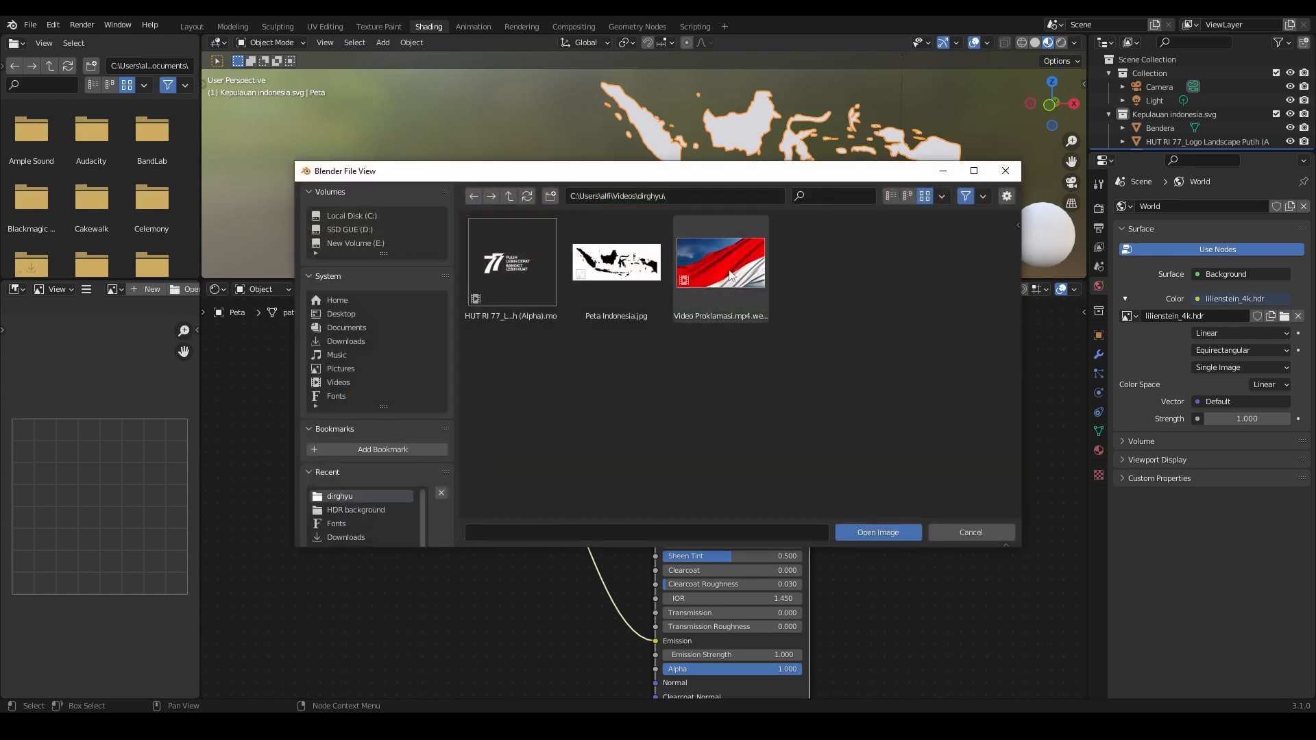
left_click(730, 276)
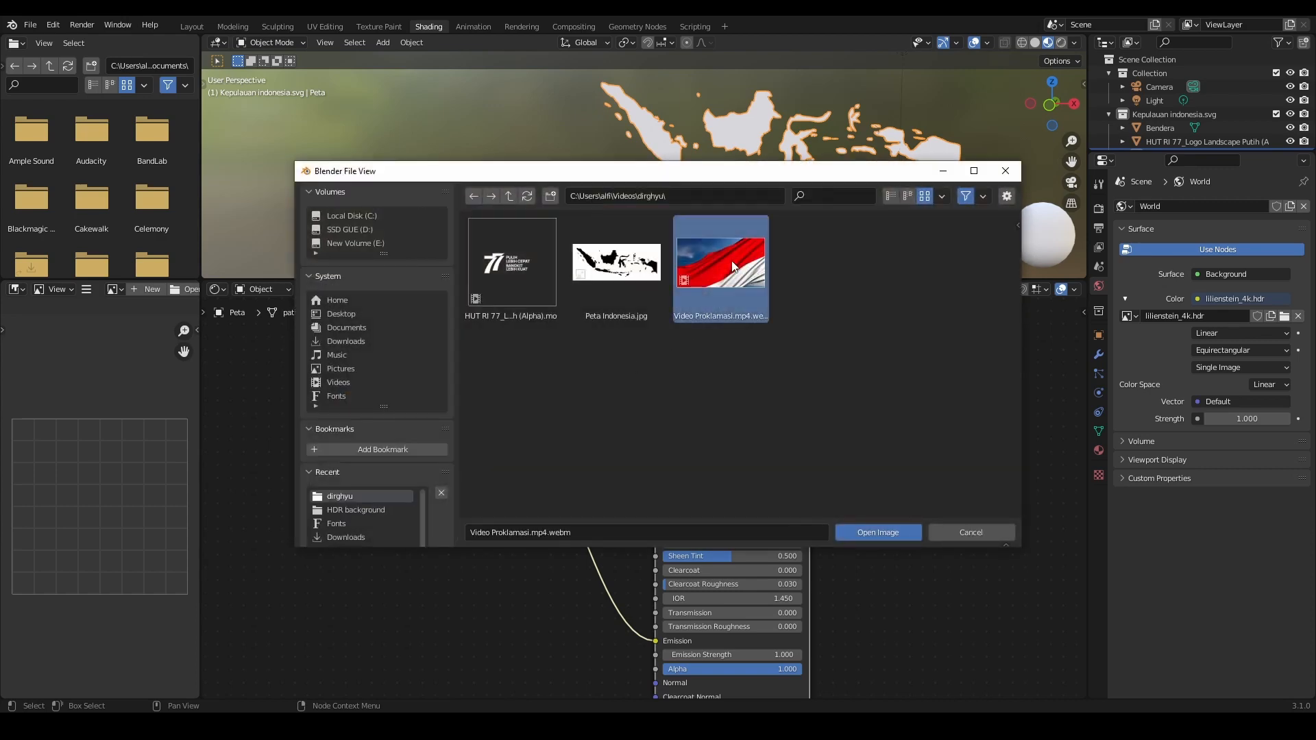
left_click(882, 534)
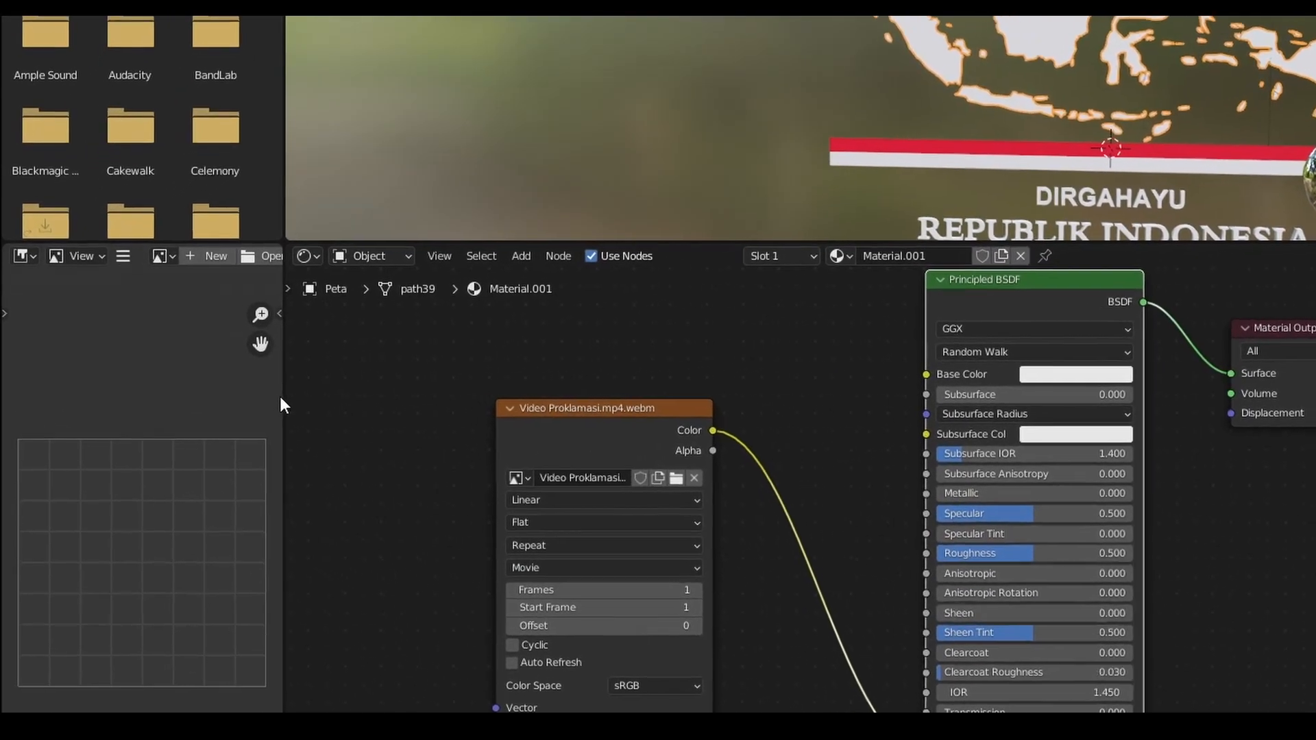
- Widen the Image Editor, show Video Proklamasi.mp4.webm in it and open its image settings
left_click_drag(279, 396, 601, 396)
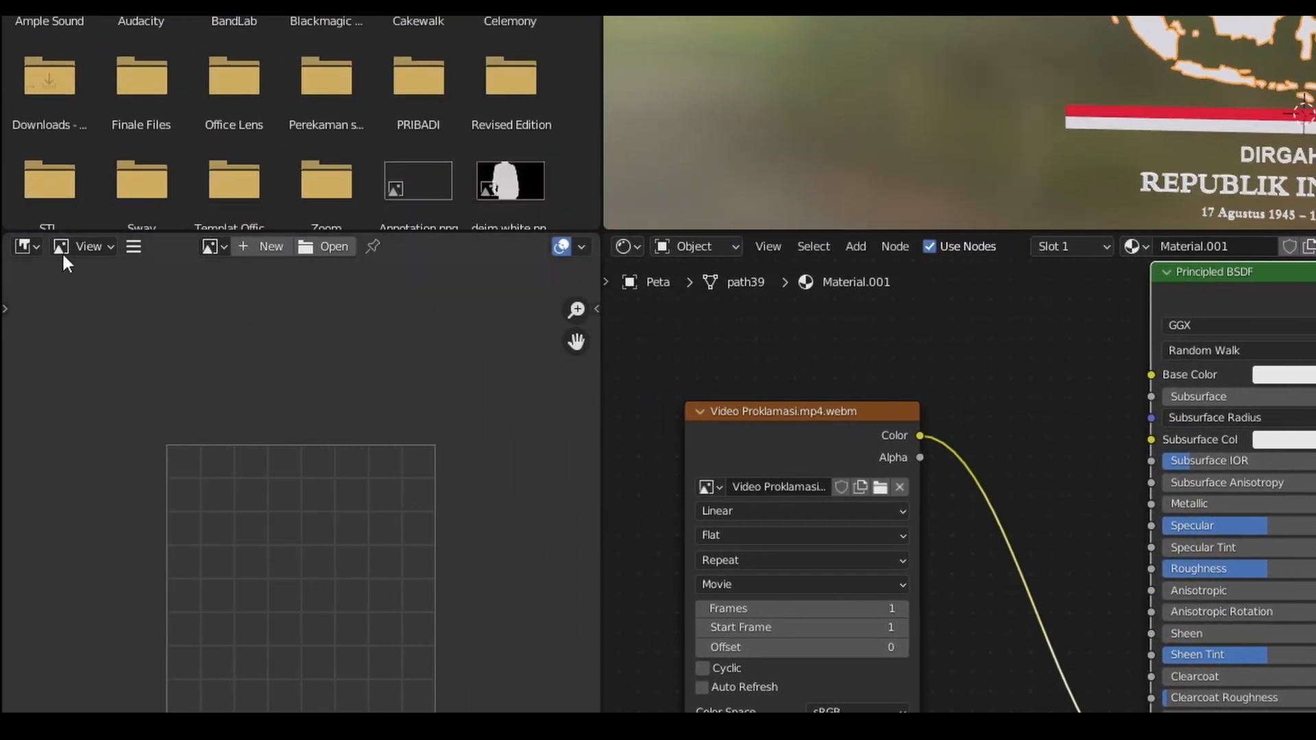
left_click(26, 246)
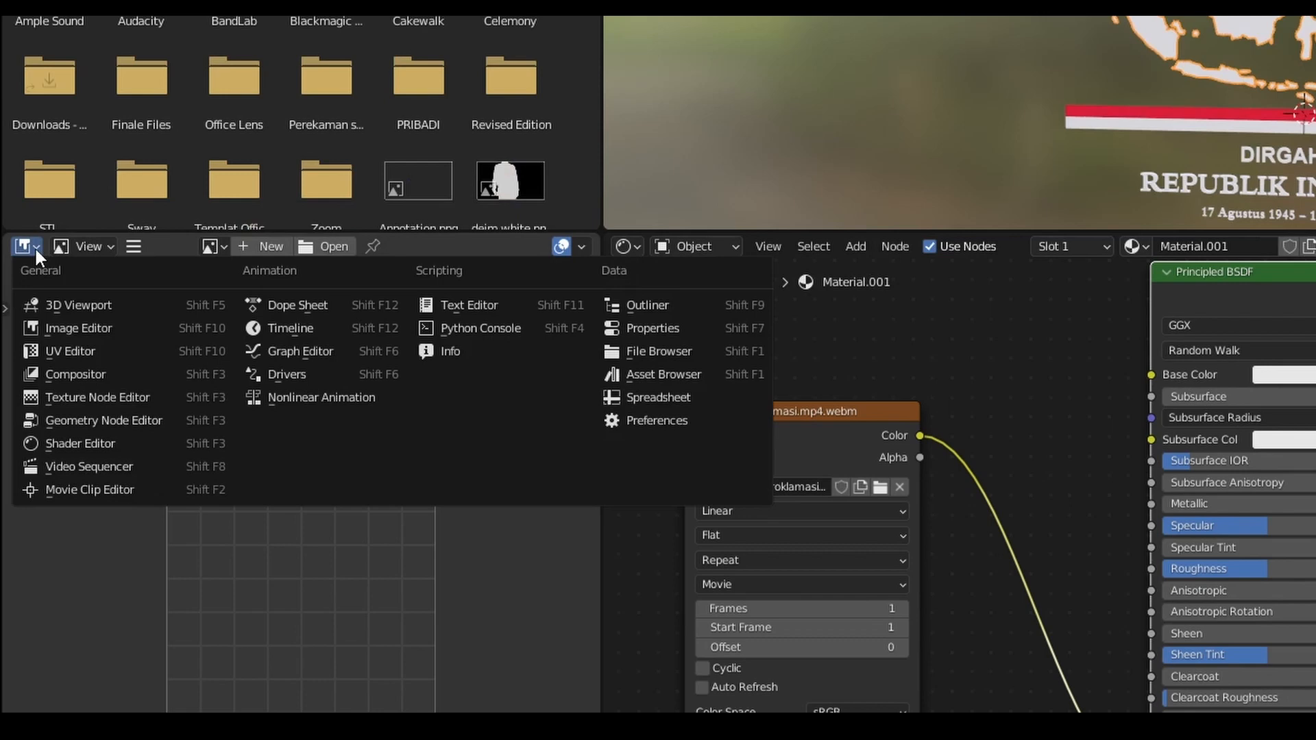
left_click(225, 246)
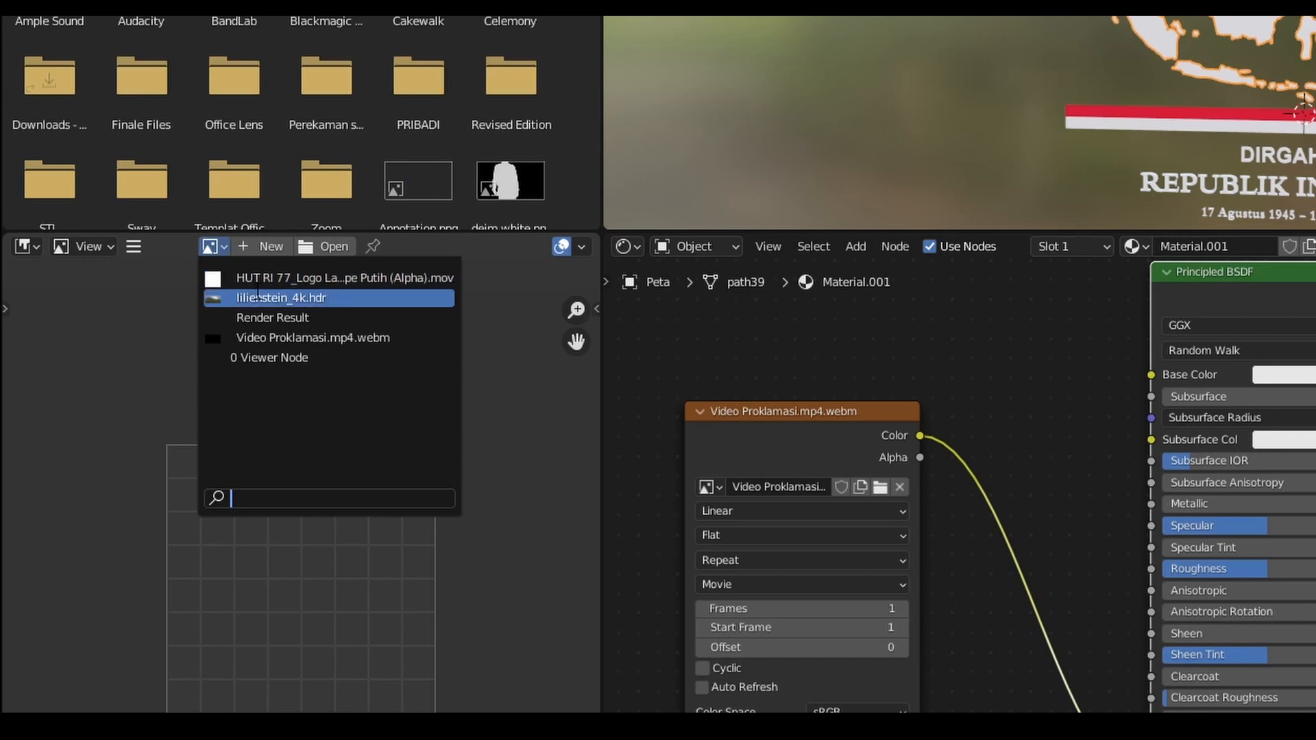
left_click(287, 339)
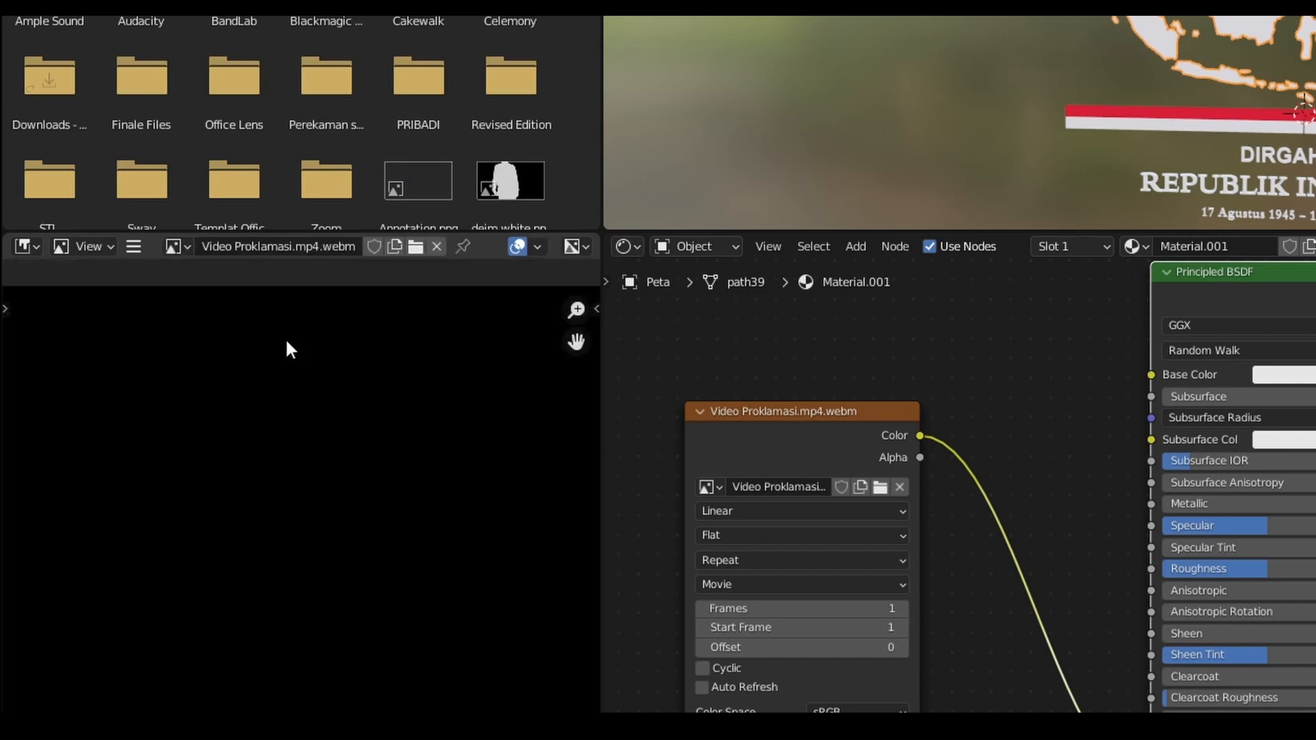
left_click(596, 310)
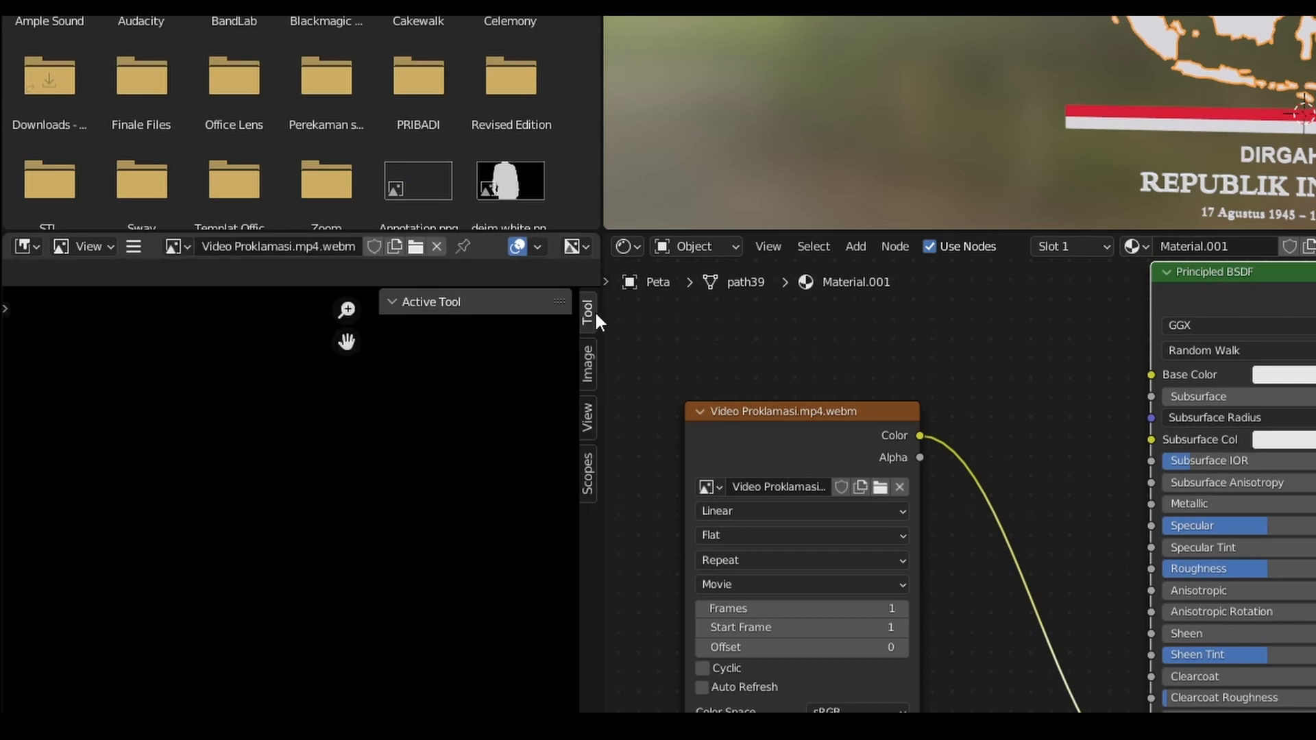
left_click(587, 363)
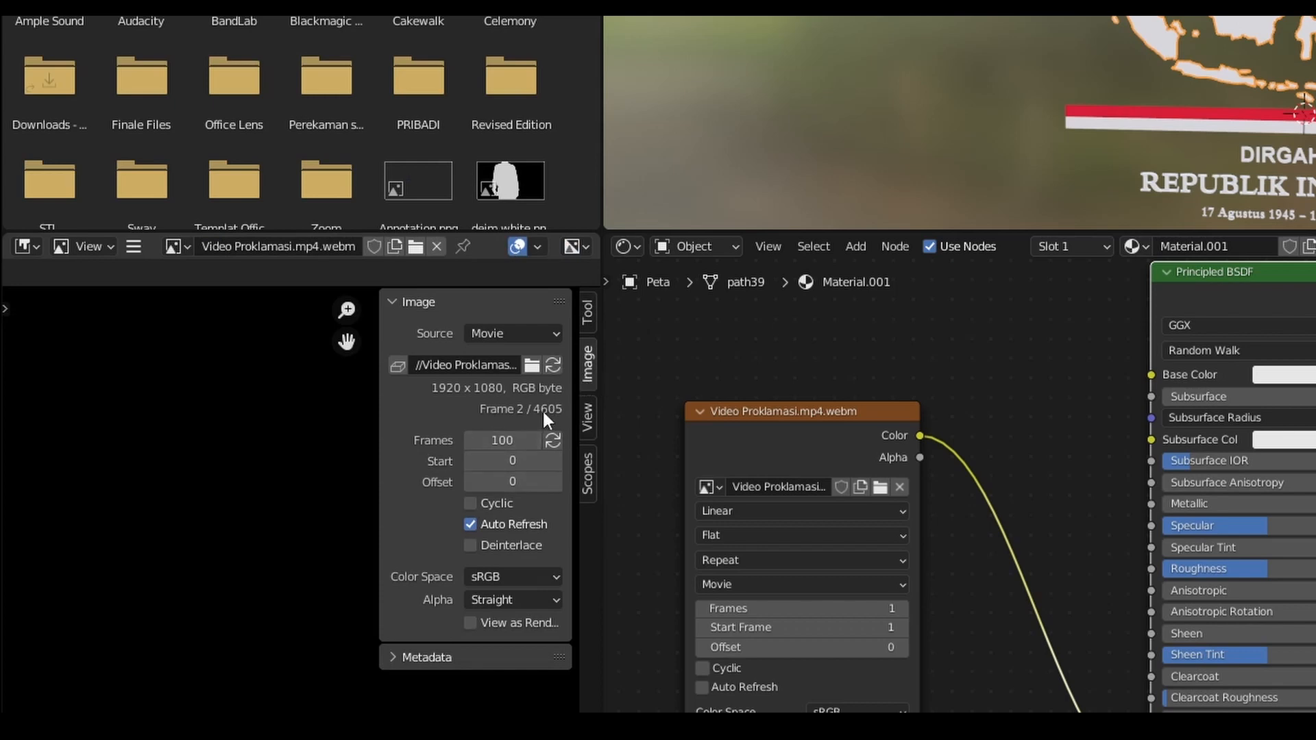
- Set Frames to 4605 in both the video texture node and the Image Editor, and enable Auto Refresh on the node
left_click(836, 608)
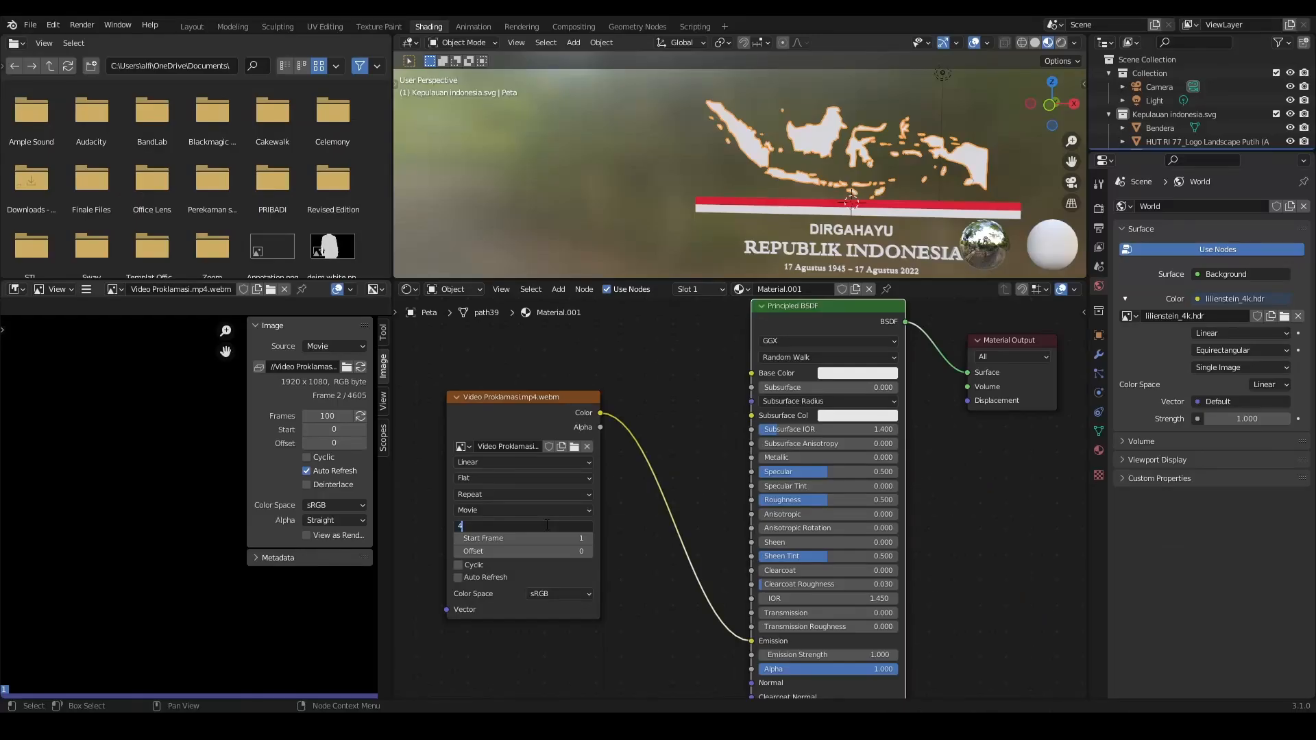
key("Return")
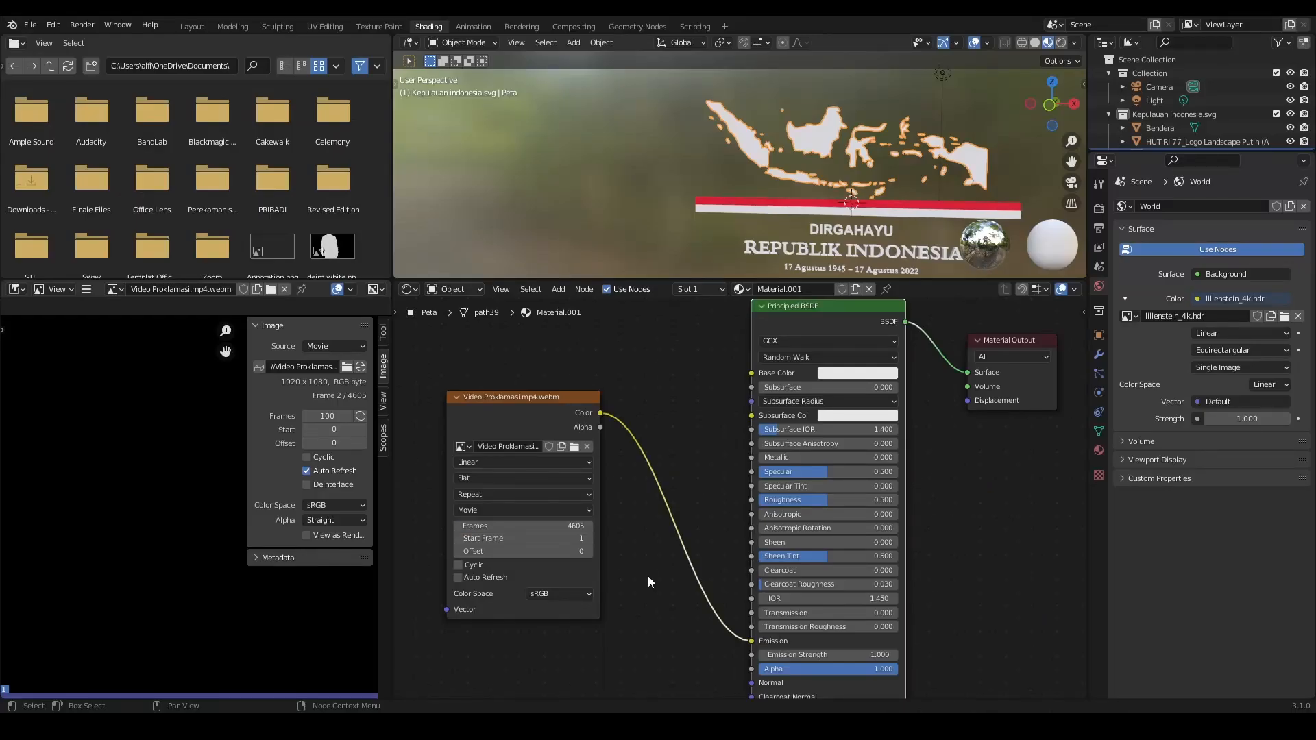
left_click(458, 577)
left_click(326, 416)
type("460")
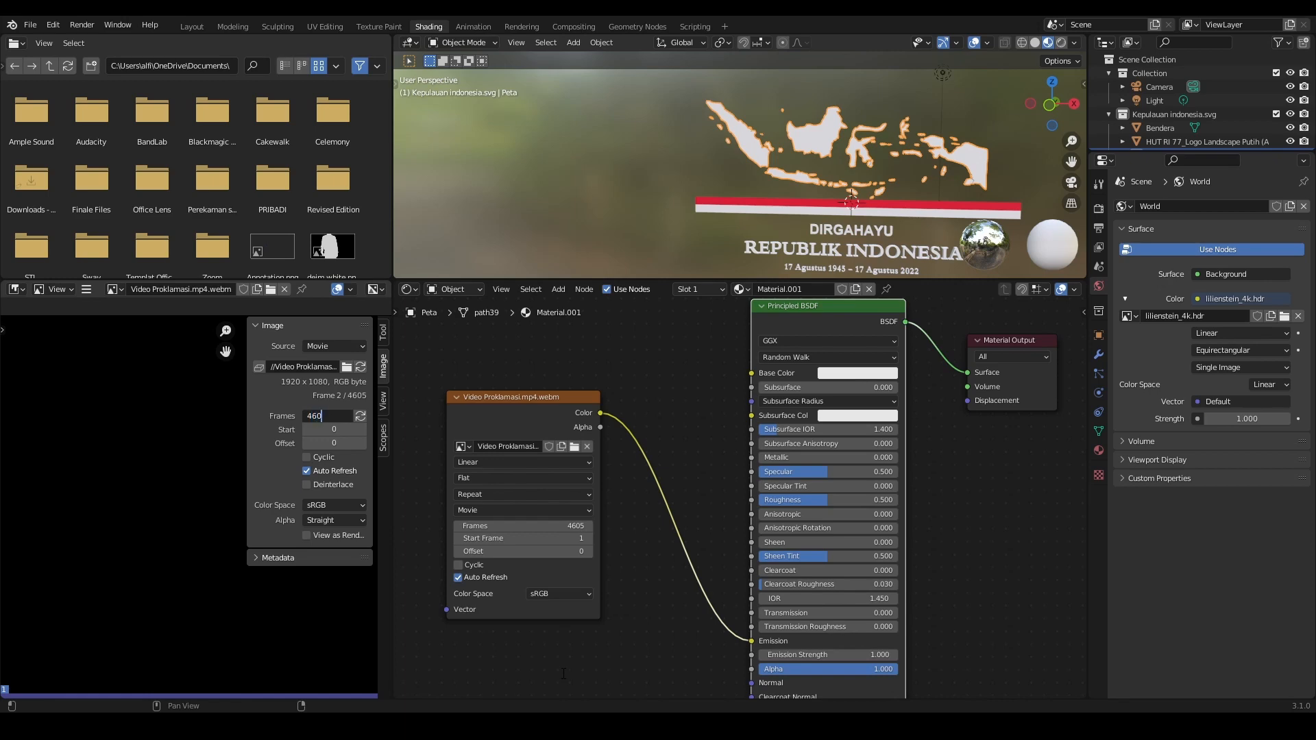
type("5")
key("Return")
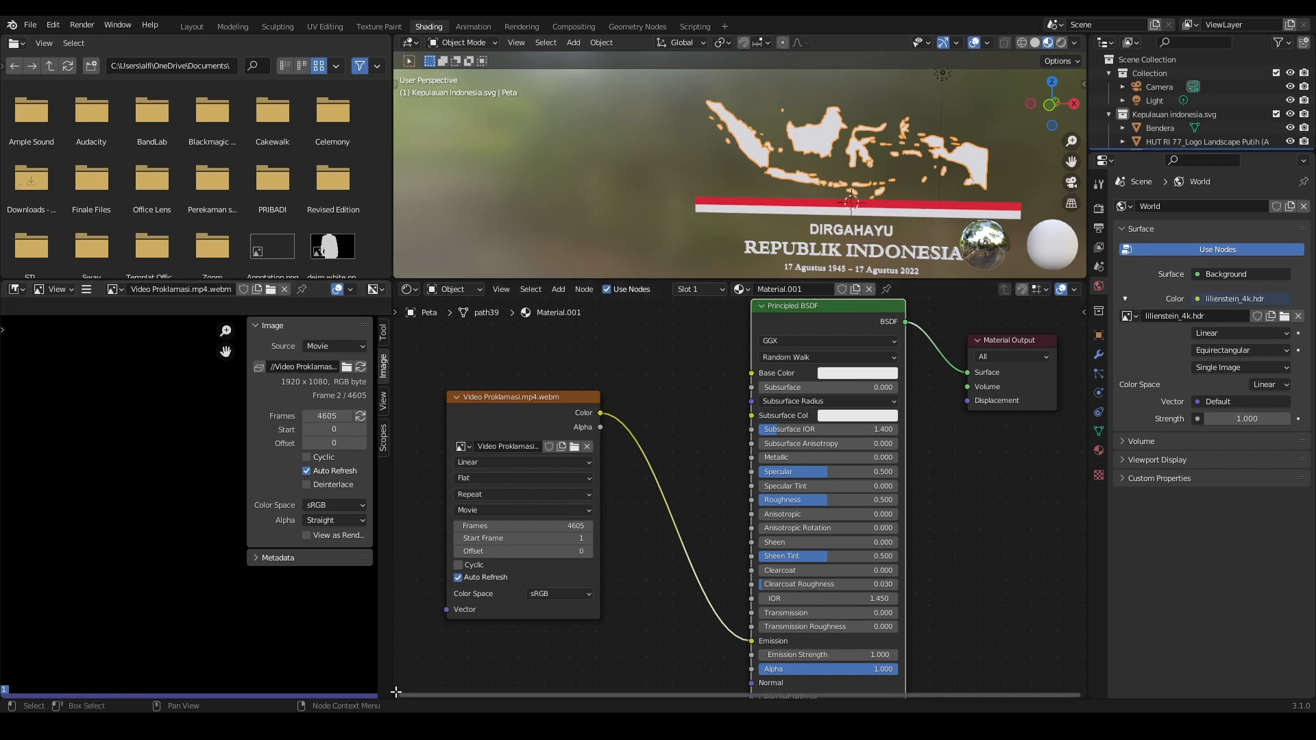
- Split the Shader Editor horizontally, turn the lower area into a Timeline and play the animation to frame 76
left_click_drag(396, 696, 402, 482)
left_click(409, 494)
left_click(582, 541)
left_click(753, 494)
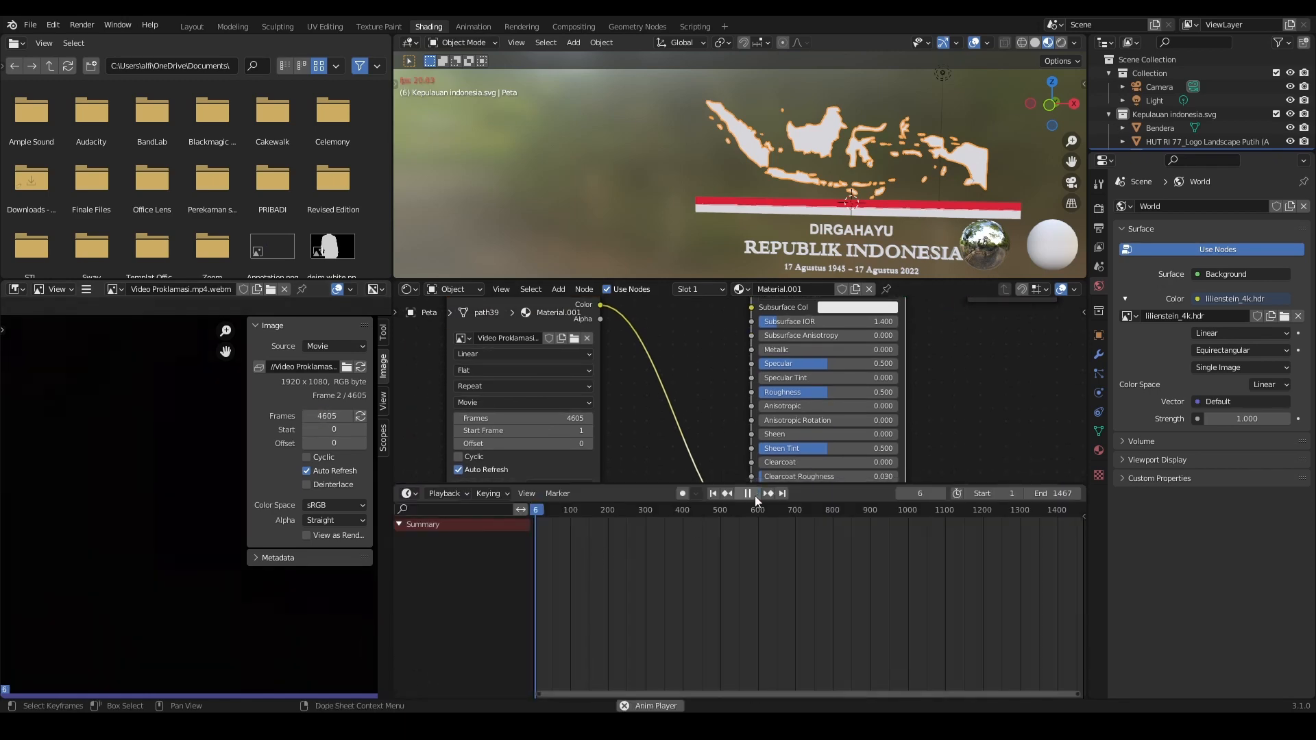
scroll(940, 368, "down", 4)
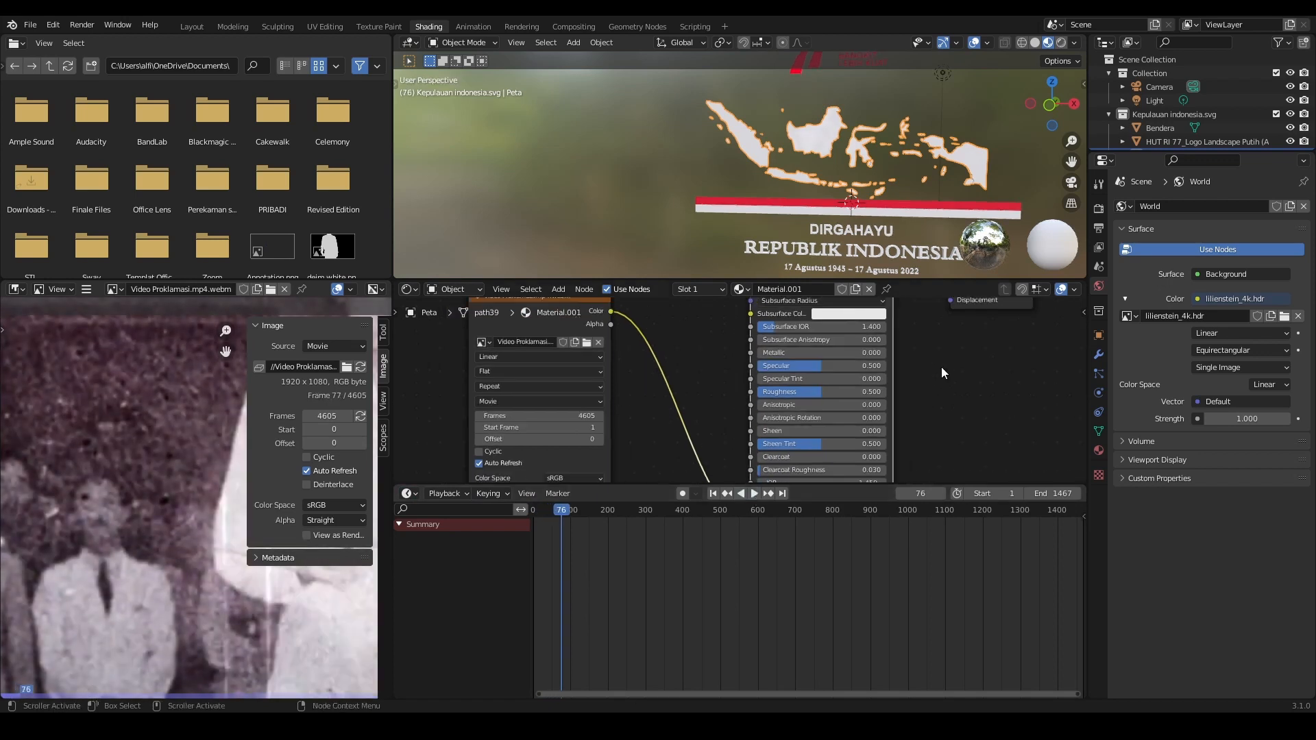
- Enlarge the shader editor, link the video texture's Color output to the Principled BSDF Base Color, and view the scene through the camera
key("space")
left_click_drag(914, 479, 914, 553)
scroll(1056, 182, "up", 6)
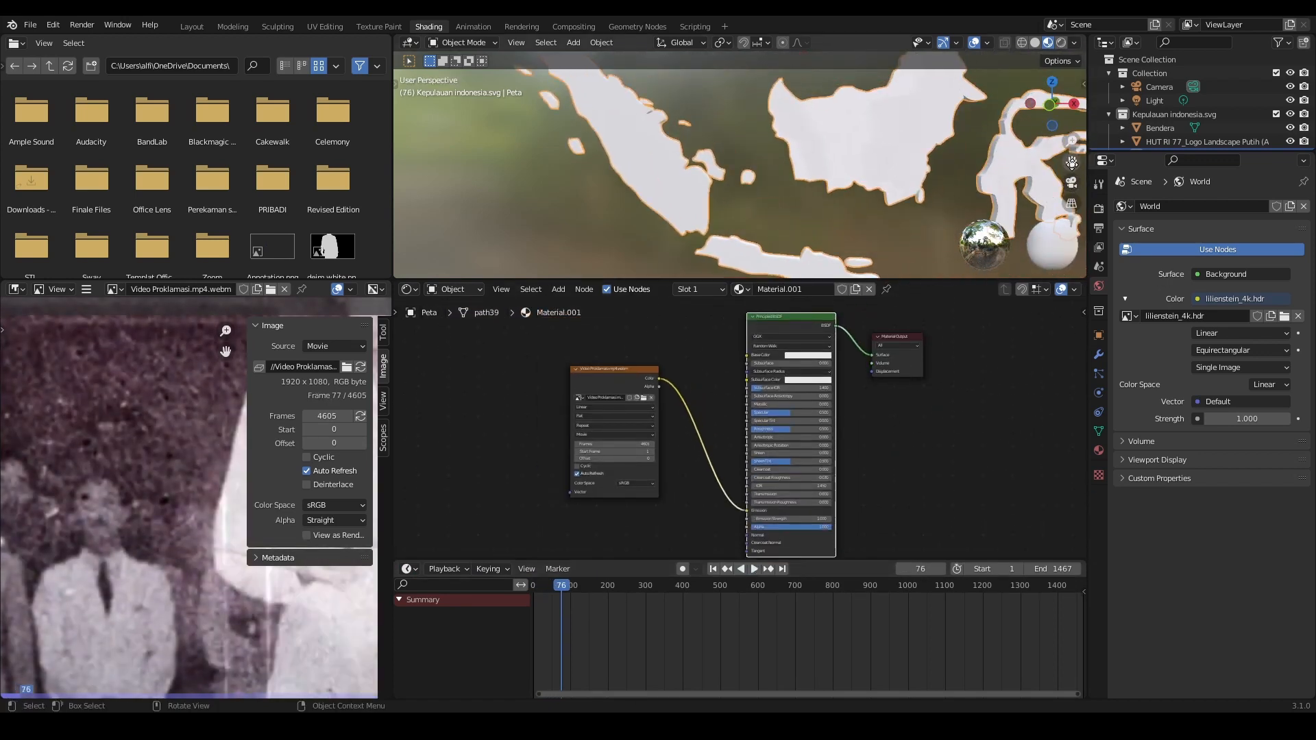
left_click_drag(1071, 161, 1028, 185)
scroll(741, 346, "up", 3)
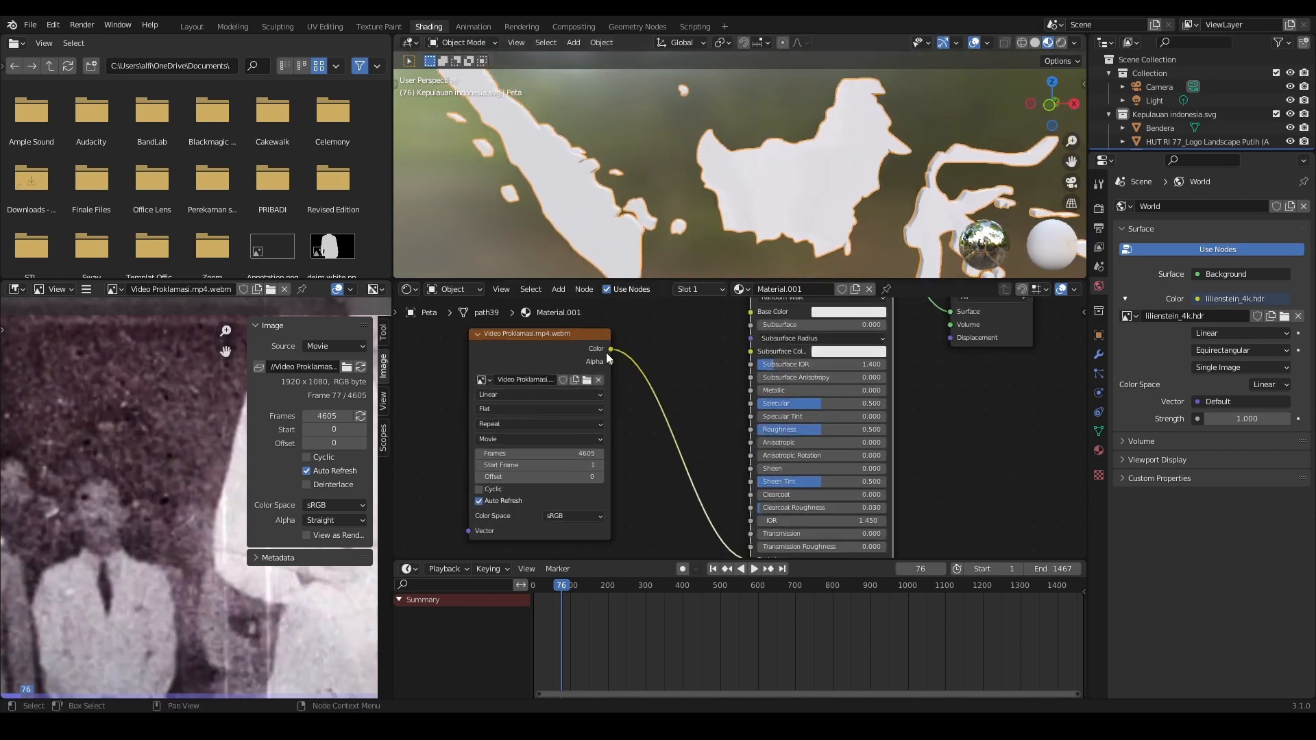
left_click_drag(609, 348, 750, 371)
key("KP_0")
- Look up the Node Wrangler add-on in the preferences by searching the add-ons for "node"
left_click(82, 25)
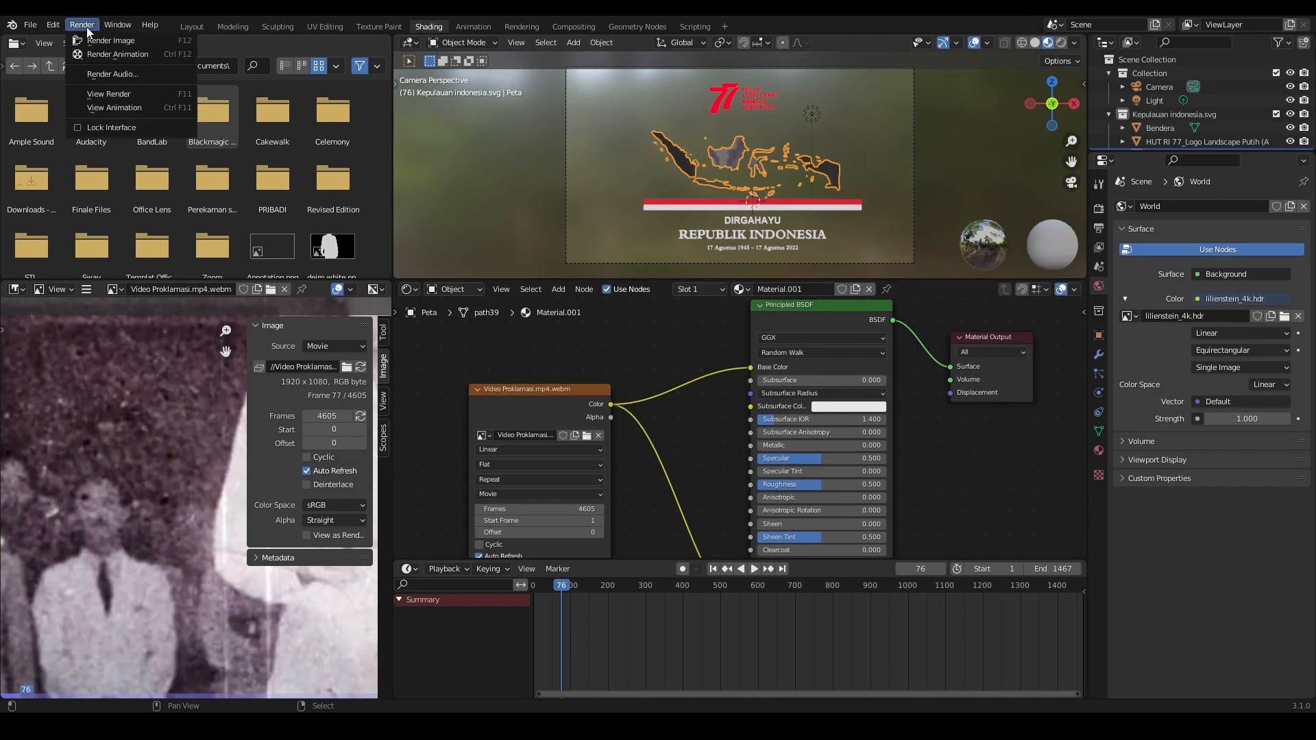
mouse_move(60, 24)
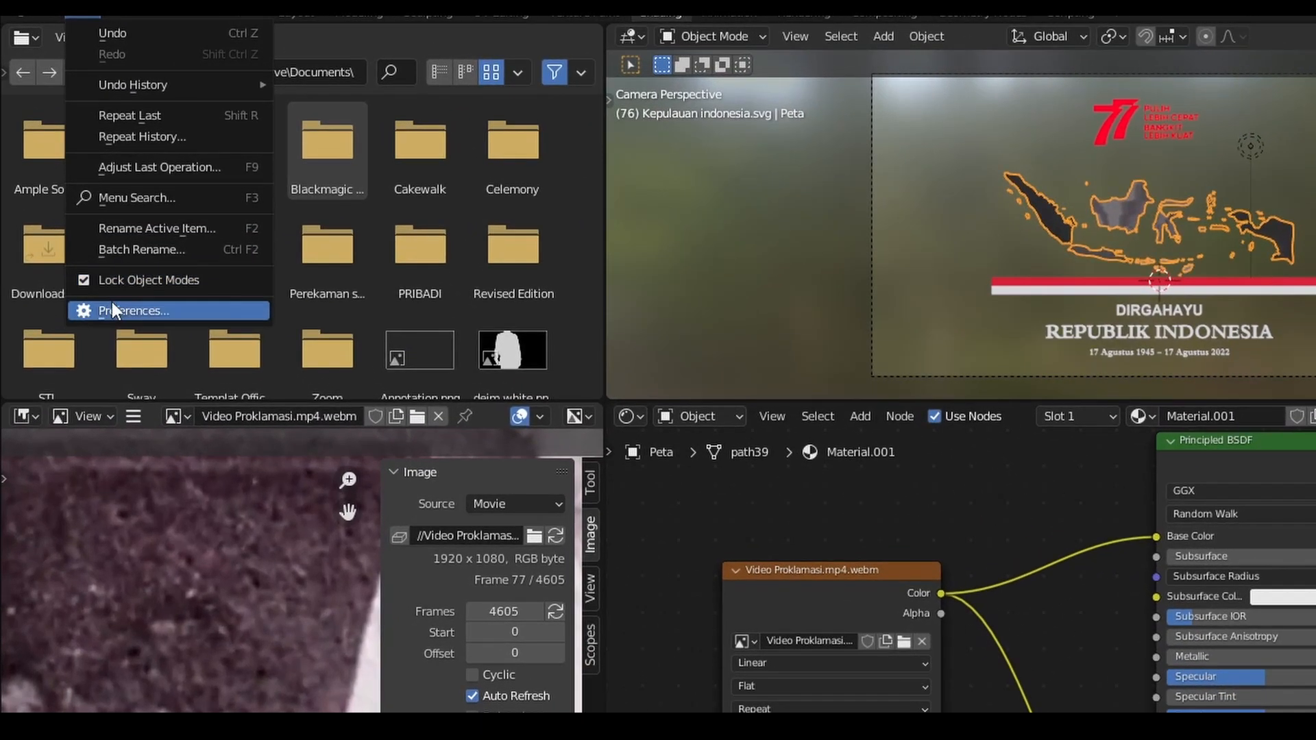
left_click(72, 214)
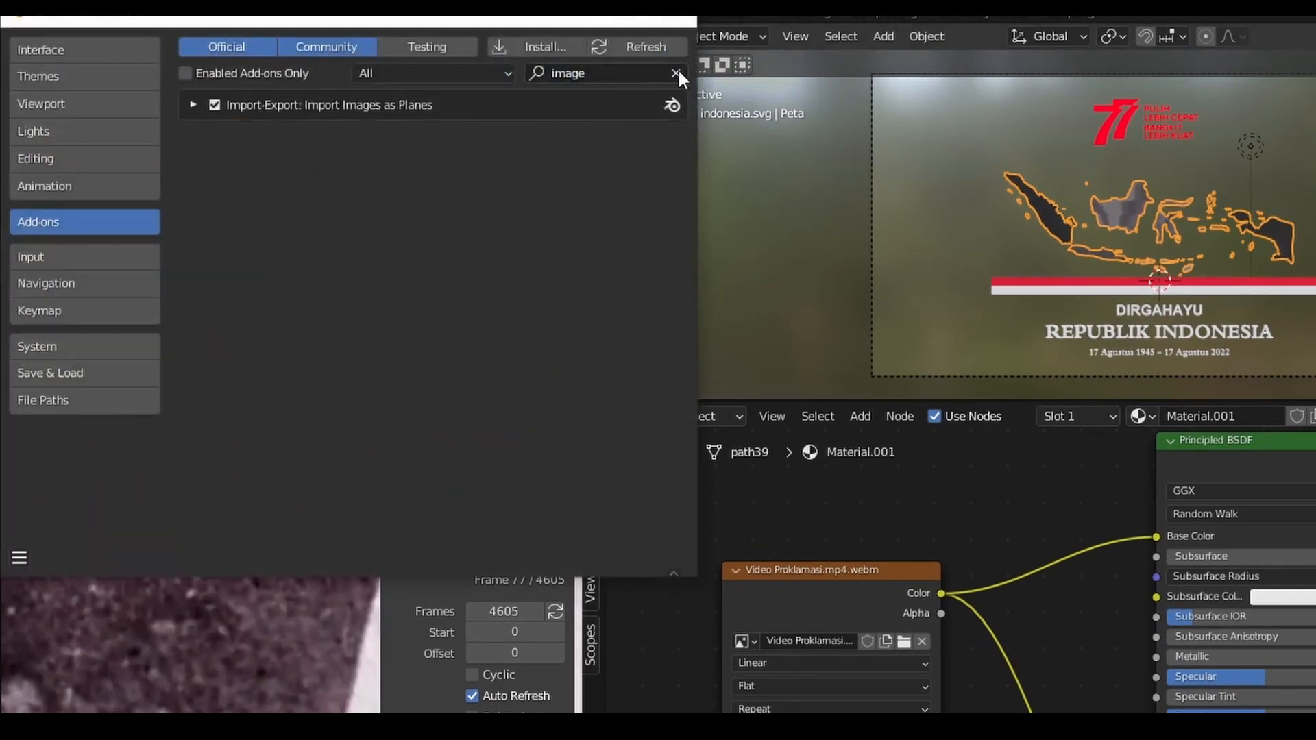
left_click(675, 72)
left_click(646, 74)
type("node")
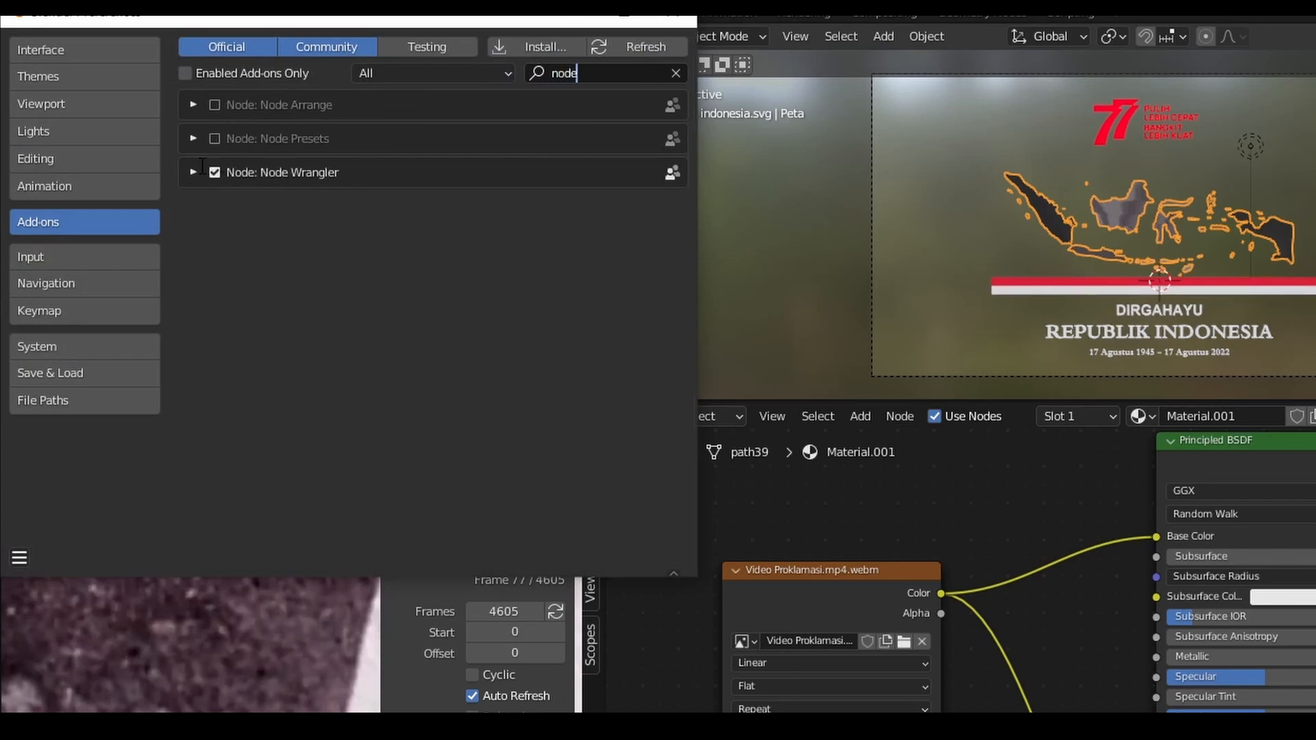
left_click(675, 19)
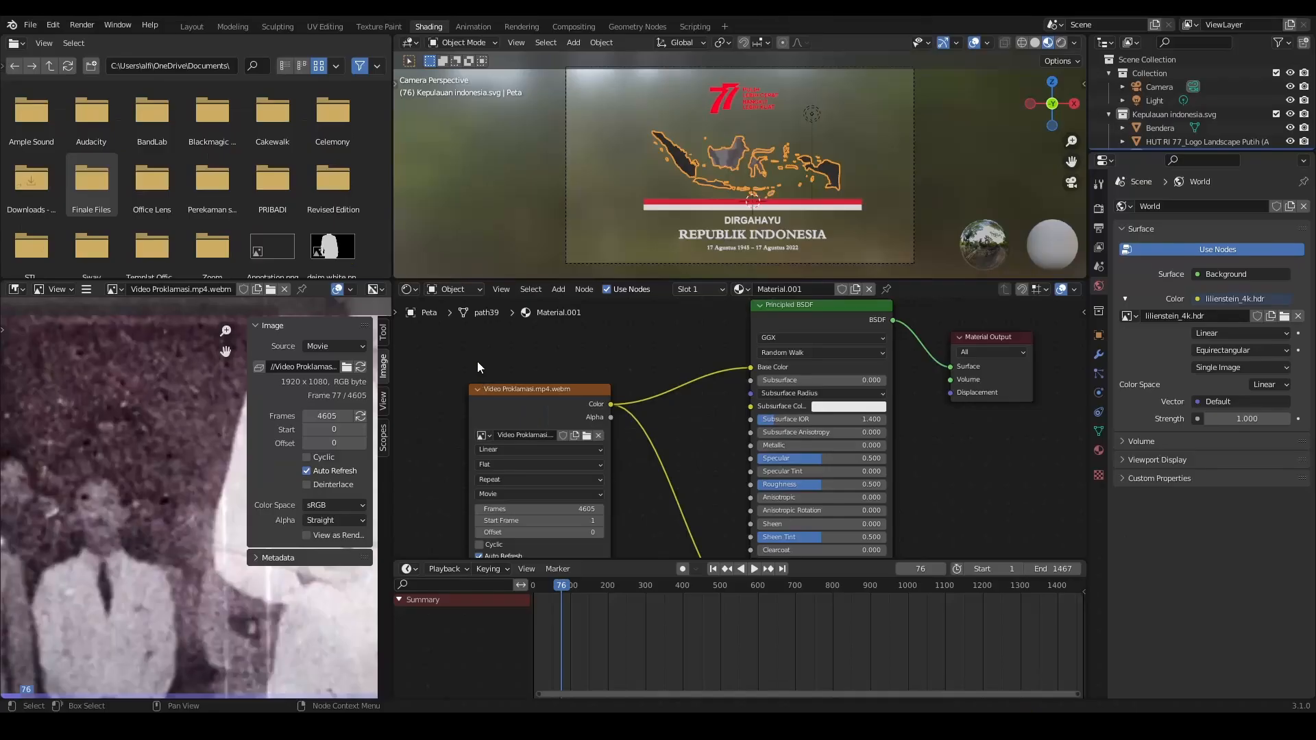
- Add Texture Coordinate and Mapping nodes ahead of the video texture with Node Wrangler, and link the Window output to the Mapping node's Vector input
left_click_drag(611, 404, 557, 401)
key("KP_Decimal")
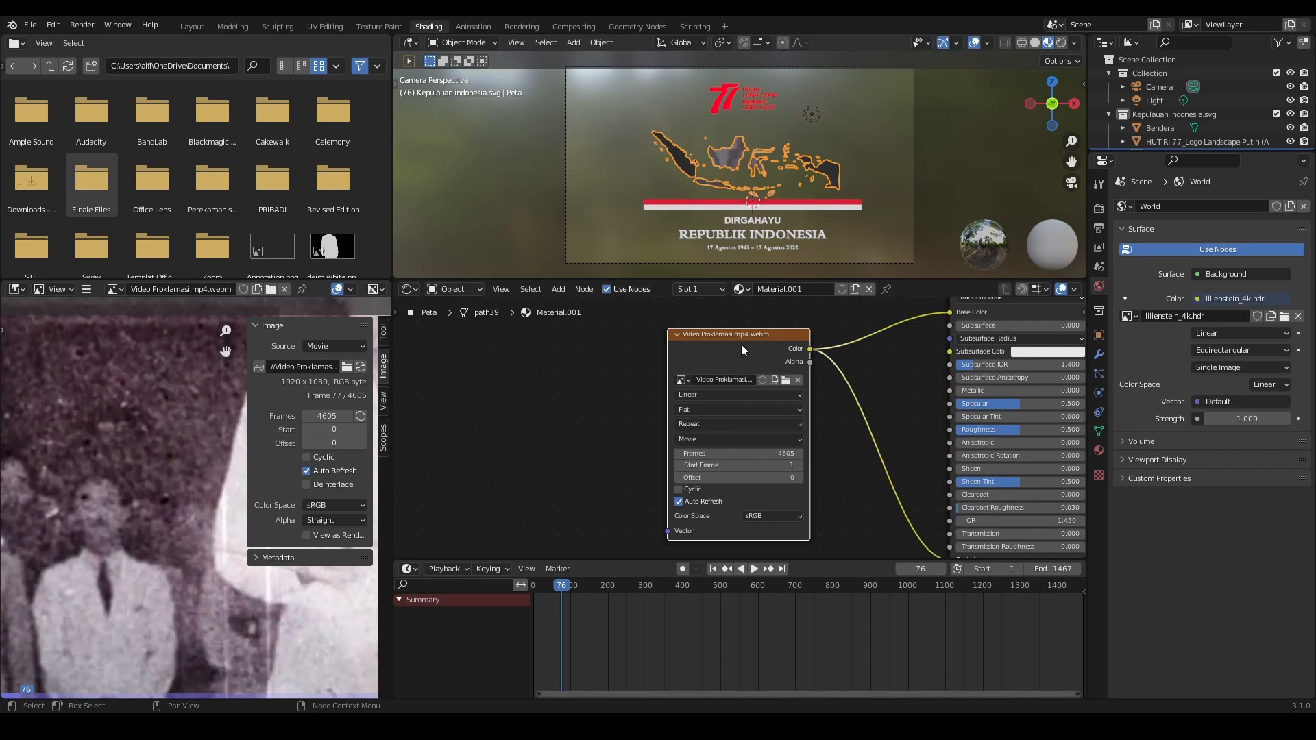
key("ctrl+t")
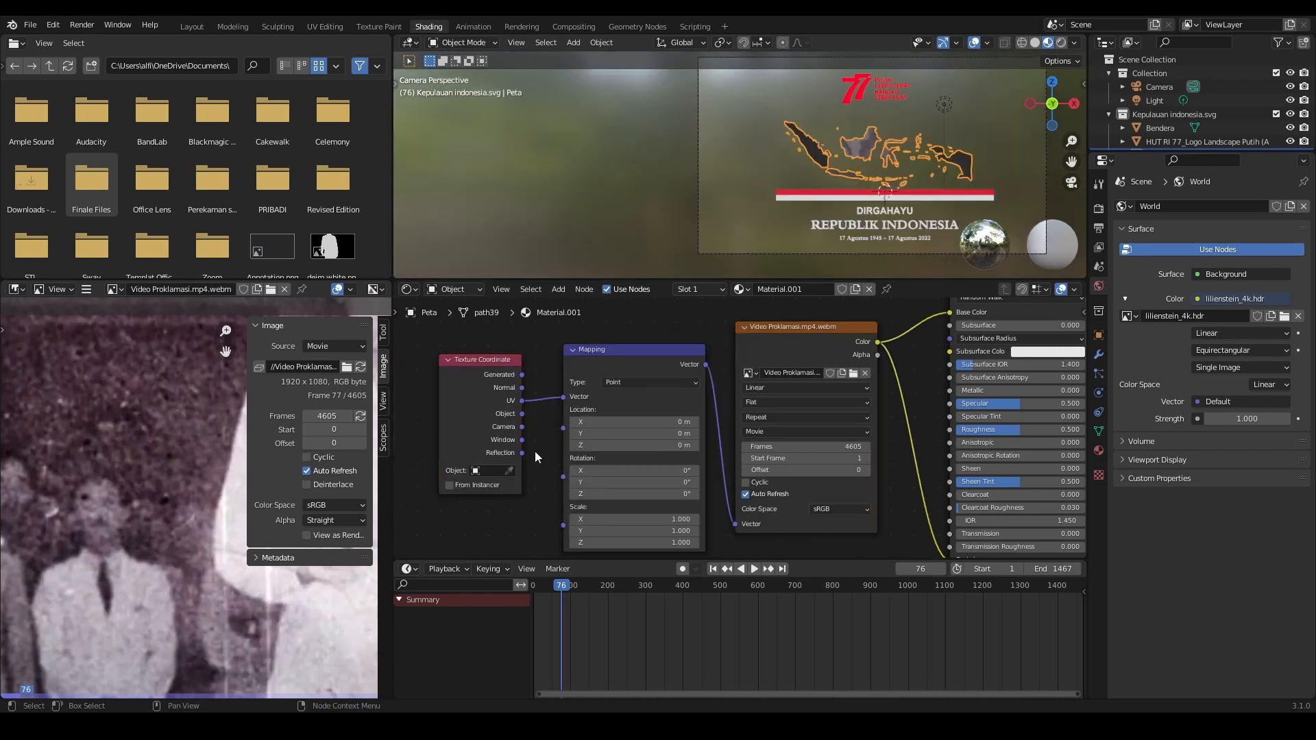
left_click_drag(522, 440, 561, 398)
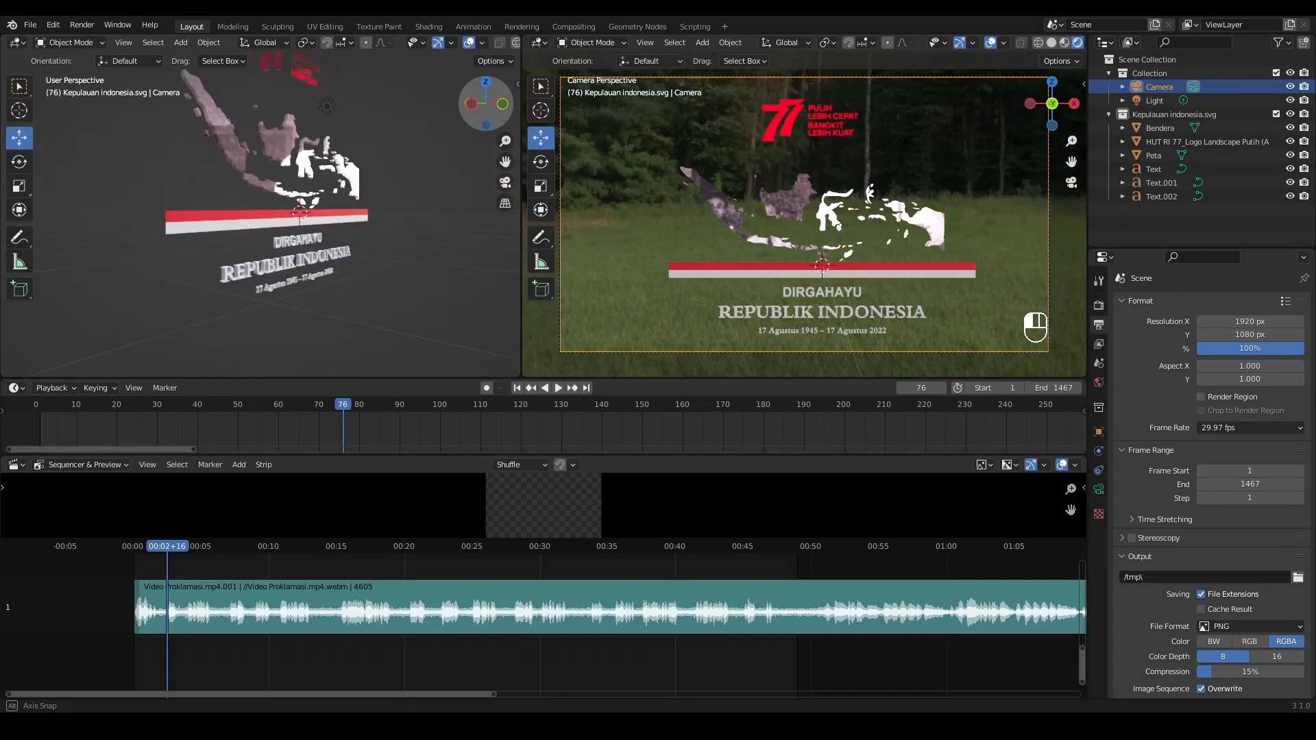
- In the Layout workspace, move the camera about 3.81 m along Y toward the map and set the current frame to 365
middle_click_drag(261, 206, 419, 185)
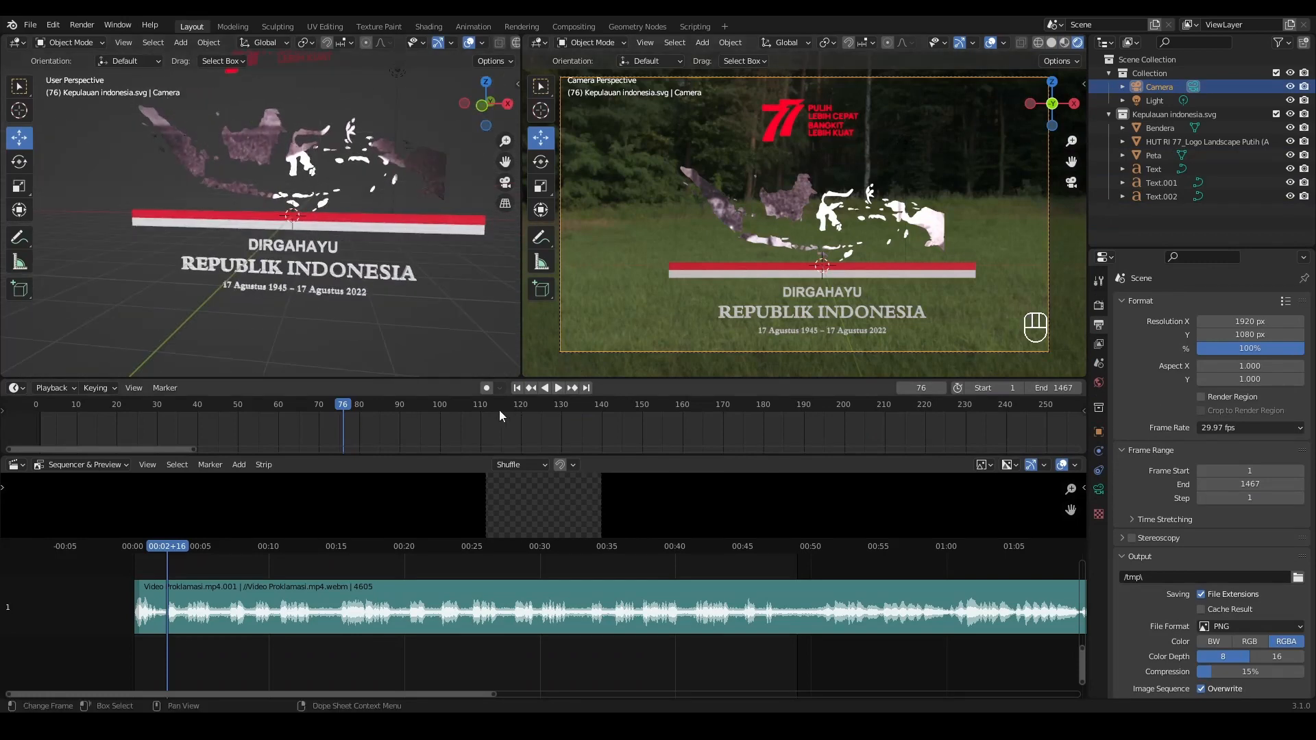
left_click_drag(346, 409, 43, 412)
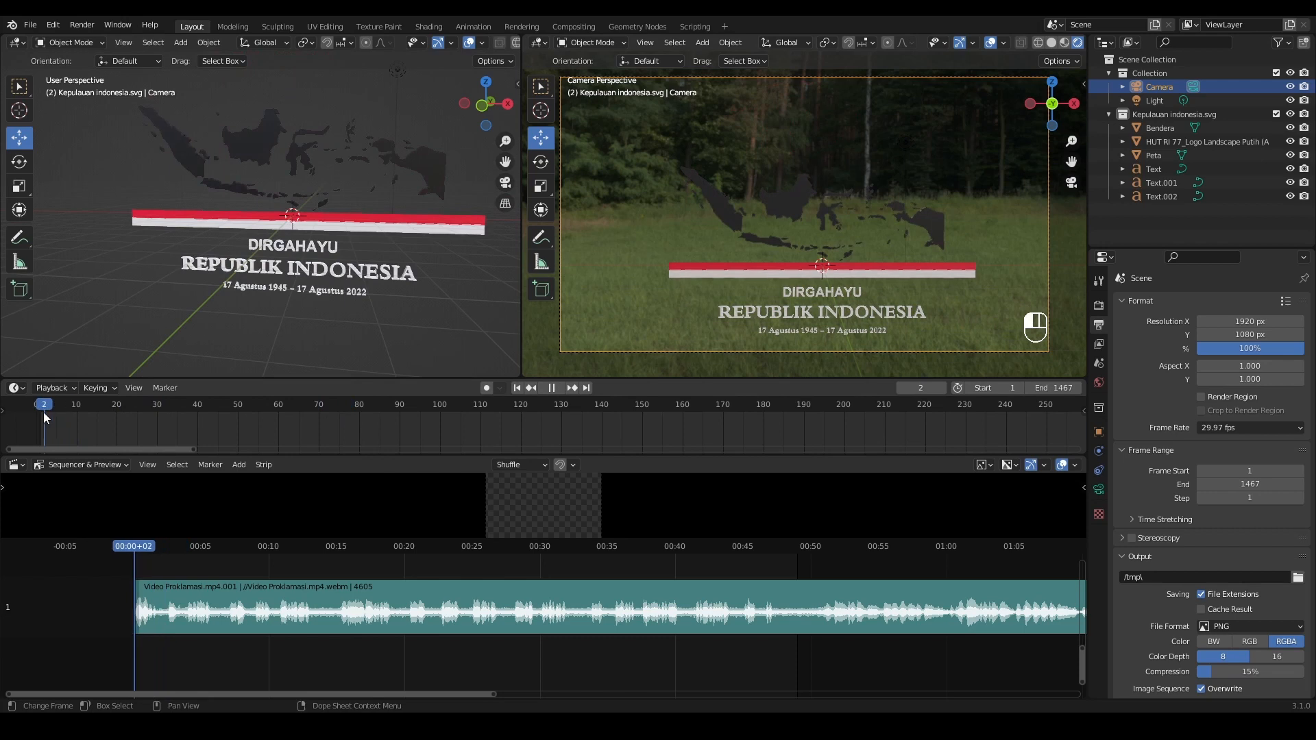
mouse_move(512, 107)
left_mouse_down()
mouse_move(494, 108)
mouse_move(513, 108)
left_mouse_up()
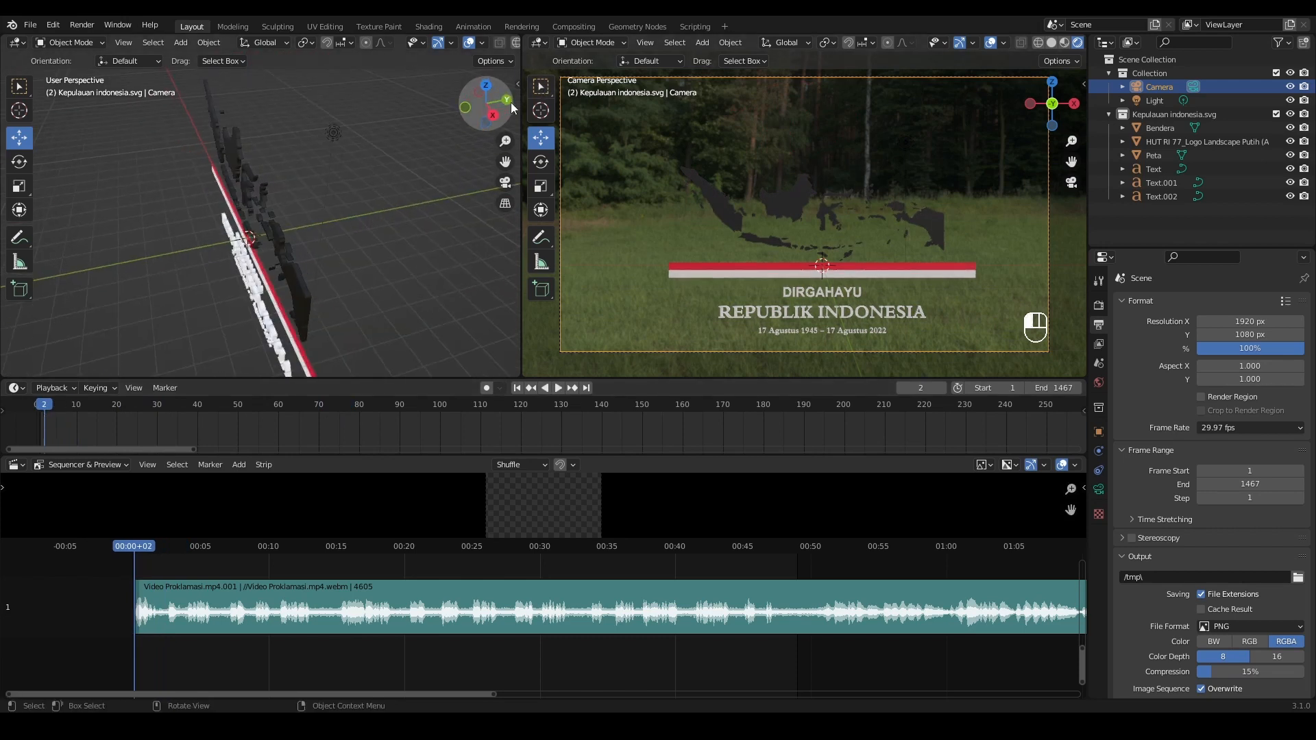
scroll(444, 156, "down", 2)
middle_click_drag(299, 235, 420, 220, "shift")
scroll(420, 220, "down", 5)
left_click_drag(154, 233, 327, 202)
key("space")
left_click(298, 549)
key("Escape")
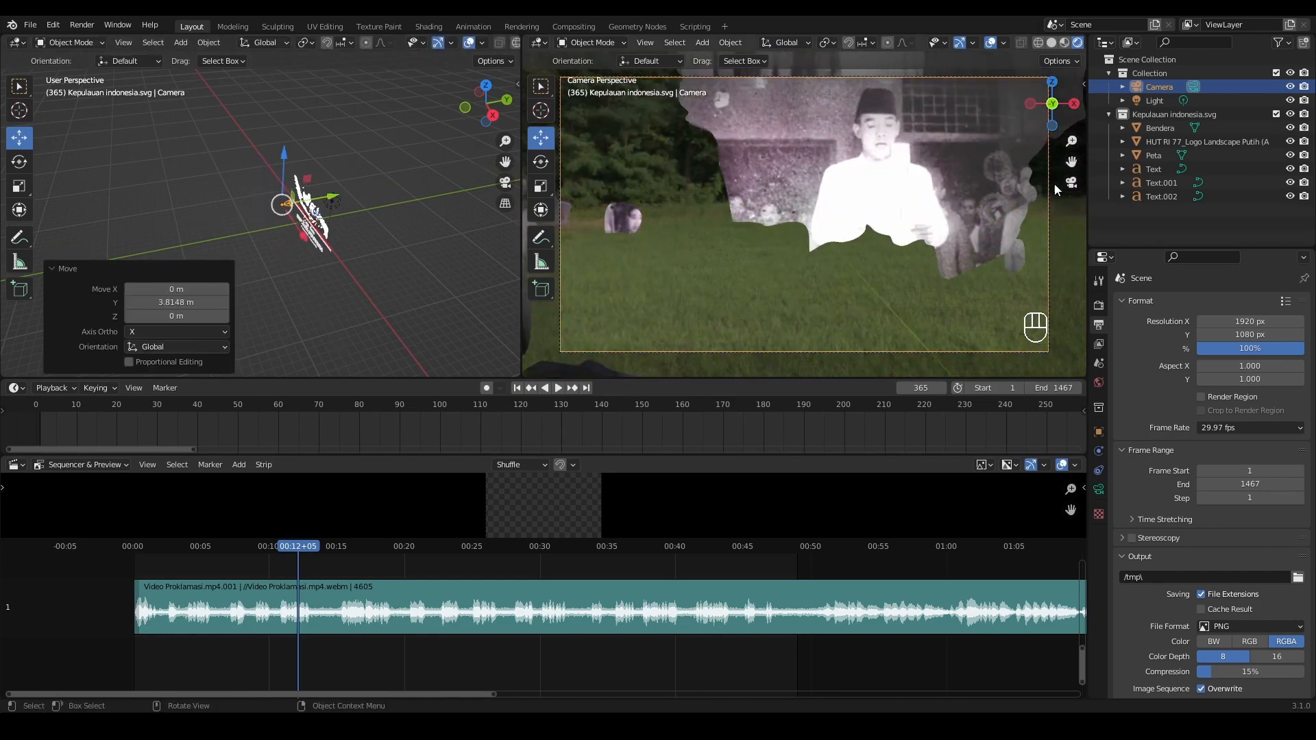
- With Camera to View locked, reframe the camera so the speech footage on the map fills the whole frame
left_click(1083, 83)
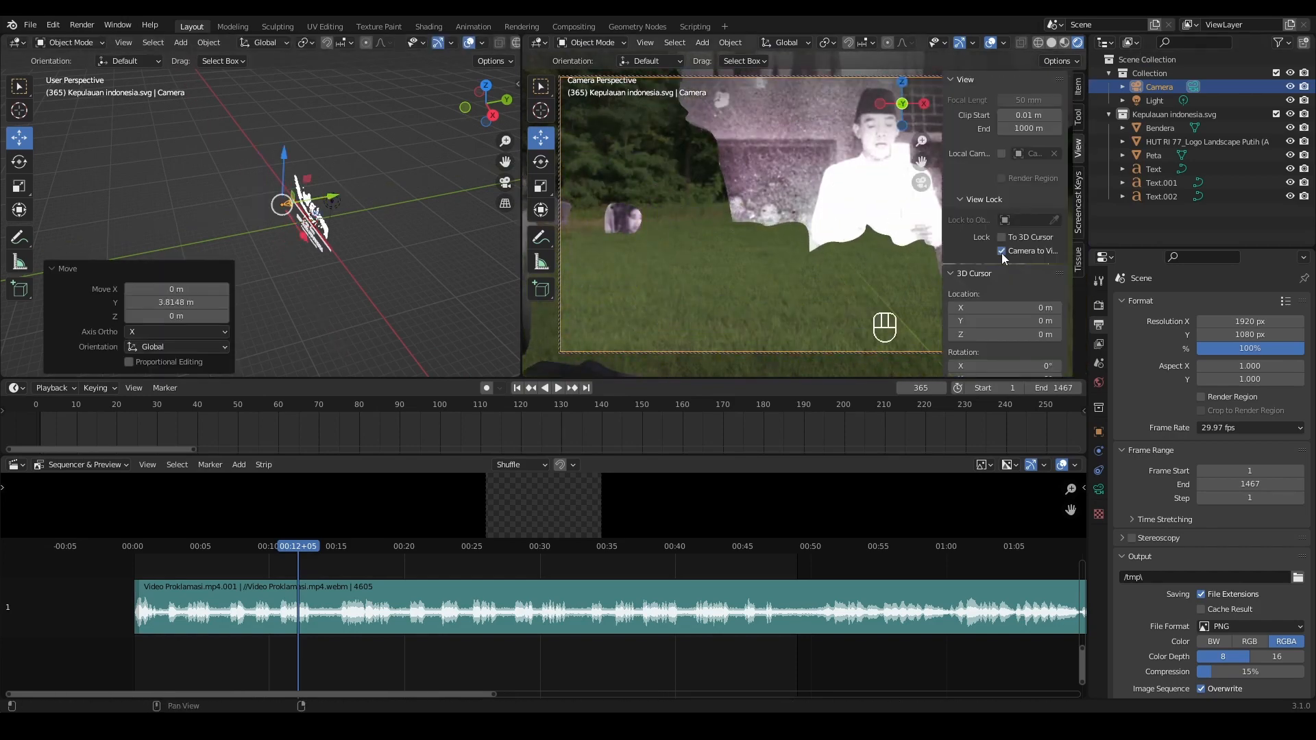
left_click_drag(943, 245, 889, 248)
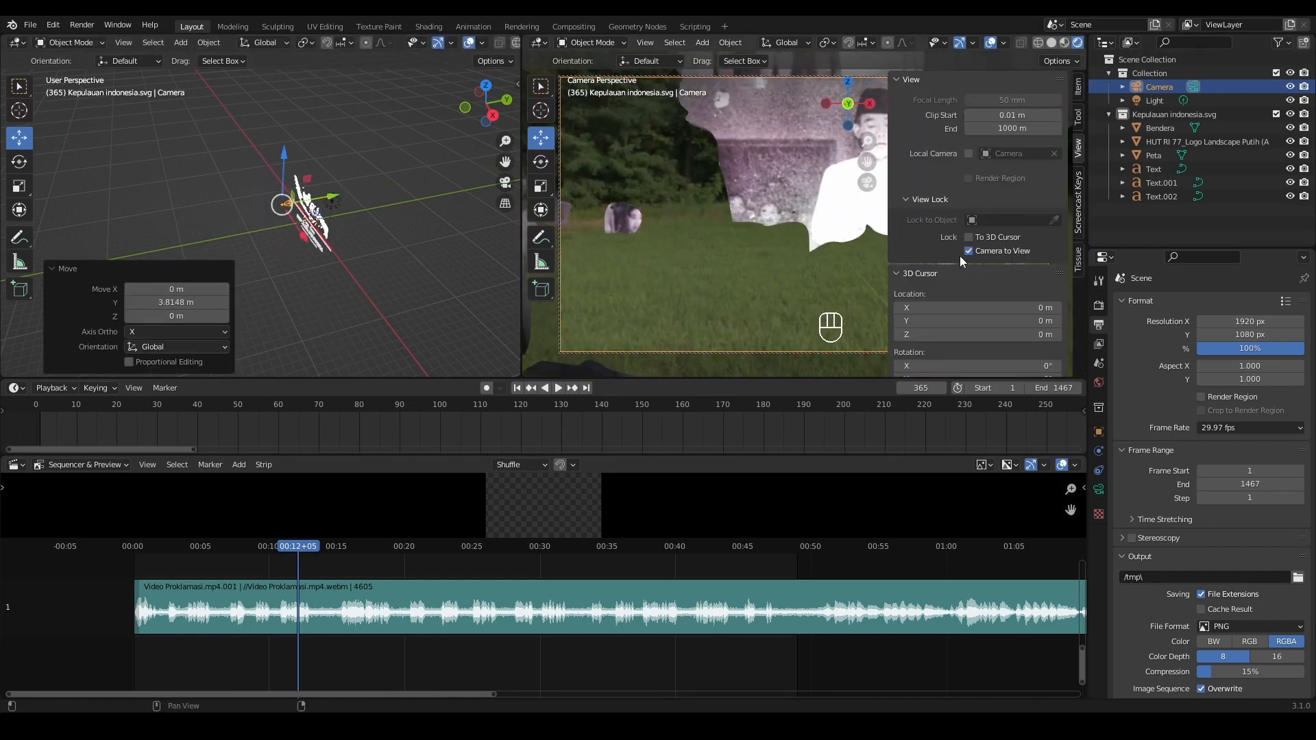
left_click(857, 262)
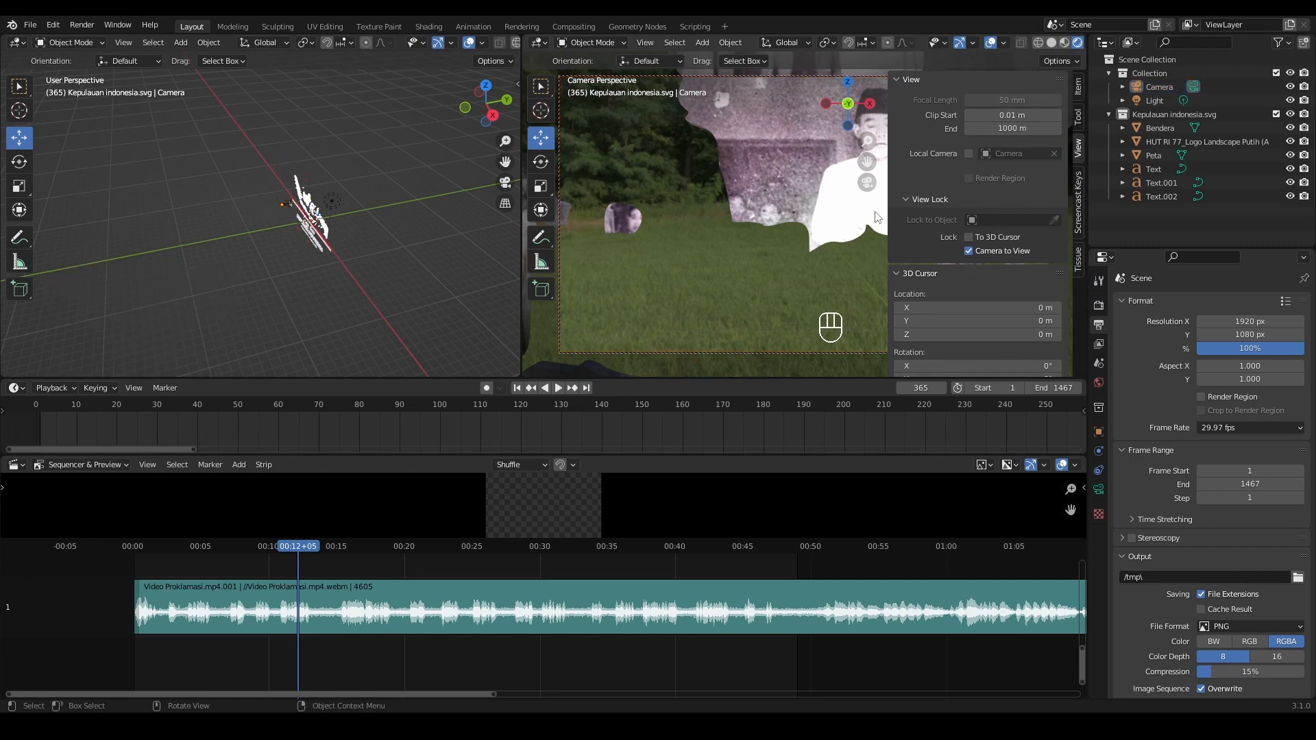
key("n")
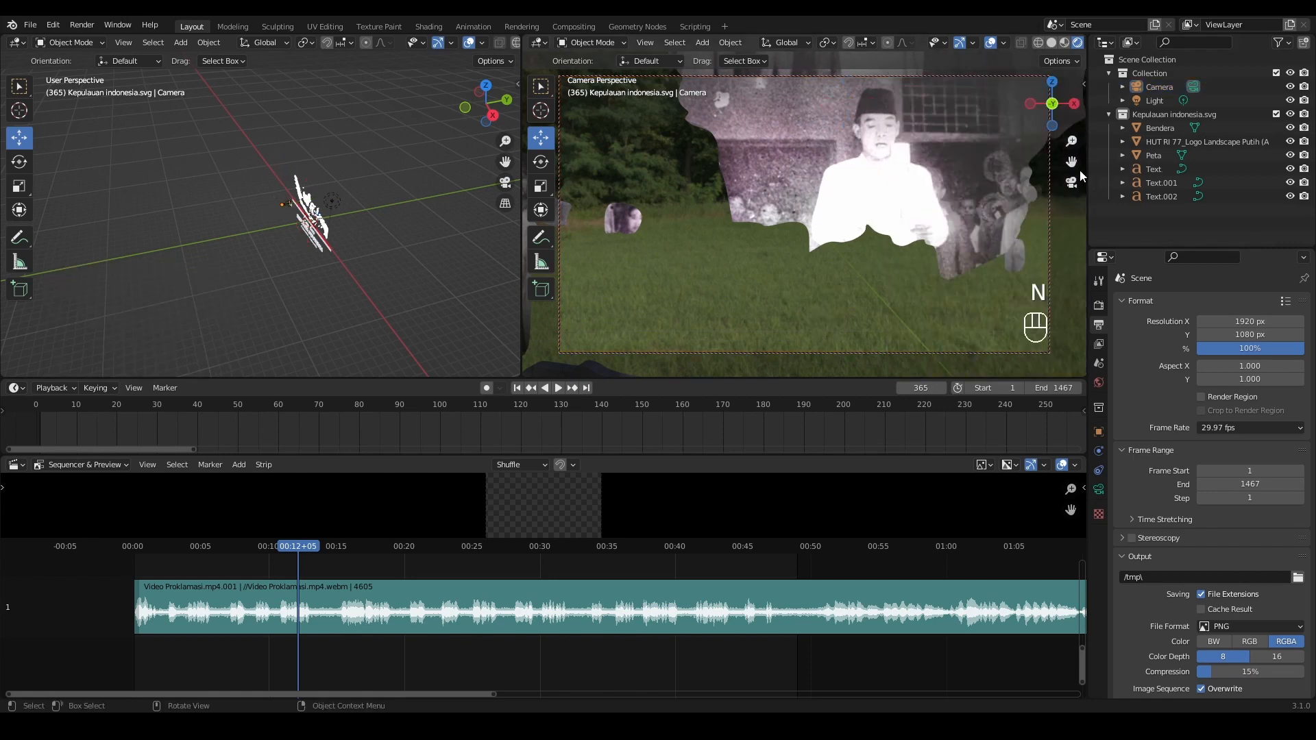
left_click_drag(1071, 162, 1071, 116)
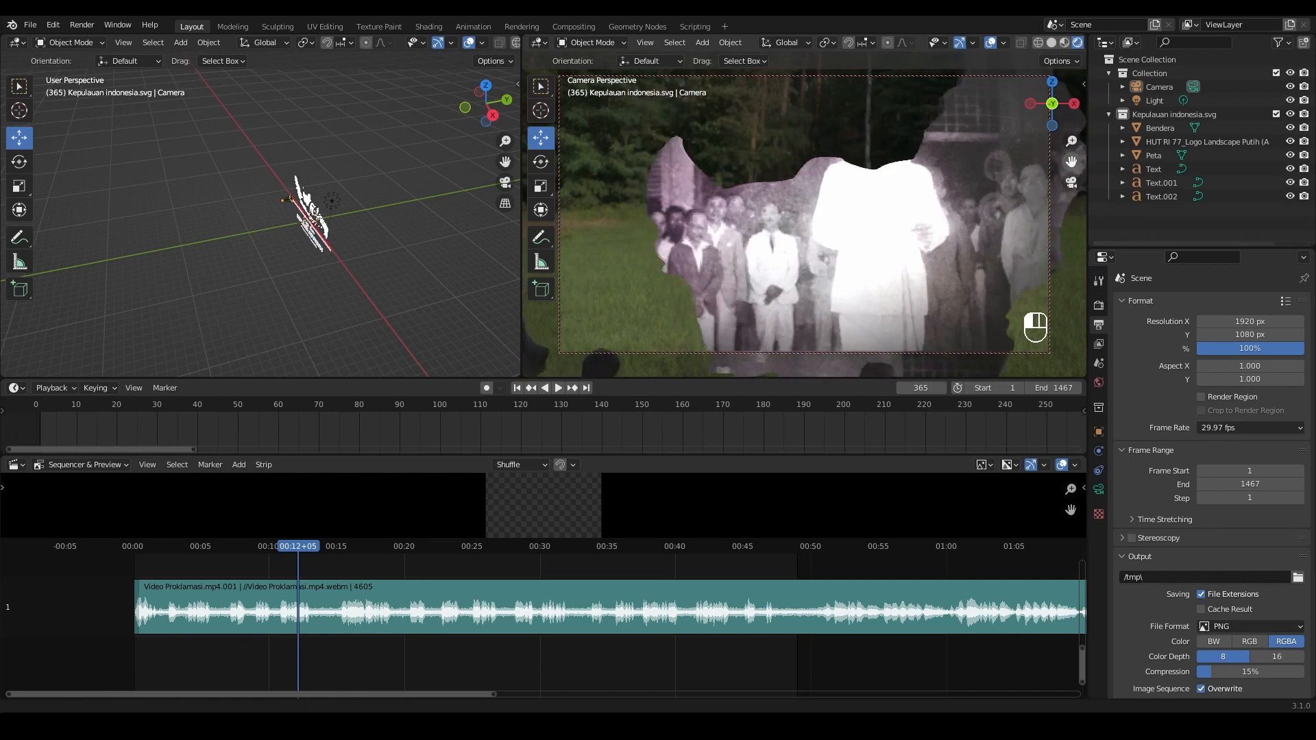
scroll(347, 223, "up", 7)
left_click_drag(505, 162, 449, 177)
left_click_drag(486, 104, 440, 109)
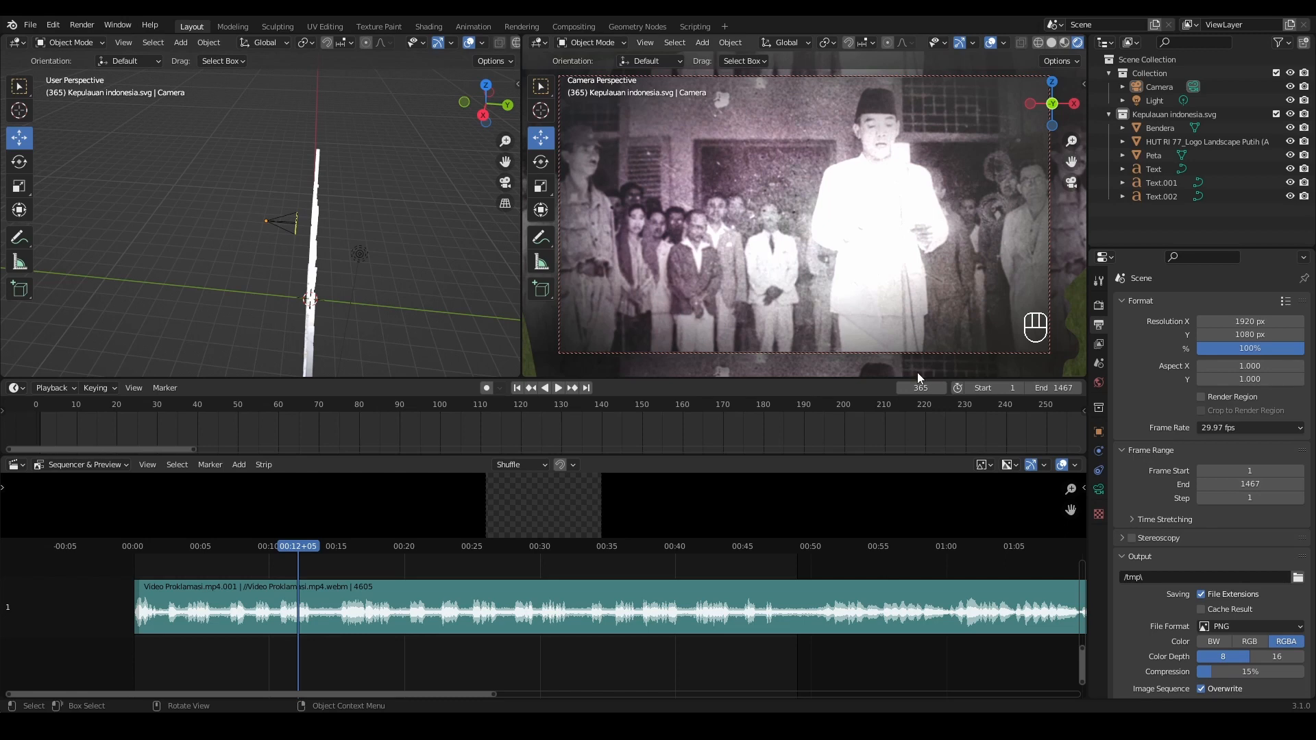
- Switch the video editor from its combined preview to the Sequencer-only view and set the current frame to 362
left_click(80, 465)
left_click(72, 478)
key("space")
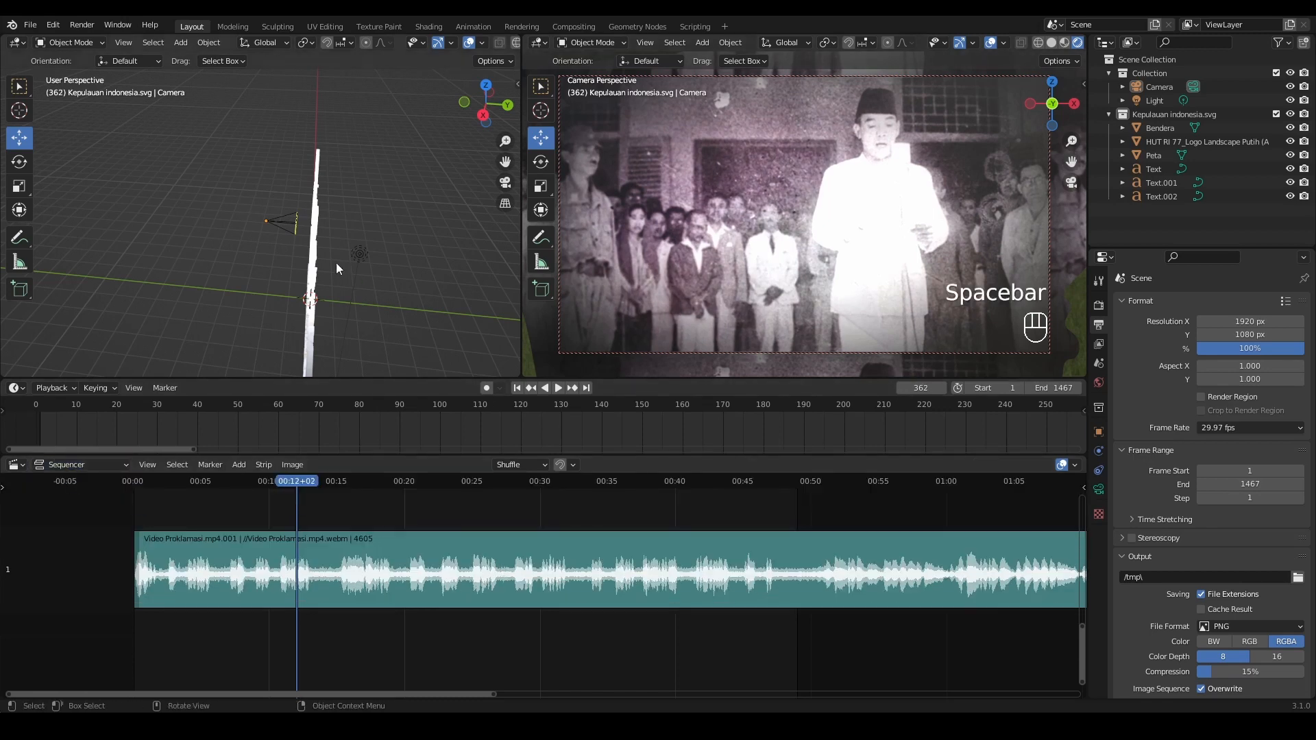
- Insert a Location keyframe for the camera at frame 362 and show its object transform properties
left_click(270, 223)
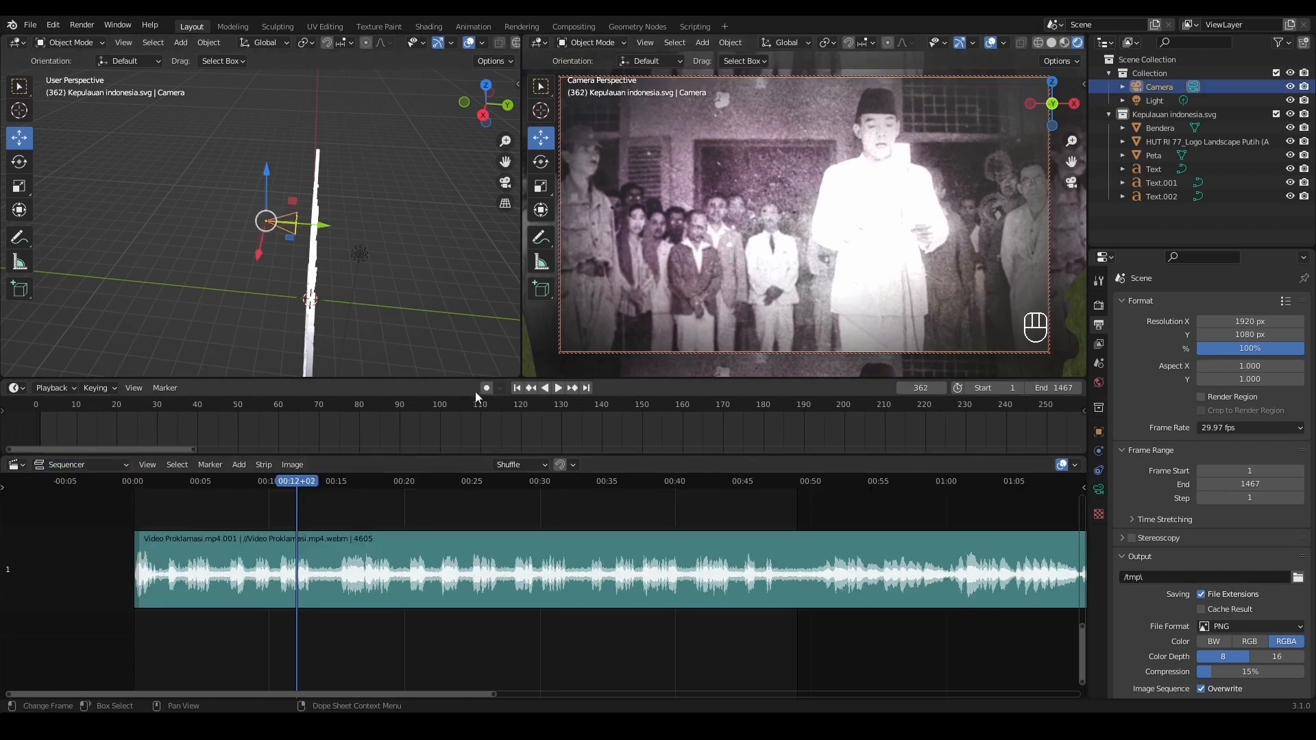
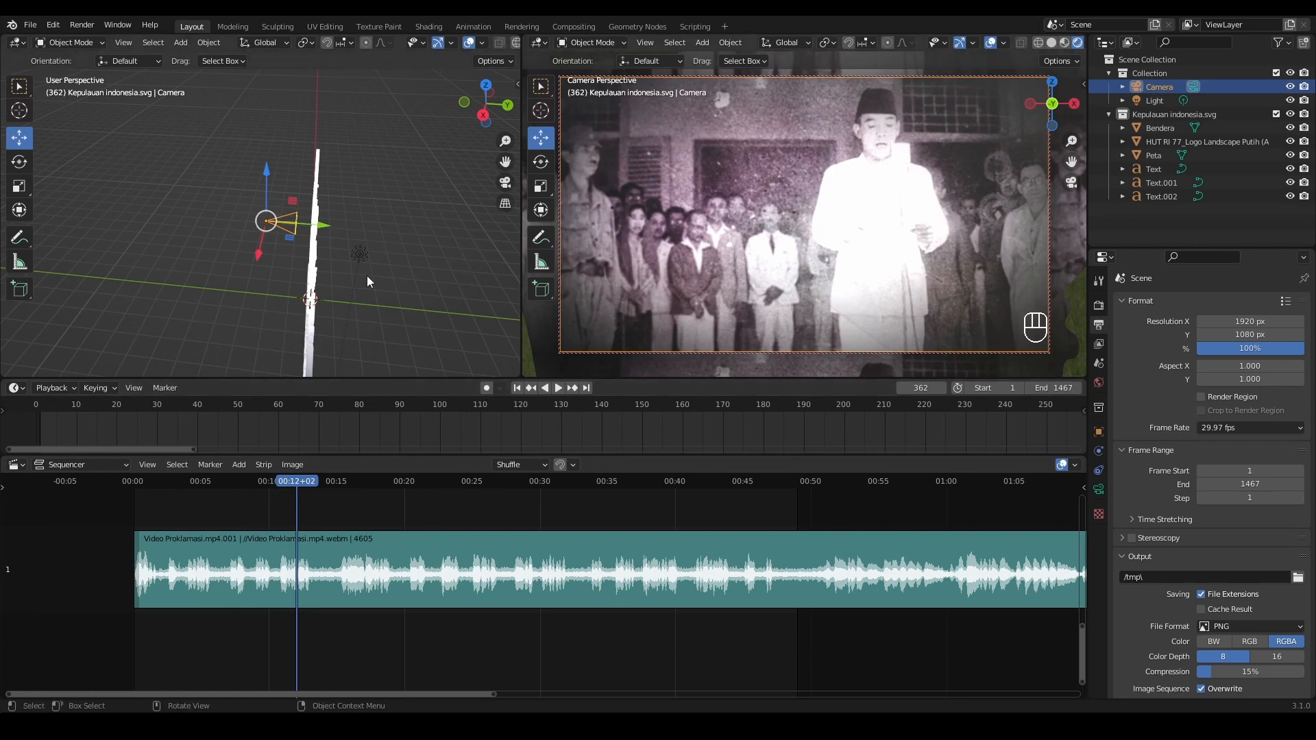
key("i")
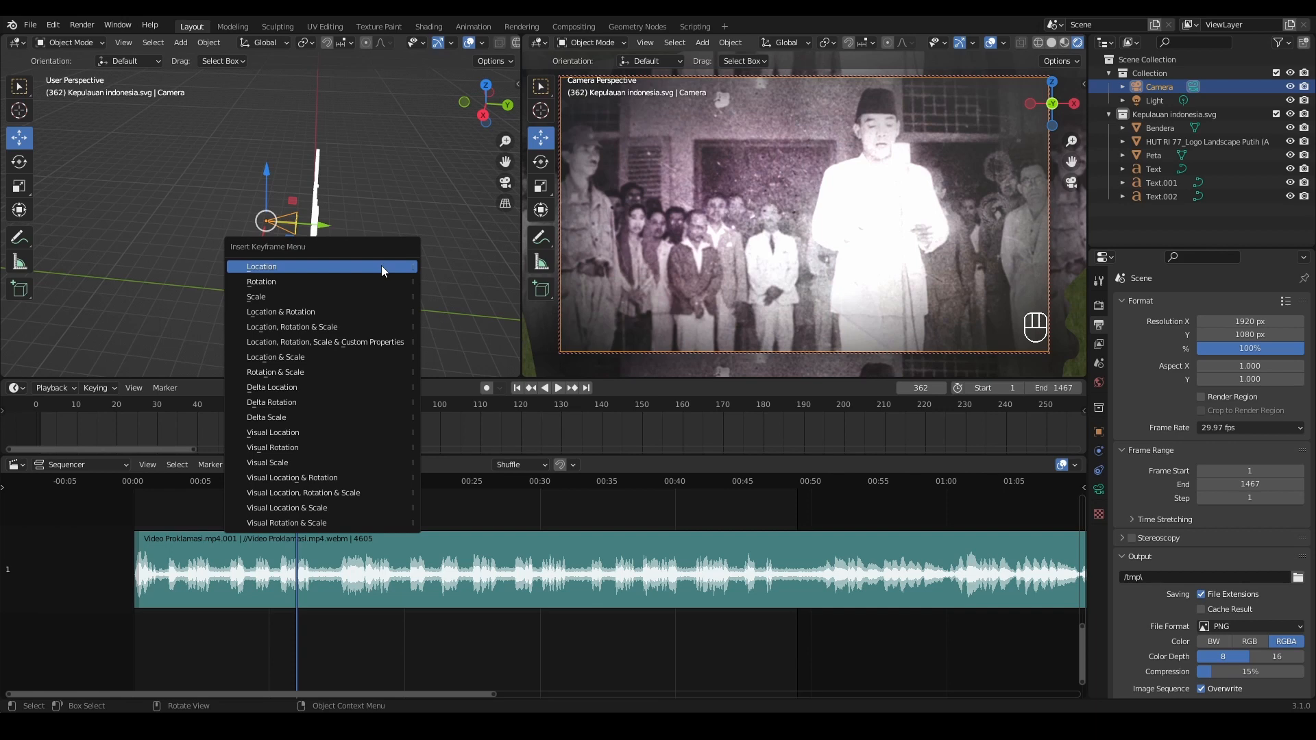
left_click(274, 270)
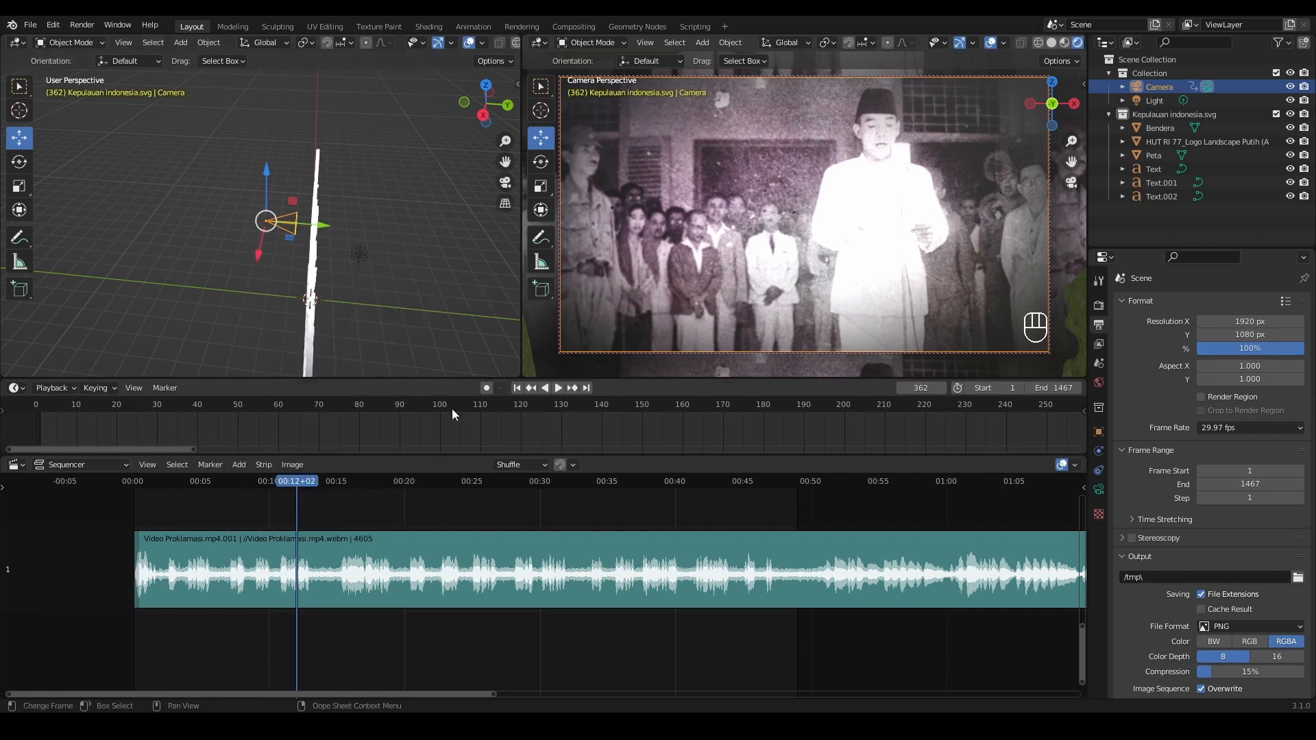
left_click(1098, 432)
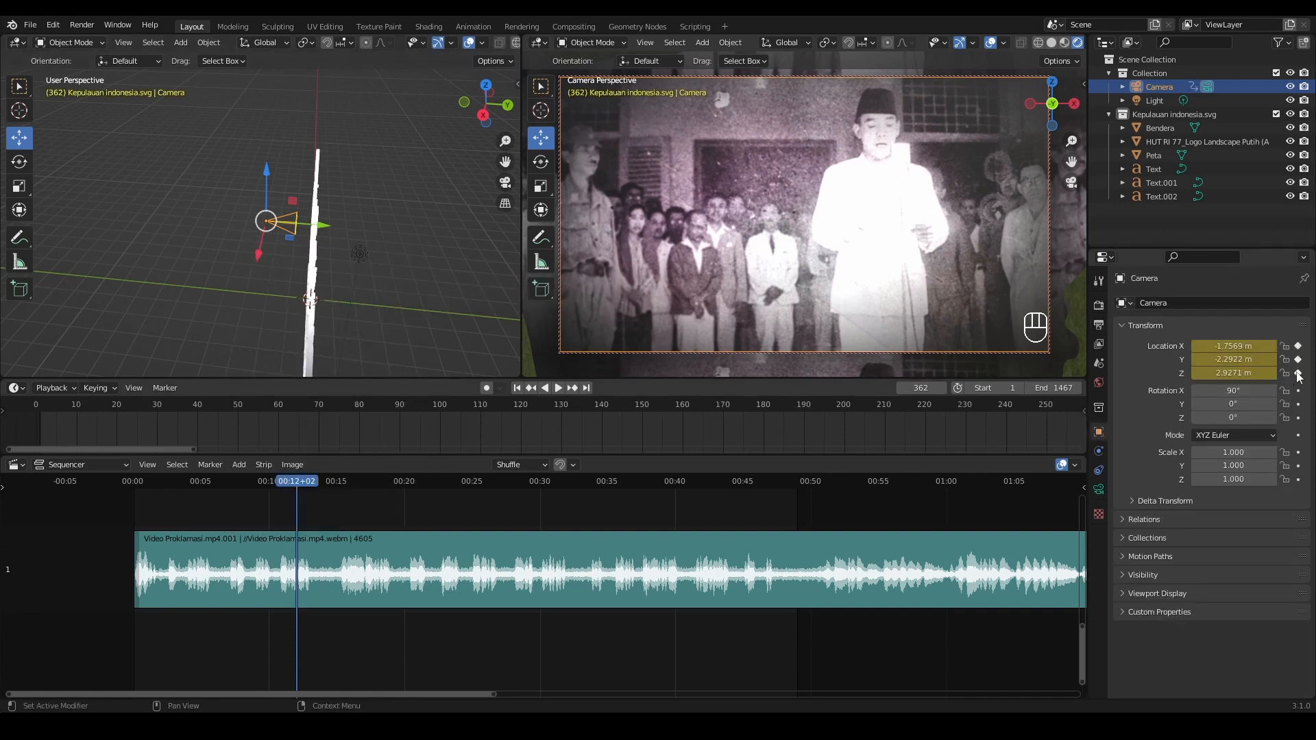
- Try moving the camera about 10.85 m back along Y at frame 672 without a keyframe, and step one frame back and forth
key("g")
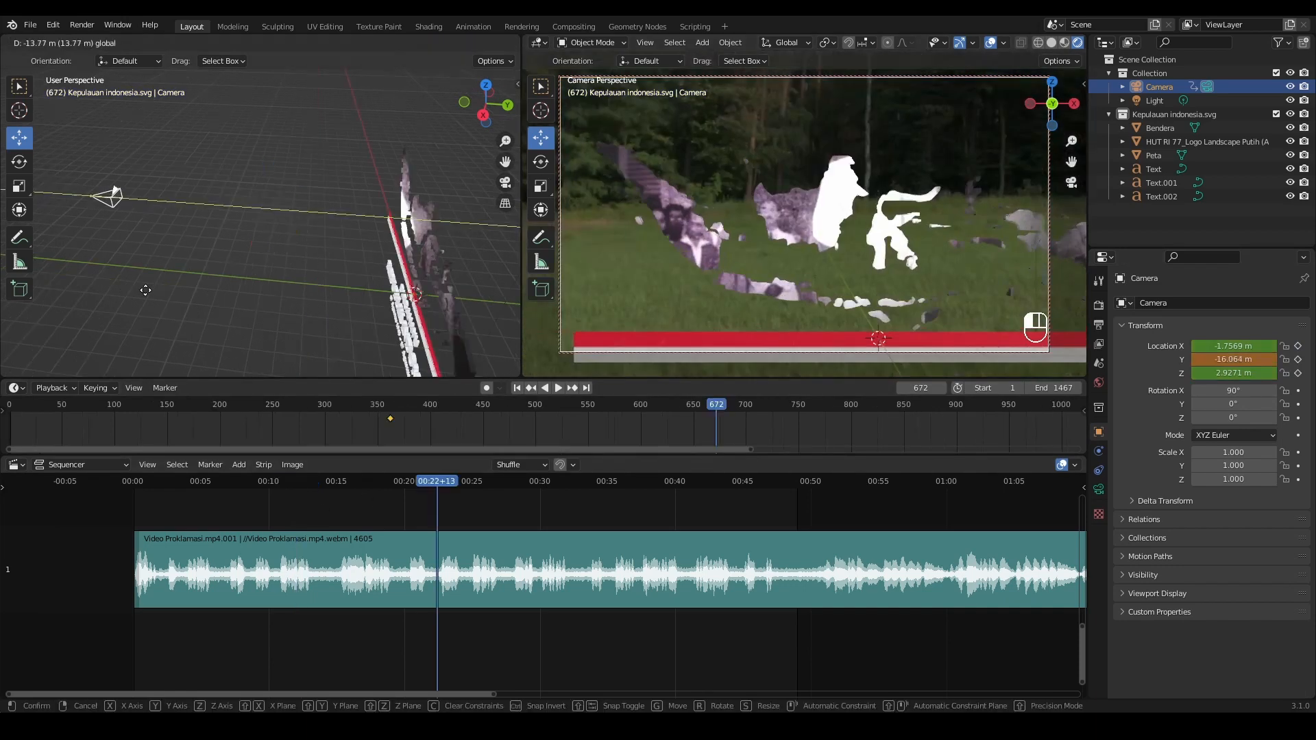
left_click_drag(145, 290, 199, 290)
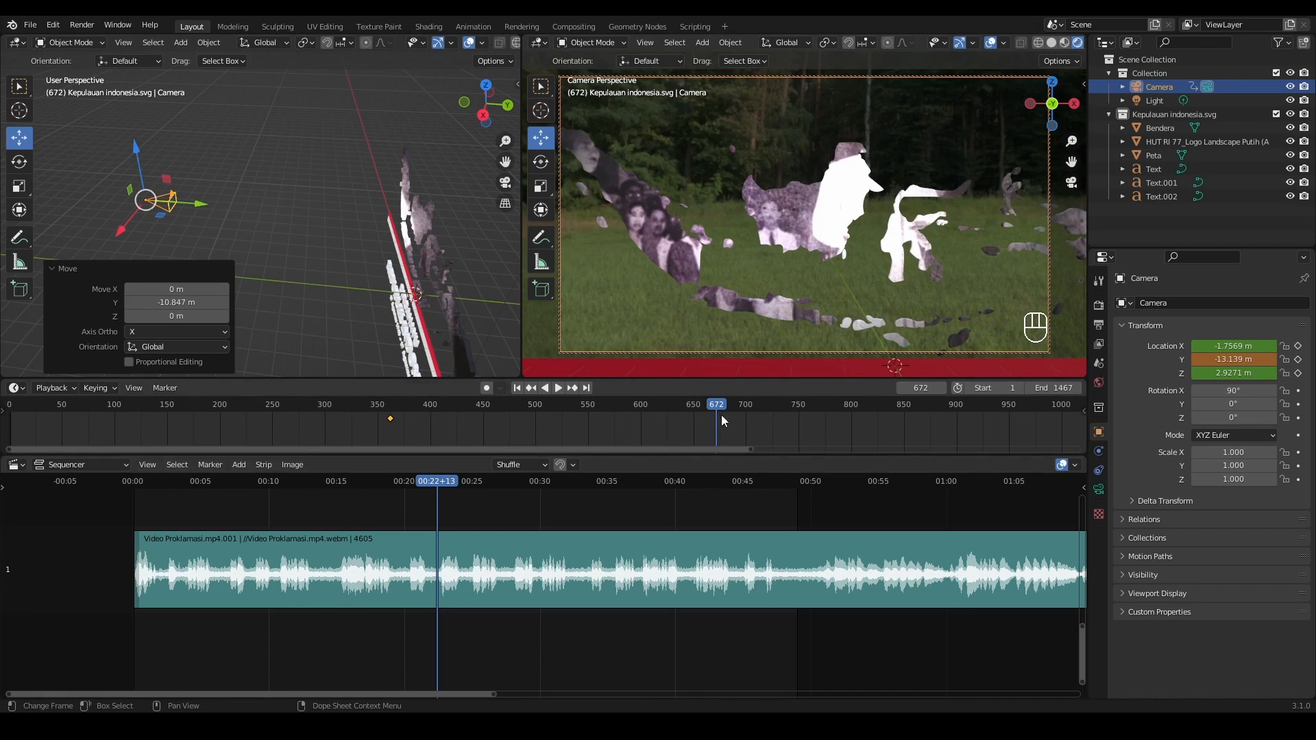
key("Left")
key("Right")
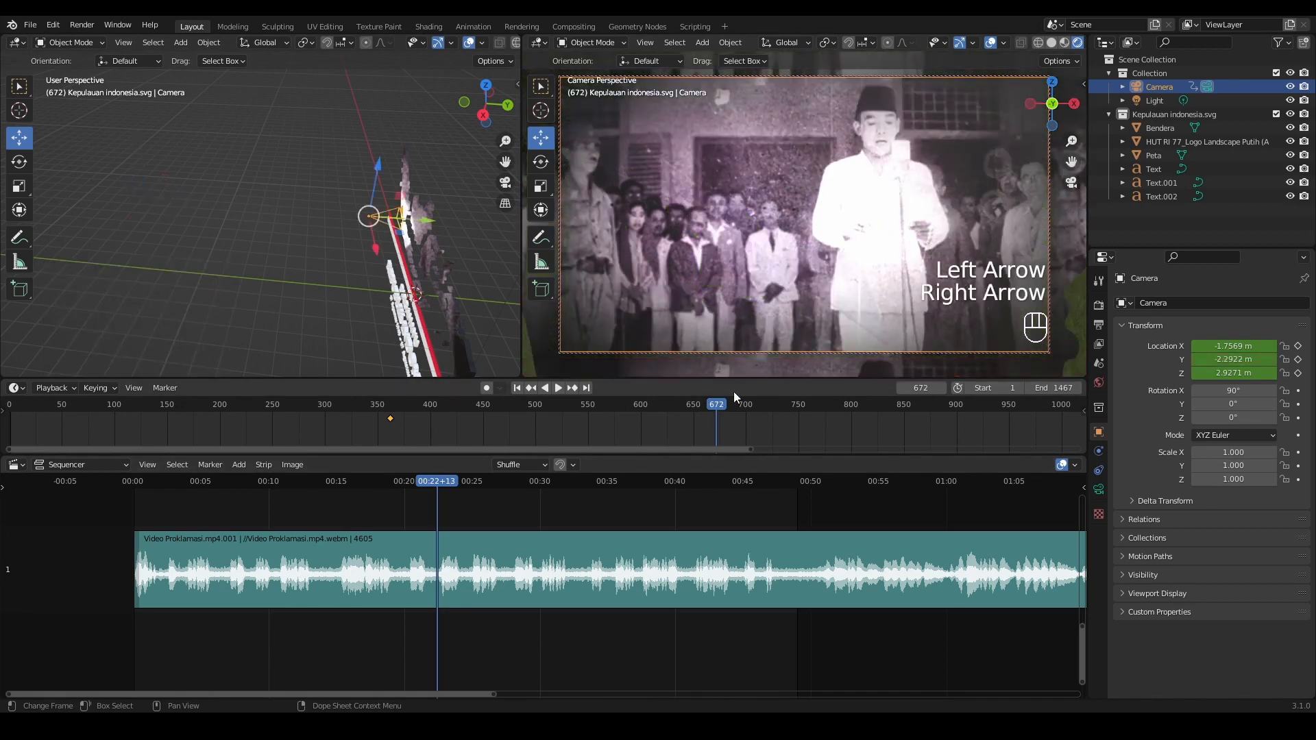
- Turn on automatic keyframing at frame 672 and select the Indonesia map object
left_click(489, 388)
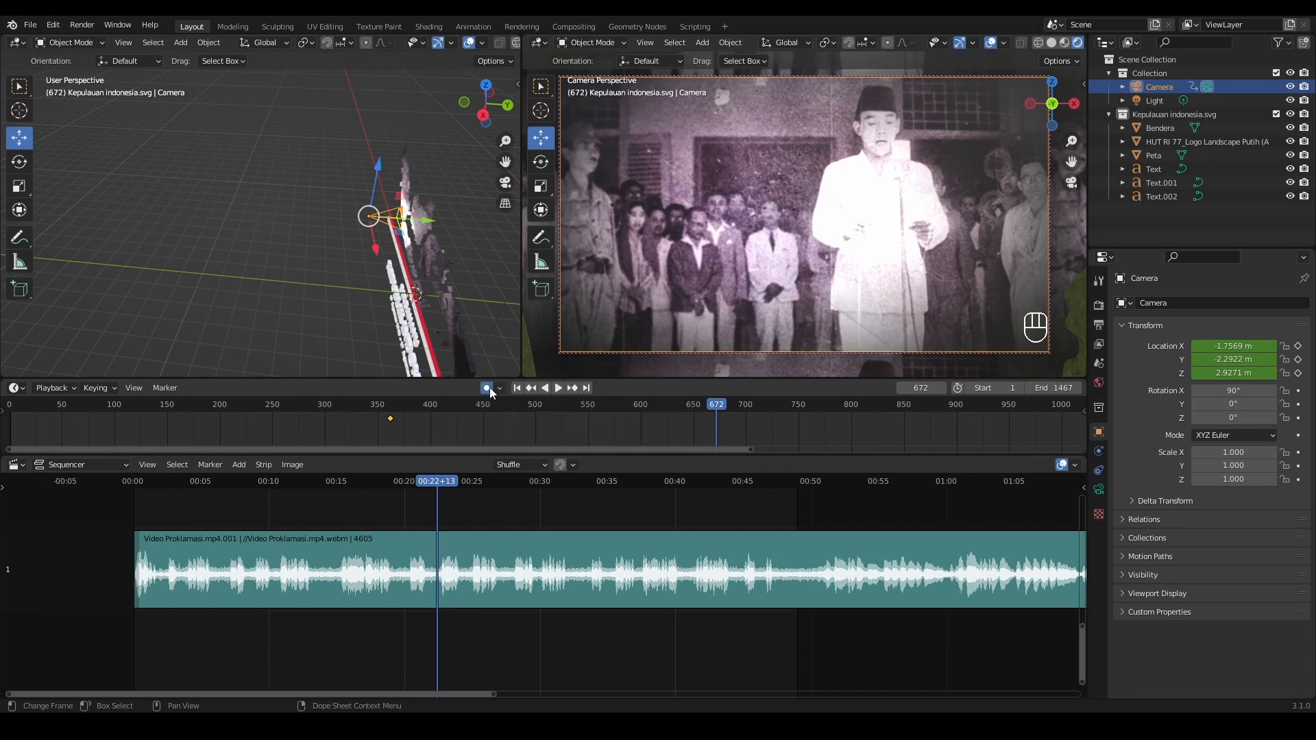
left_click(435, 278)
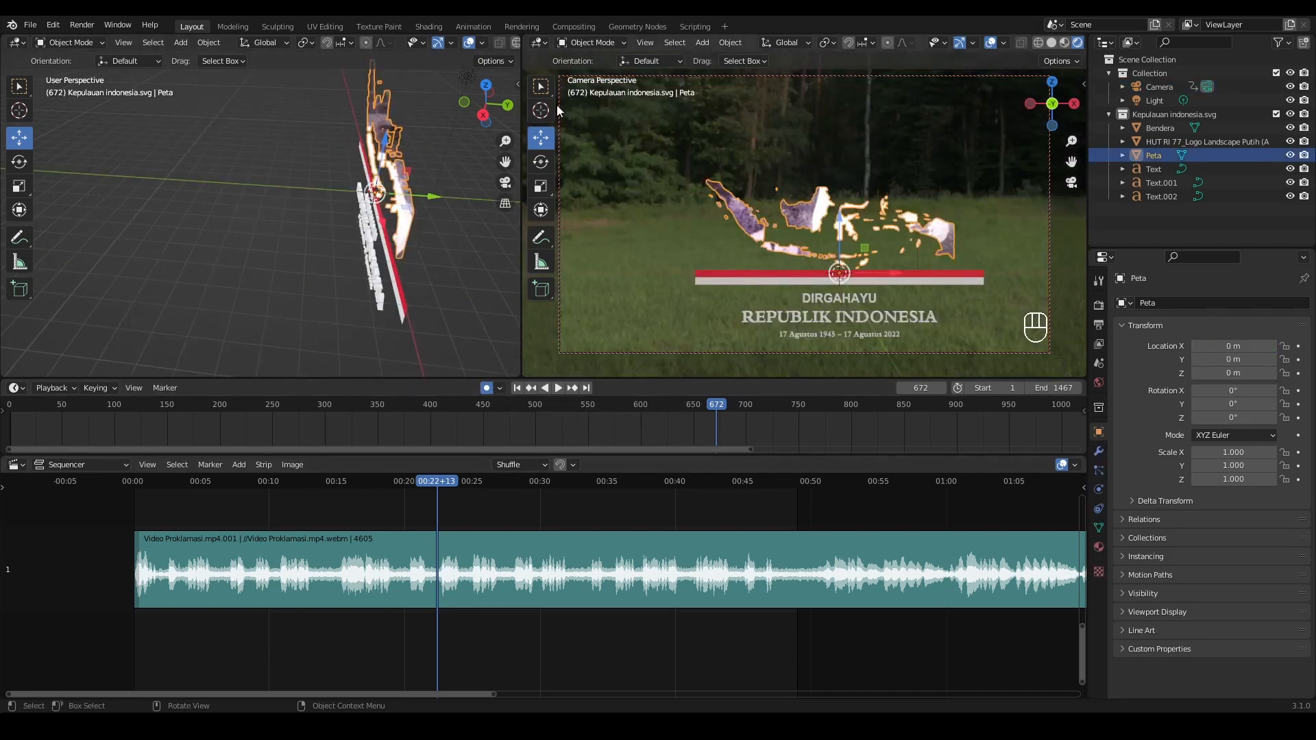
- Show all of the map's material nodes in the Shading workspace and turn off automatic keyframing
left_click(428, 26)
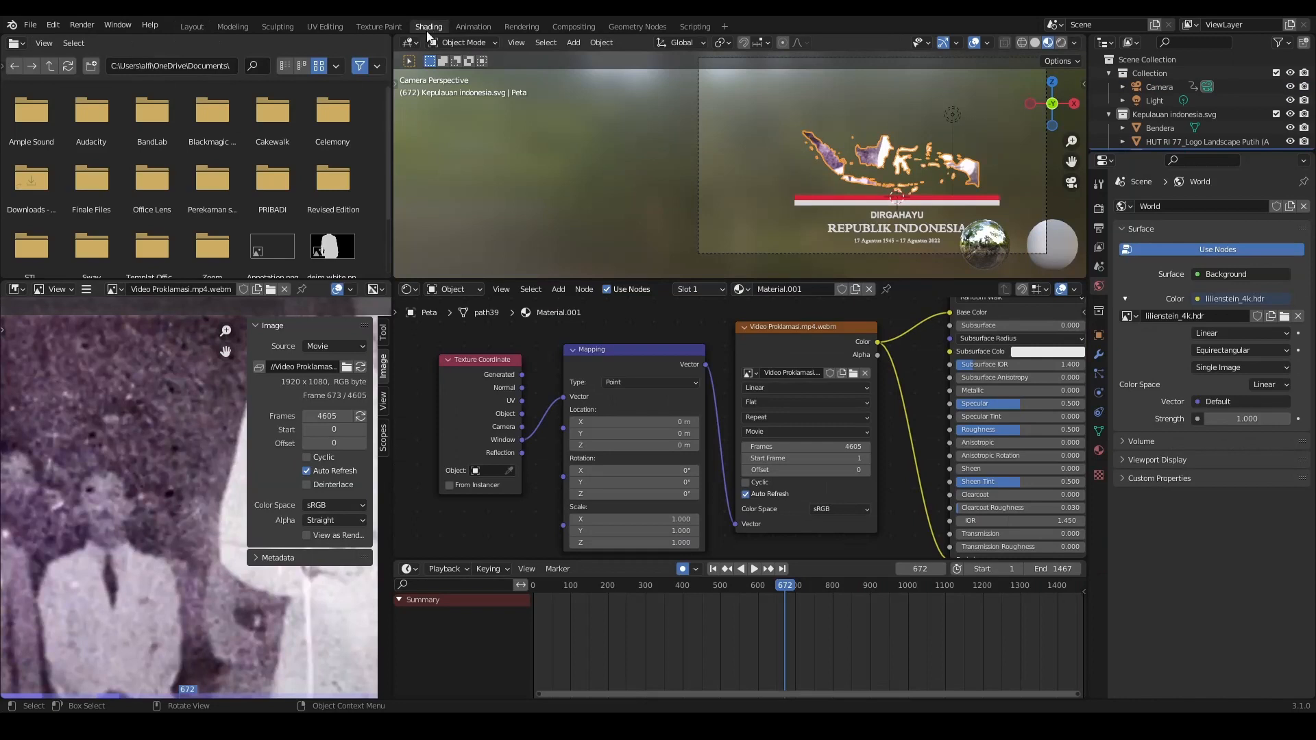
left_click(682, 568)
key("Home")
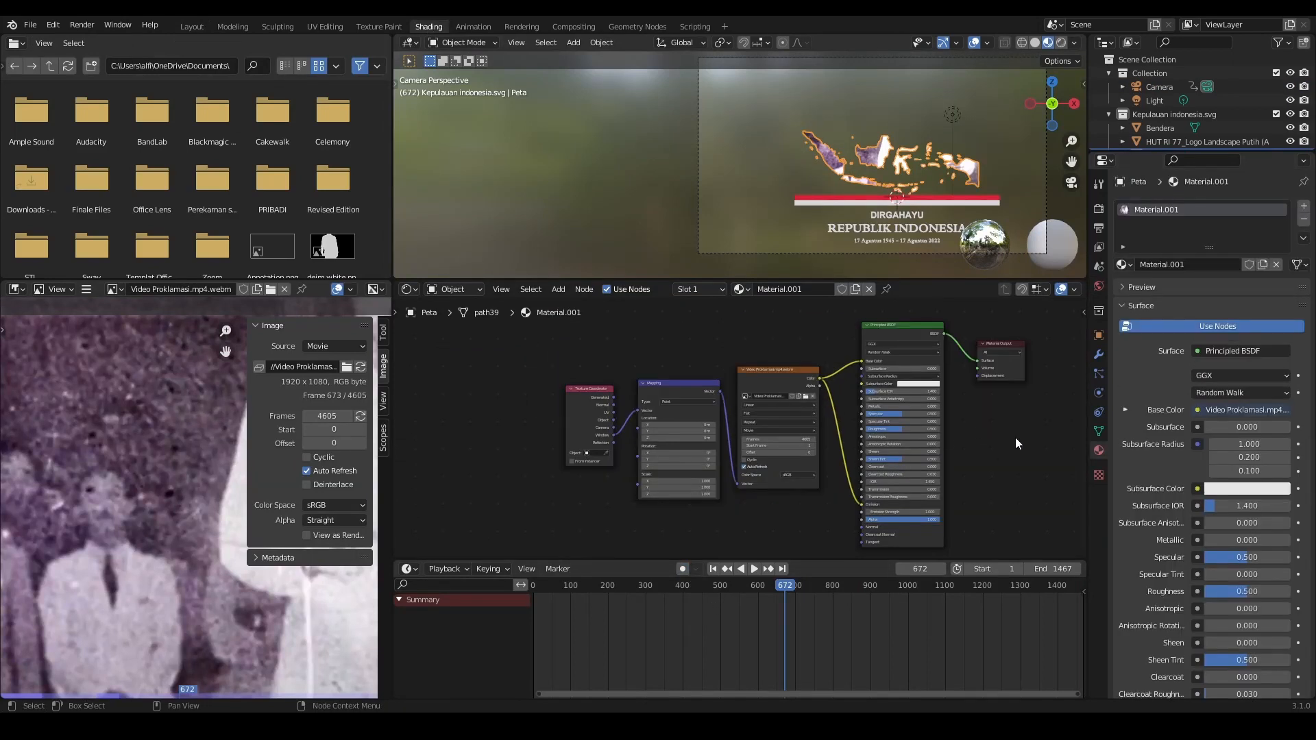
- Shift the whole node tree to the left and pull the Material Output node away to open a gap after the Principled BSDF
left_click_drag(1014, 438, 573, 370)
key("g")
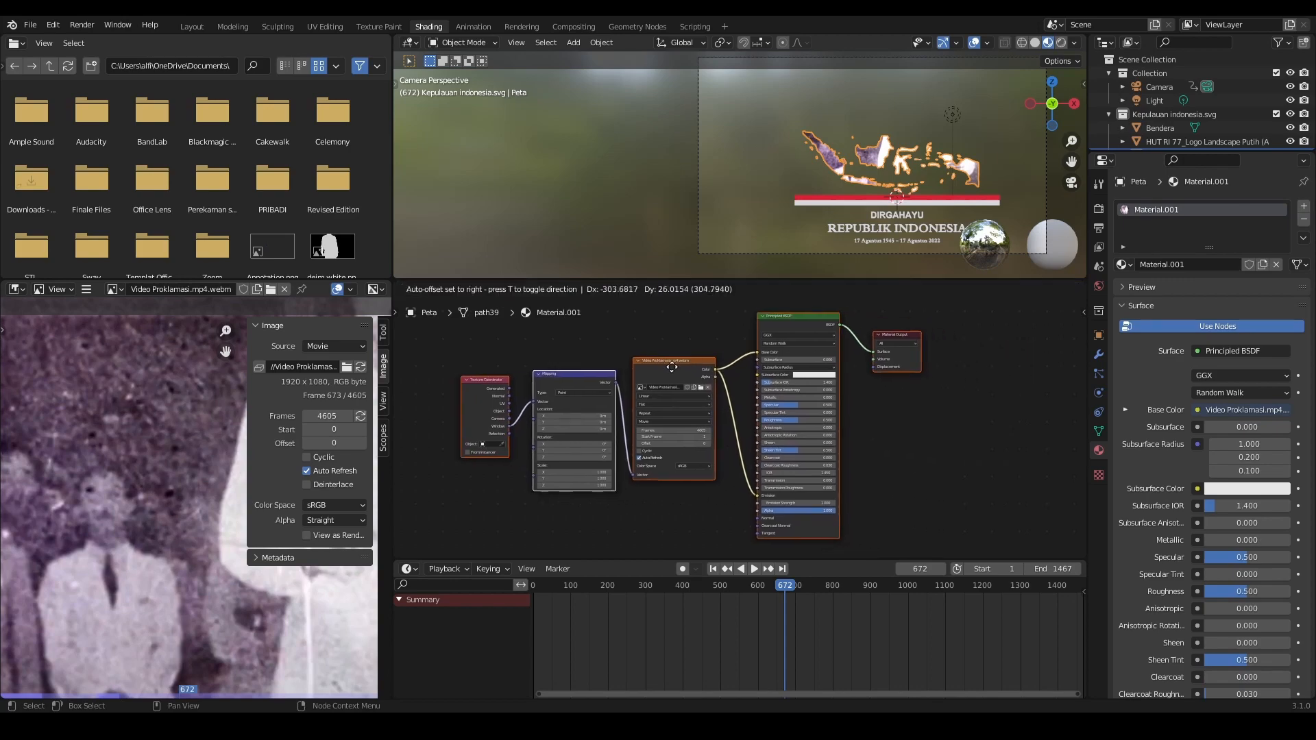
left_click_drag(671, 367, 653, 368)
left_click(866, 420)
left_click_drag(892, 337, 1025, 325)
- Add a second Principled BSDF beside the video shader and set its base color to red
left_click(566, 293)
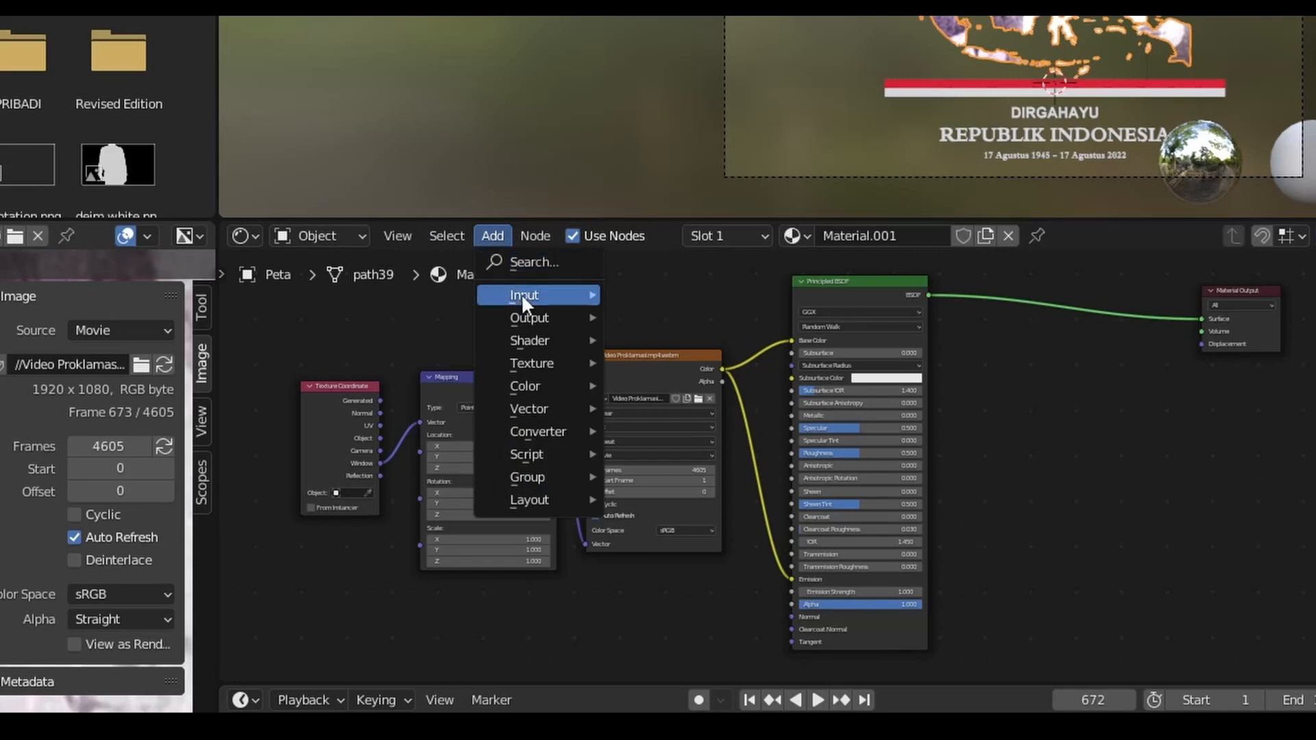
mouse_move(578, 353)
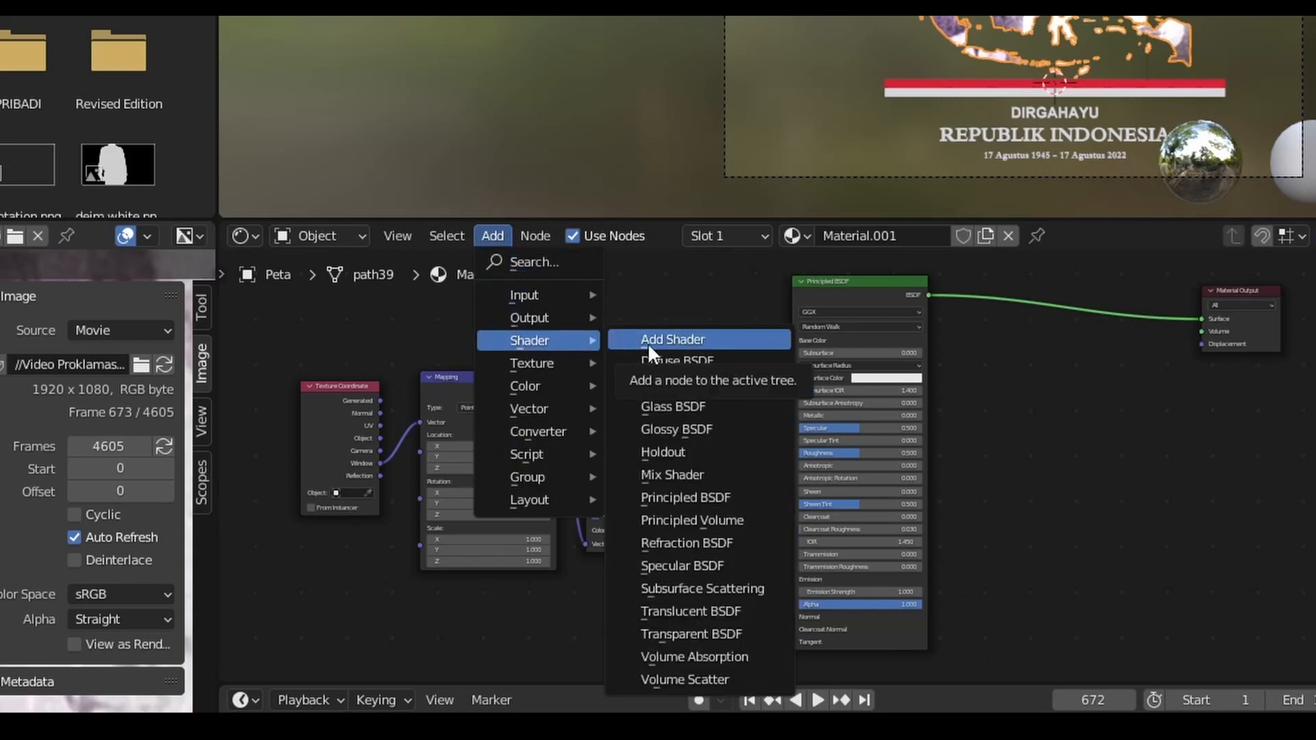
left_click(680, 497)
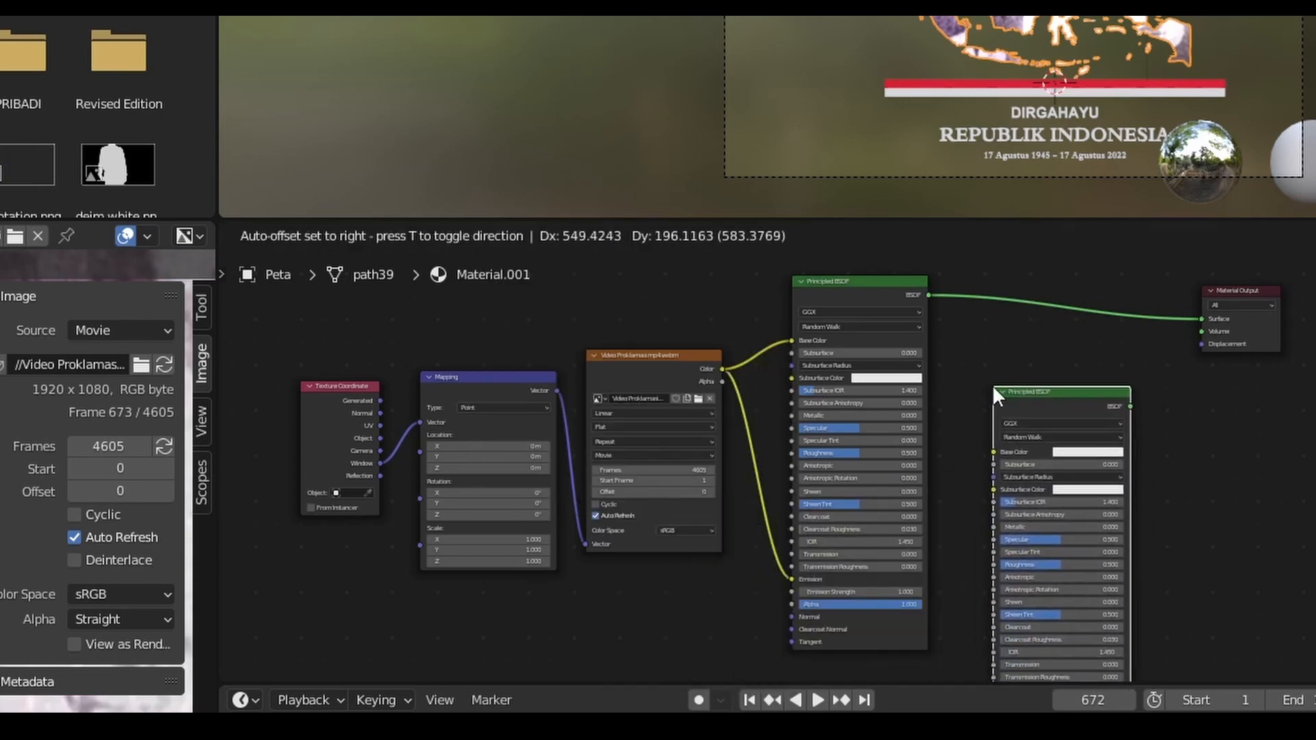
left_click(994, 391)
left_click(1066, 452)
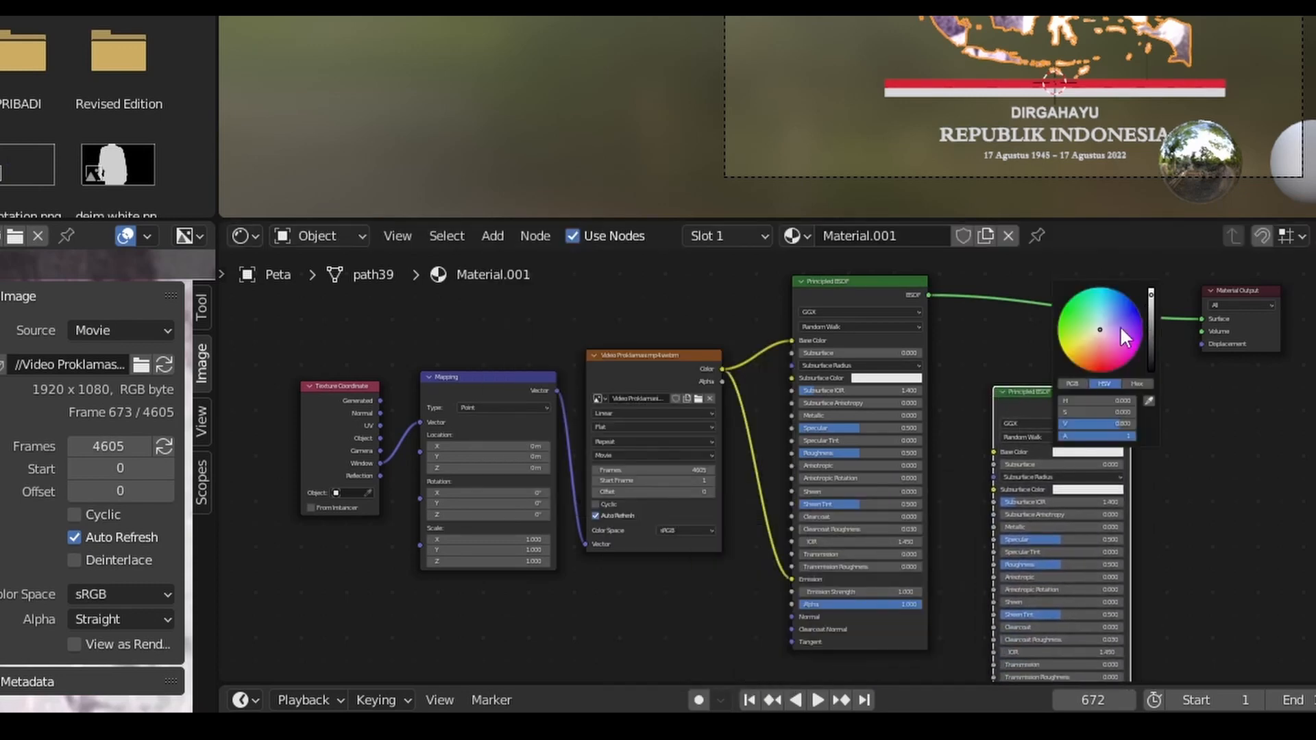
left_click_drag(1097, 331, 1109, 372)
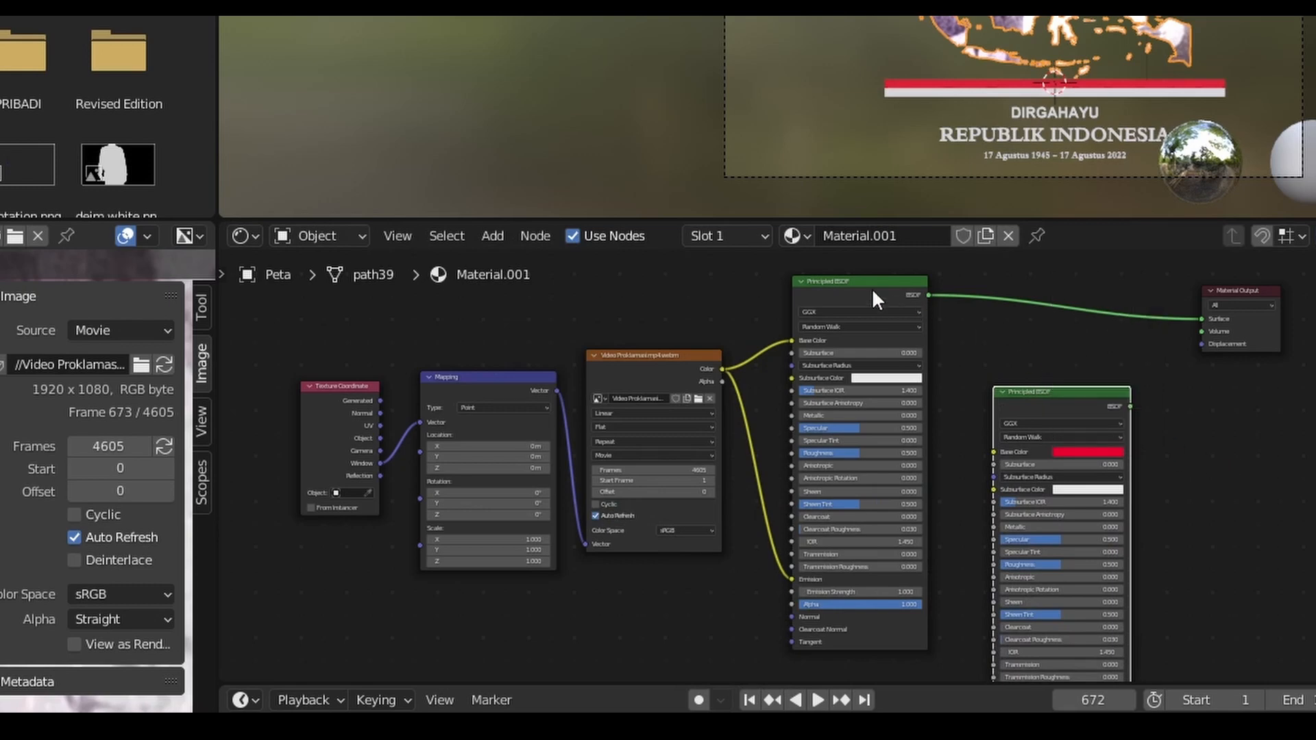
- Insert a Mix Shader on the link between the original Principled BSDF and the Material Output
left_click(851, 288)
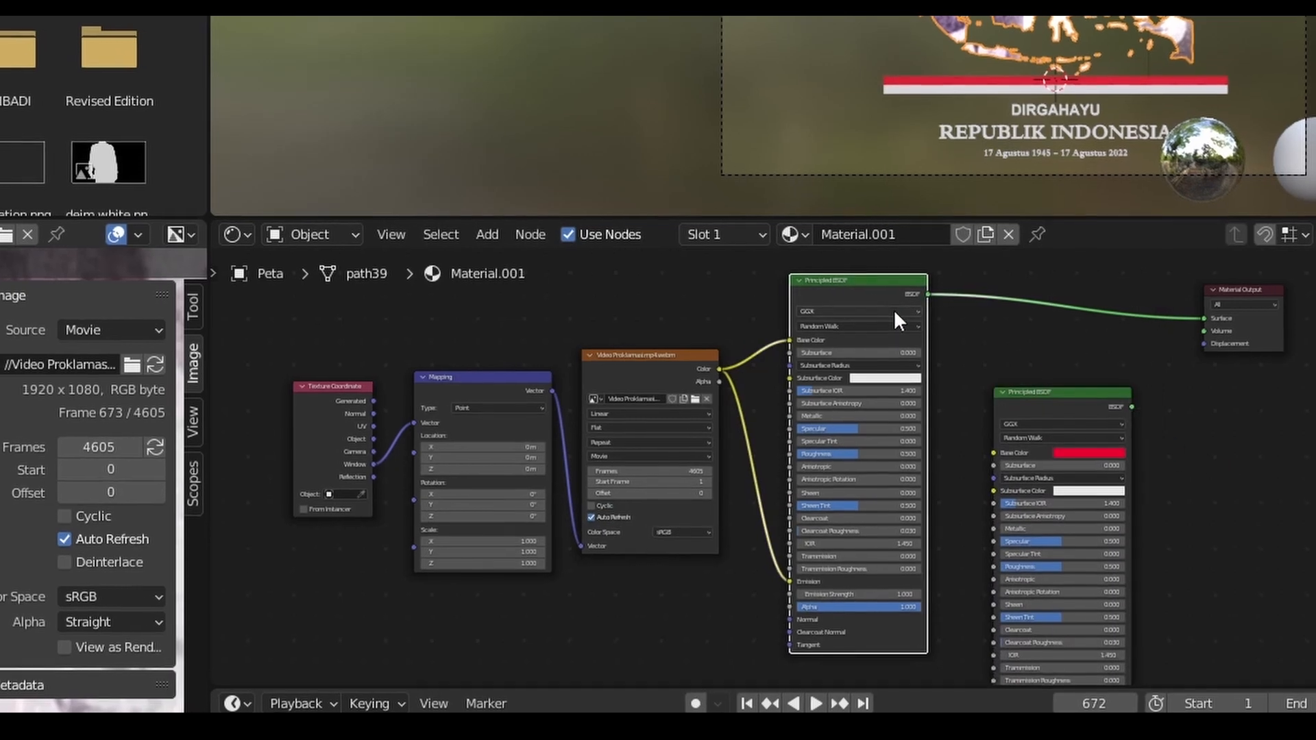
left_click(1065, 397)
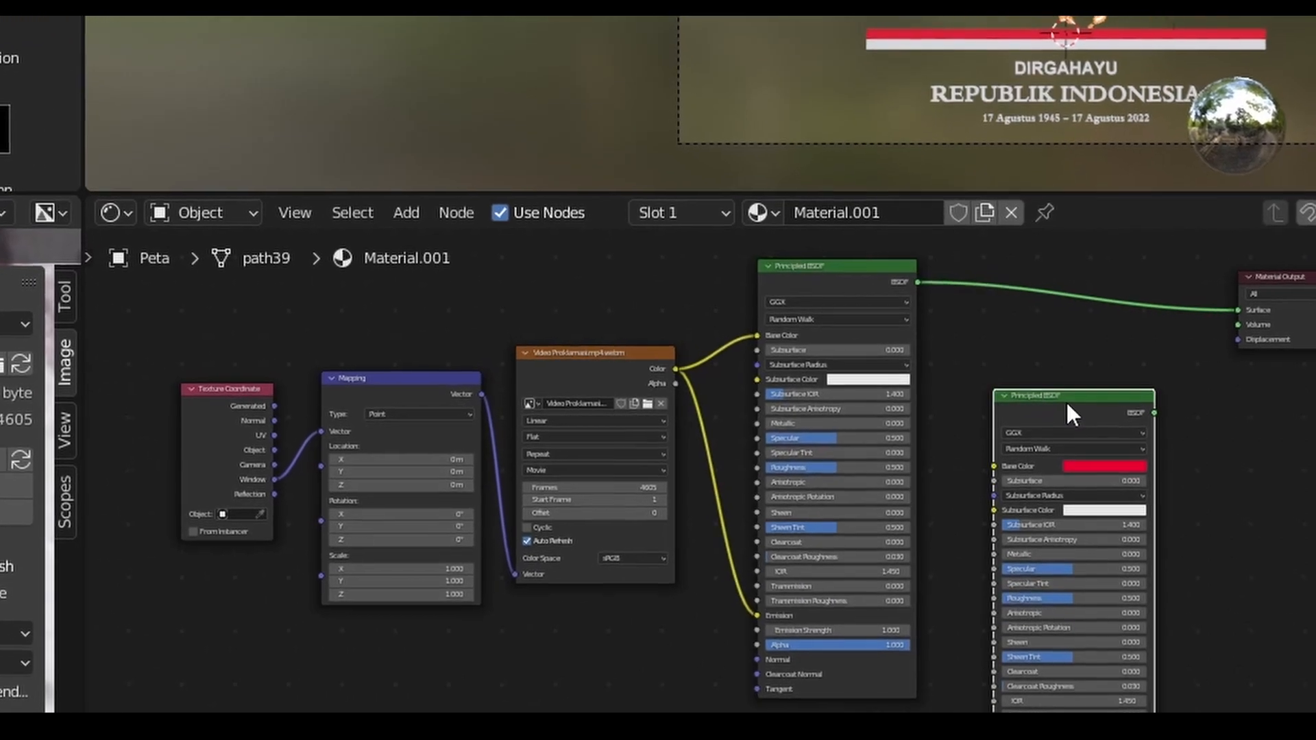
left_click(367, 202)
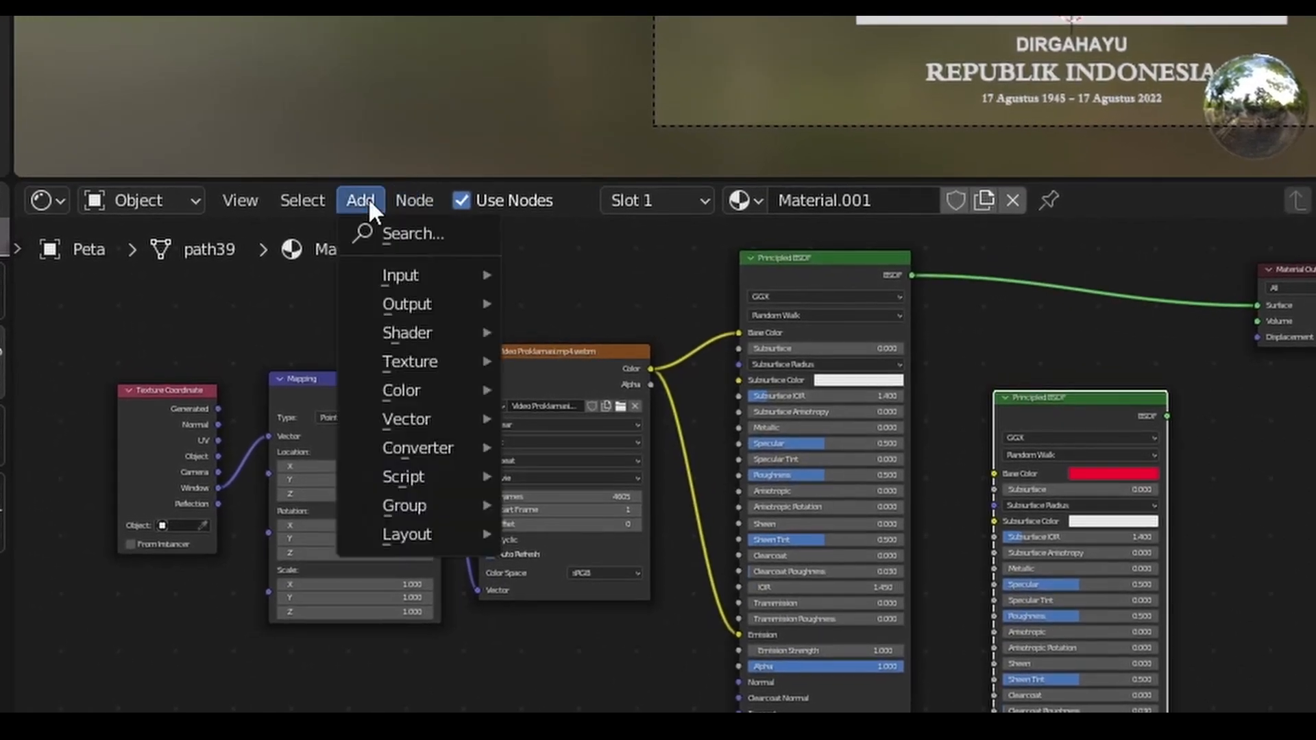
mouse_move(416, 330)
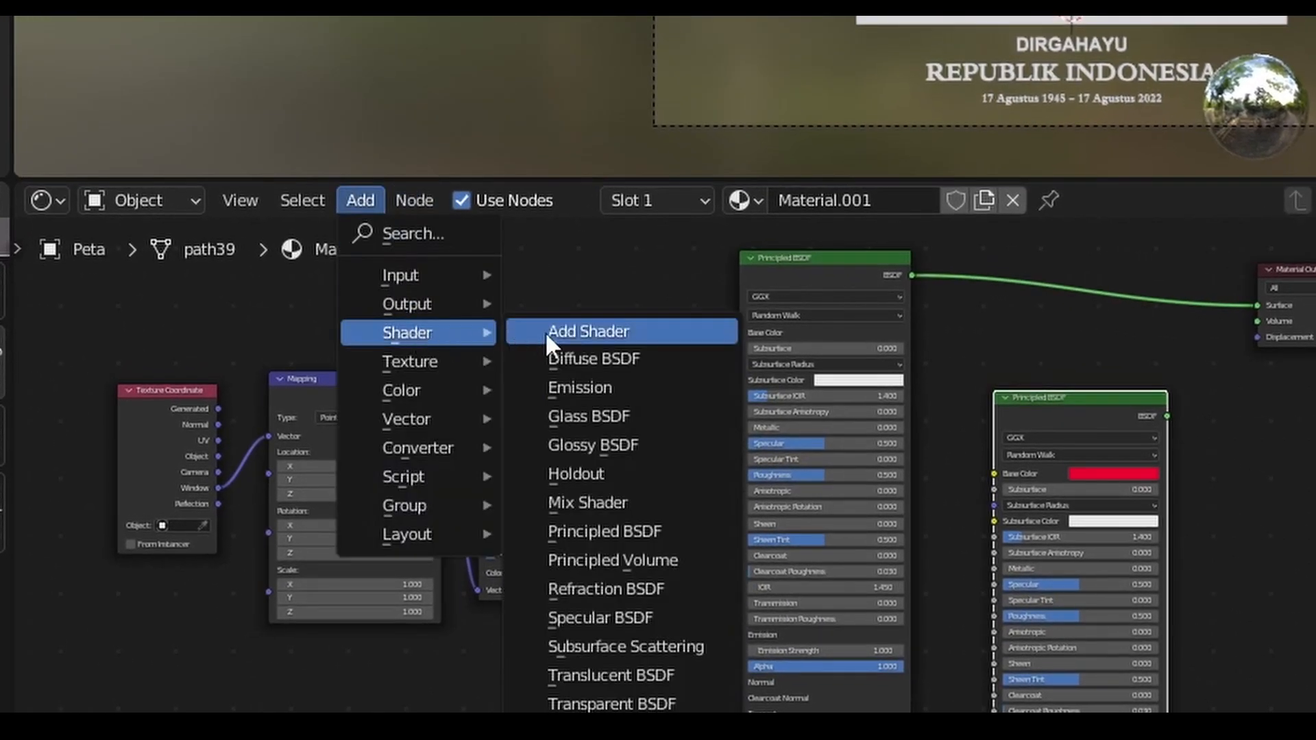
left_click(582, 502)
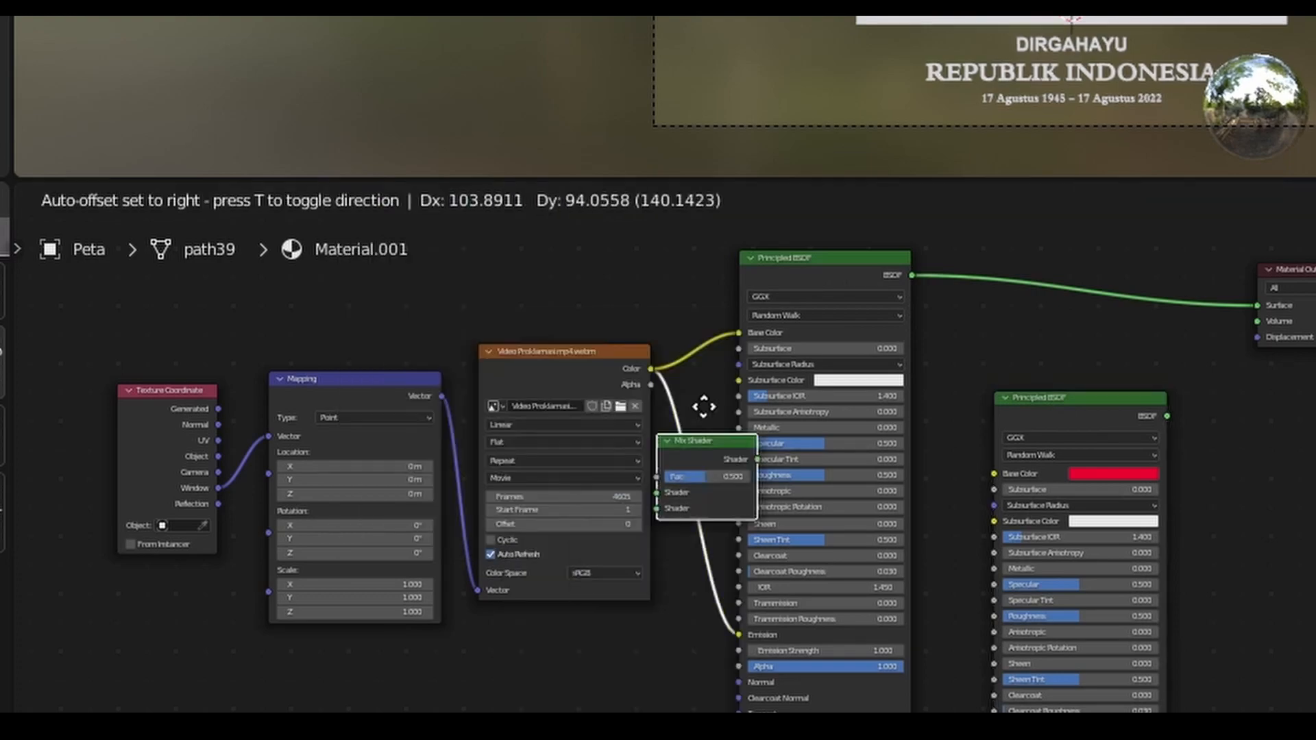
left_click(1137, 396)
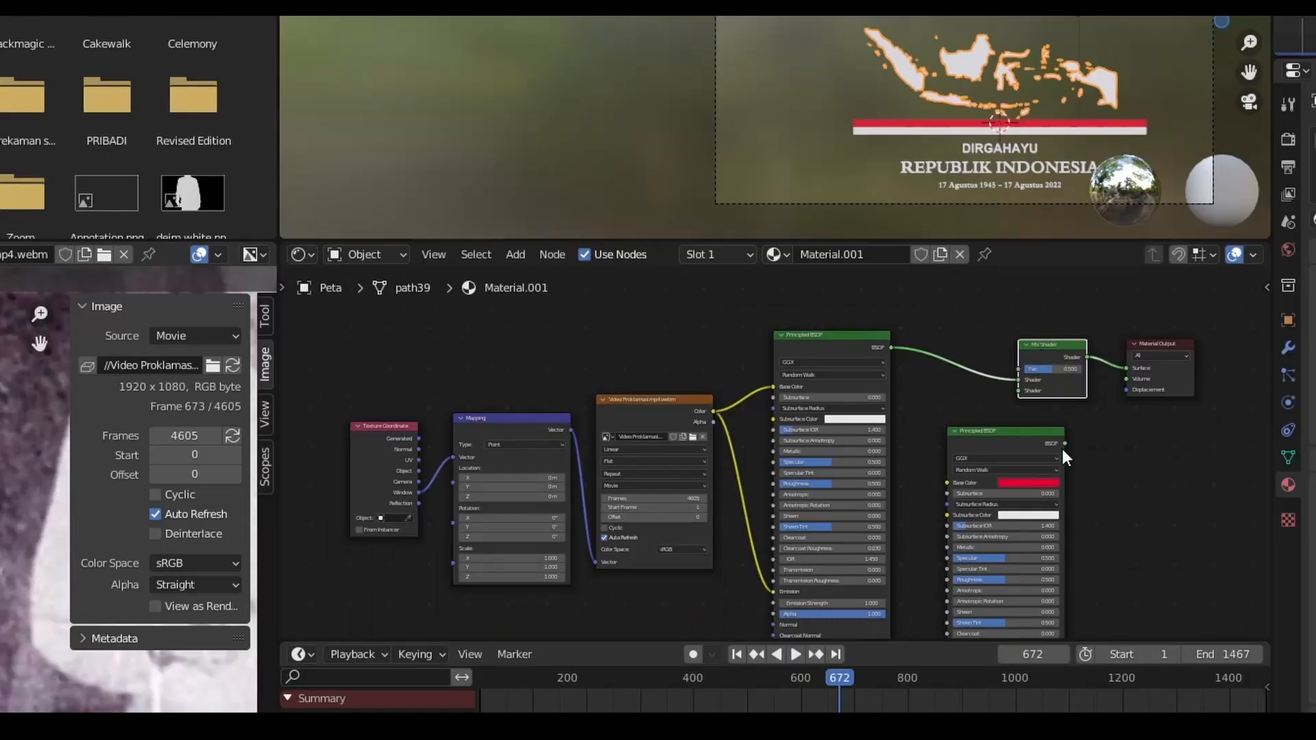
- Connect the red Principled BSDF's output to the second shader input of the Mix Shader
scroll(1062, 442, "up", 2)
left_click_drag(1113, 423, 1052, 423)
left_click_drag(1175, 437, 1163, 354)
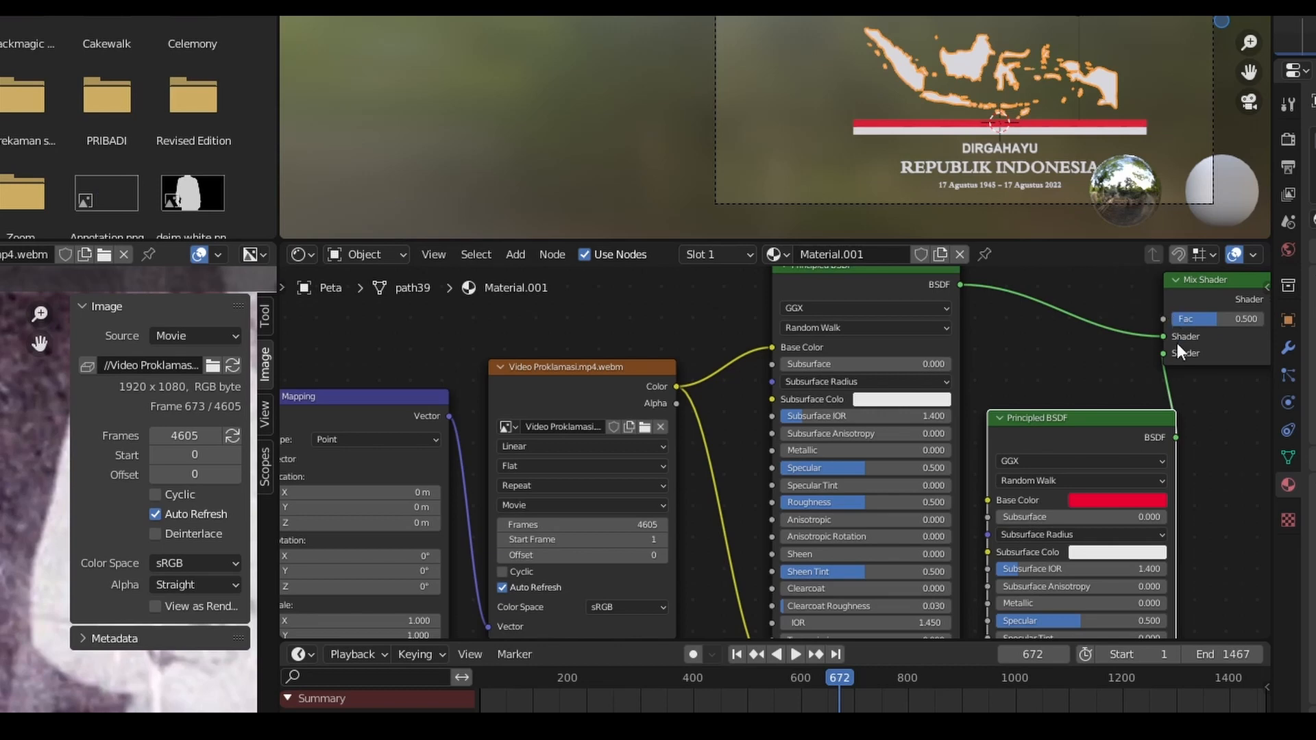
- Set the Mix Shader's Fac to 0 and insert a keyframe for it at frame 672
left_click_drag(1217, 318, 1171, 318)
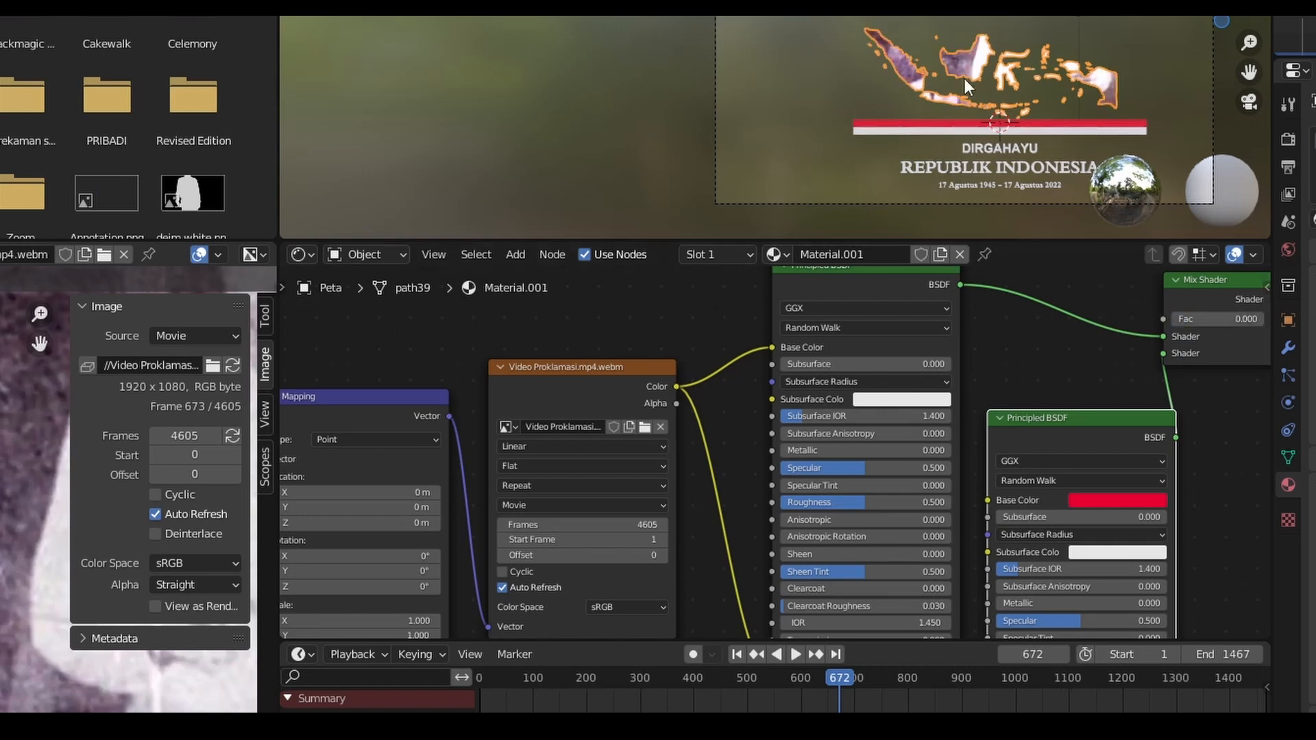
mouse_move(1177, 319)
left_mouse_down()
mouse_move(1269, 319)
mouse_move(1178, 319)
left_mouse_up()
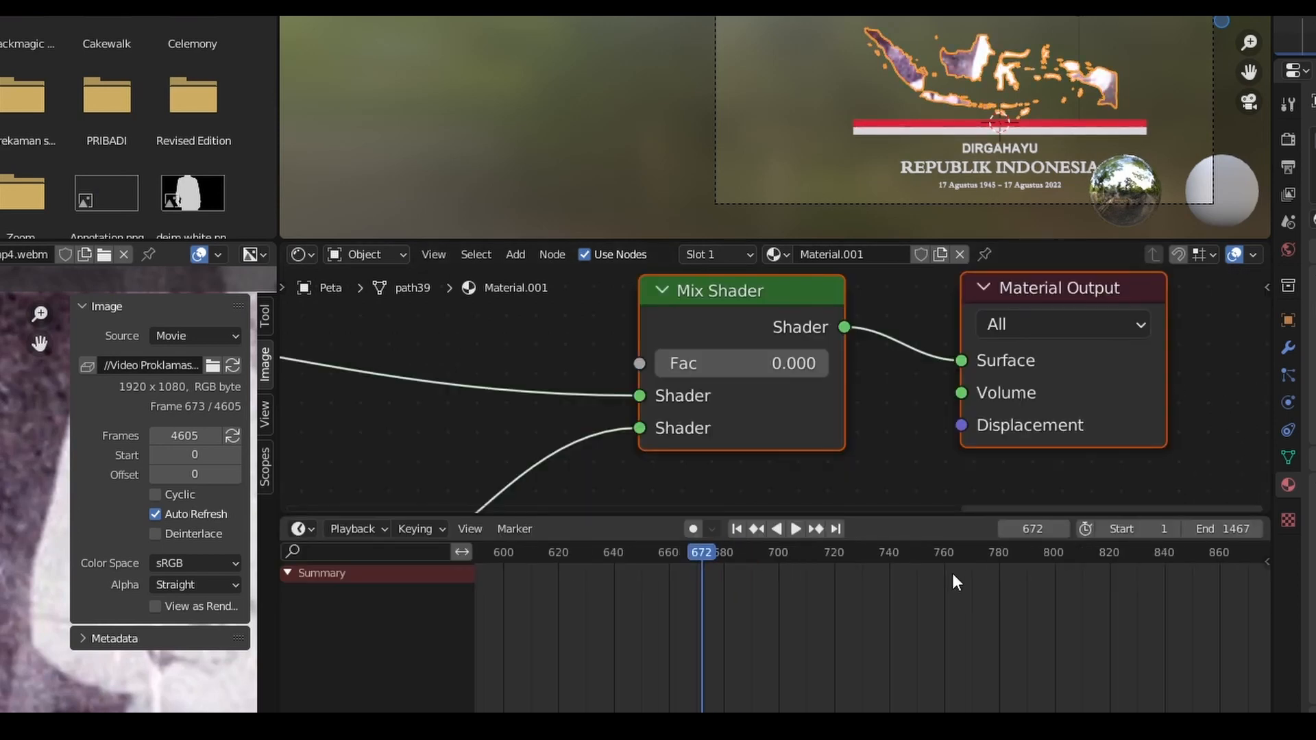
scroll(952, 573, "up", 2)
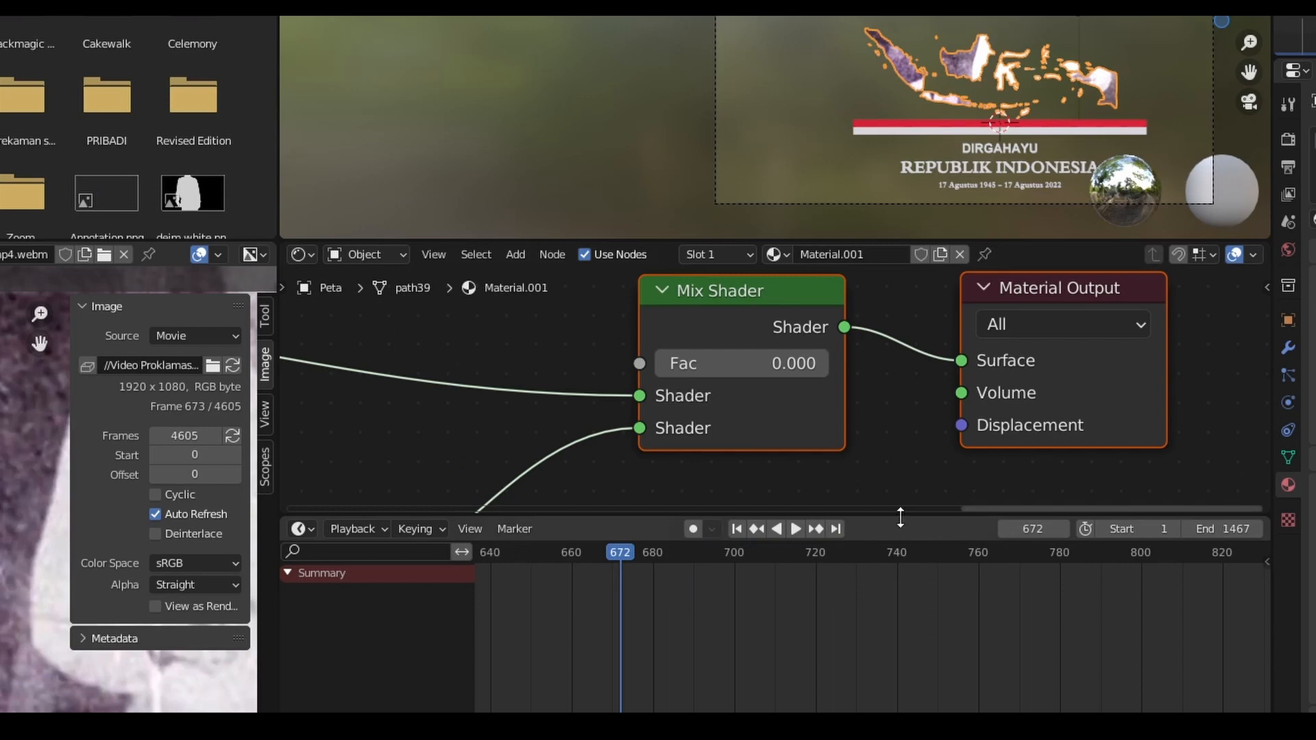
right_click(709, 363)
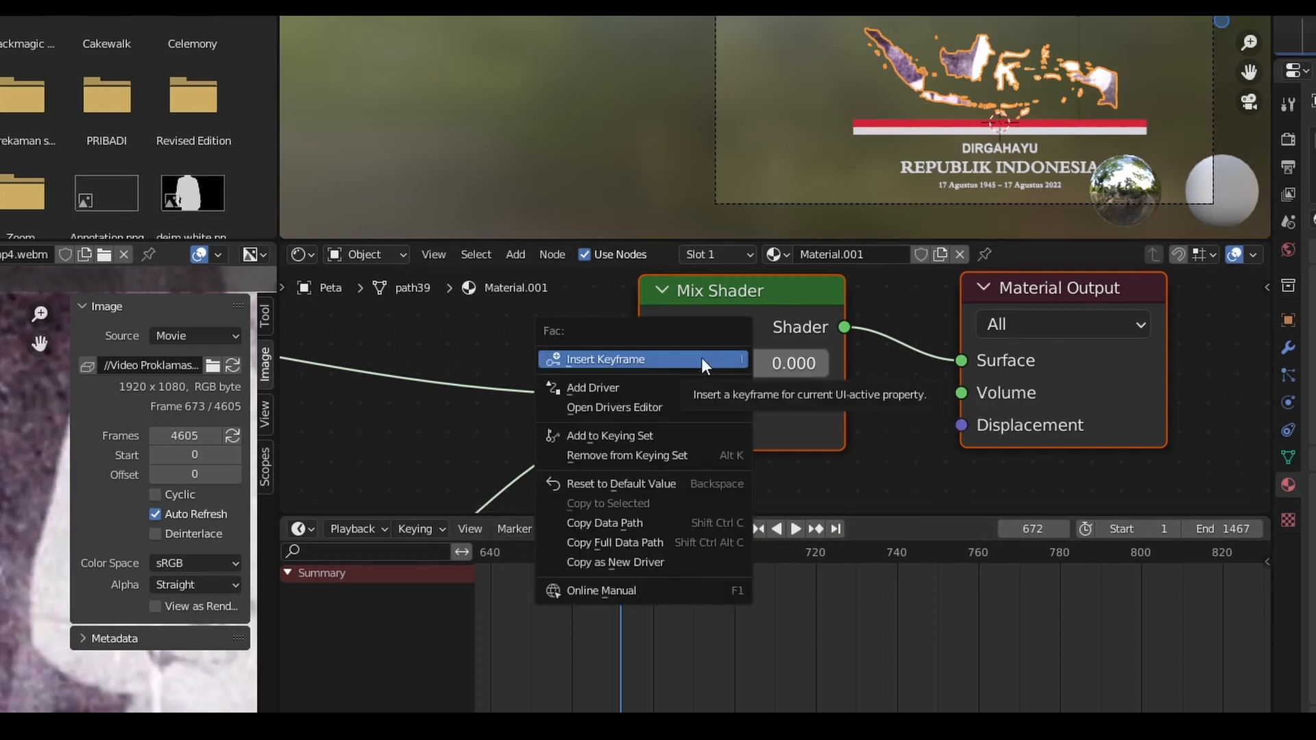
left_click(639, 361)
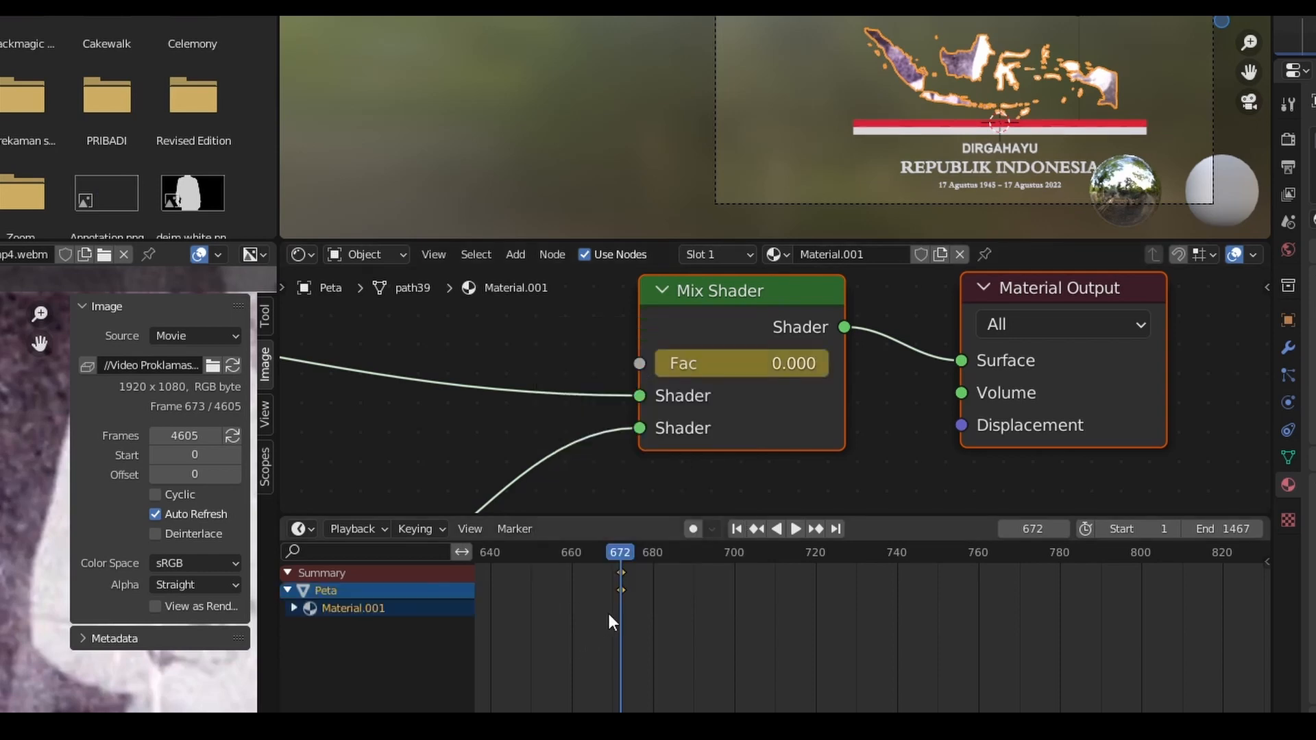
- Set the Mix Shader's Fac to 1 at frame 721 and keyframe it
left_click(819, 603)
left_click_drag(675, 361, 829, 364)
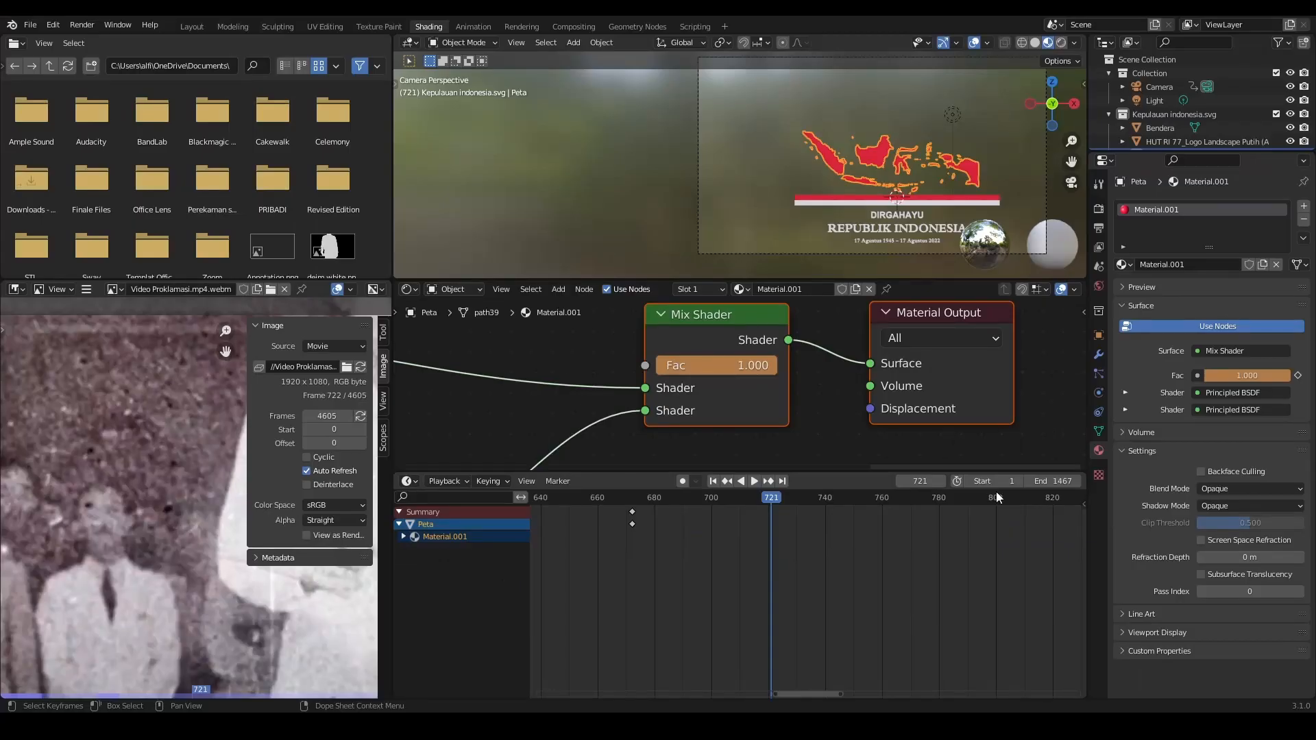
left_click(1297, 377)
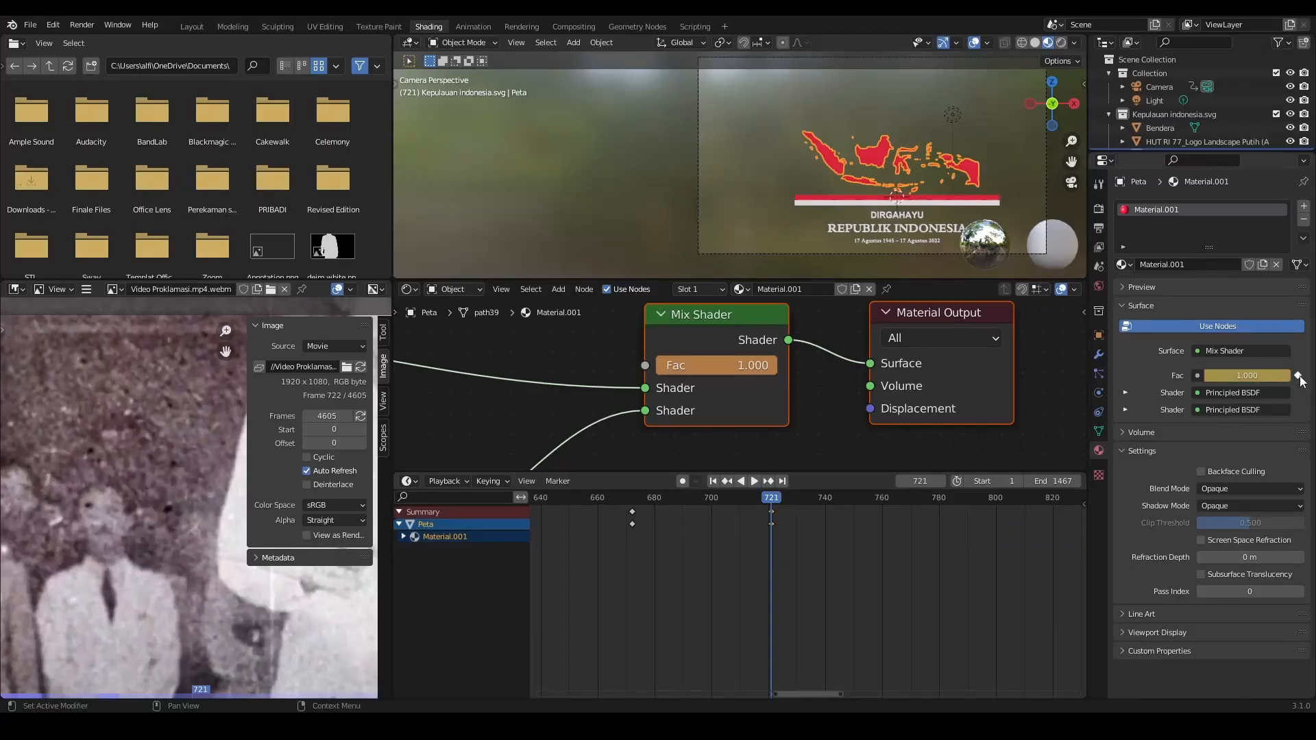
right_click(740, 369)
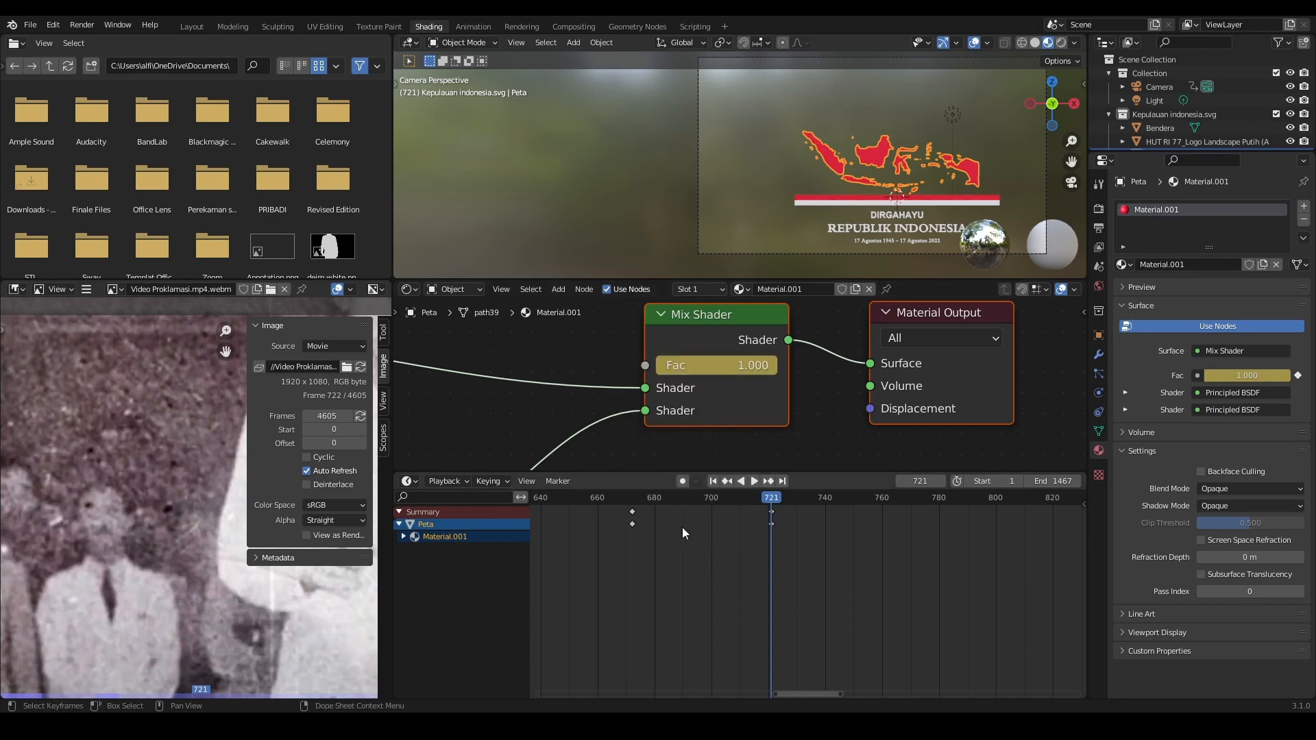
- Return to the Layout workspace, deselect the map, and add a Path curve at the world origin
left_click(192, 26)
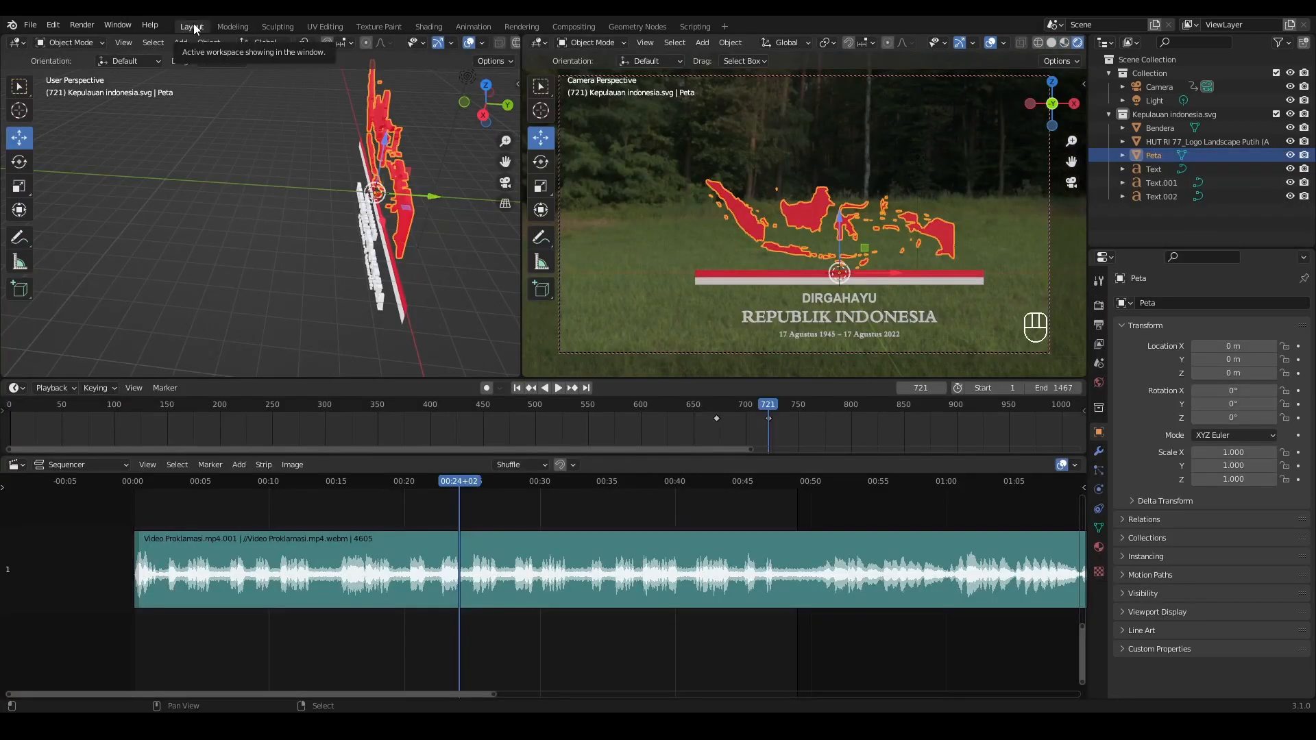
left_click(1168, 236)
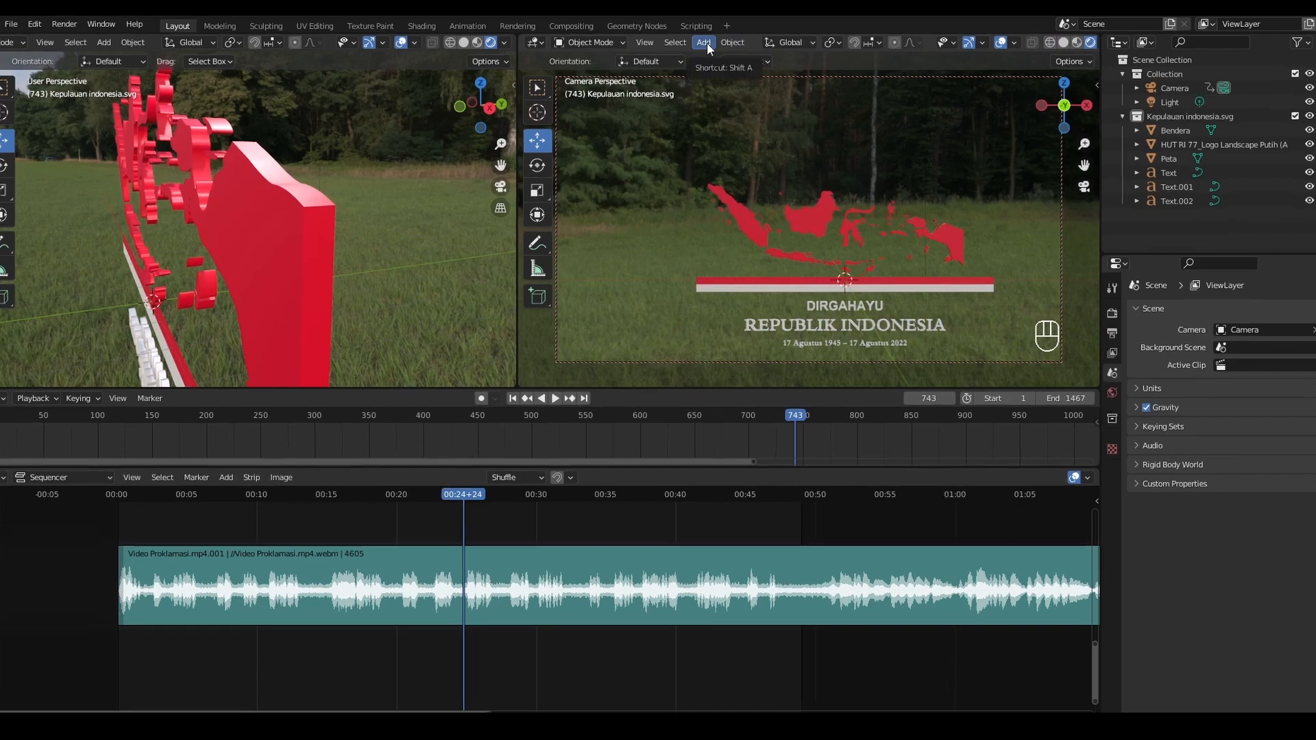
left_click(705, 43)
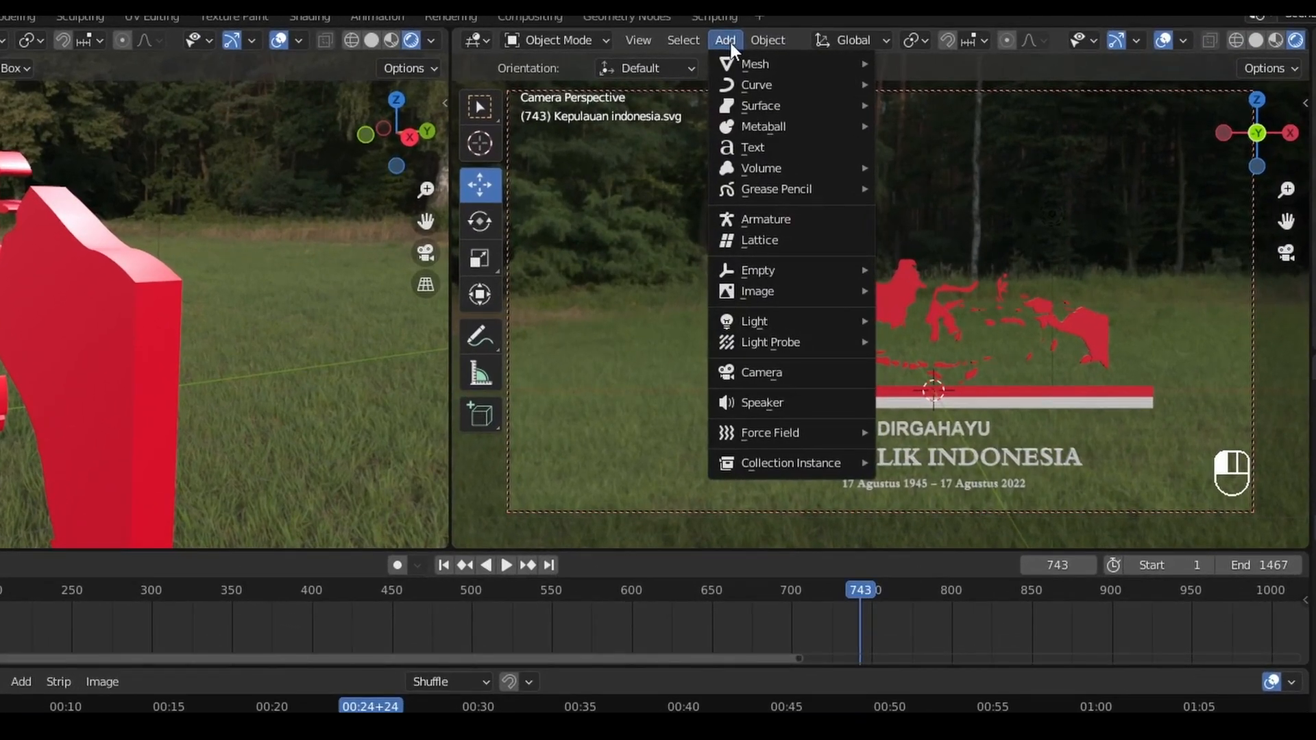
mouse_move(730, 83)
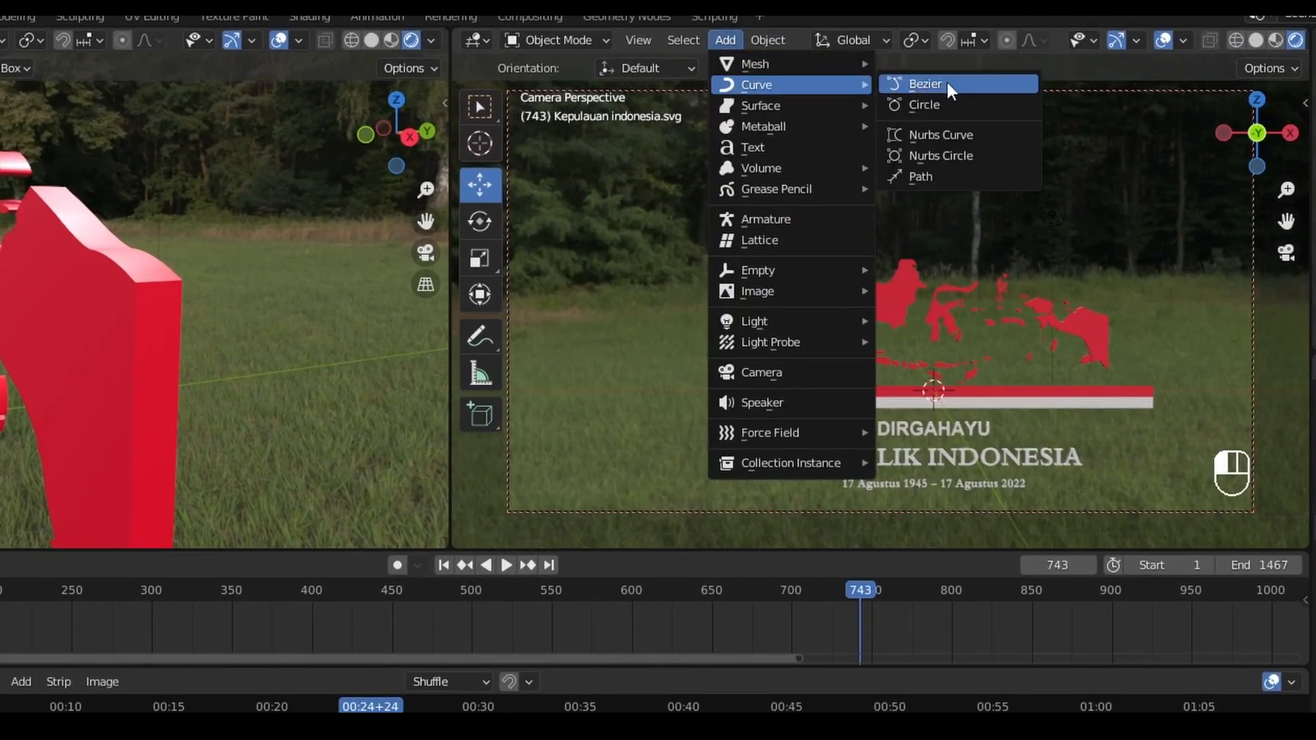
left_click(943, 180)
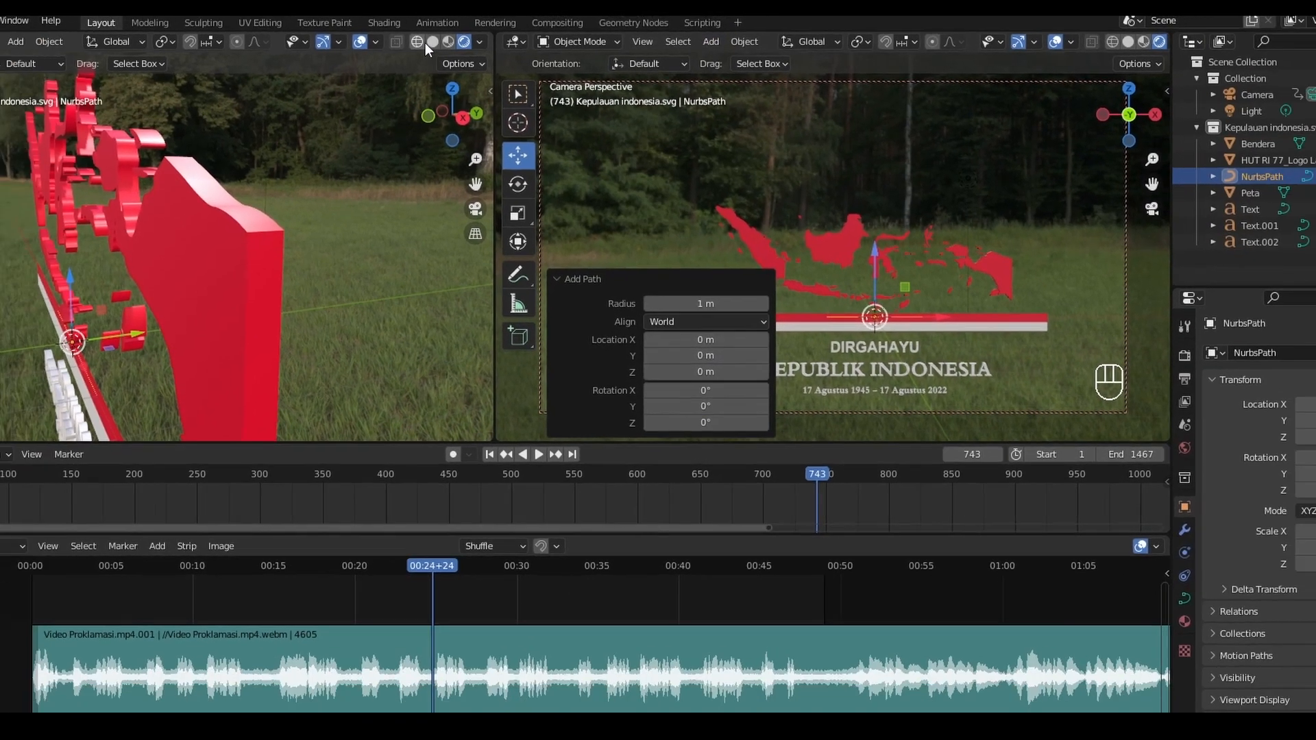
- Show the free-perspective viewport in wireframe shading and put the new path into Edit Mode
left_click_drag(404, 134, 423, 145)
left_click_drag(502, 112, 445, 134)
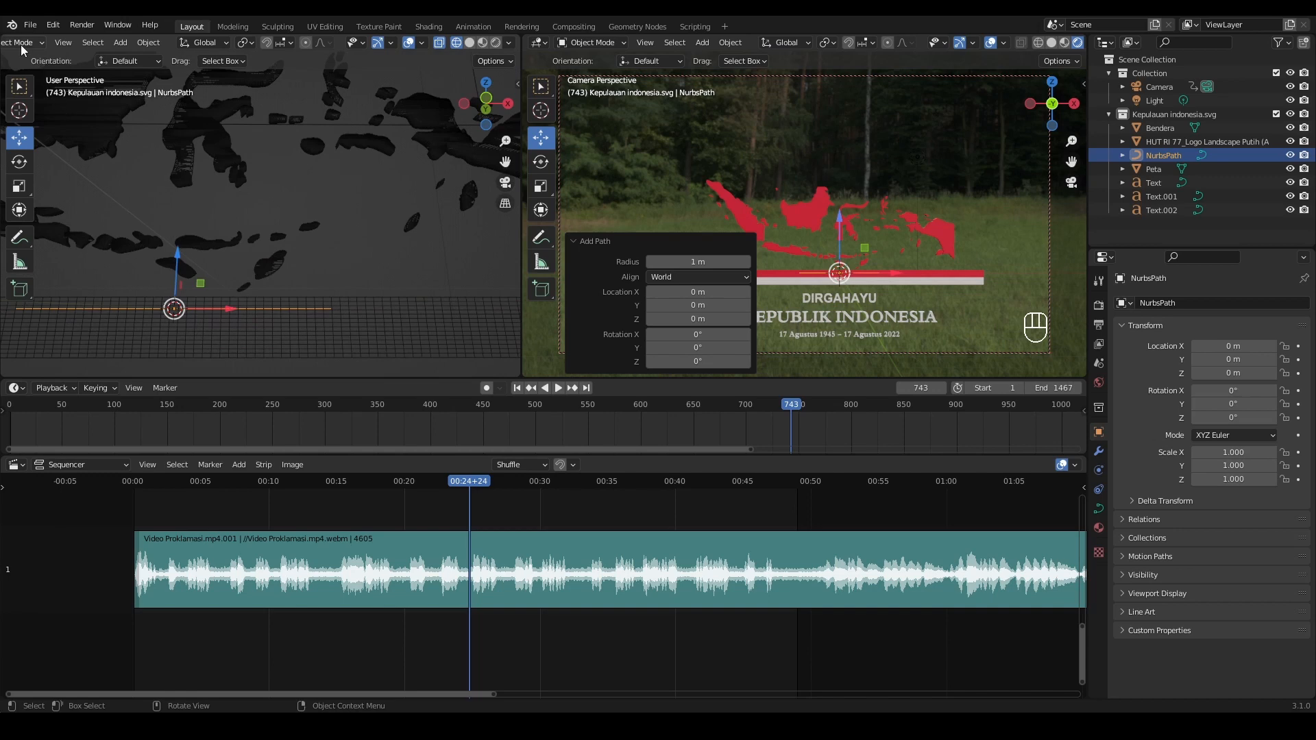
scroll(21, 49, "up", 3)
left_click(49, 42)
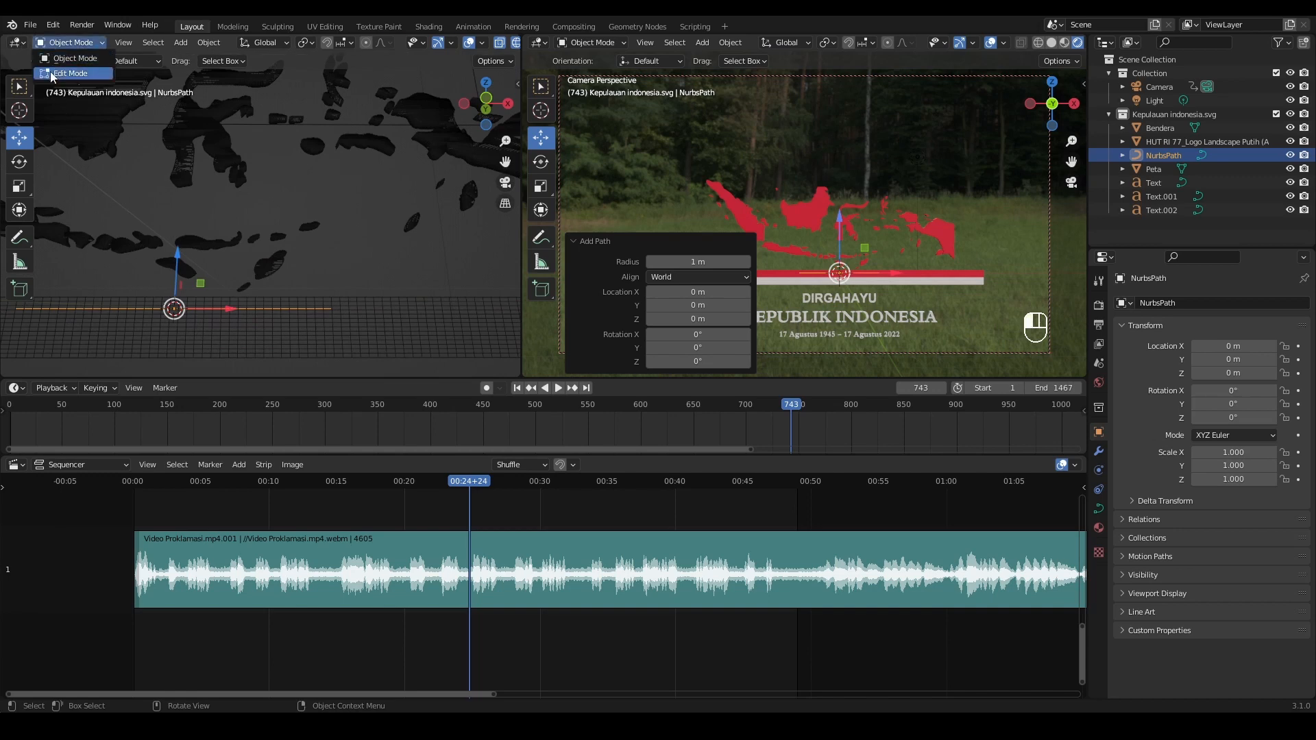
left_click(66, 74)
- Stretch the path along X beyond both ends of the flag, moving its left end point about -6.44 m
left_click_drag(504, 158, 368, 242)
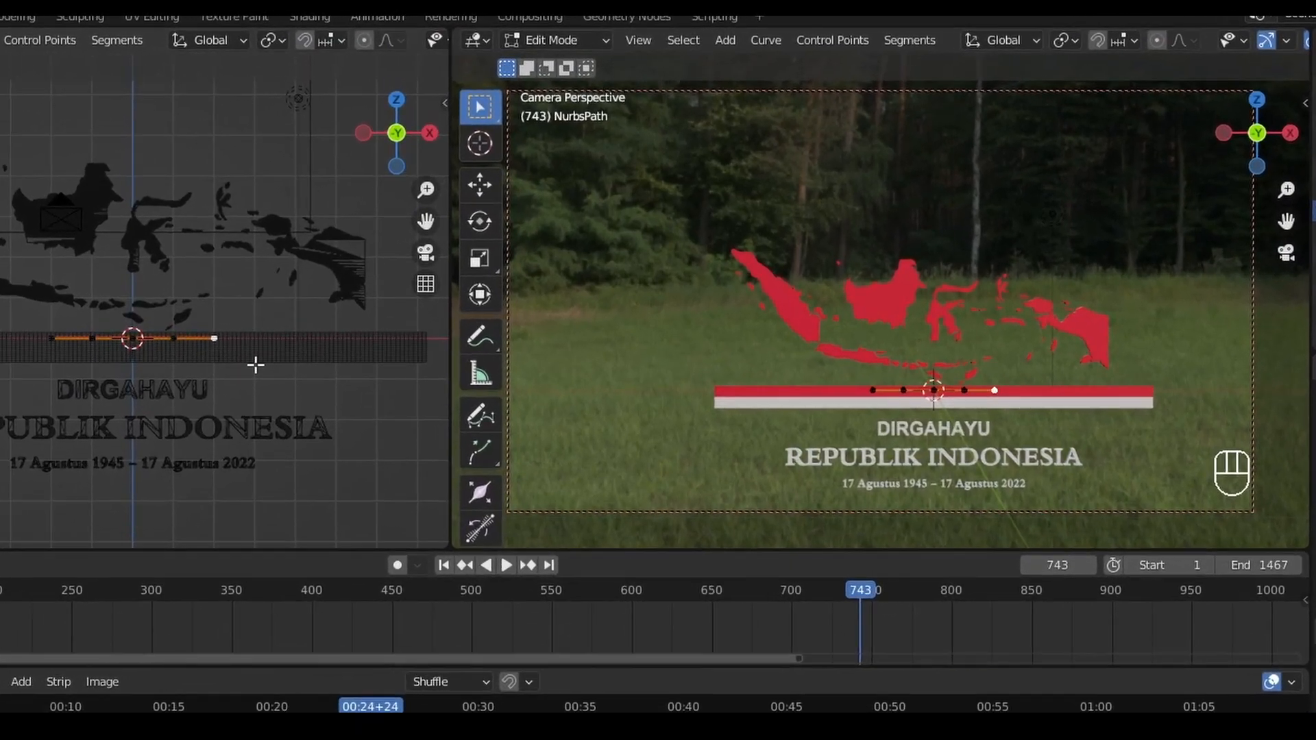
key("g")
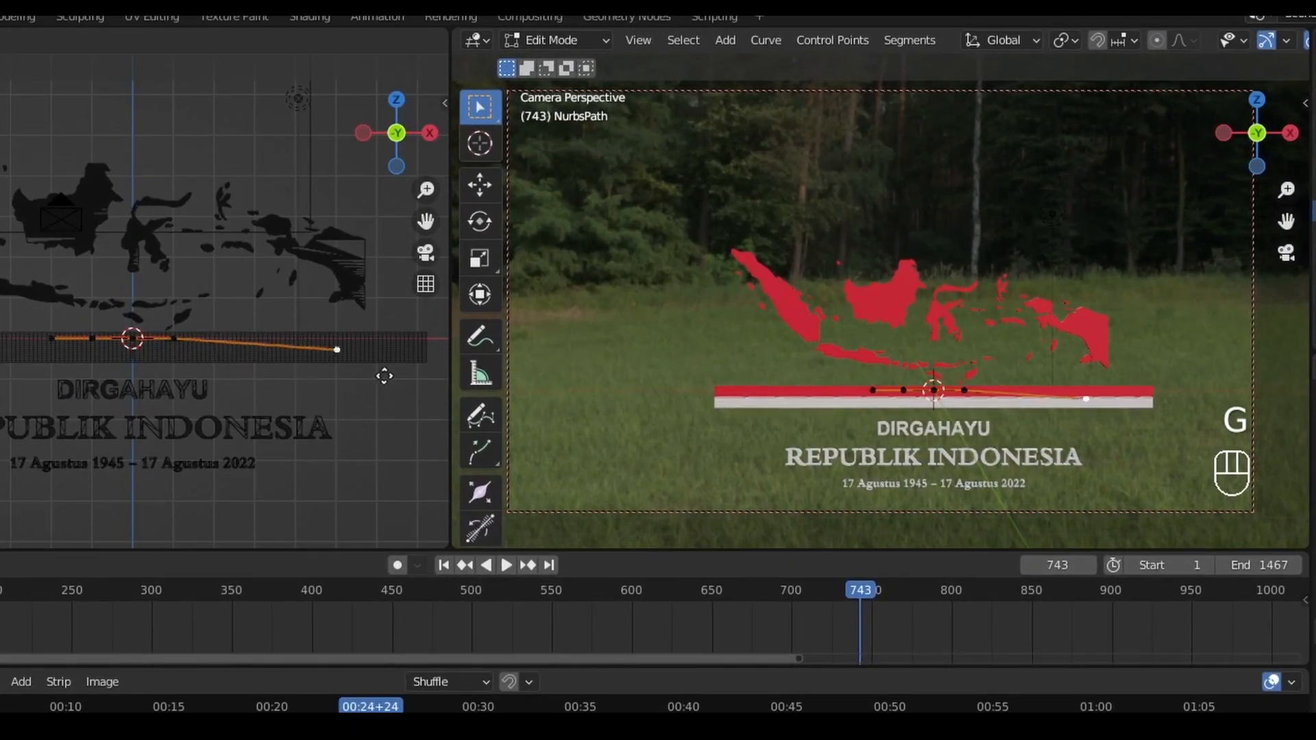
key("x")
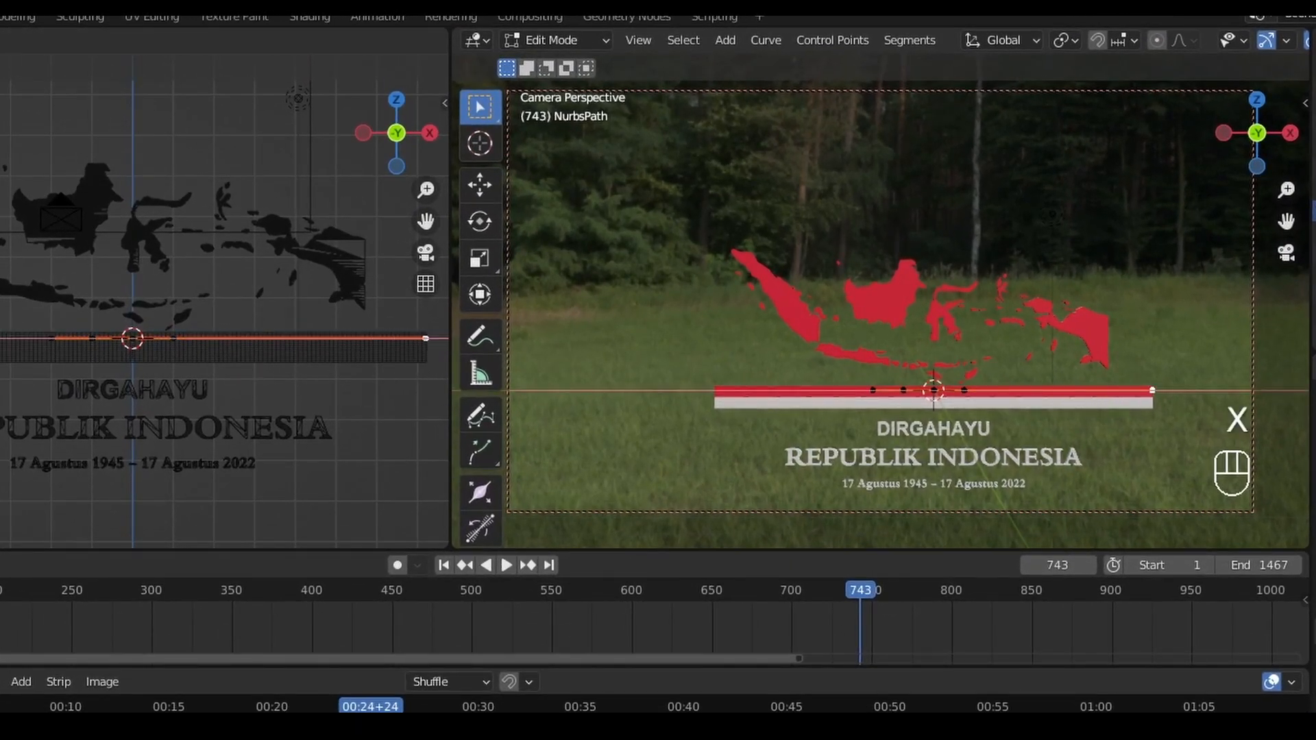
left_click(870, 394)
key("g")
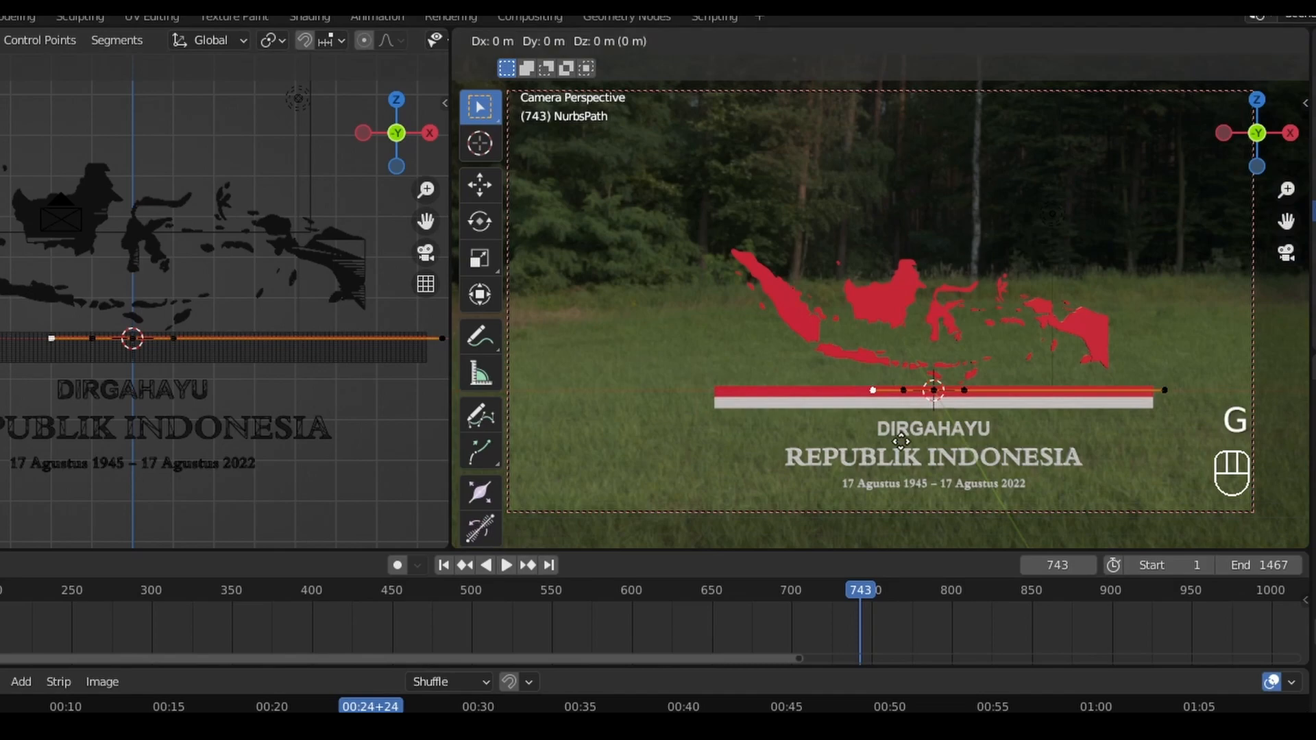
key("x")
left_click(705, 455)
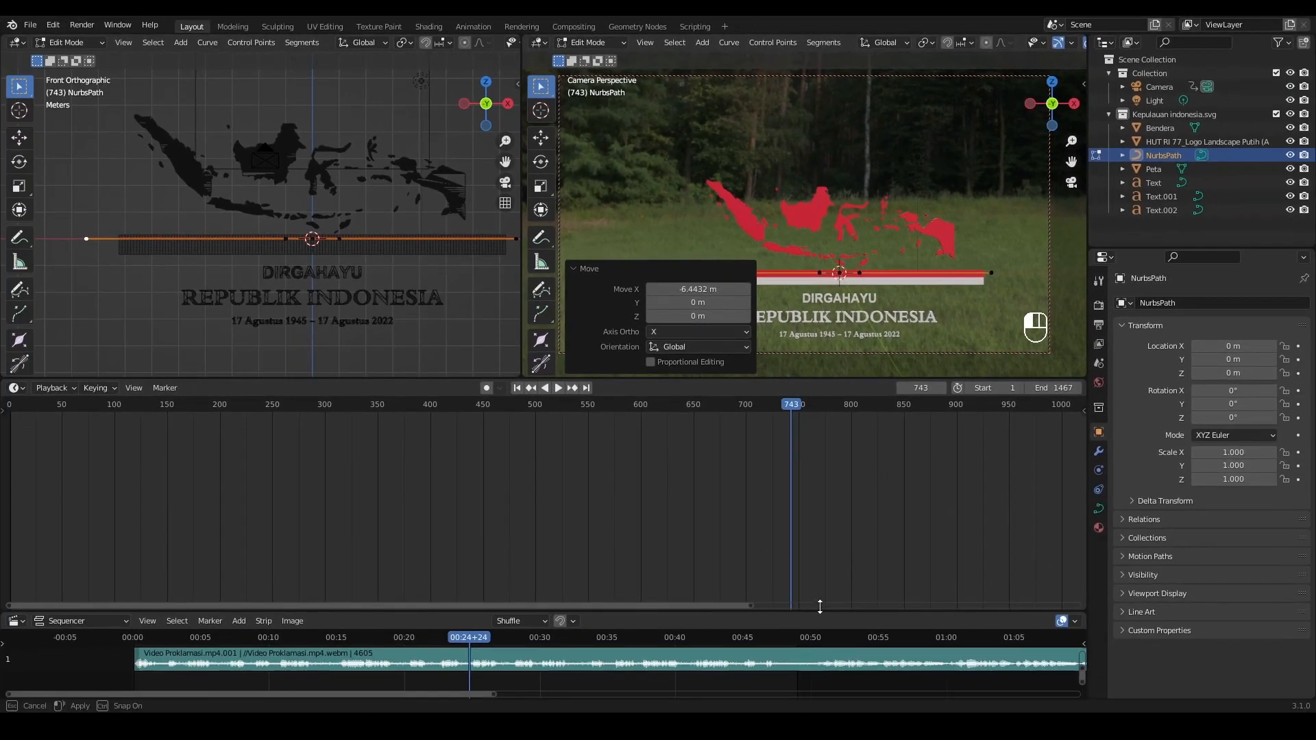
- Enlarge the 3D viewports and show the path's right end point from an angled perspective in solid shading
left_click_drag(819, 605, 819, 553)
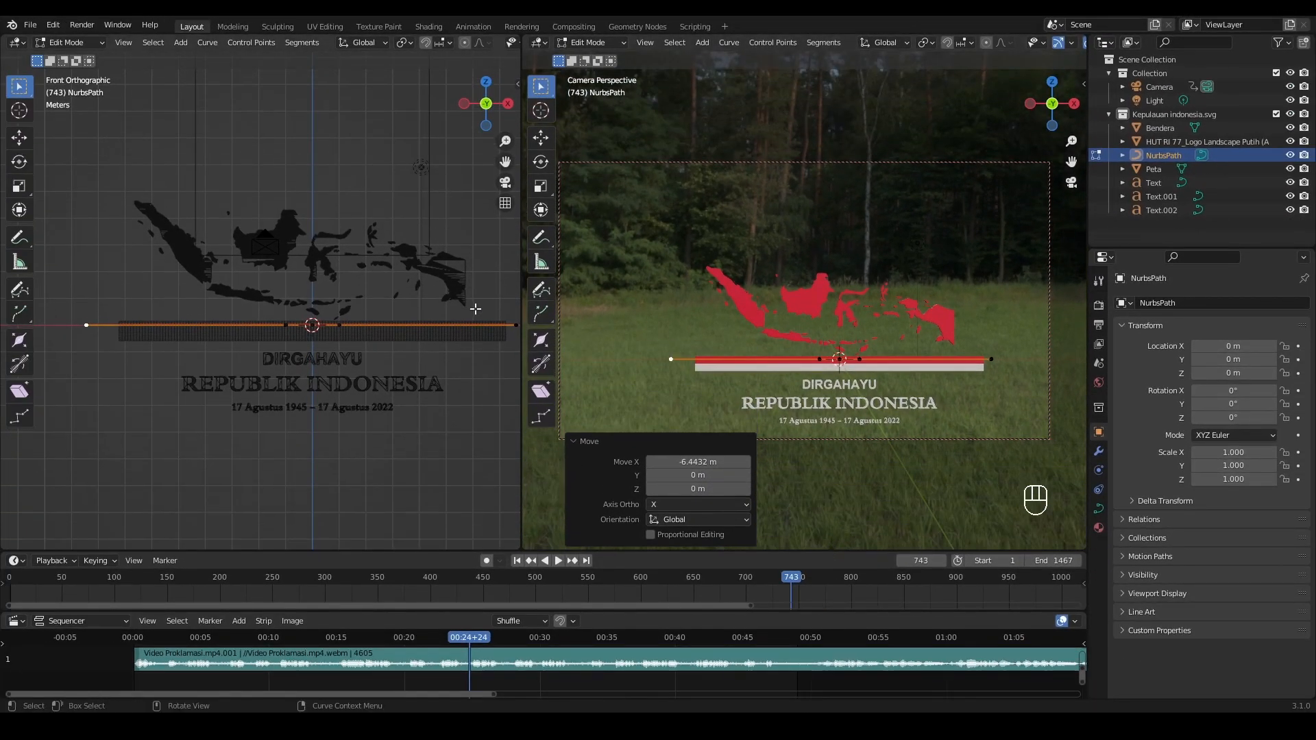
left_click_drag(485, 110, 476, 72)
scroll(411, 42, "down", 5)
left_click(469, 42)
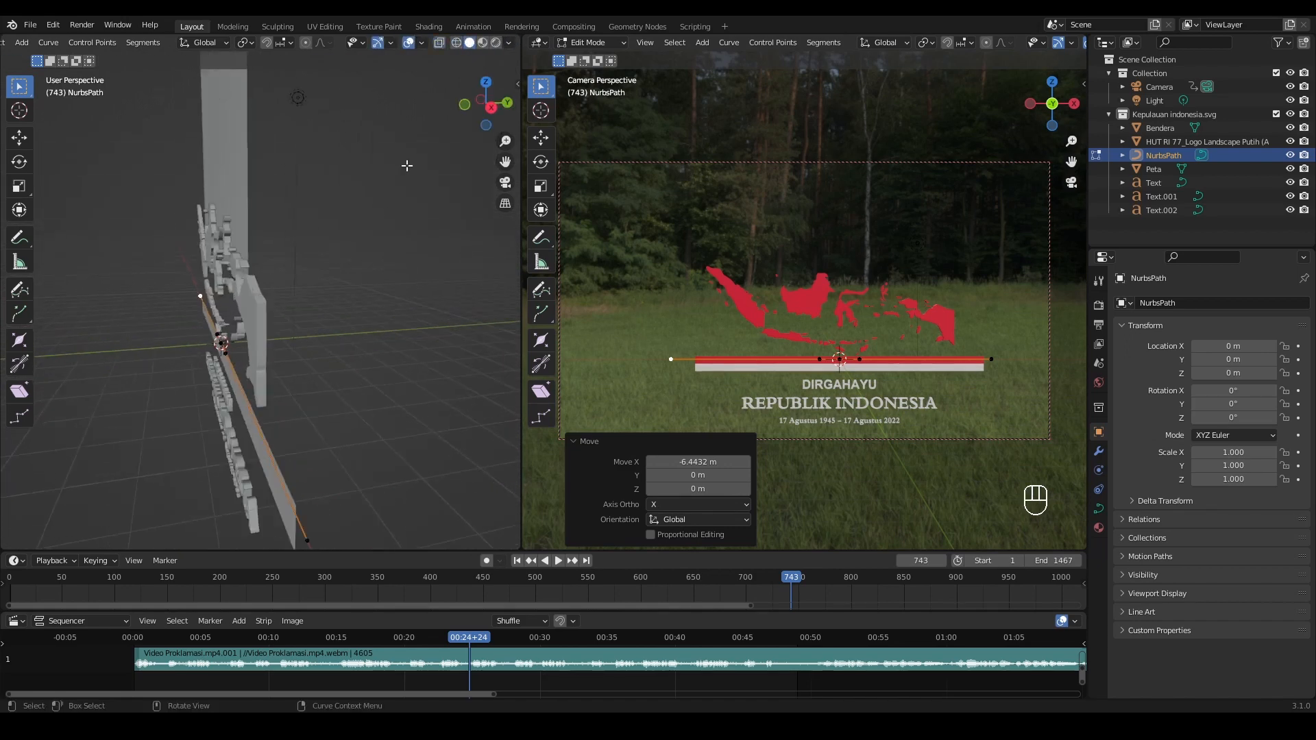
left_click_drag(505, 162, 411, 483)
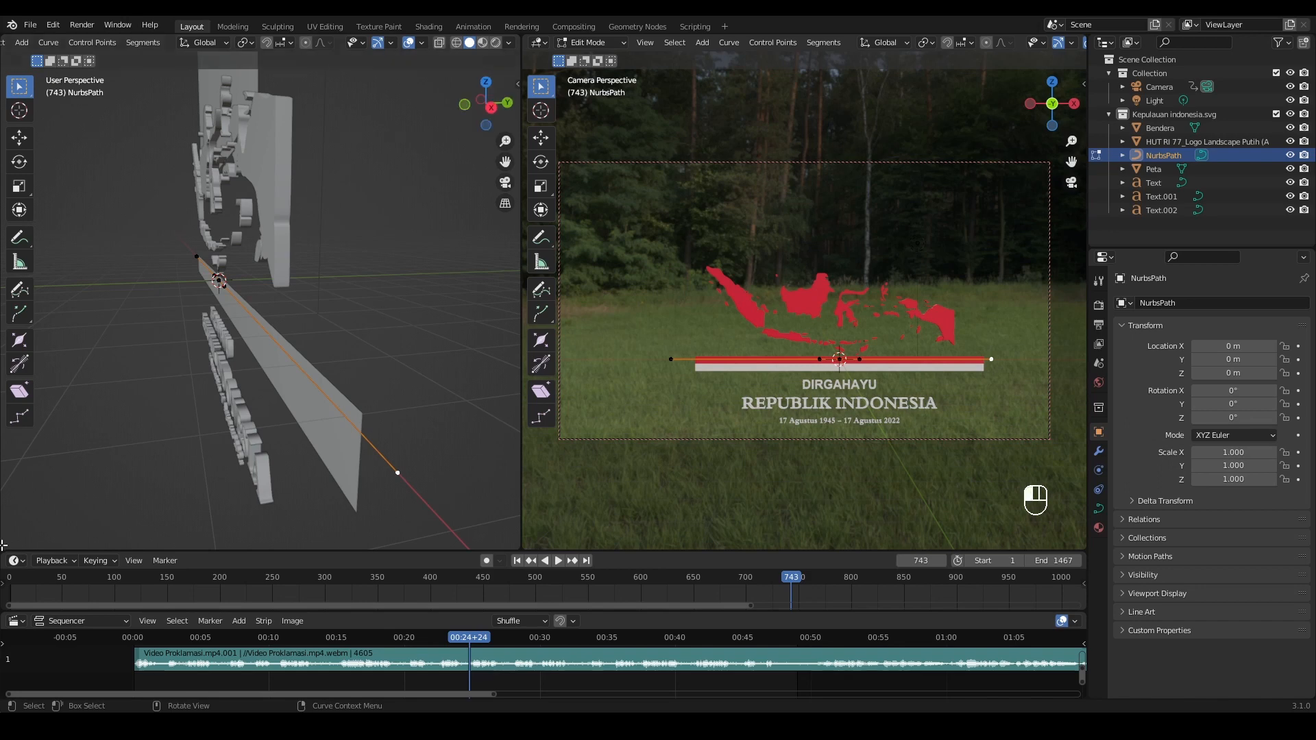
- Split the free-perspective viewport in two and show the lower one from the top, framed on the path's right end
left_click_drag(3, 545, 6, 274)
left_click(485, 320)
left_click_drag(505, 400, 468, 457)
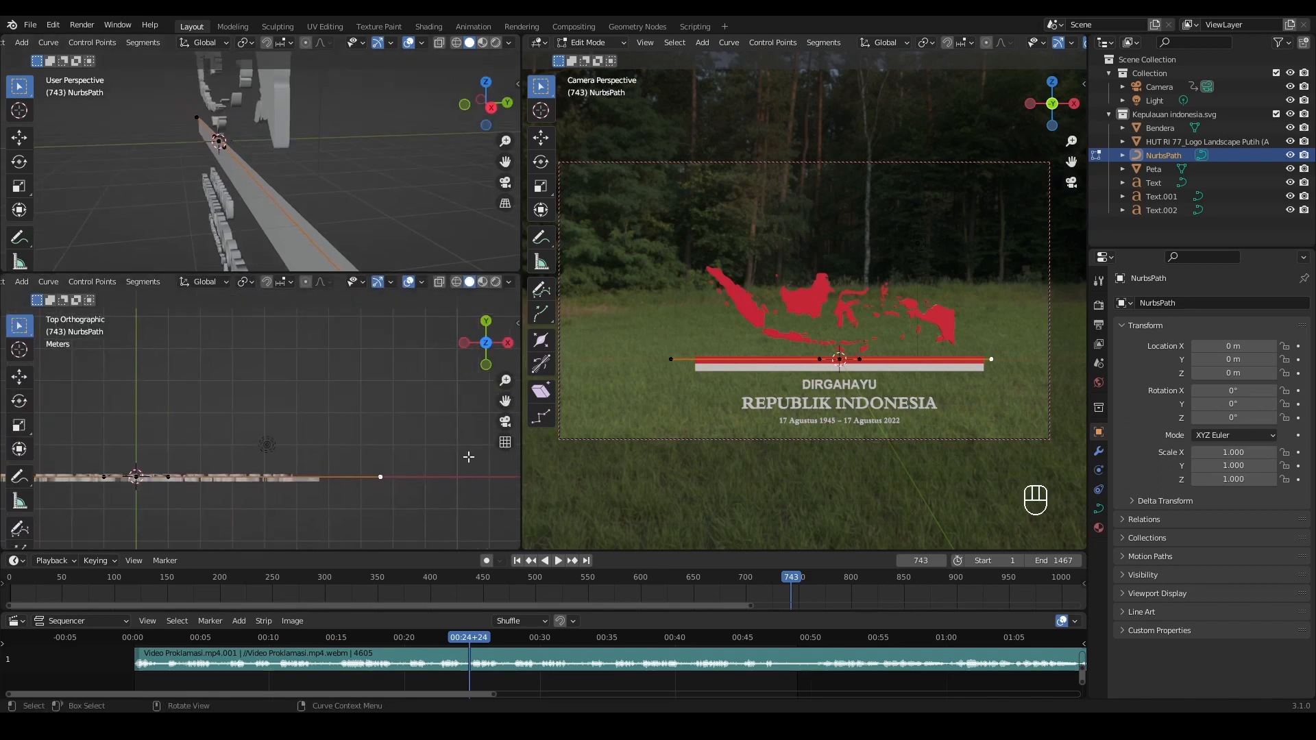
- Extrude the path's right end point about 0.9 m in X and 2.8 m in Y, and subdivide the new segment
key("e")
left_click(463, 406)
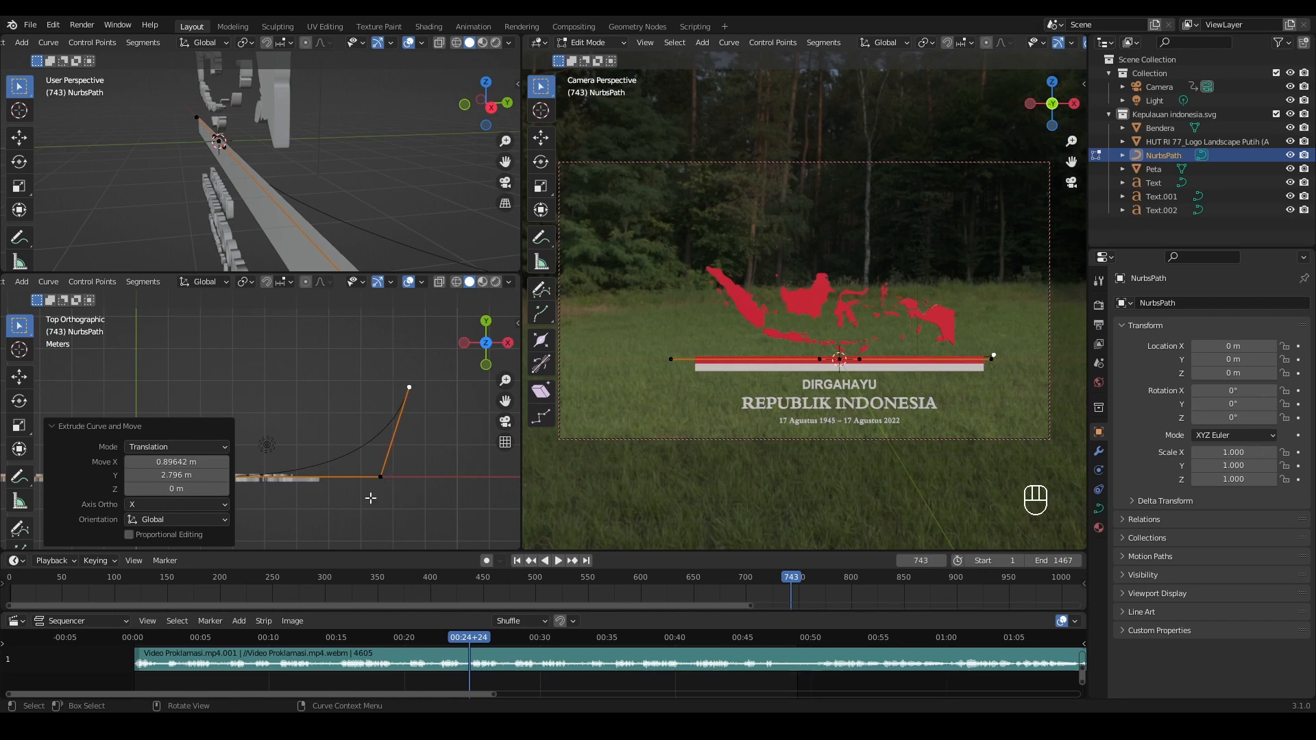
right_click(414, 414)
left_click(414, 414)
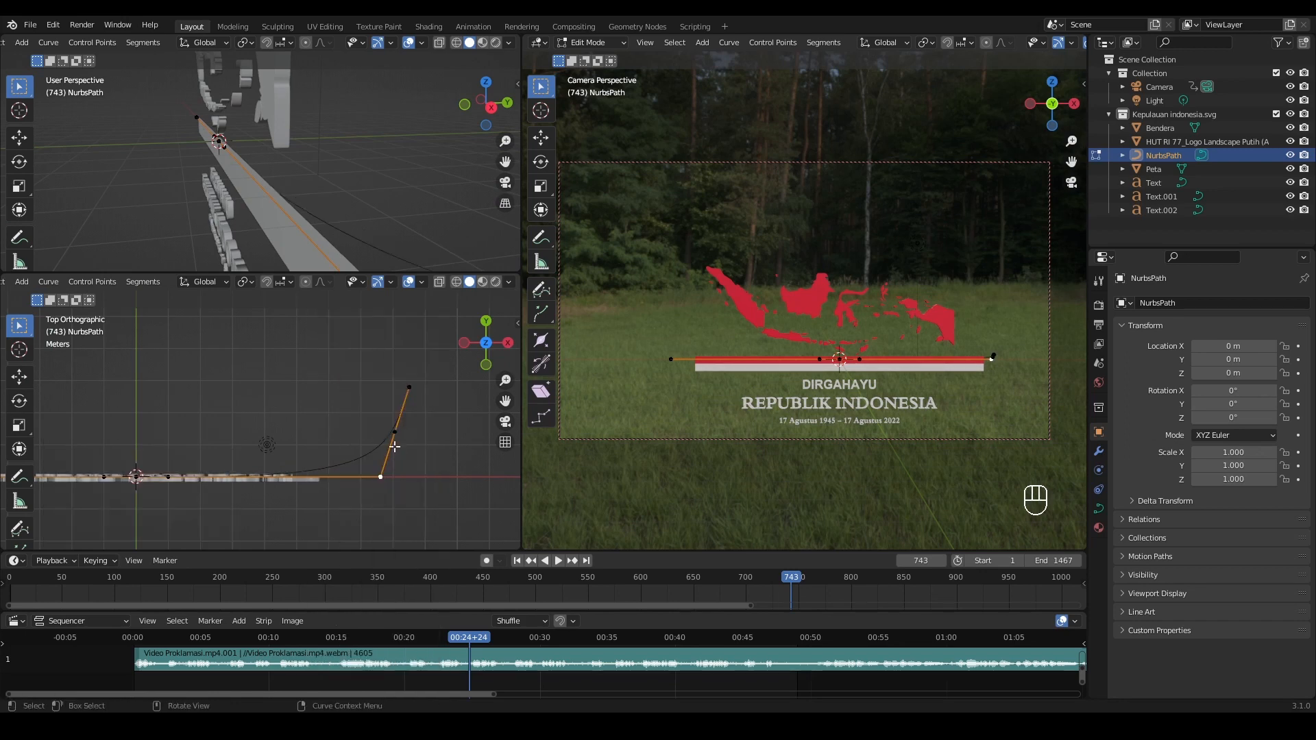
- Widen the path's bend beyond the flag's right end and extrude the end point back and upward behind the map's right side
key("g")
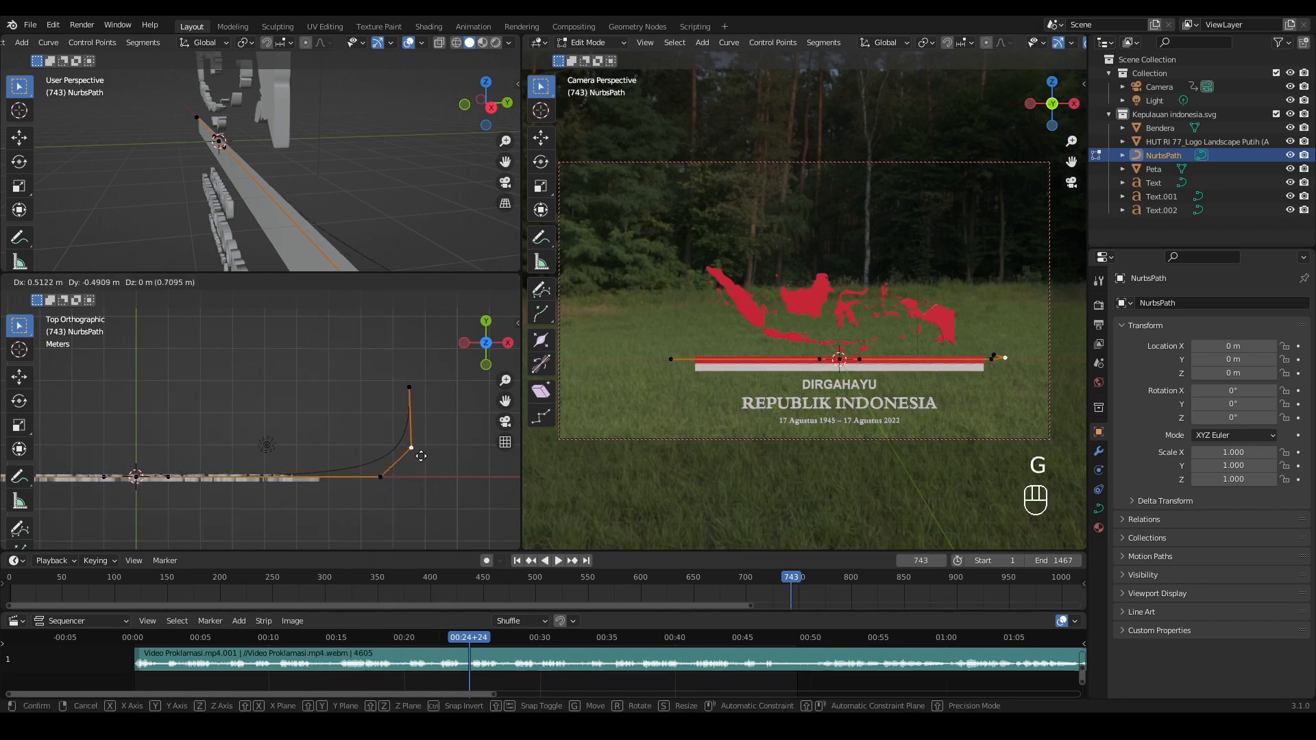
left_click(444, 493)
key("e")
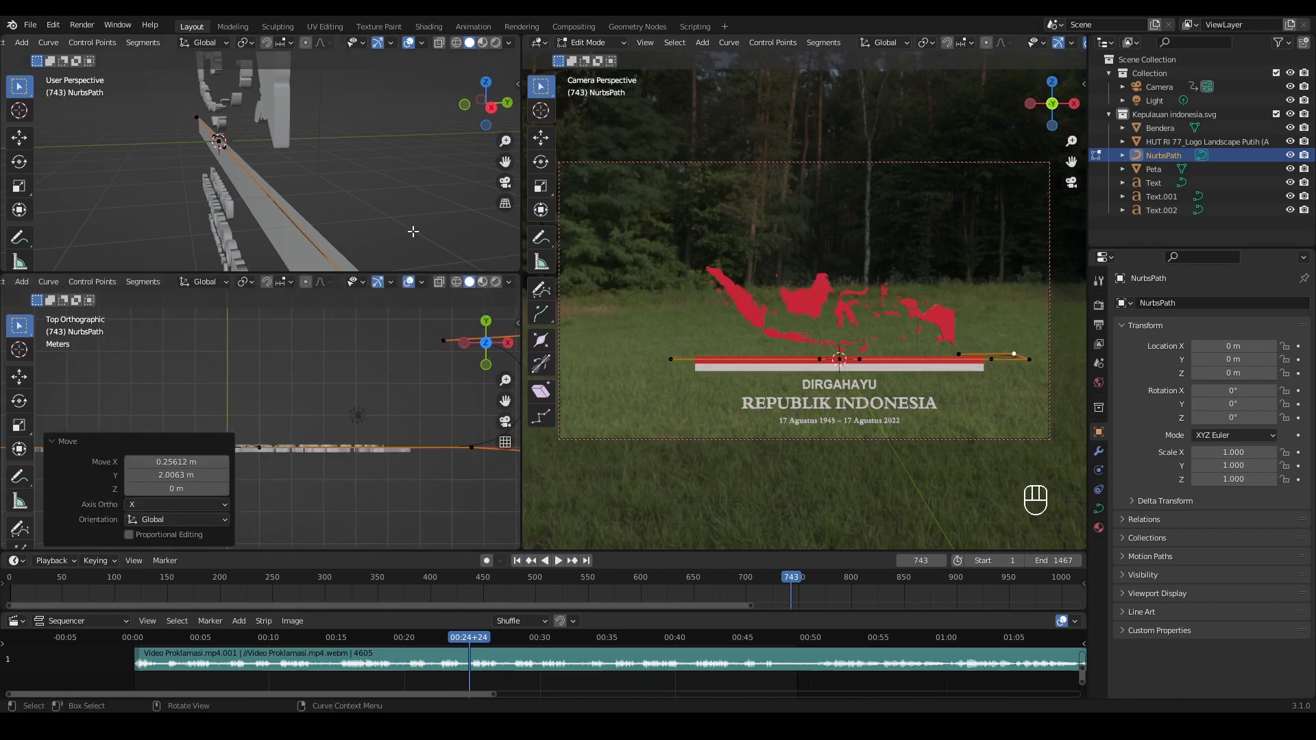
left_click(540, 138)
key("e")
left_click(380, 361)
key("e")
left_click(952, 288)
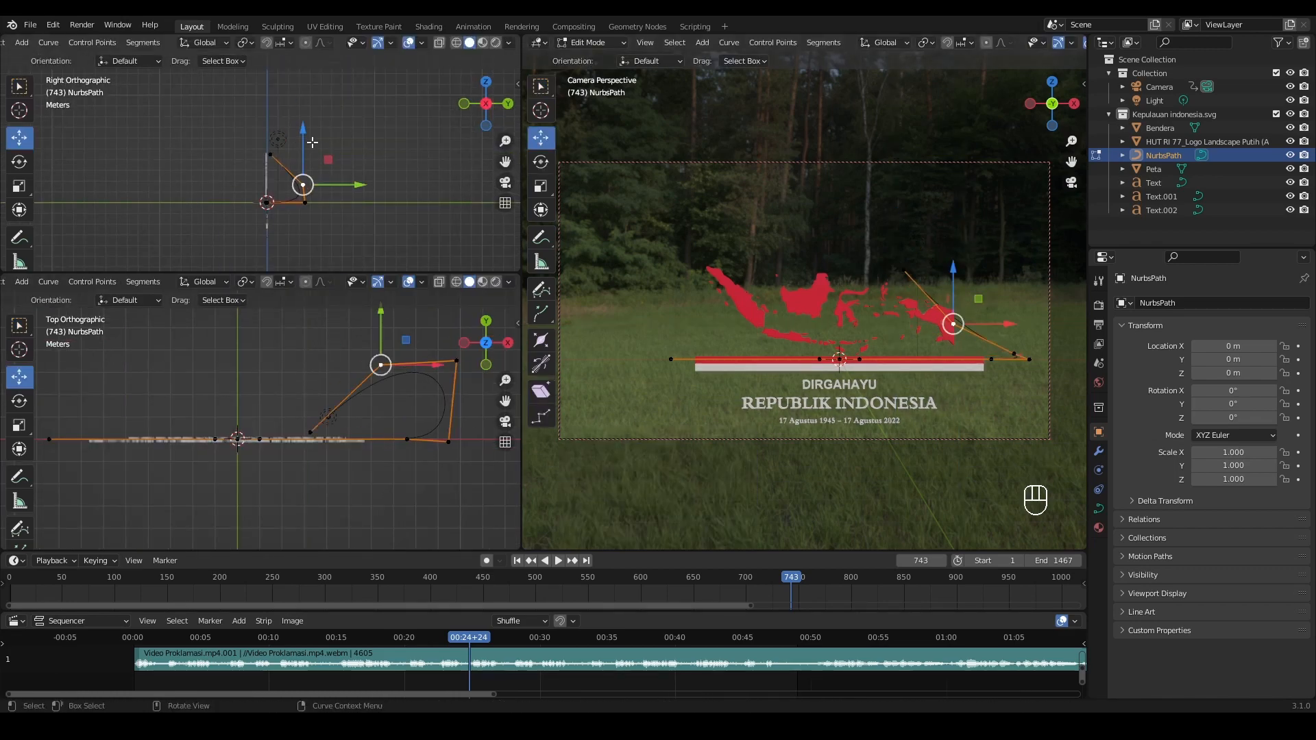
- Extrude the path over the top of the map's right half and back down in front of it
key("e")
left_click(233, 144)
key("e")
left_click(898, 245)
key("e")
left_click(865, 245)
left_click_drag(261, 276, 260, 353)
scroll(274, 206, "up", 3)
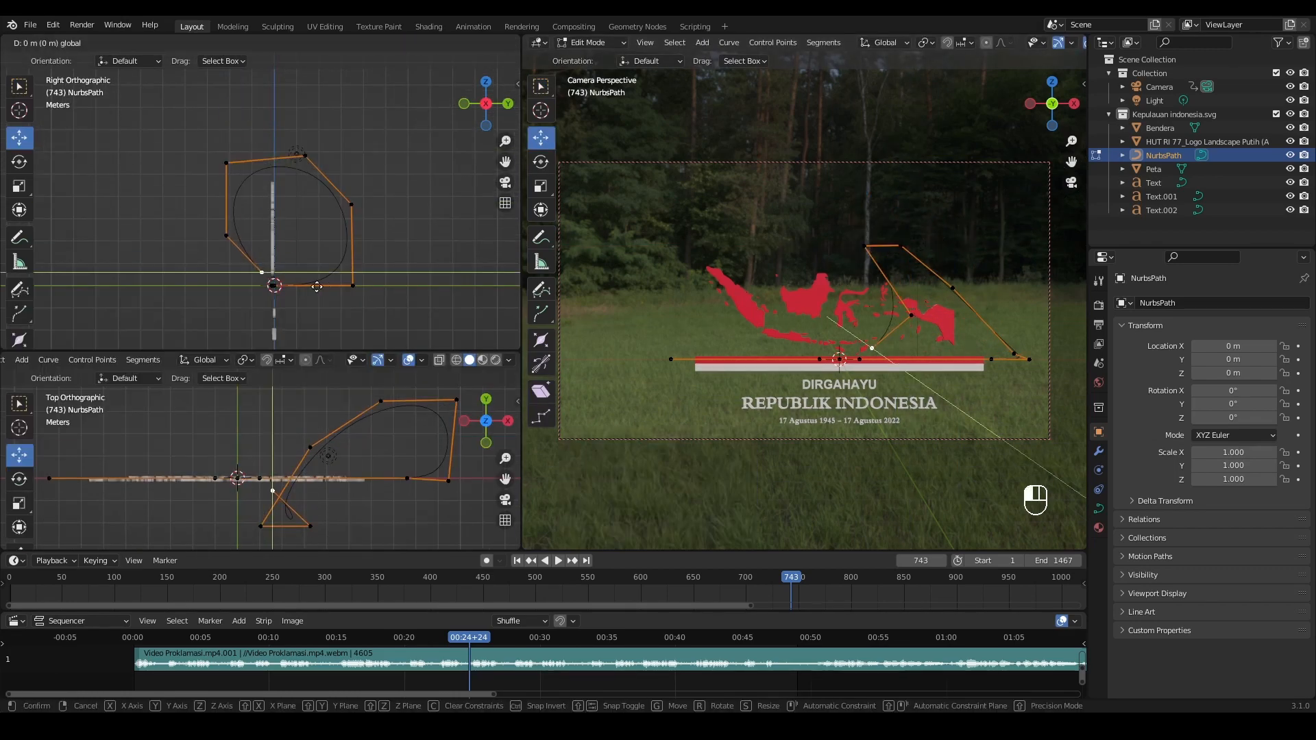
- Extrude the path below the flag's centre and back up behind the map's left half
key("e")
left_click(876, 370)
key("e")
left_click(327, 267)
key("e")
left_click(766, 259)
key("e")
left_click(330, 230)
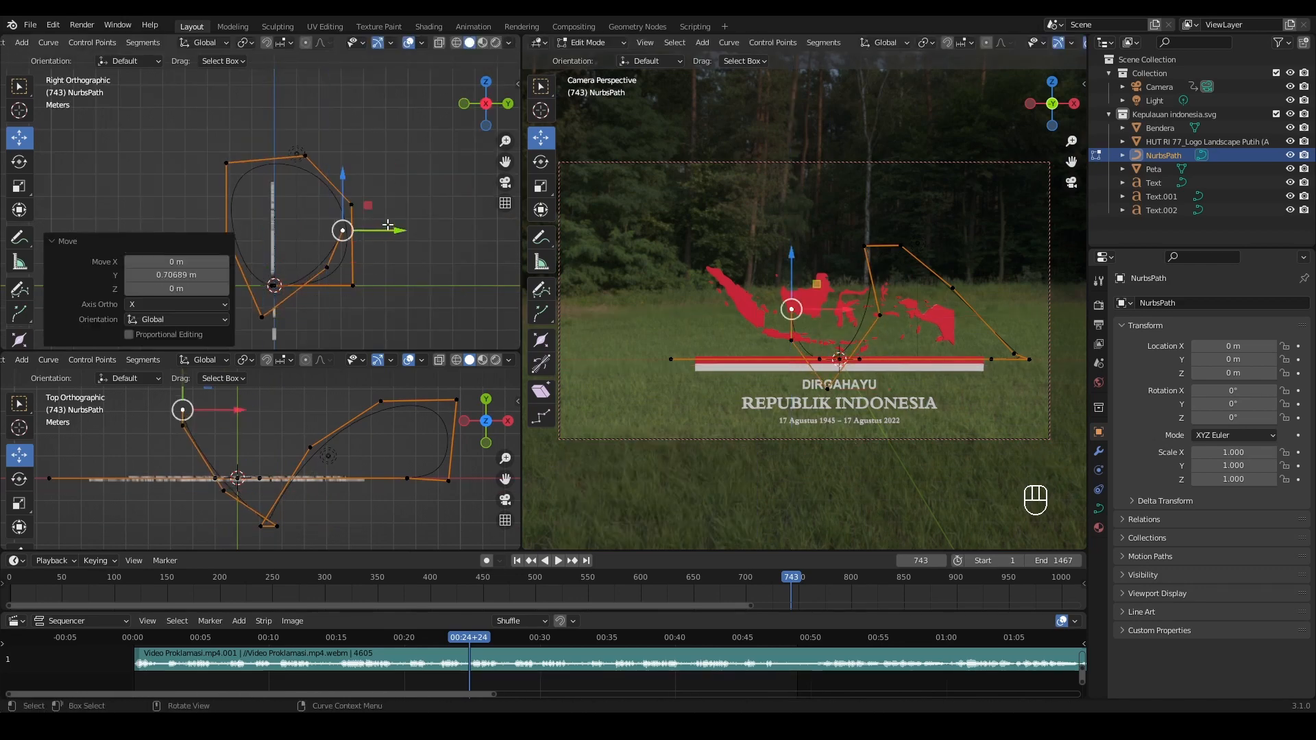
- Extrude the path further up behind the map's left side and over its top toward the front
key("e")
left_click(761, 259)
key("e")
left_click(329, 169)
key("e")
left_click(259, 156)
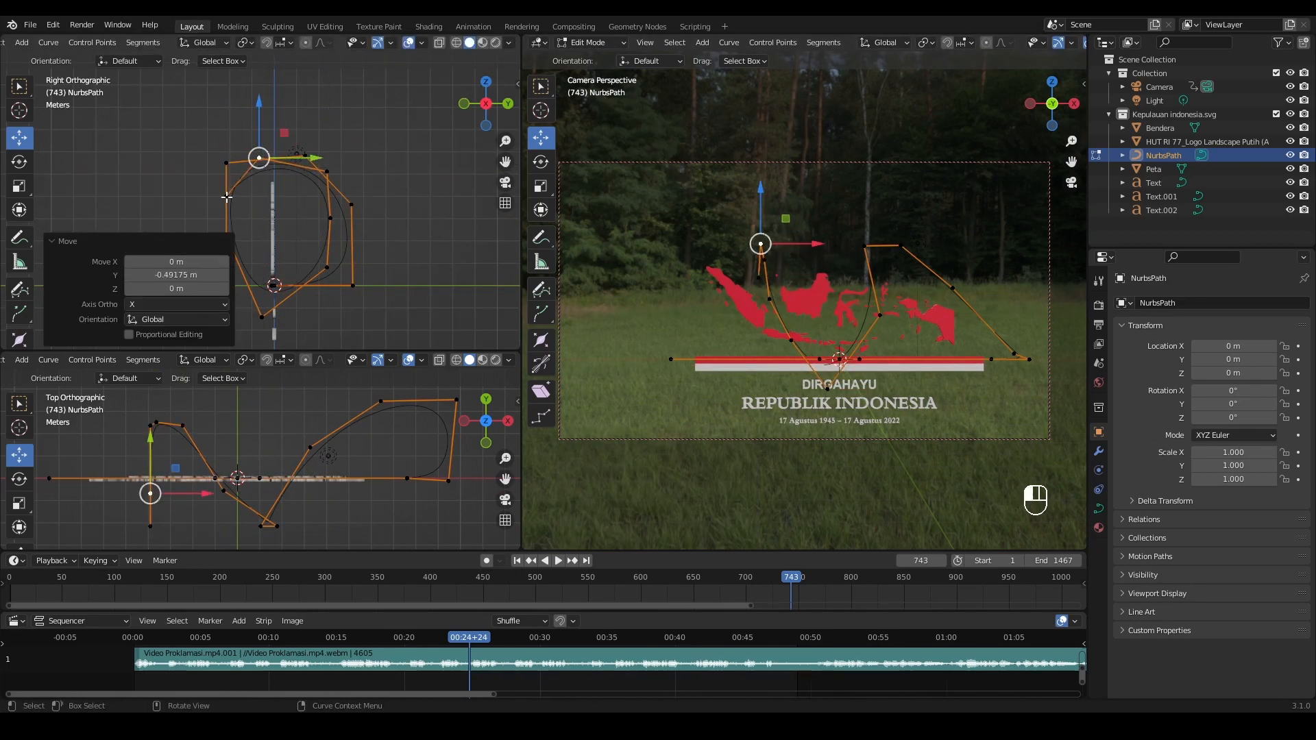
- Shift the left loop's control points along X so the loop spreads across the map's left side
key("g")
key("x")
left_click(744, 327)
left_click(758, 328)
left_click_drag(815, 328, 775, 328)
left_click(760, 244)
left_click_drag(817, 244, 793, 243)
- Nudge the control points below the map's centre and along the left loop to even out the path's spacing
left_click_drag(479, 110, 514, 113)
left_click_drag(486, 421, 490, 394)
left_click(486, 401)
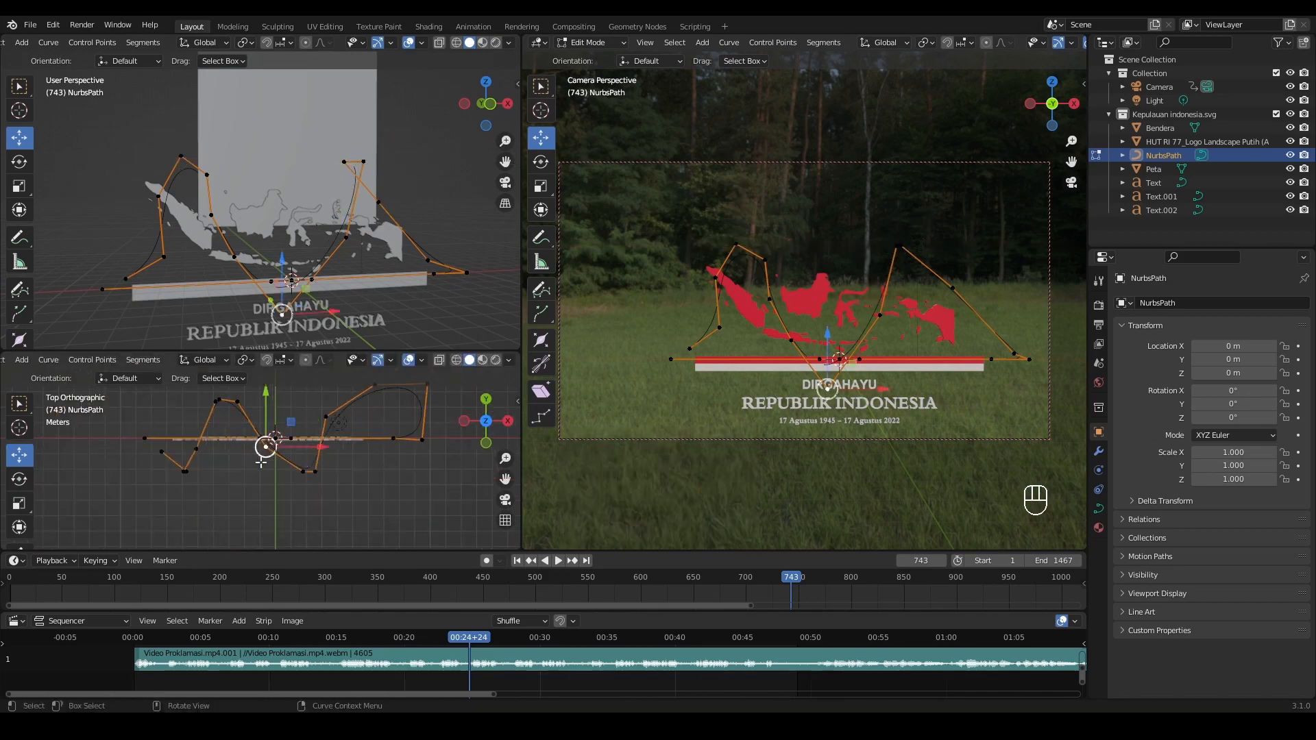
left_click_drag(268, 402, 260, 402)
left_click_drag(505, 479, 633, 464)
left_click(326, 457)
left_click_drag(381, 457, 374, 457)
- Extrude the path's left end twice more, placing the last point about 1.6 m in Y and 2.9 m up in Z
key("e")
left_click(291, 437)
key("e")
left_click(185, 141)
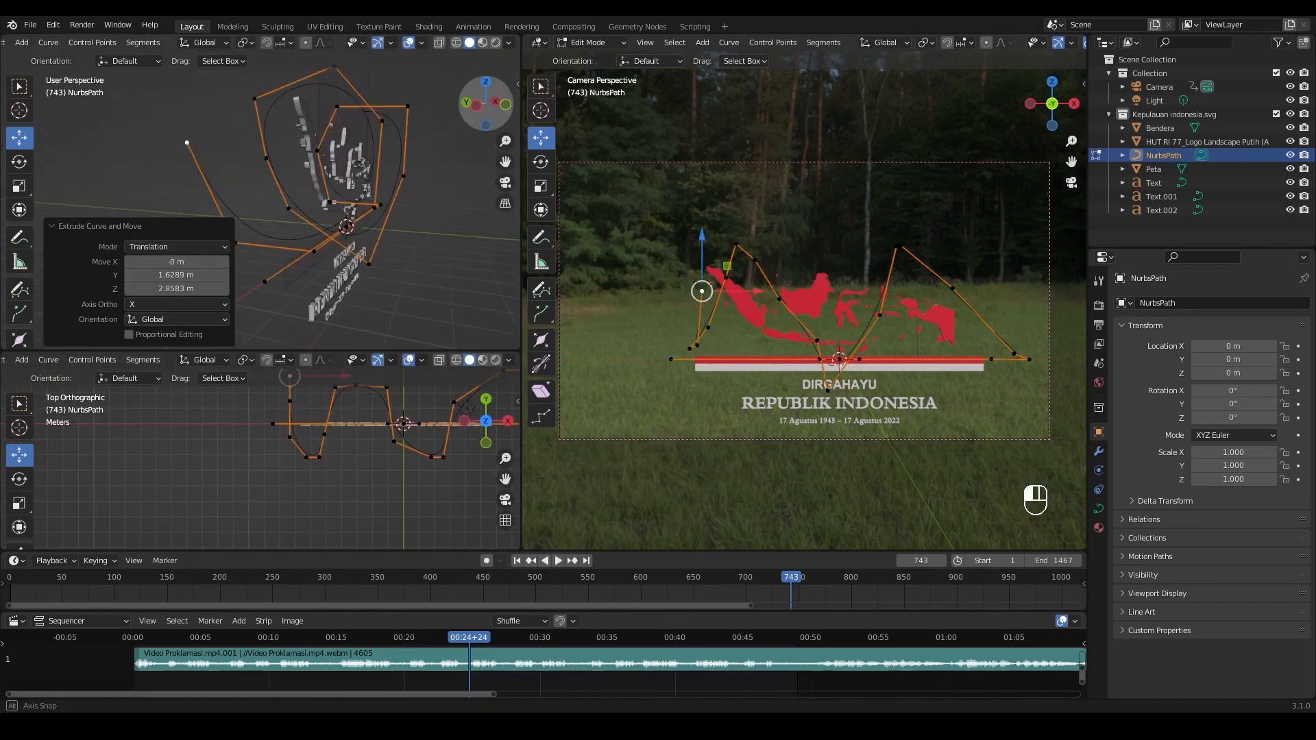
- Extrude the path's end repeatedly along Y far past the camera, then leave Edit Mode and save the file
mouse_move(486, 104)
left_mouse_down()
mouse_move(504, 106)
mouse_move(480, 107)
left_mouse_up()
left_click_drag(345, 394, 373, 457)
key("e")
key("y")
left_click(440, 220)
key("e")
key("y")
key("e")
key("y")
left_click(373, 457)
key("Tab")
key("ctrl+s")
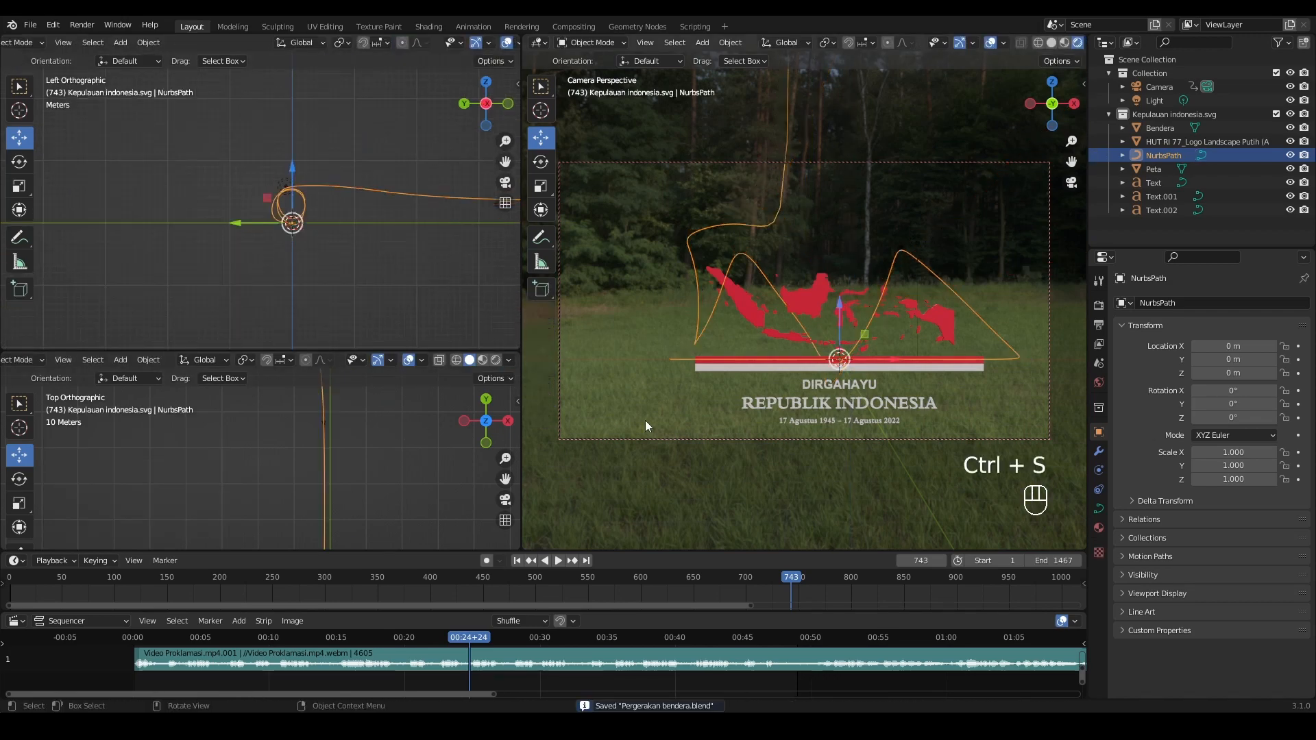
- Add a Curve modifier to the flag Bendera with NurbsPath as its Curve Object
left_click(718, 368)
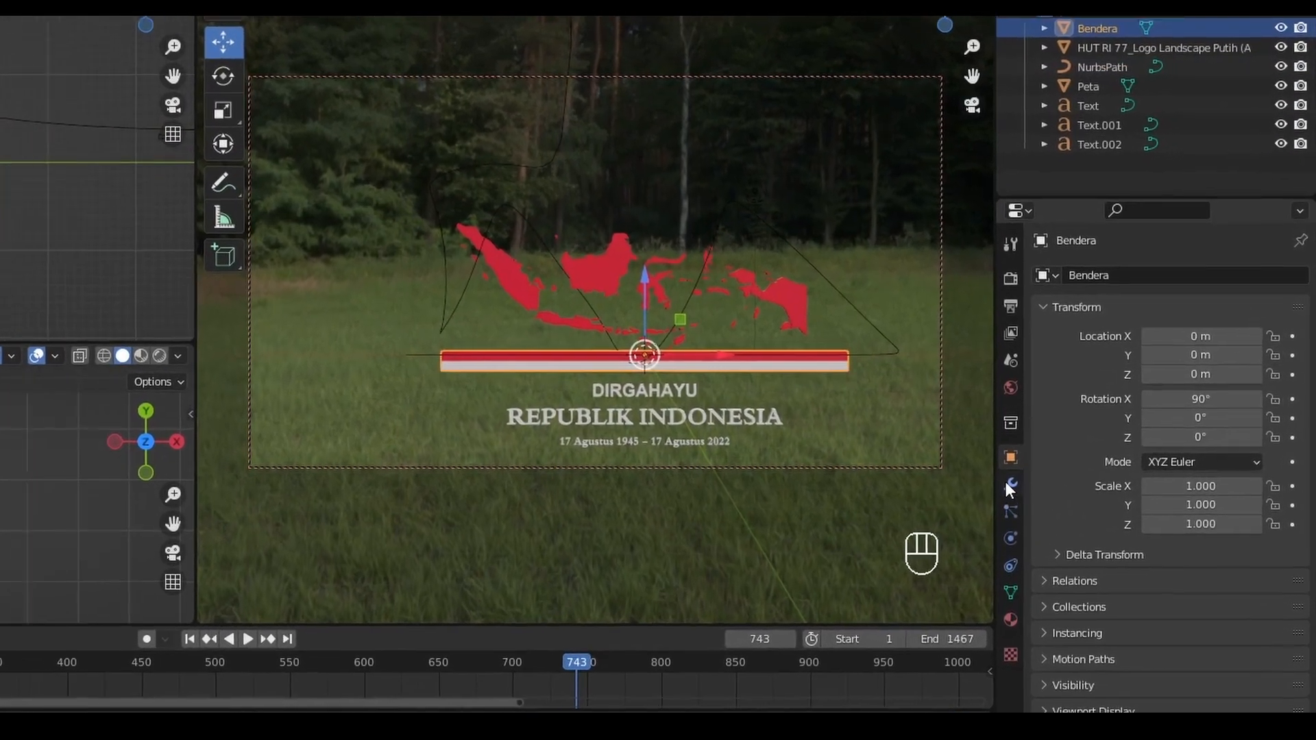
left_click(1098, 450)
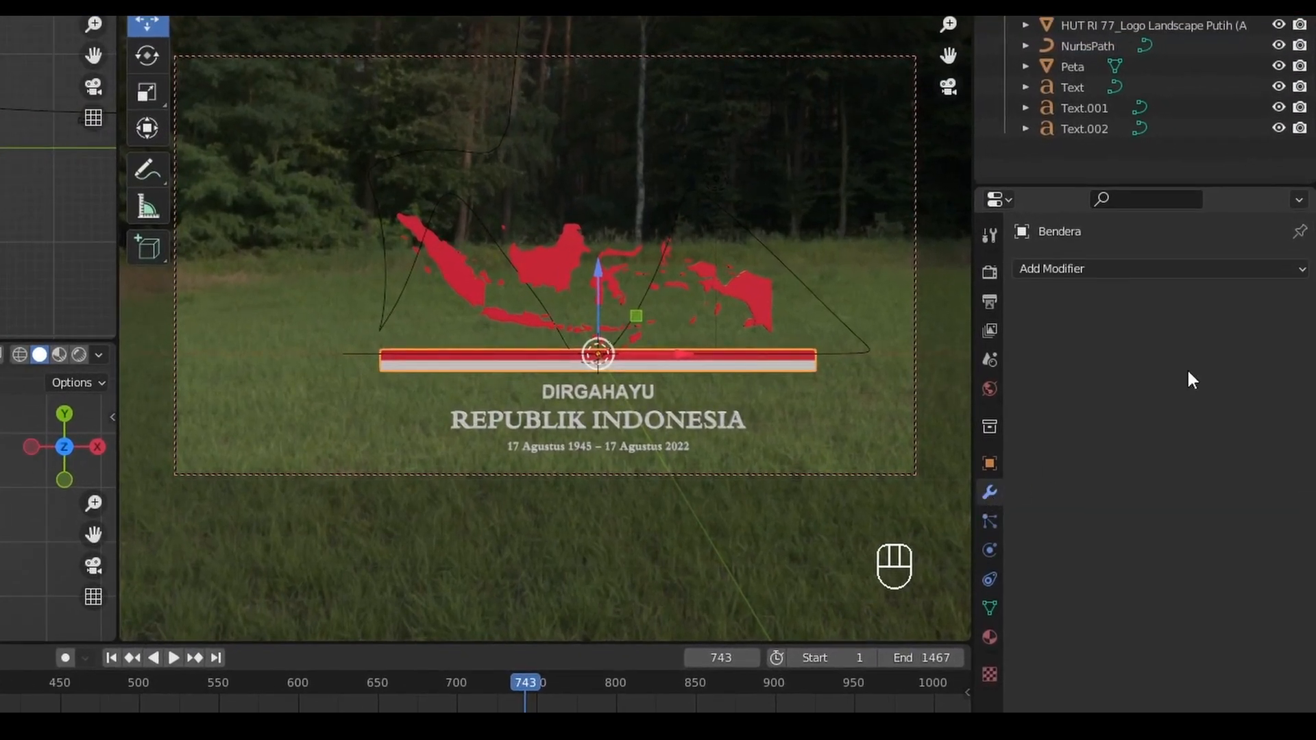
left_click(1219, 267)
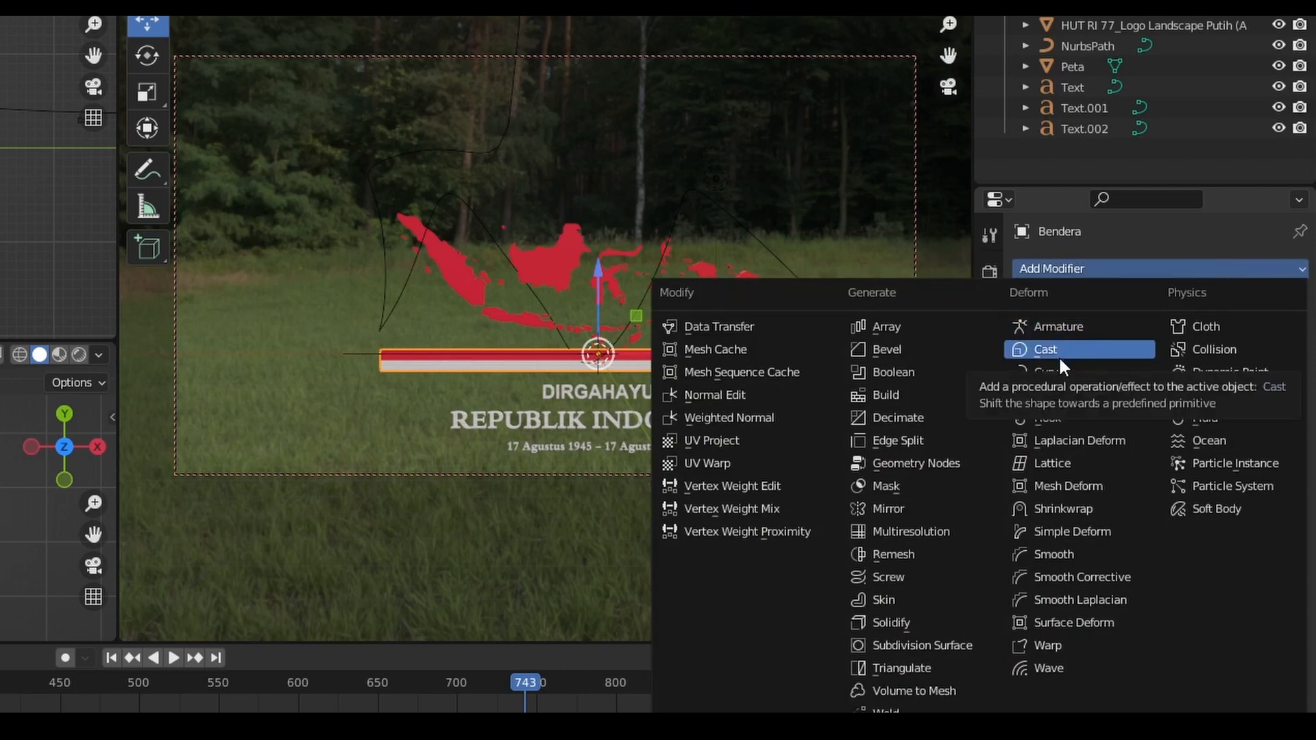
left_click(1063, 376)
left_click(1165, 335)
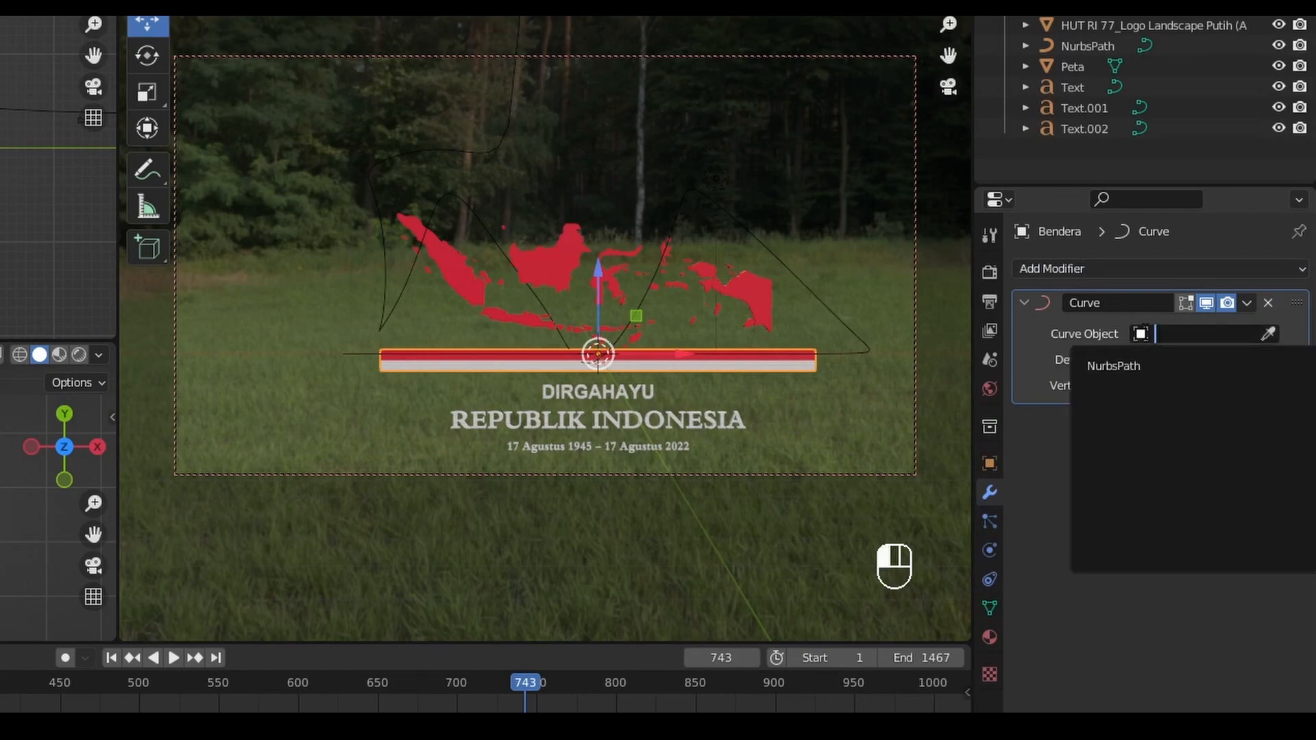
left_click(1134, 366)
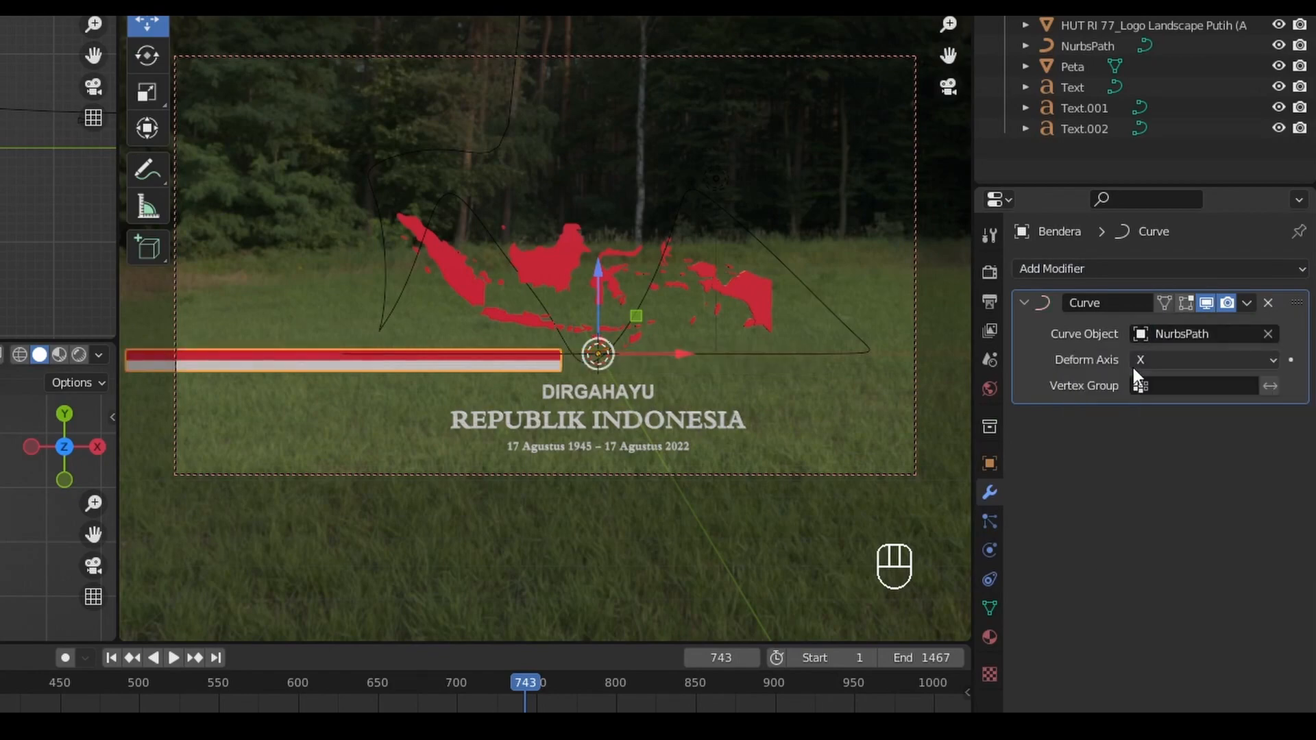
- Slide the flag along the path by setting its Location X to about 92.98 m
left_click(988, 464)
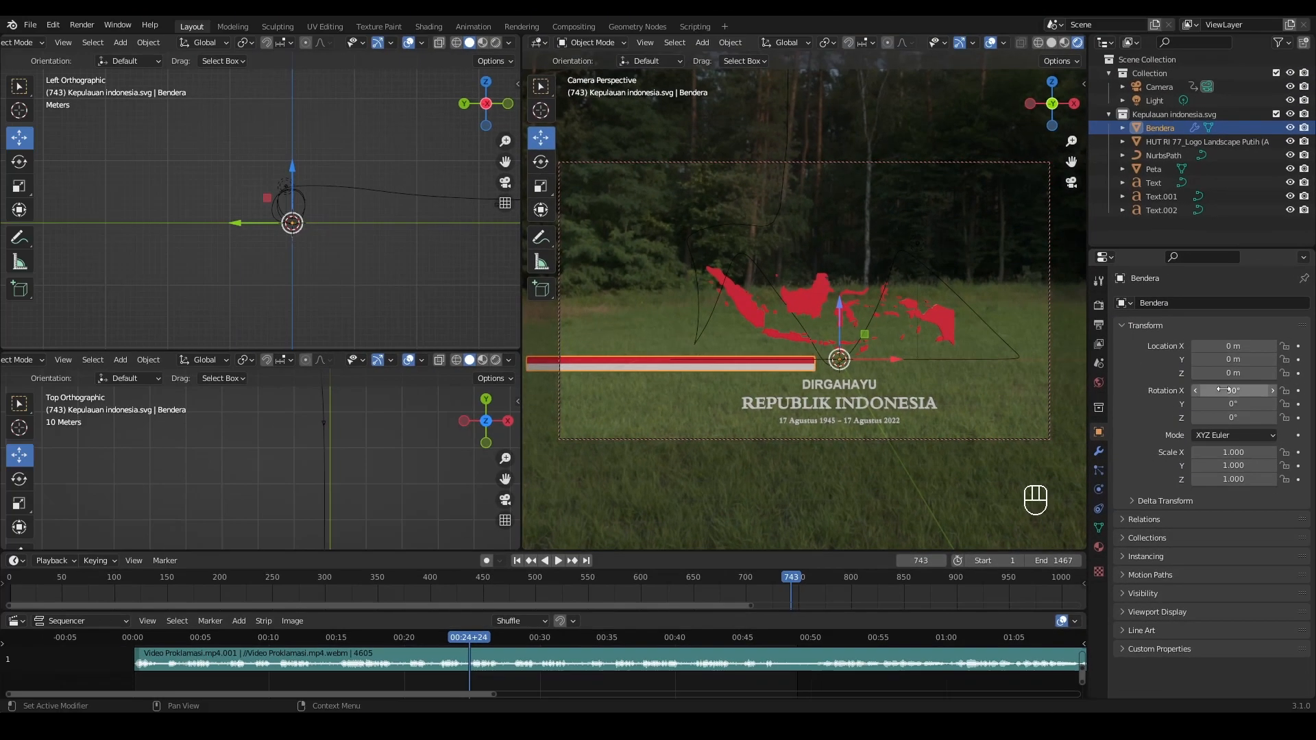
left_click_drag(1233, 346, 1315, 346)
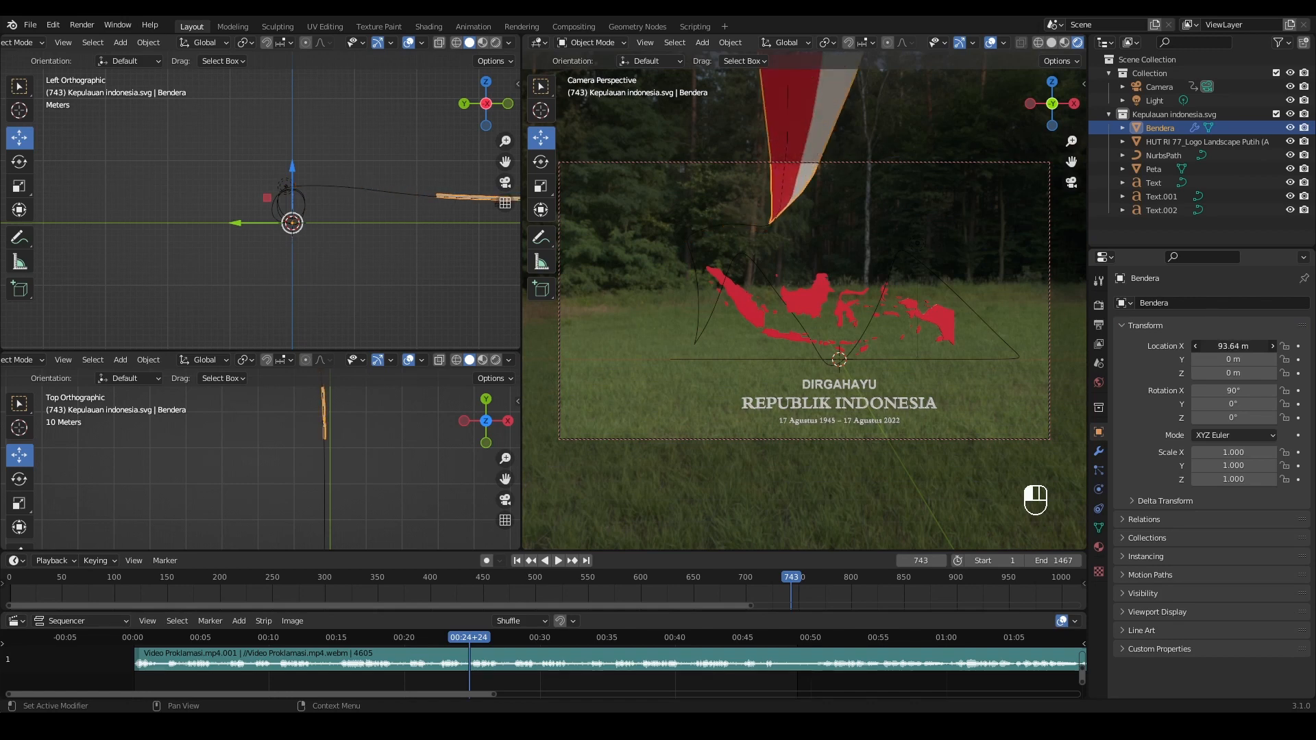
mouse_move(1233, 346)
left_mouse_down()
mouse_move(1254, 346)
mouse_move(1228, 346)
left_mouse_up()
- Put the path into Edit Mode, select its control point nearest the flag, and adjust that point's Tilt
left_click(1084, 80)
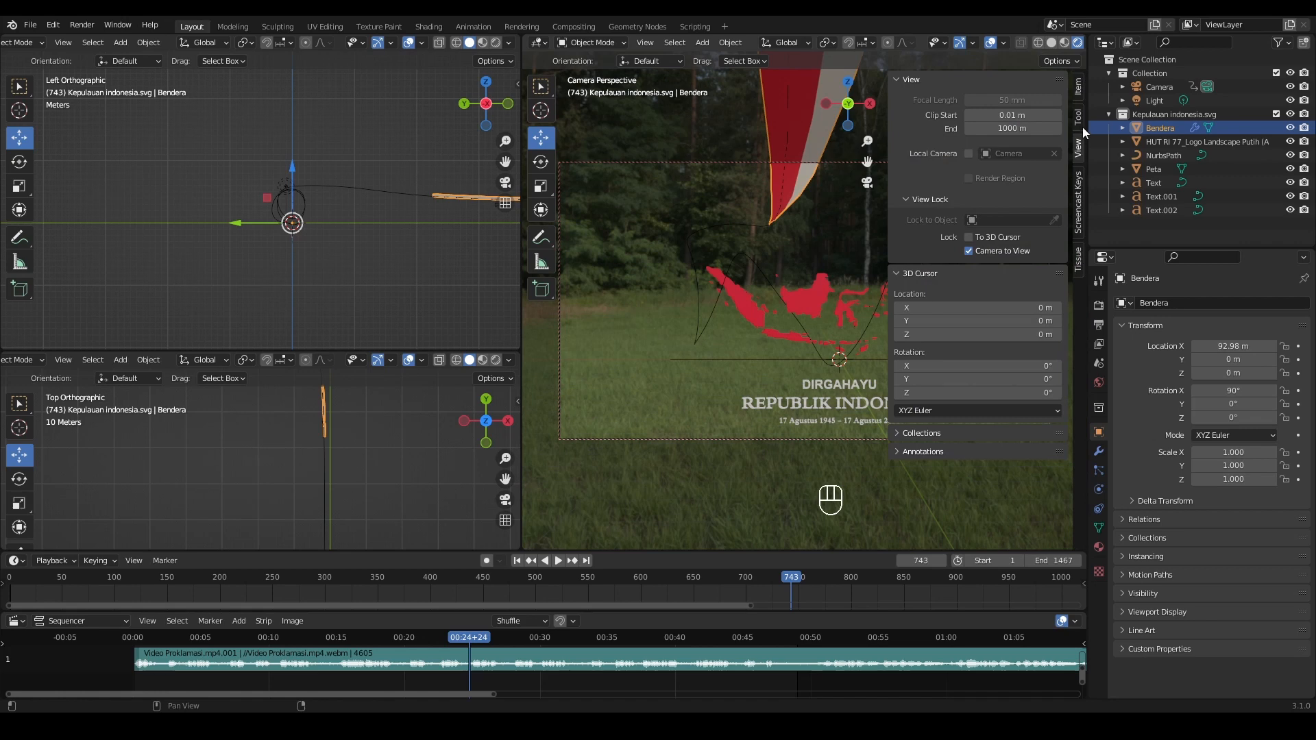
left_click(1078, 87)
middle_click_drag(288, 206, 333, 217)
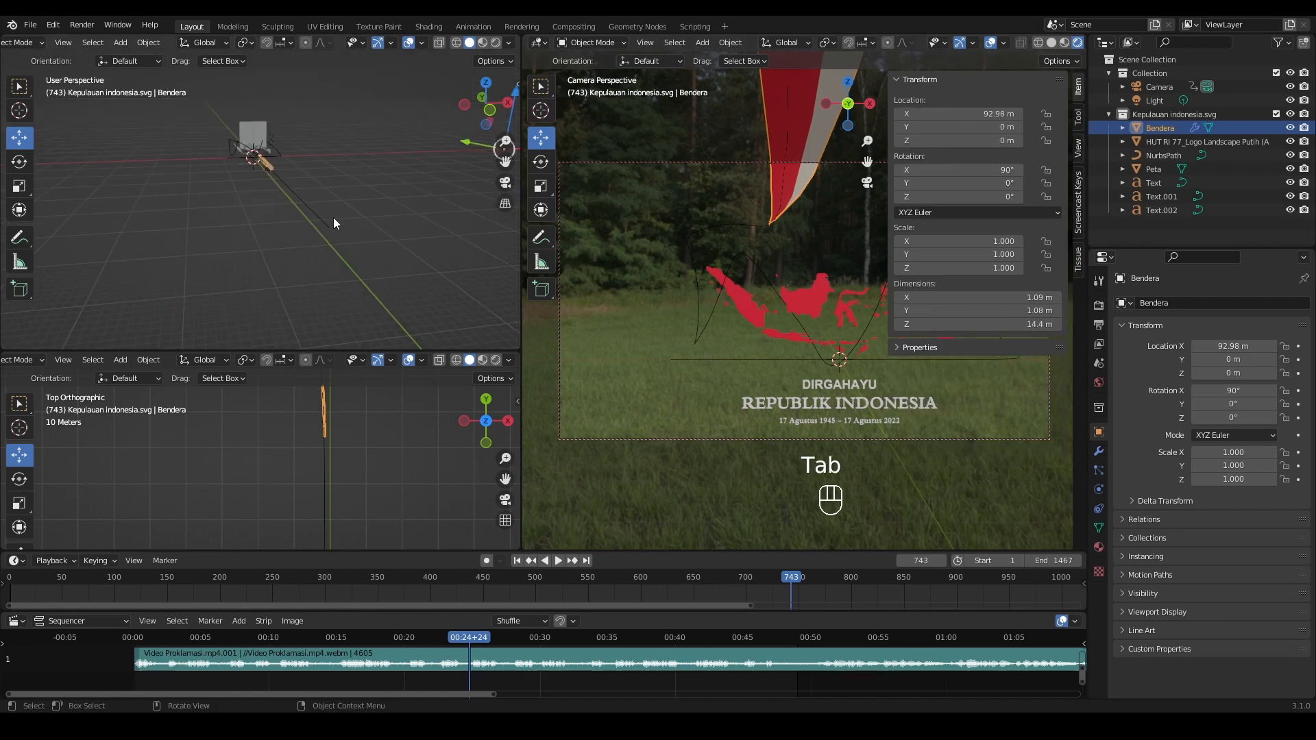
left_click(328, 225)
key("Tab")
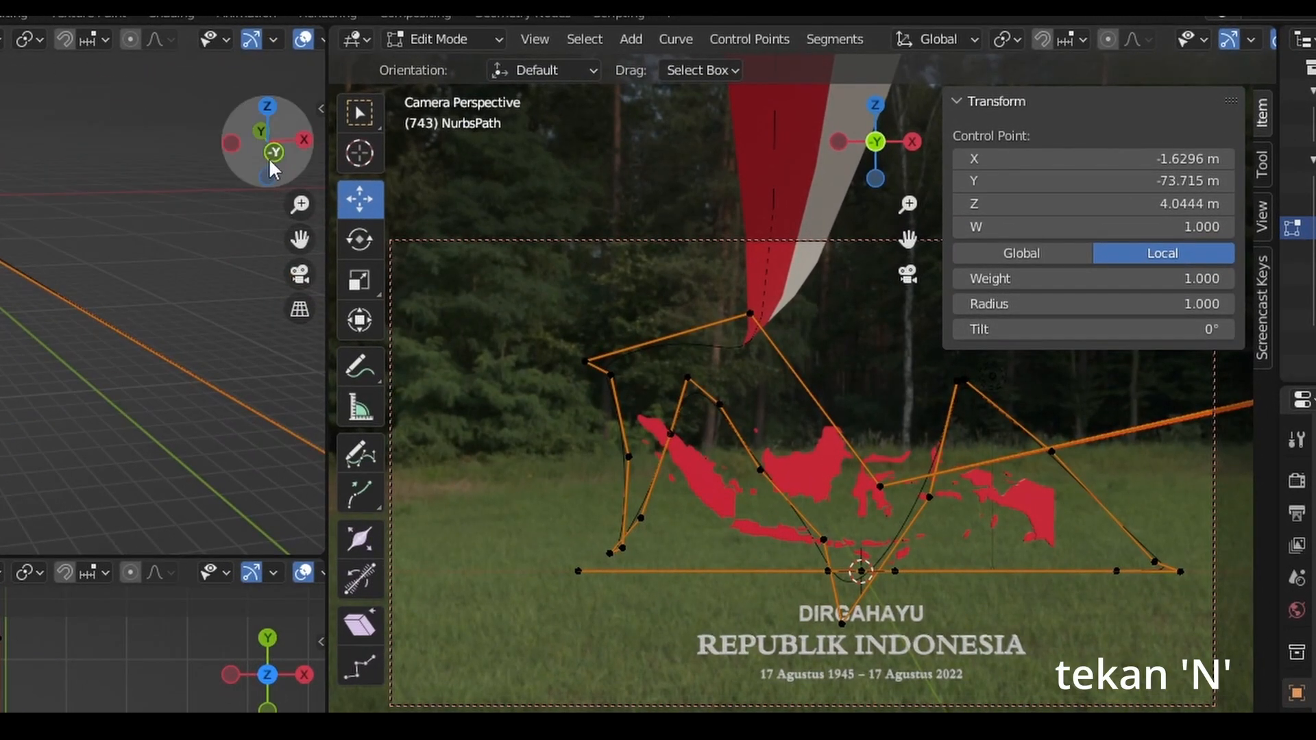
left_click_drag(304, 152, 287, 167)
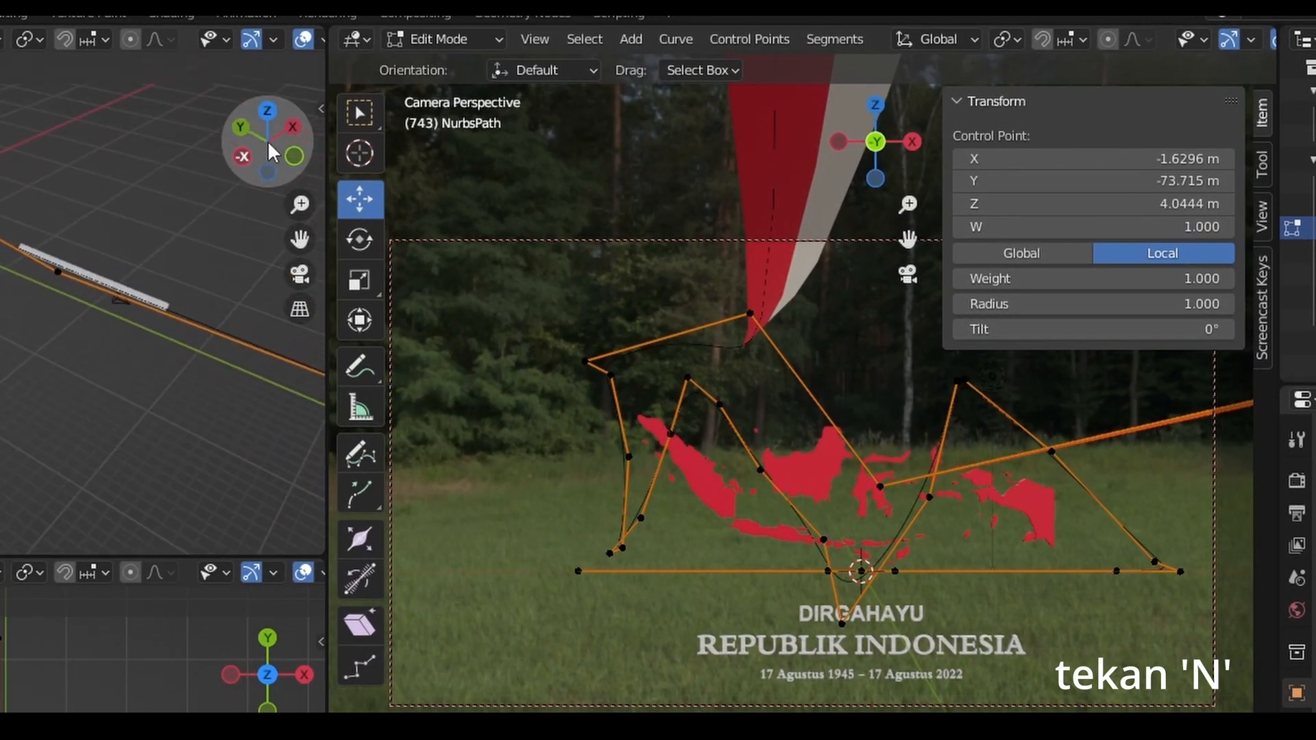
left_click(55, 274)
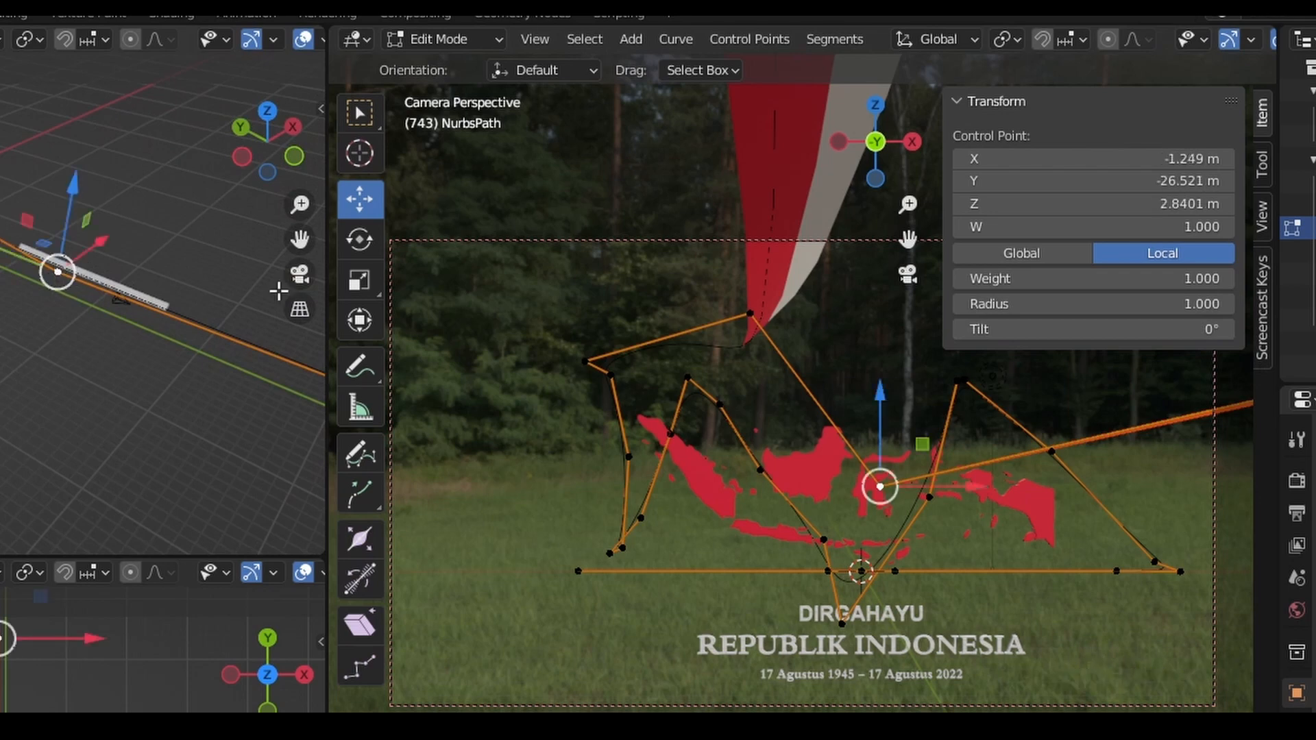
mouse_move(1195, 328)
left_mouse_down()
mouse_move(1233, 328)
mouse_move(1141, 326)
mouse_move(1220, 326)
left_mouse_up()
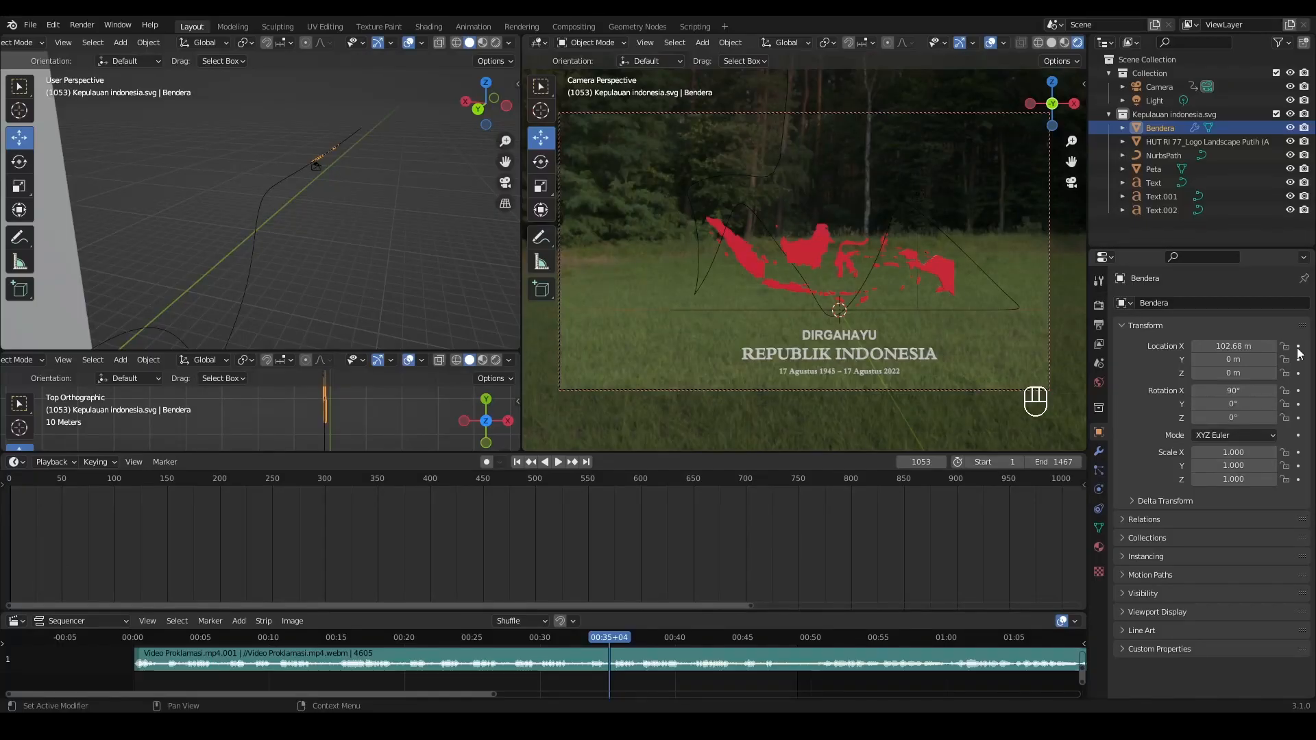
- Keyframe the flag's Location X at 102.68 m and move that keyframe to about frame 905
left_click(1298, 347)
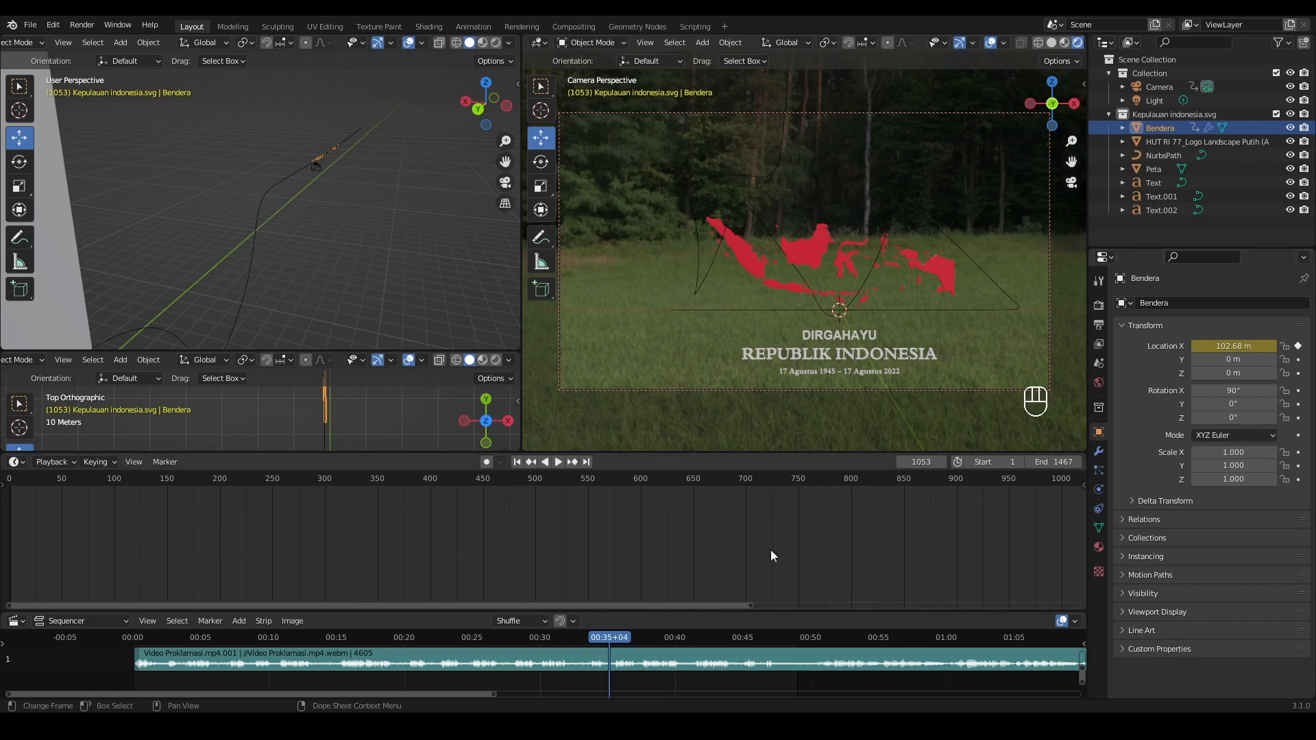
scroll(919, 511, "down", 2)
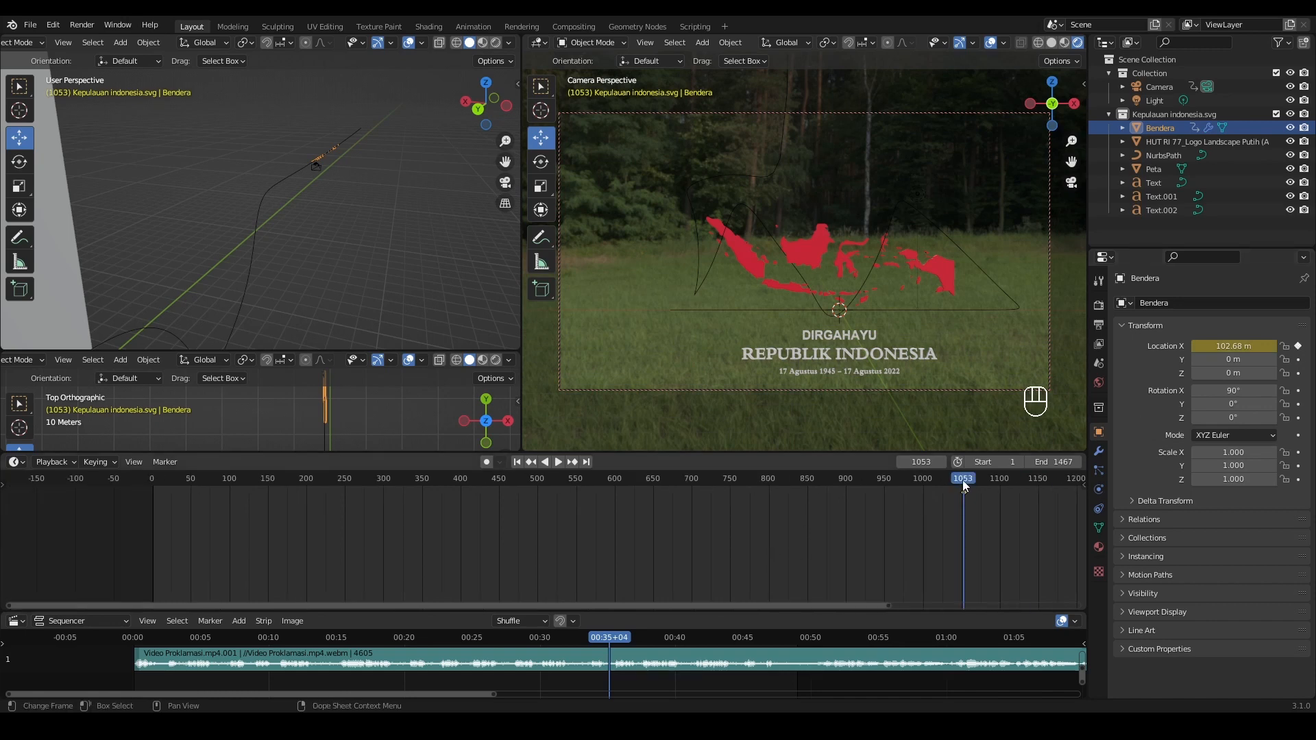
left_click_drag(962, 480, 842, 497)
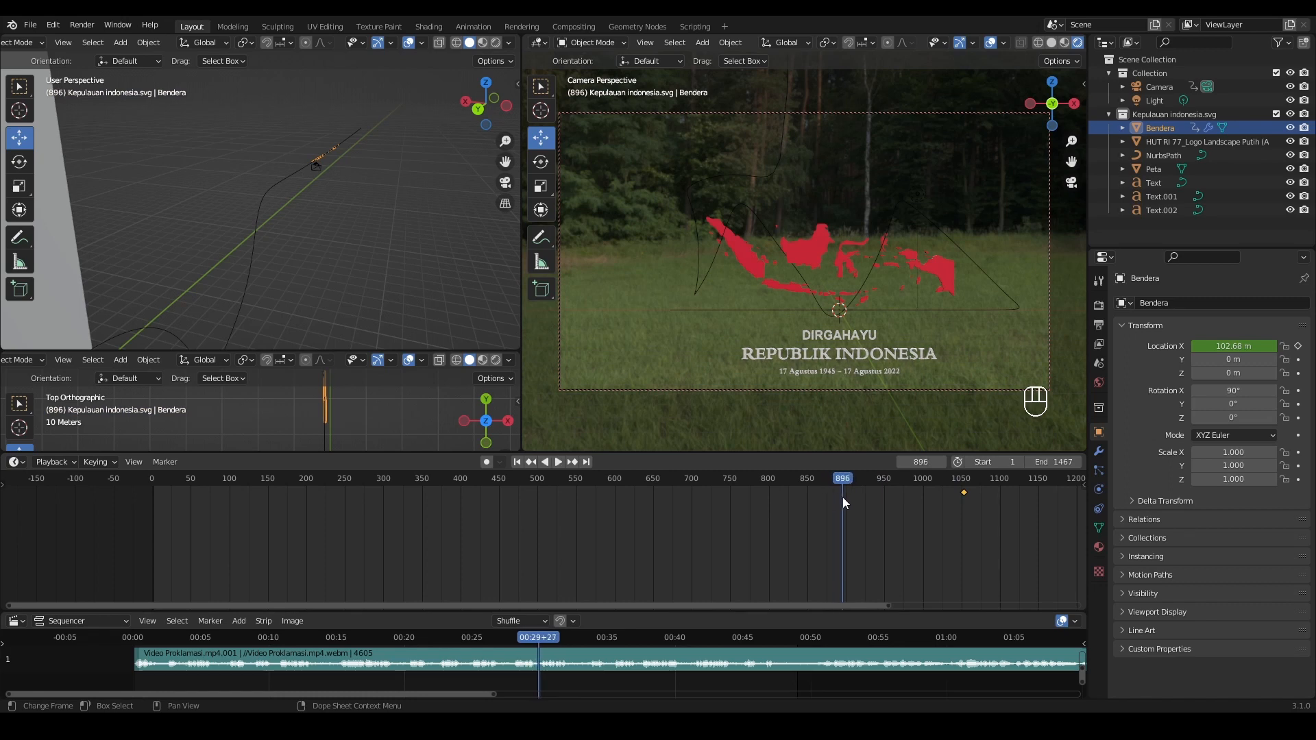
left_click_drag(963, 492, 849, 496)
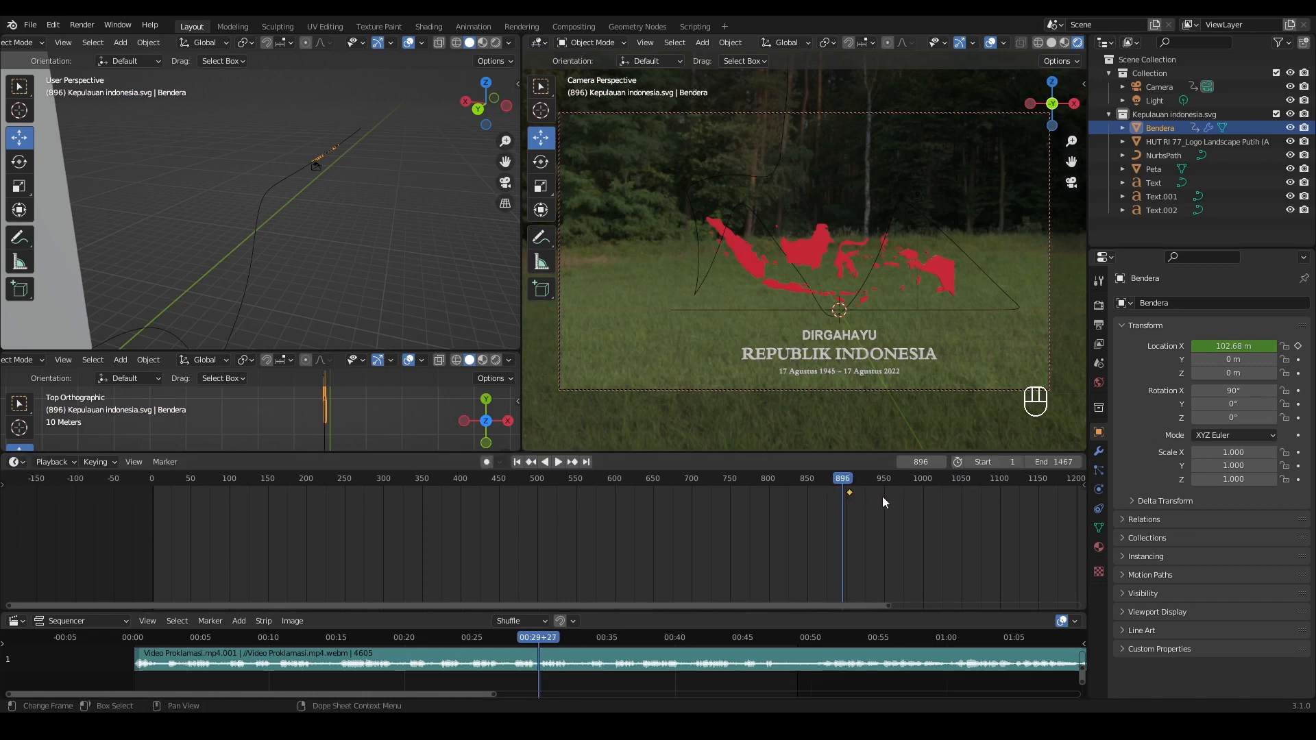
- At frame 1050, set the flag's Location X to 8.35 m and keyframe it
left_click(961, 480)
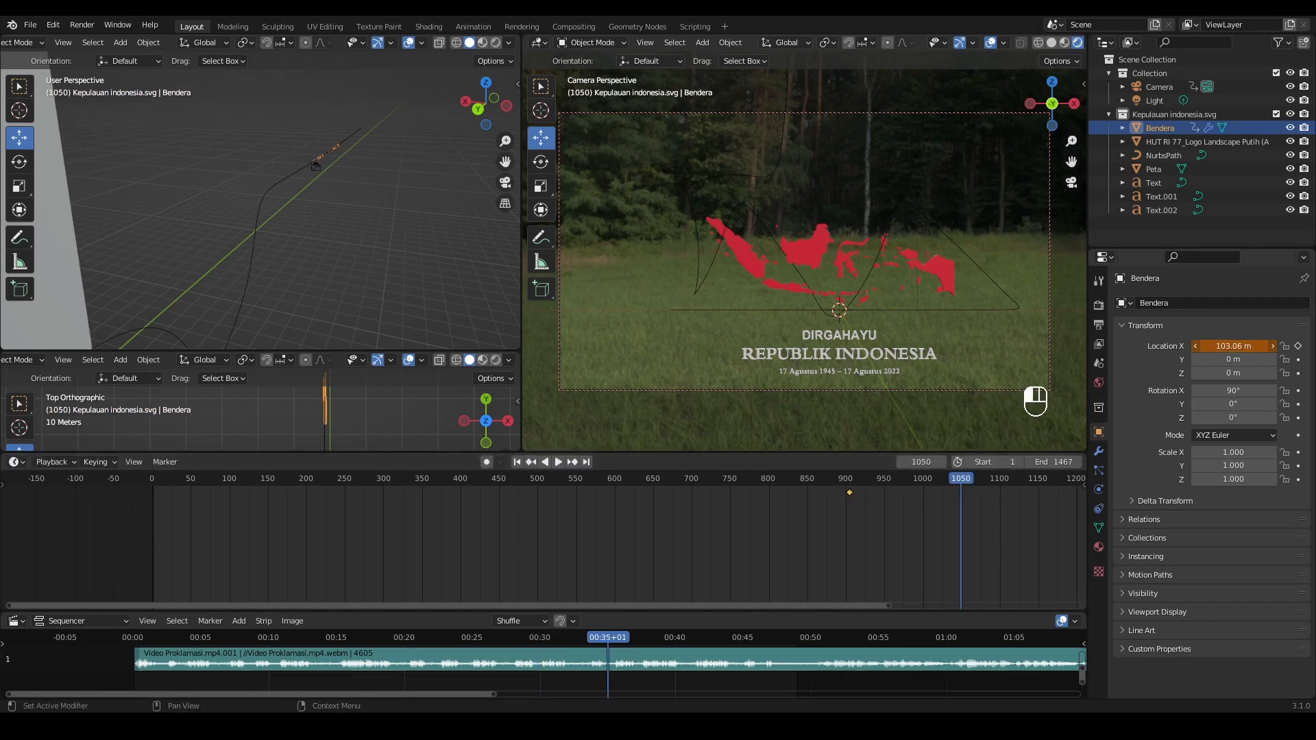
left_click_drag(1234, 345, 1178, 346)
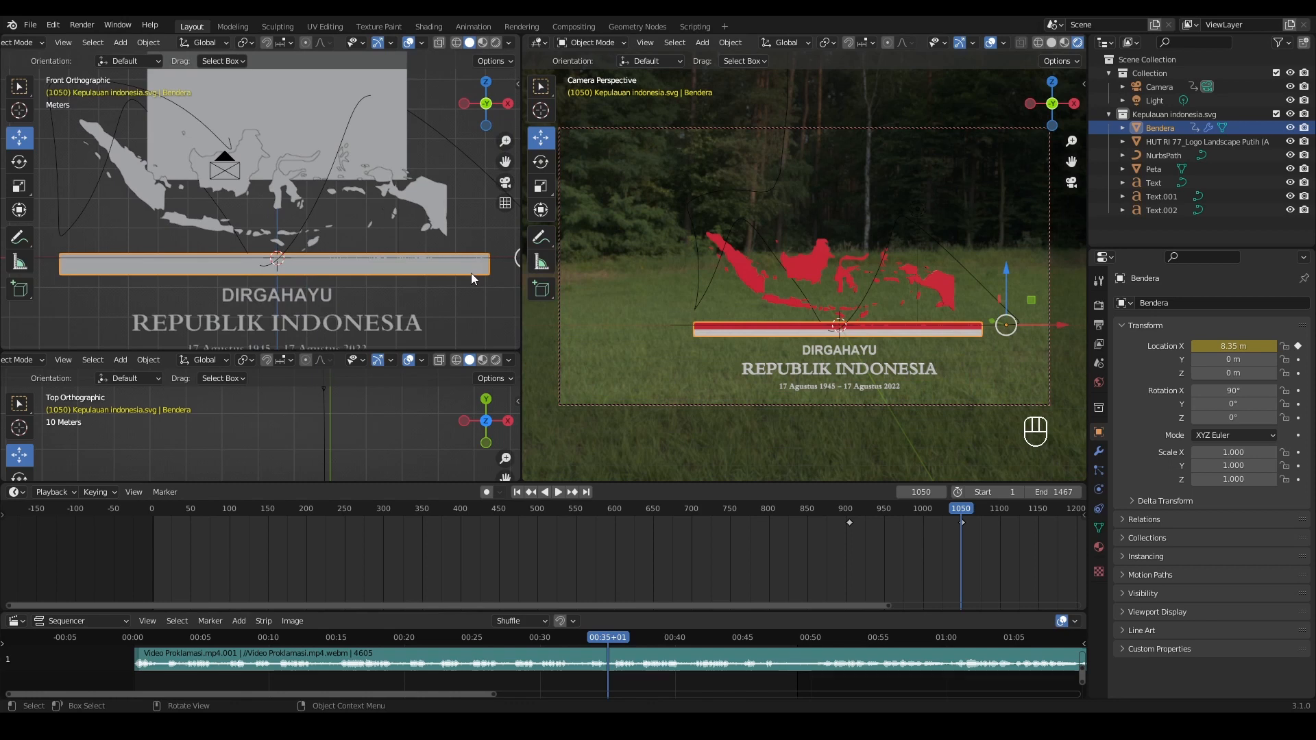
scroll(23, 45, "left", 3)
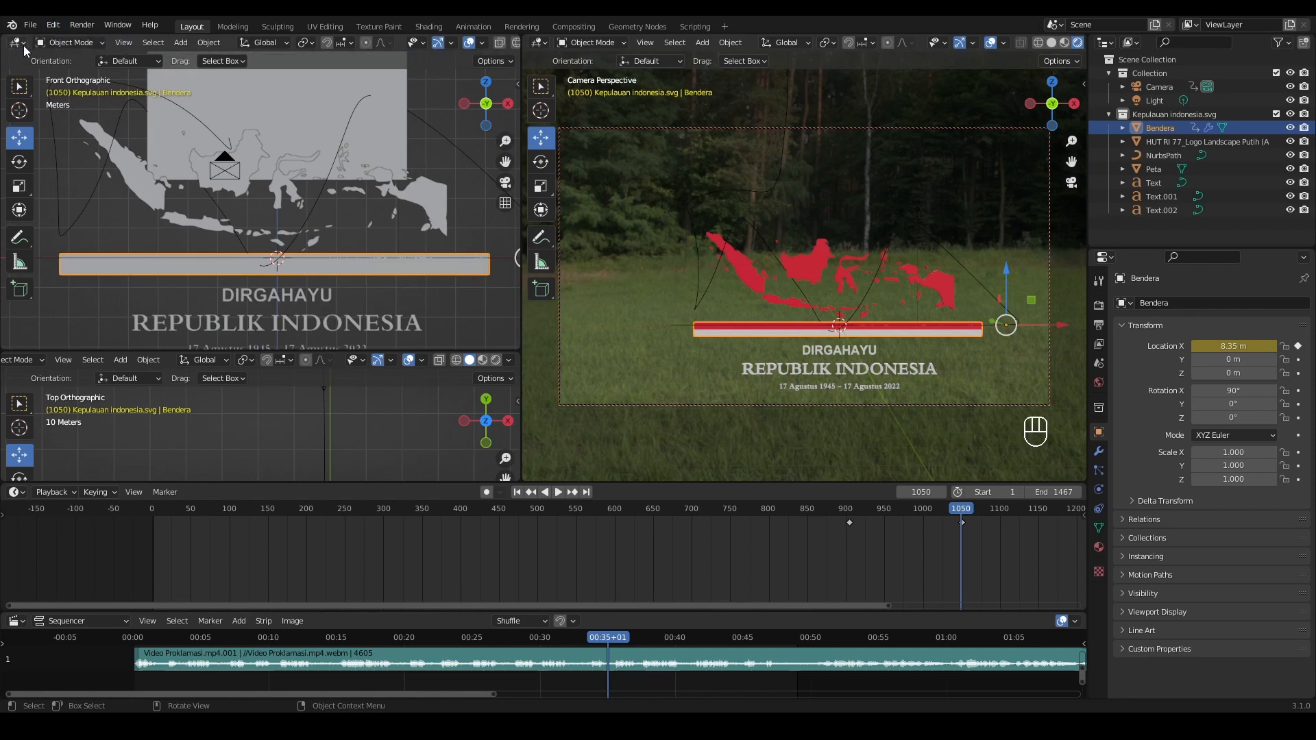
- Put the flag into Edit Mode and display the front view in wireframe shading
left_click(65, 43)
left_click(57, 73)
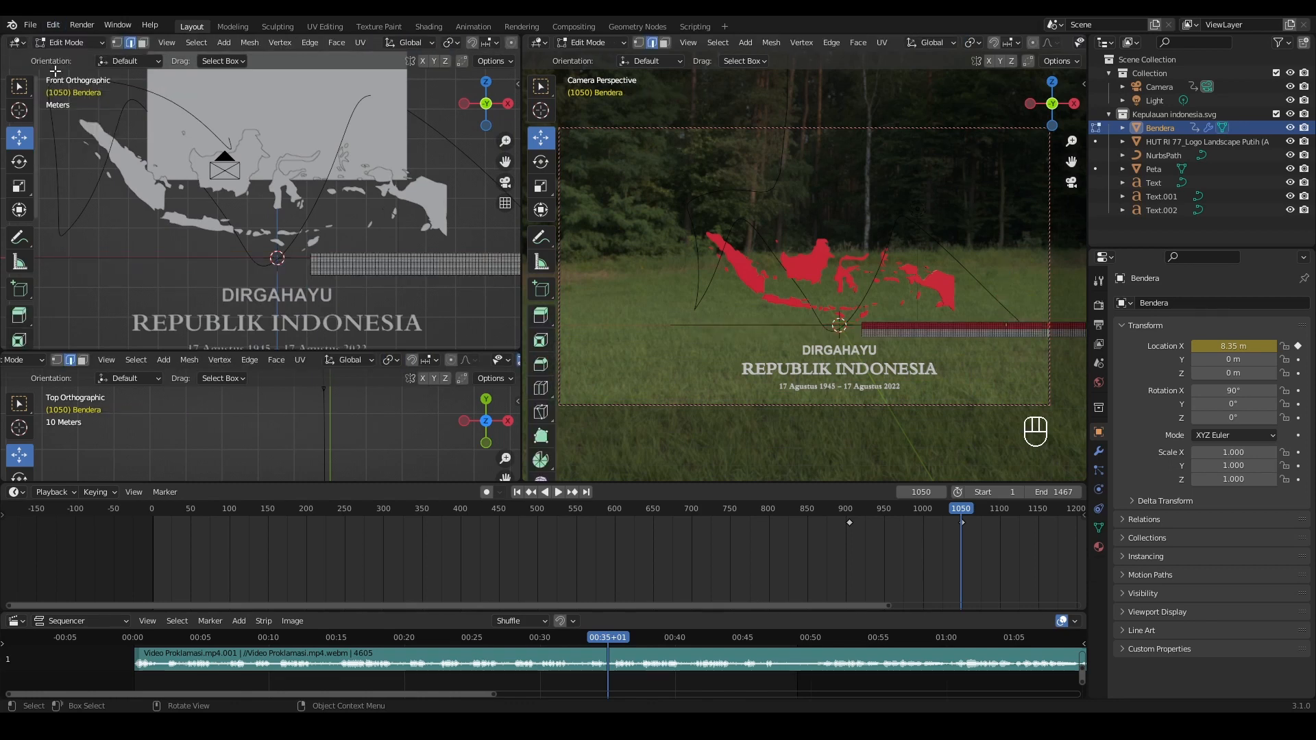
left_click_drag(505, 162, 253, 173)
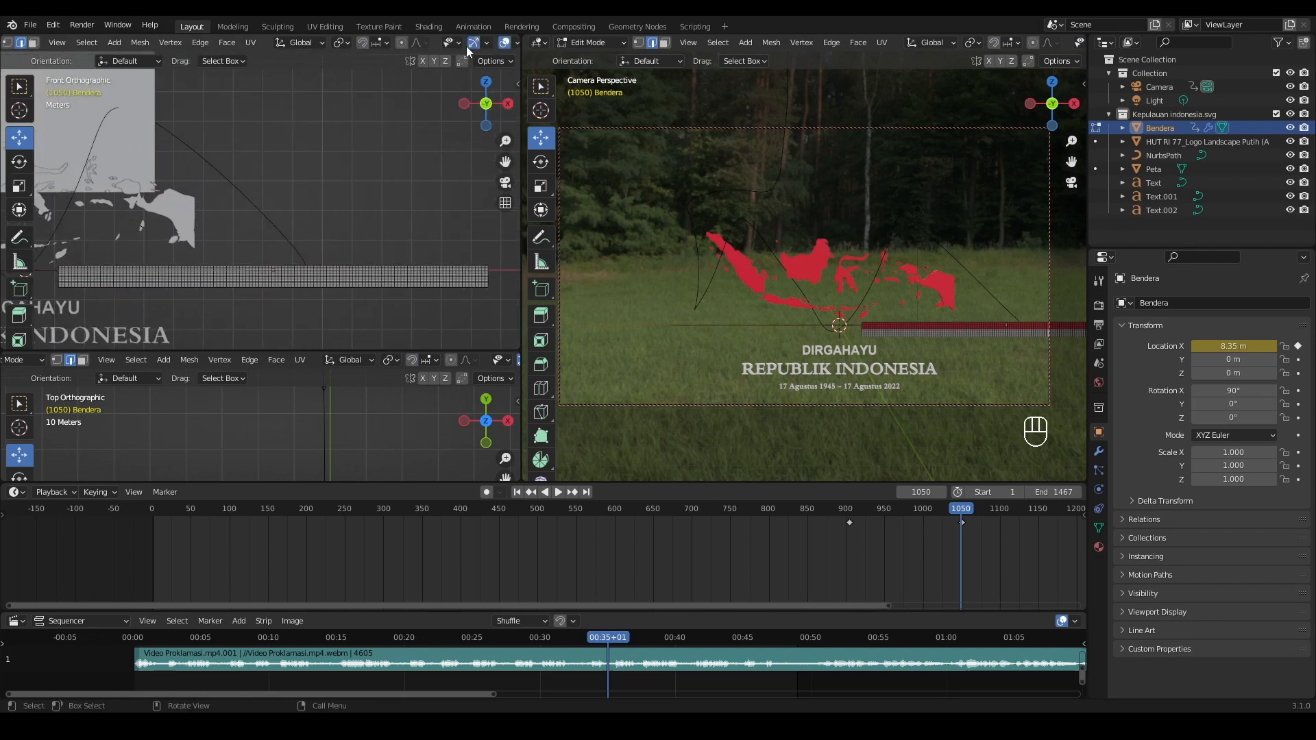
scroll(464, 48, "down", 6)
left_click(475, 43)
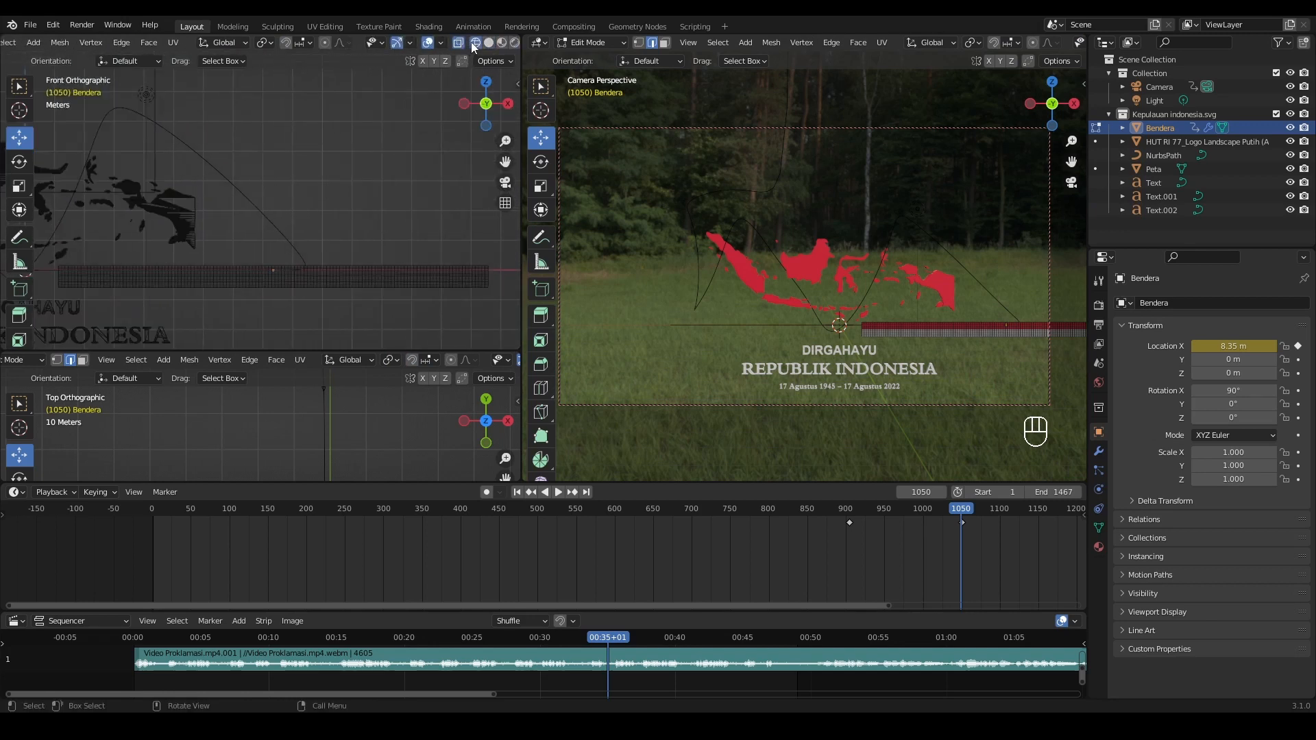
scroll(20, 48, "up", 4)
scroll(21, 51, "up", 2)
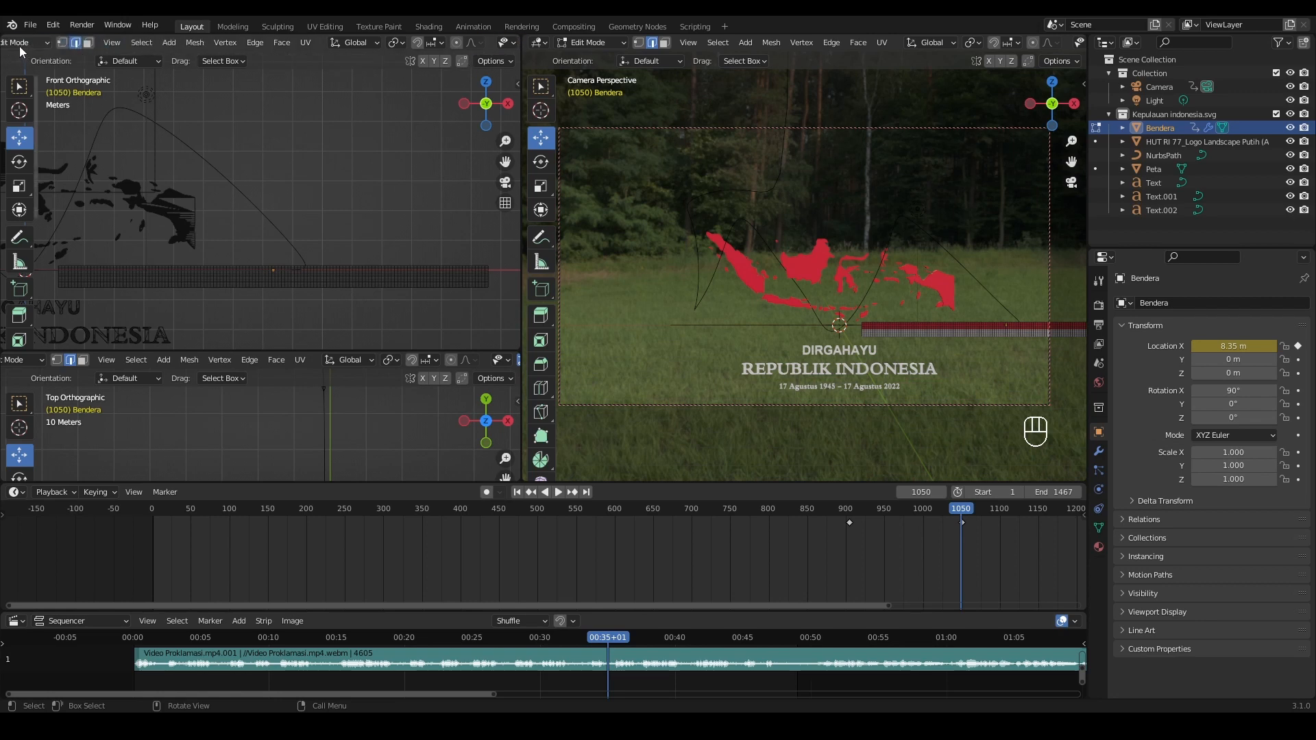
- In vertex select mode, box-select the row of vertices along the flag's top edge
left_click(62, 43)
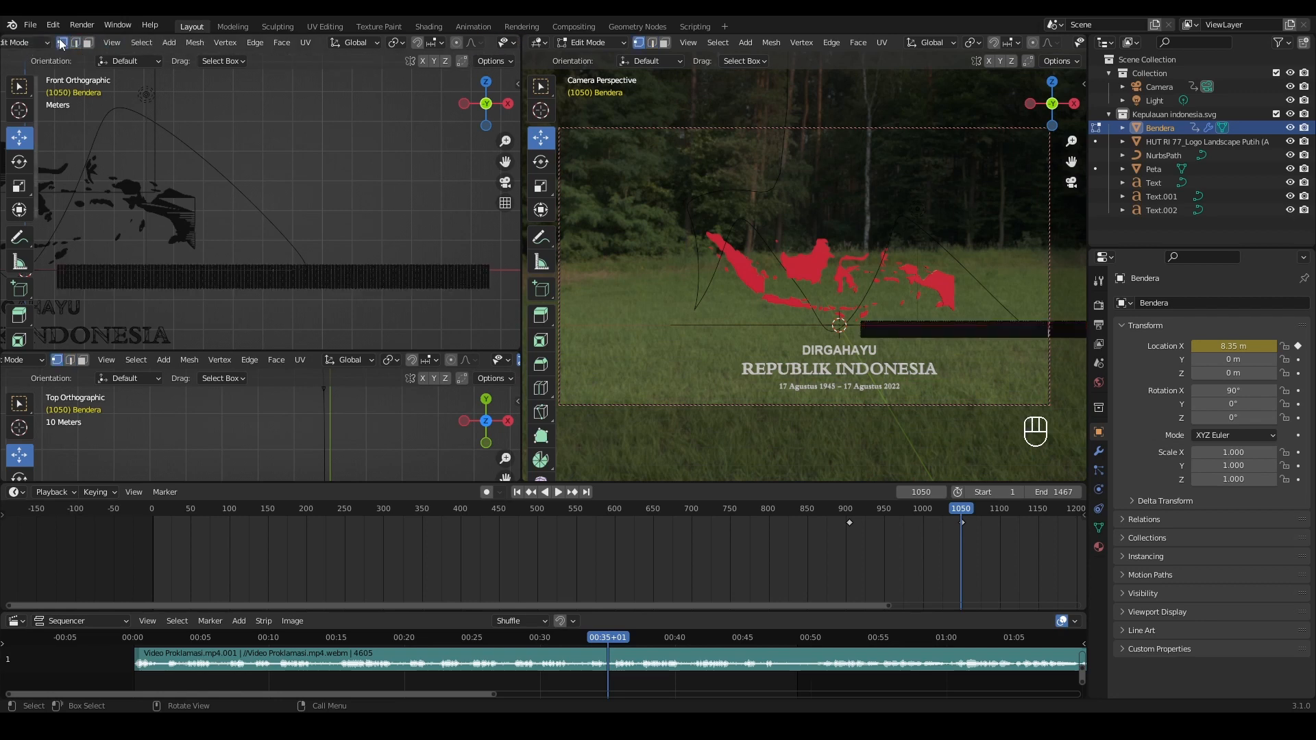
left_click(19, 87)
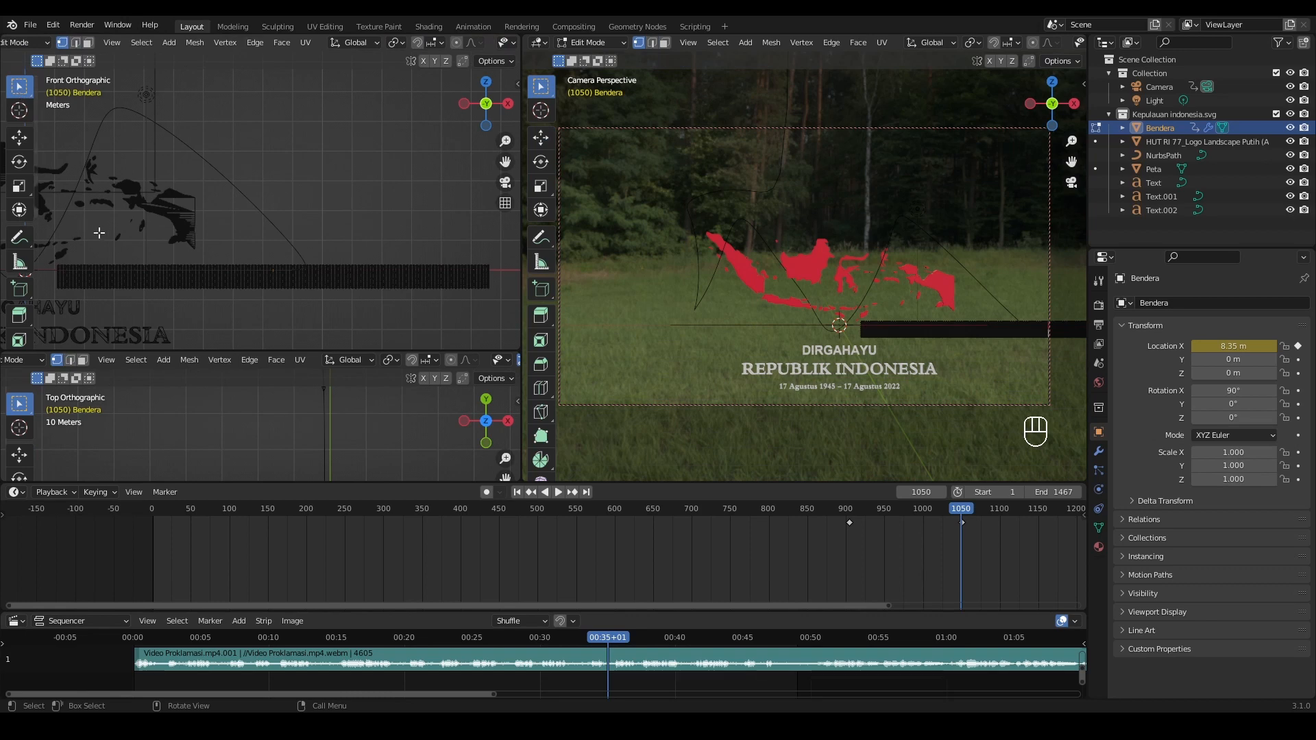
scroll(293, 241, "up", 1)
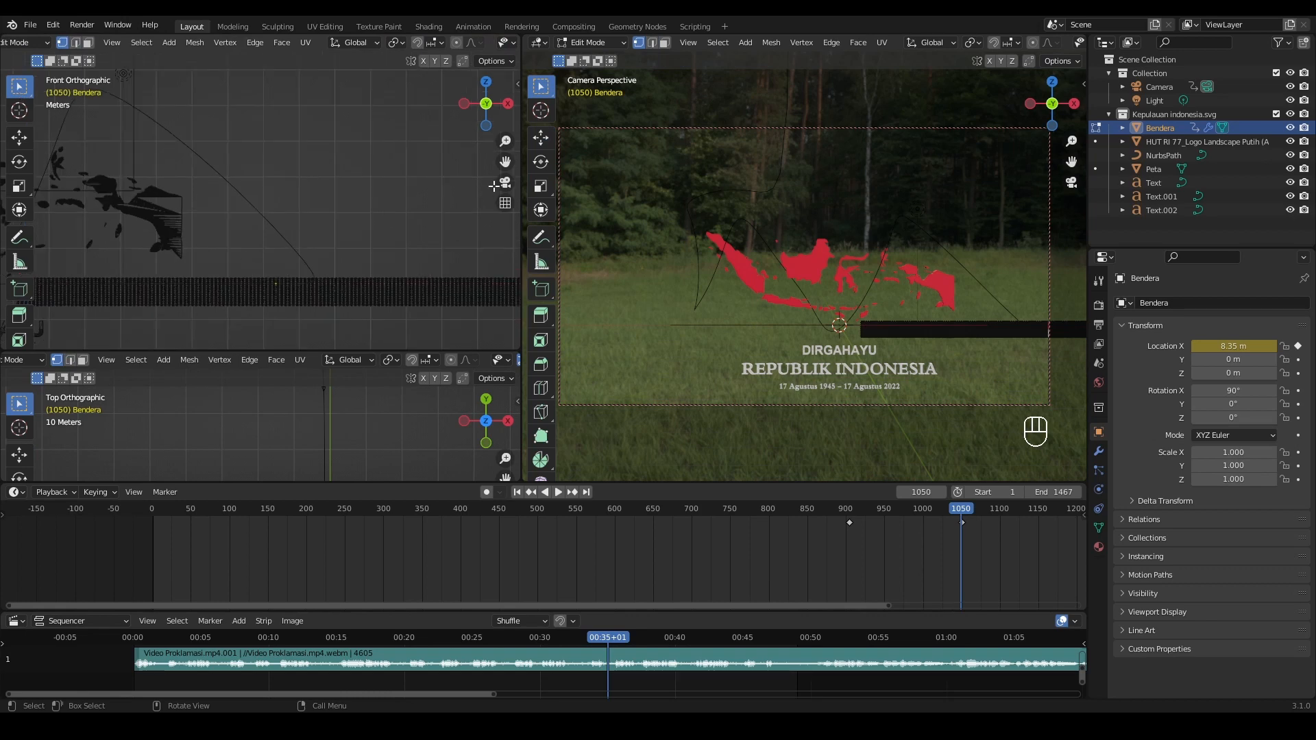
scroll(492, 187, "down", 1)
scroll(425, 212, "up", 1)
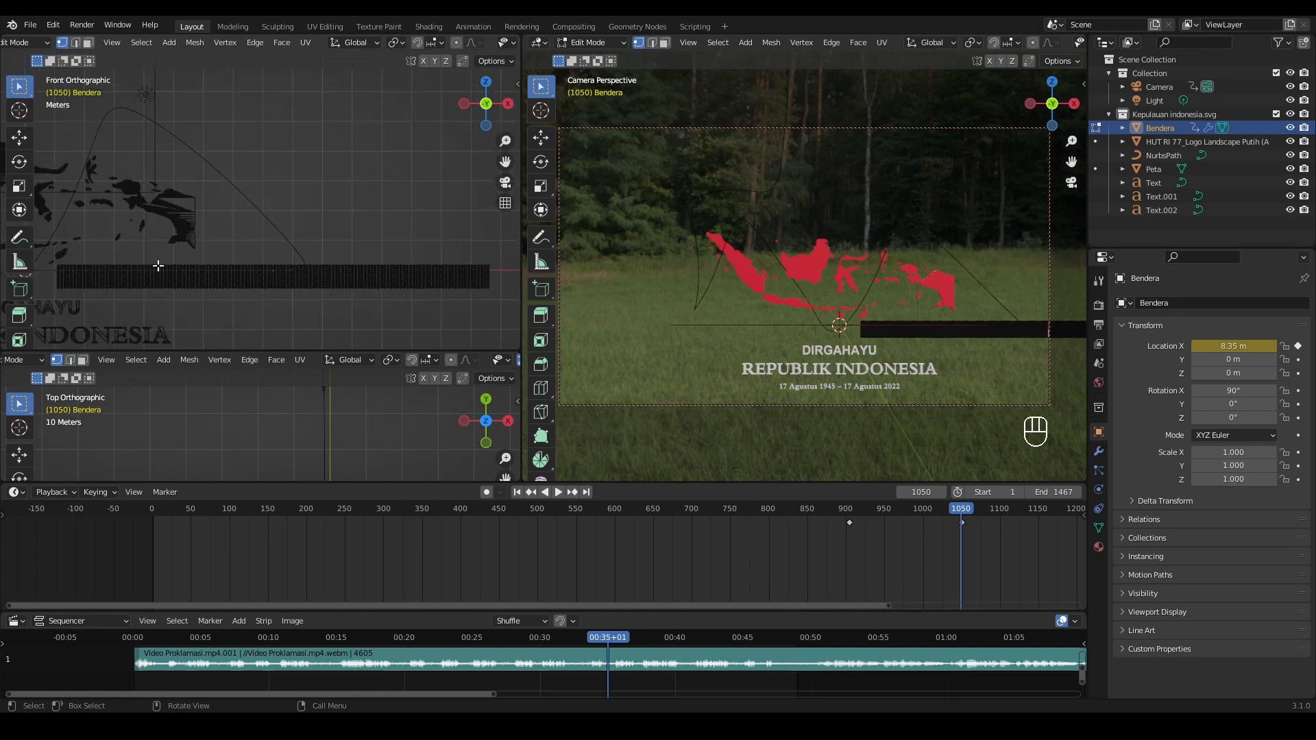
left_click_drag(45, 246, 509, 265)
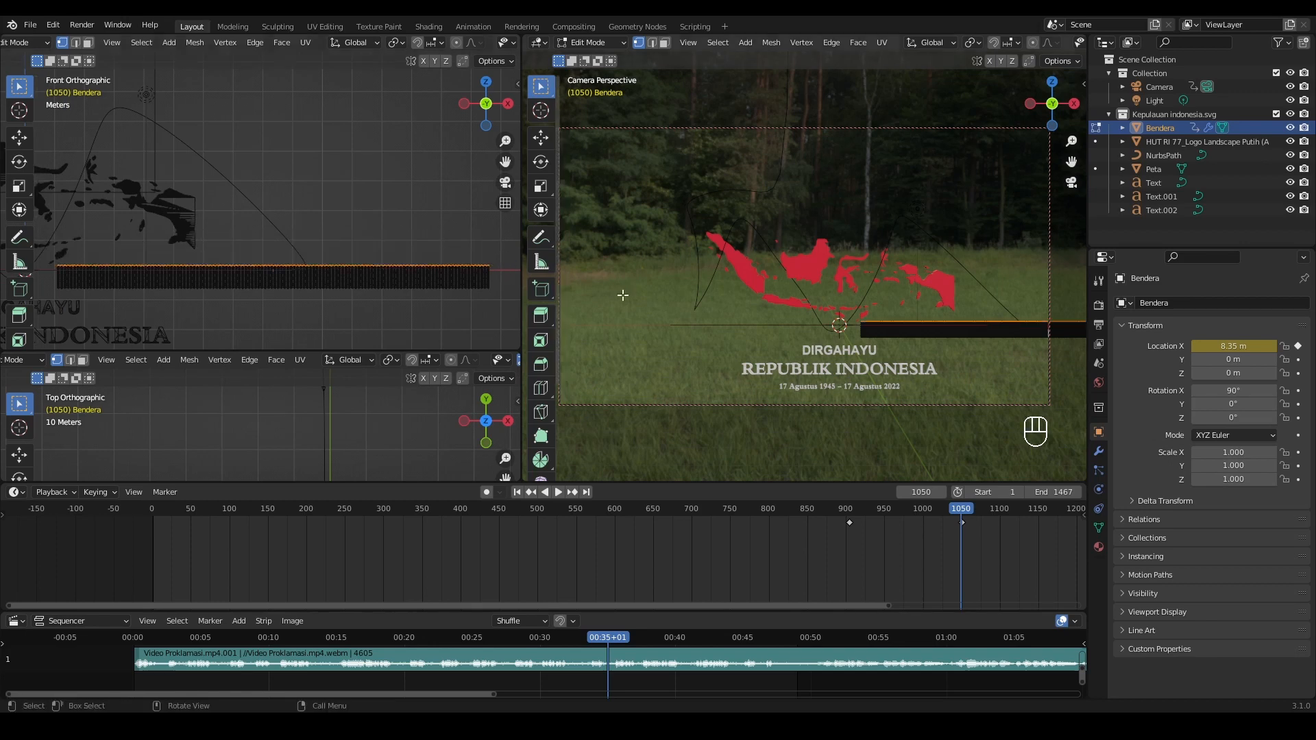
- Assign the selected top-edge vertices to a new vertex group named Pin and return to Object Mode
left_click(1098, 527)
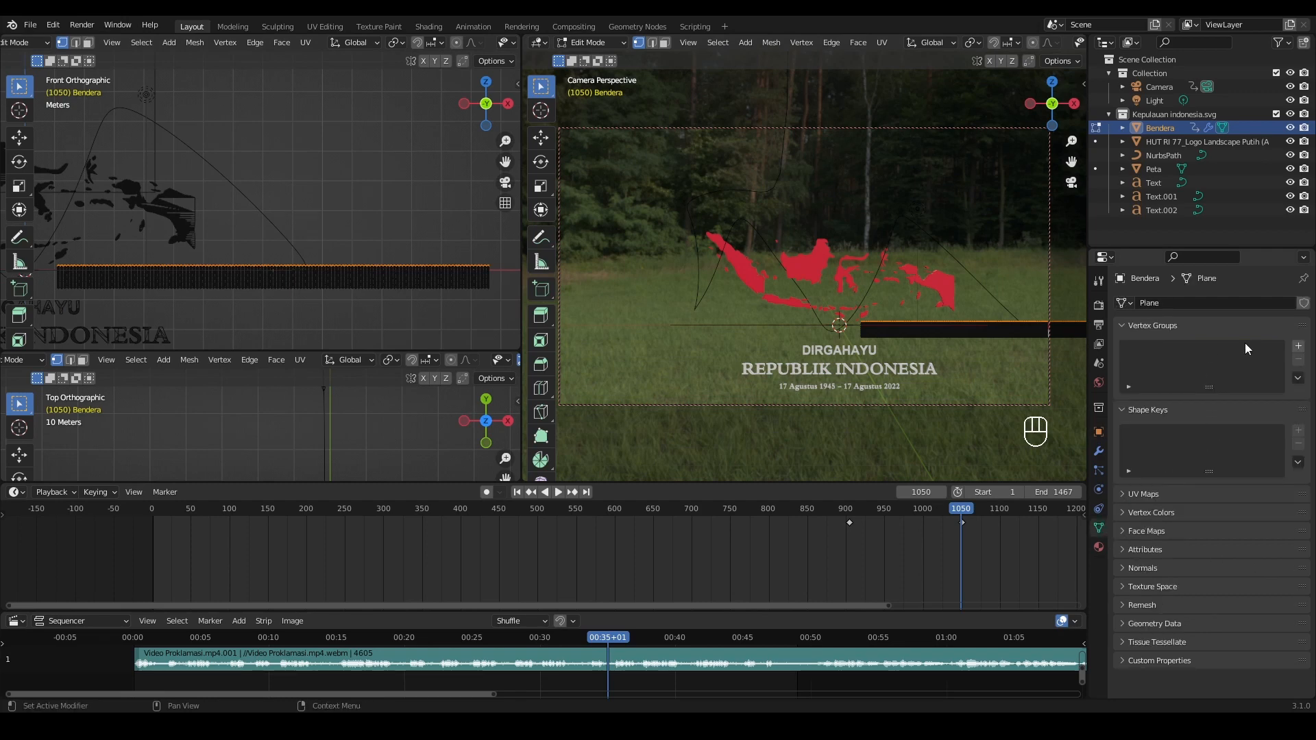
left_click(1299, 347)
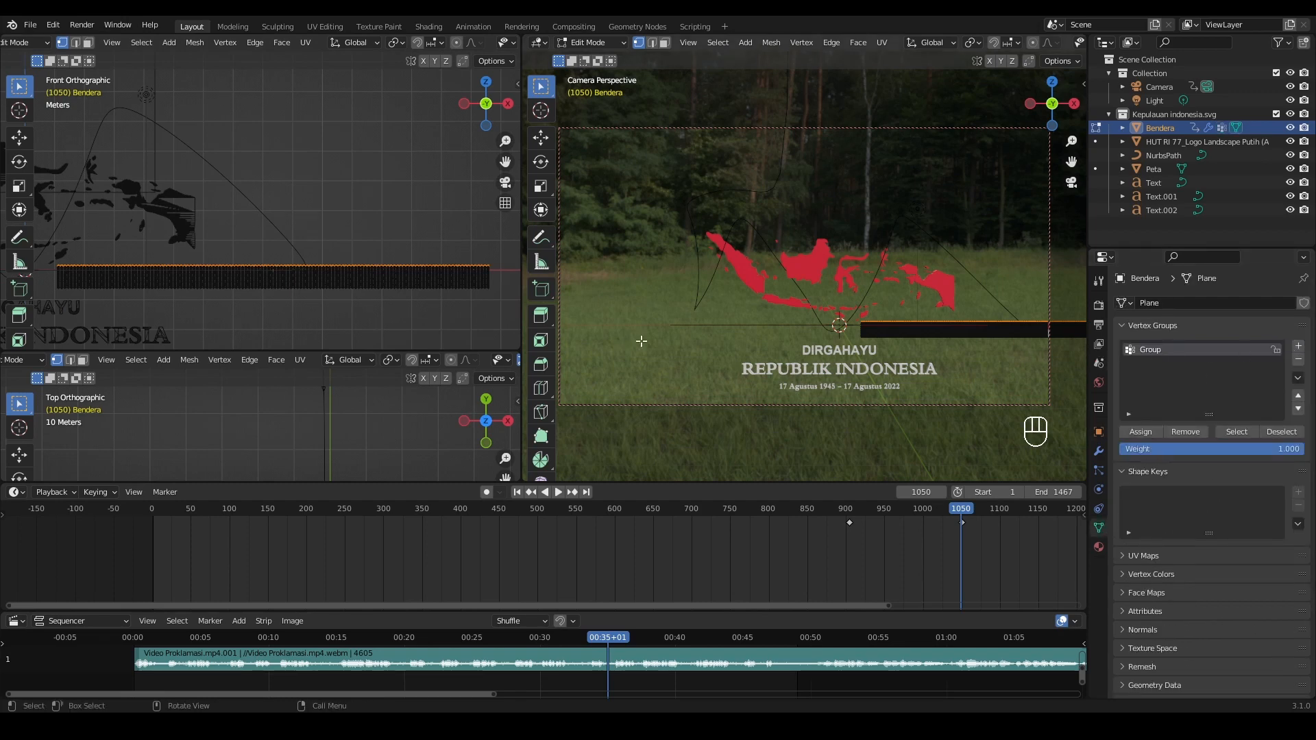
left_click(1162, 350)
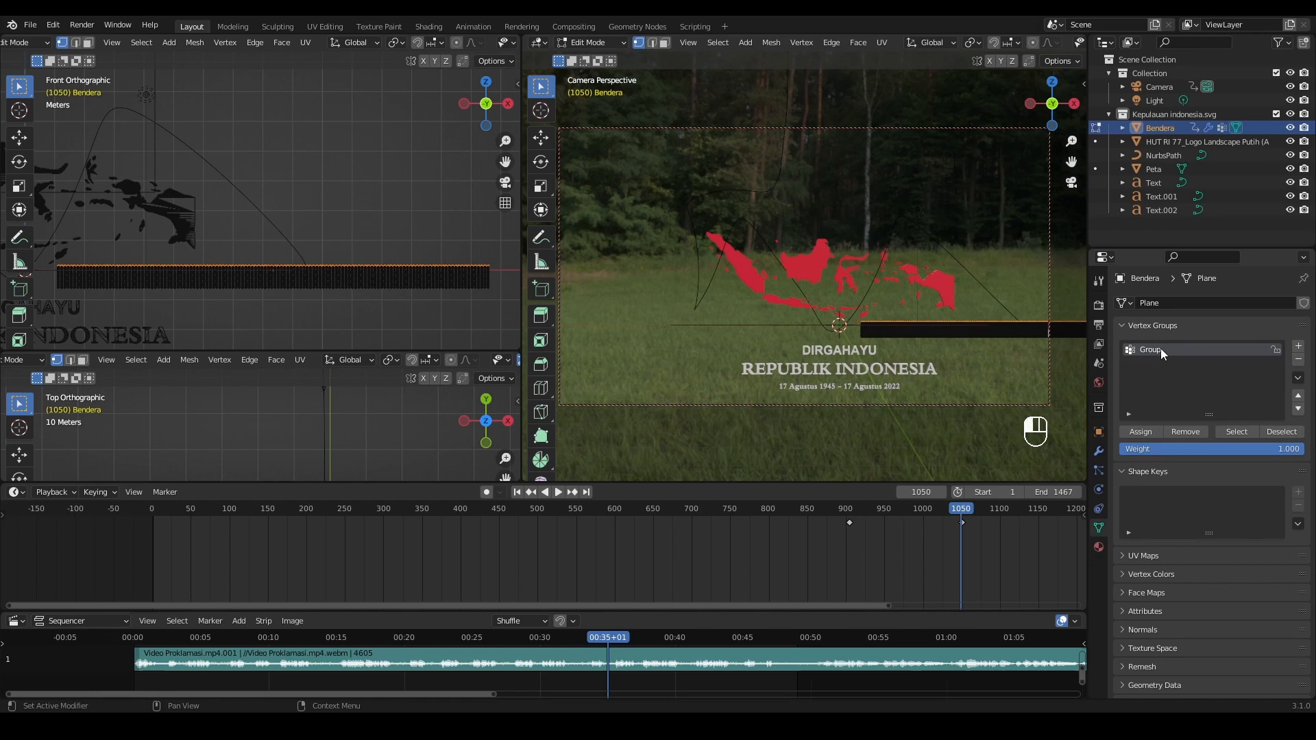
type("Pin")
left_click(1147, 406)
key("Tab")
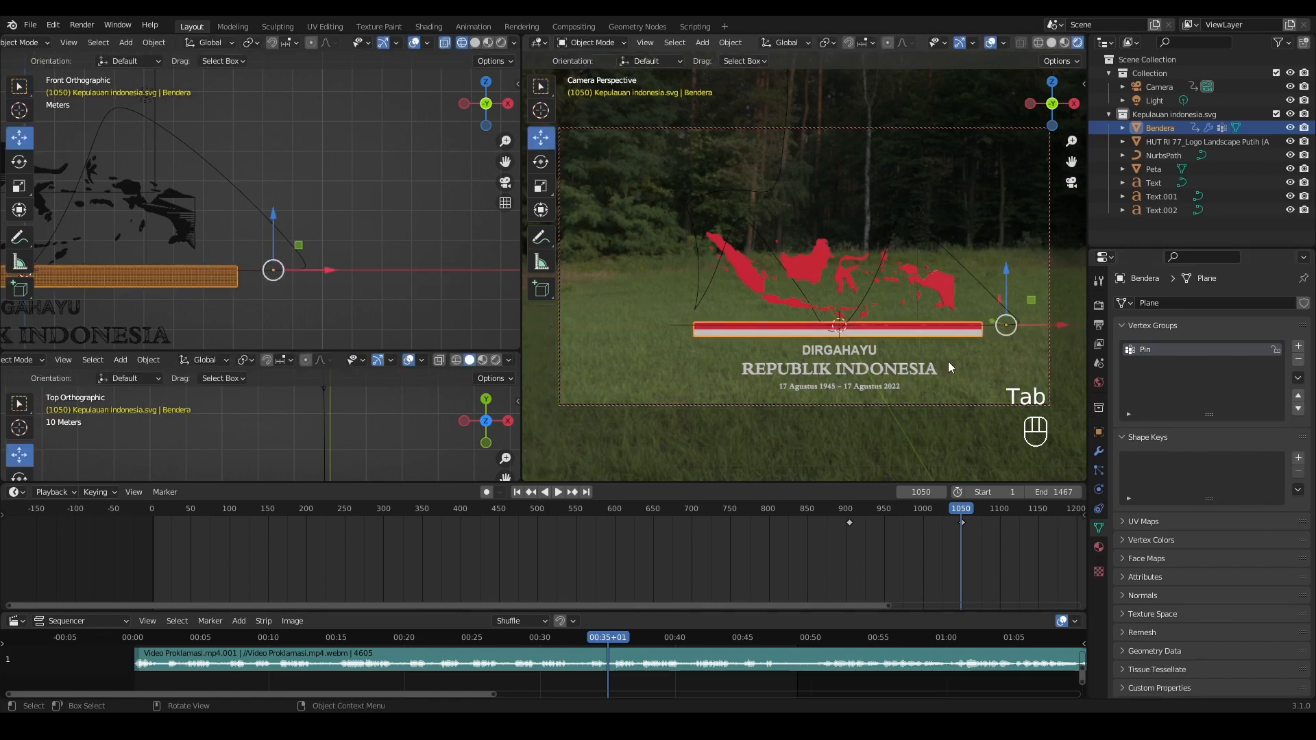
- Add Cloth physics to the flag and use the Pin vertex group as its pin group
left_click(1099, 489)
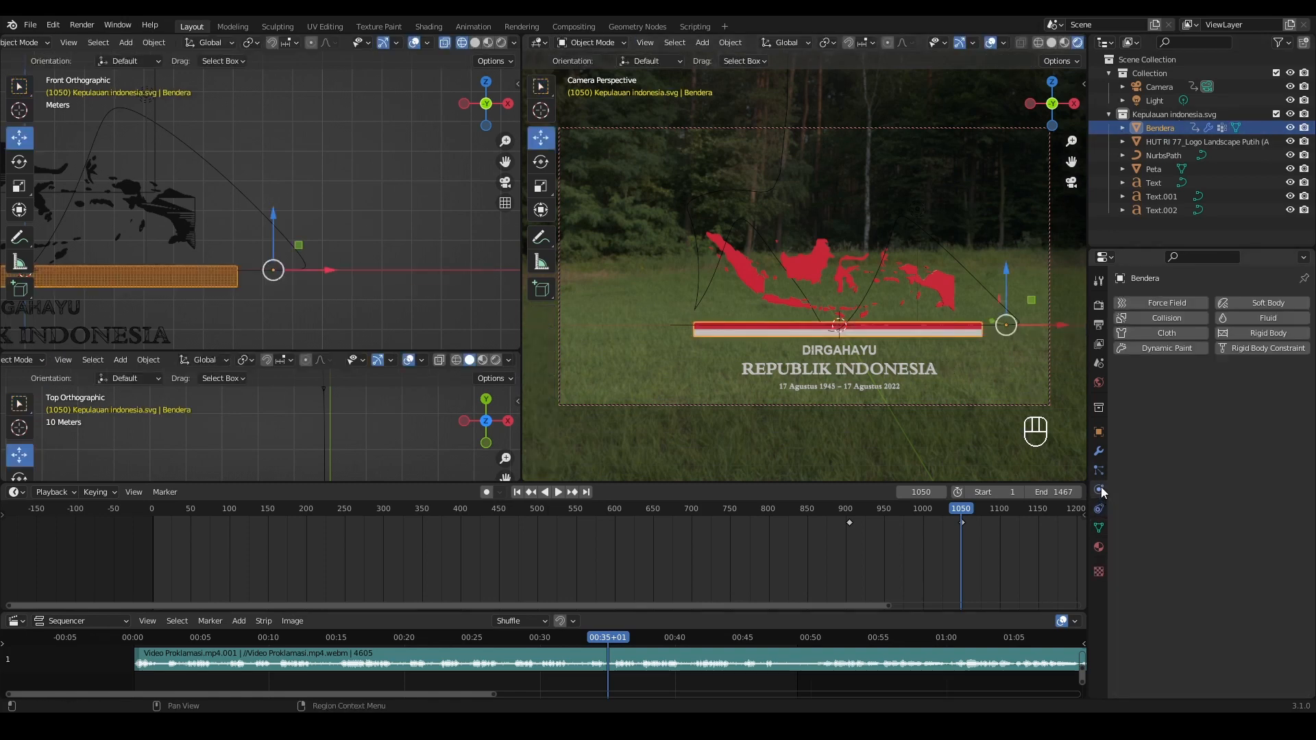
left_click(1176, 333)
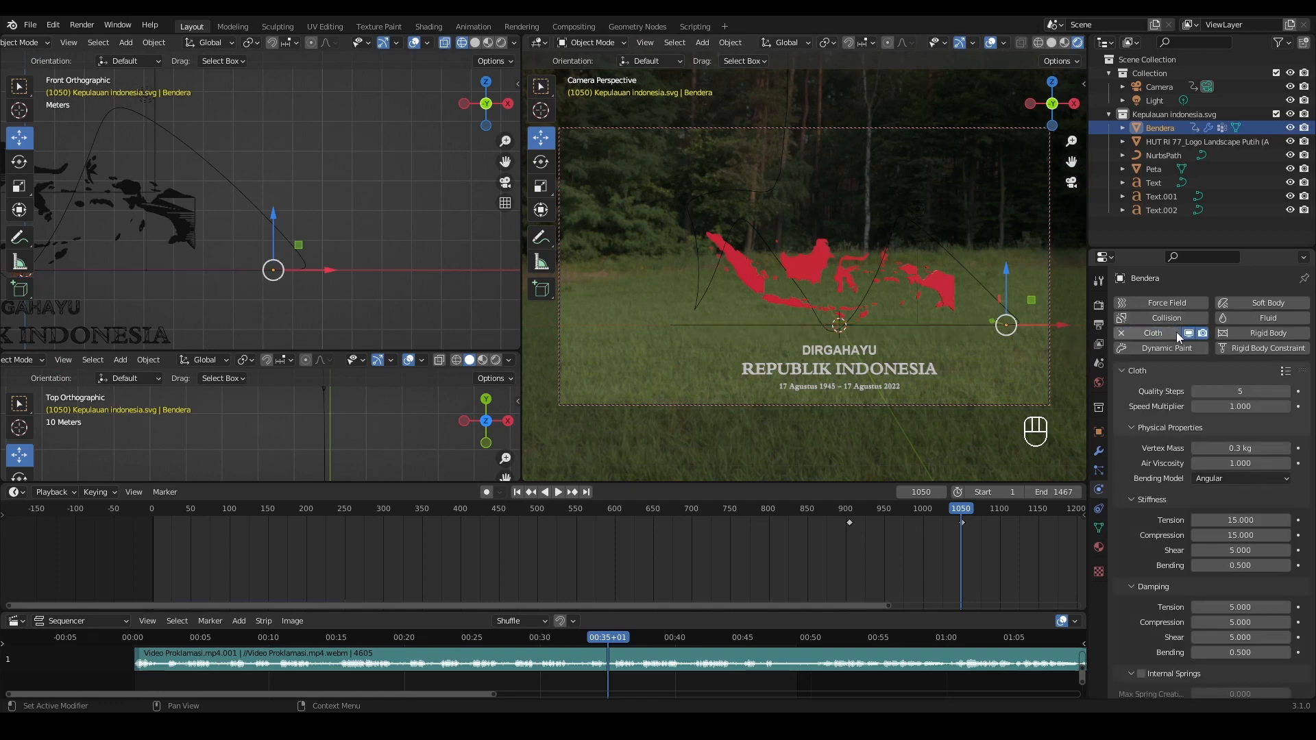
scroll(1178, 479, "down", 10)
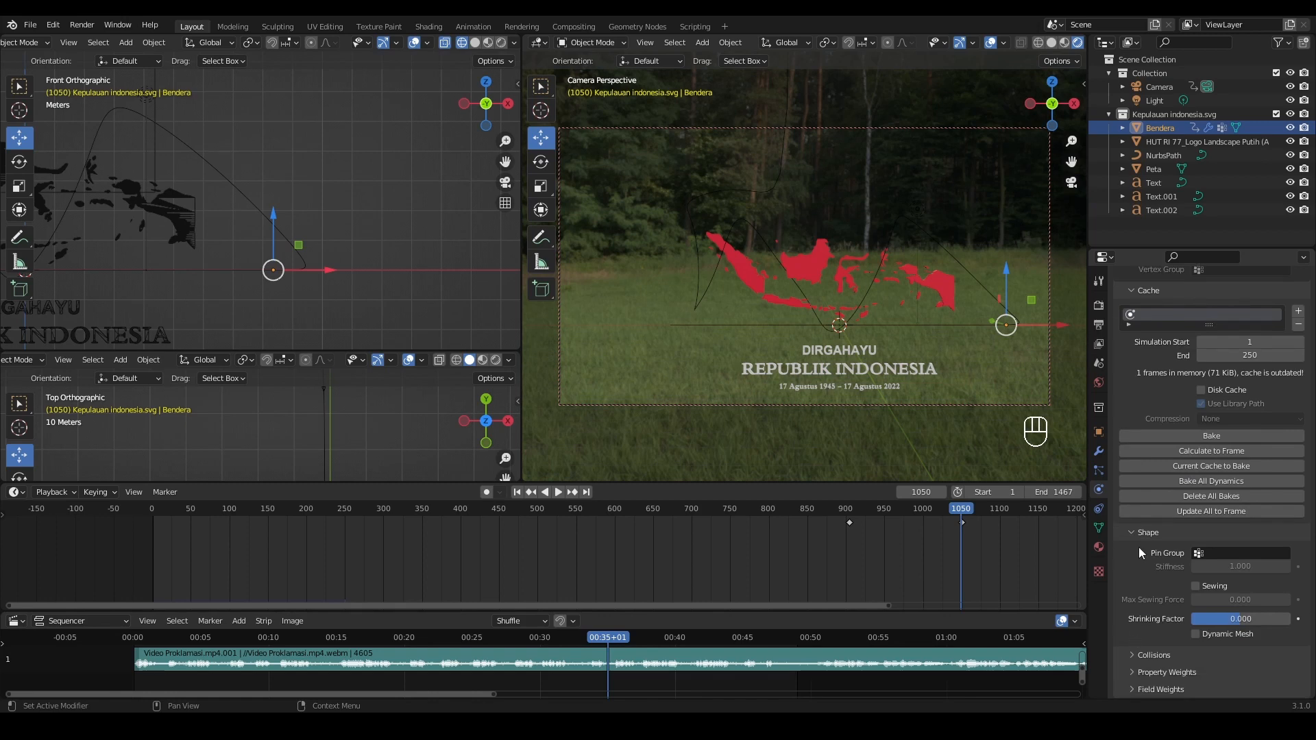
left_click(1202, 553)
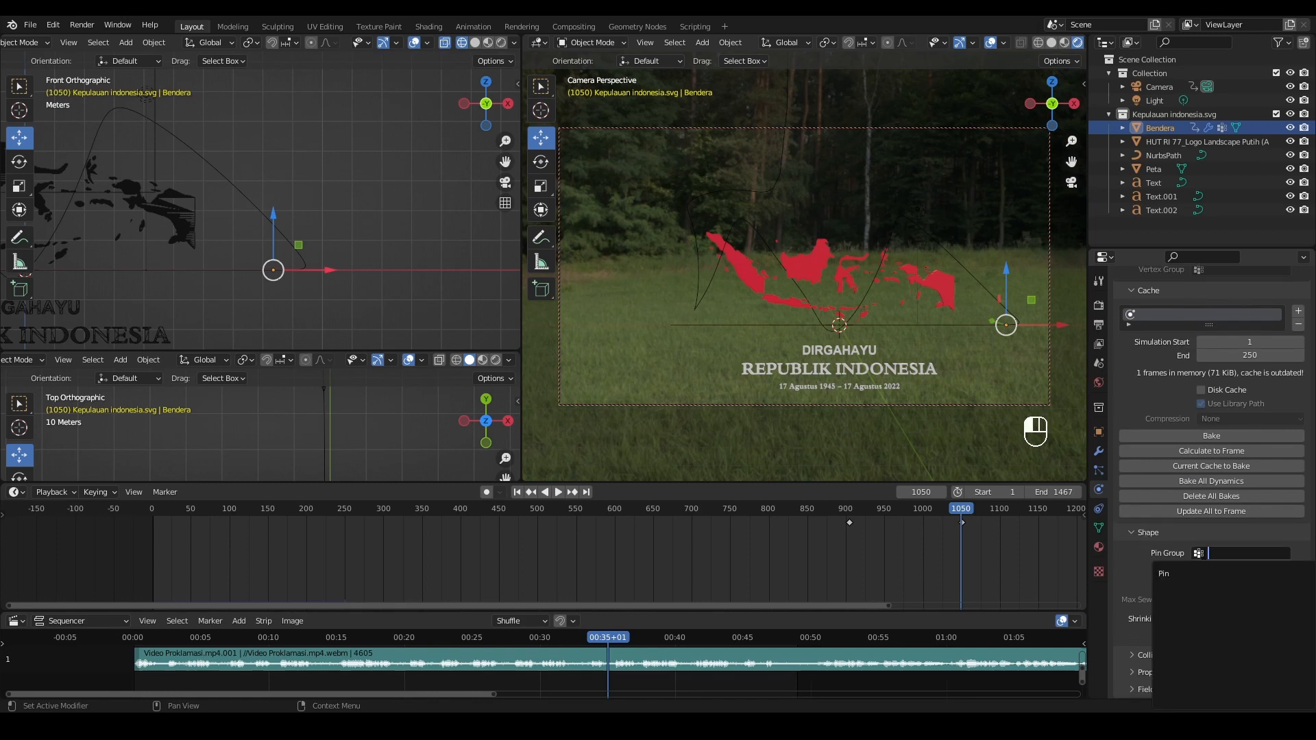
left_click(1175, 574)
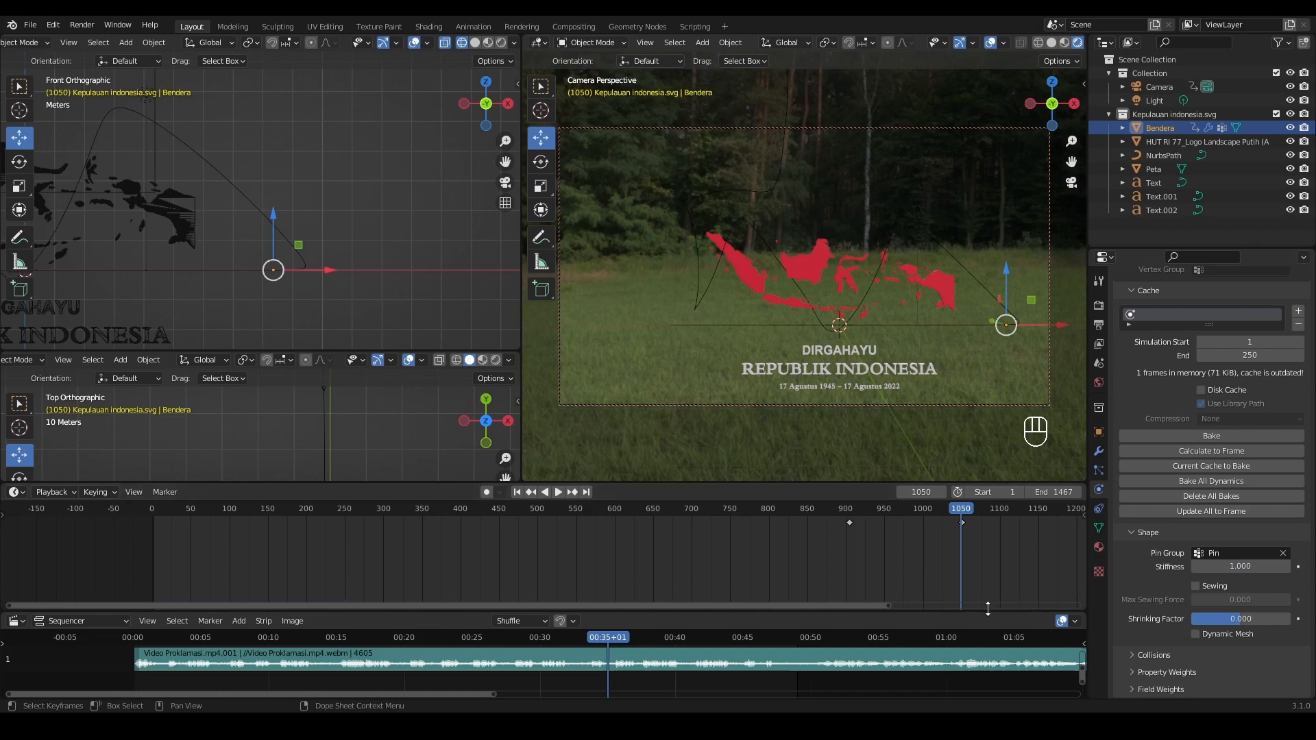
- Set the flag's cloth cache to start at frame 500 and end at 1467, and bake the simulation
left_click(837, 562)
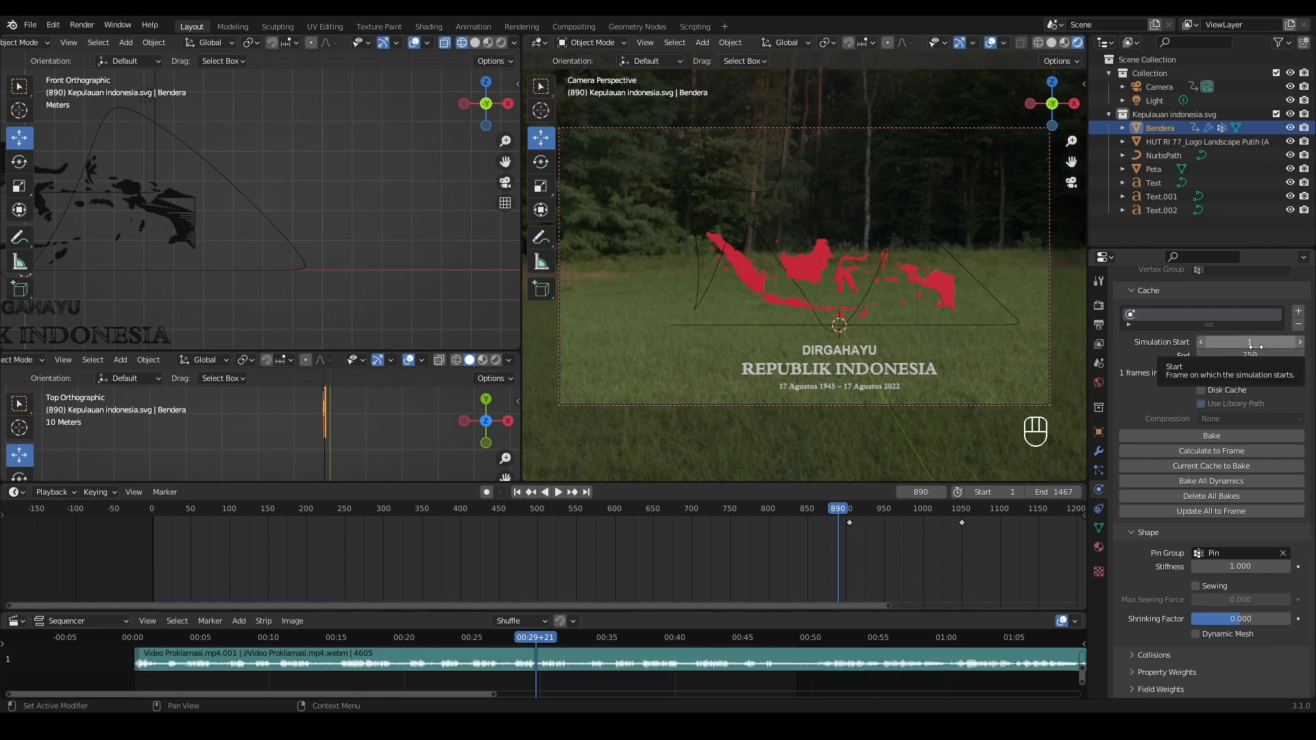
left_click(1255, 342)
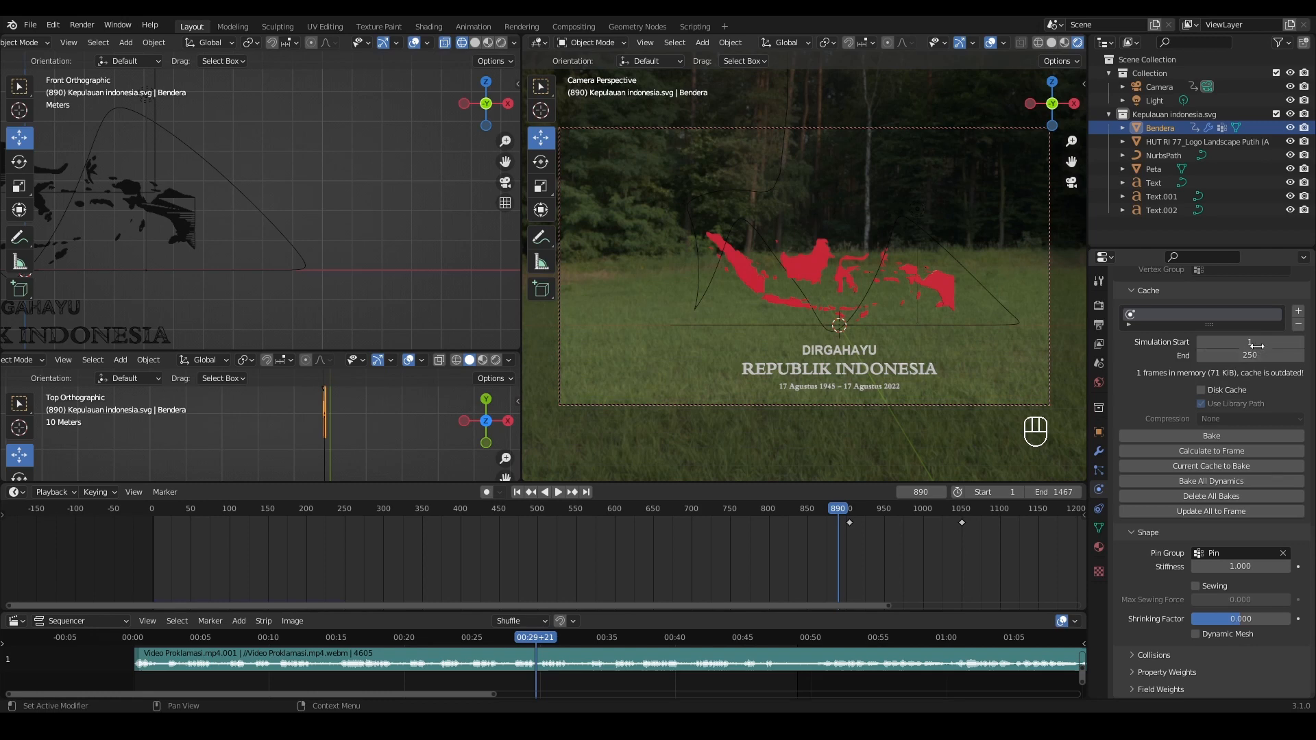
type("5")
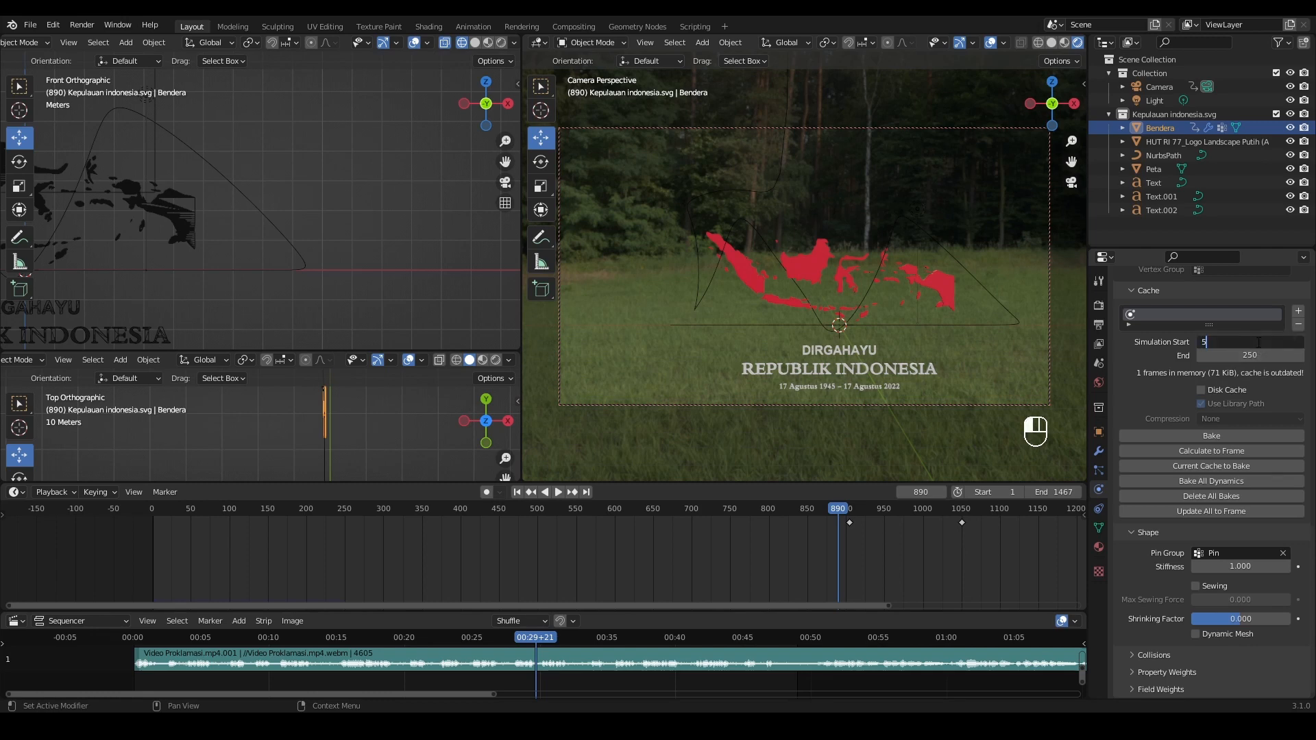
type("00")
left_click(1249, 355)
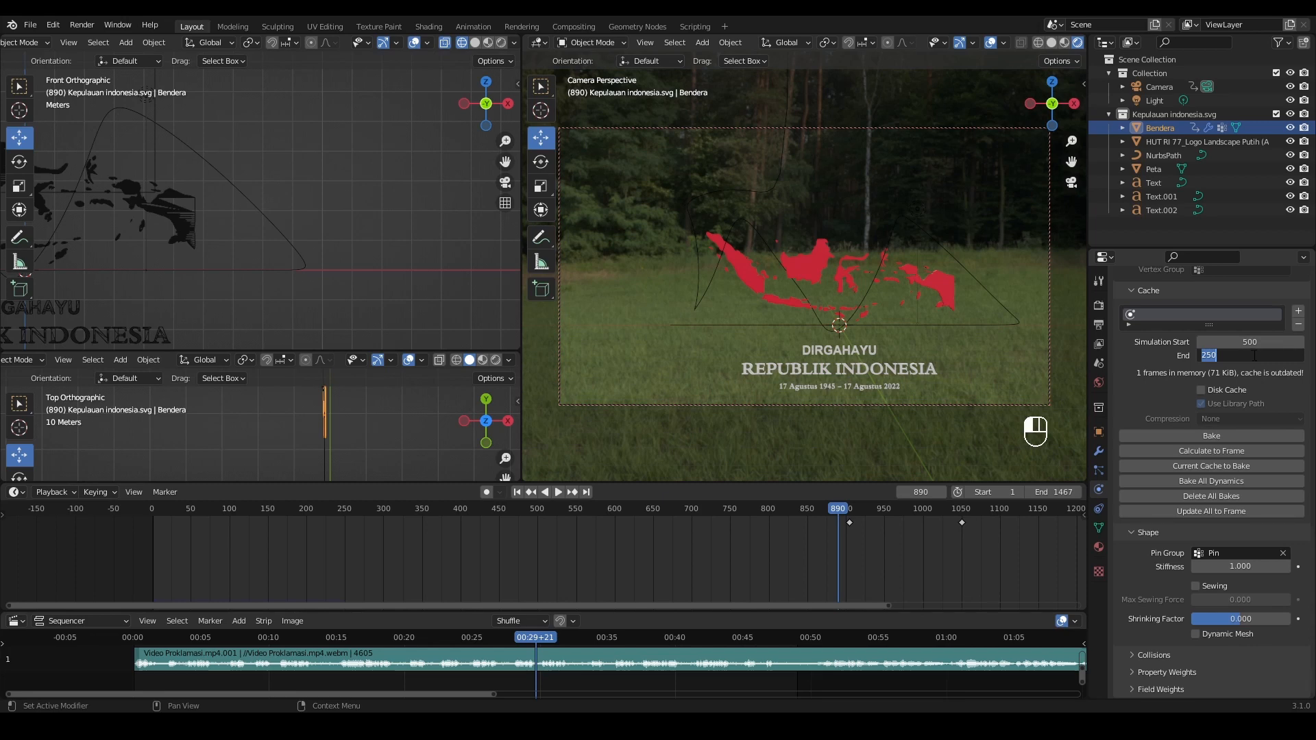
type("1467")
left_click(1239, 373)
left_click(1226, 432)
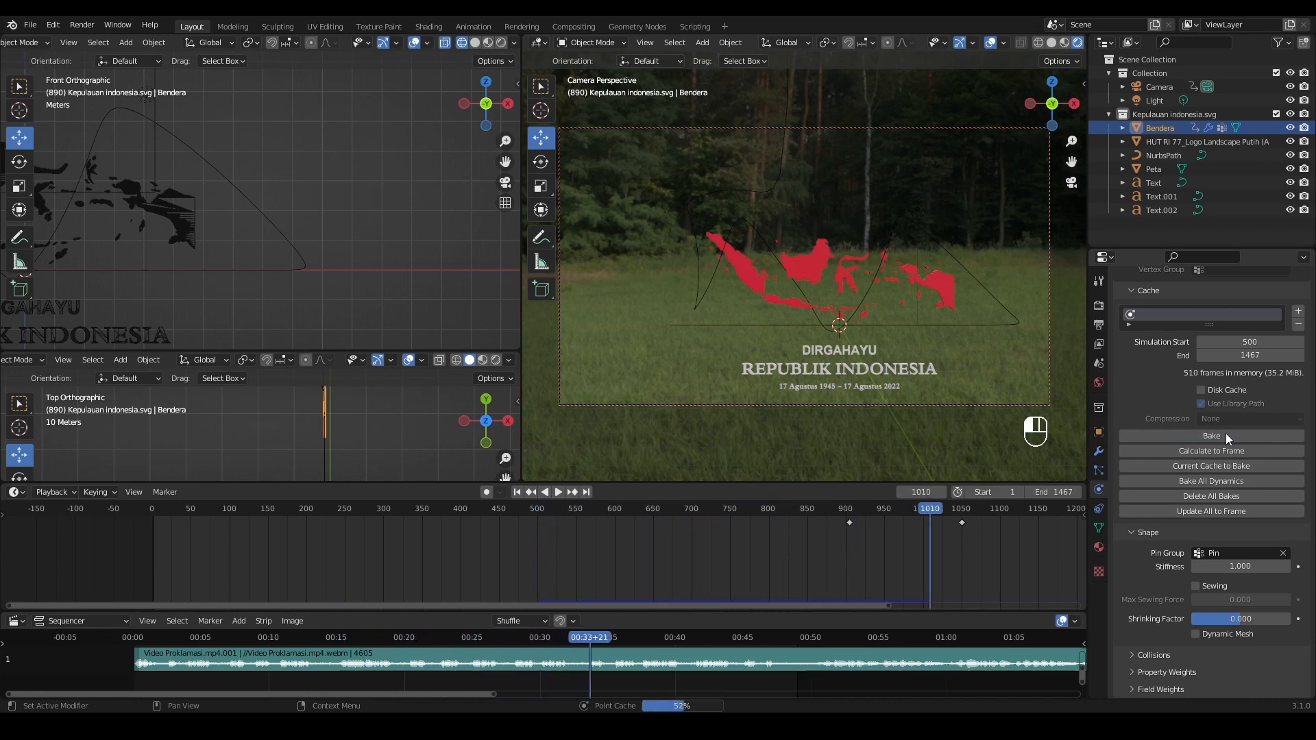
- Play back the baked cloth, and add a Subdivision Surface modifier with 2 viewport levels to the flag
left_click(557, 492)
middle_click_drag(357, 206, 416, 223)
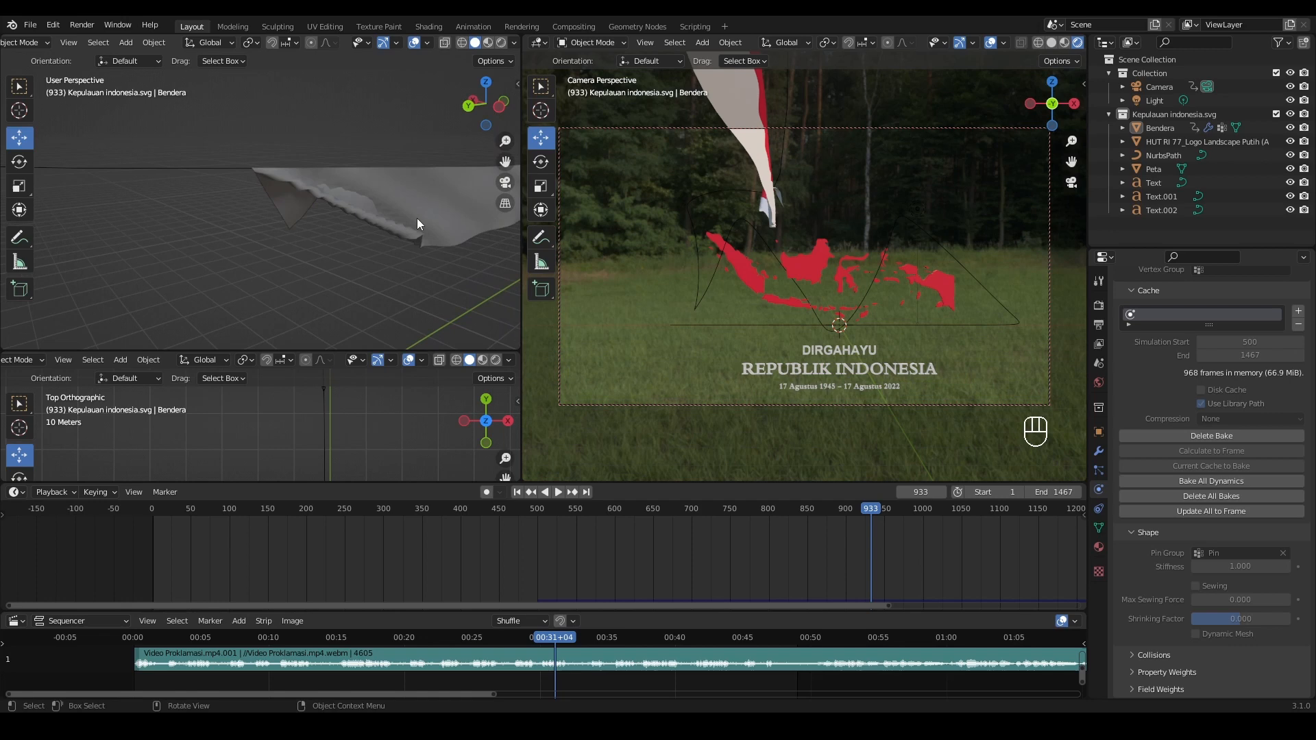
left_click(381, 211)
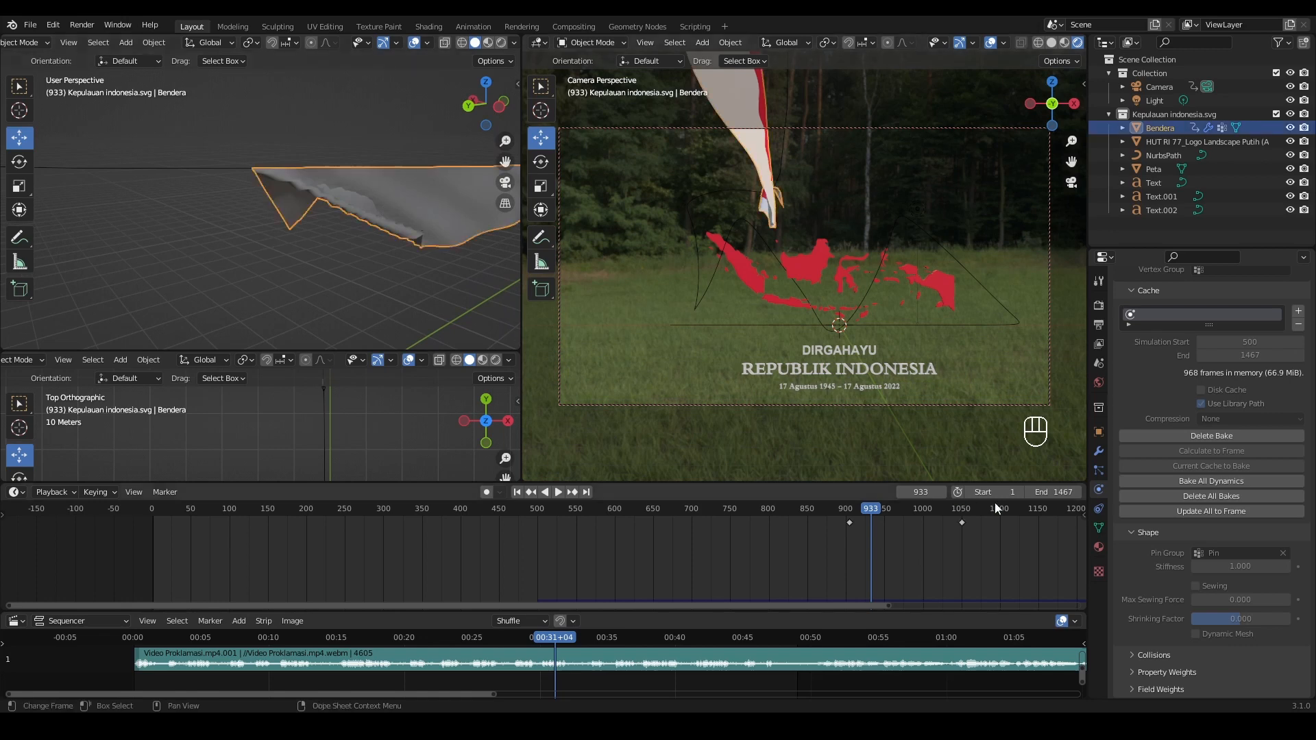
left_click(1100, 451)
left_click(1177, 303)
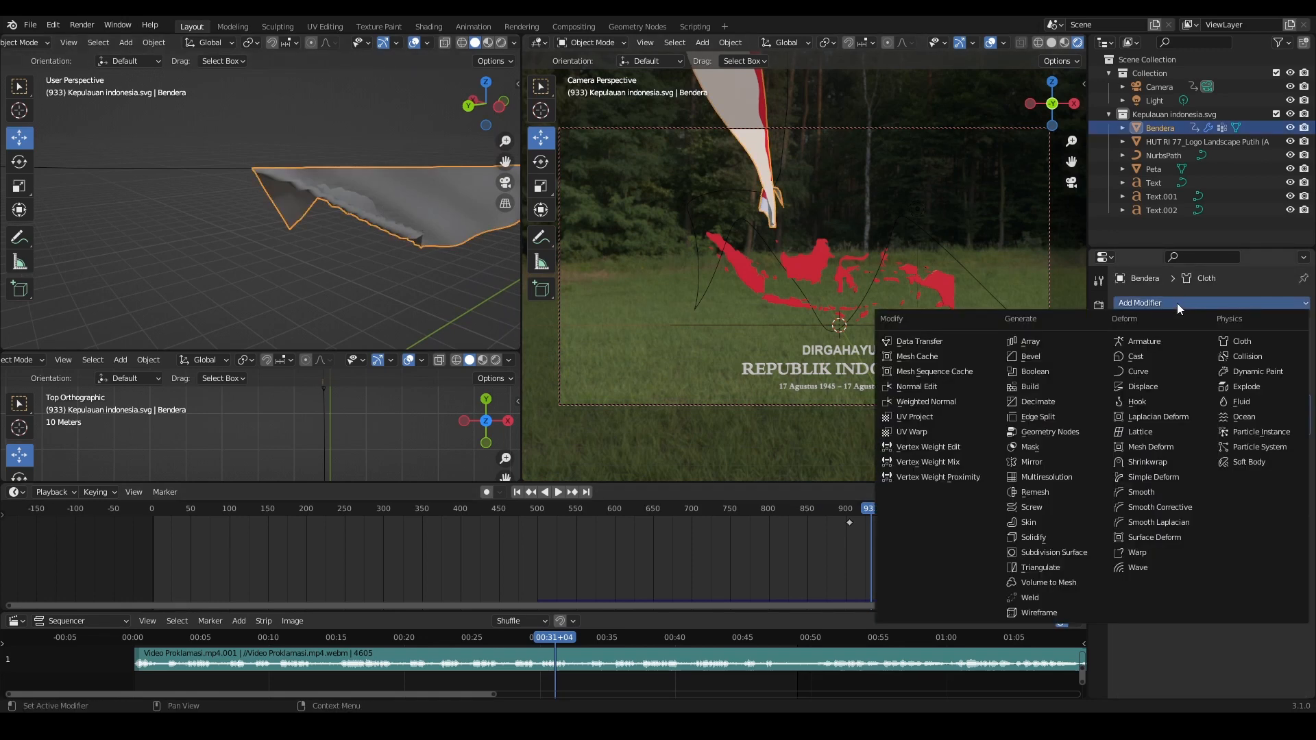
left_click(1042, 552)
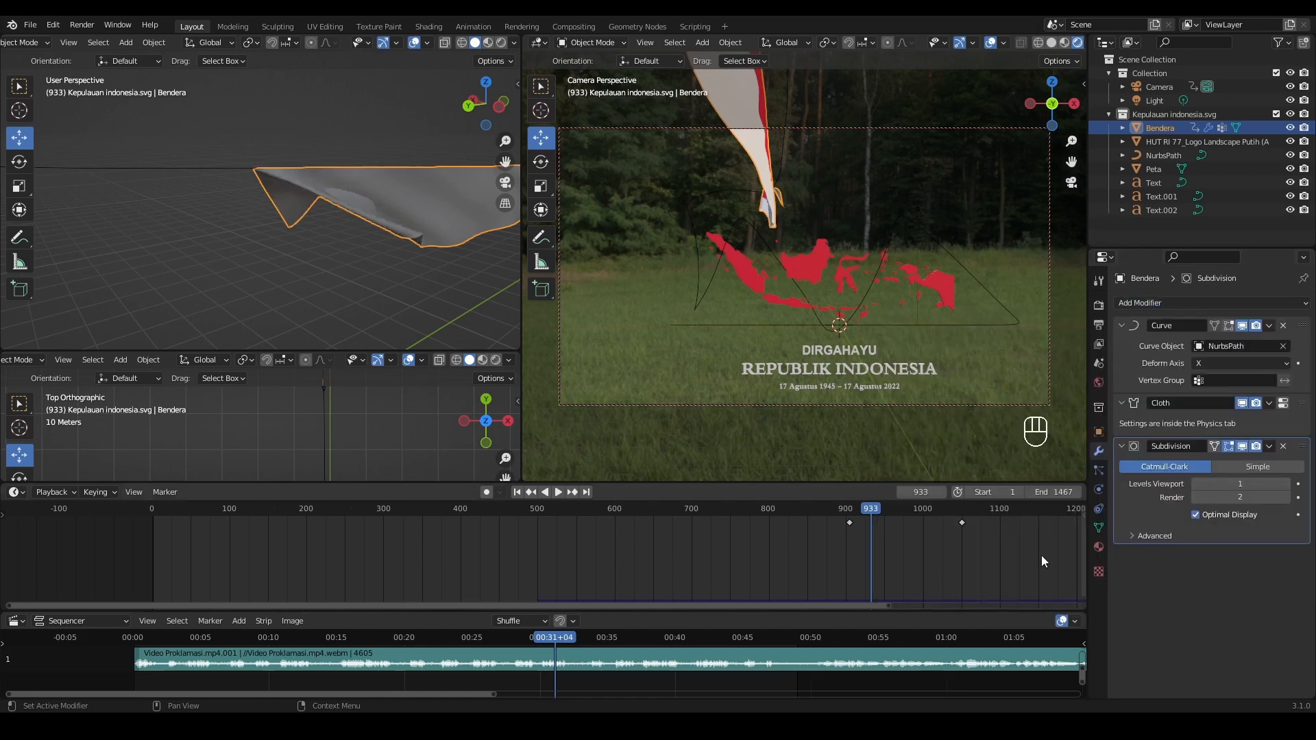
left_click(1287, 488)
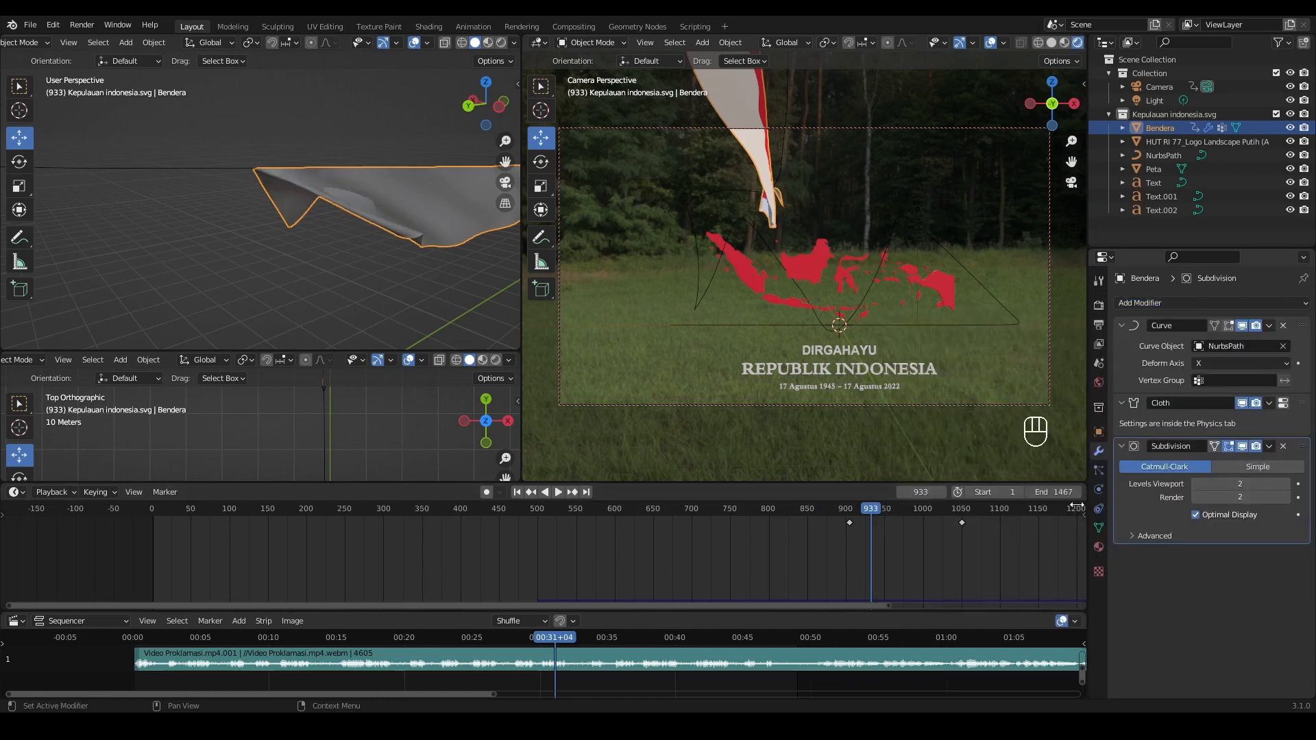
- Expand the Collisions settings of the flag's cloth physics and enable Self Collisions
left_click(1098, 489)
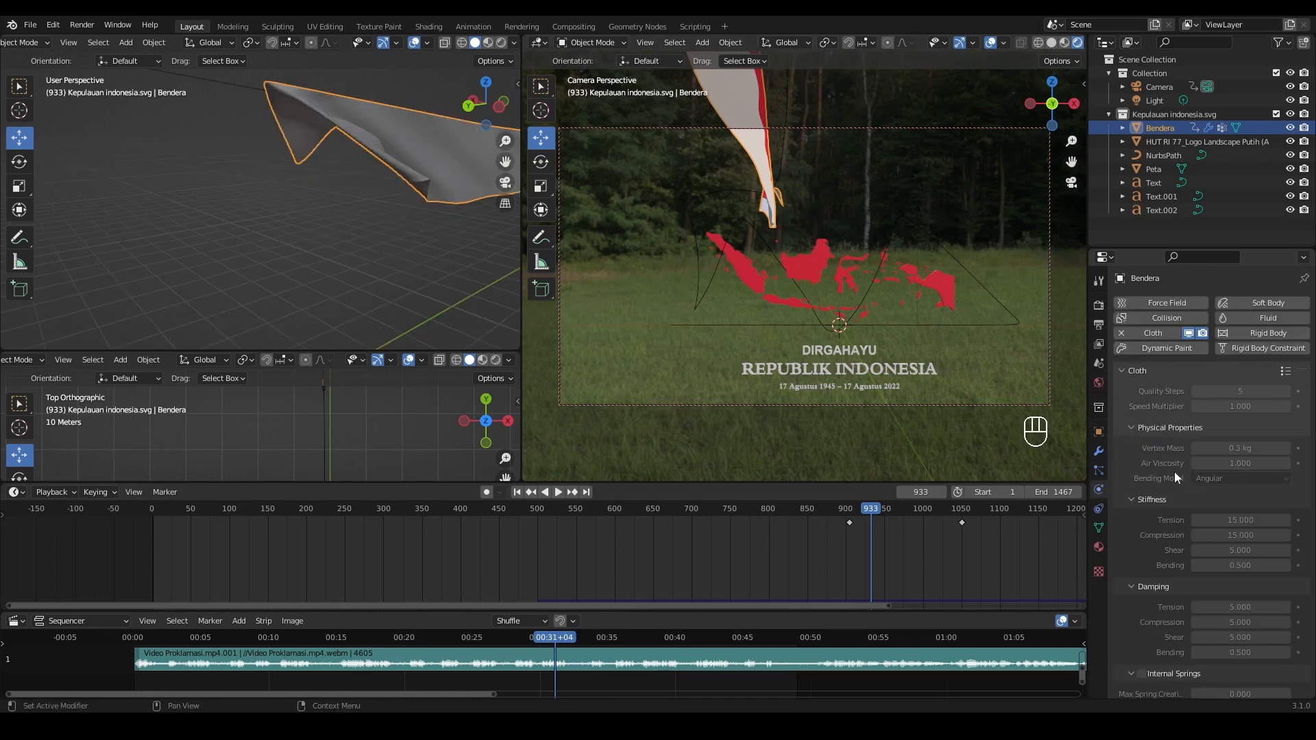
scroll(1175, 484, "down", 10)
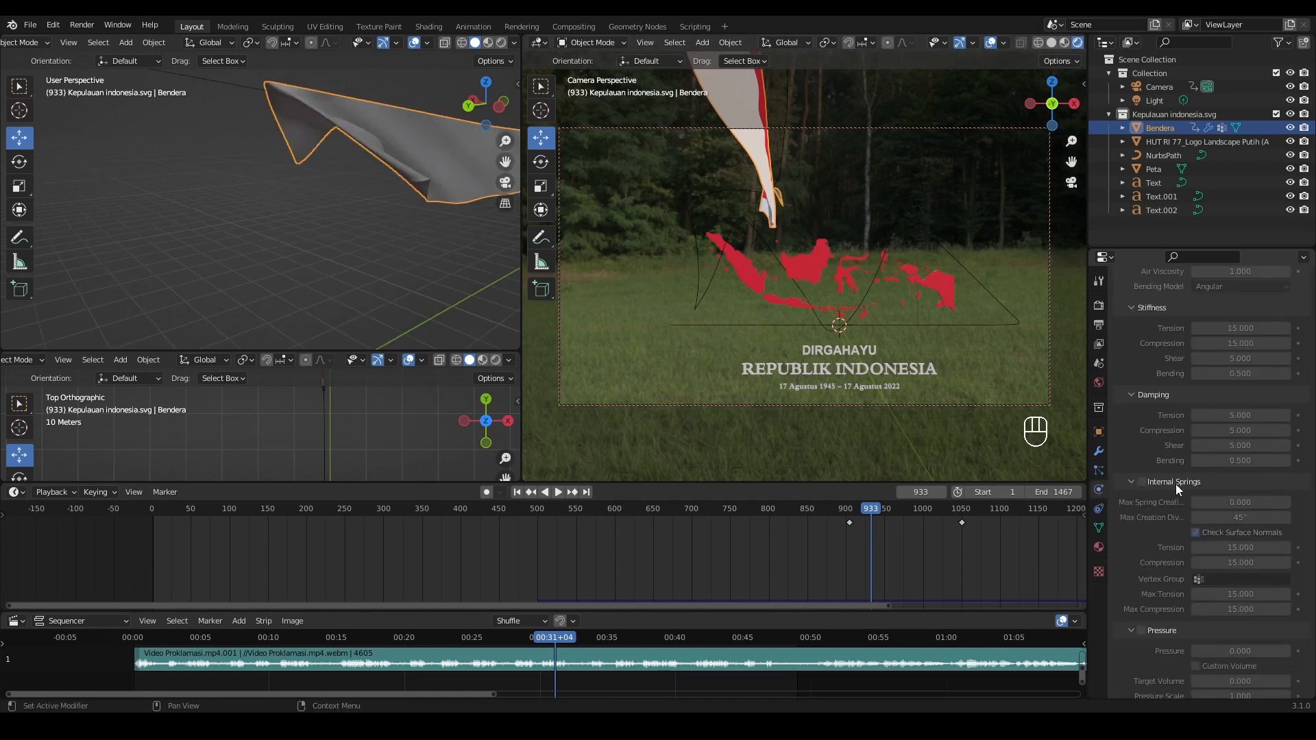
scroll(1174, 484, "down", 12)
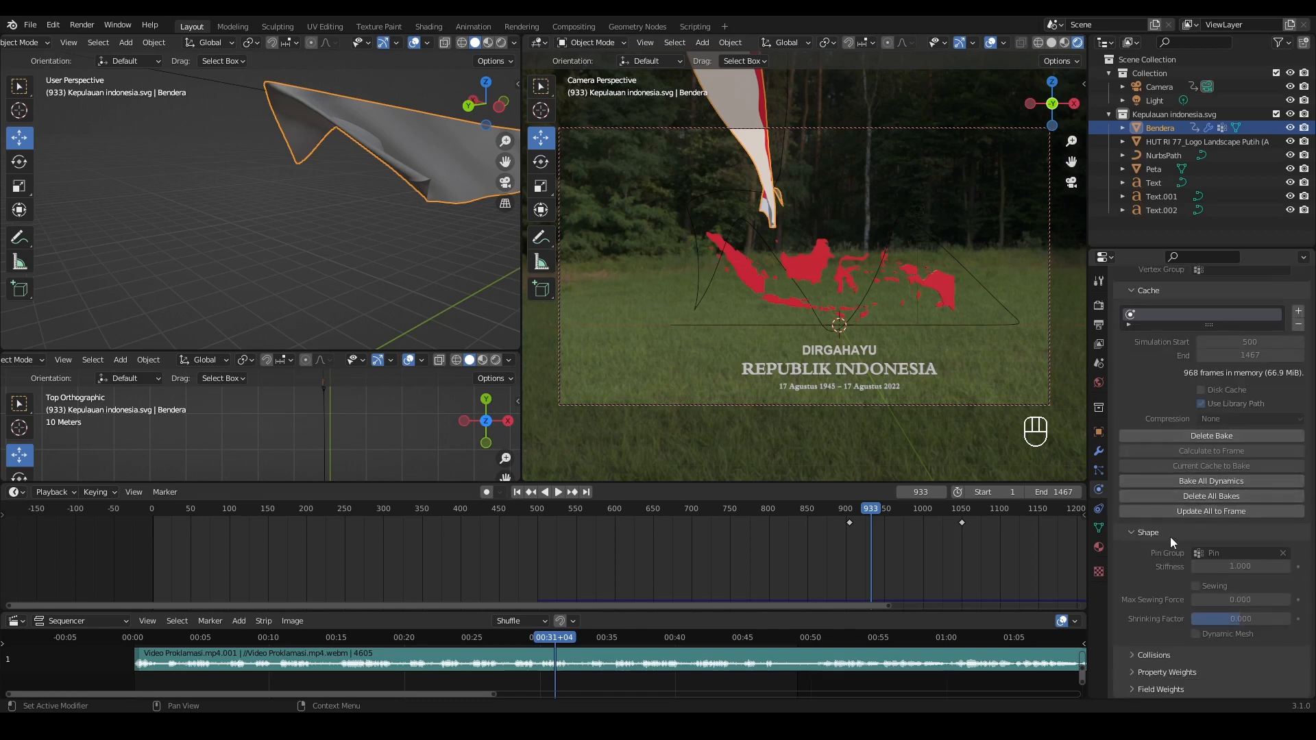
left_click(1136, 656)
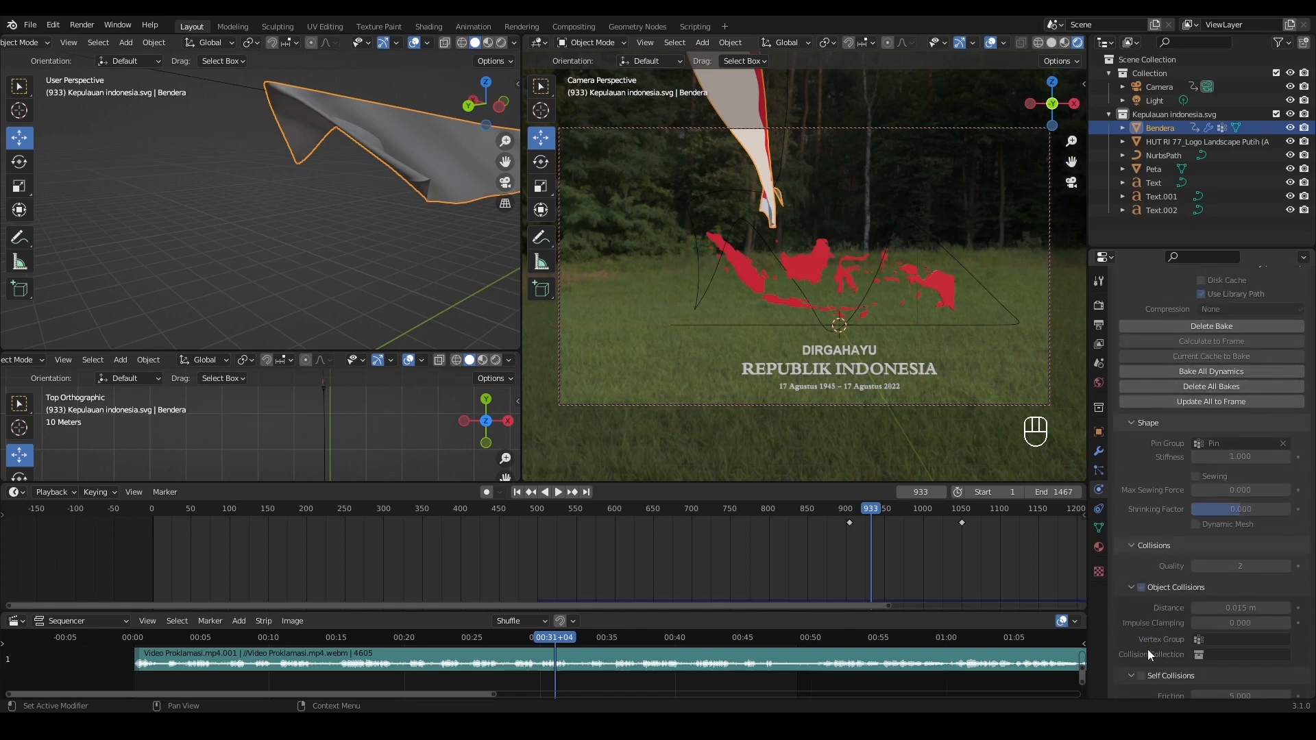
scroll(1147, 648, "down", 6)
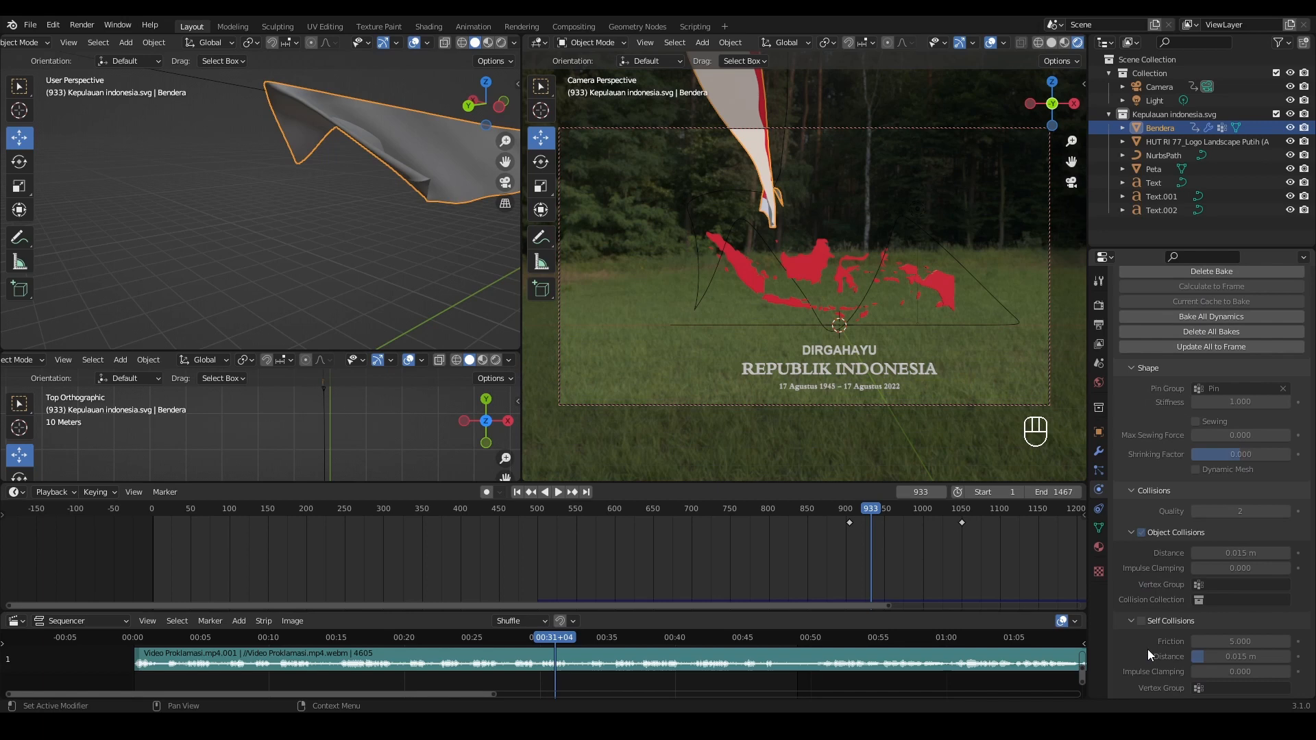
scroll(1147, 648, "down", 1)
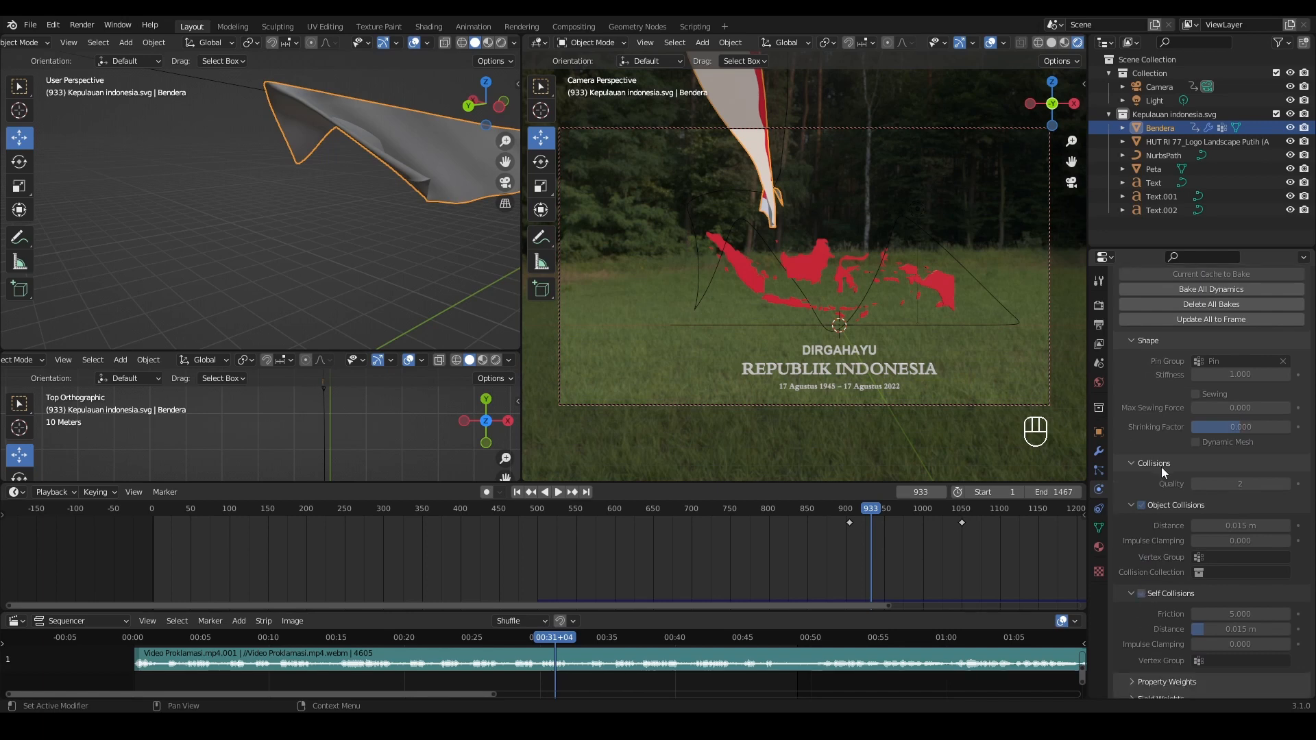
scroll(1162, 464, "up", 2)
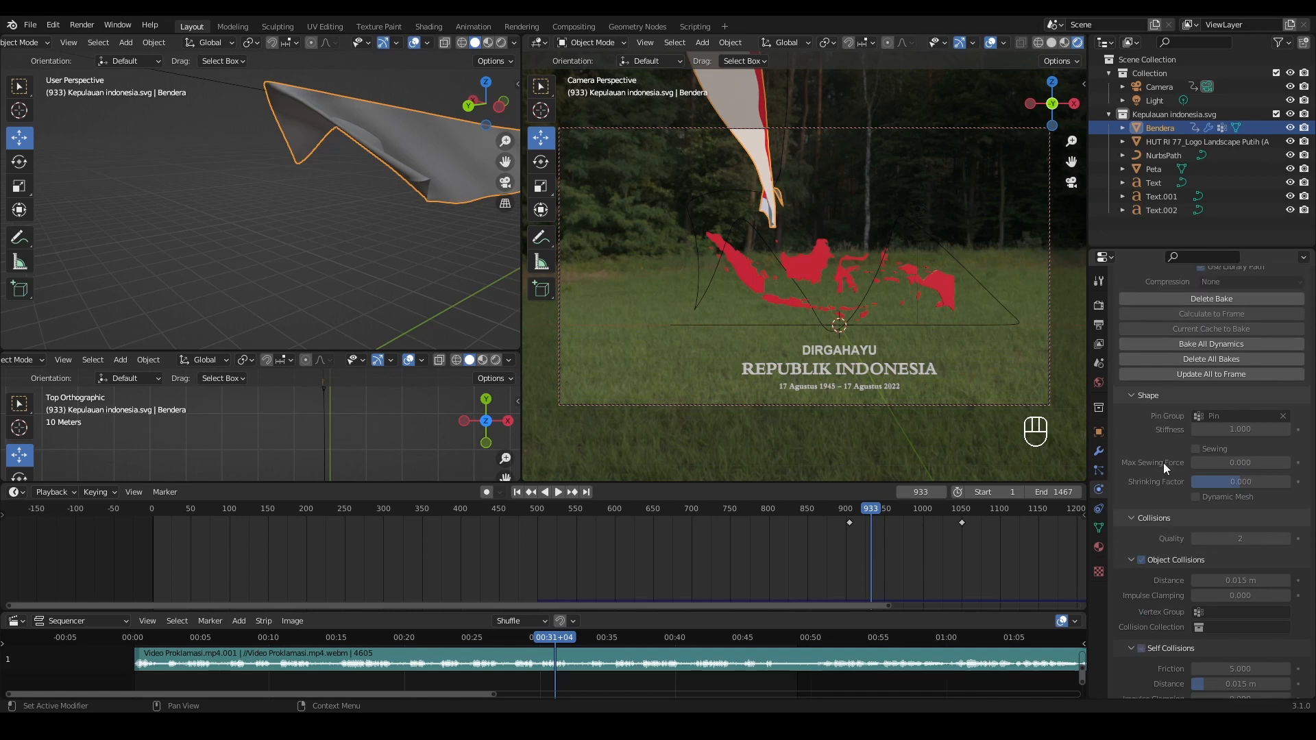
- Delete the flag's existing cloth bake and bake the simulation again with self collisions enabled
left_click(1214, 299)
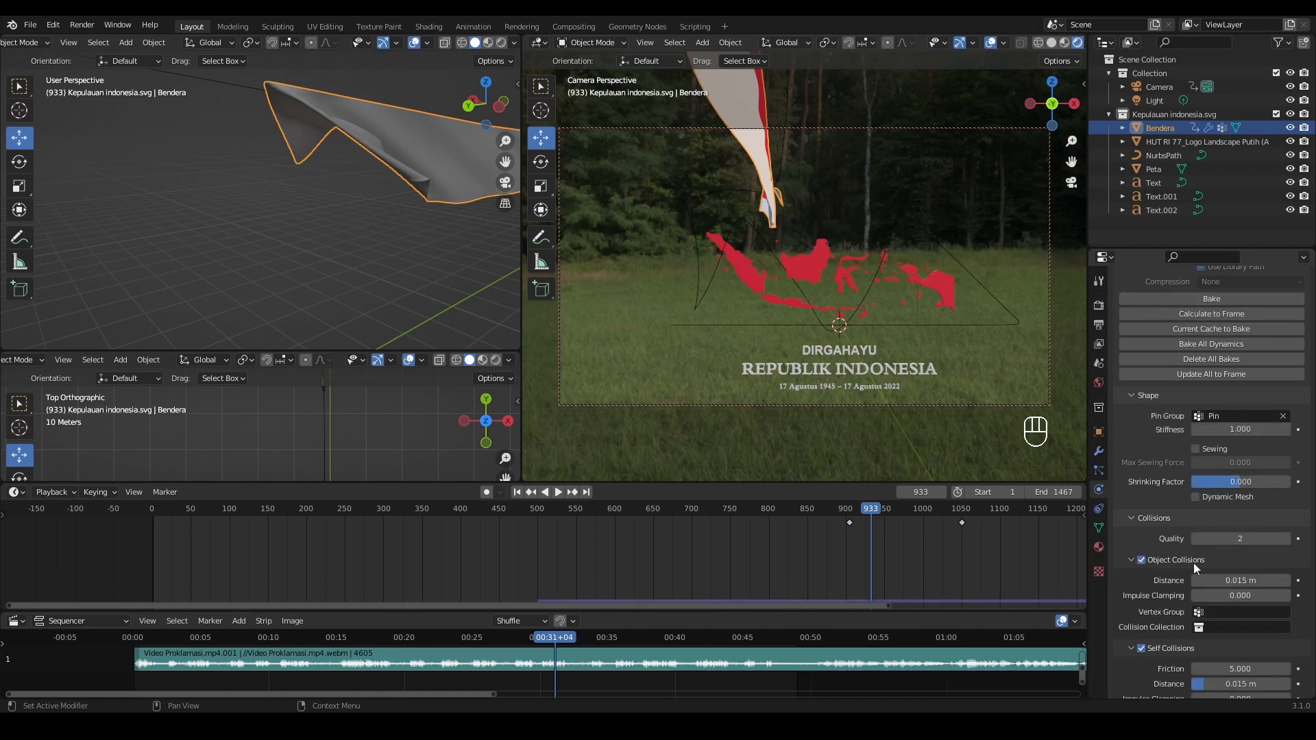
scroll(1174, 387, "down", 1)
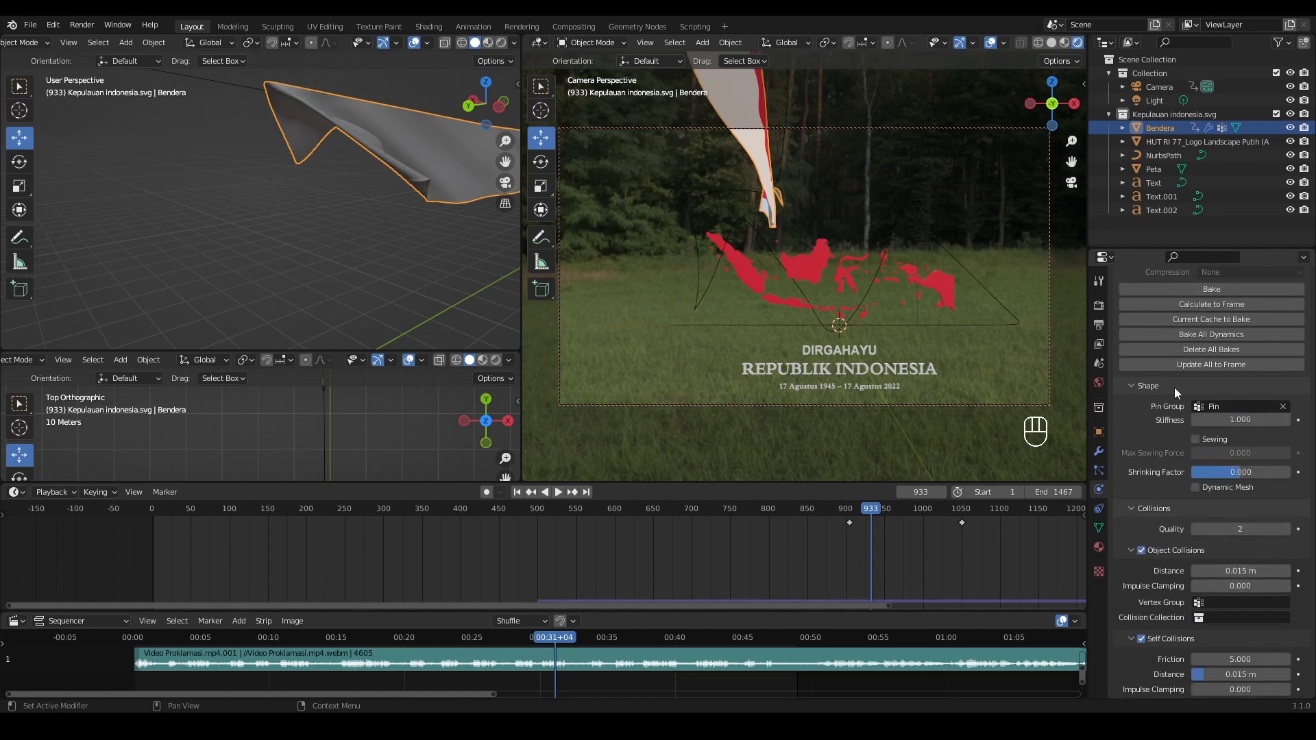
left_click(1220, 289)
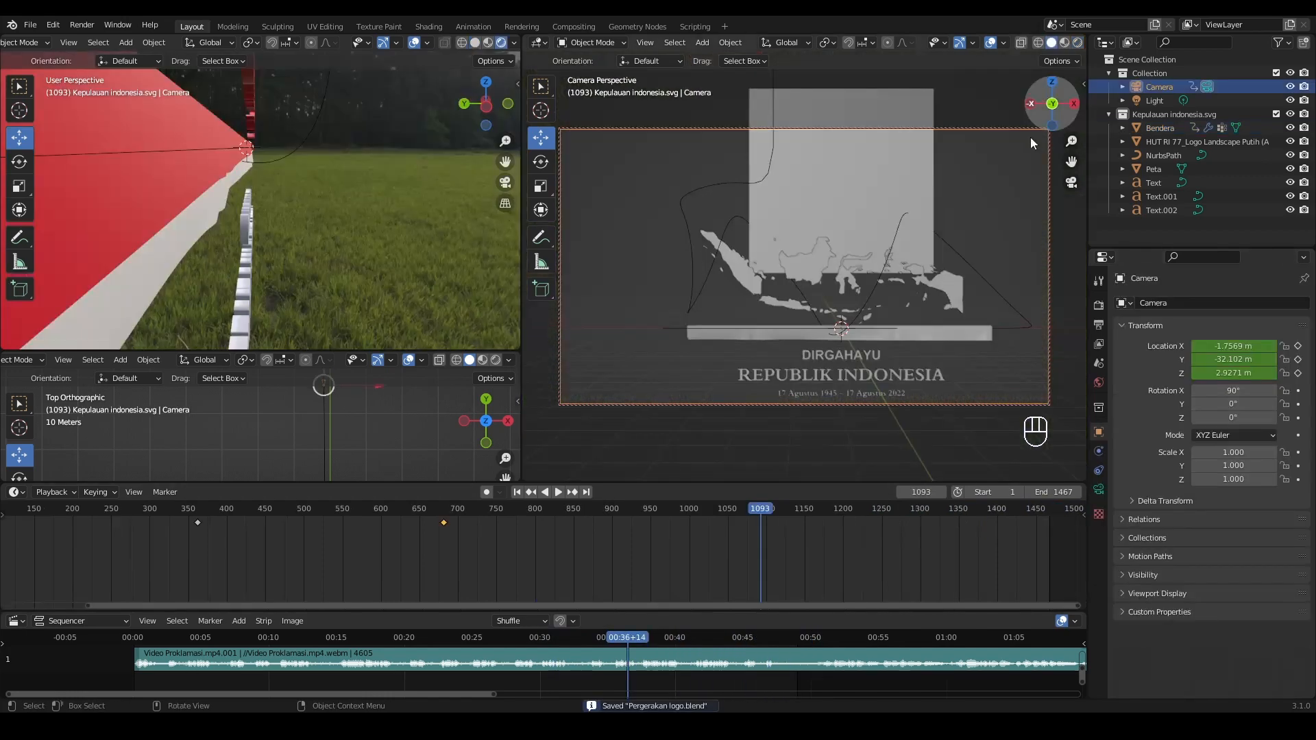
- Show the camera view in rendered shading and expand the Alpha image settings in the HUT RI 77 logo plane's material
left_click(1078, 42)
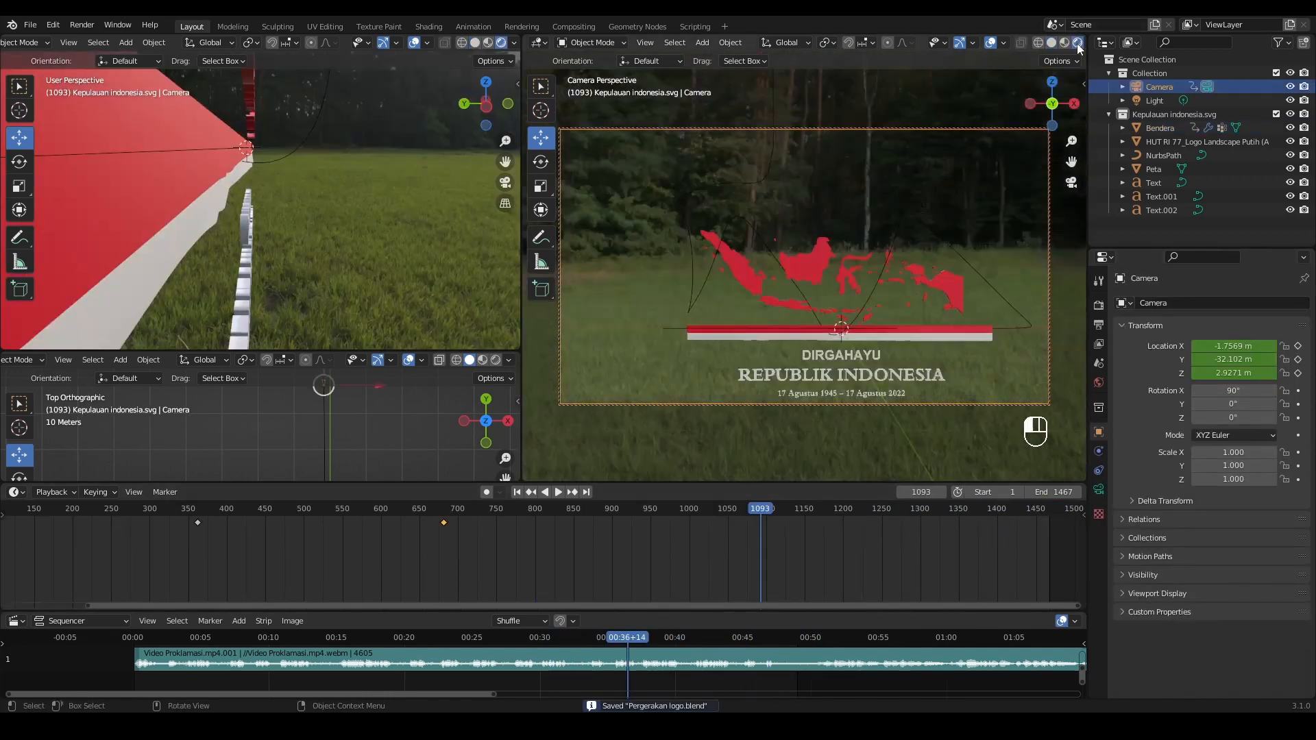
left_click(828, 192)
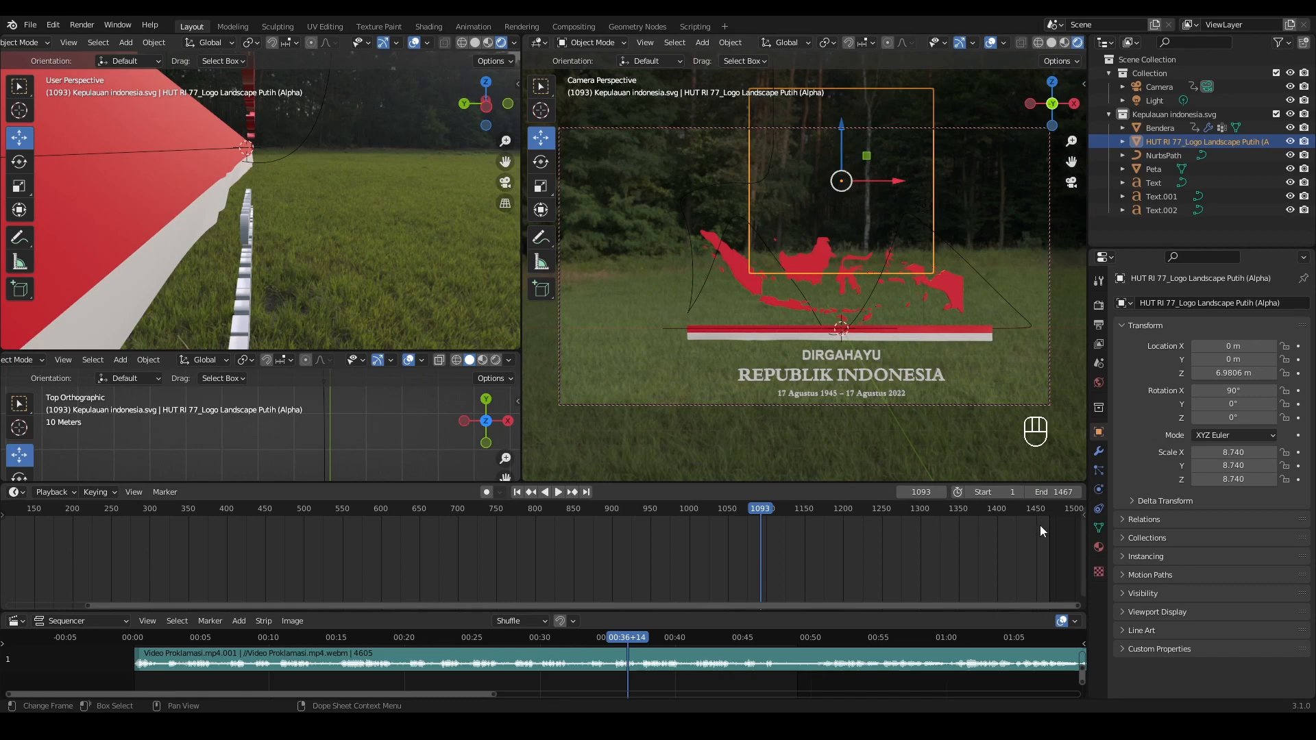
left_click(1098, 549)
scroll(1215, 532, "down", 10)
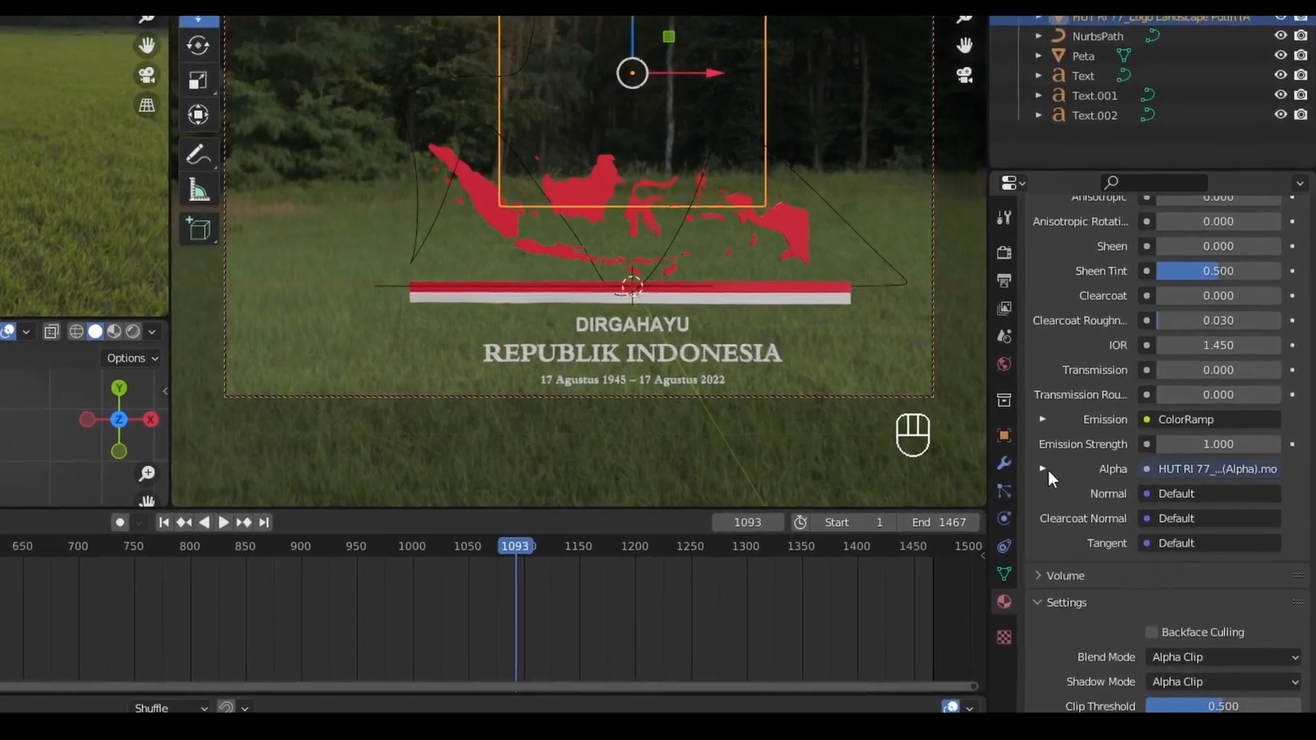
left_click(1043, 469)
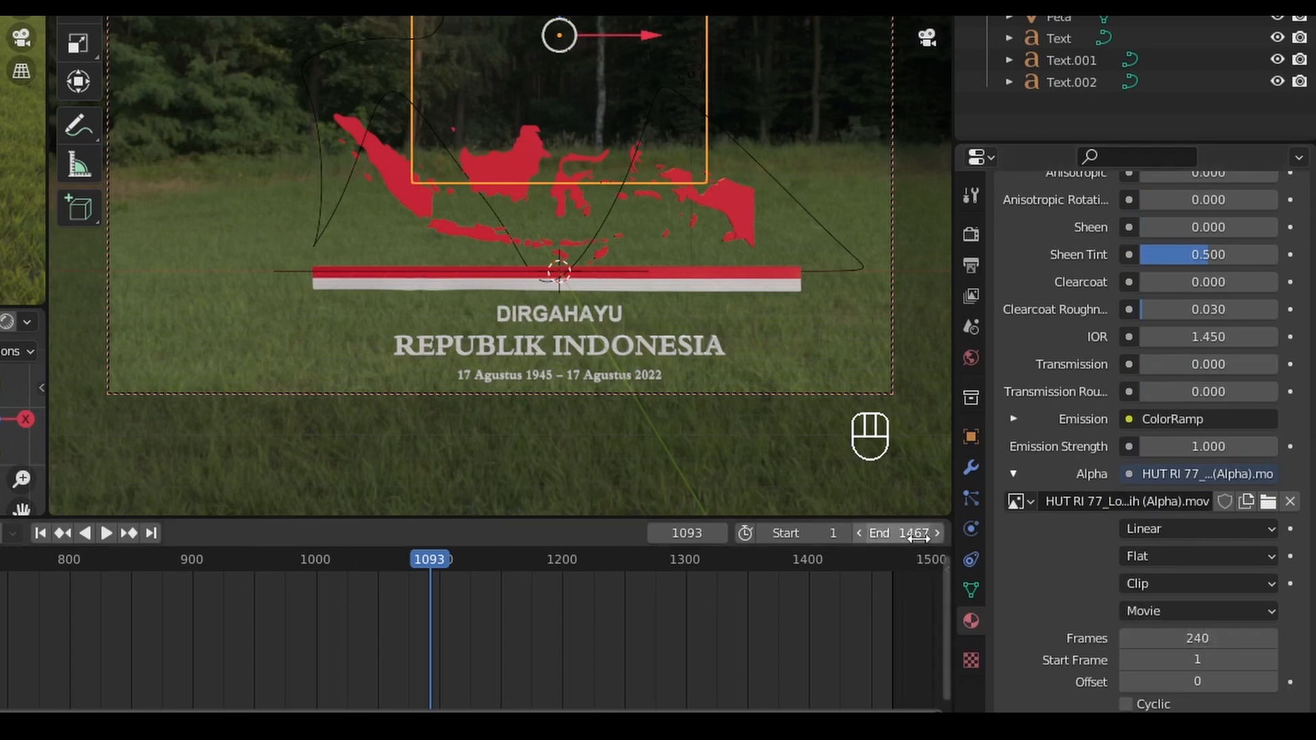
- Scrub the timeline to frame 1085 and set the Start Frame of the logo's alpha movie to 1085
key("space")
left_click_drag(429, 556, 421, 596)
key("space")
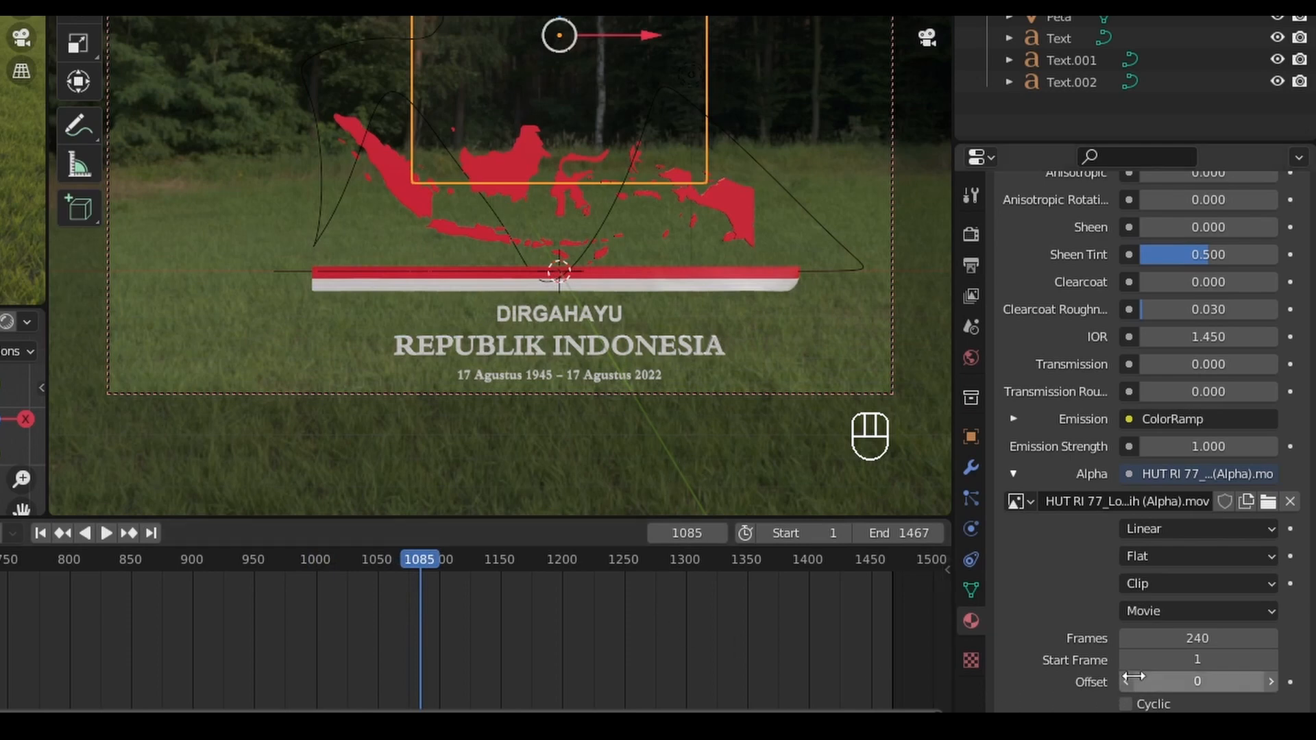
left_click(1190, 659)
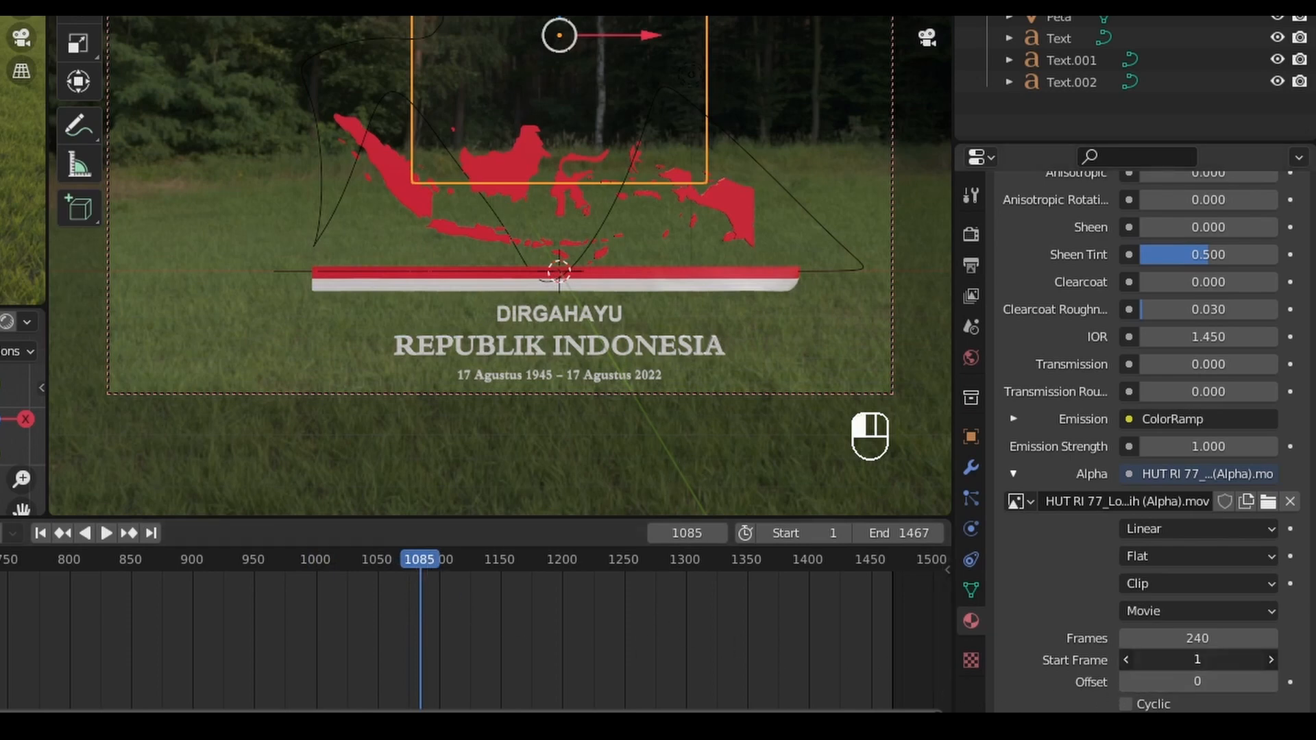
type("1085")
key("Return")
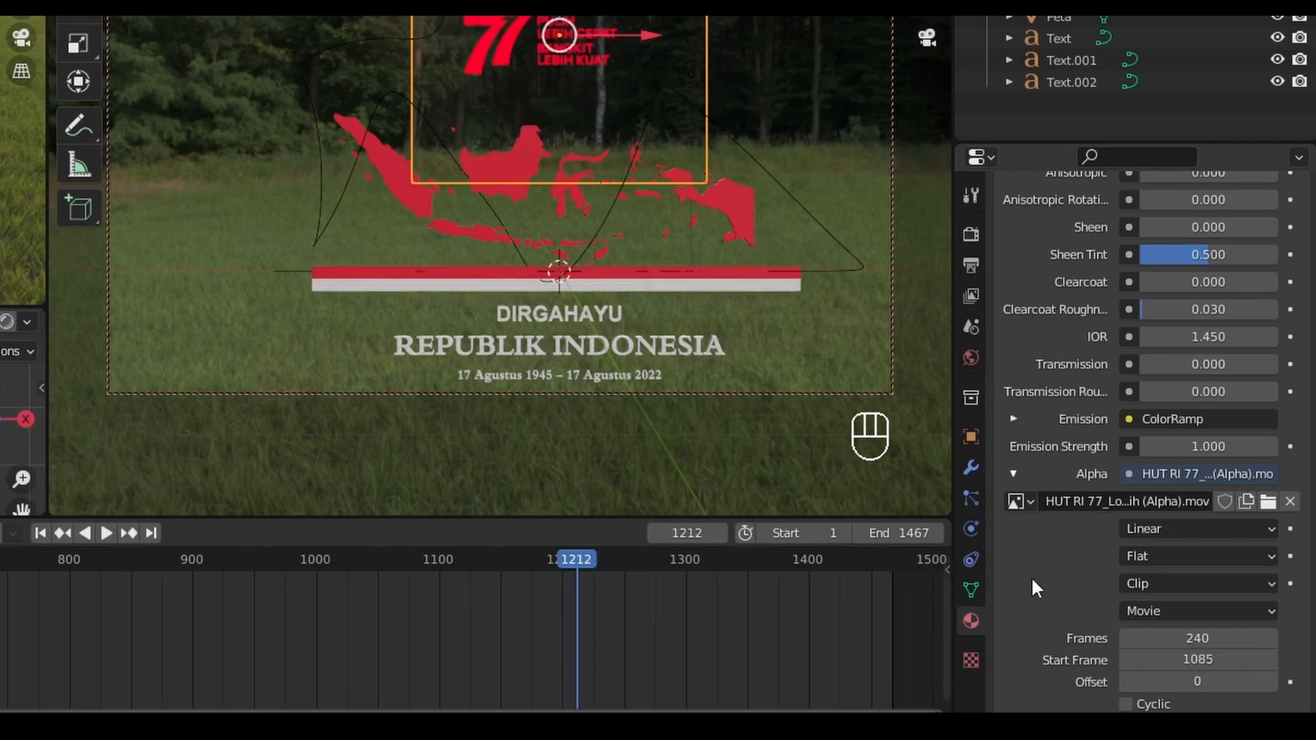
- Keyframe the logo movie's Offset at 0 on frame 1212 and at -141 on frame 1467, and preview the animation
left_click(1290, 682)
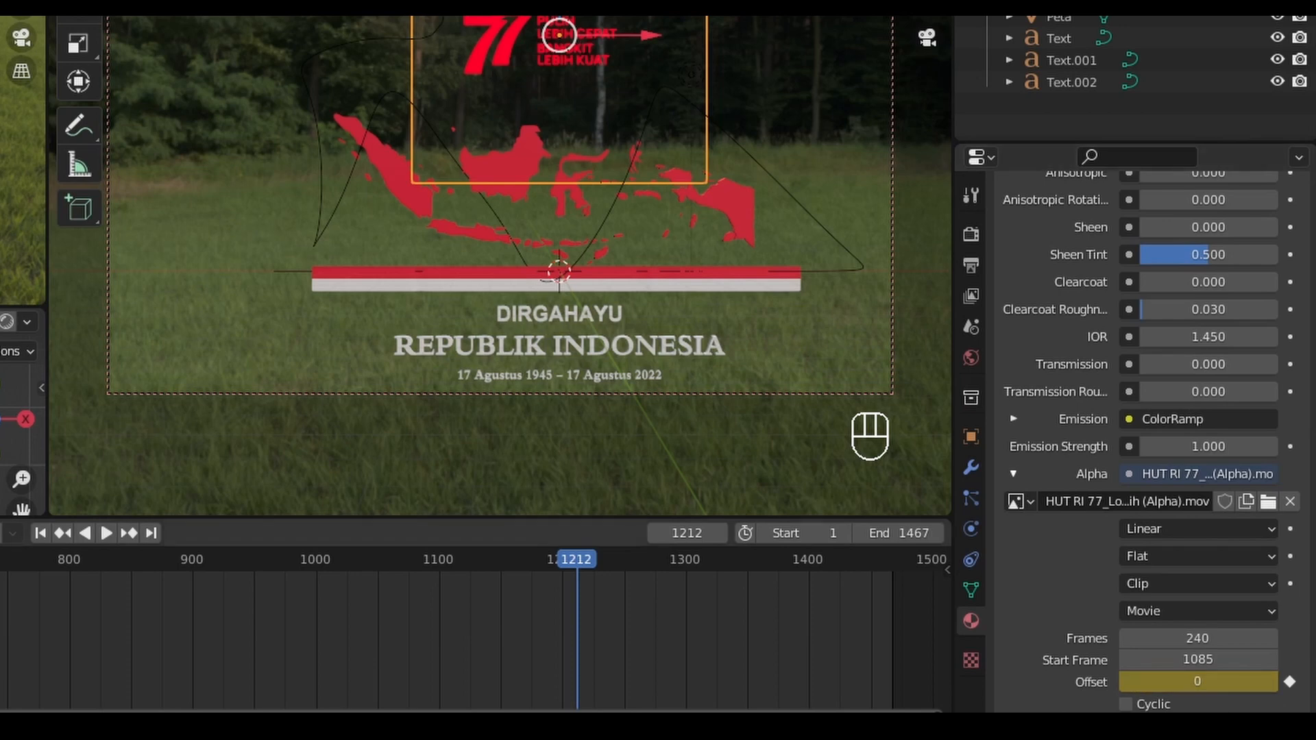
left_click(151, 532)
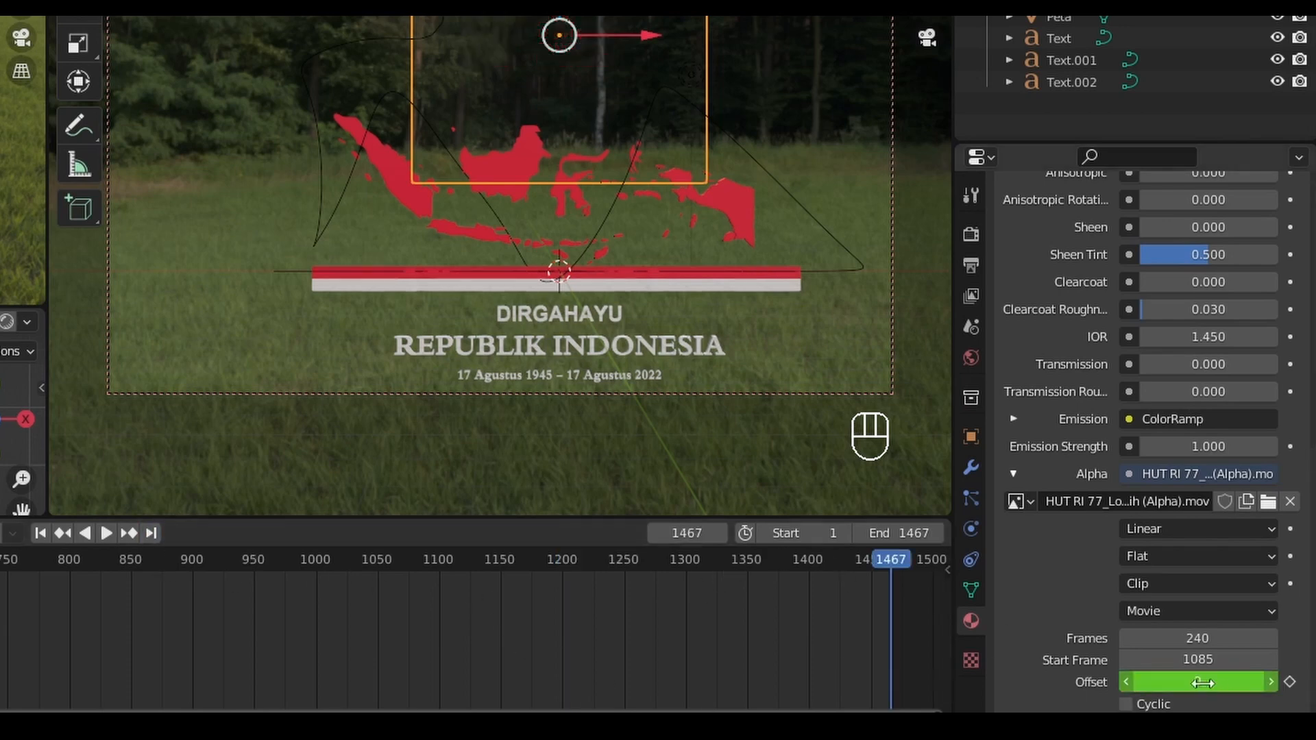
left_click_drag(1197, 681, 1163, 682)
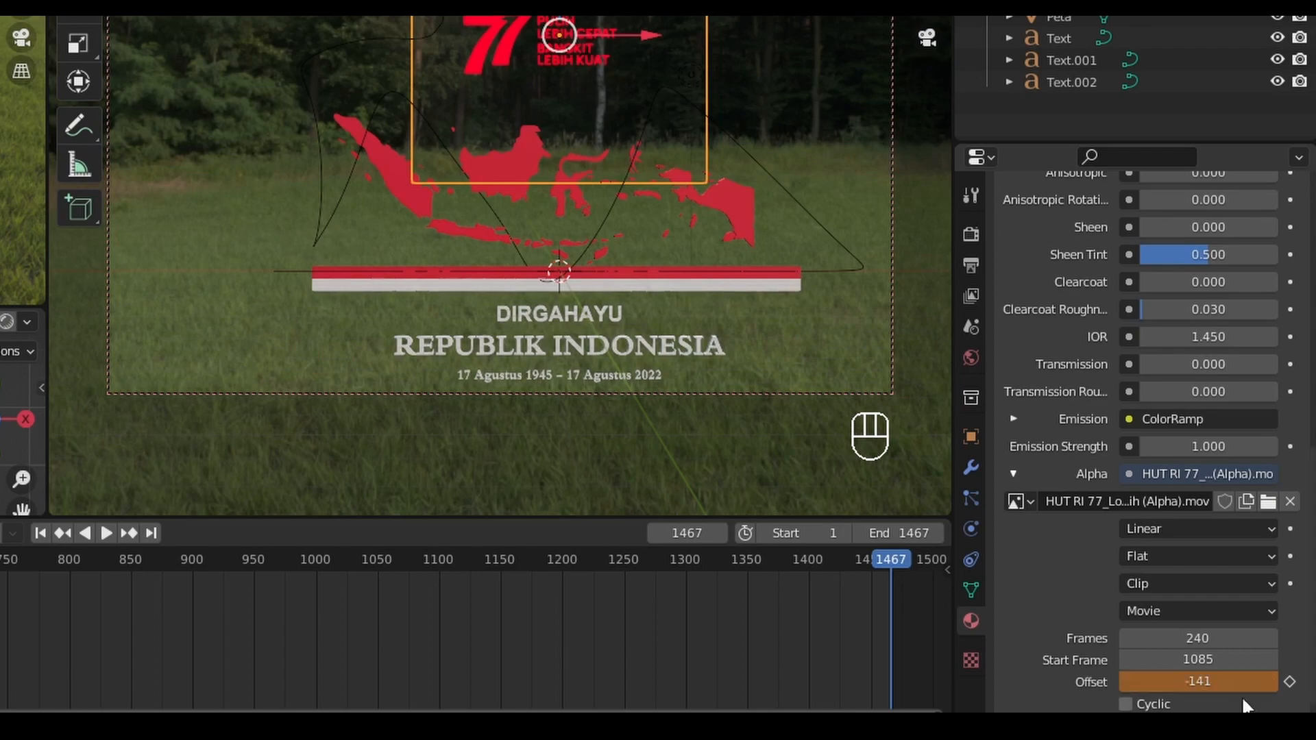
left_click(1289, 682)
left_click(767, 561)
key("space")
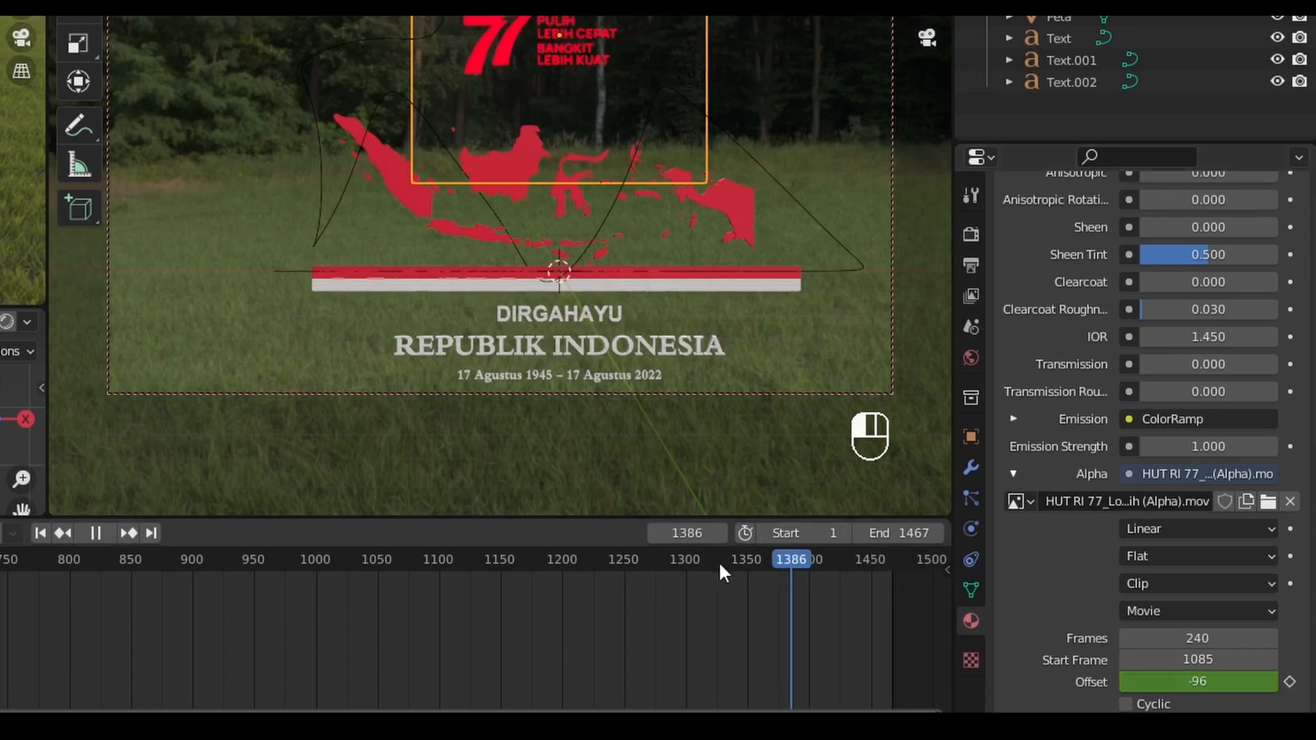
left_click_drag(718, 560, 555, 583)
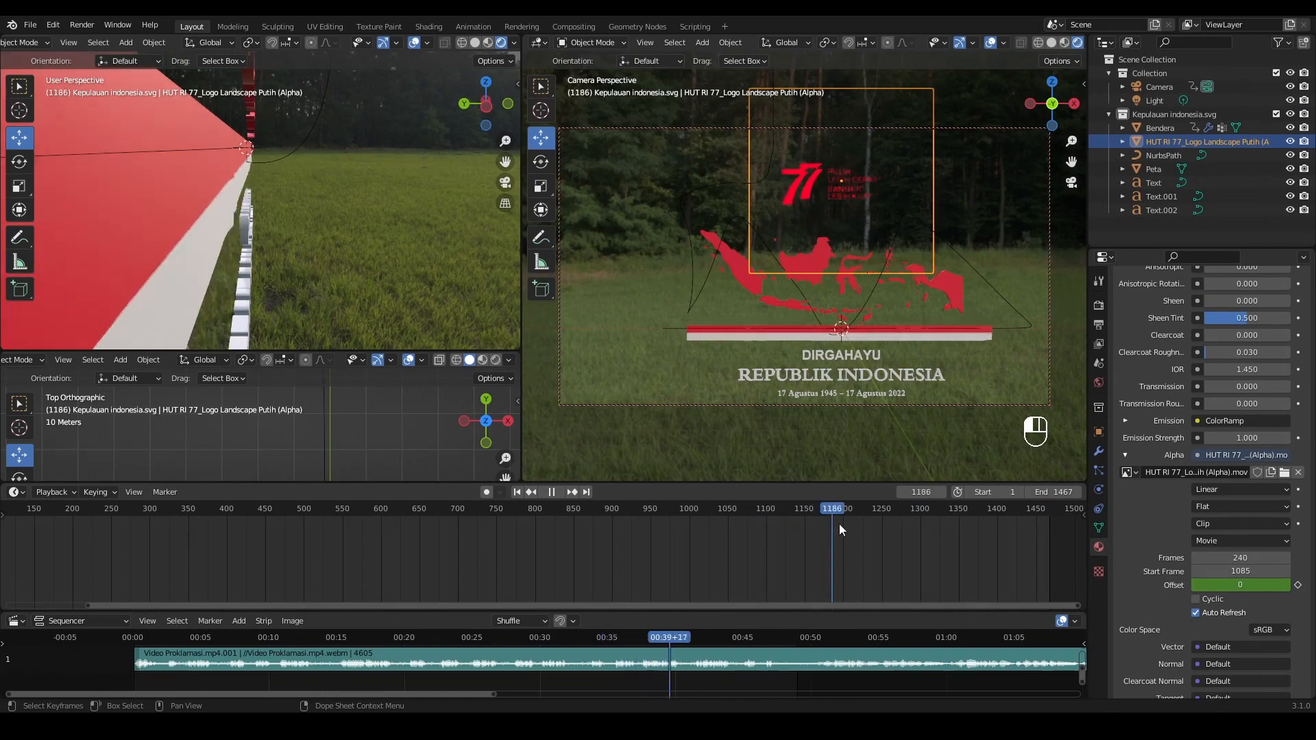
left_click_drag(839, 525, 948, 530)
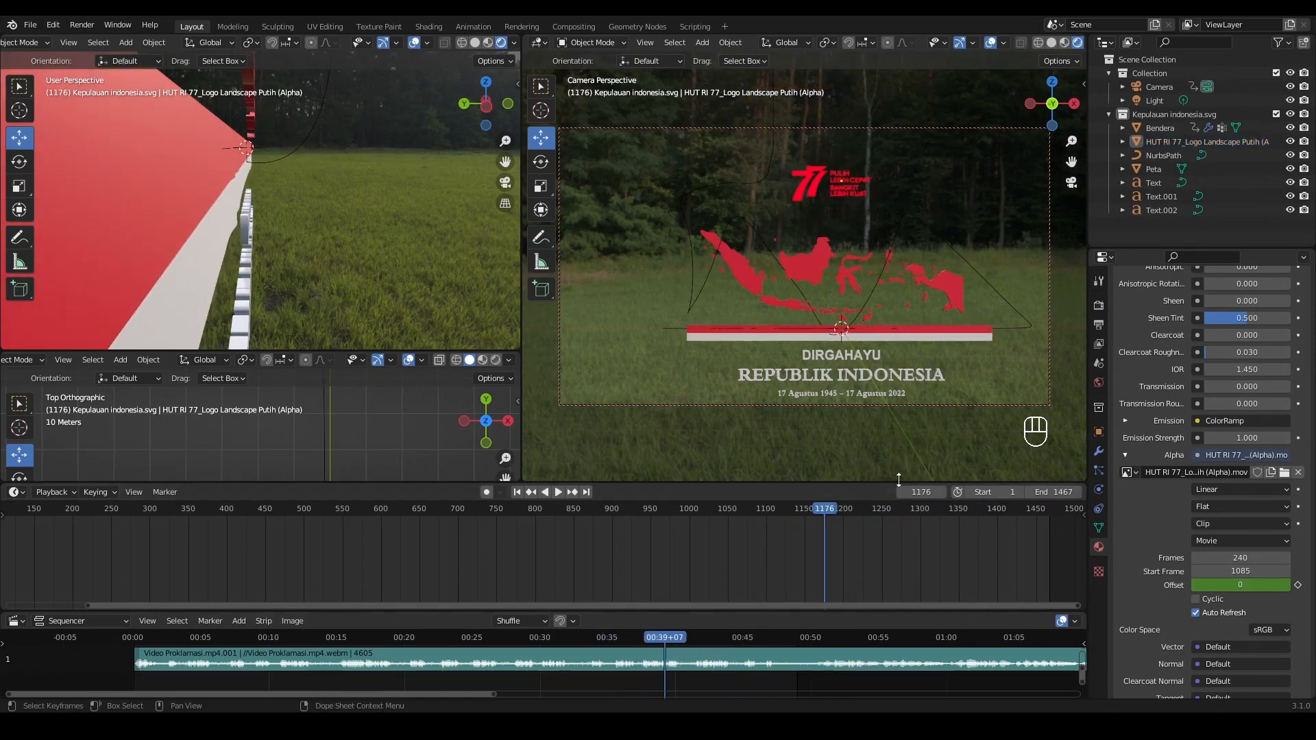
- Add a new material to the DIRGAHAYU text and insert a Location & Rotation keyframe for it at frame 1176
left_click(865, 356)
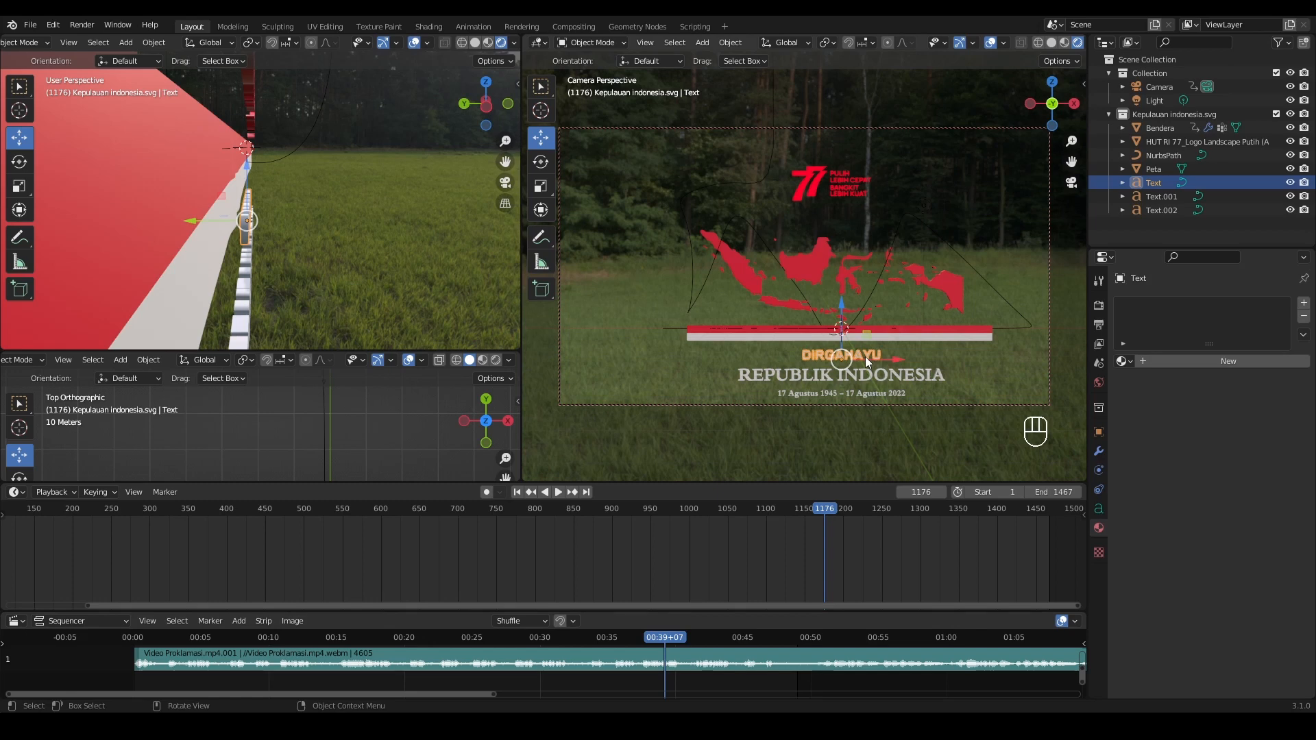
left_click(1233, 363)
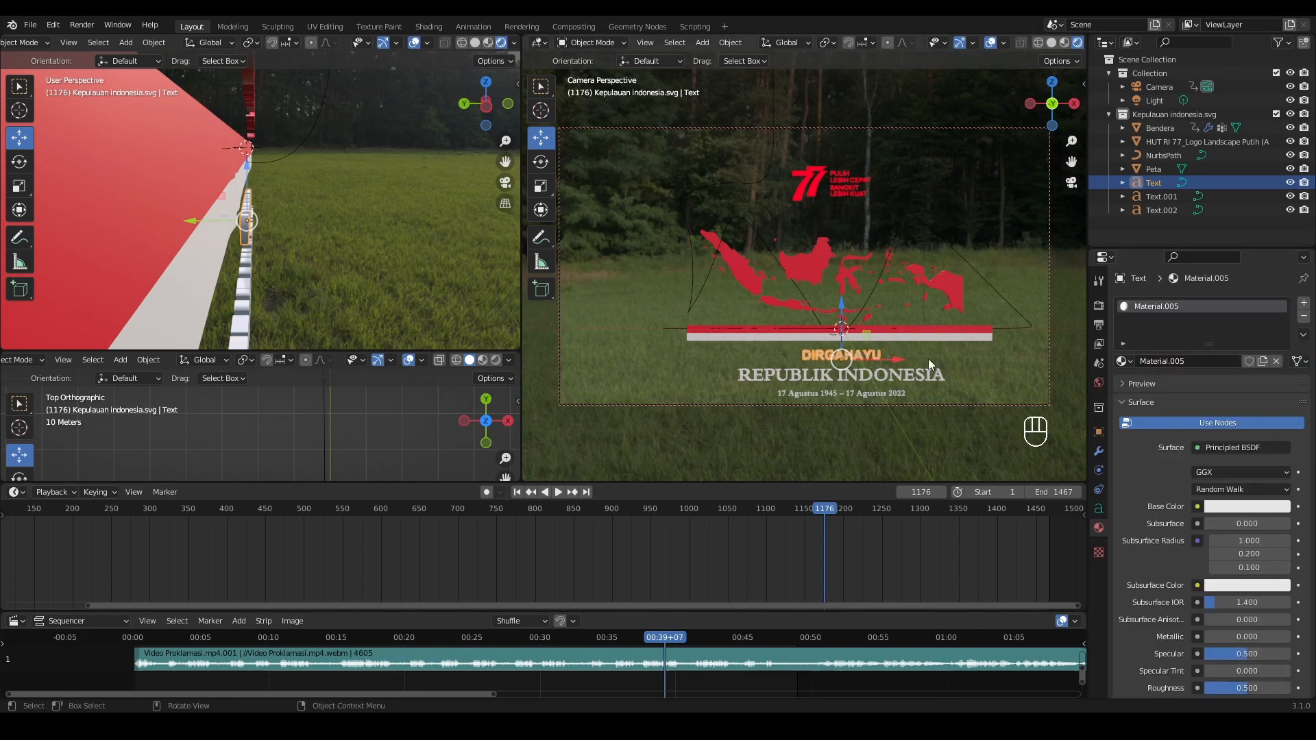
key("i")
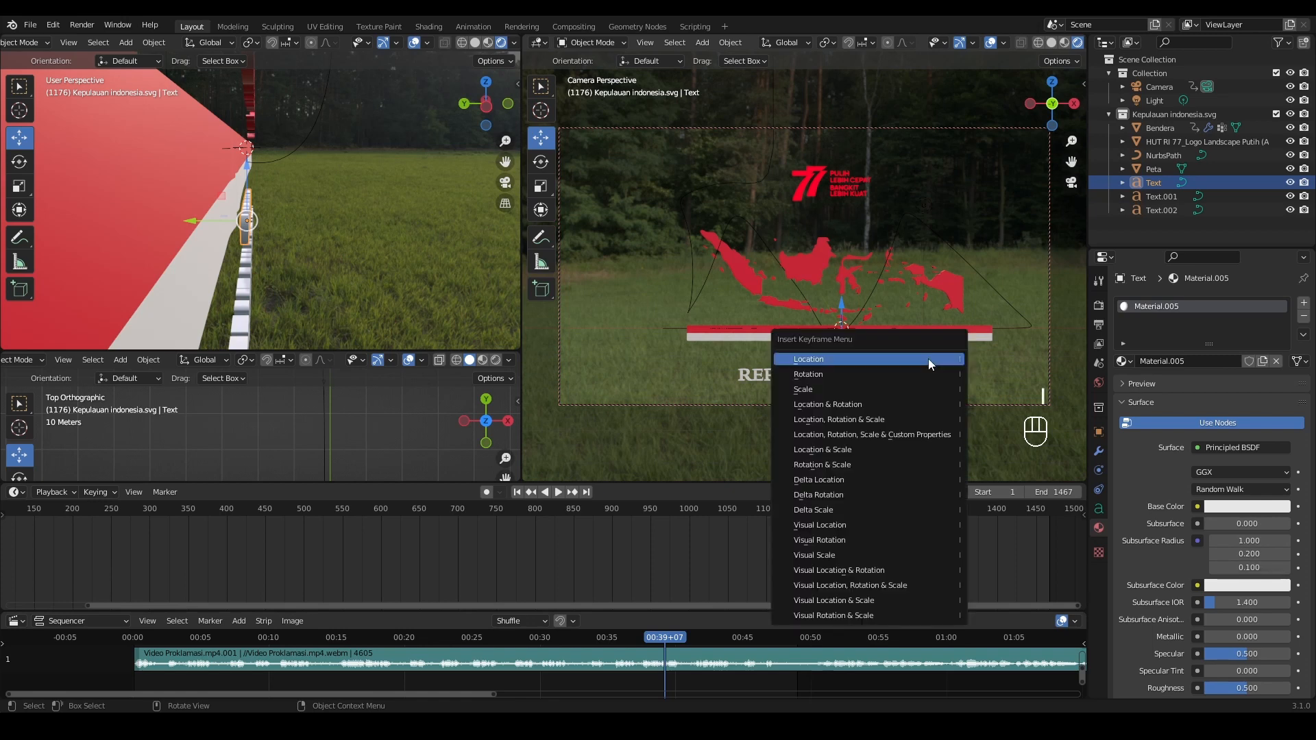
left_click(853, 405)
left_click(1098, 432)
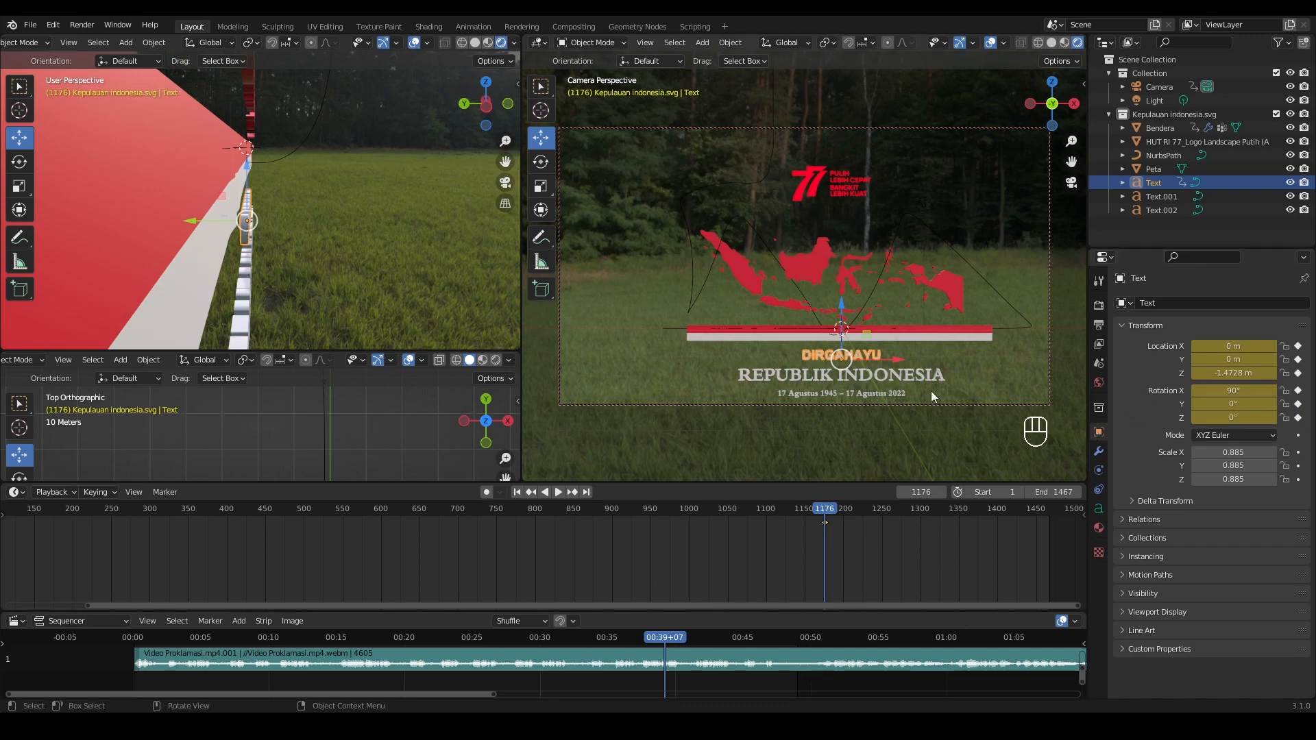
- Insert Location & Rotation keyframes for the REPUBLIK INDONESIA text and the date text at frame 1176
left_click(903, 379)
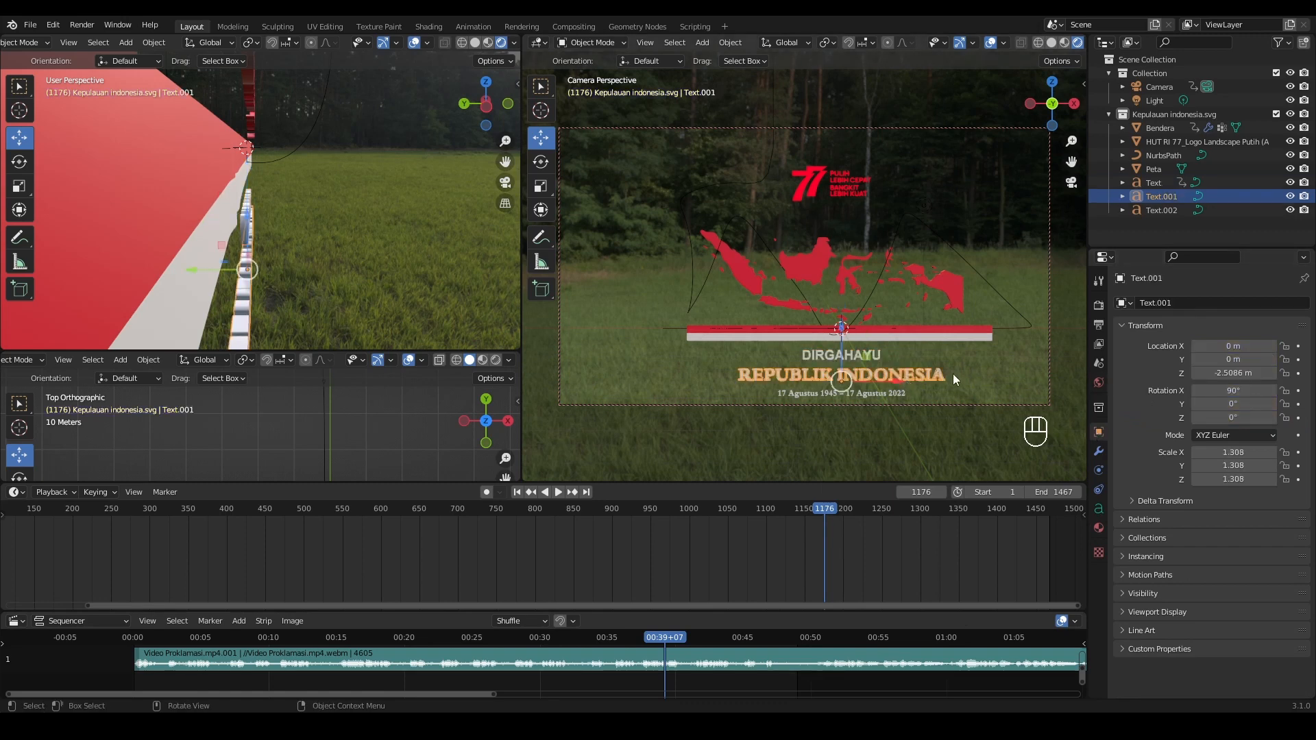
key("i")
left_click(889, 375)
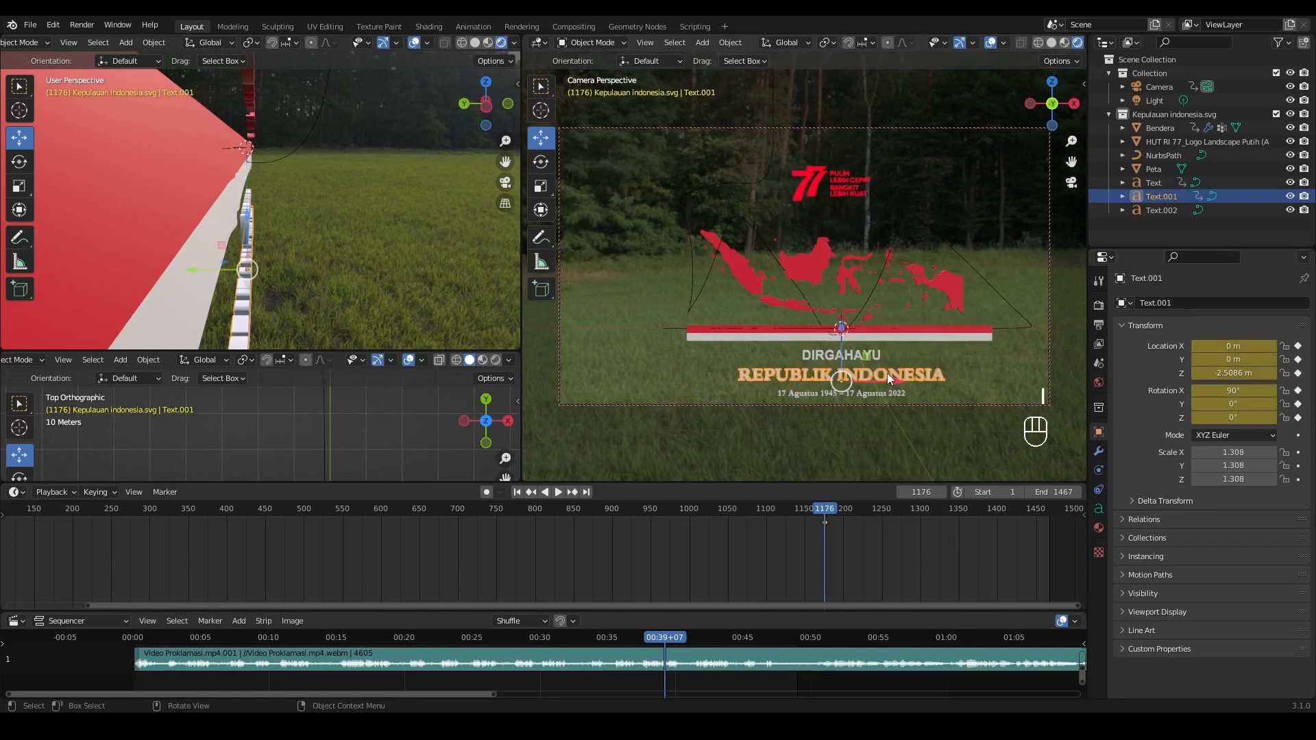
left_click(867, 395)
key("i")
left_click(880, 391)
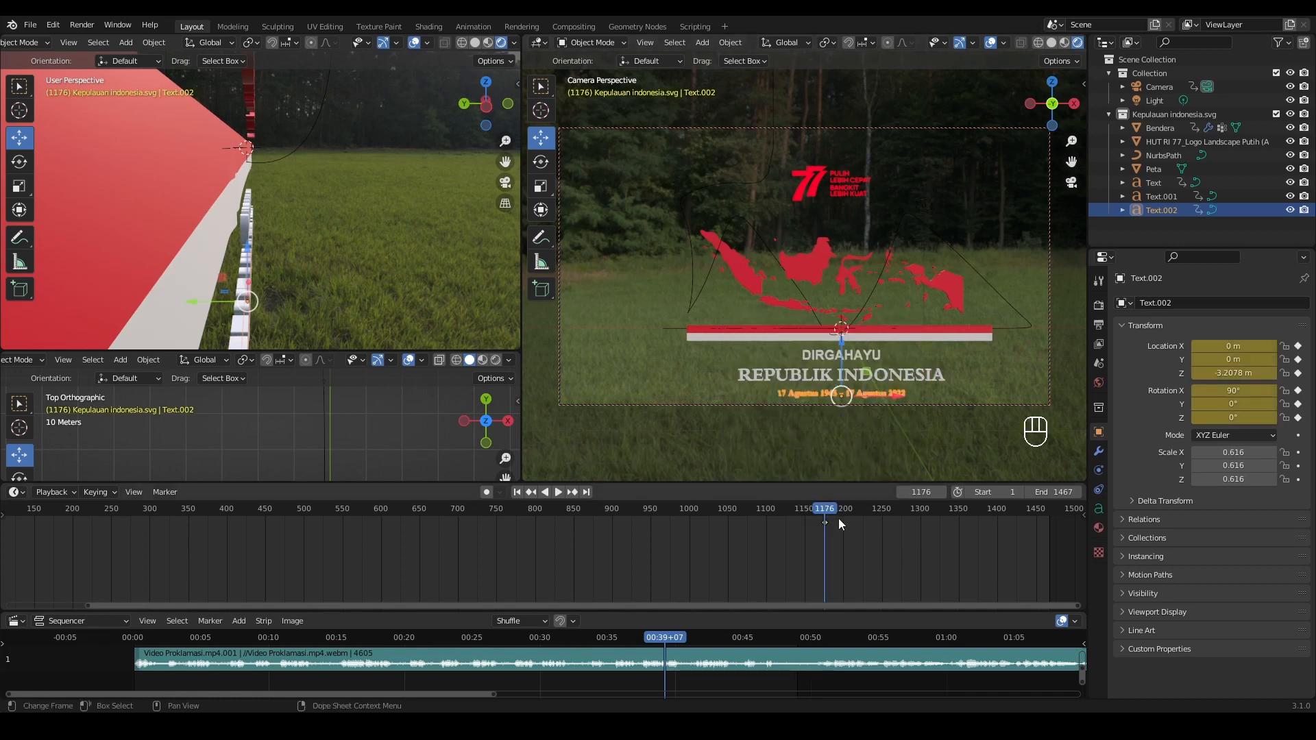
- Scrub the timeline back to frame 1149 and turn on auto keying
key("shift+ctrl+space")
left_click_drag(758, 513, 797, 515)
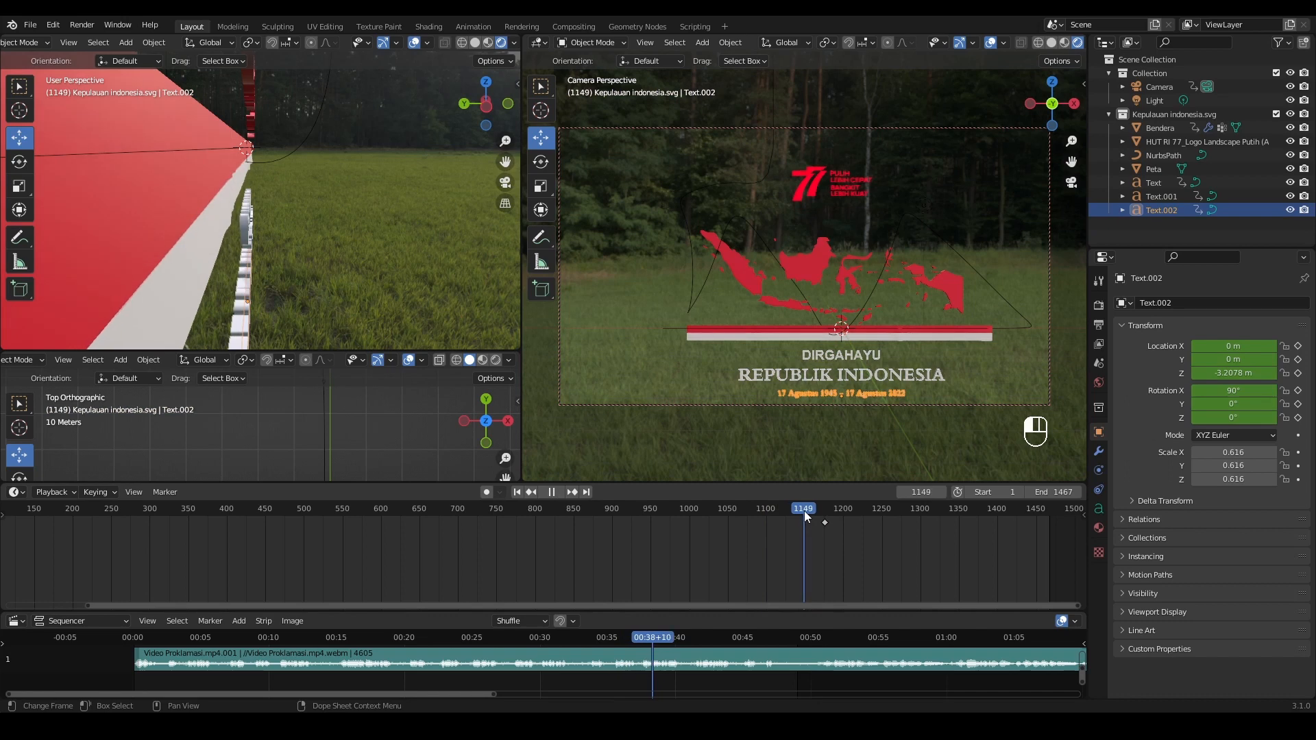
key("space")
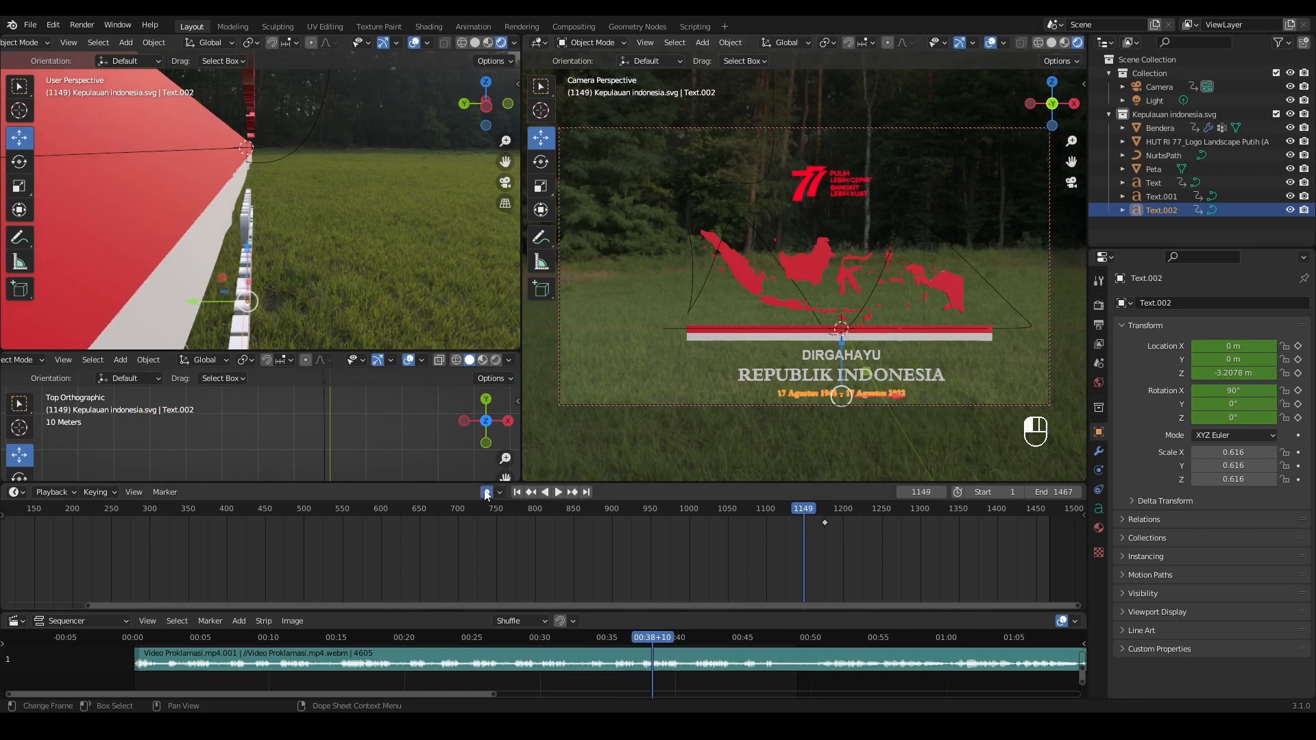
- In front view, move the date text along X out of the camera frame to about 37.27 m and set its X rotation to -576°
left_click(510, 104)
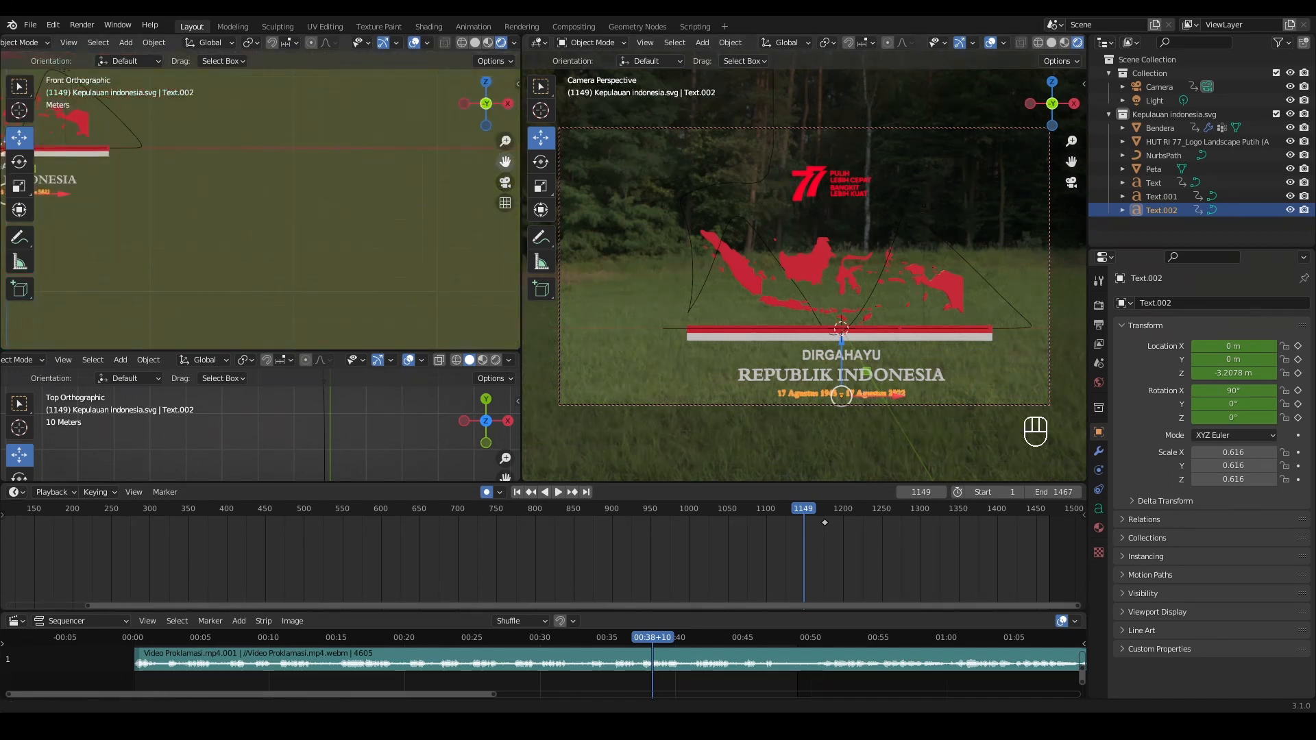
key("Home")
key("g")
key("x")
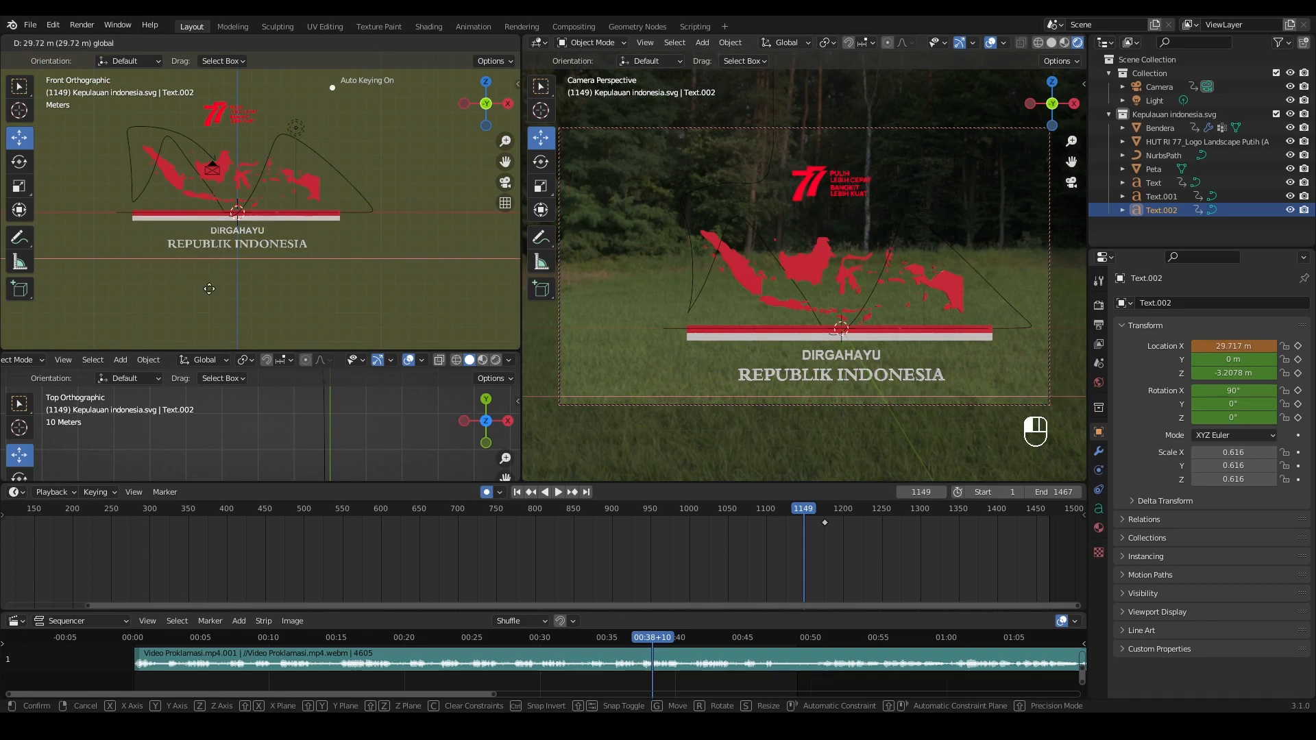
left_click(267, 293)
scroll(268, 293, "down", 5)
left_click_drag(1242, 391, 1069, 391)
scroll(806, 536, "down", 2)
left_click(862, 356)
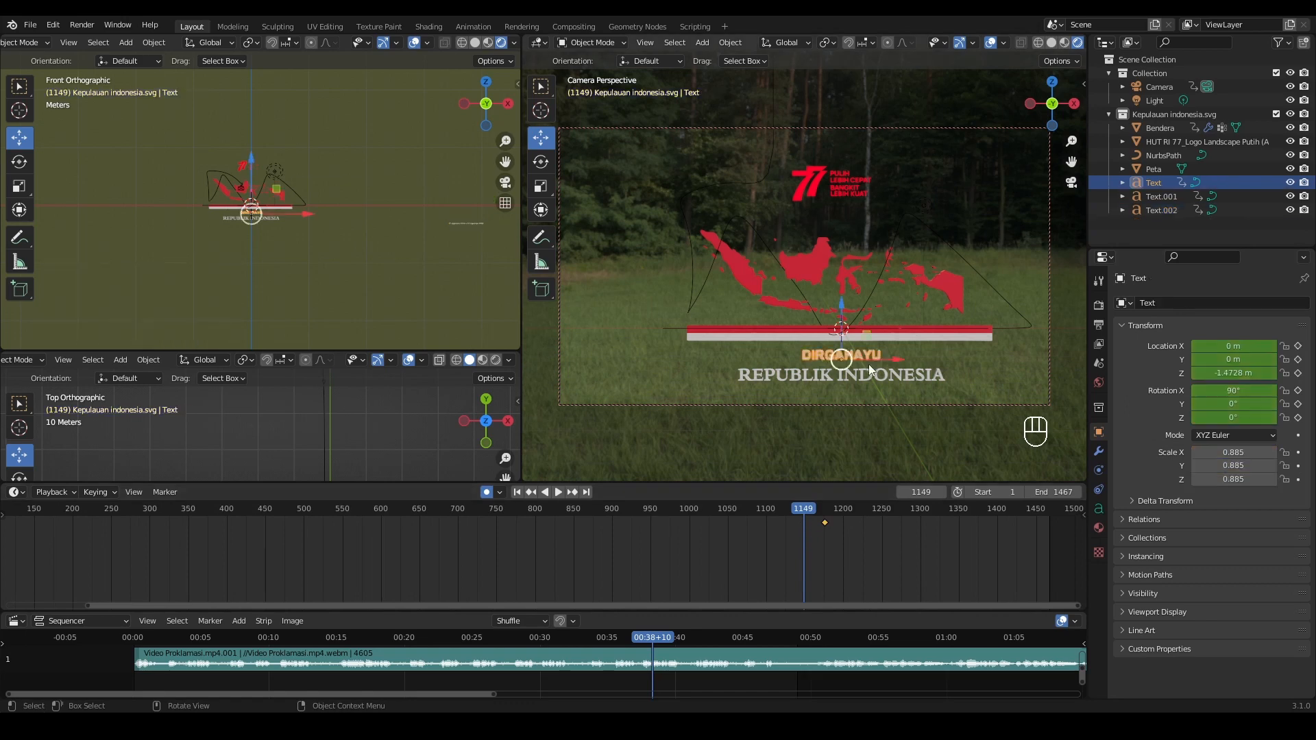
scroll(882, 375, "up", 3)
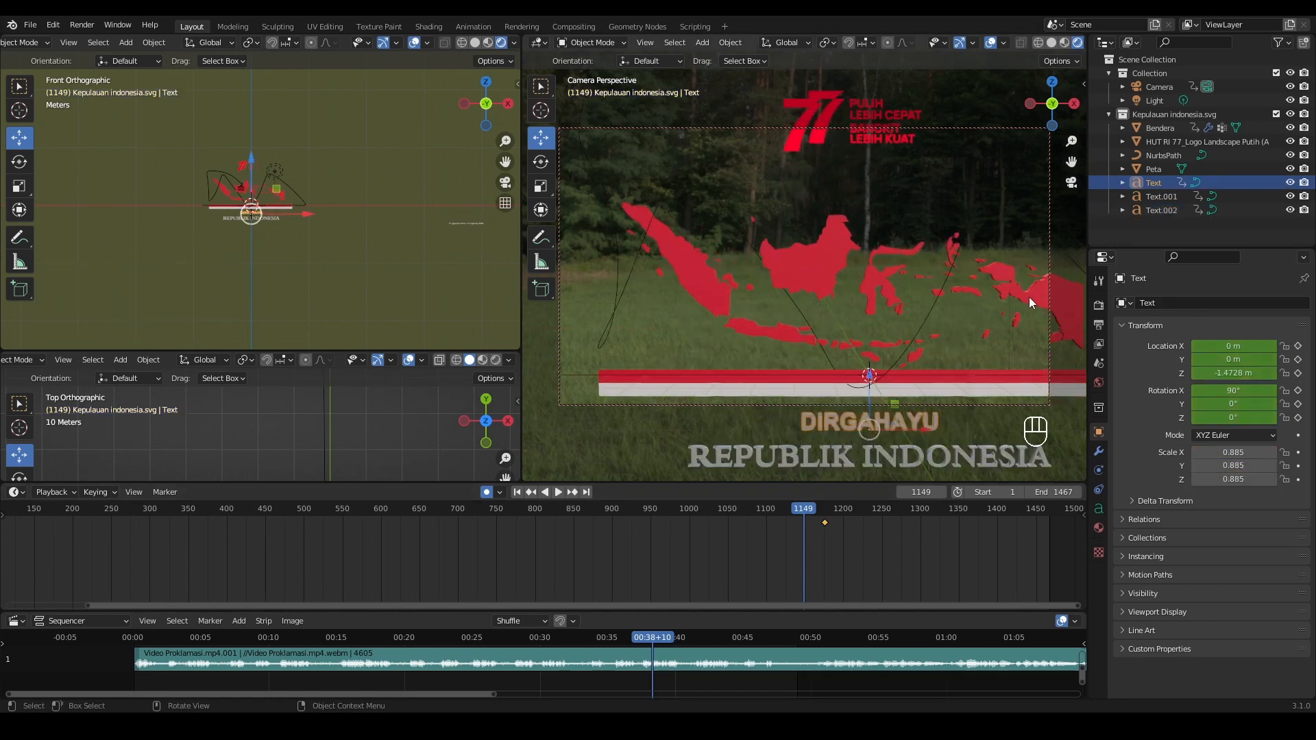
key("ctrl+z")
key("ctrl+z")
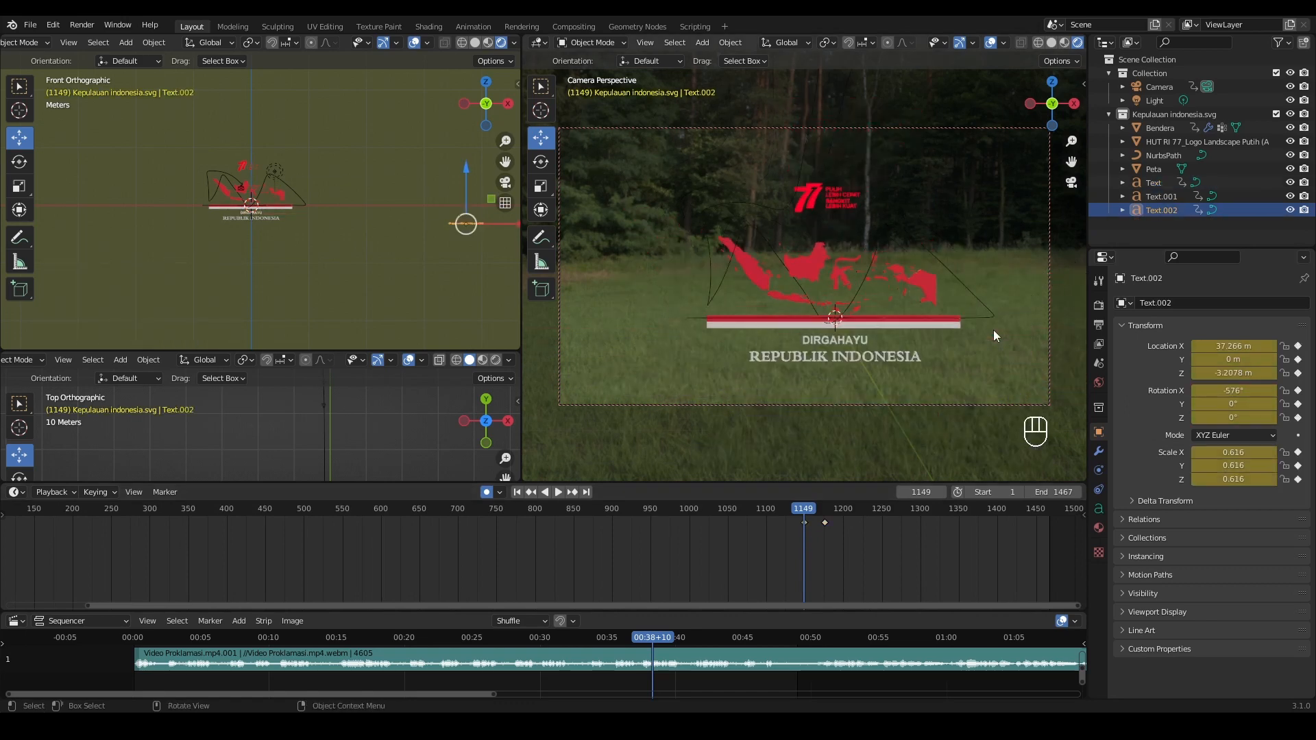
left_click(1159, 87)
key("Delete")
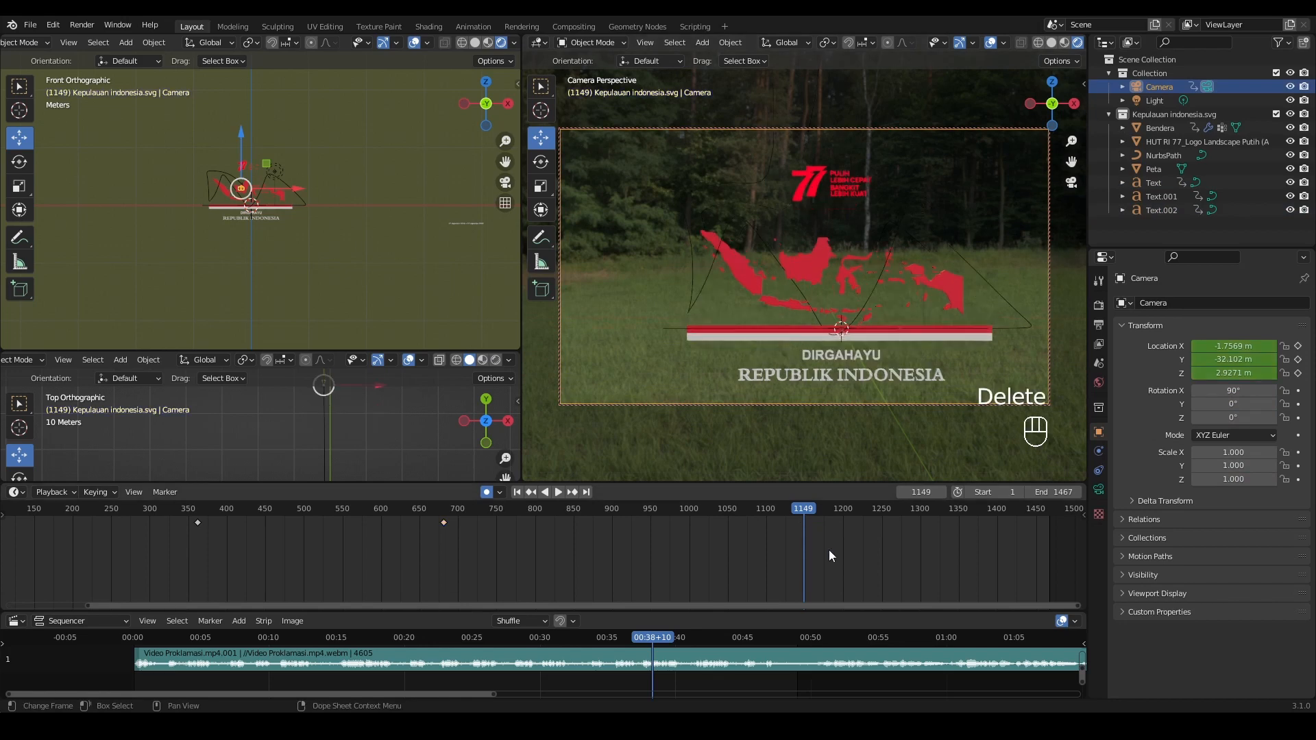
- Set the vertical alignment of the DIRGAHAYU text to Center
left_click(845, 355)
left_click(1099, 507)
scroll(1178, 549, "down", 8)
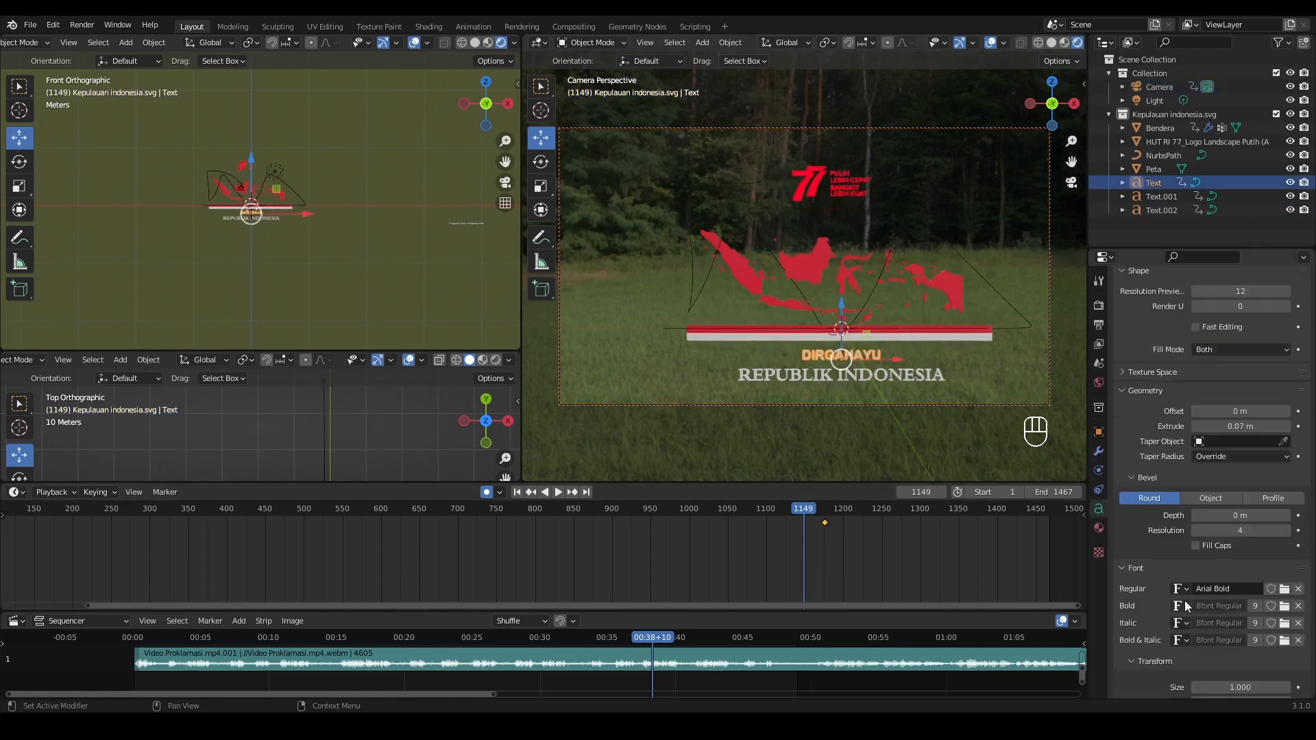
left_click(1233, 616)
left_click(1220, 570)
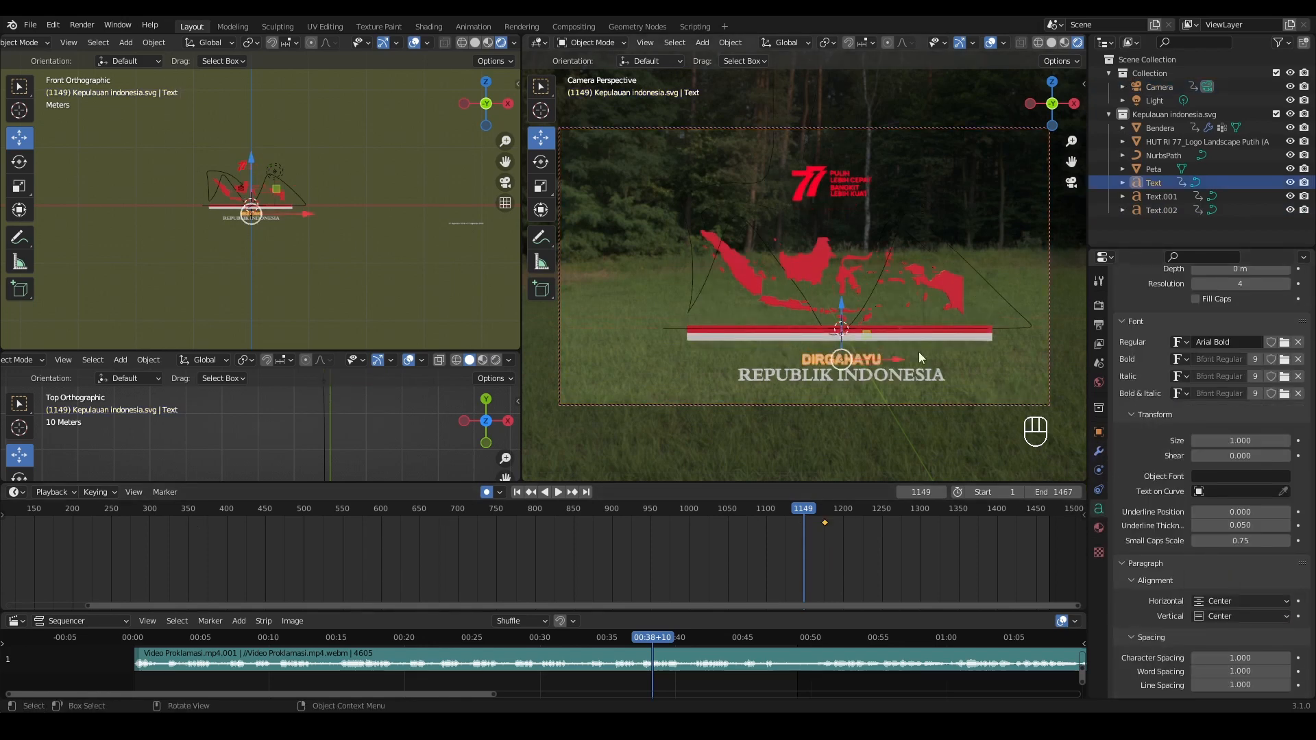
- At frame 1149, raise the DIRGAHAYU text about 0.29 m, move it -21.19 m along X out of frame and set its X rotation to -314°
left_click_drag(840, 306, 900, 357)
type("gx-21.19")
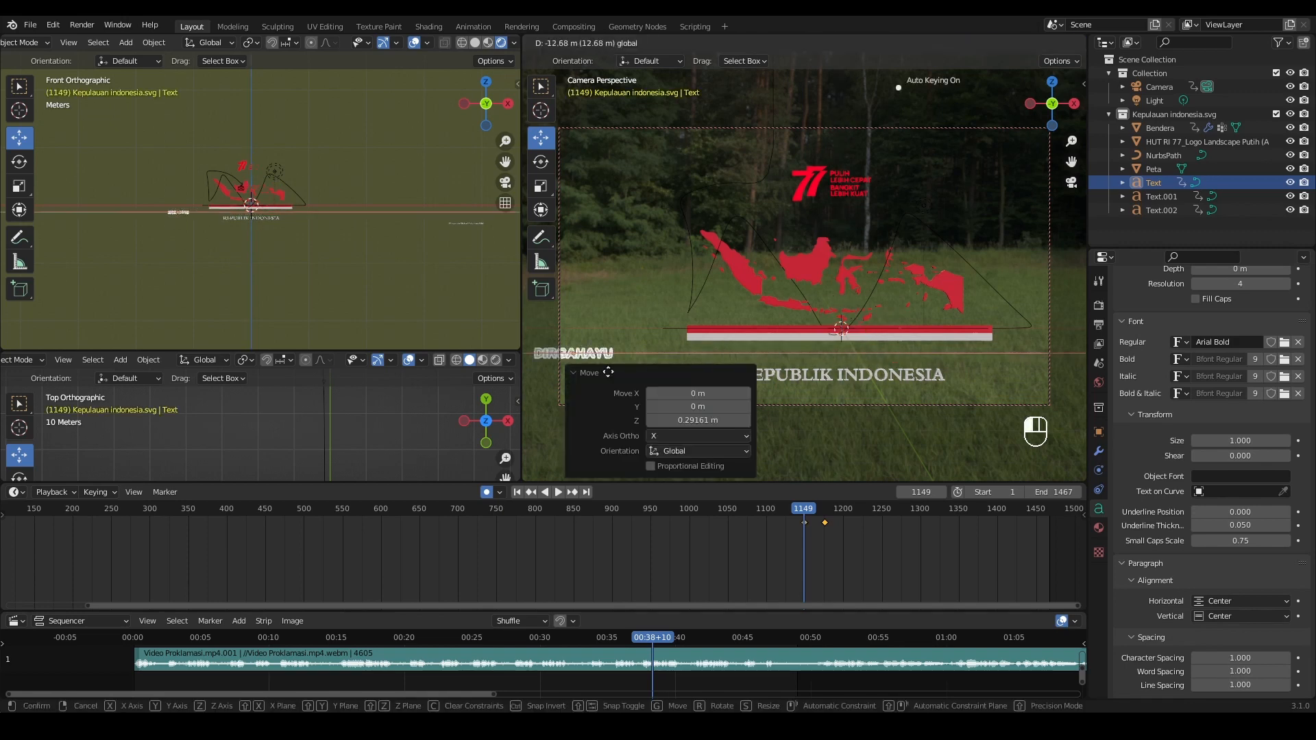
key("Return")
left_click(1098, 432)
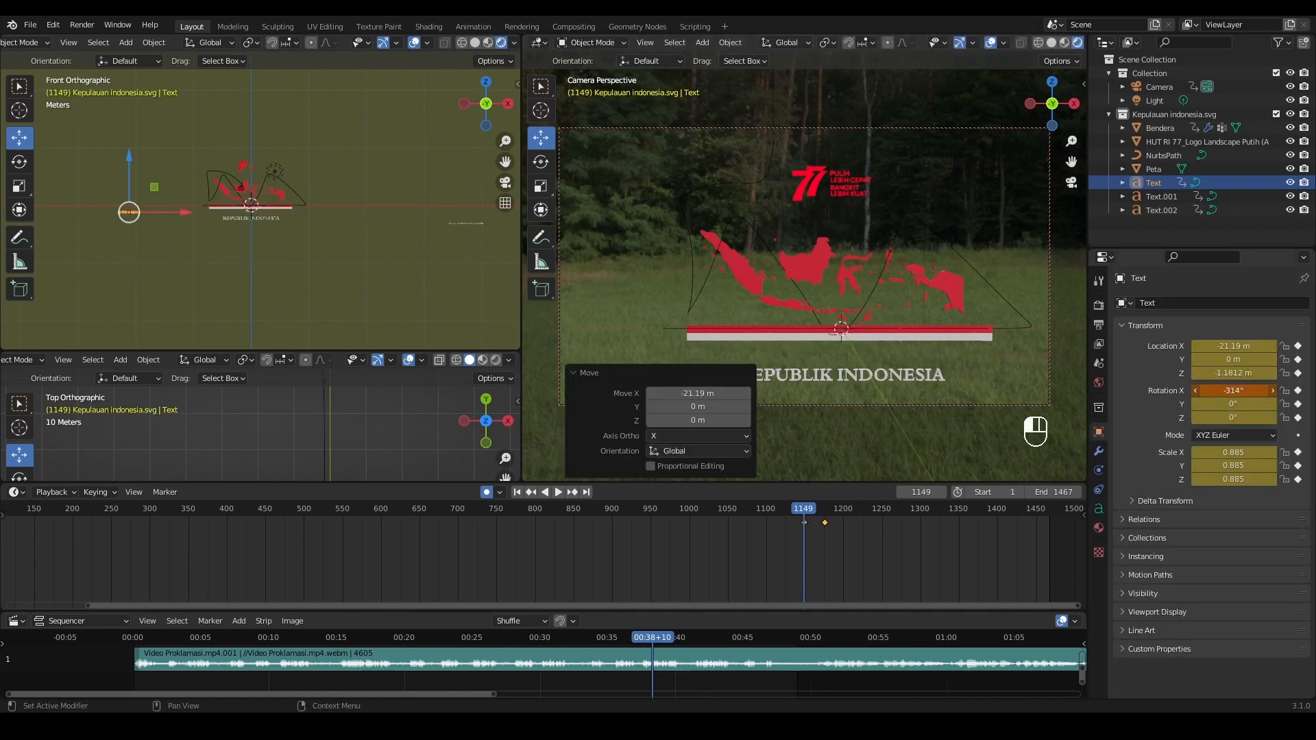
- At frame 1176, raise the DIRGAHAYU text along Z to about -1.21 m, clear of the REPUBLIK INDONESIA text
left_click(824, 512)
key("Right")
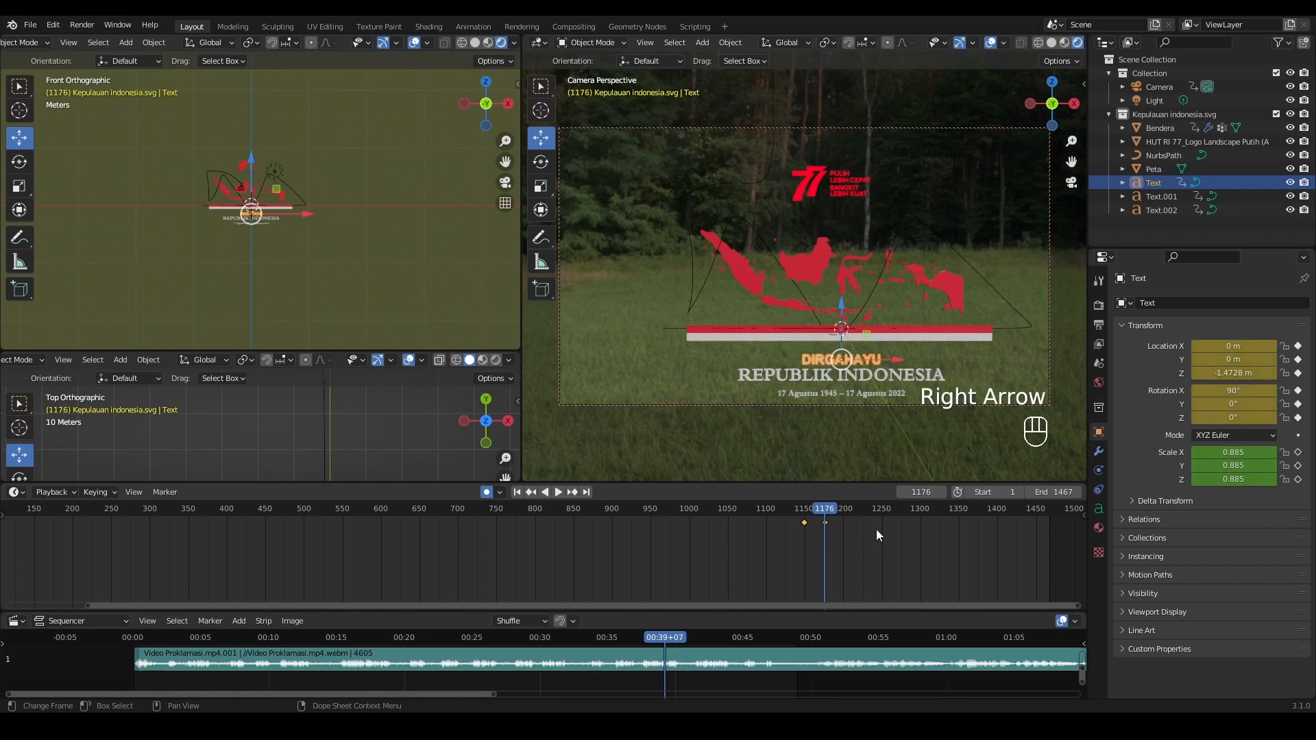
left_click_drag(840, 306, 841, 298)
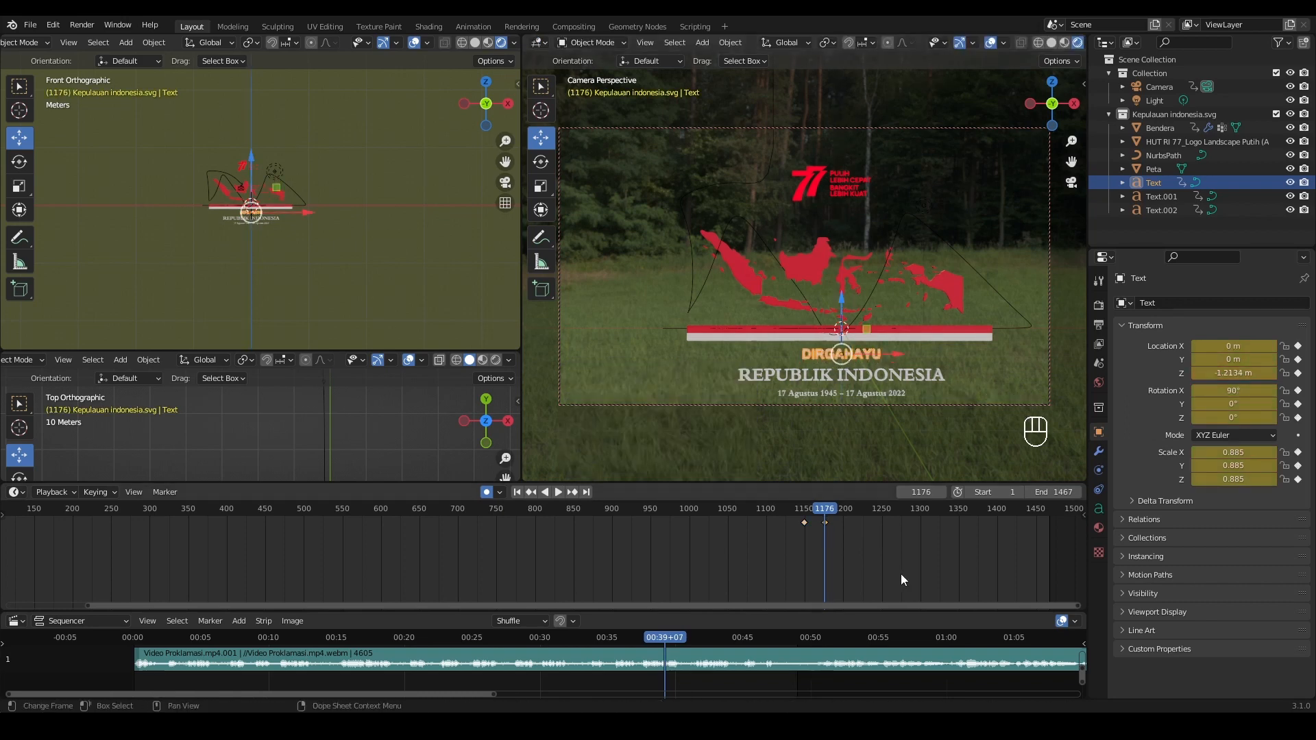
- Go to frame 1153 and set the vertical alignment of the REPUBLIK INDONESIA text to Center
left_click(890, 376)
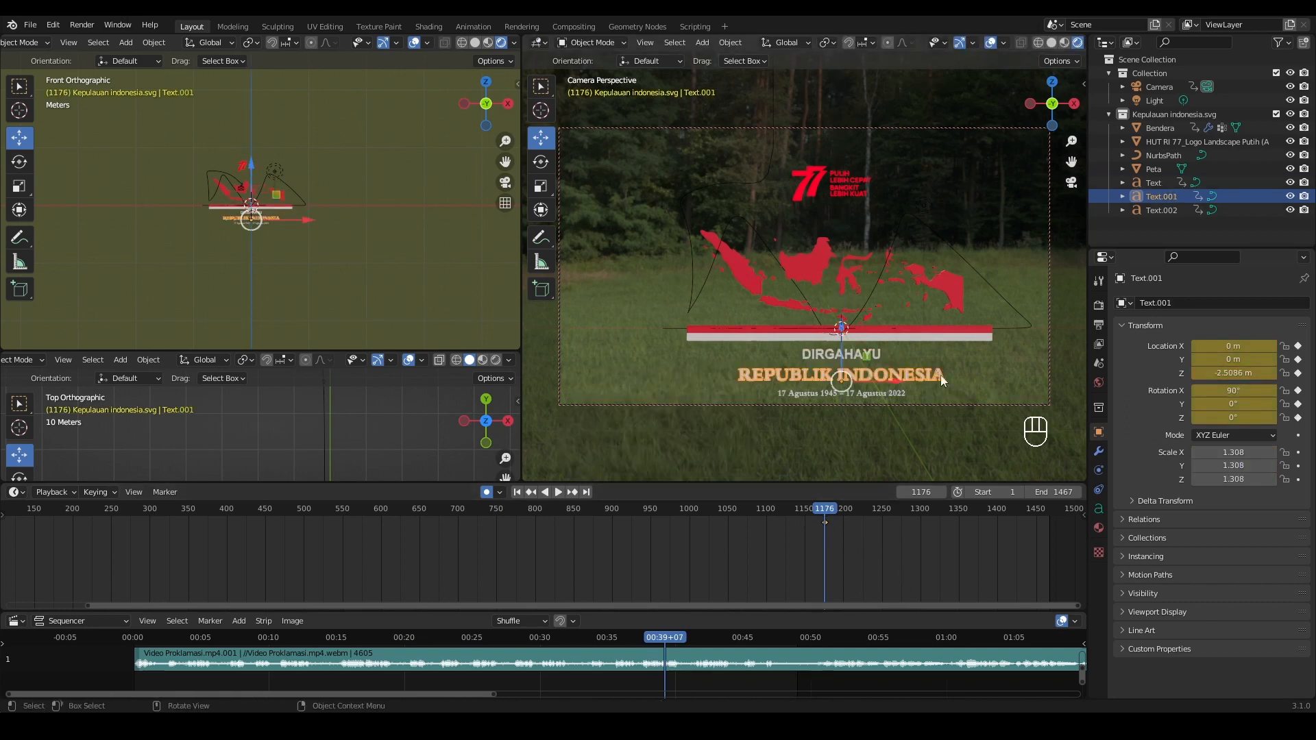
left_click(806, 508)
left_click(1098, 508)
scroll(1244, 589, "down", 5)
left_click(1241, 562)
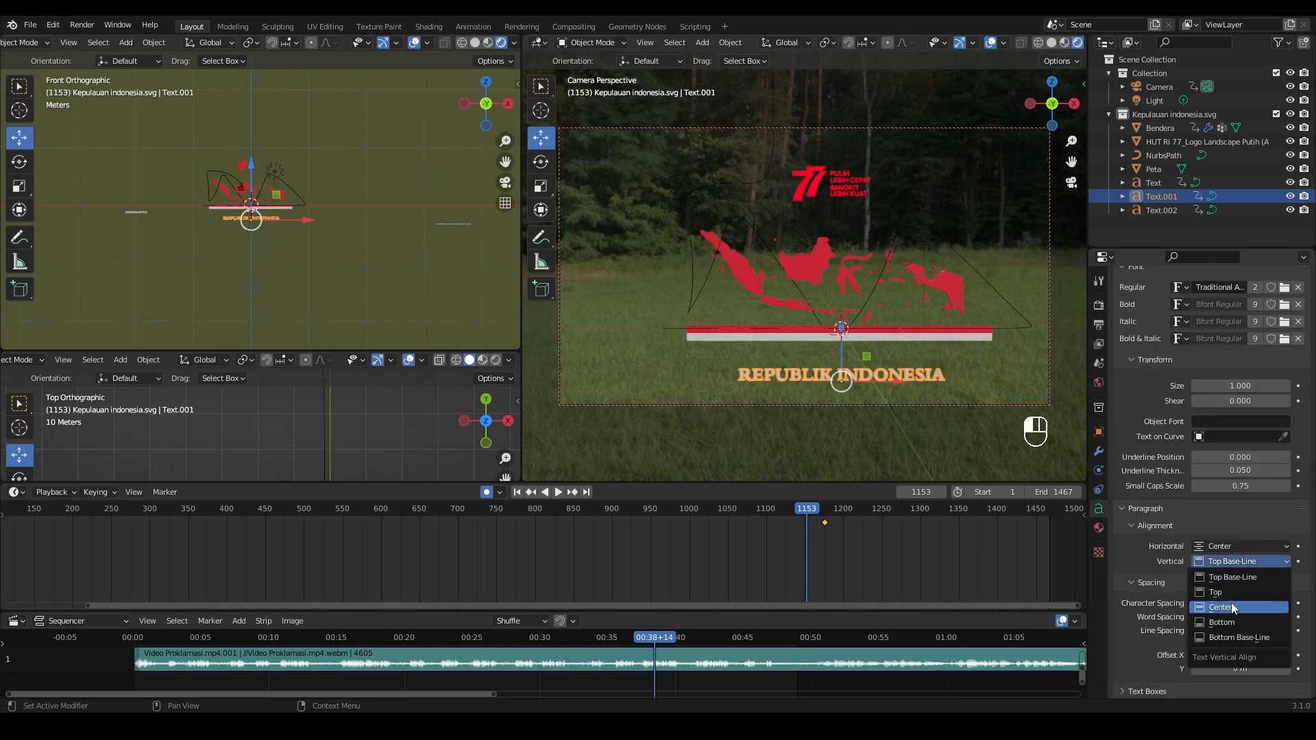
left_click(1226, 606)
- Move the REPUBLIK INDONESIA text along Y in several shifts until it is close in front of the camera, the last about -3.39 m
left_click_drag(483, 104, 497, 109)
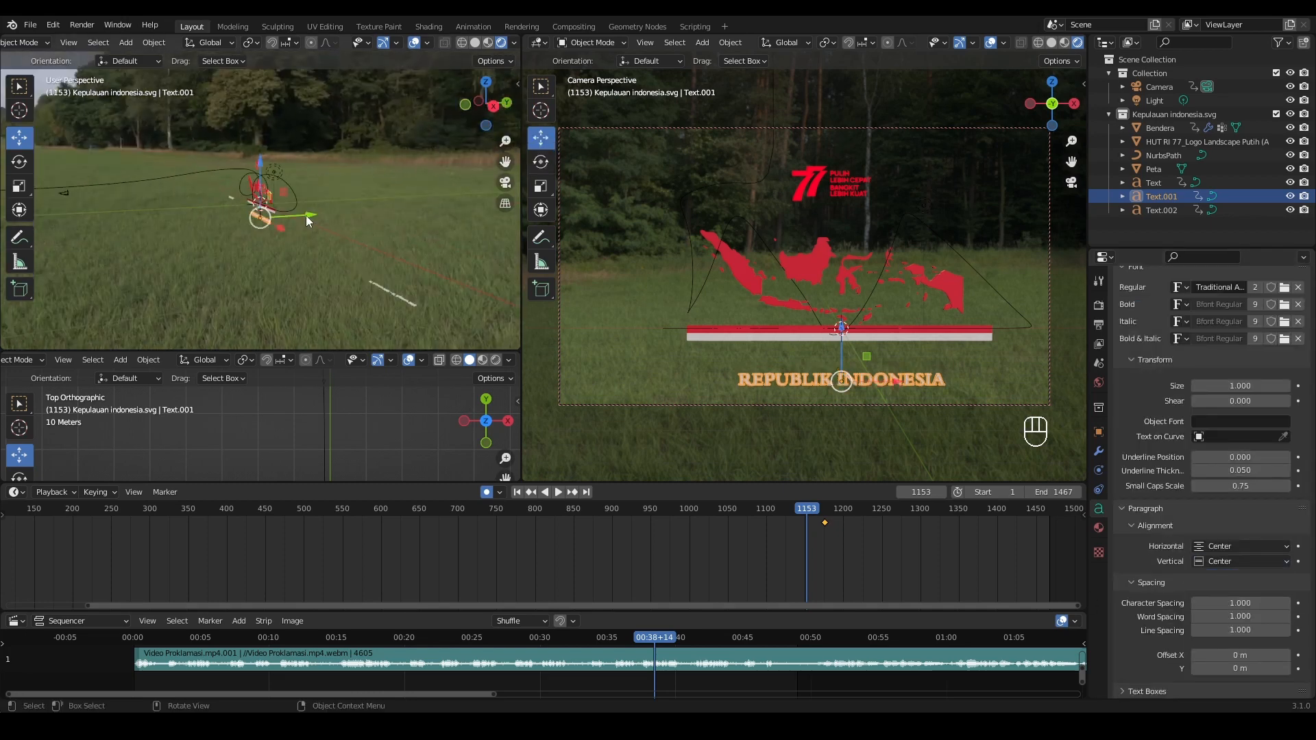
left_click_drag(305, 216, 226, 219)
middle_click_drag(191, 175, 272, 170, "shift")
key("g")
key("y")
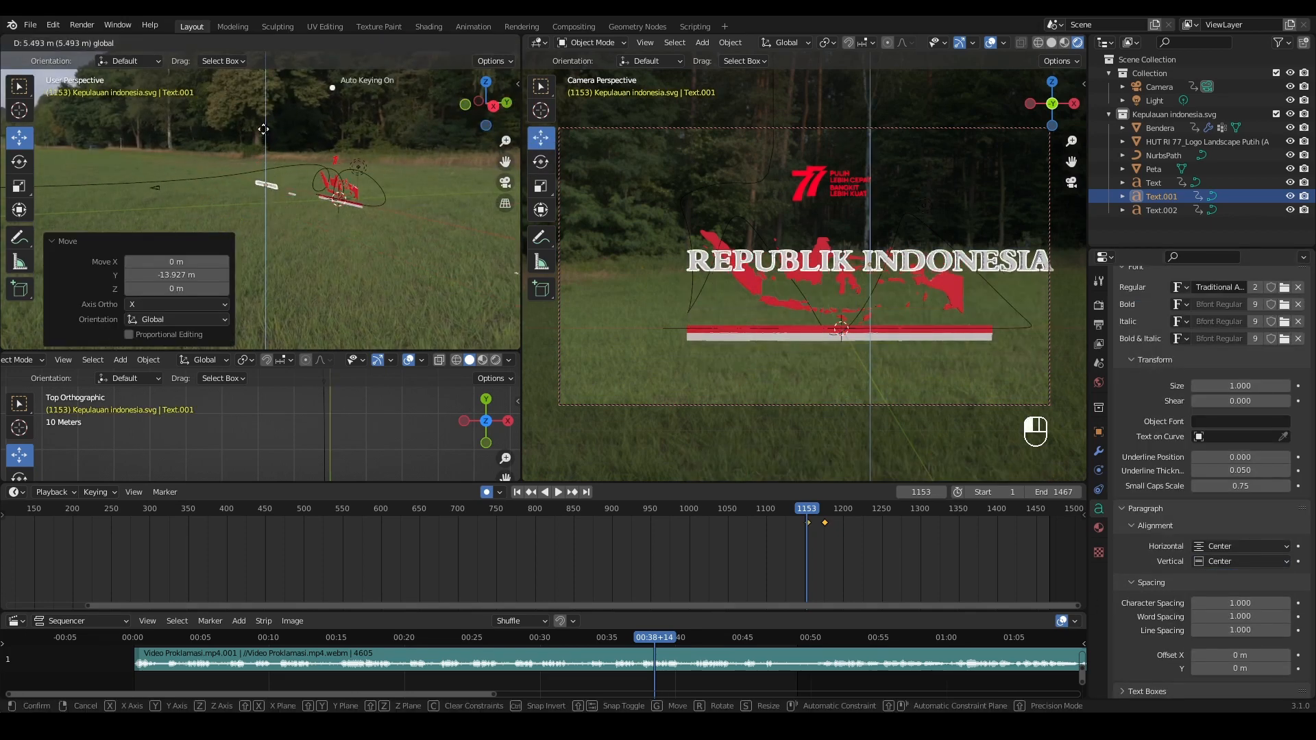
left_click(606, 180)
key("g")
key("y")
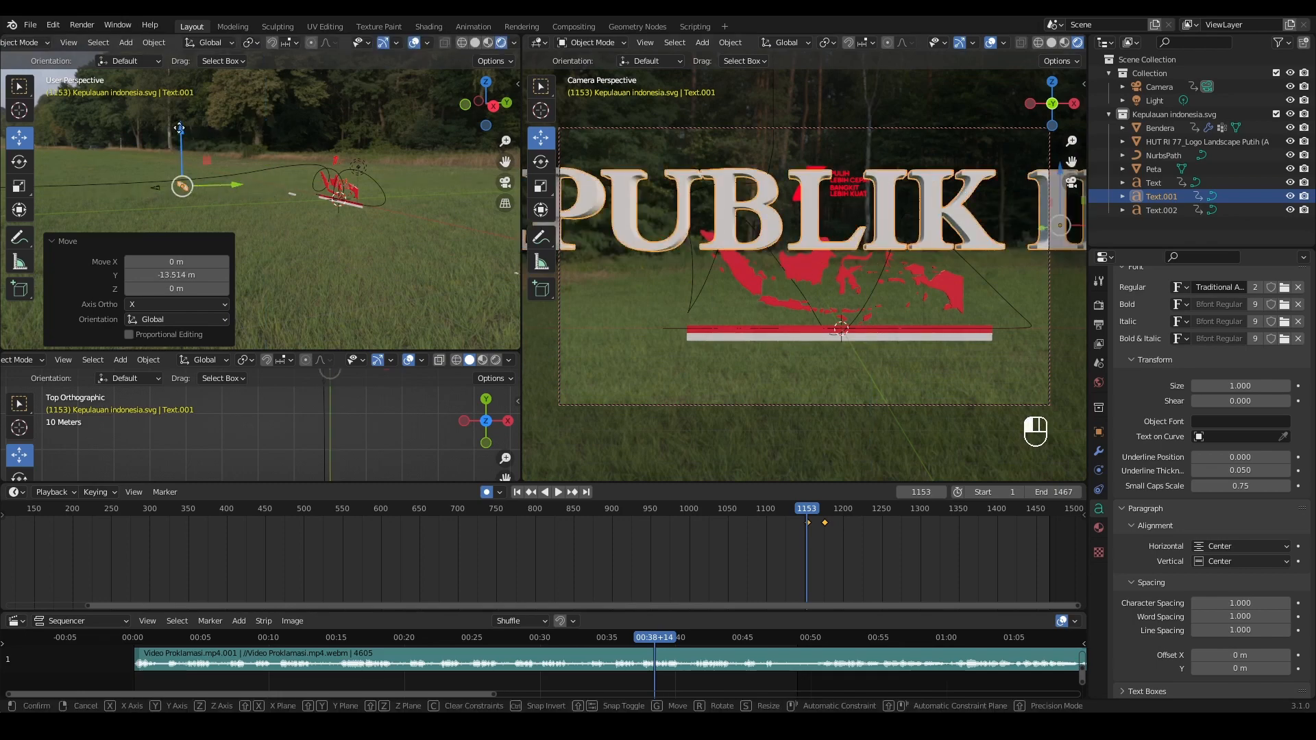
left_click(209, 204)
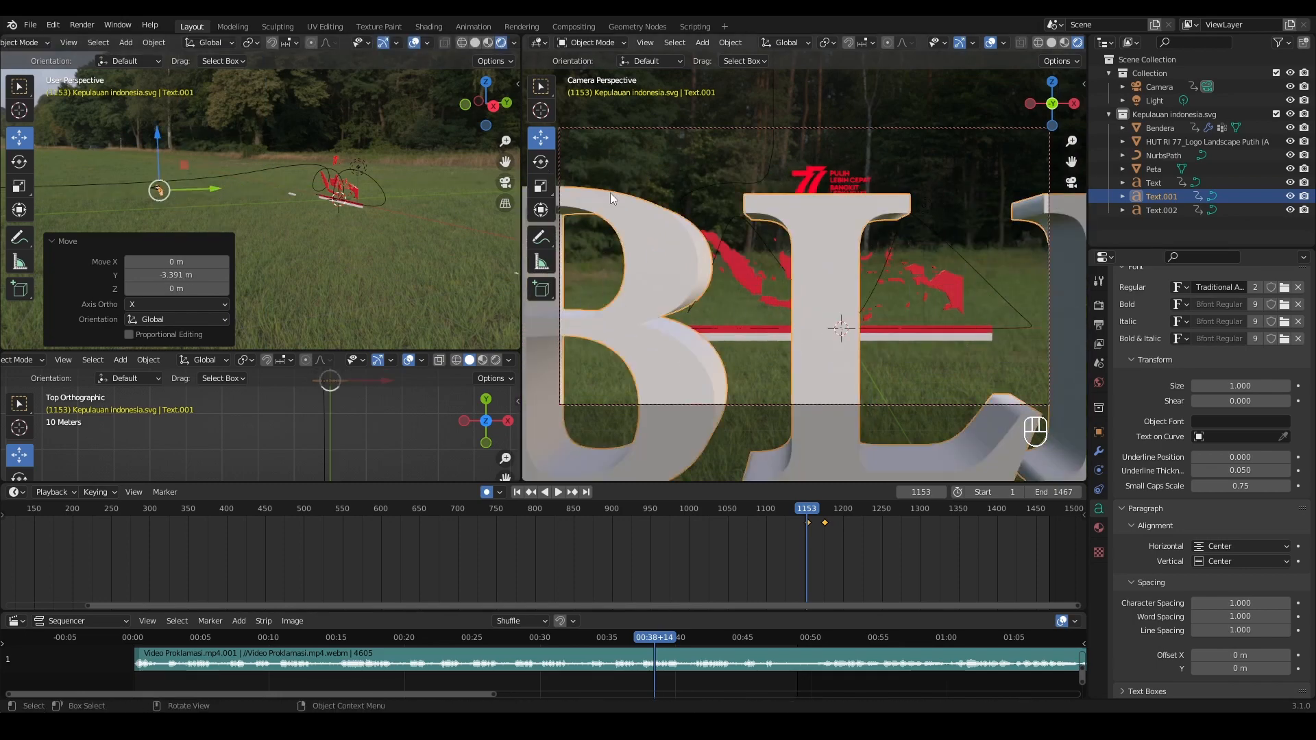
- Shift the REPUBLIK INDONESIA text about -0.27 m along X and about -20.36 m along Y so it sits behind the camera
left_click_drag(411, 350, 411, 304)
left_click_drag(484, 103, 430, 159)
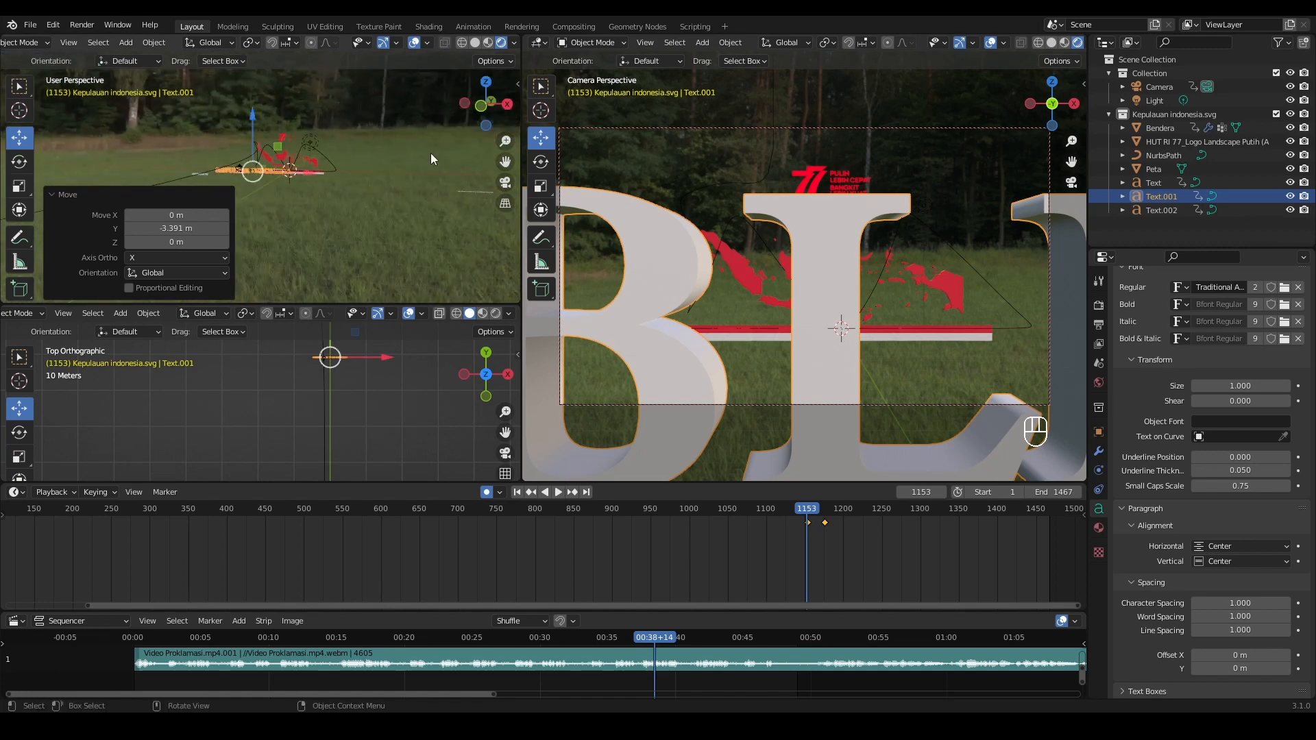
key("g")
key("x")
left_click(295, 184)
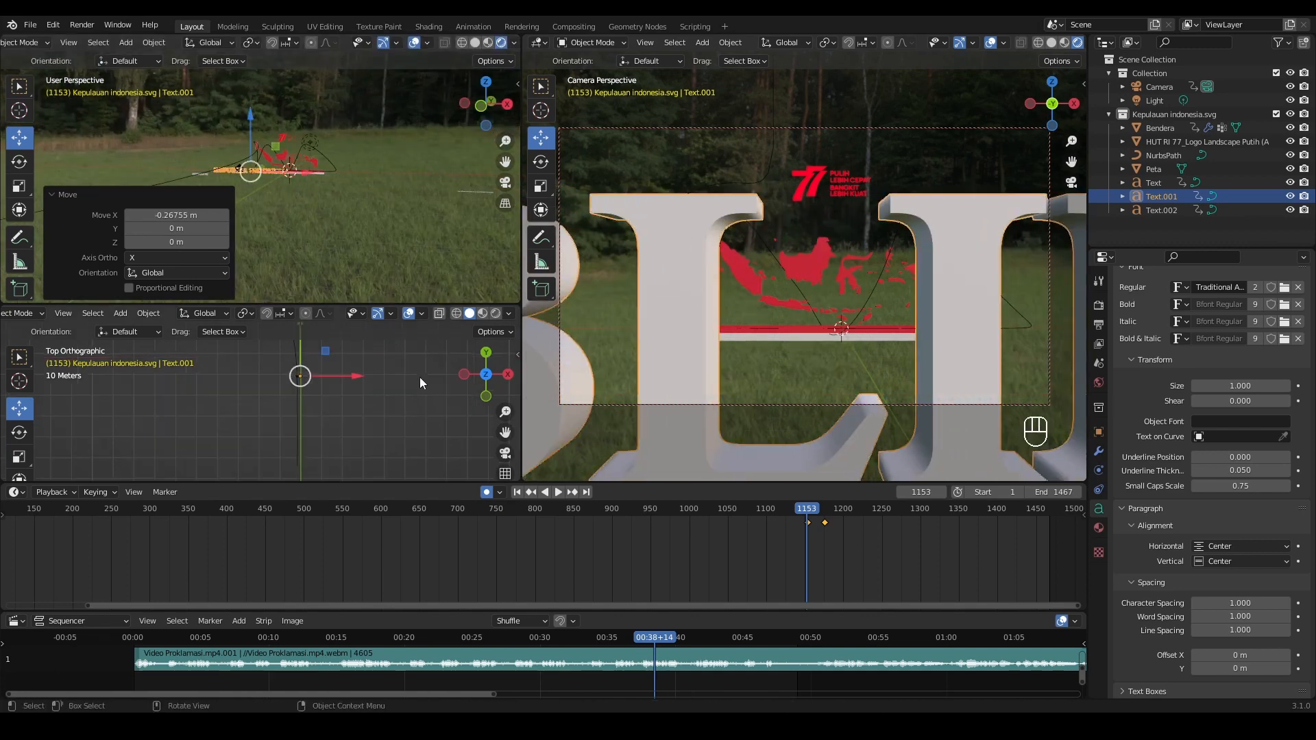
middle_click_drag(419, 376, 361, 397, "shift")
left_click_drag(505, 412, 495, 409)
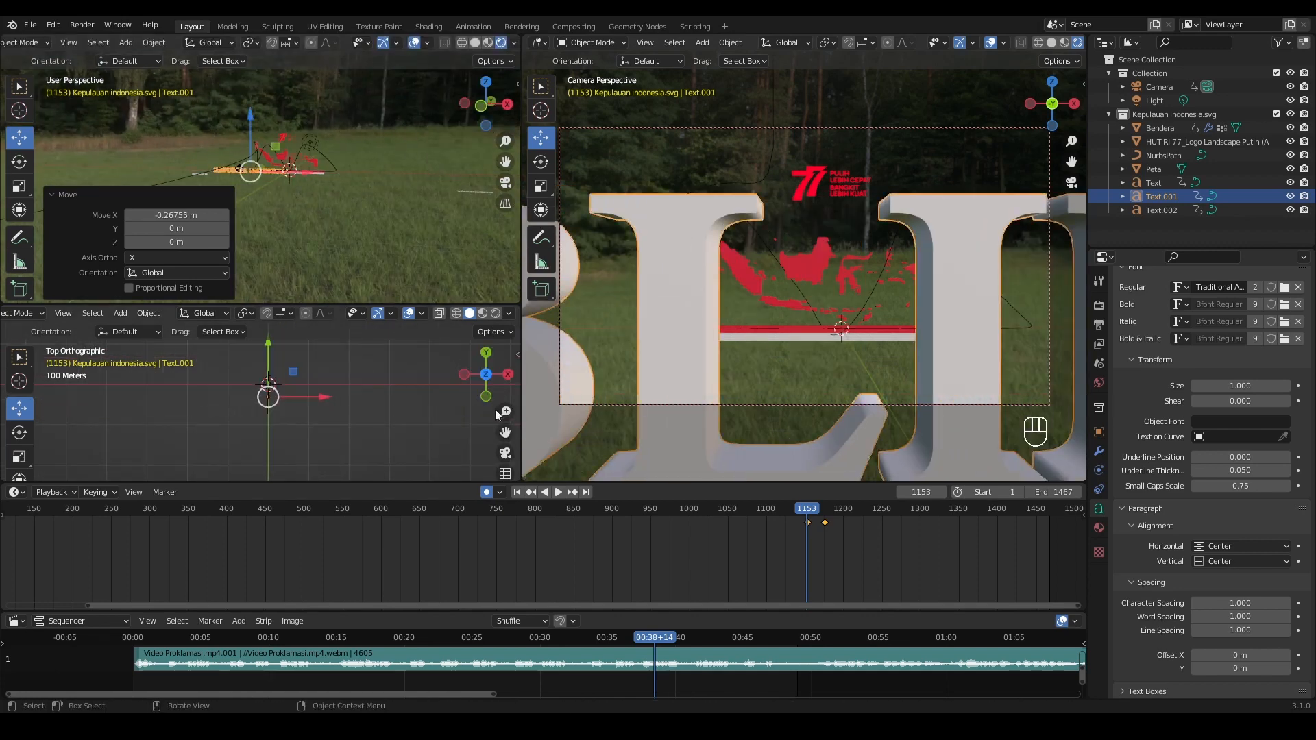
key("g")
key("y")
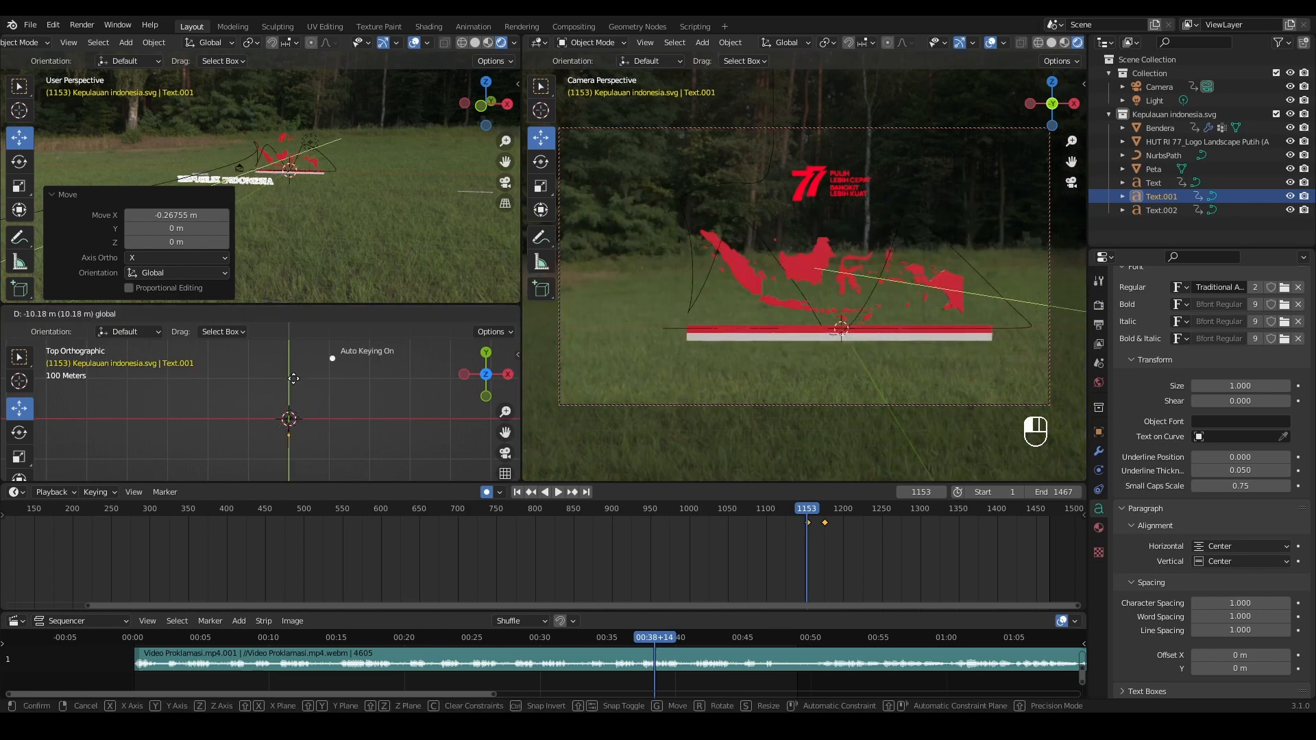
left_click(292, 382)
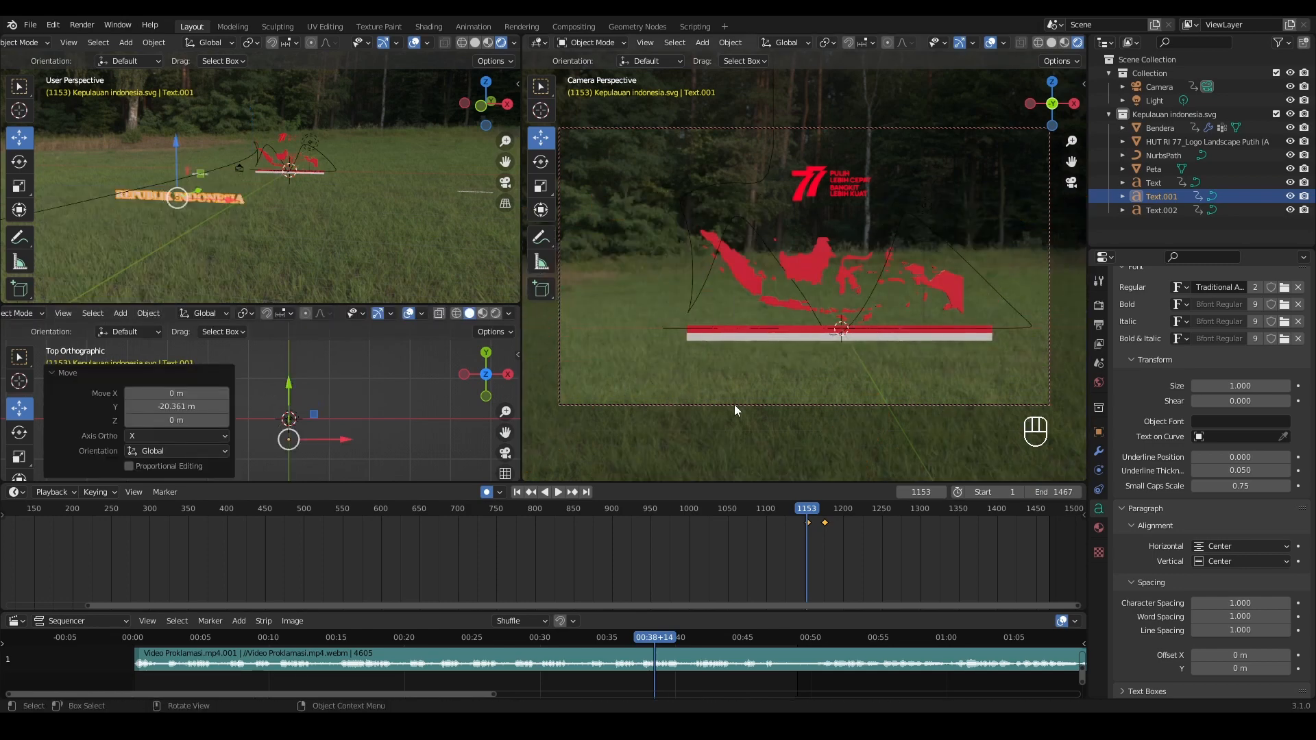
left_click(1098, 432)
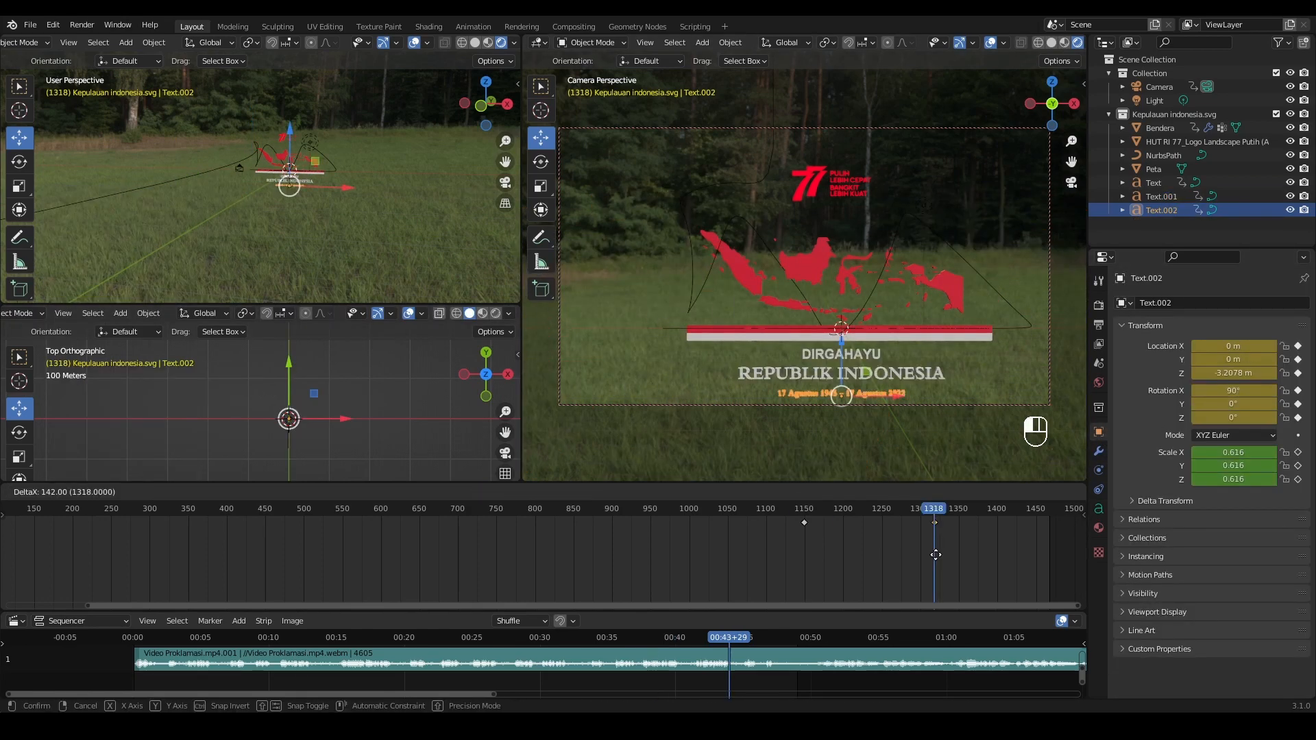
- Move the date text's end keyframe to frame 1318 and play the animation from frame 1144
left_click(935, 554)
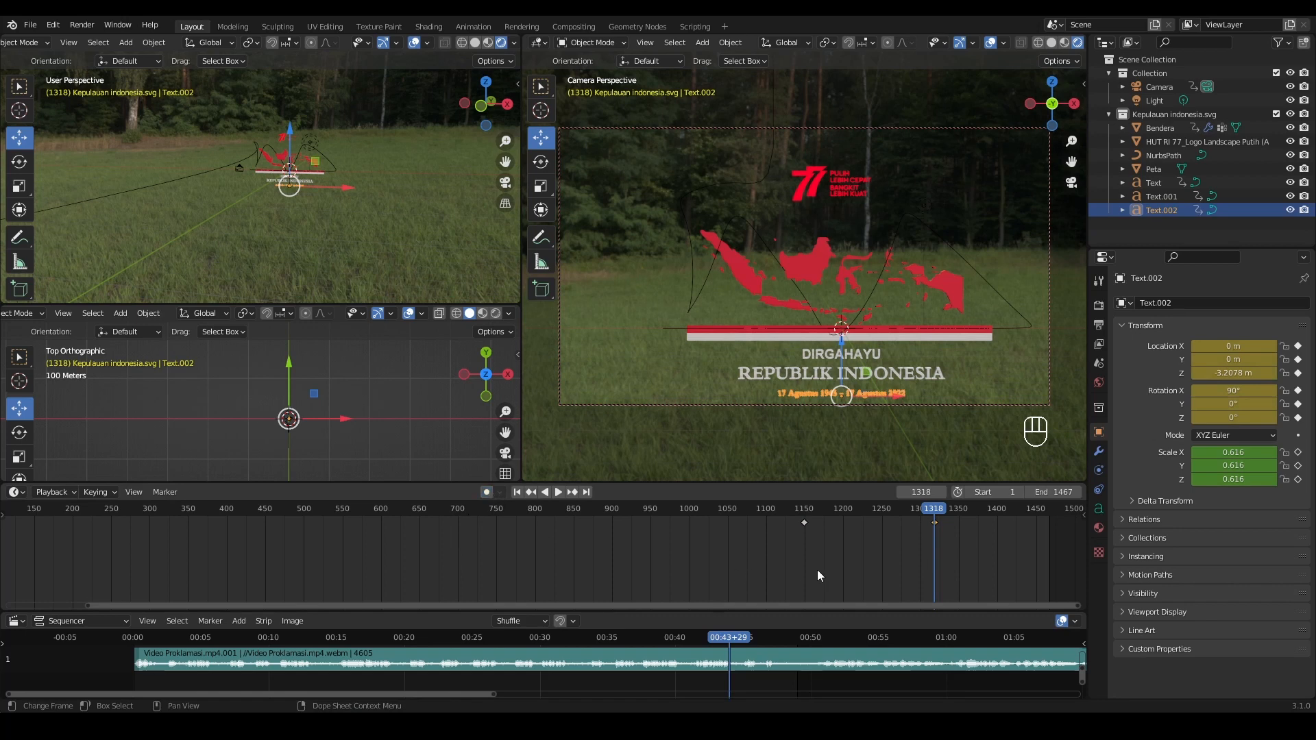
left_click(802, 515)
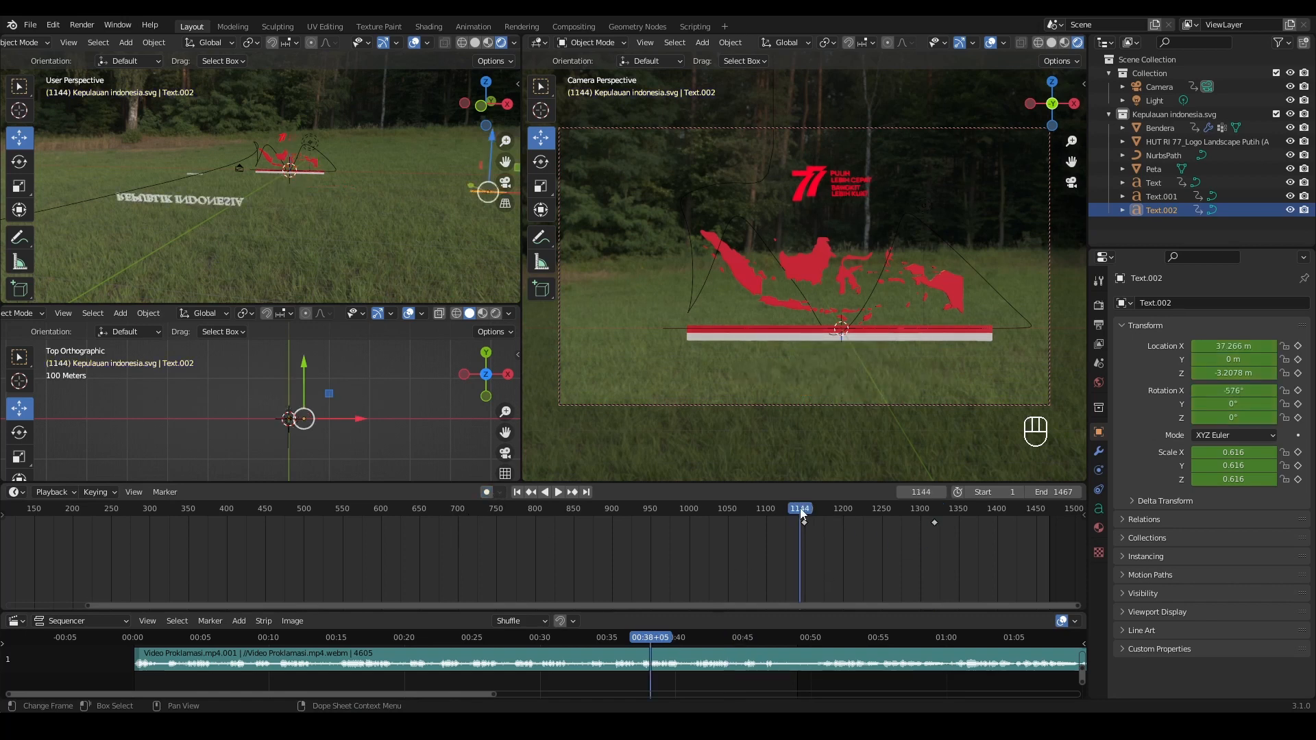
key("space")
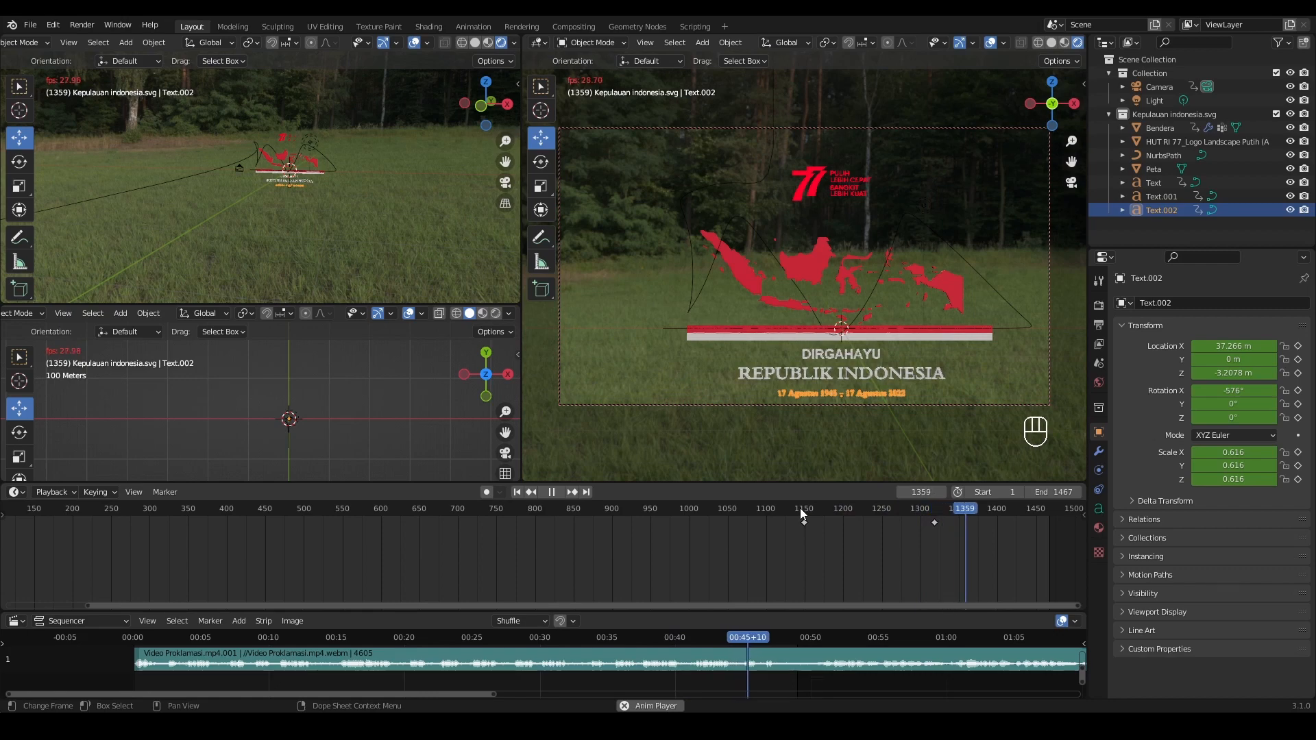
key("space")
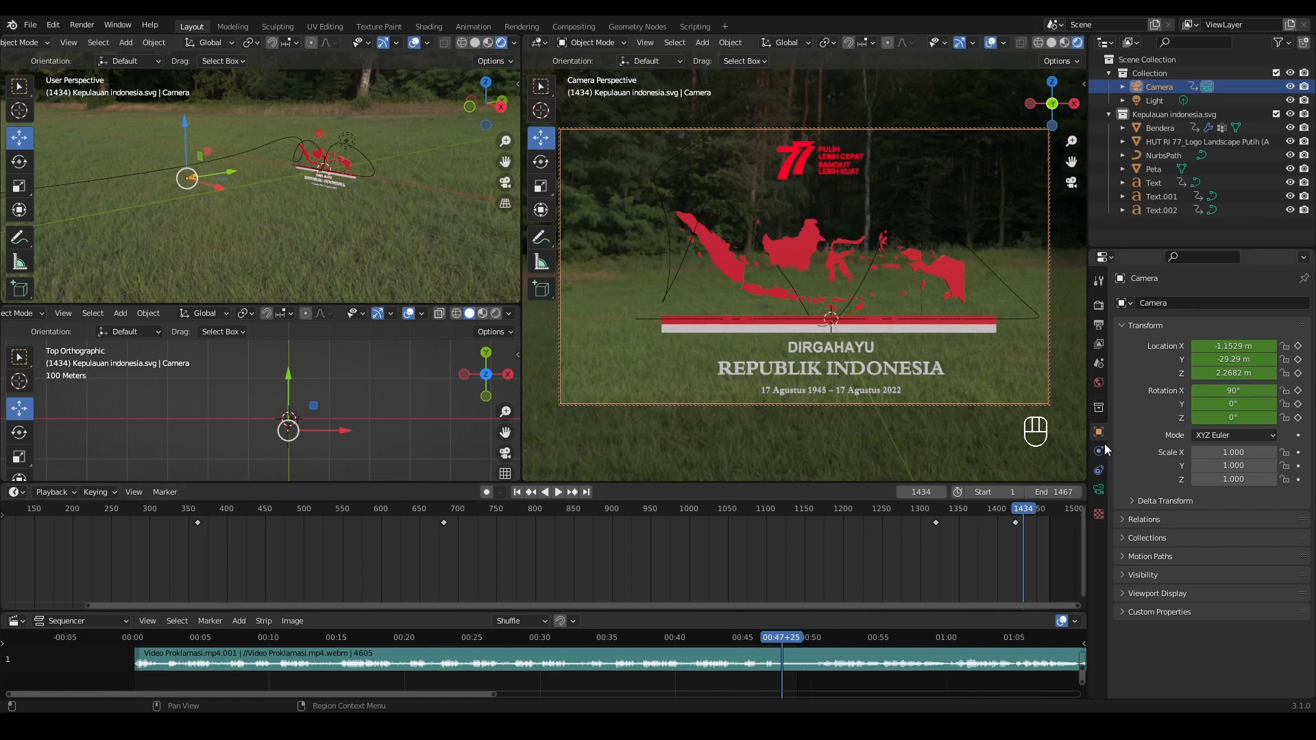
- Replace the world's environment image with white_cliff_top_4k.hdr from the HDR background folder
left_click(1098, 382)
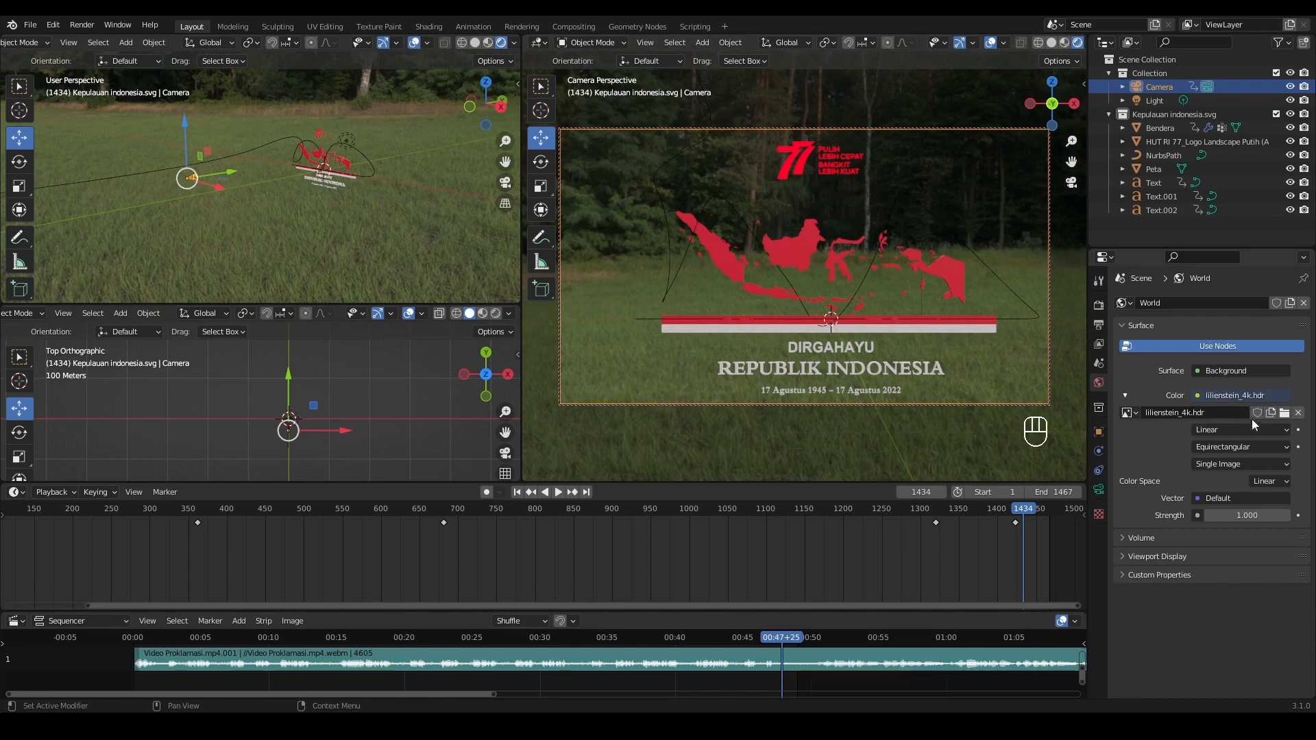
left_click(1284, 413)
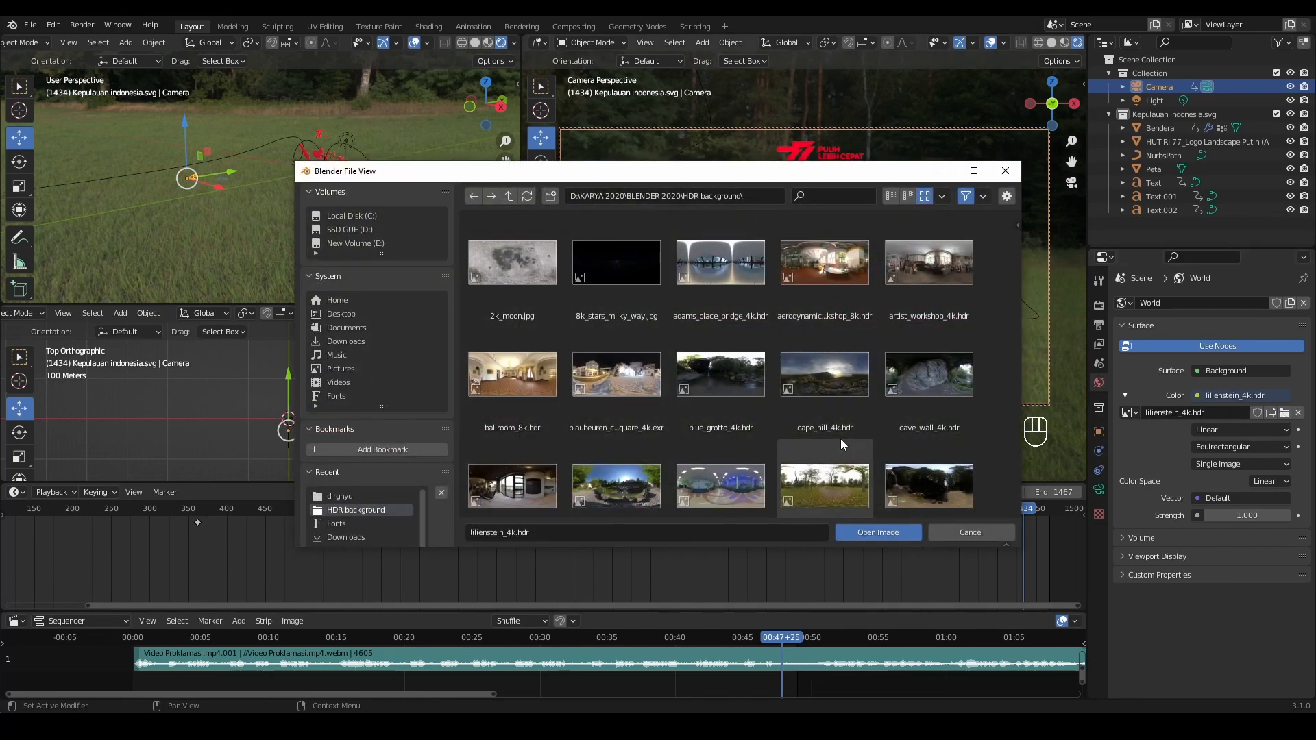
scroll(841, 444, "down", 10)
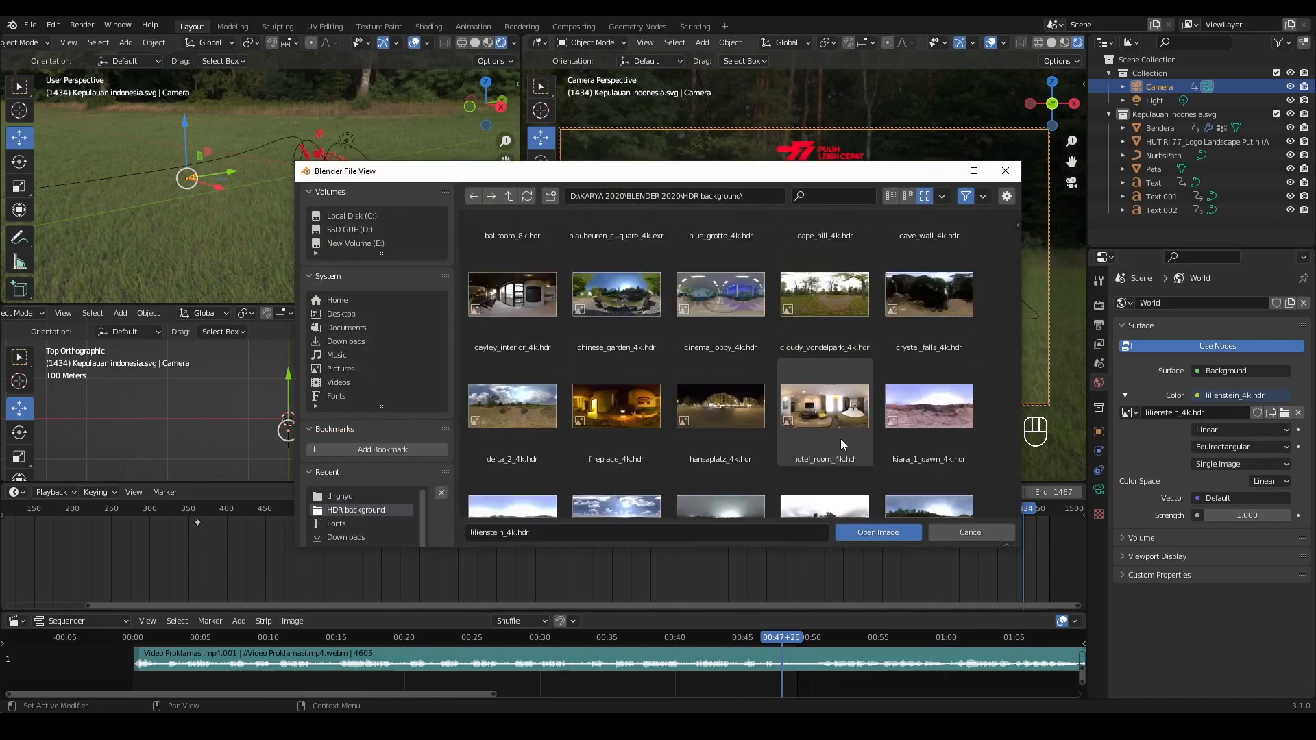
scroll(840, 444, "down", 5)
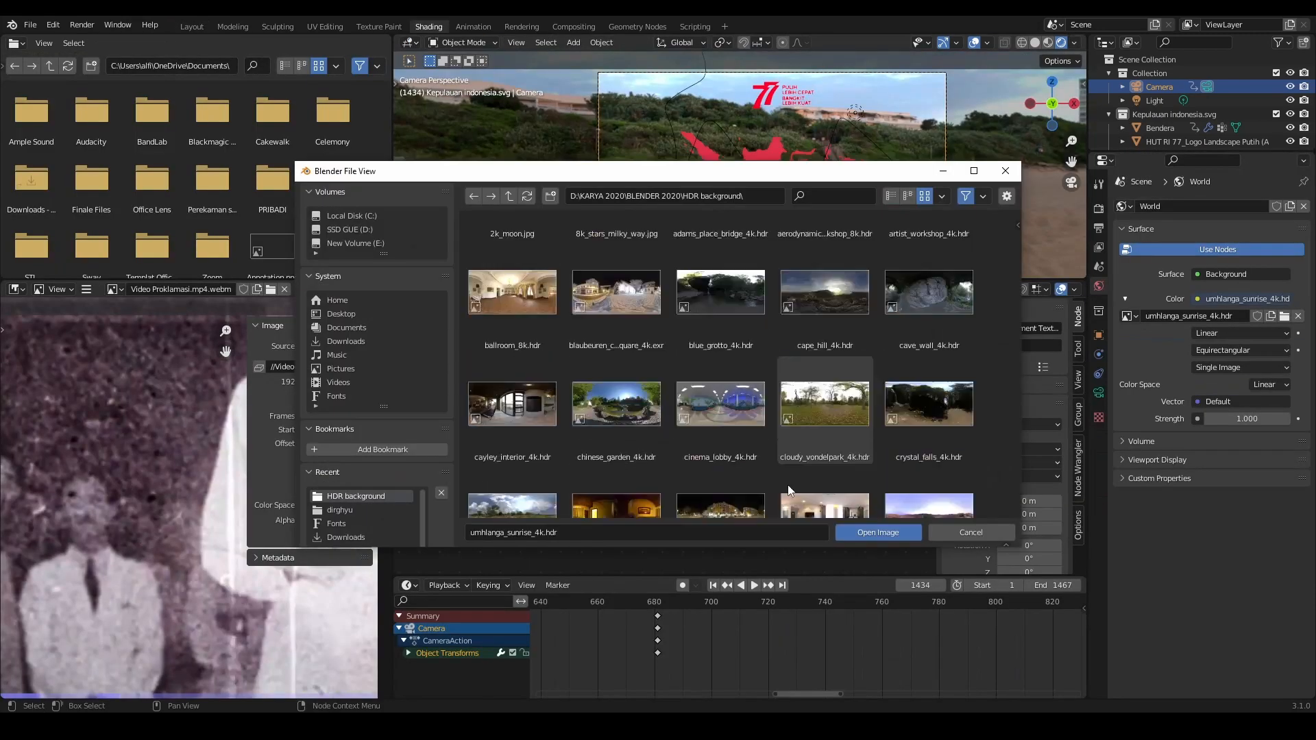
scroll(788, 489, "down", 1)
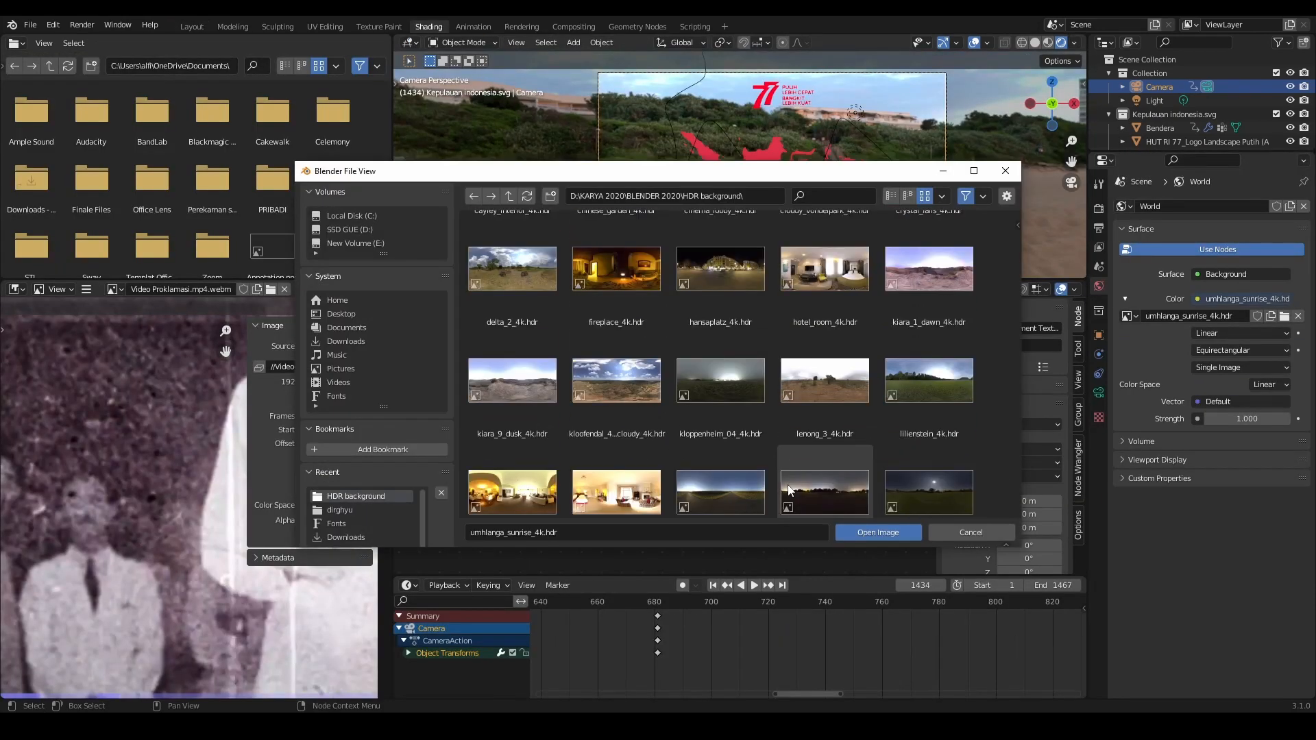
scroll(790, 489, "down", 15)
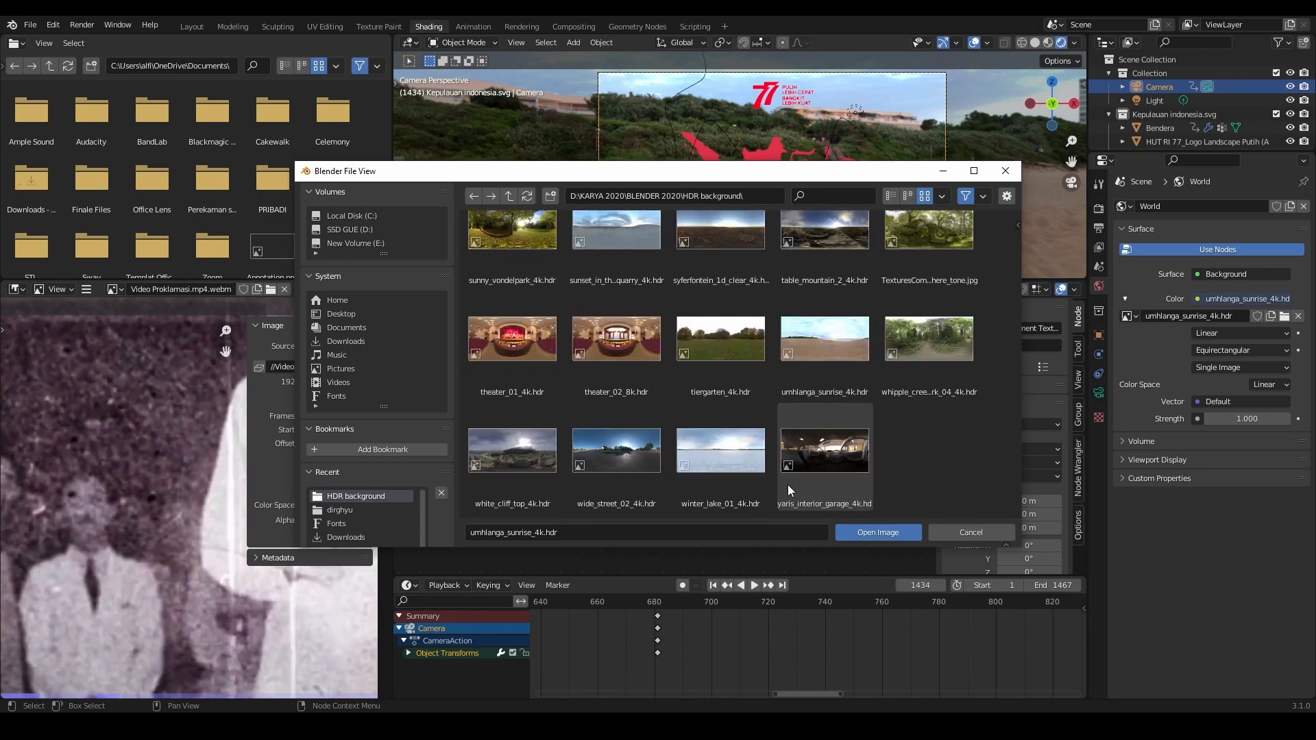
left_click(528, 449)
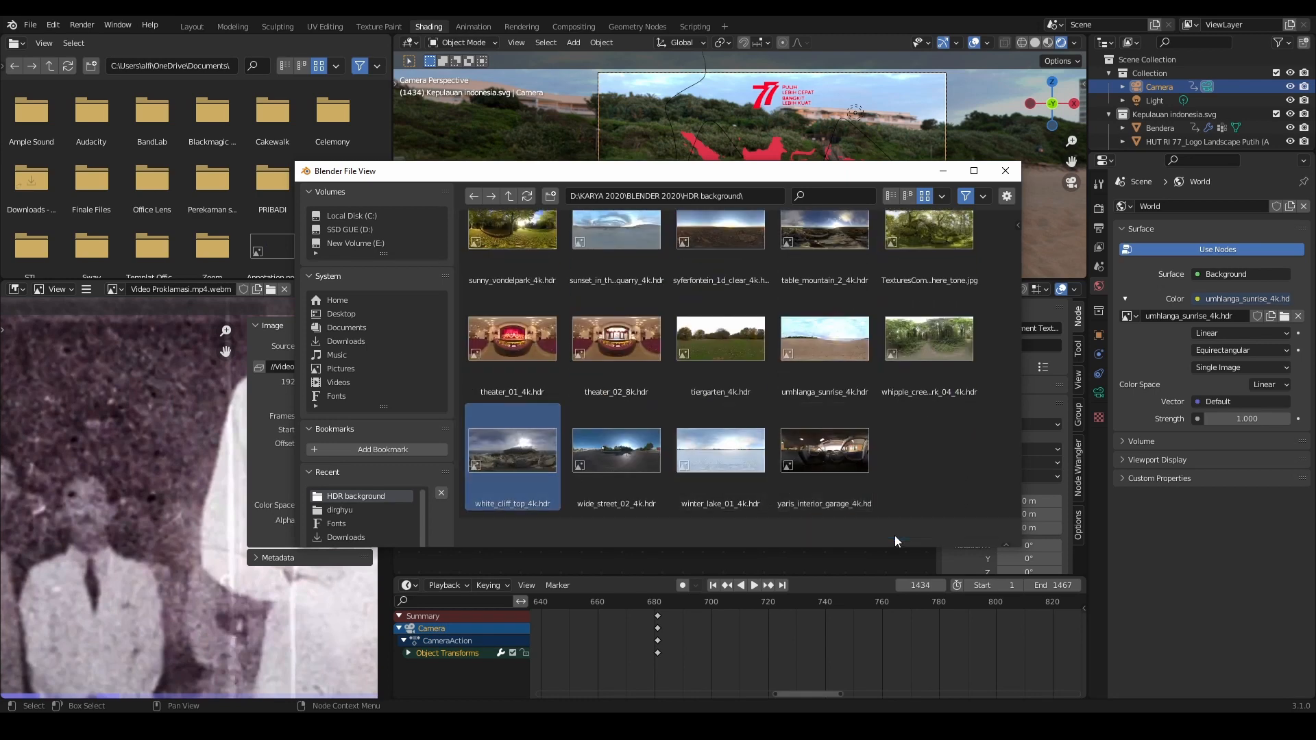
left_click(894, 536)
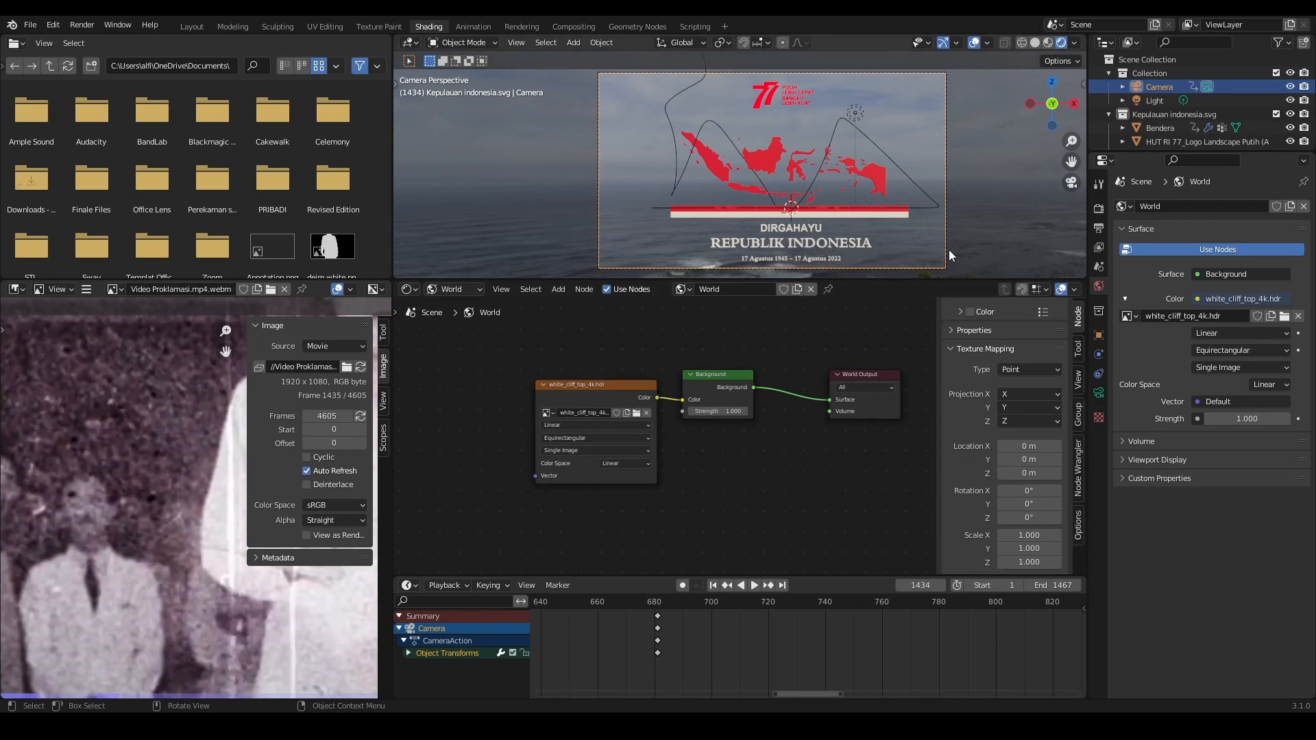
- Add a Mapping and Texture Coordinate setup to the white_cliff_top_4k.hdr environment node in the world shader
left_click_drag(948, 280, 948, 321)
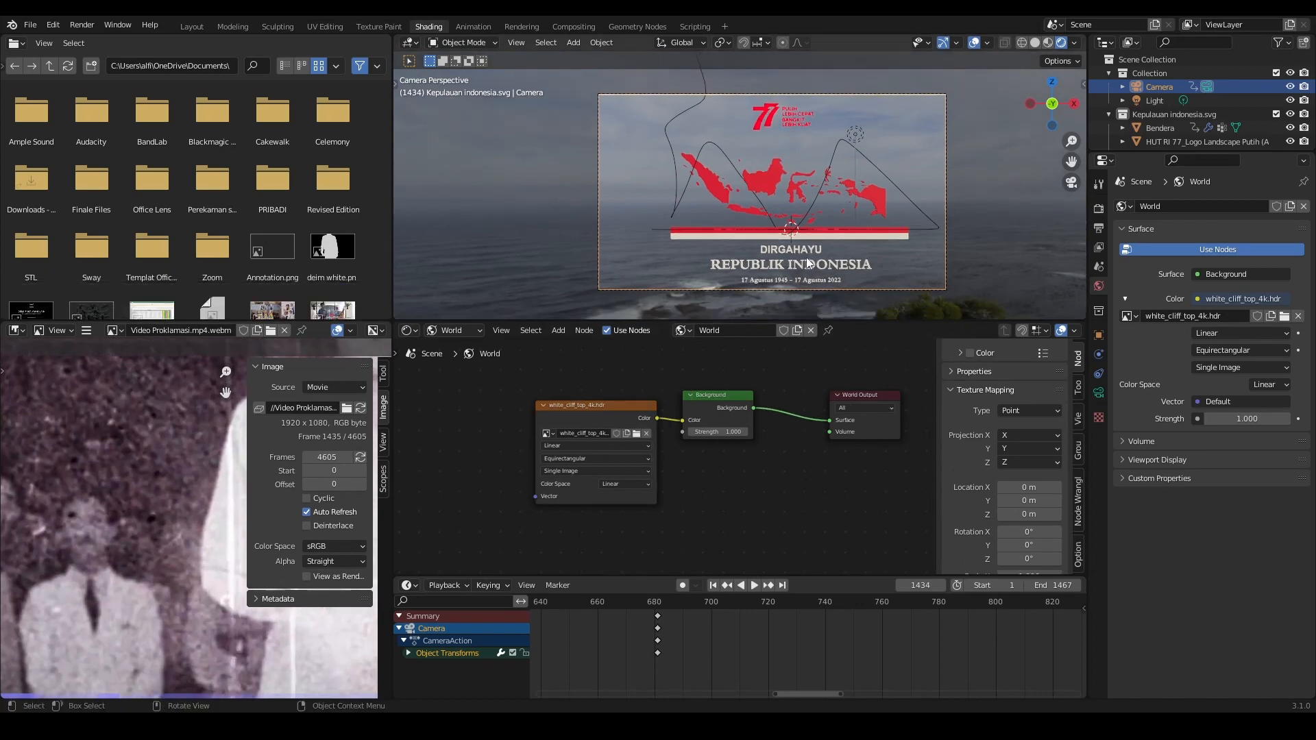
left_click(594, 409)
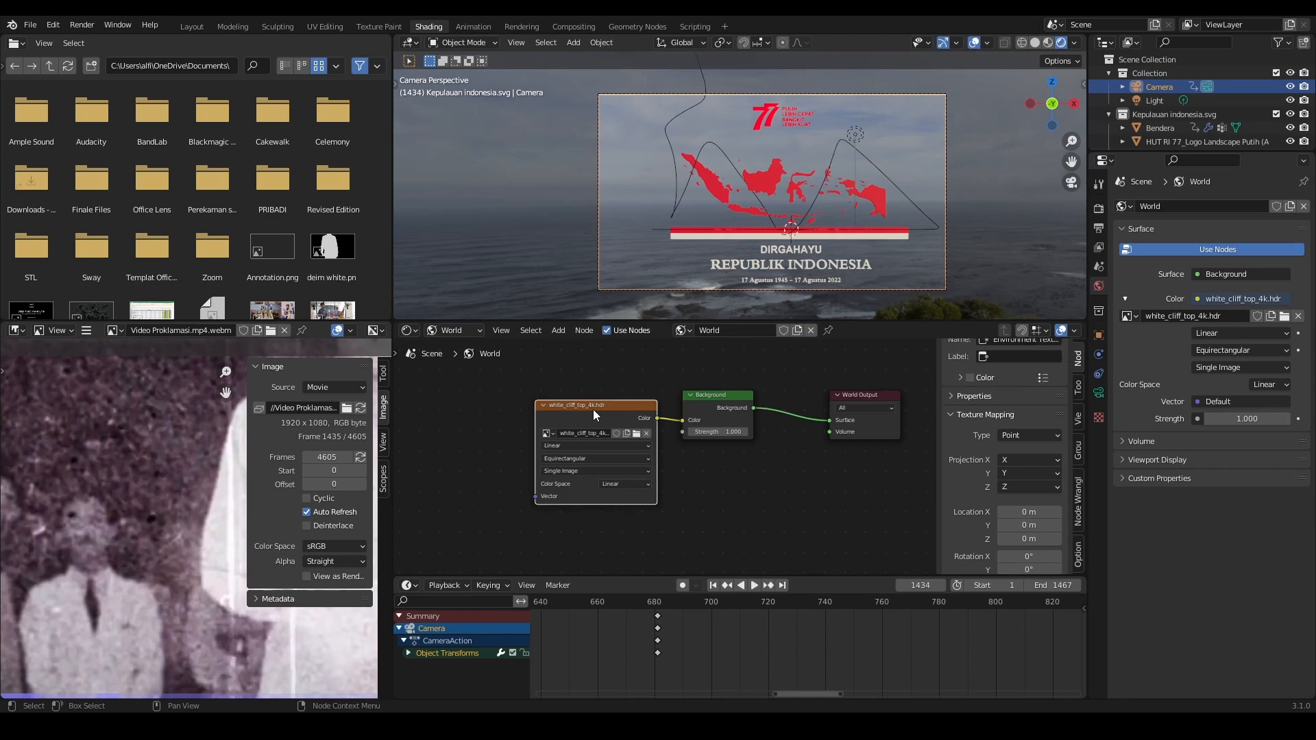
key("ctrl+t")
middle_click_drag(492, 516, 657, 516)
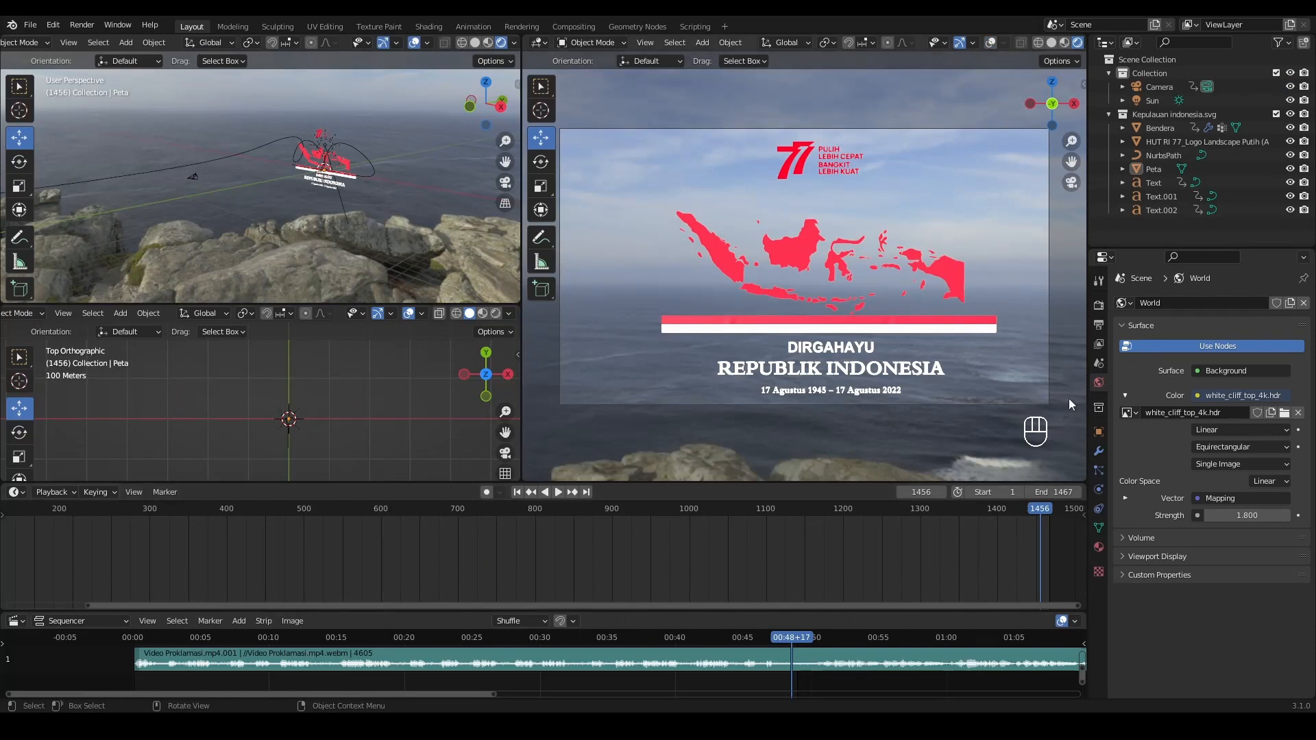
- Enable Ambient Occlusion in the Eevee render settings
left_click(1098, 305)
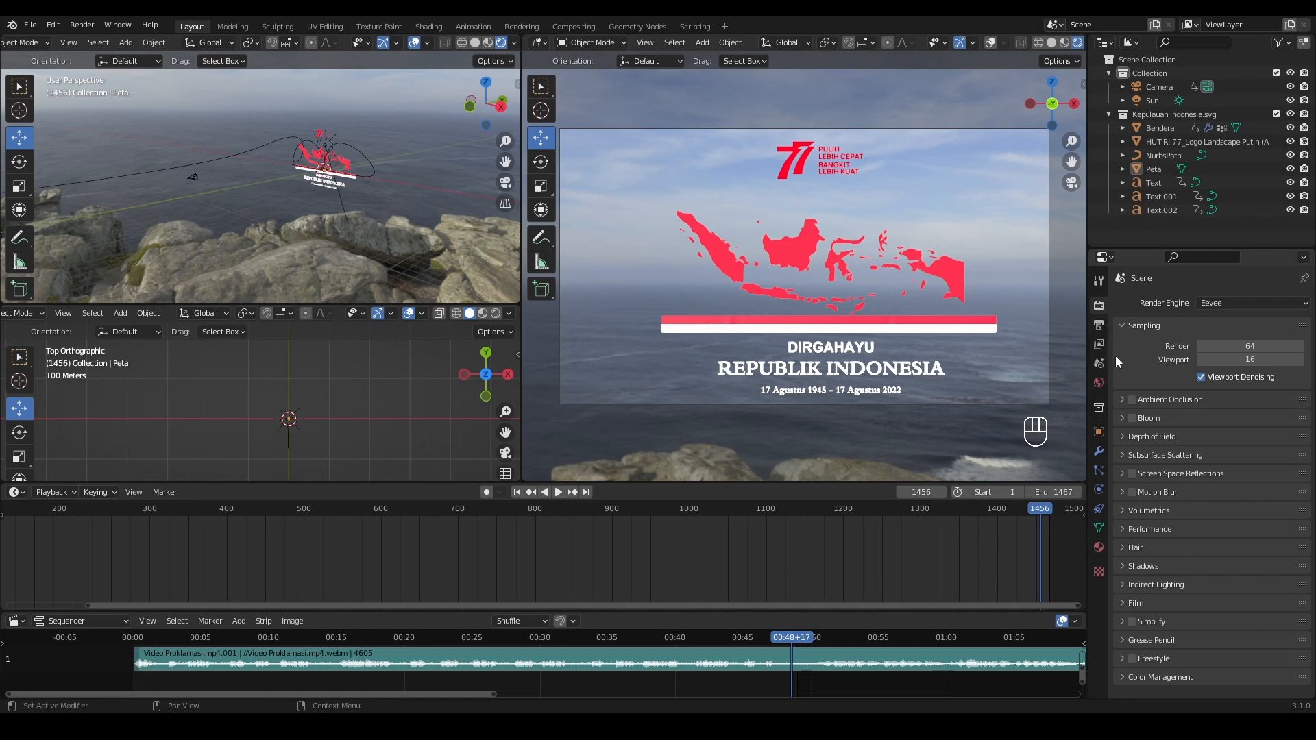
left_click(1131, 400)
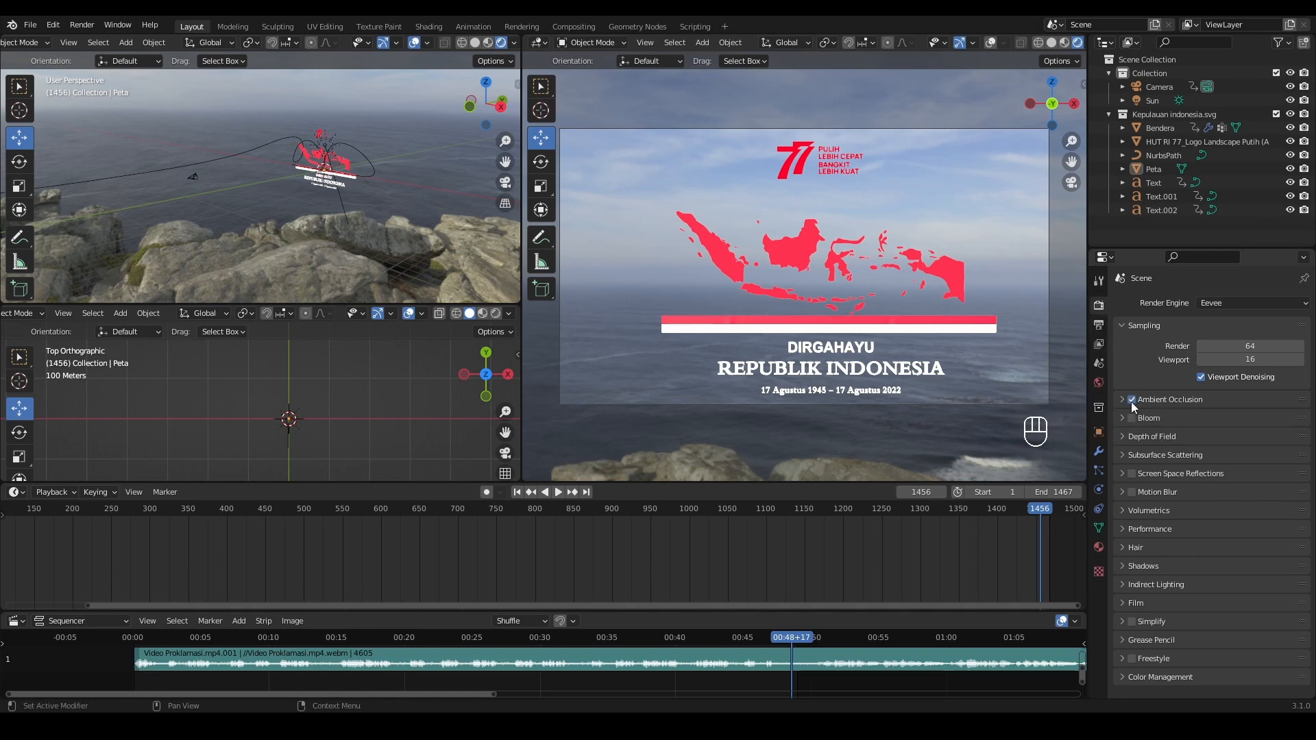
- Enable Screen Space Reflections for Eevee and set the render output path to Hasil motion graphic in the Videos folder
left_click(1131, 474)
left_click(1099, 324)
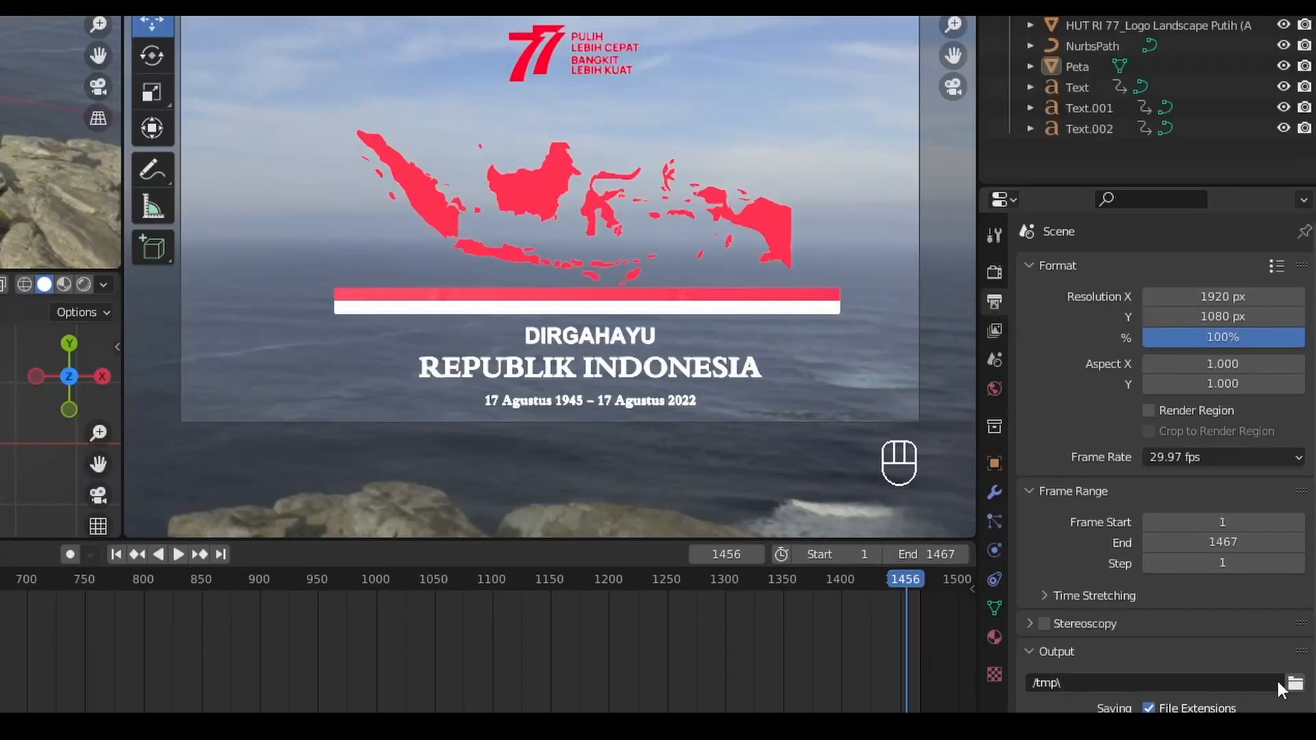
left_click(1294, 684)
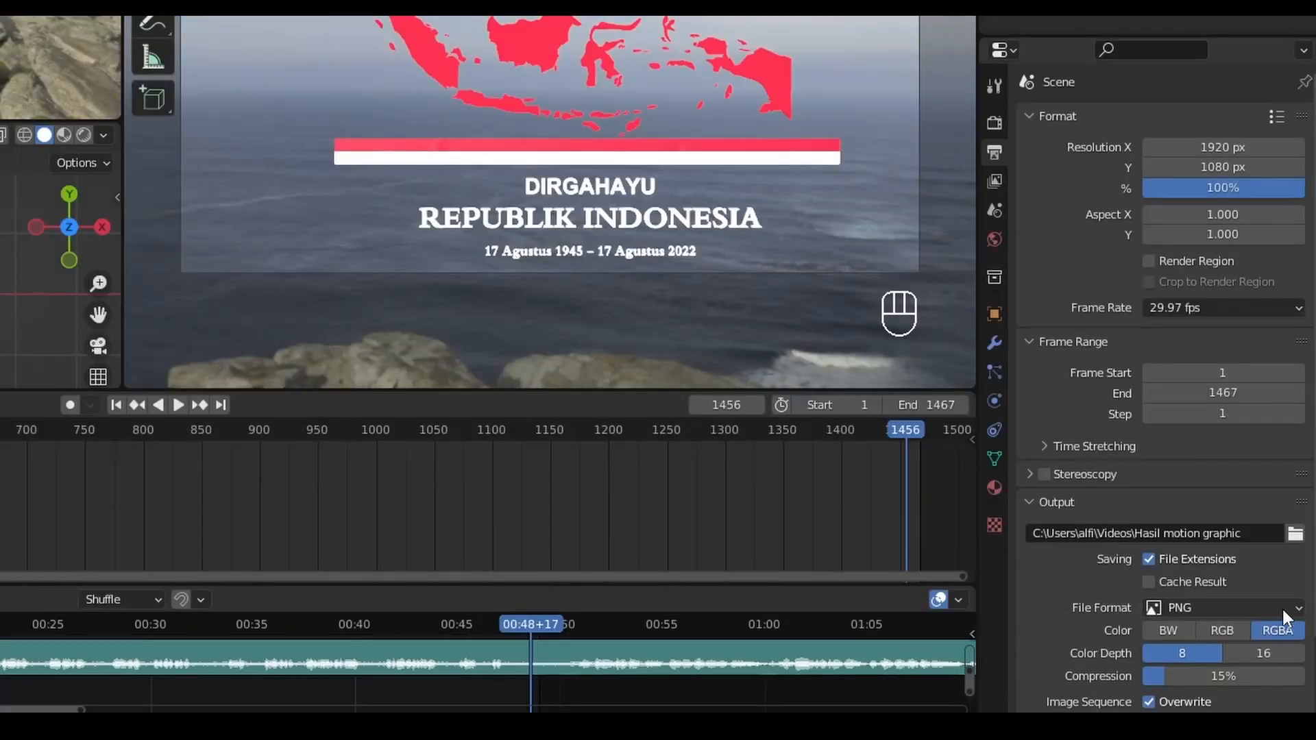
- Set the output file format to FFmpeg Video and apply the H264 in MP4 encoding preset
left_click(1282, 608)
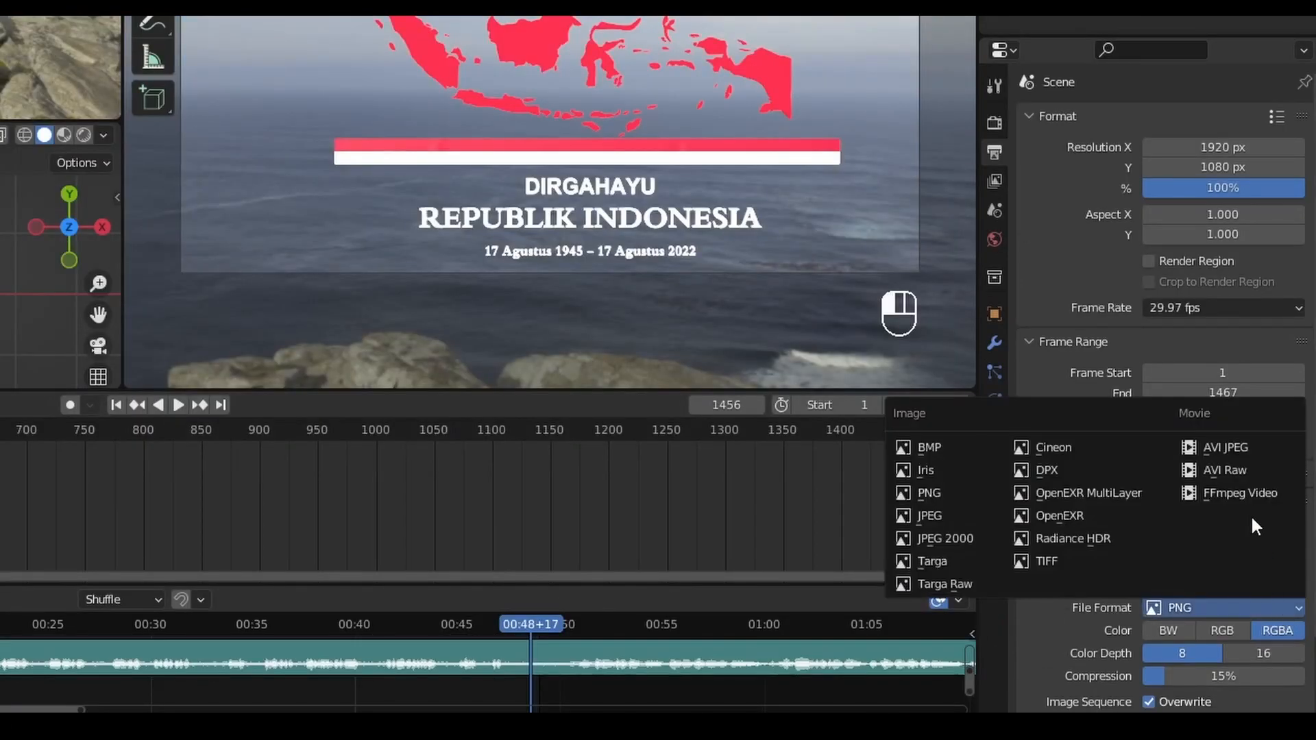
left_click(1255, 494)
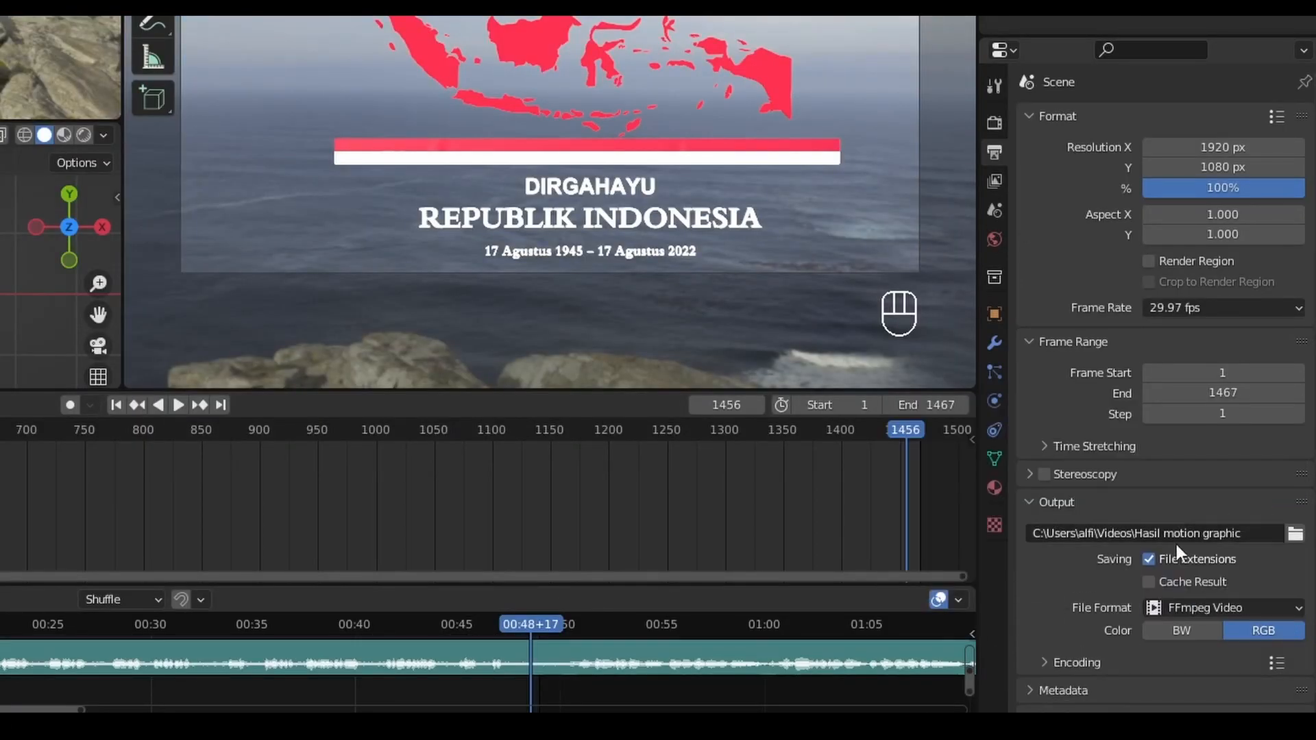
left_click(1277, 664)
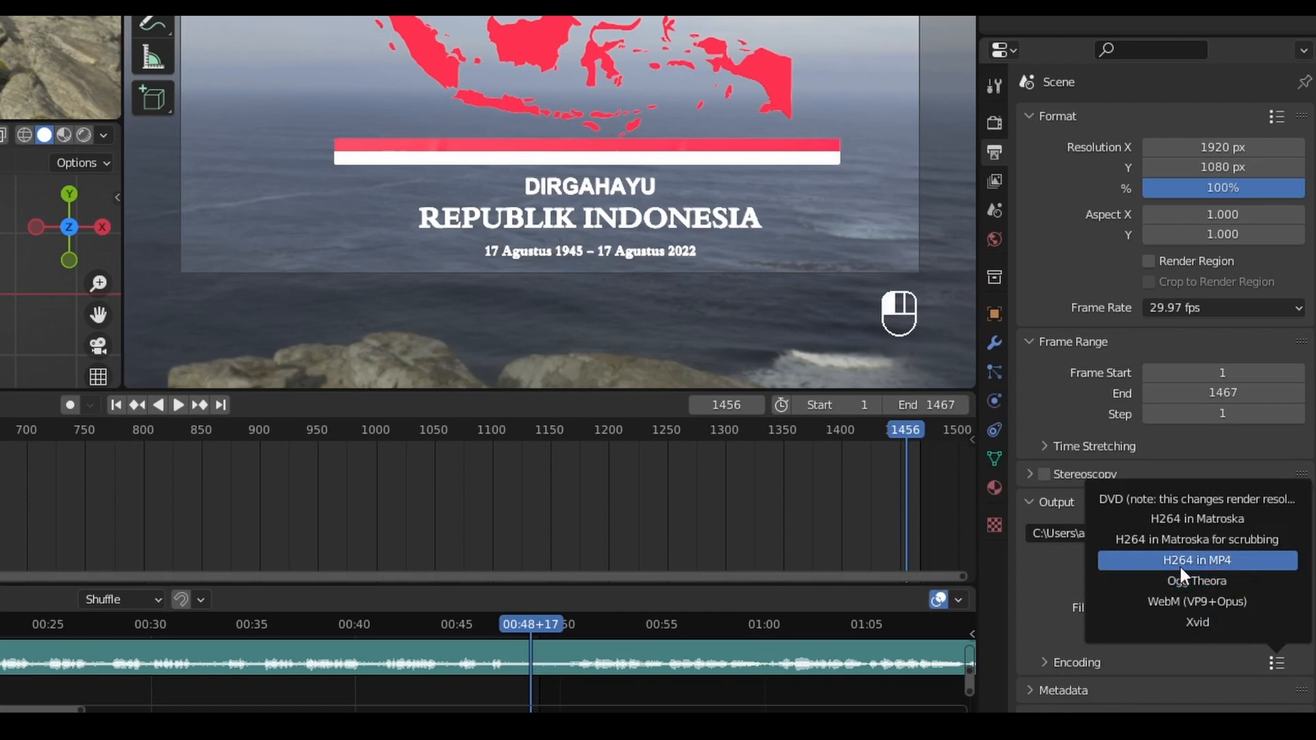
left_click(1213, 559)
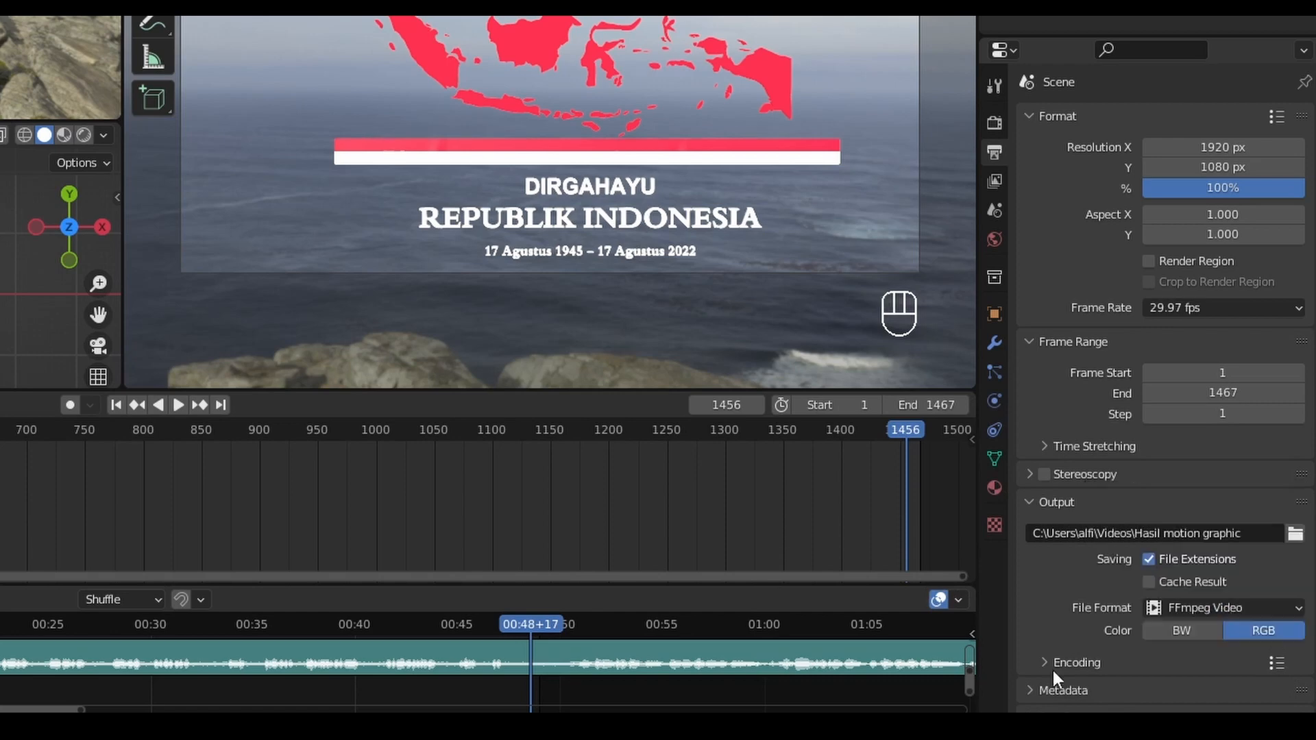
- Set the audio codec to AAC in the output's encoding settings
left_click(1051, 664)
scroll(1049, 619, "down", 7)
scroll(1049, 620, "down", 2)
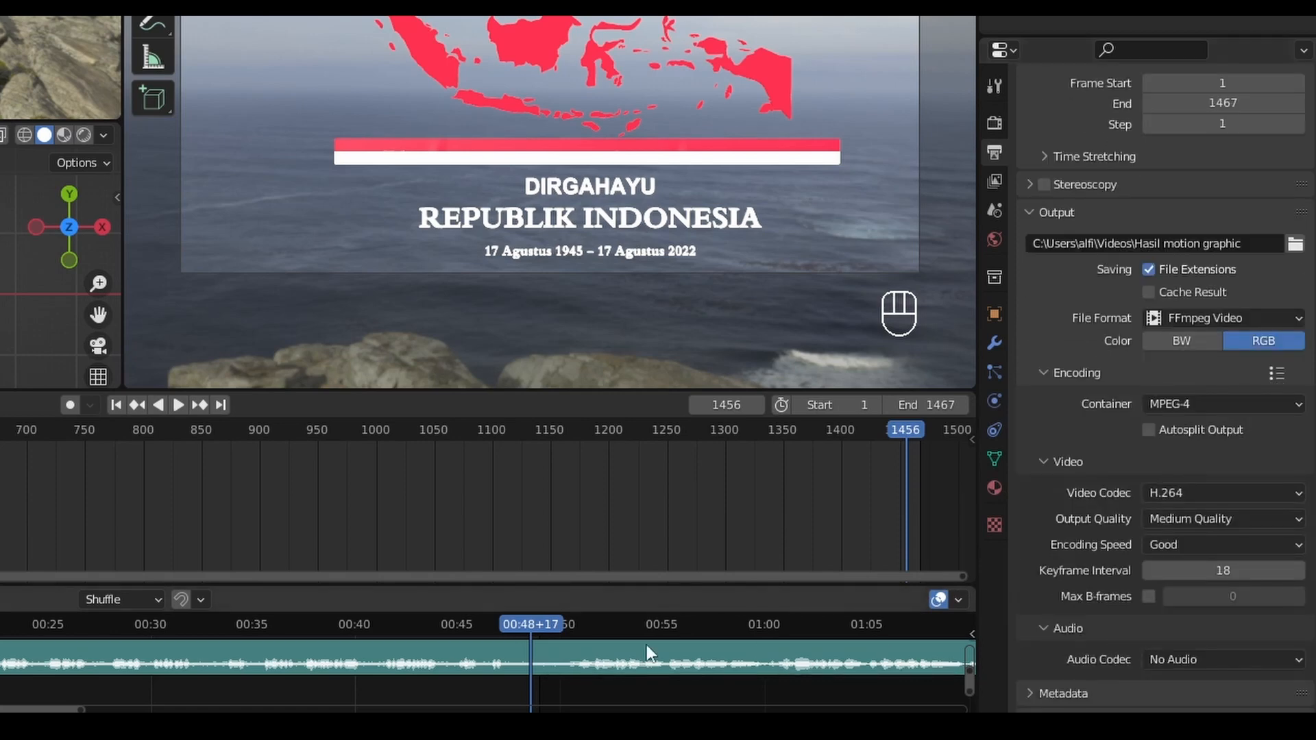
scroll(1206, 561, "down", 1)
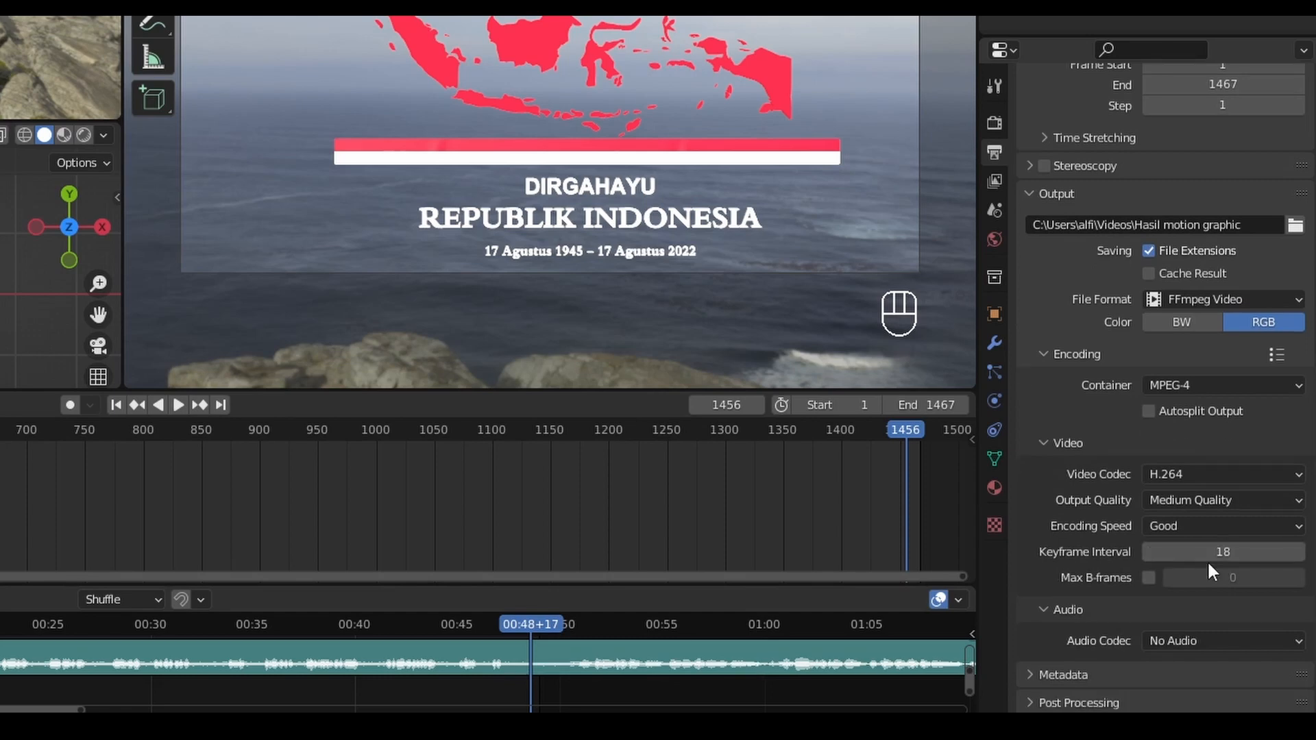
left_click(1196, 640)
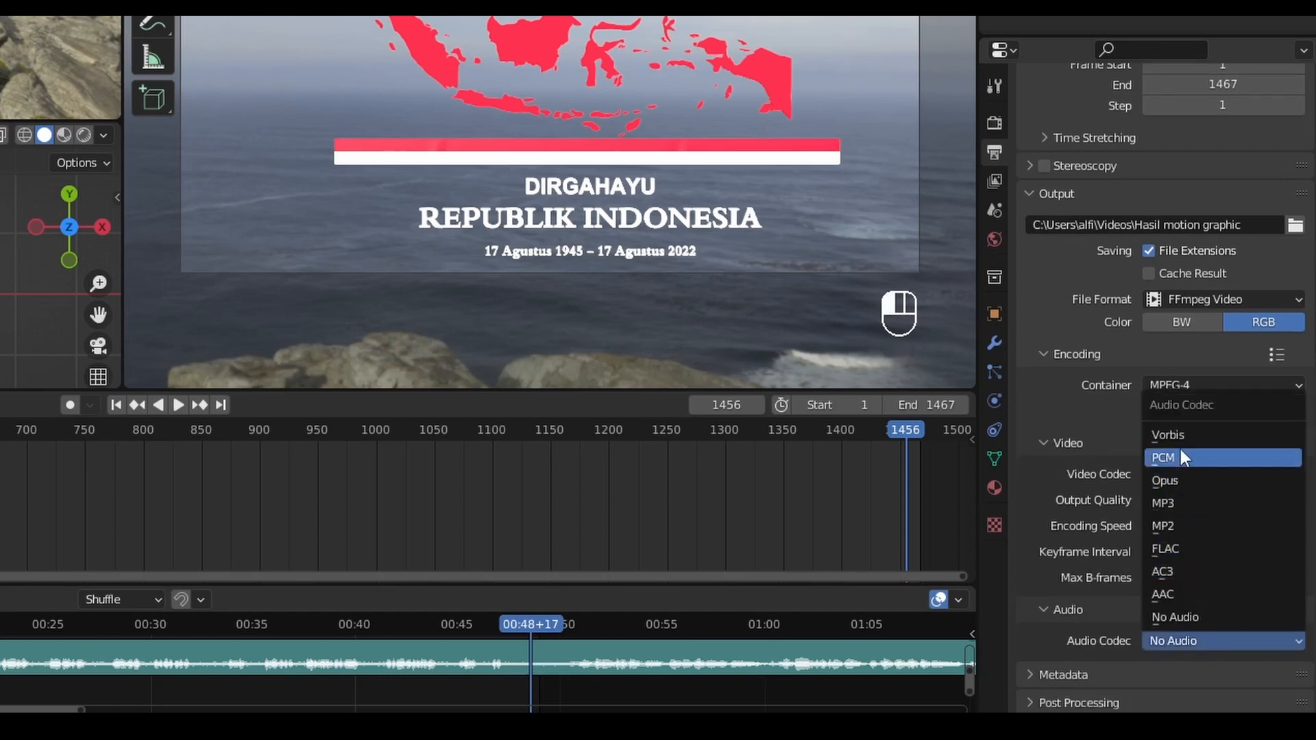
left_click(1185, 592)
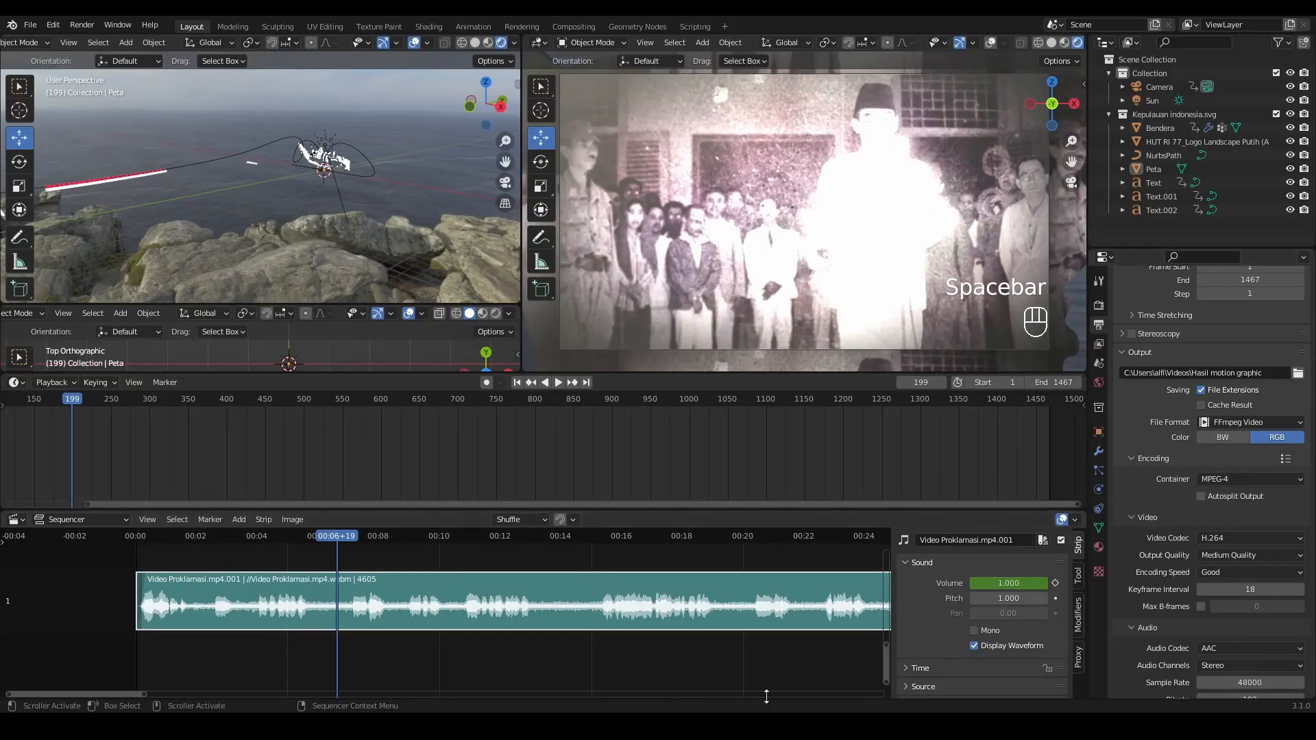
- Start rendering the full animation
left_click(83, 26)
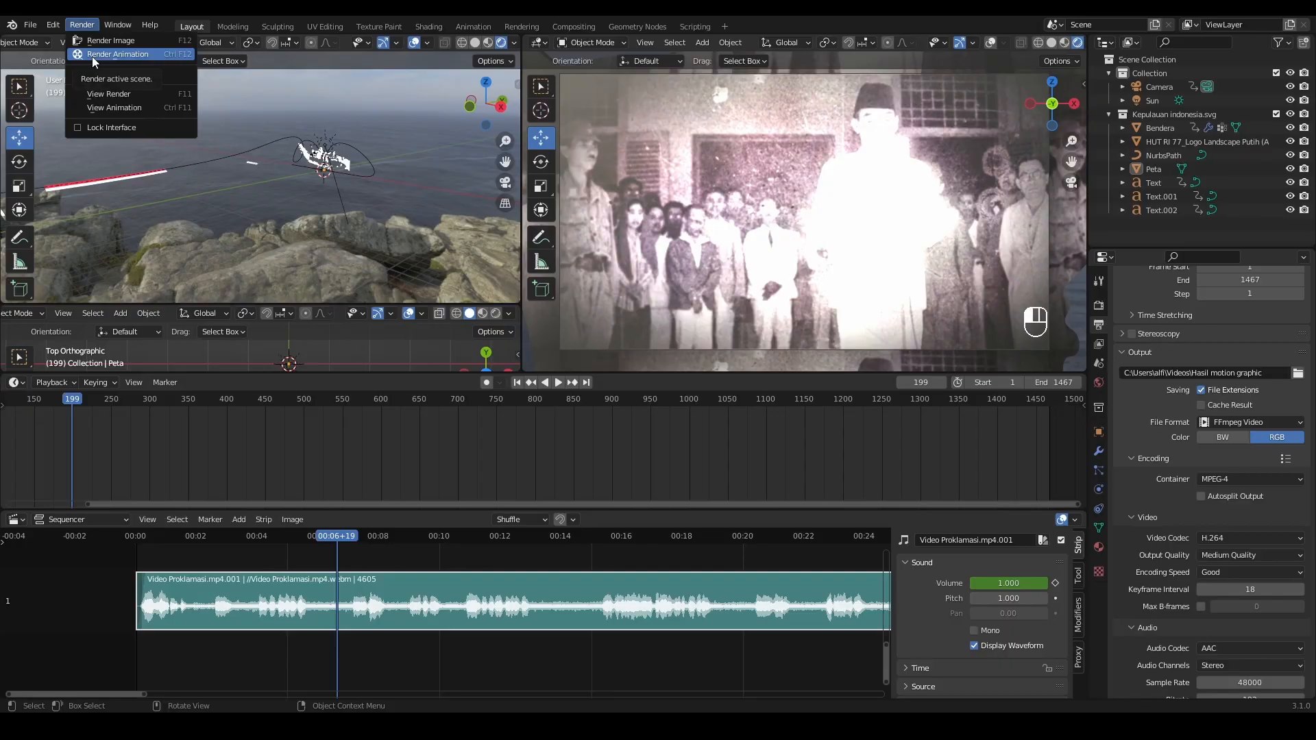